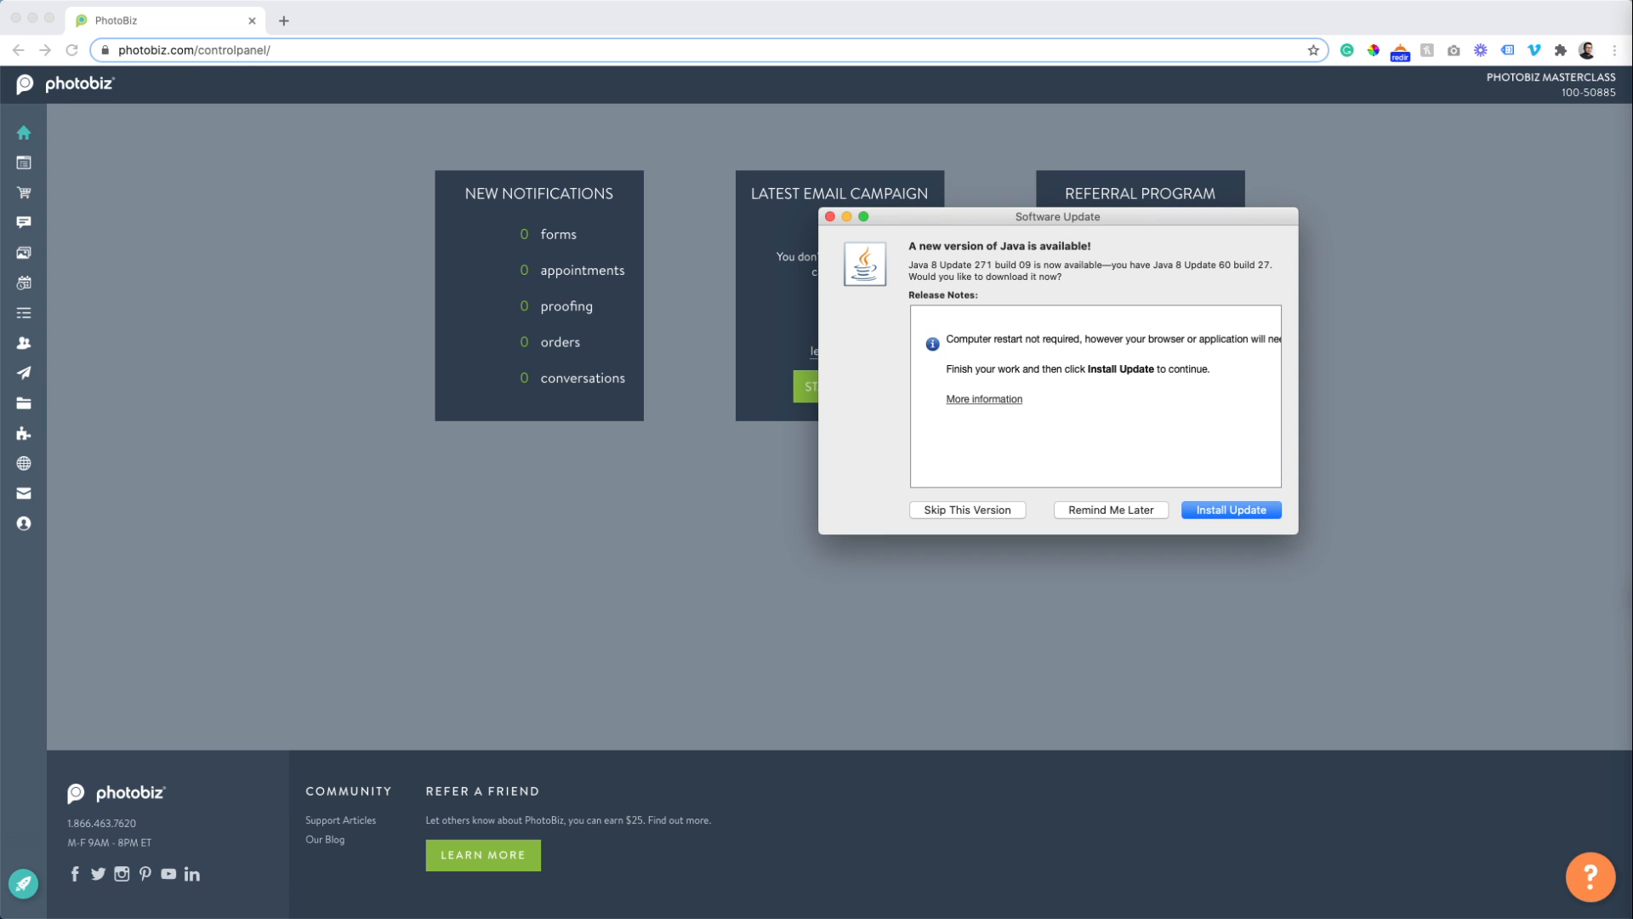
Dismiss the Java update prompt with Remind Me Later to clear the control panel home.
{"action": "left_click", "coordinate": [1084, 512]}
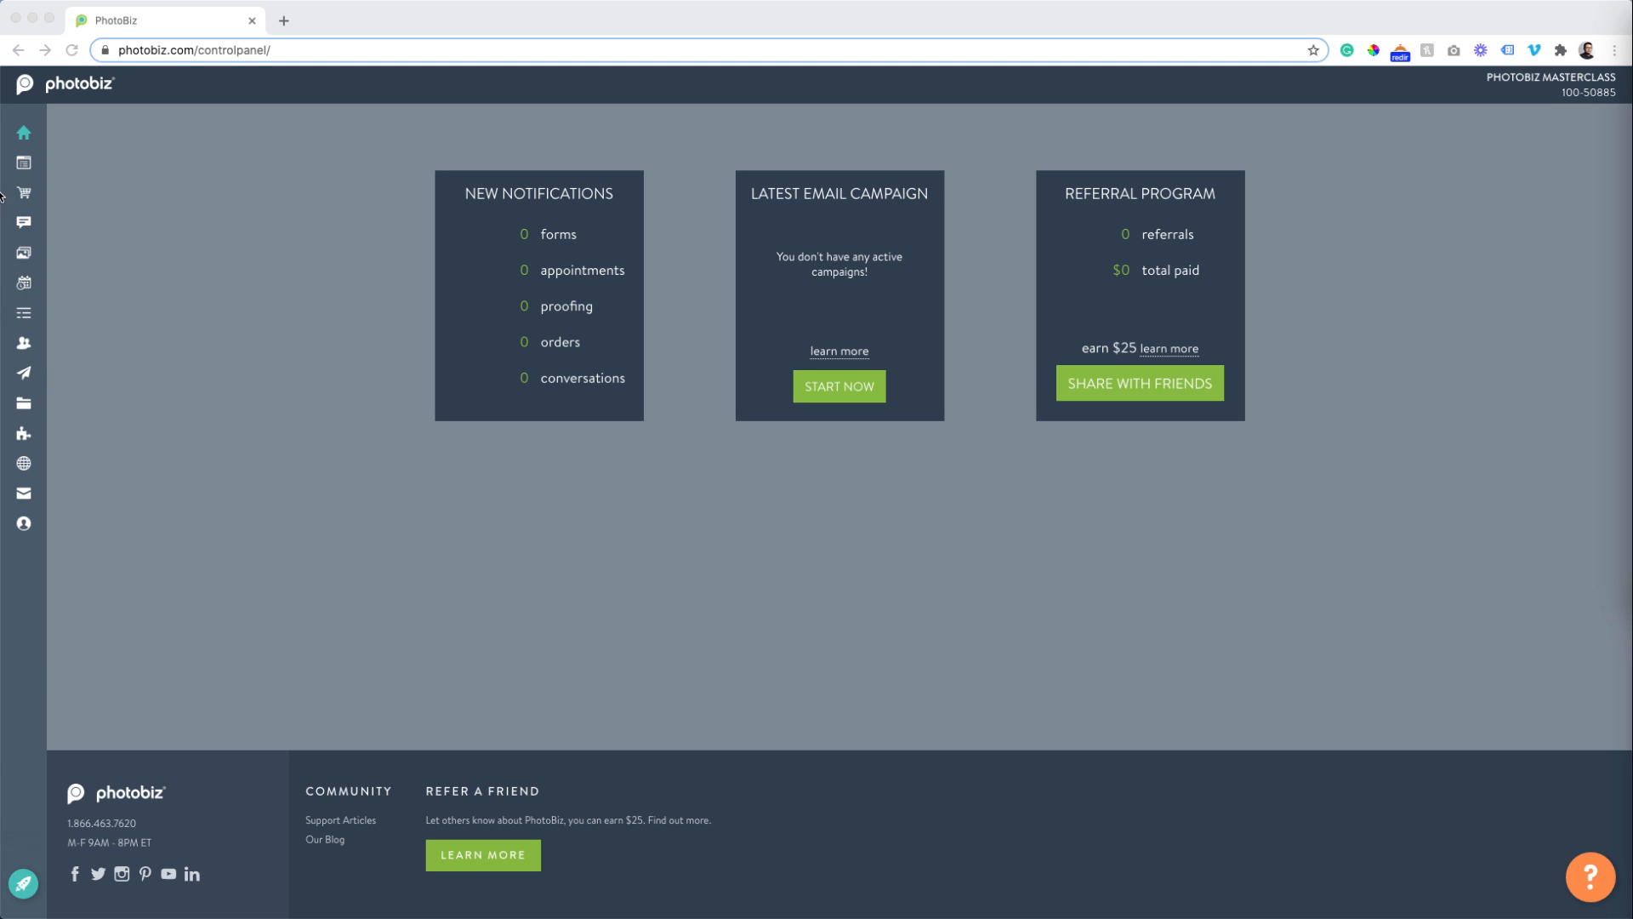
{"action": "mouse_move", "coordinate": [43, 201]}
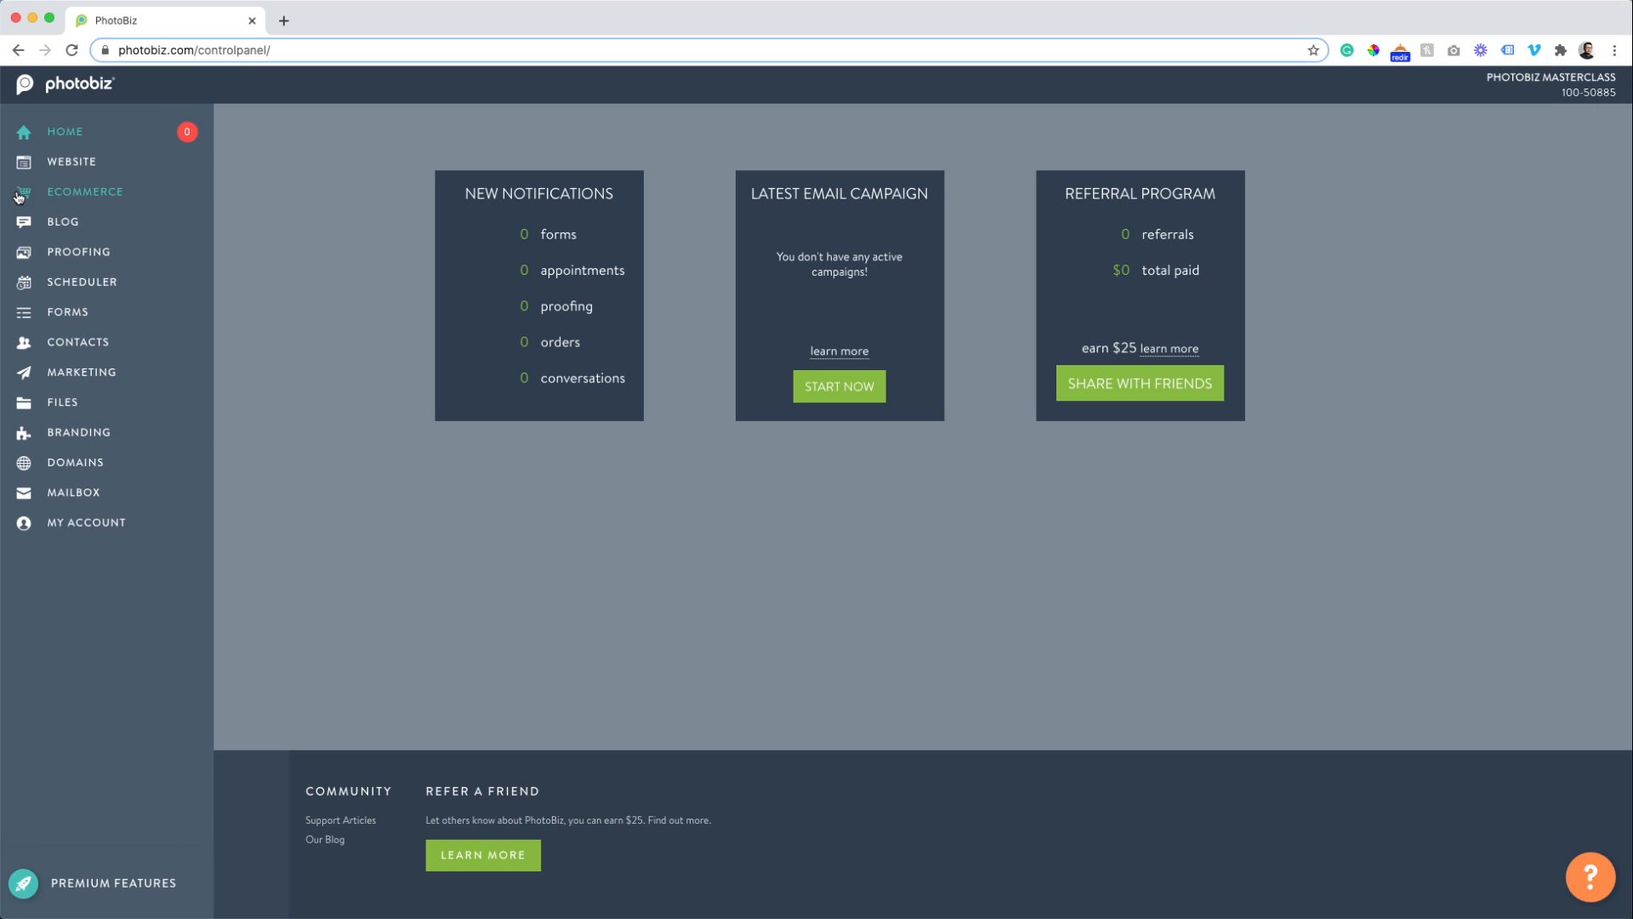
Open the Ecommerce store and go to its Payment > Merchants page.
{"action": "left_click", "coordinate": [66, 196]}
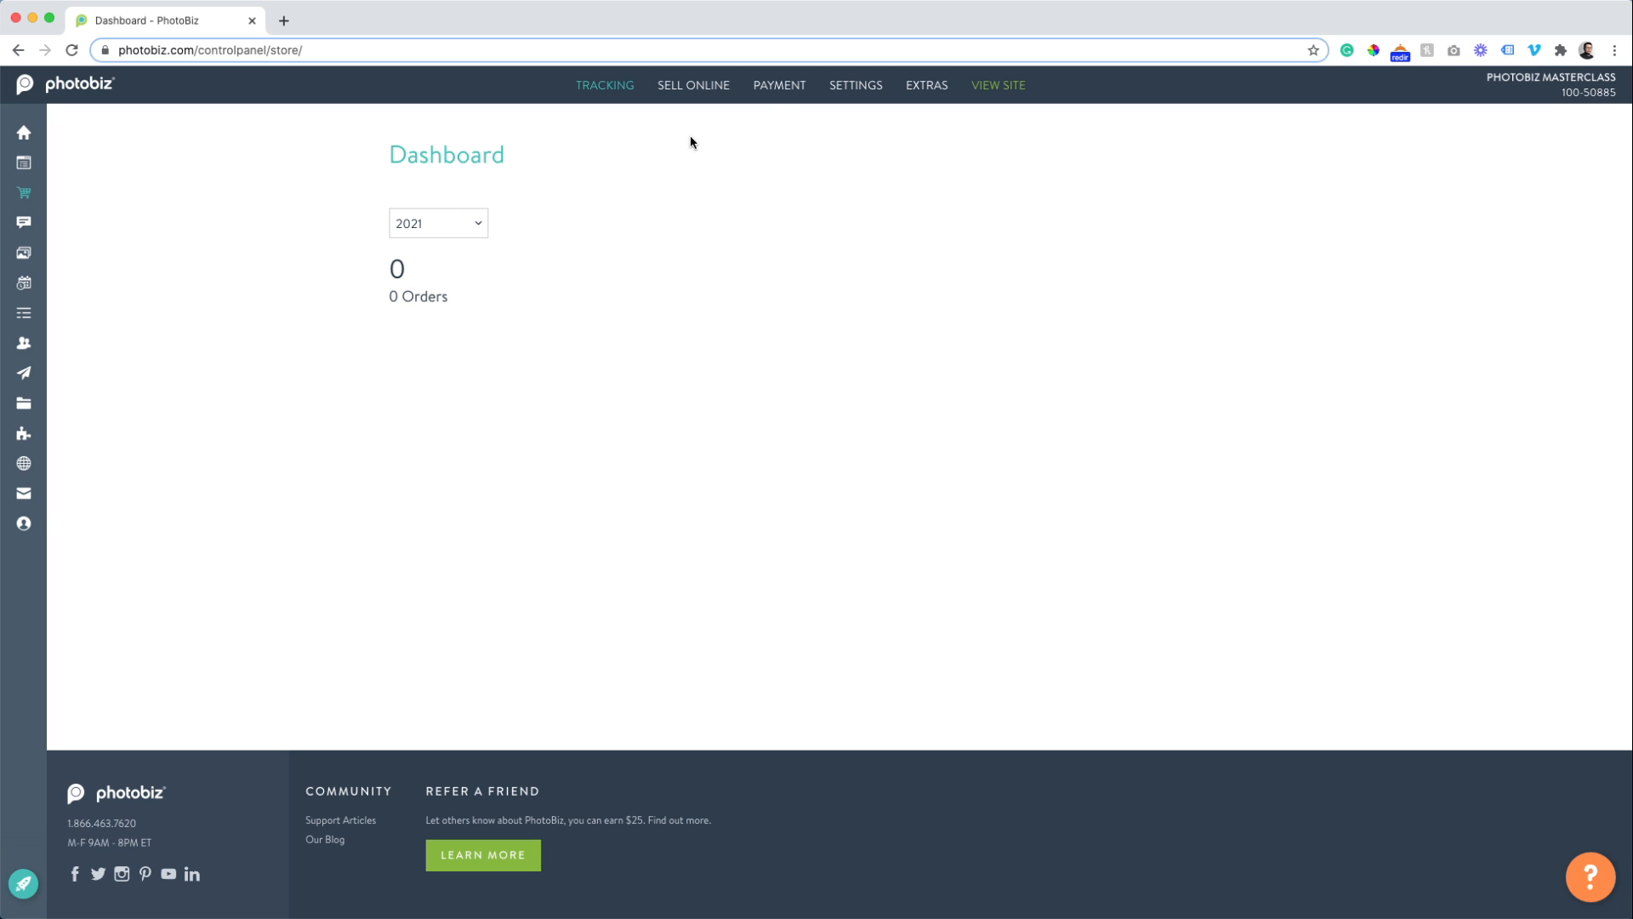
{"action": "mouse_move", "coordinate": [779, 95]}
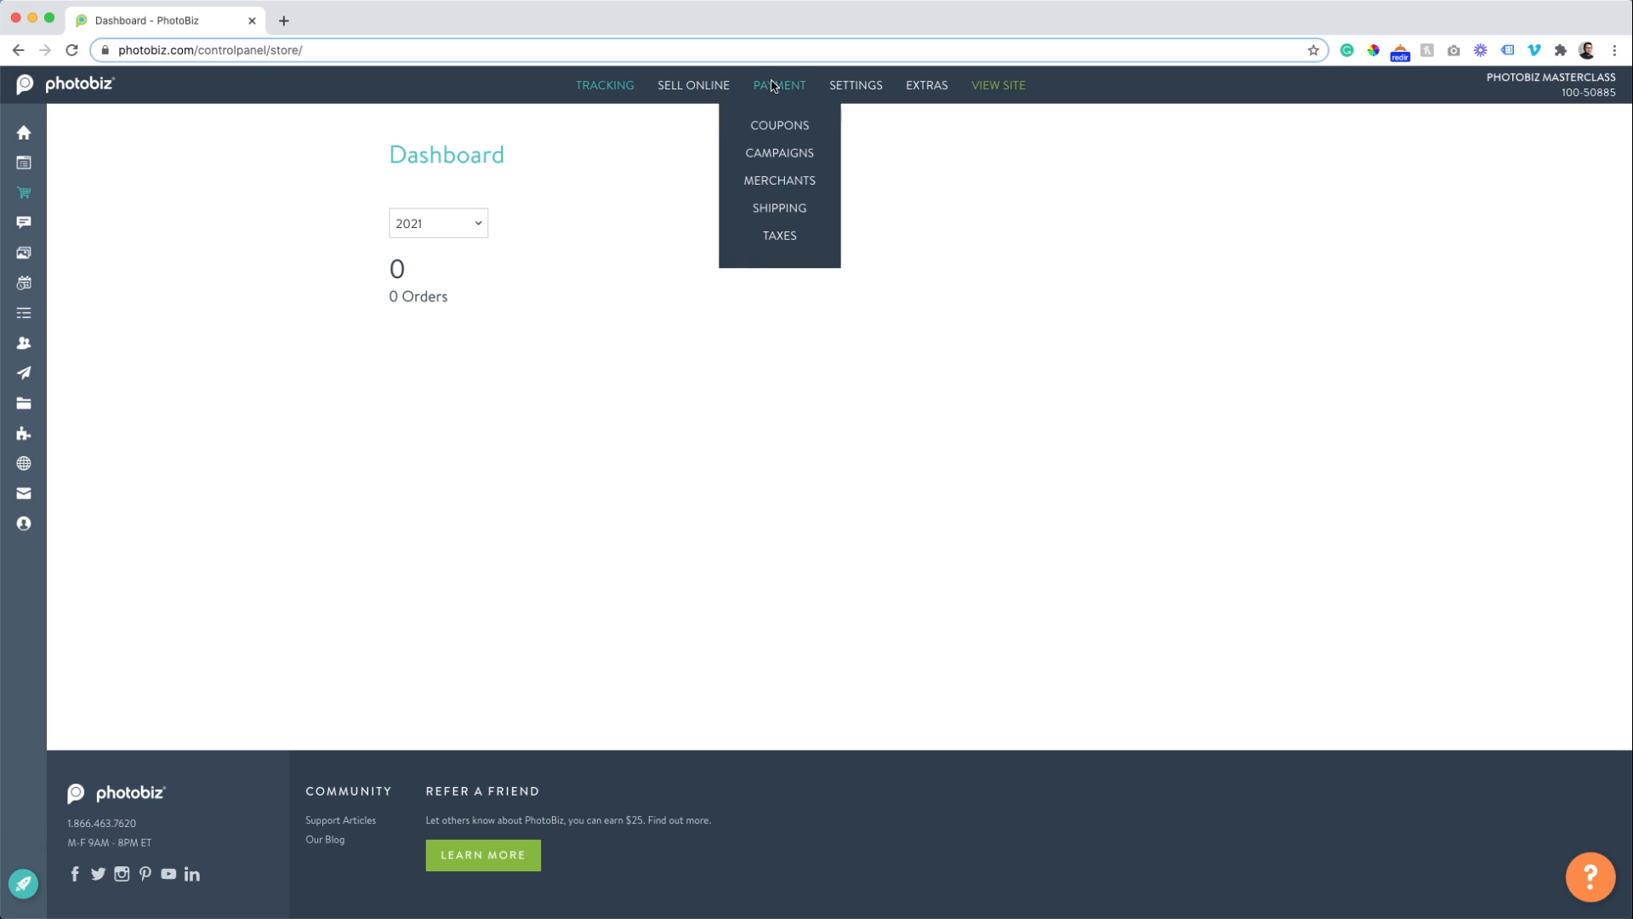
{"action": "left_click", "coordinate": [774, 189]}
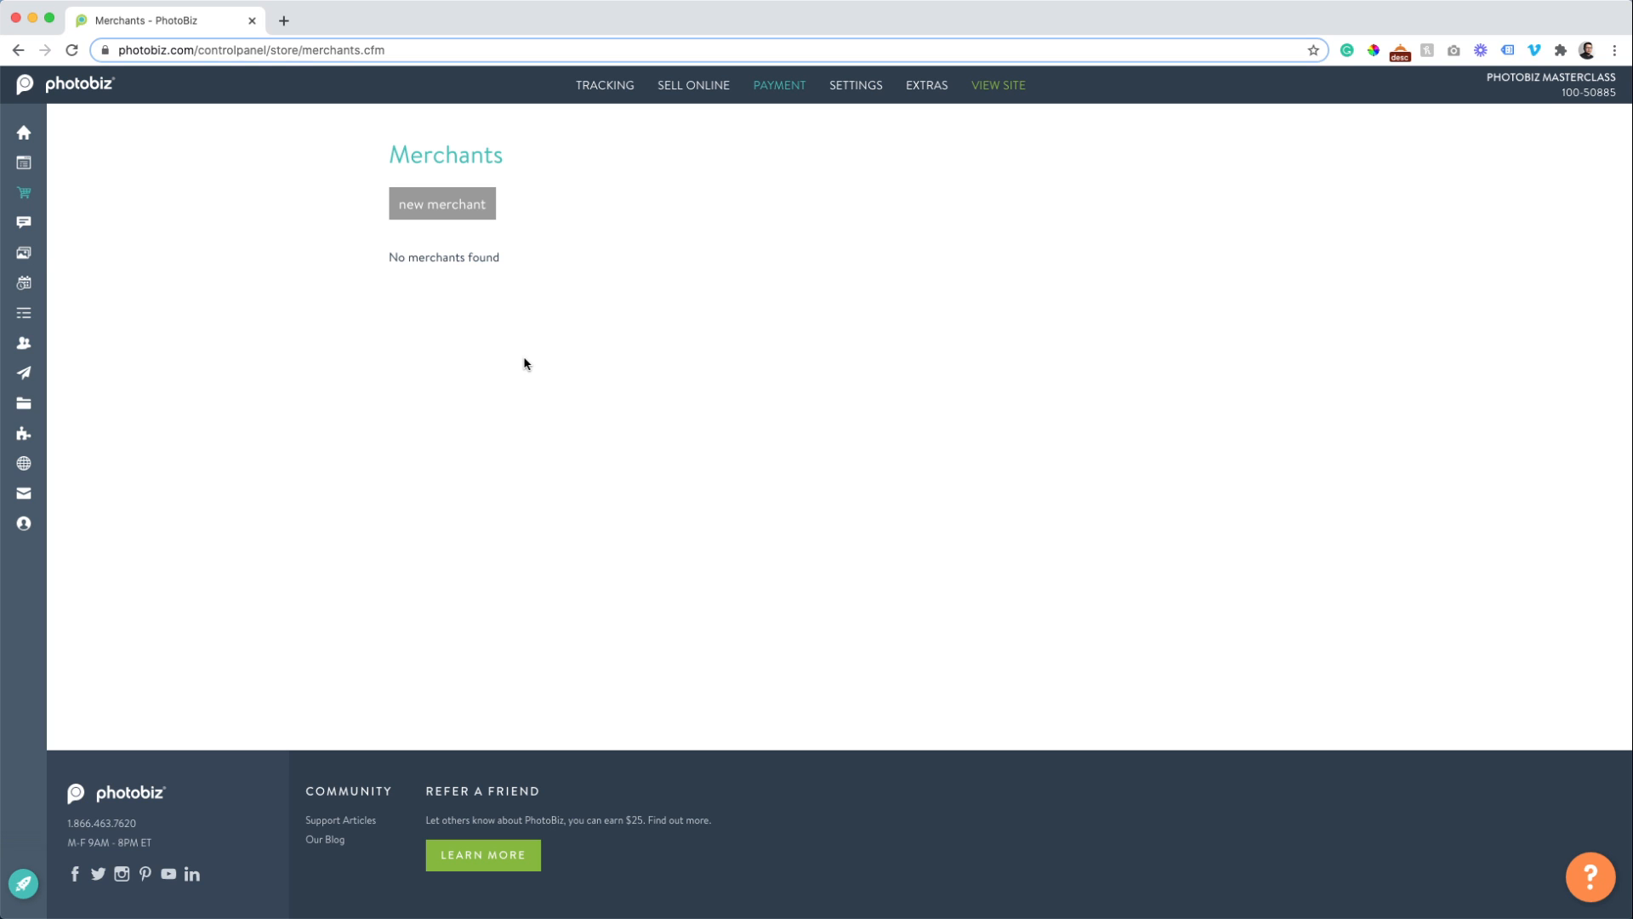
Start a new merchant from the empty Merchants list.
{"action": "left_click", "coordinate": [417, 210]}
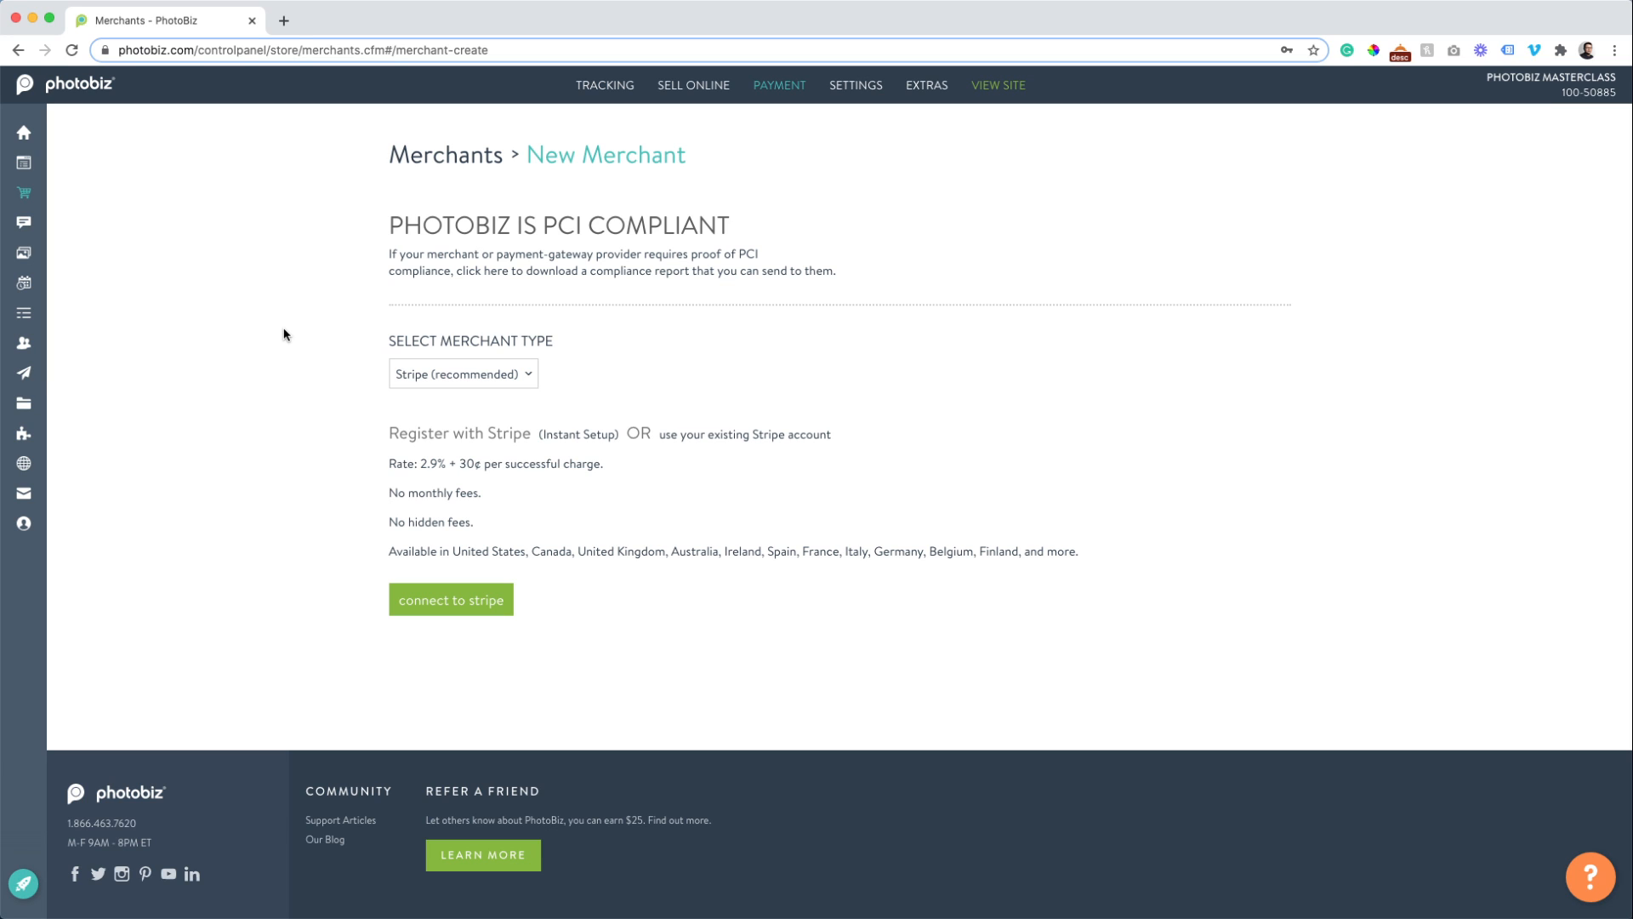
Set the merchant type to Square and begin connecting a Square account.
{"action": "left_click", "coordinate": [520, 385]}
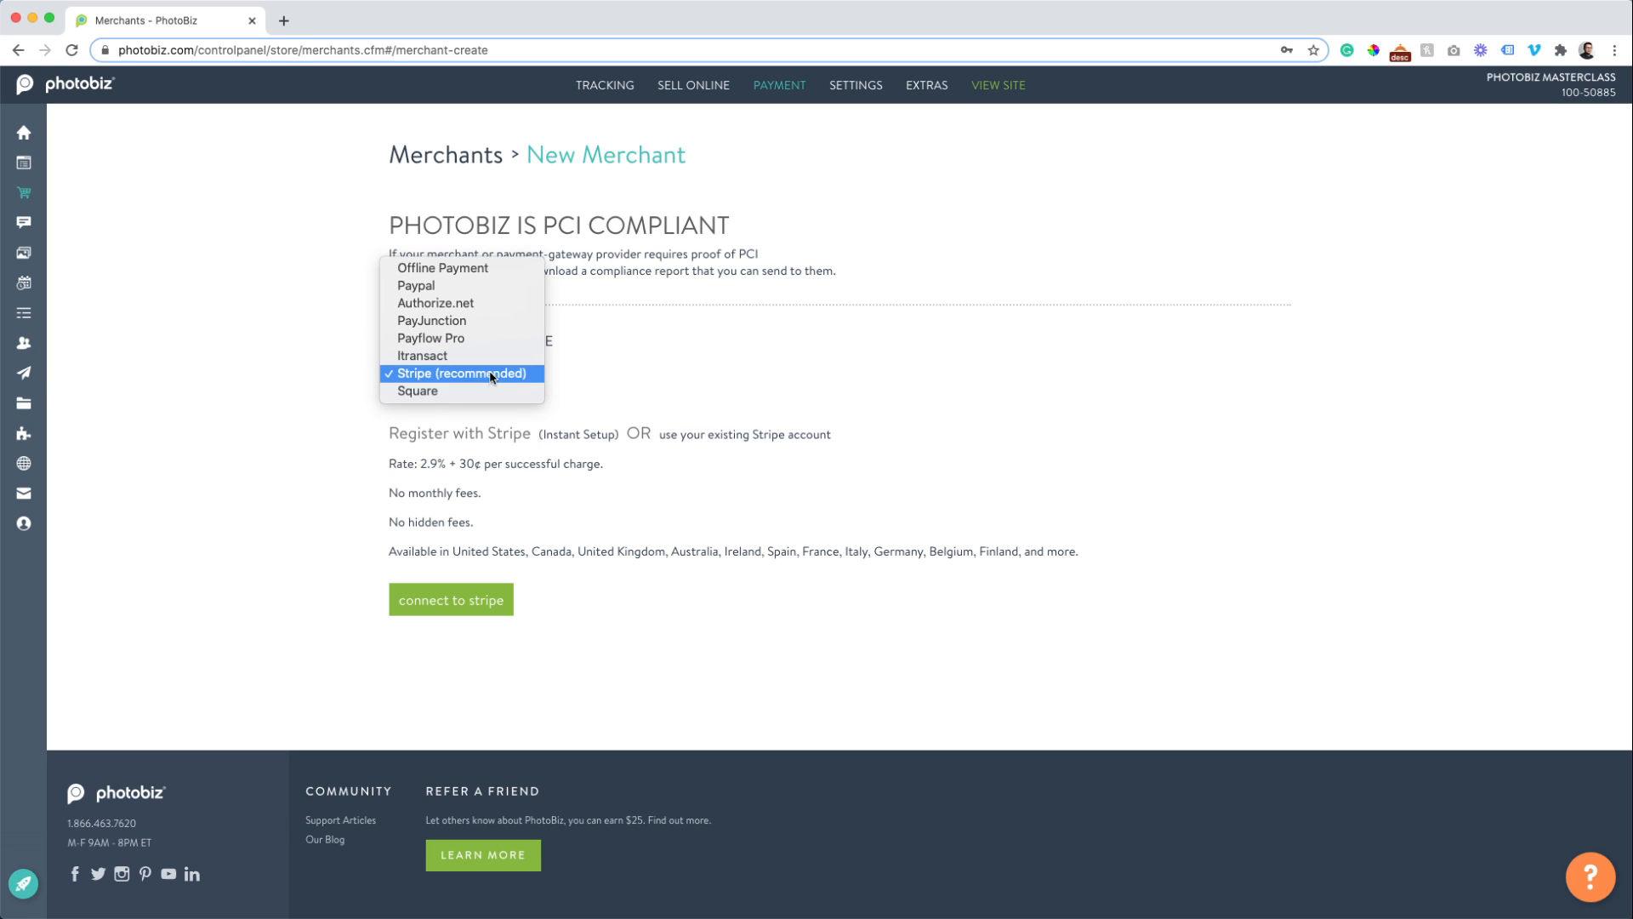
{"action": "left_click", "coordinate": [476, 390]}
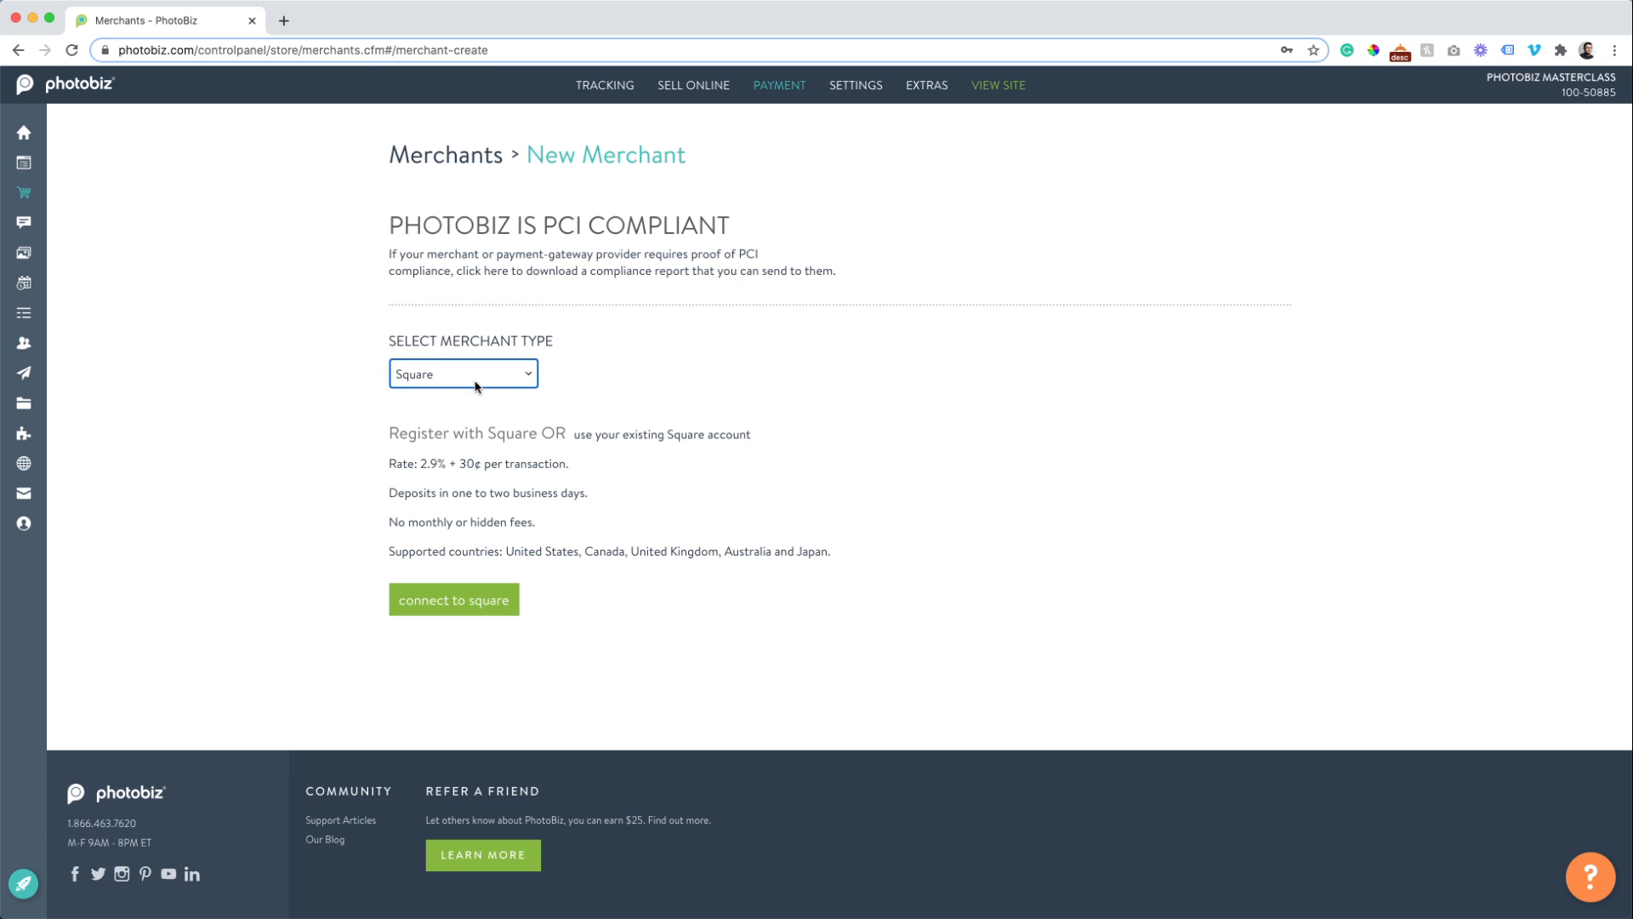
{"action": "left_click", "coordinate": [476, 387]}
{"action": "left_click", "coordinate": [475, 381]}
{"action": "left_click", "coordinate": [474, 385]}
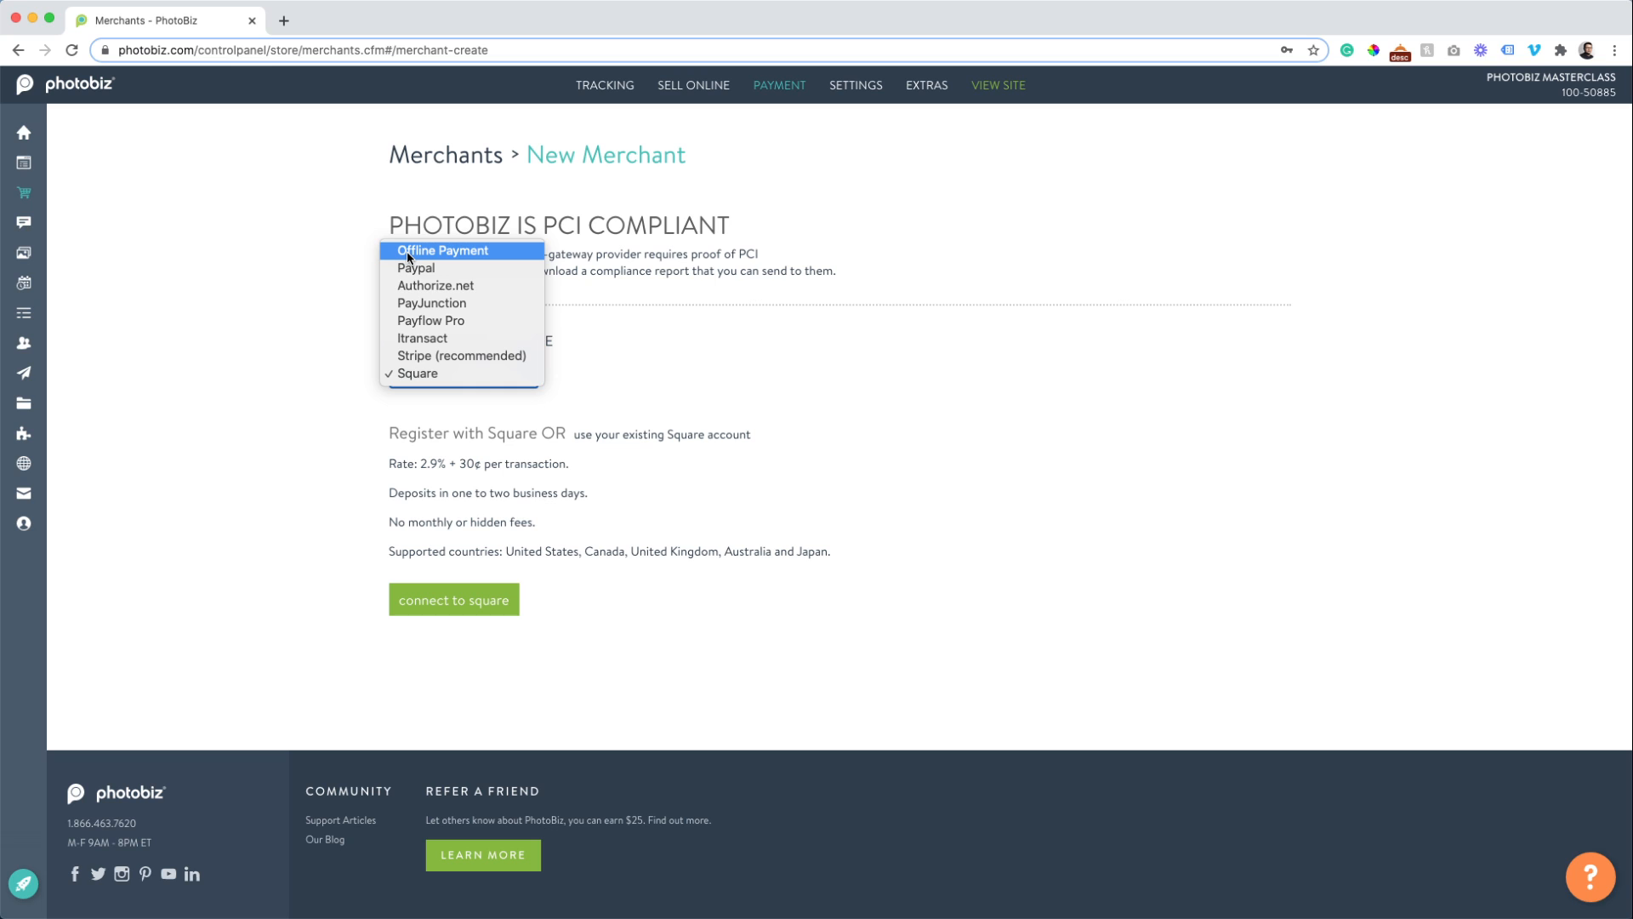
{"action": "left_click", "coordinate": [400, 375]}
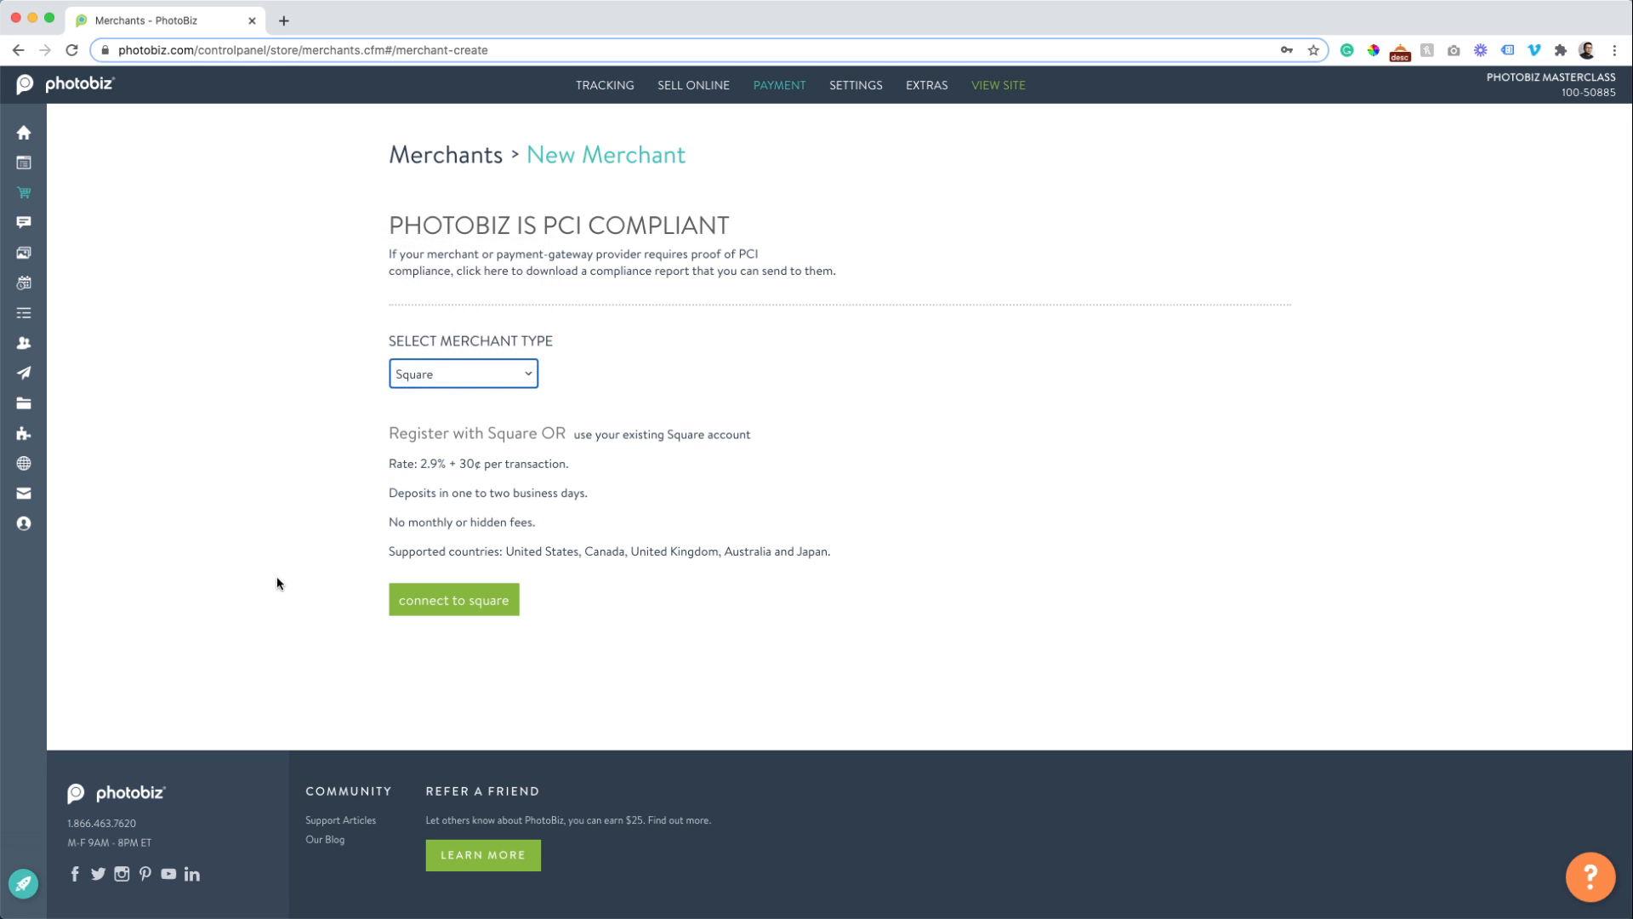
{"action": "left_click", "coordinate": [448, 604]}
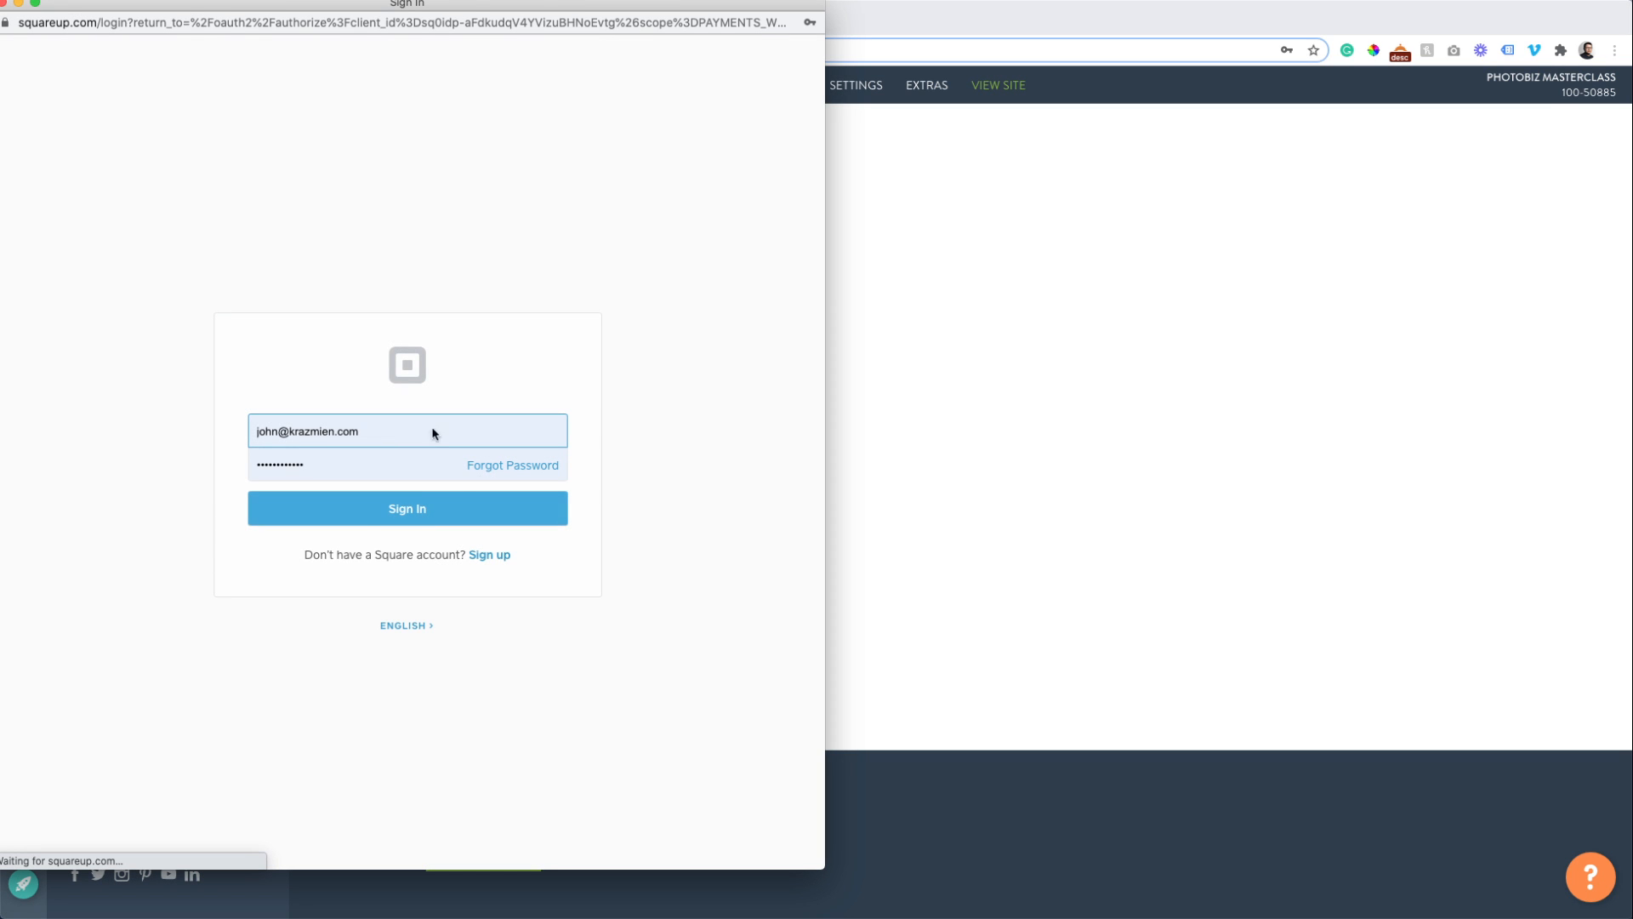
Sign in to Square, authorize the connection, and close the Connection Successful window.
{"action": "left_click", "coordinate": [384, 516]}
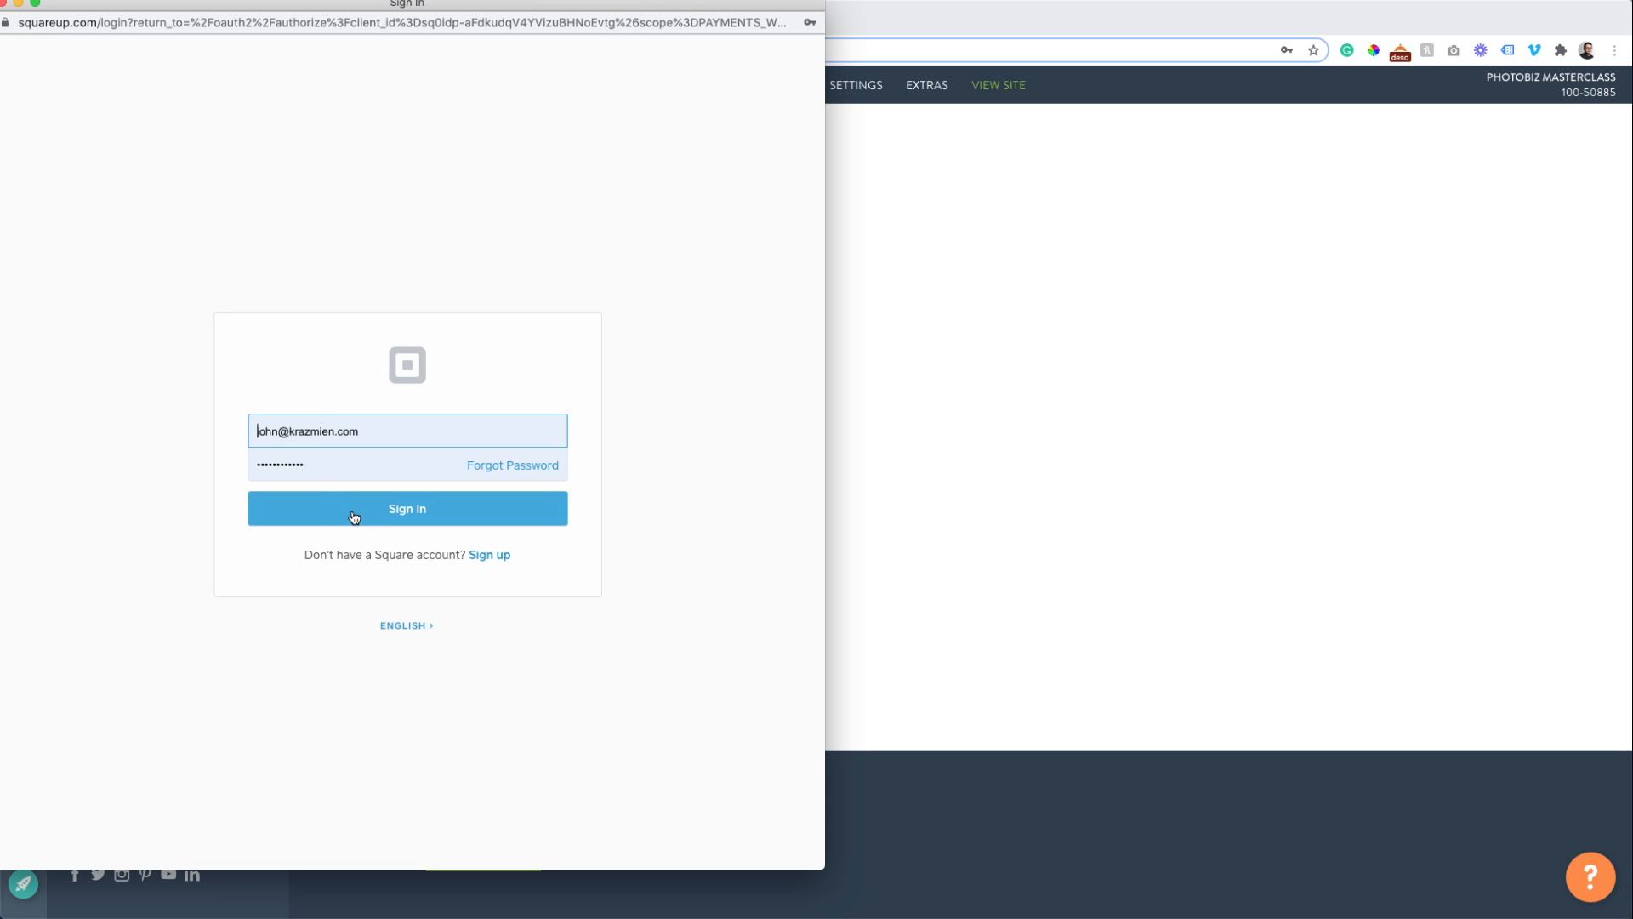
{"action": "left_click", "coordinate": [353, 515]}
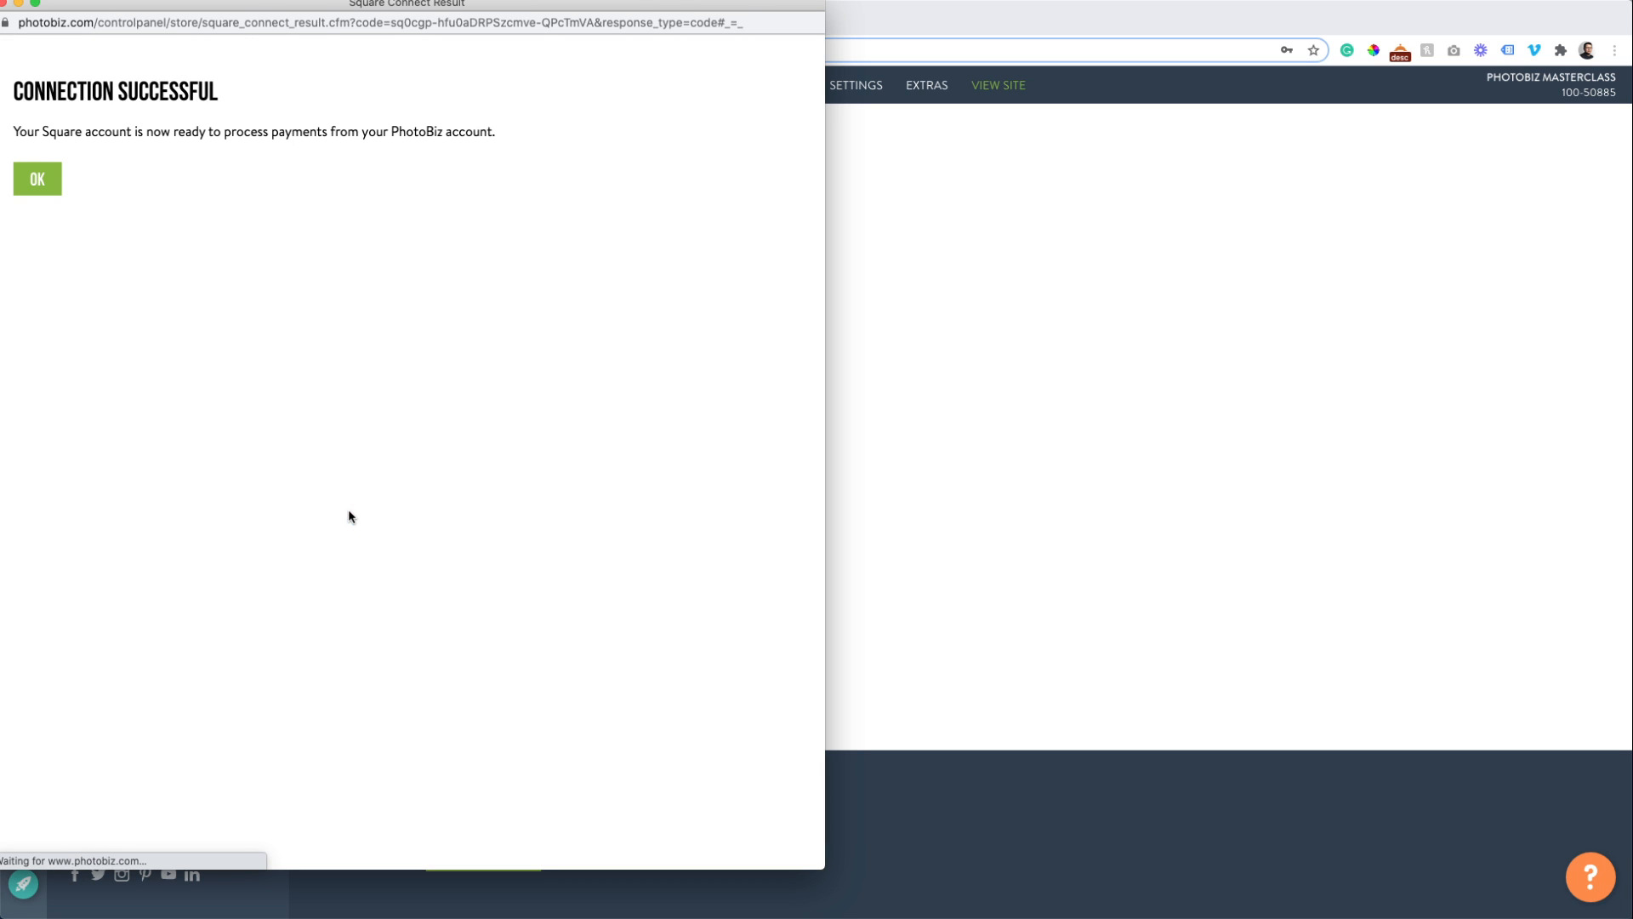
{"action": "left_click", "coordinate": [37, 181]}
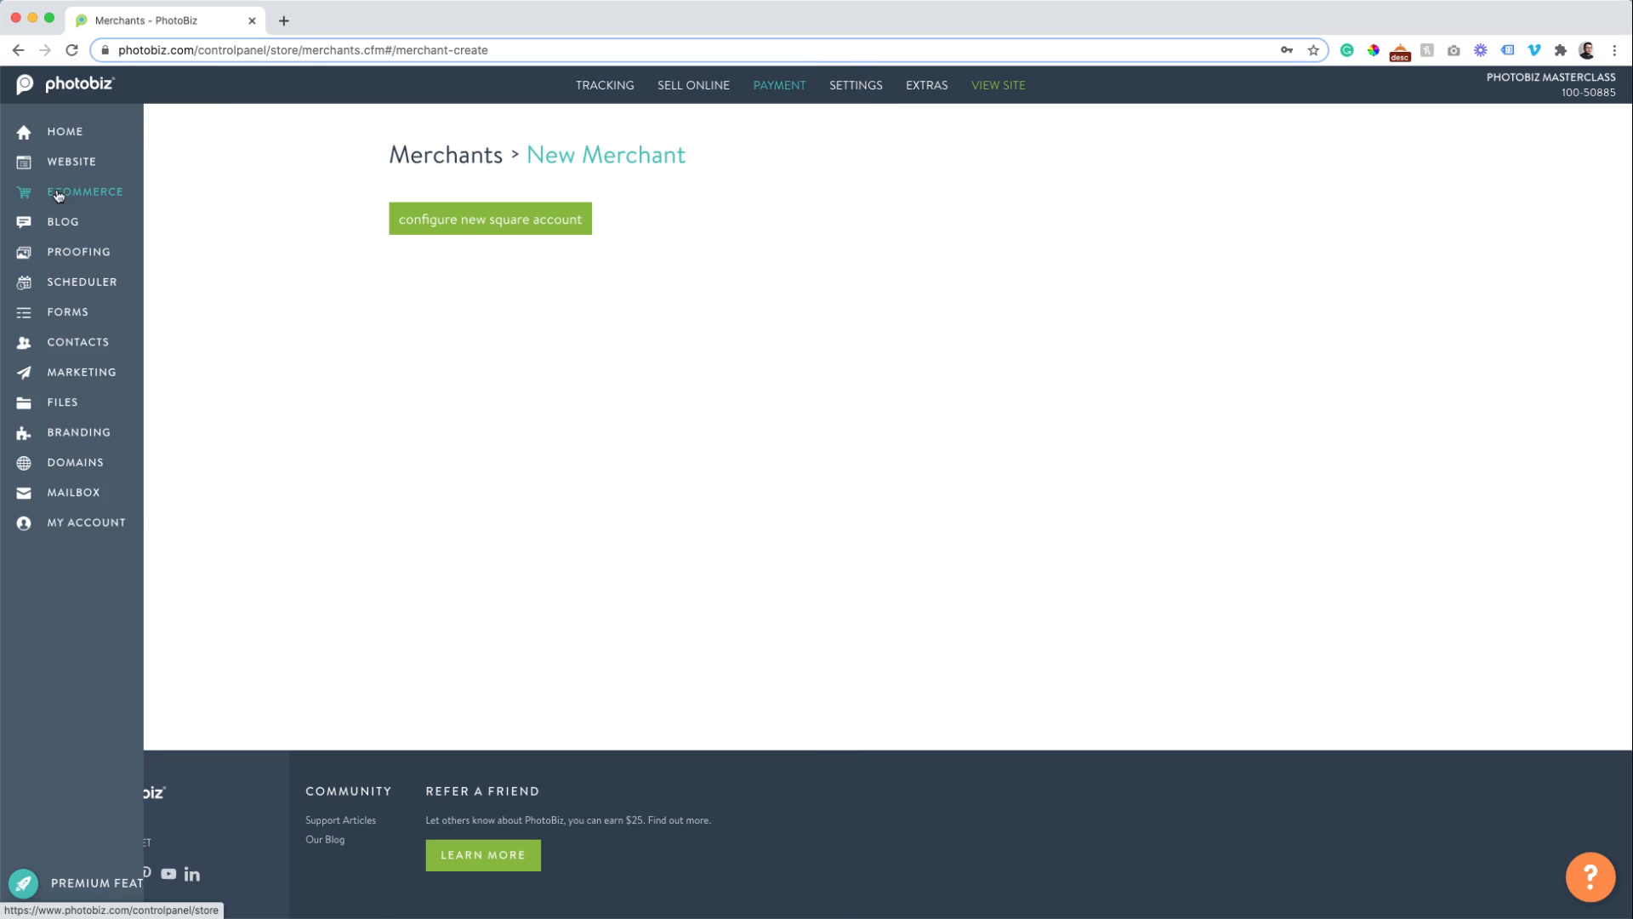
Return to the Merchants list showing Credit Card - Square and begin another new merchant.
{"action": "left_click", "coordinate": [436, 164]}
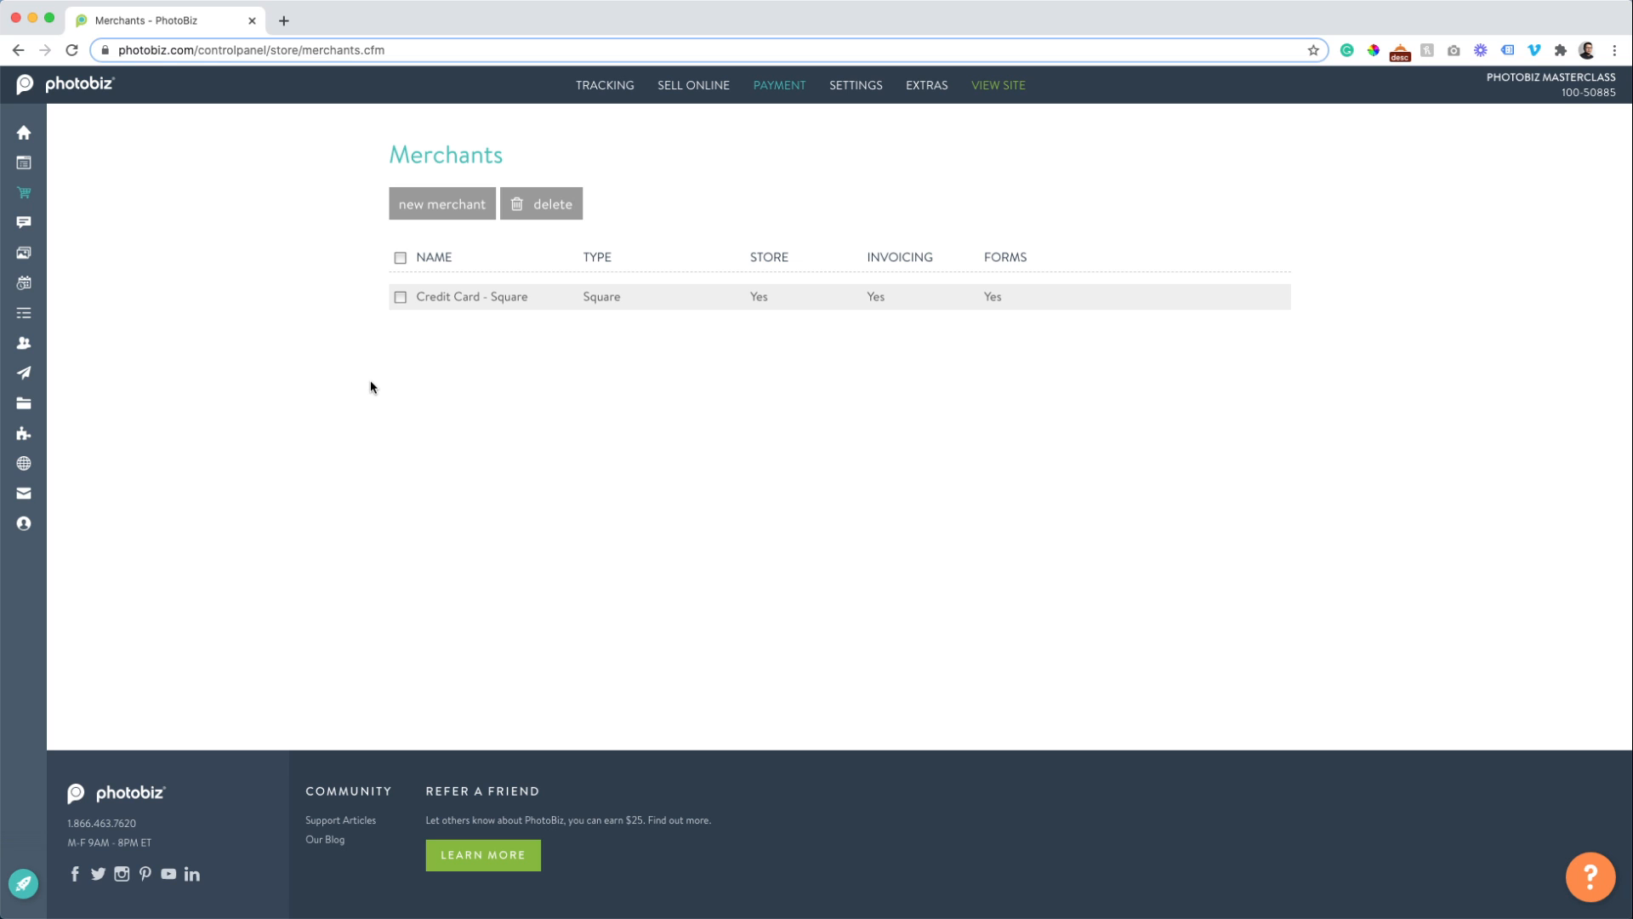
{"action": "left_click", "coordinate": [460, 210]}
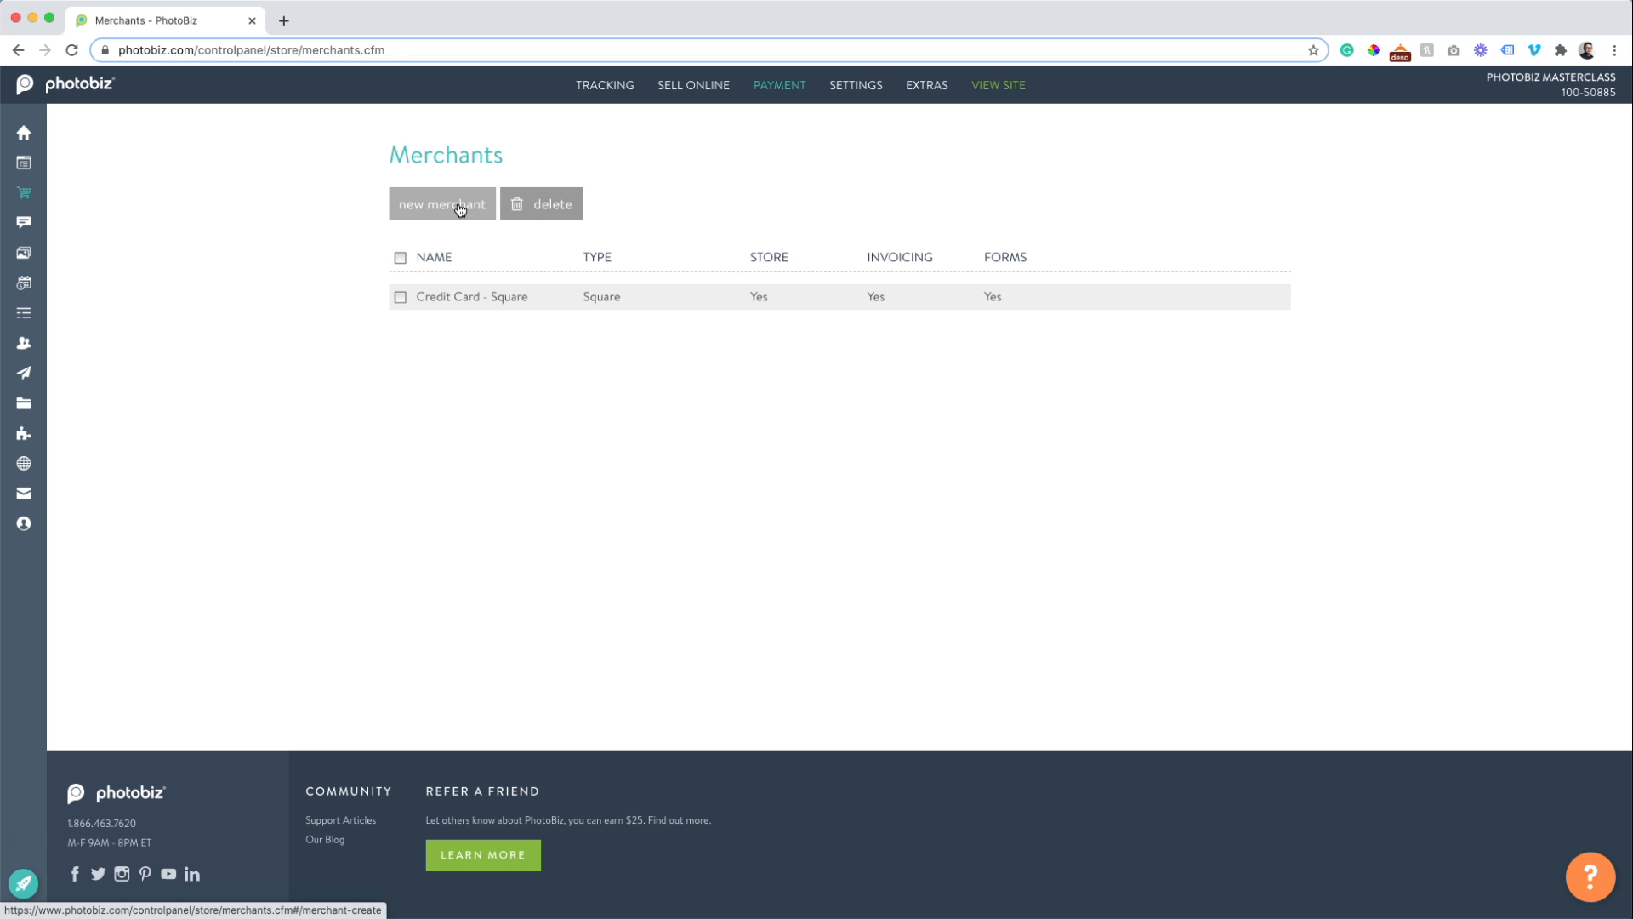
Make the new merchant an Offline Payment named 'Venmo', active for Store.
{"action": "left_click", "coordinate": [420, 386]}
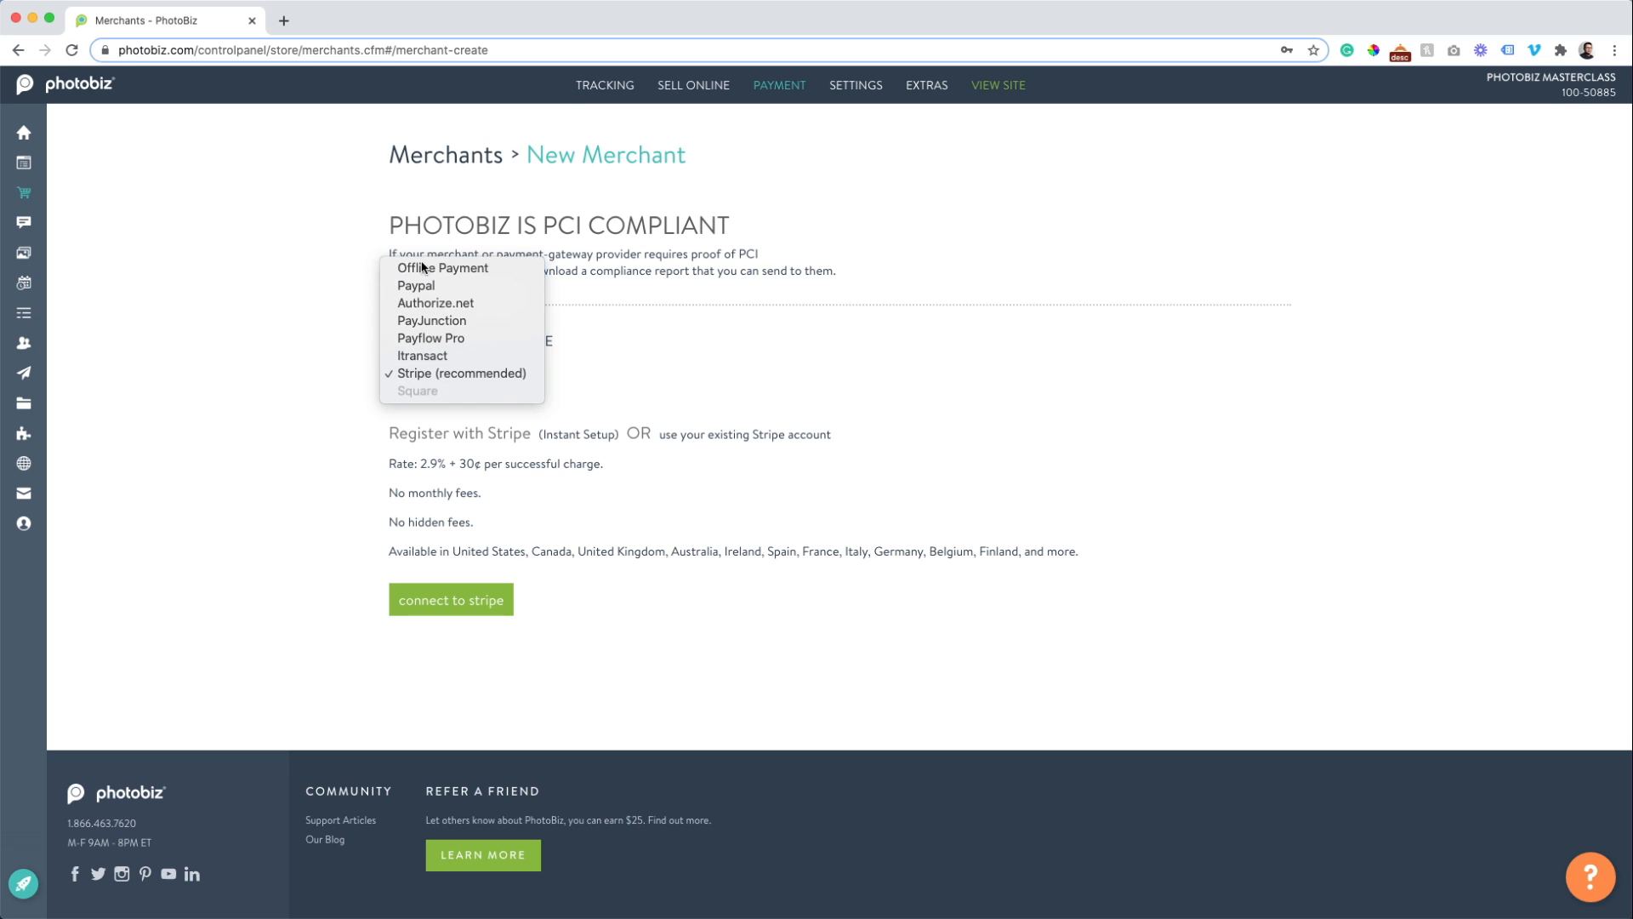
{"action": "left_click", "coordinate": [432, 268]}
{"action": "left_click", "coordinate": [406, 483]}
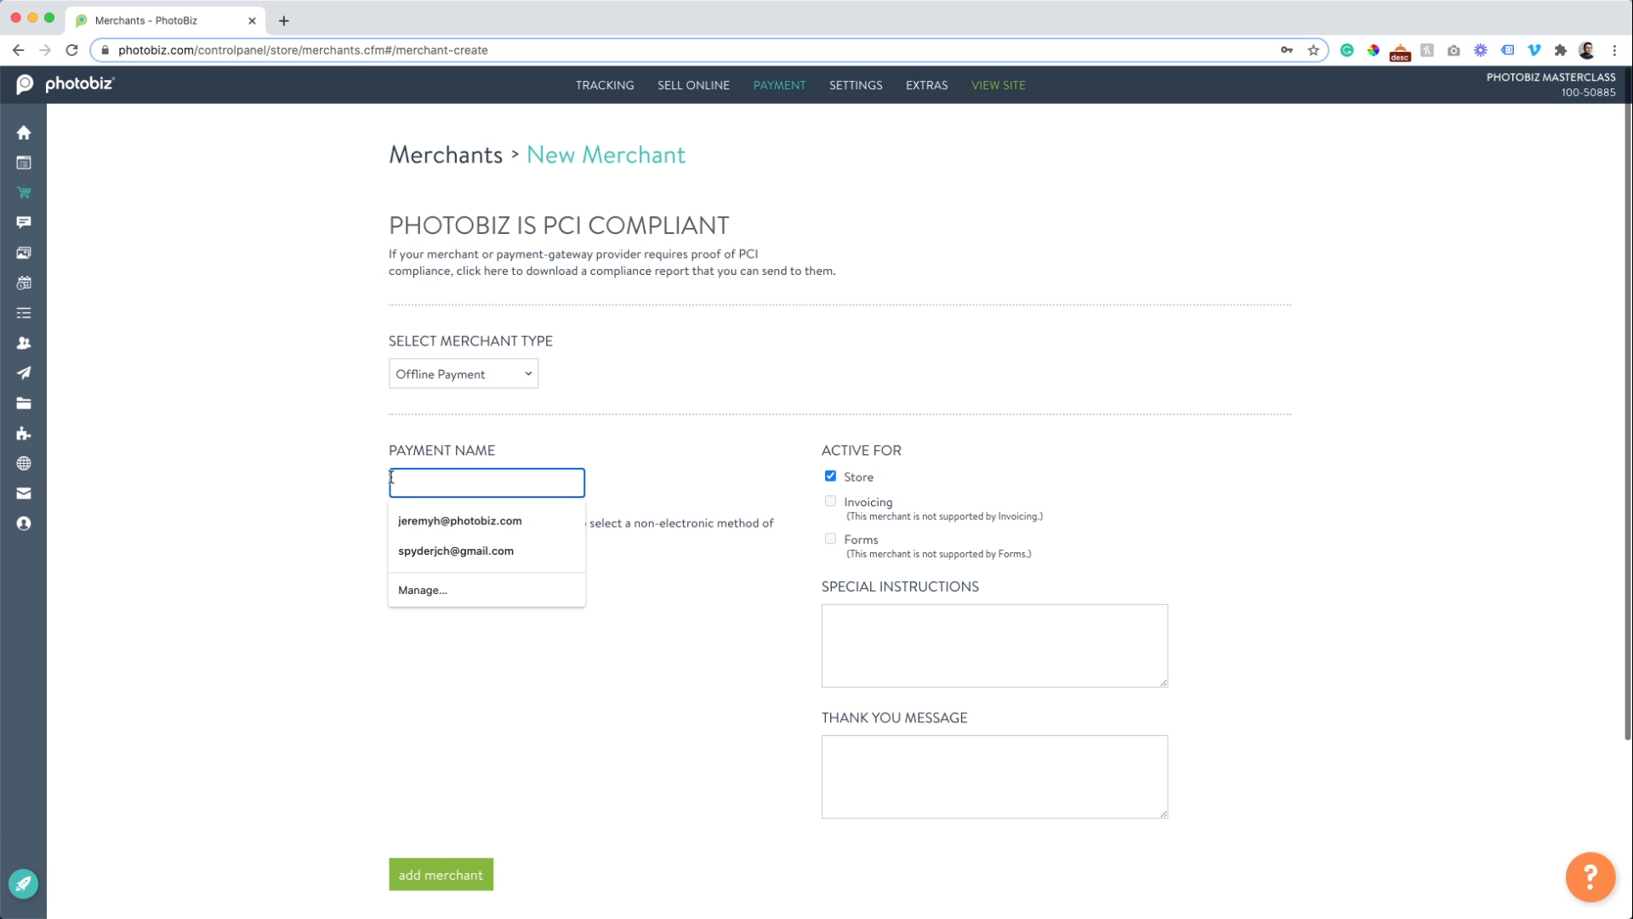
{"action": "type", "text": "Venmo"}
{"action": "key", "text": "Tab"}
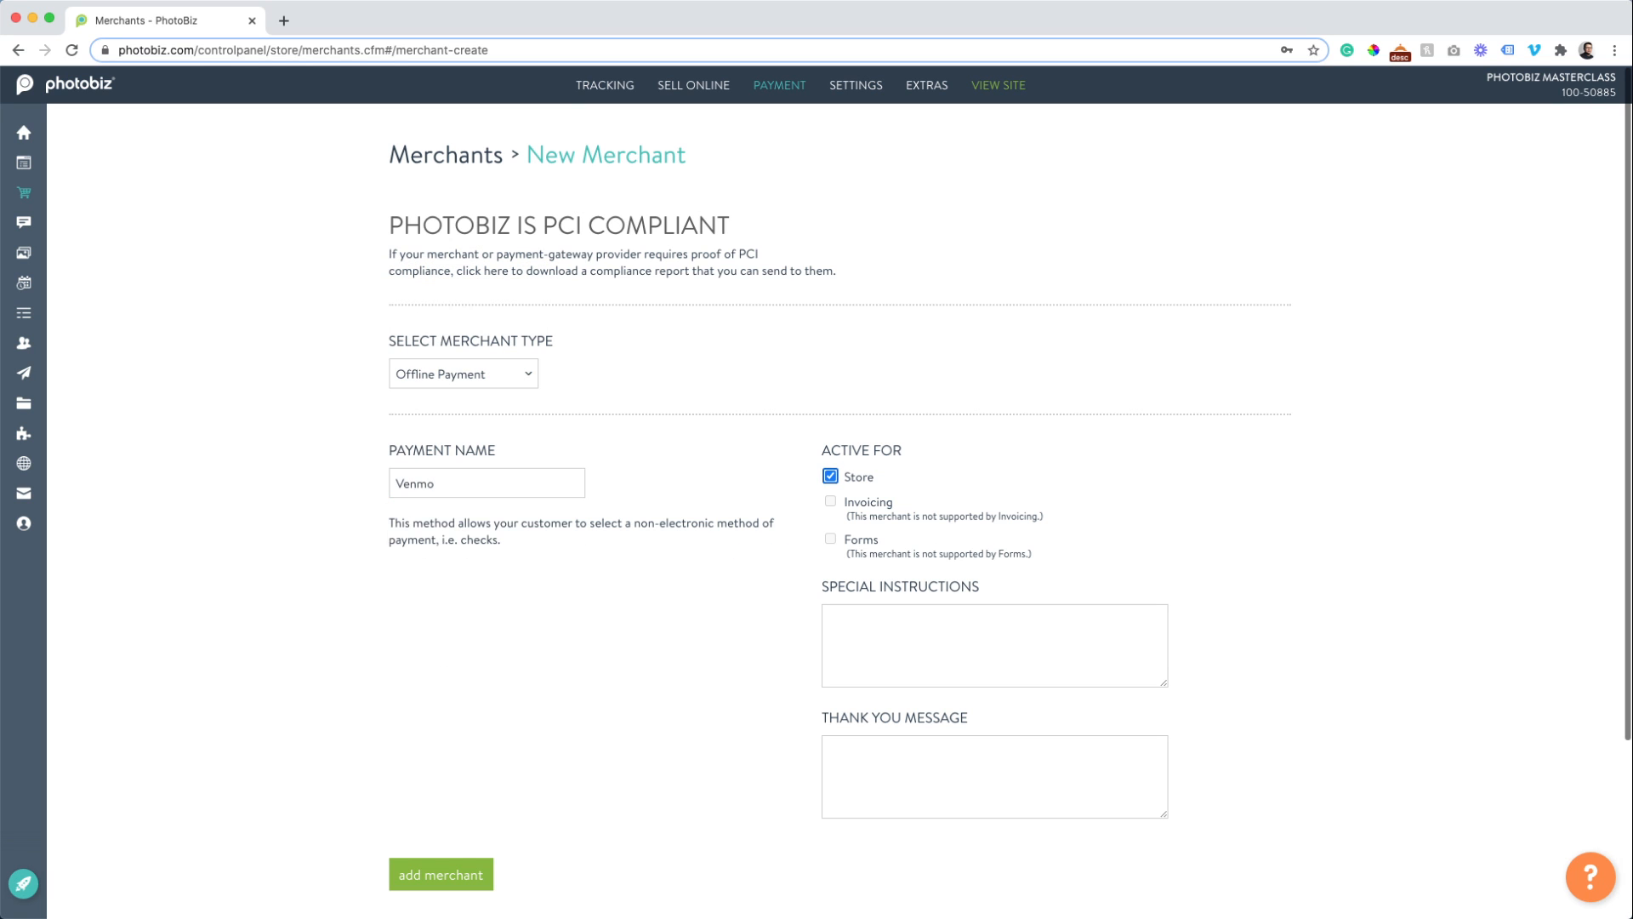
{"action": "left_click", "coordinate": [966, 656]}
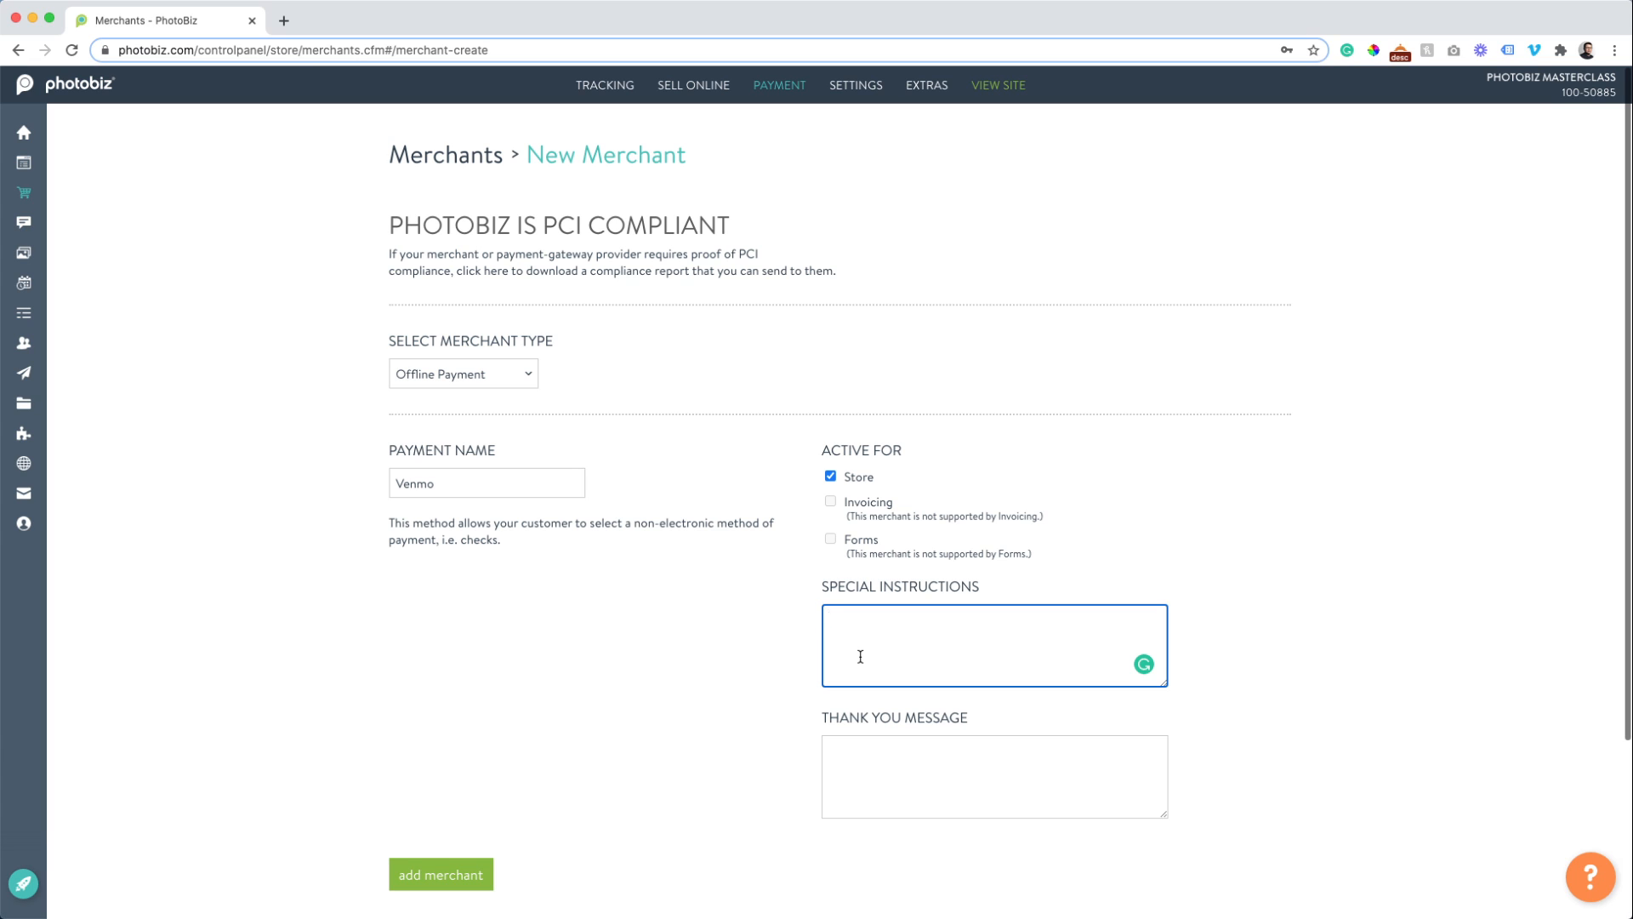
Write special instructions saying orders aren't processed until payment is received, fixing the 'recieved' typo.
{"action": "type", "text": "@yourvend"}
{"action": "key", "text": "BackSpace"}
{"action": "type", "text": "mo name for payment. Reminder:"}
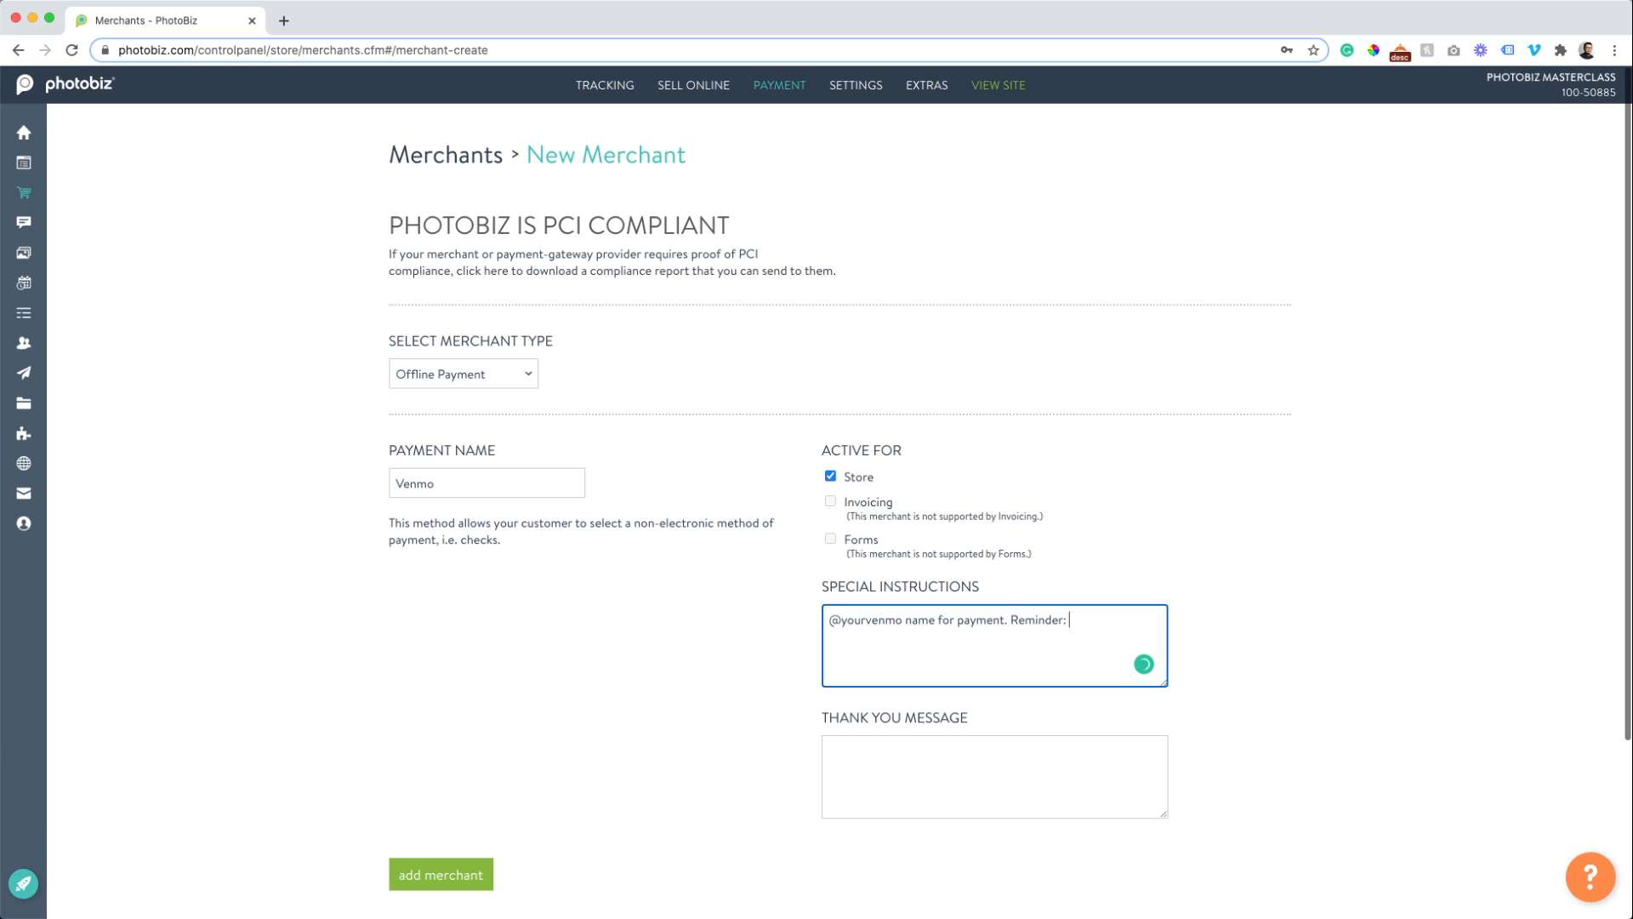
{"action": "type", "text": " Orders aren't processed until payment is recieved."}
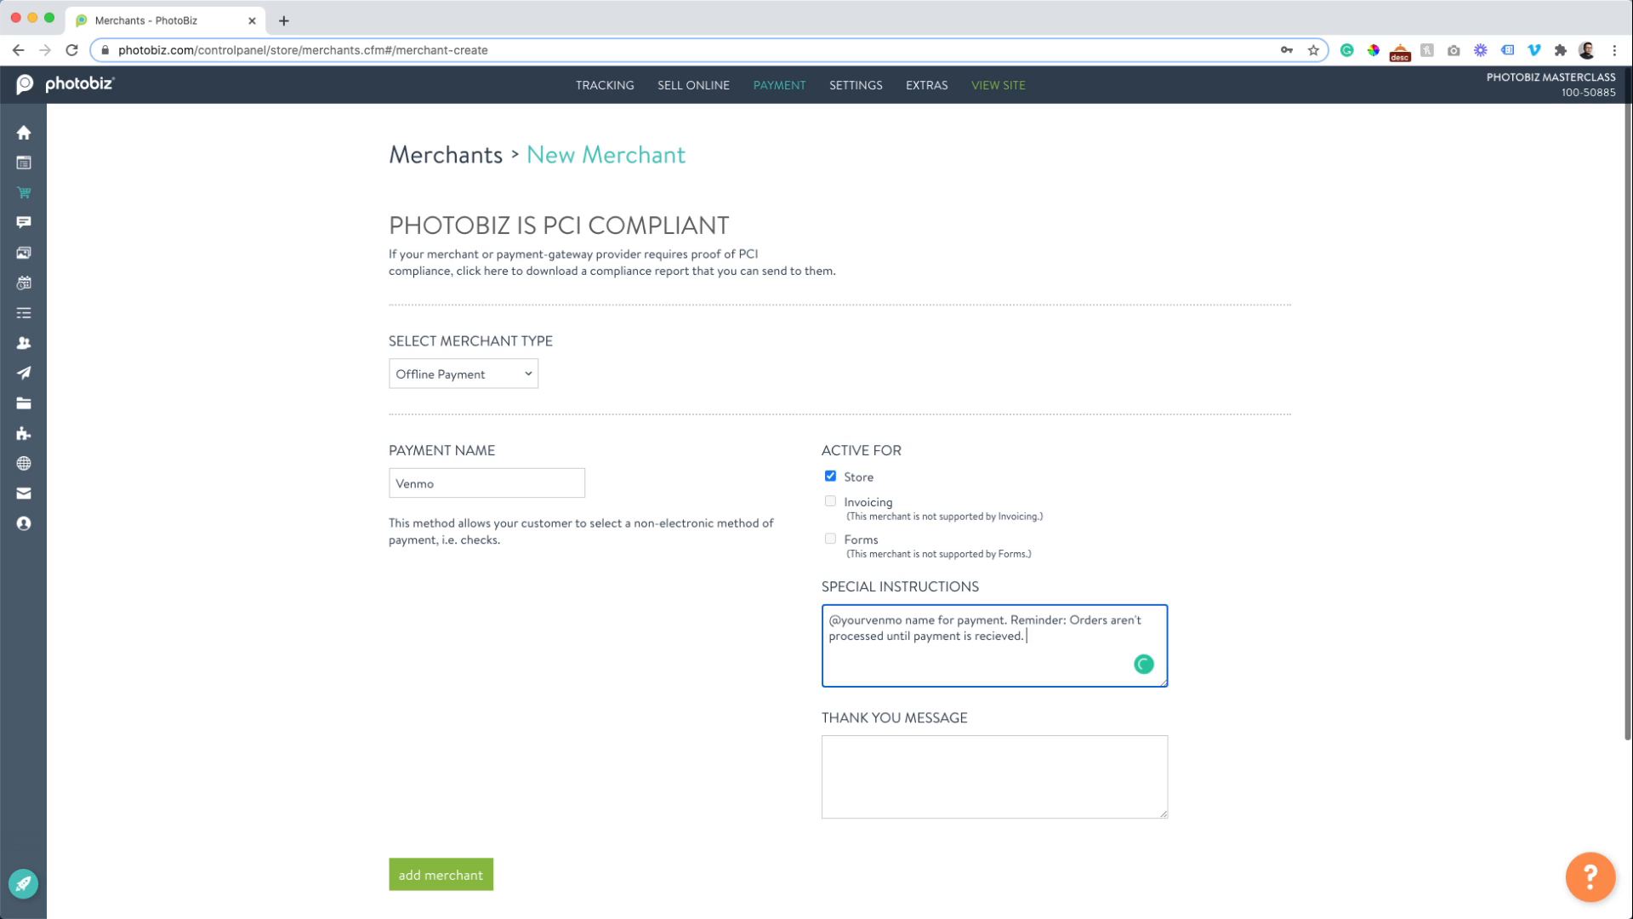
{"action": "left_click", "coordinate": [830, 751]}
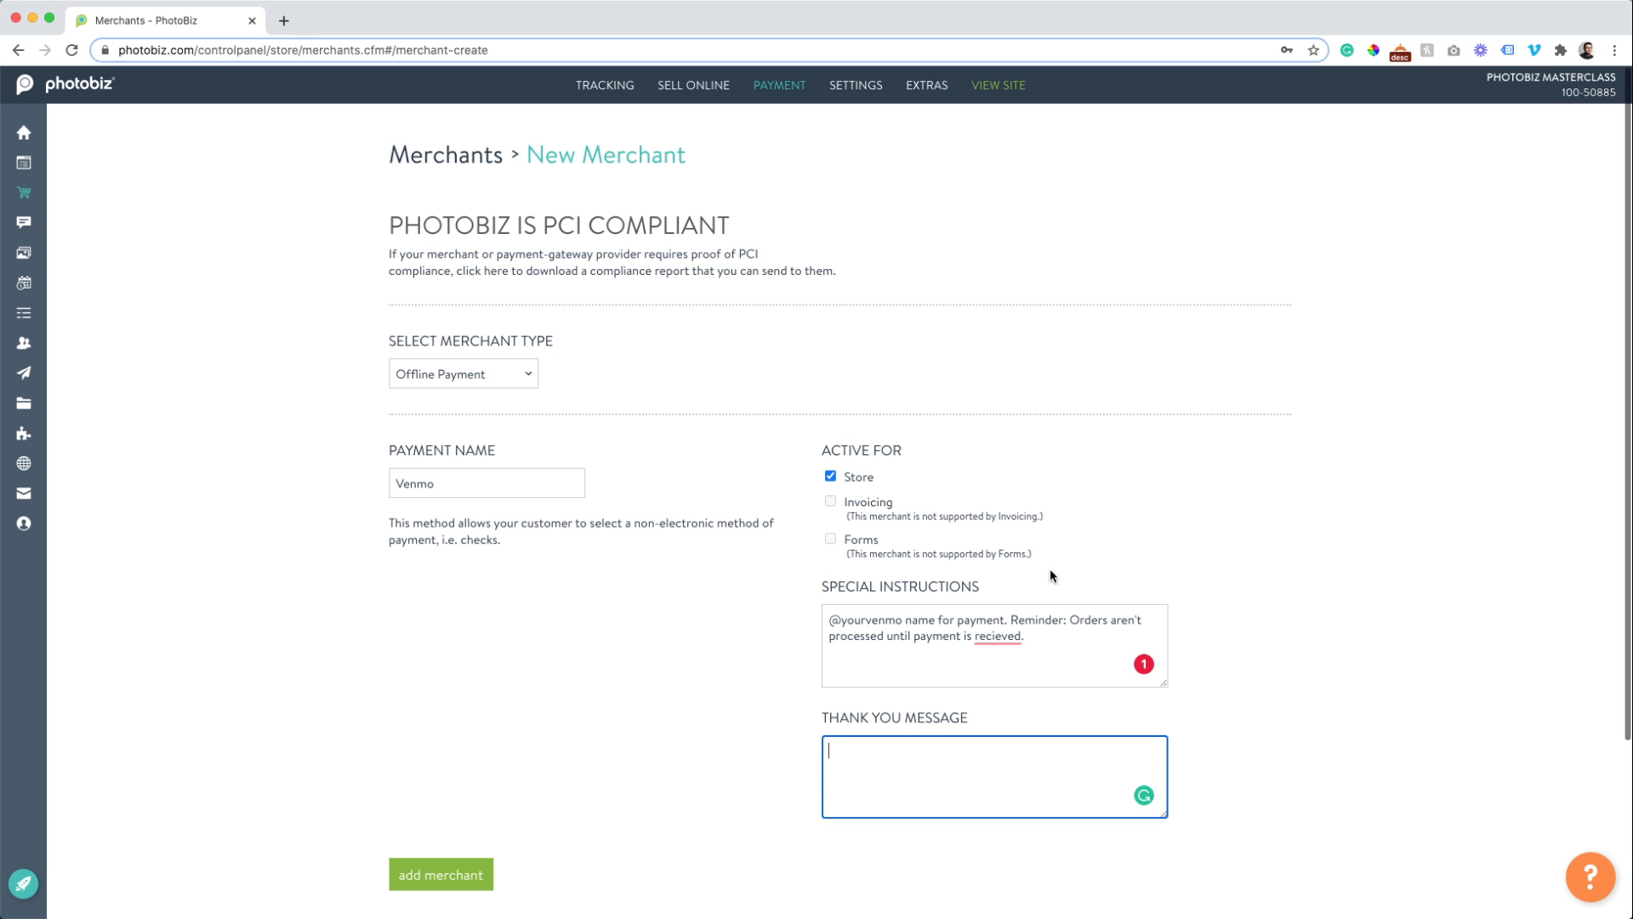
{"action": "left_click", "coordinate": [989, 638]}
{"action": "left_click", "coordinate": [1004, 666]}
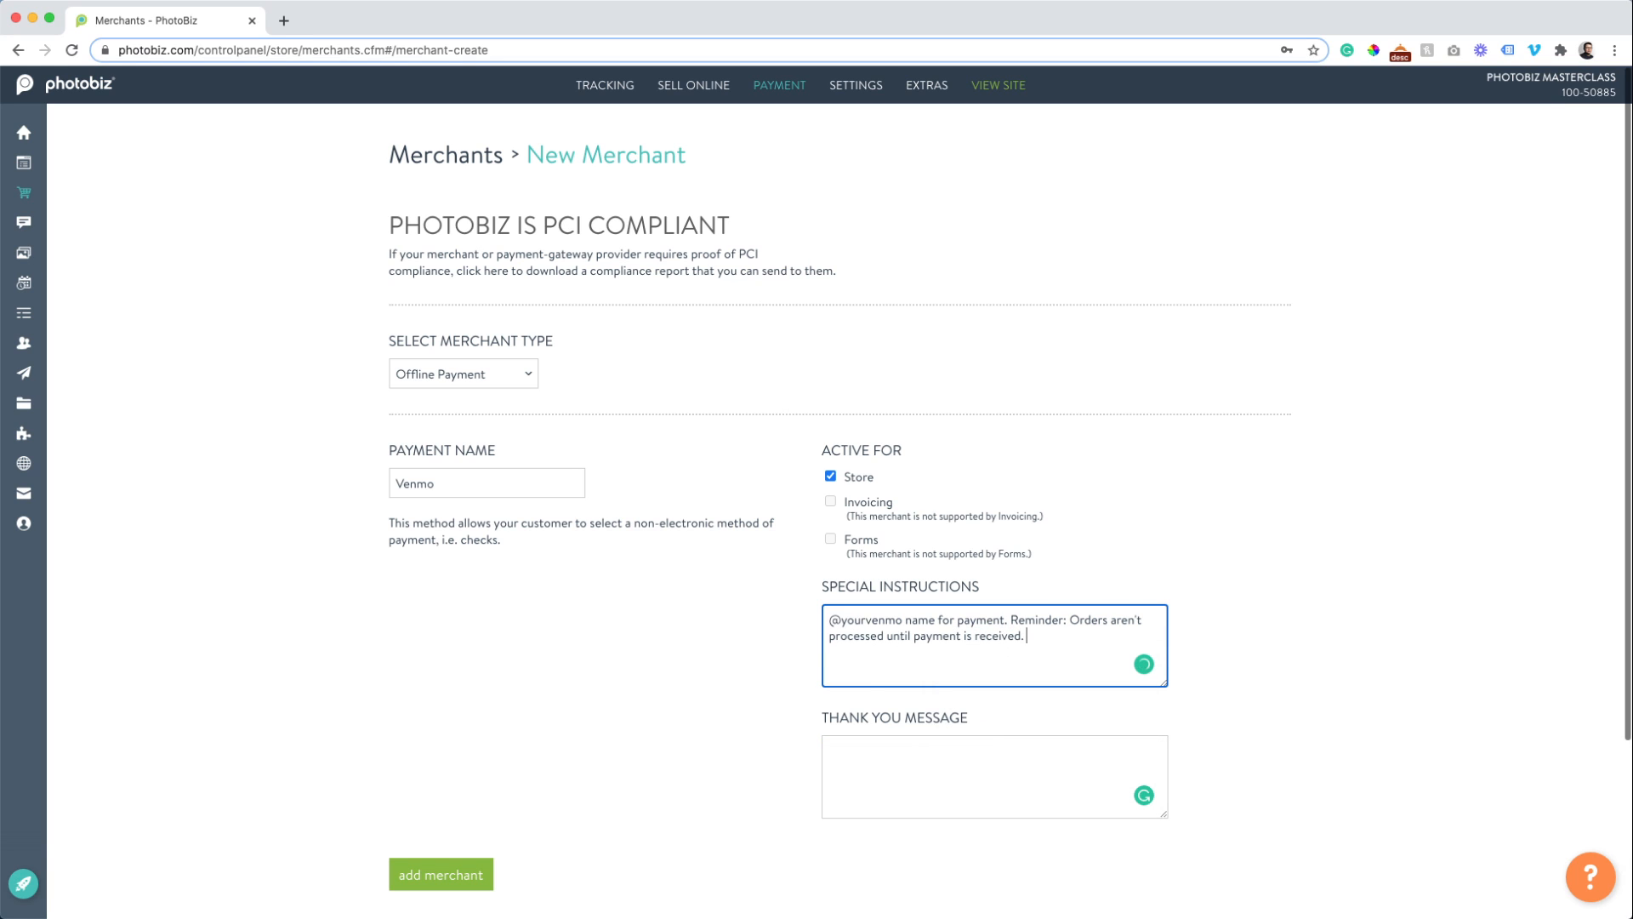
Add a Master Class thank-you message and save the Venmo merchant.
{"action": "left_click", "coordinate": [829, 751]}
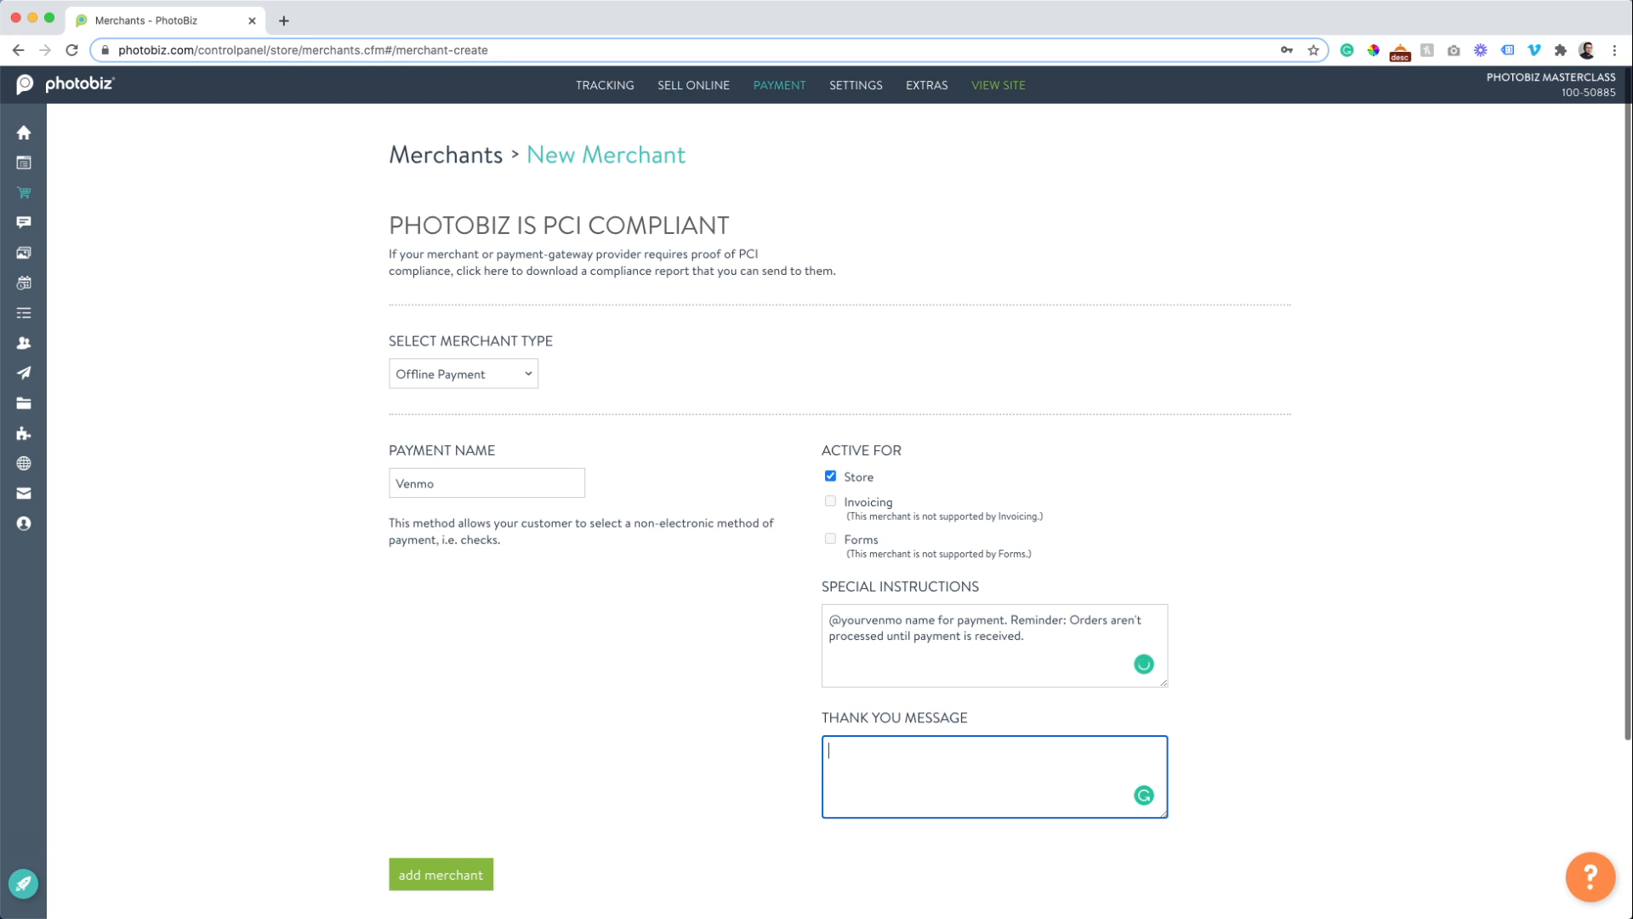
{"action": "type", "text": "Thank you for John K. Master Class!"}
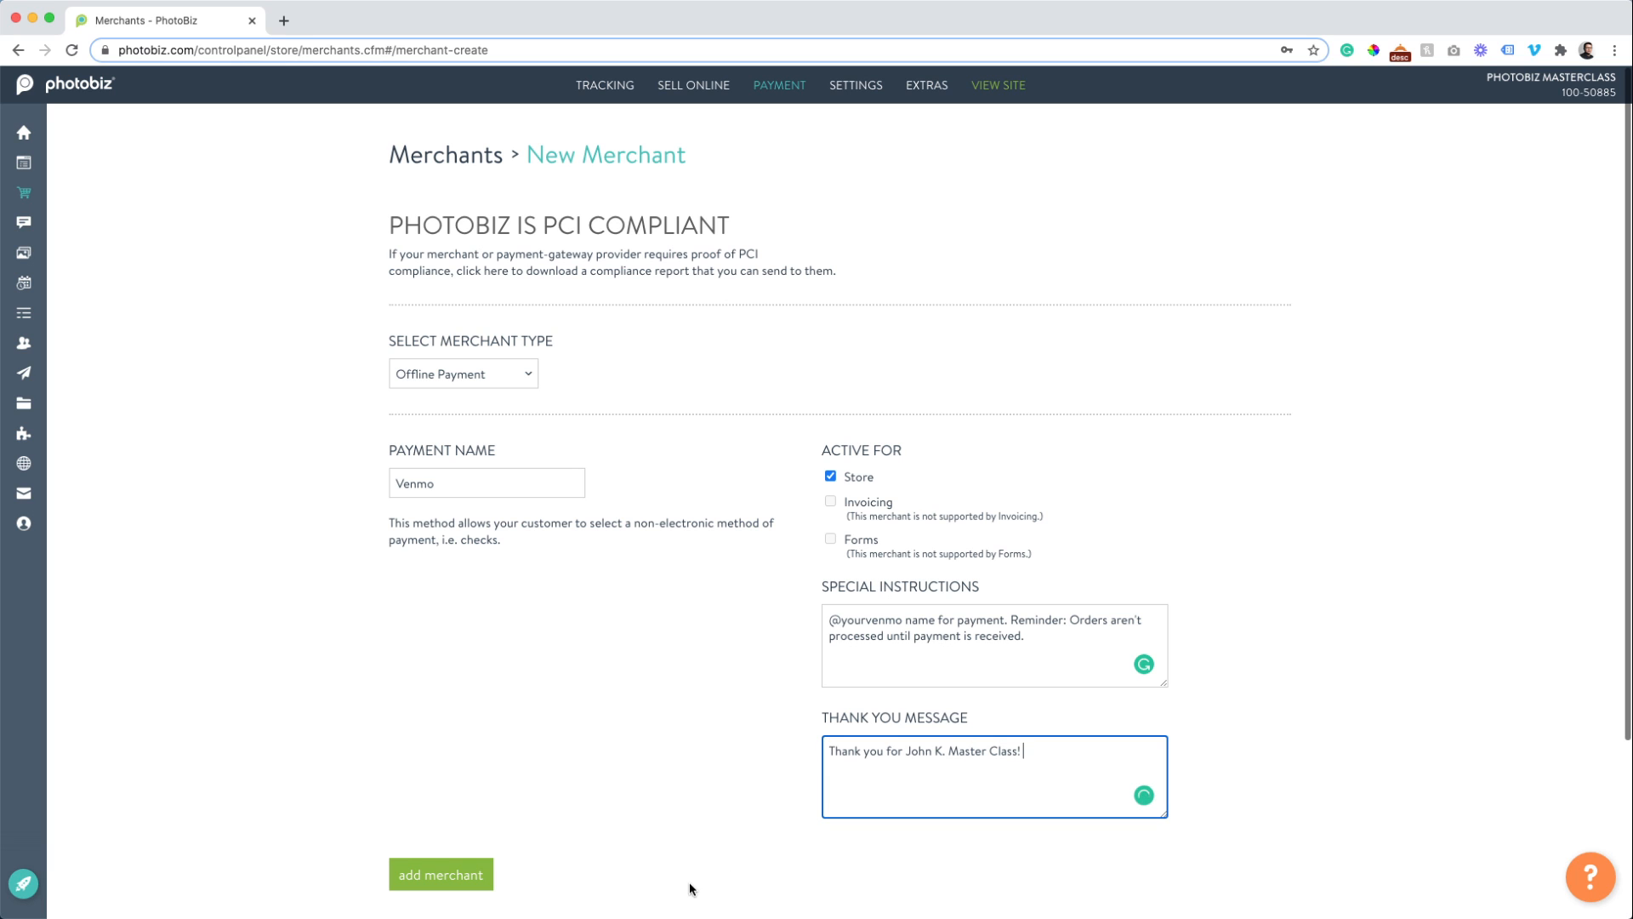
{"action": "left_click", "coordinate": [426, 882]}
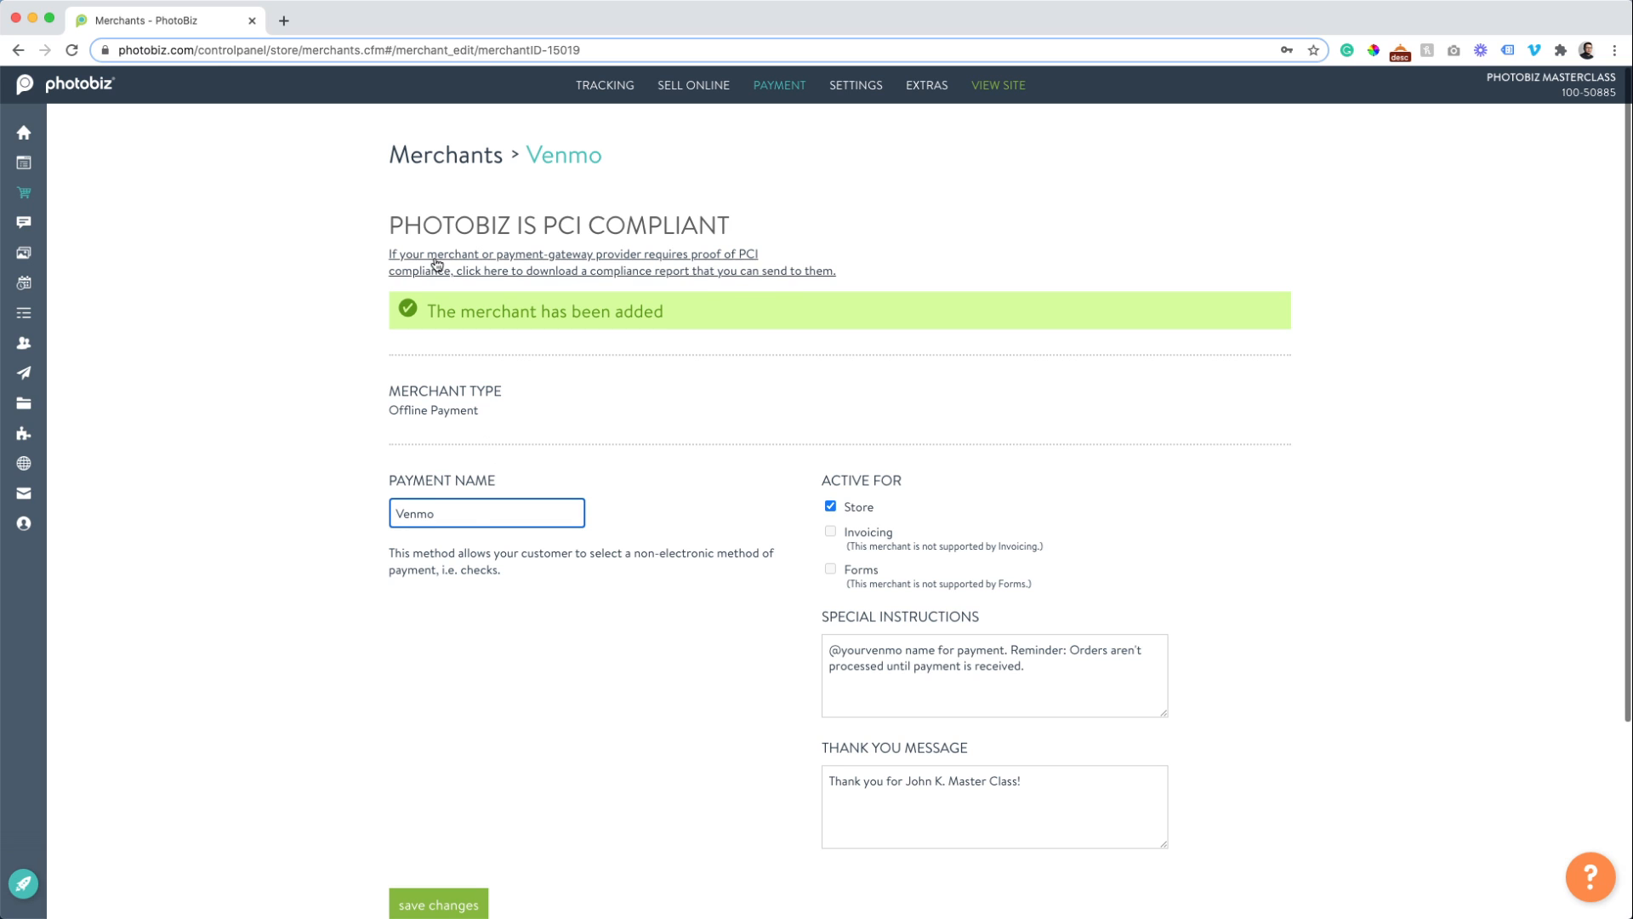
Go back to the Merchants list, now showing Venmo as an Offline Payment merchant.
{"action": "left_click", "coordinate": [477, 161]}
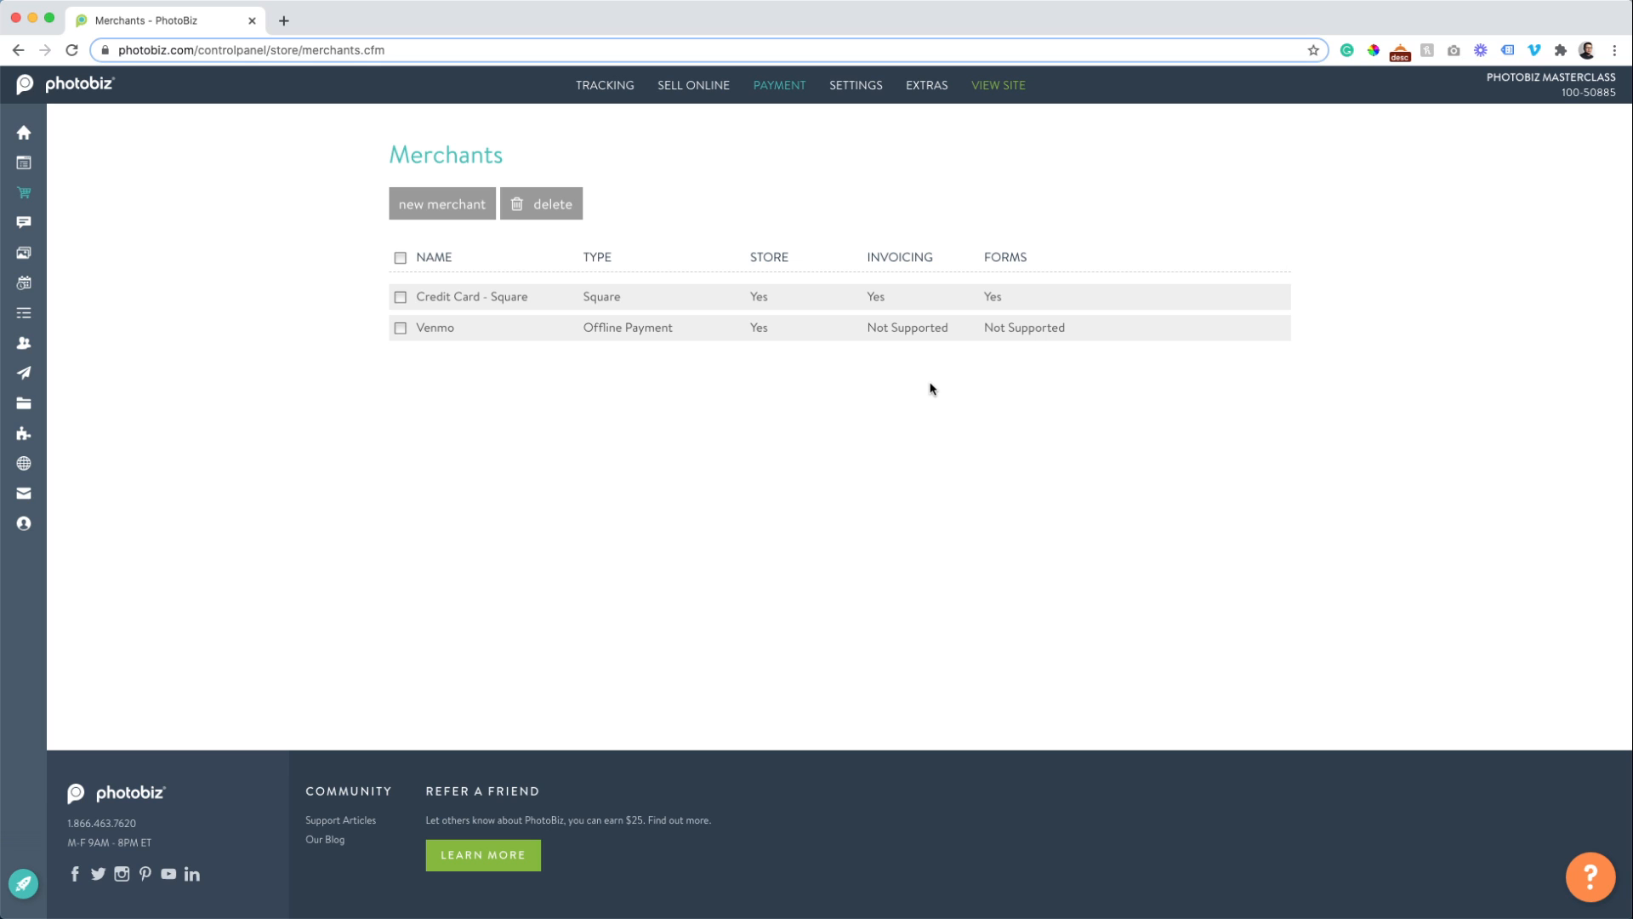
Open the store's Payment > Taxes page and start a new tax line at its Description field.
{"action": "mouse_move", "coordinate": [779, 86]}
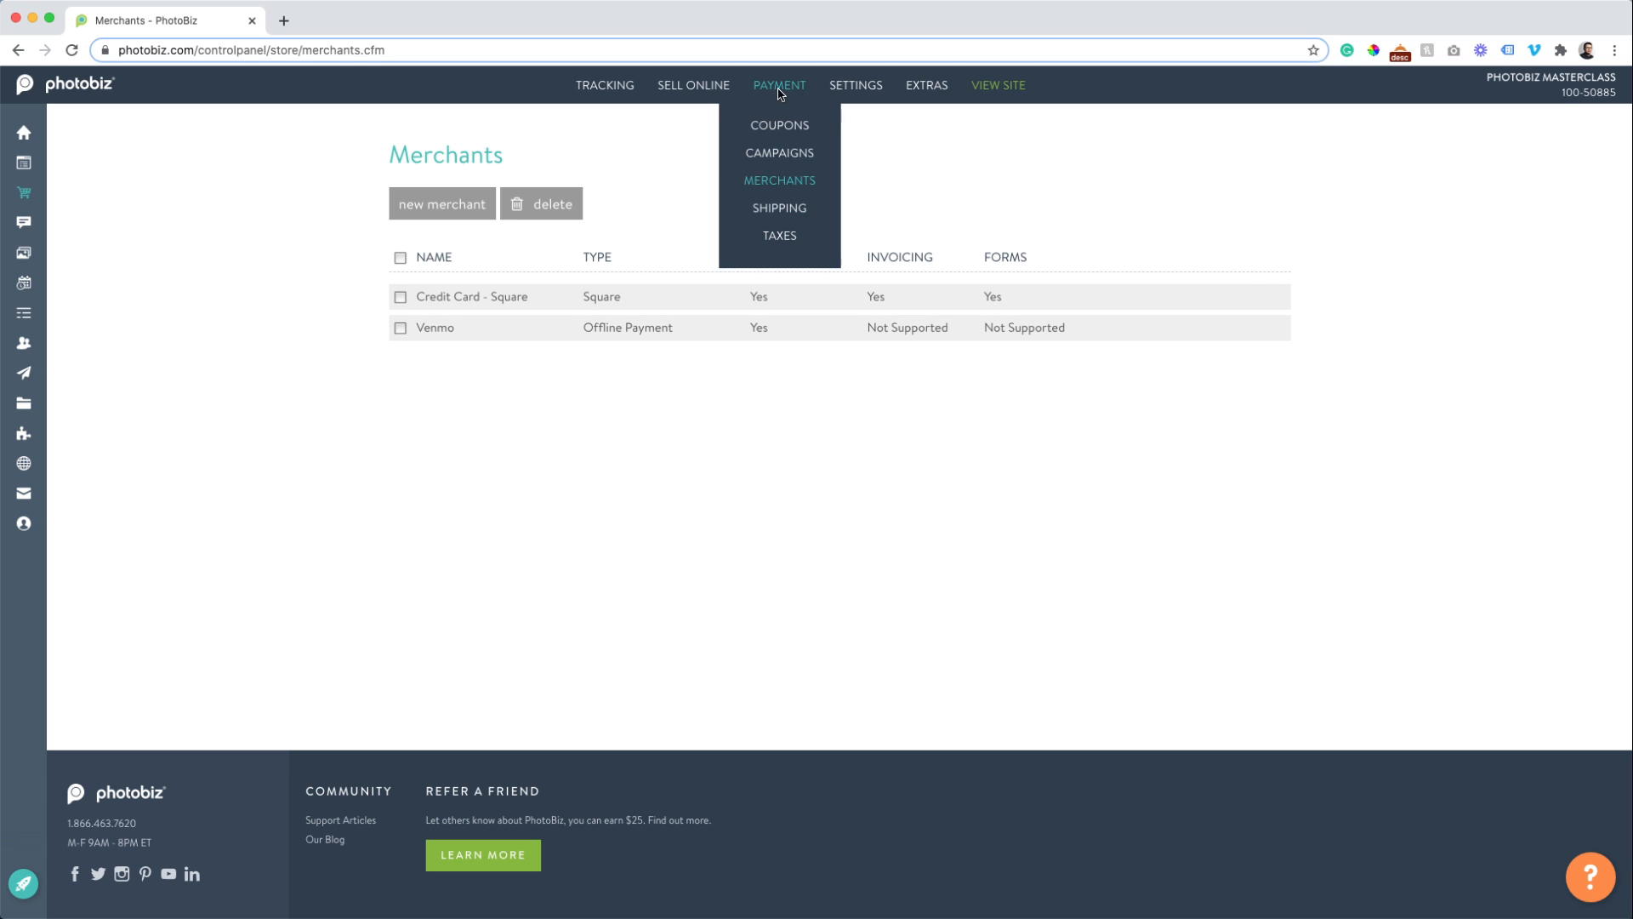
{"action": "left_click", "coordinate": [780, 246]}
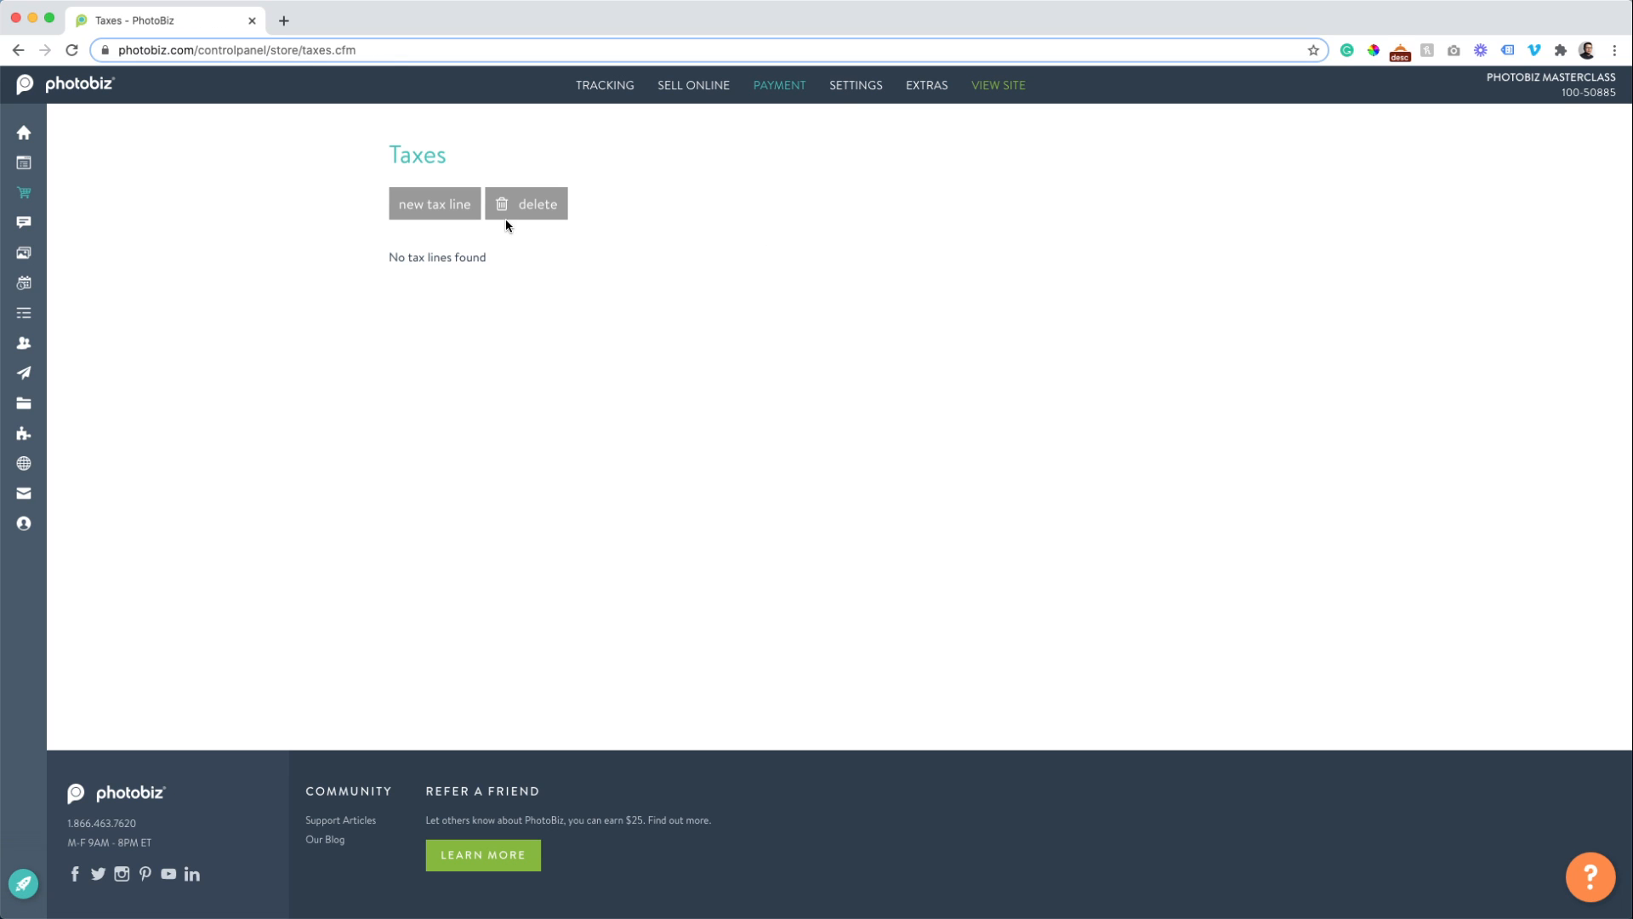
{"action": "left_click", "coordinate": [410, 213]}
{"action": "left_click", "coordinate": [427, 238]}
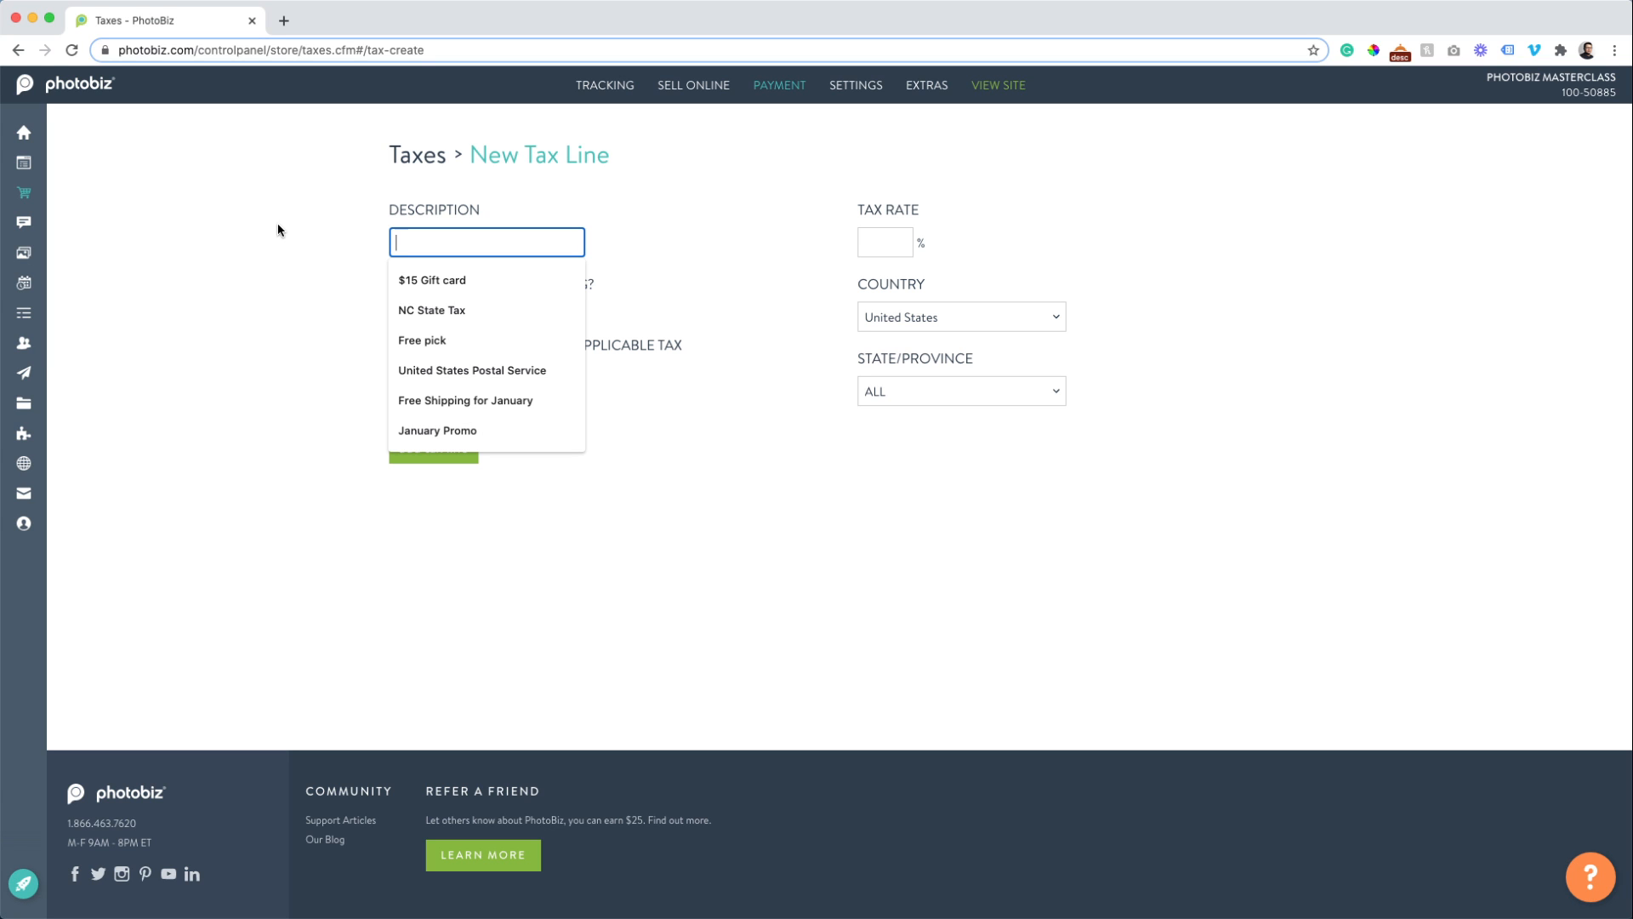
Enter 'Sales Tax' as the new tax line's description, leaving both tax options at No.
{"action": "type", "text": "Sales"}
{"action": "key", "text": "Tab"}
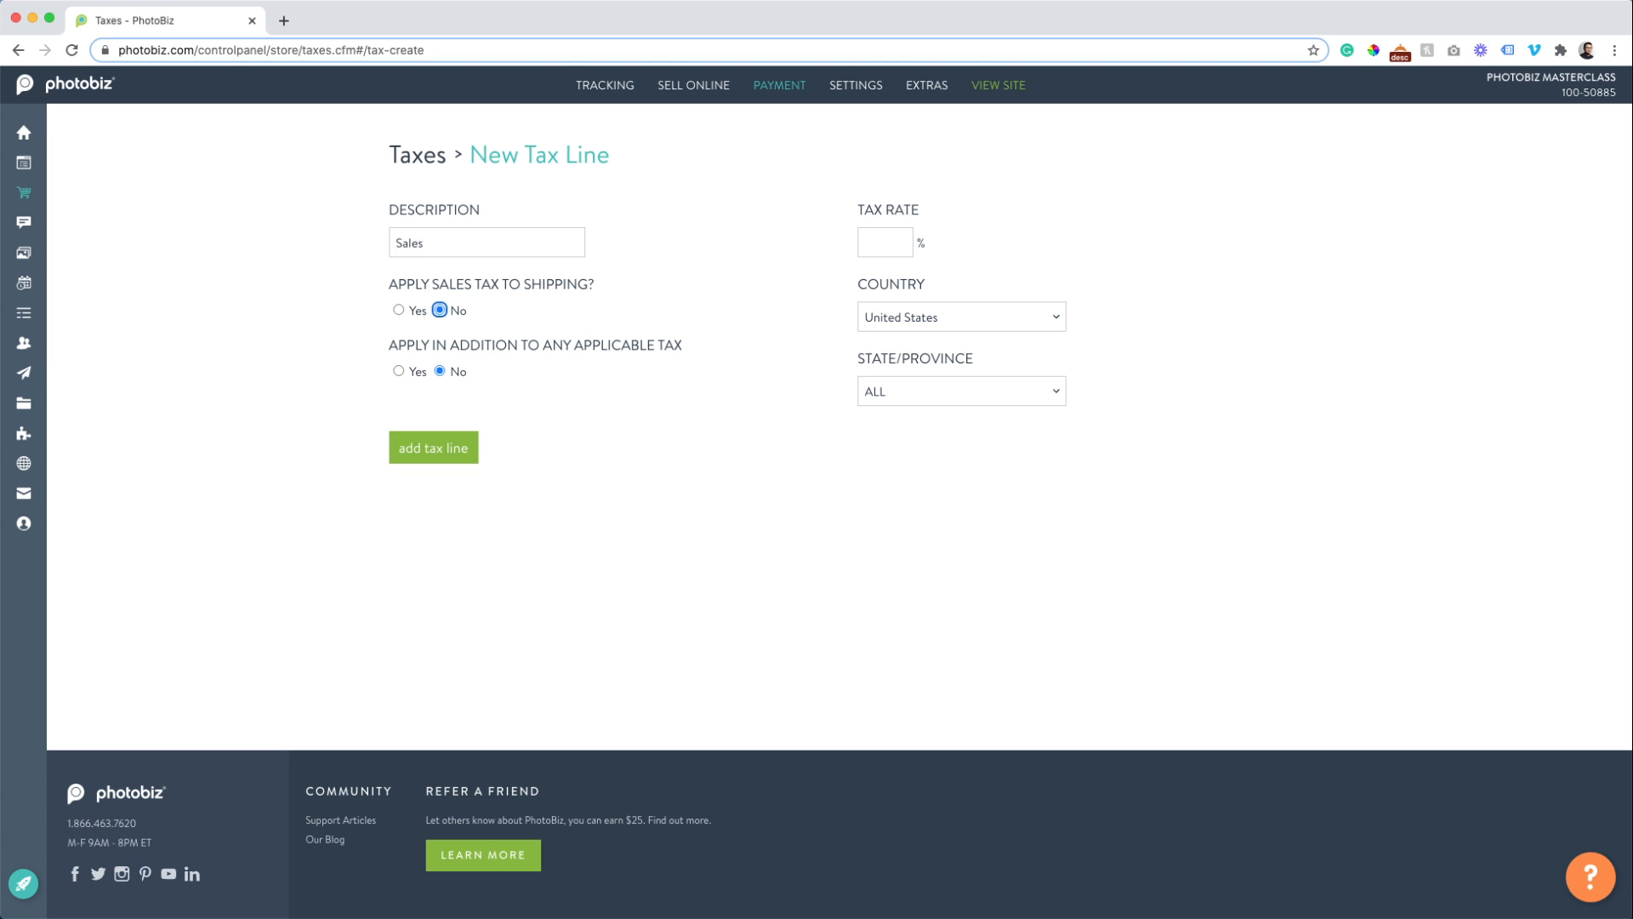
{"action": "key", "text": "shift+Tab"}
{"action": "key", "text": "Right"}
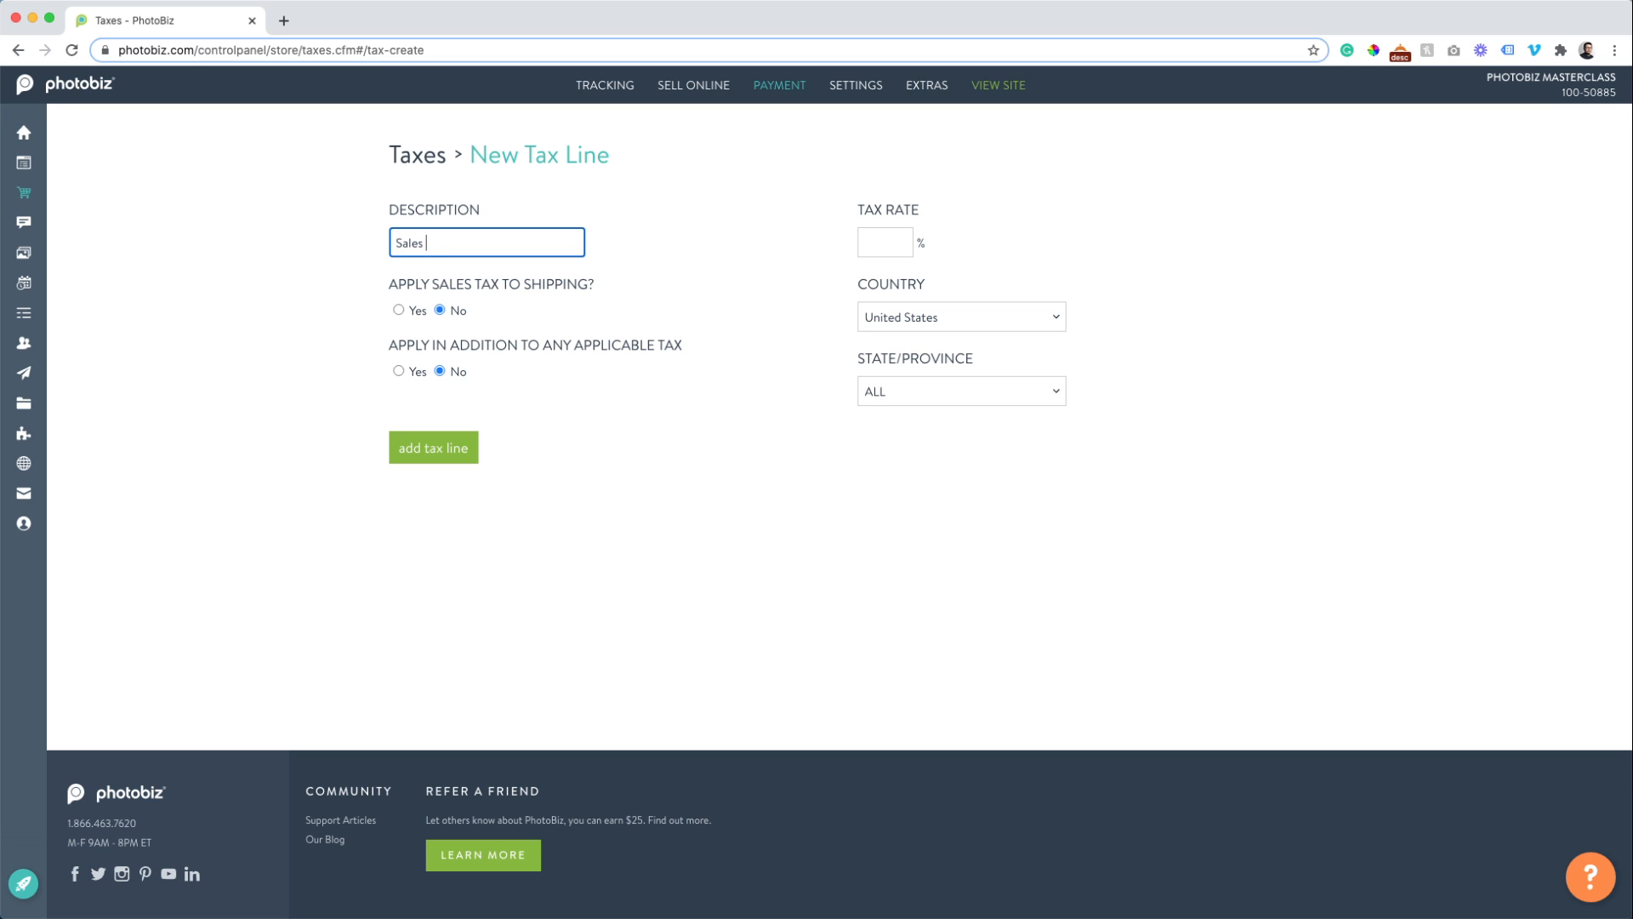
{"action": "type", "text": "Tax"}
{"action": "left_click", "coordinate": [392, 376]}
{"action": "left_click", "coordinate": [397, 371]}
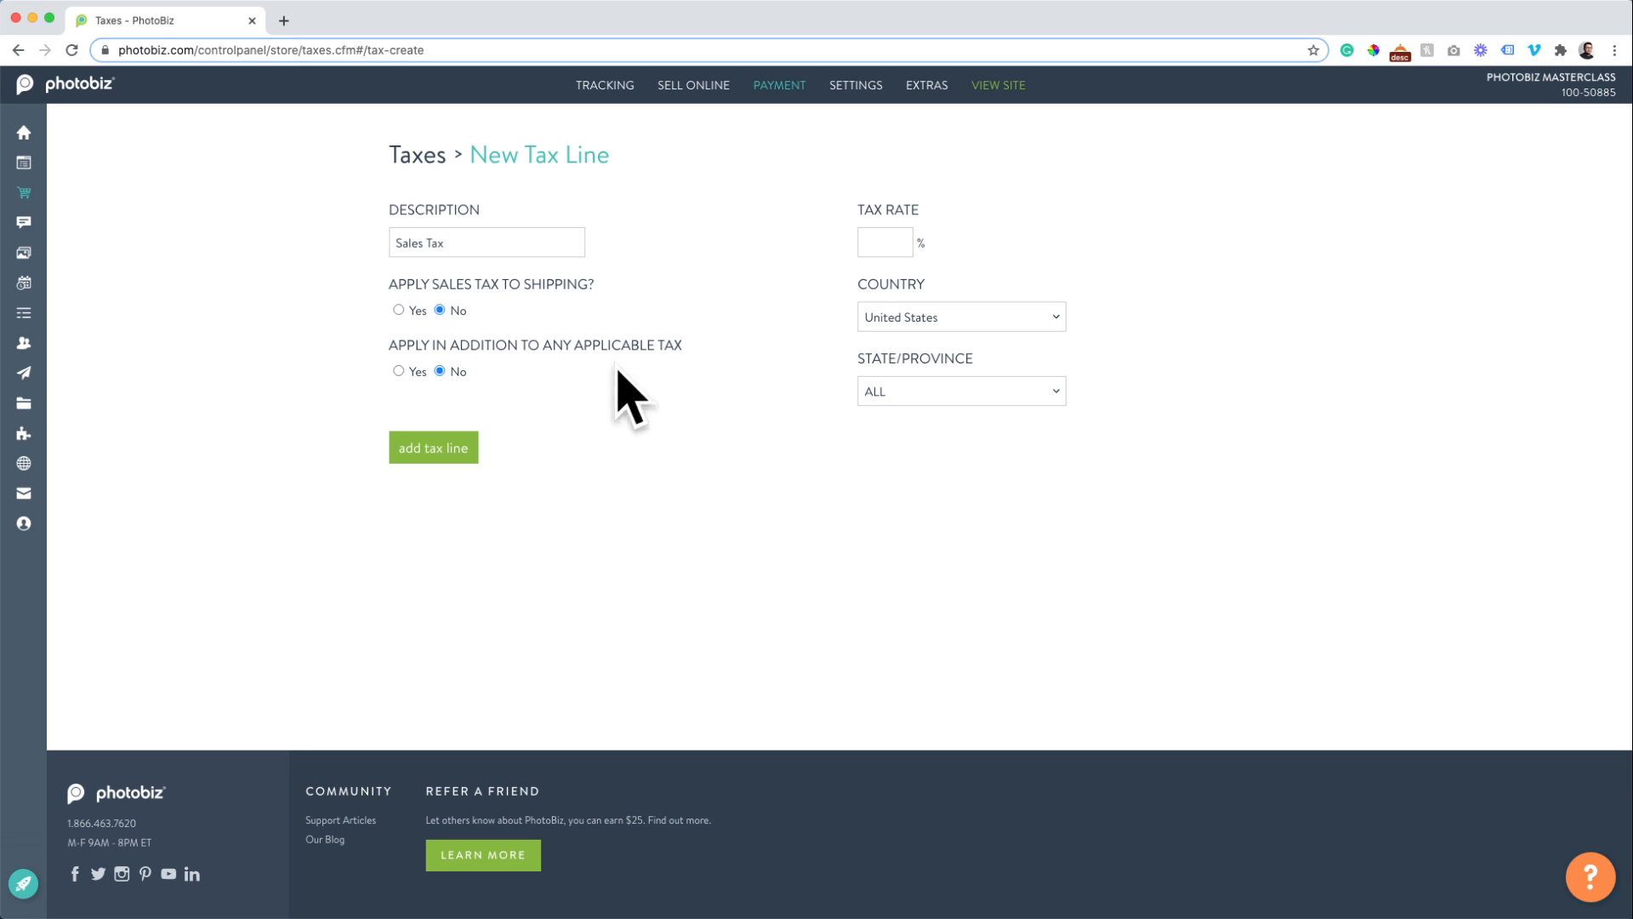
Save the Sales Tax line at a 7% rate for United States, all states/provinces.
{"action": "left_click", "coordinate": [874, 253]}
{"action": "type", "text": "7"}
{"action": "left_click", "coordinate": [759, 407]}
{"action": "left_click", "coordinate": [895, 319]}
{"action": "left_click", "coordinate": [895, 319]}
{"action": "left_click", "coordinate": [967, 407]}
{"action": "left_click", "coordinate": [966, 404]}
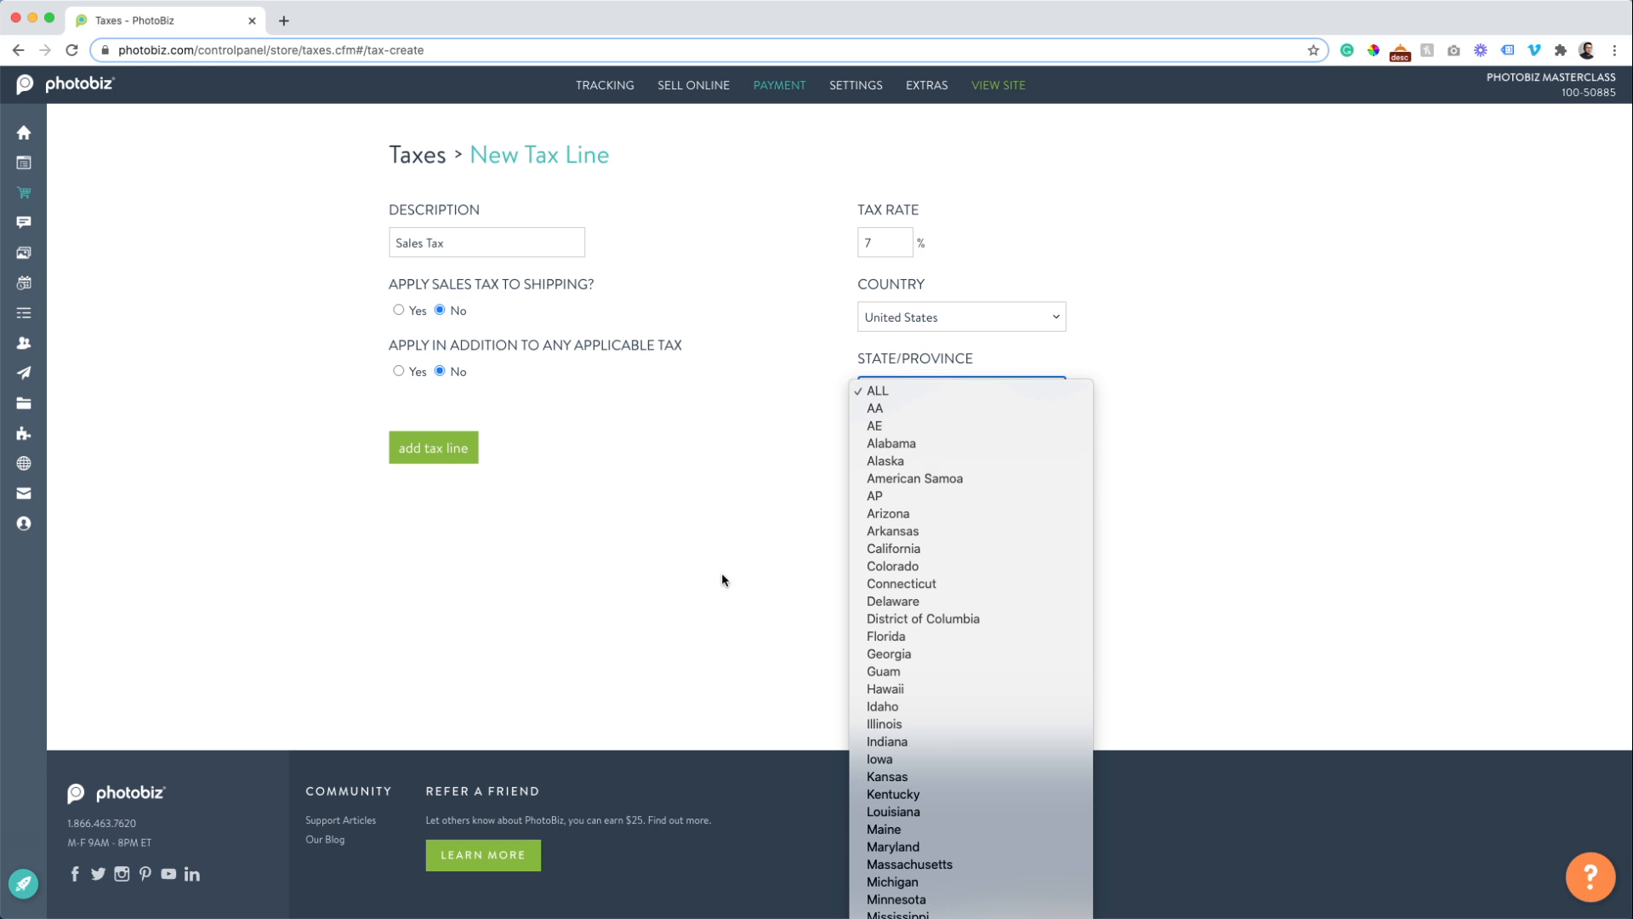
{"action": "left_click", "coordinate": [760, 415]}
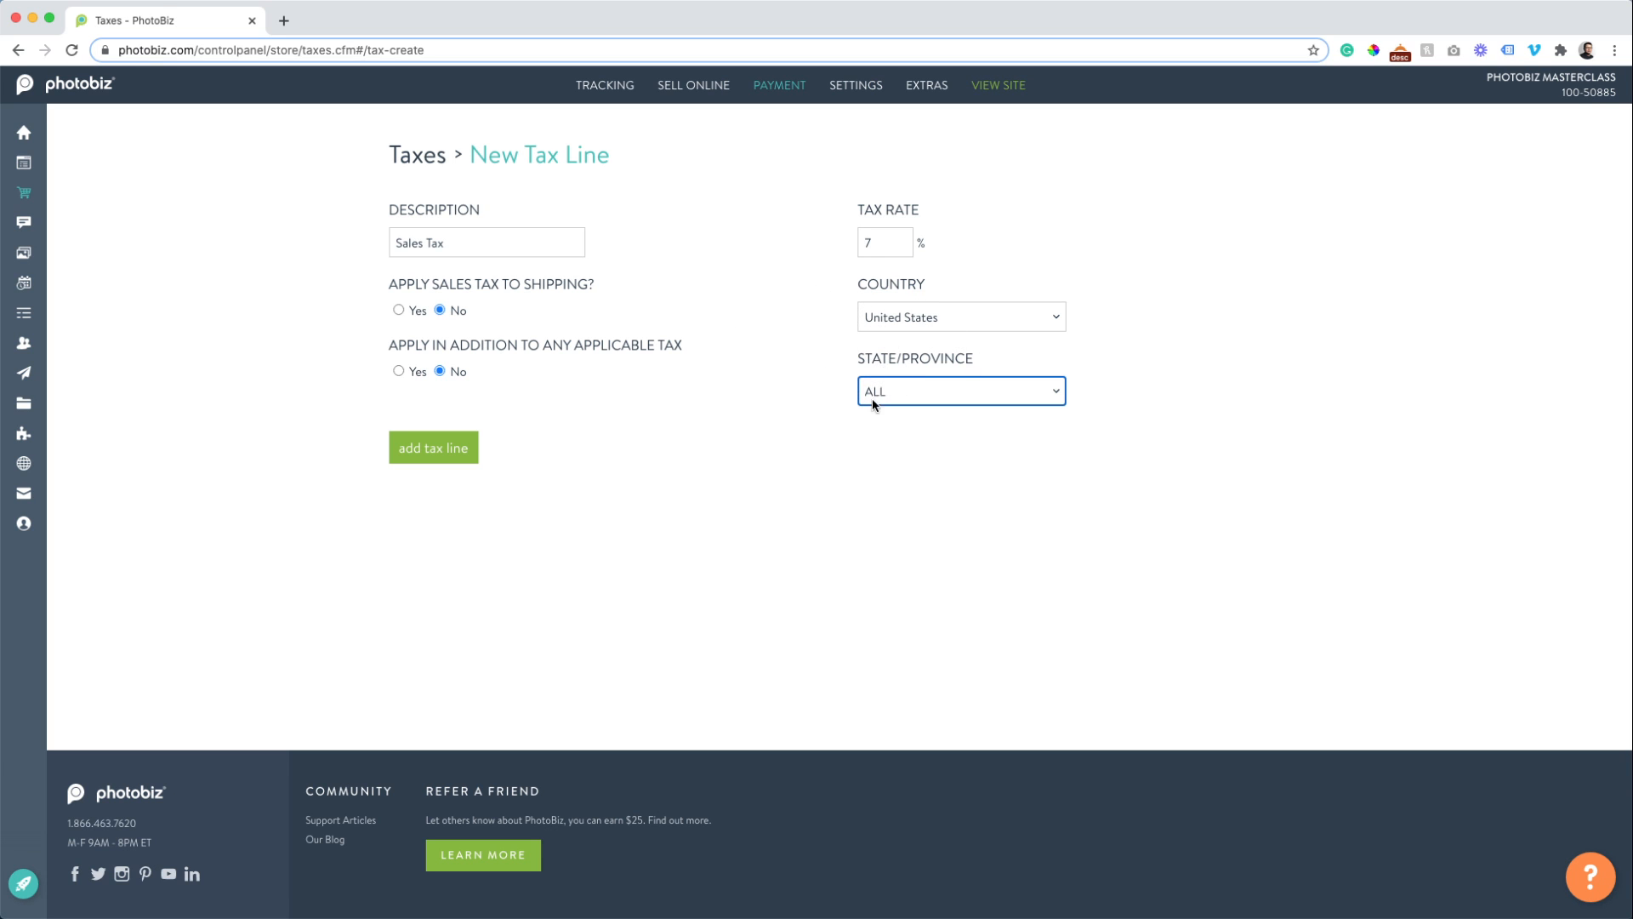
{"action": "left_click", "coordinate": [904, 398]}
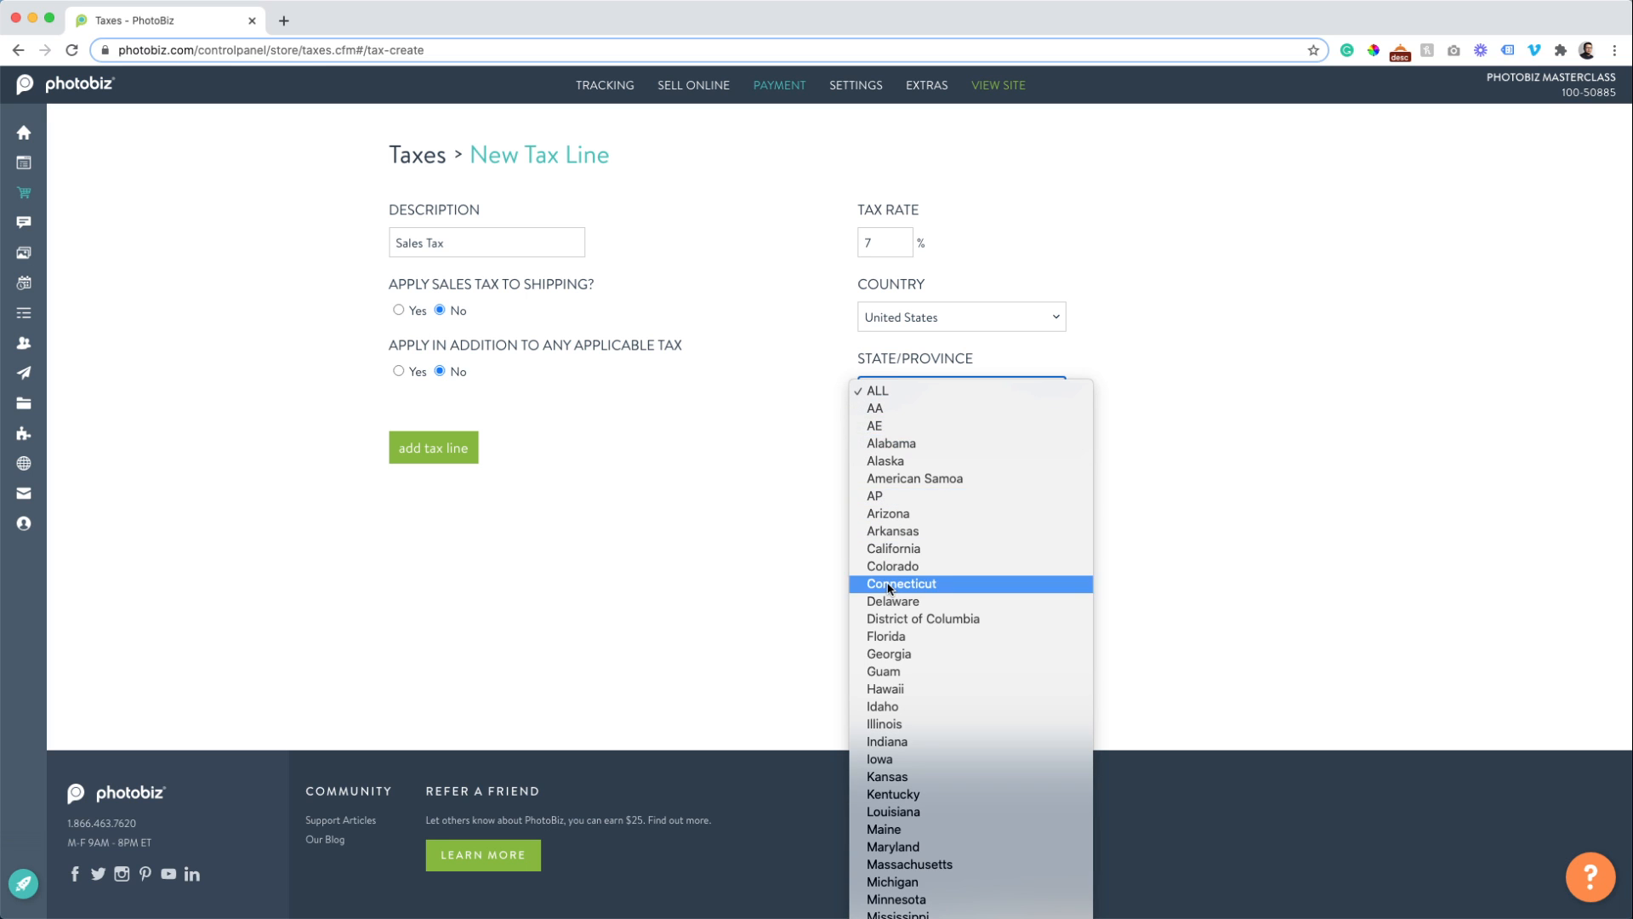
{"action": "left_click", "coordinate": [726, 489]}
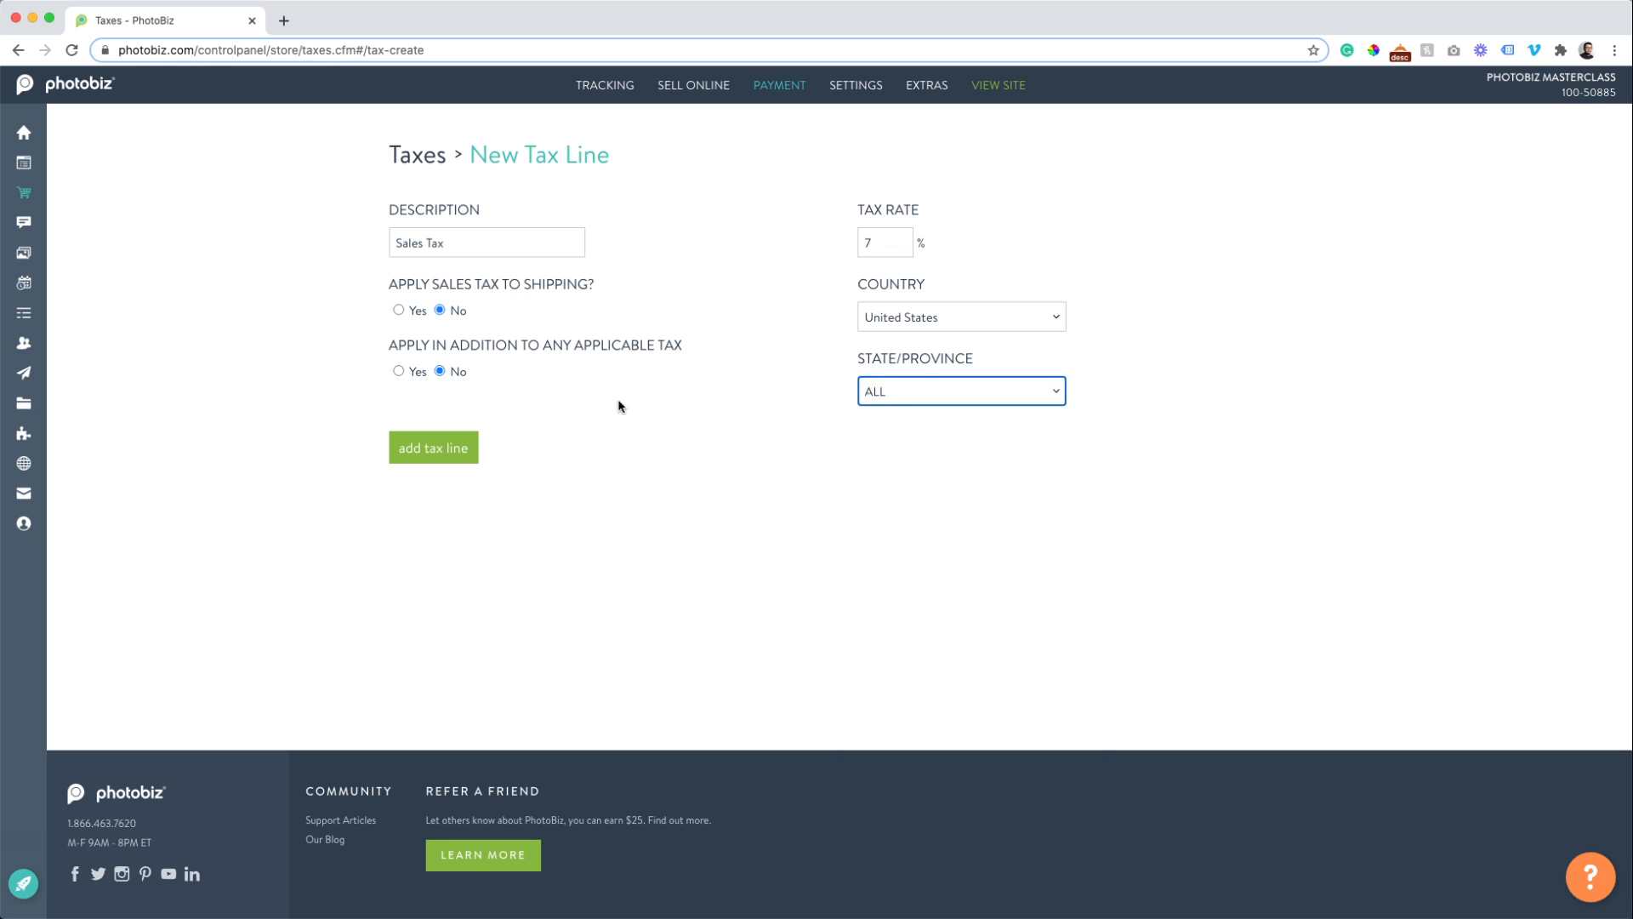
{"action": "left_click", "coordinate": [426, 464]}
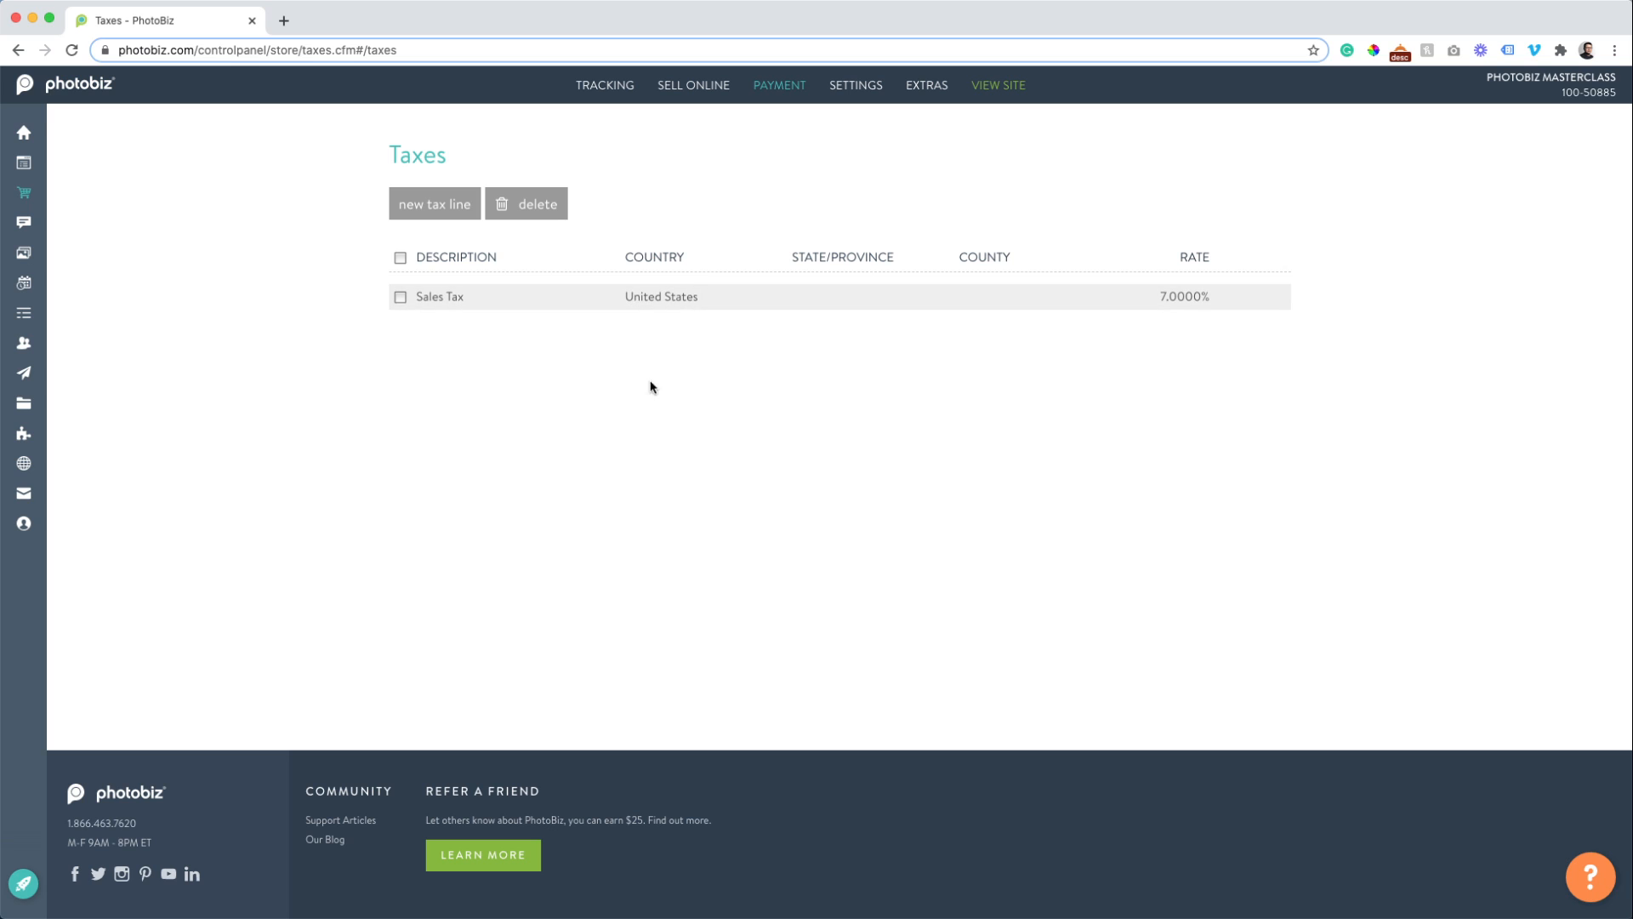
{"action": "mouse_move", "coordinate": [784, 89]}
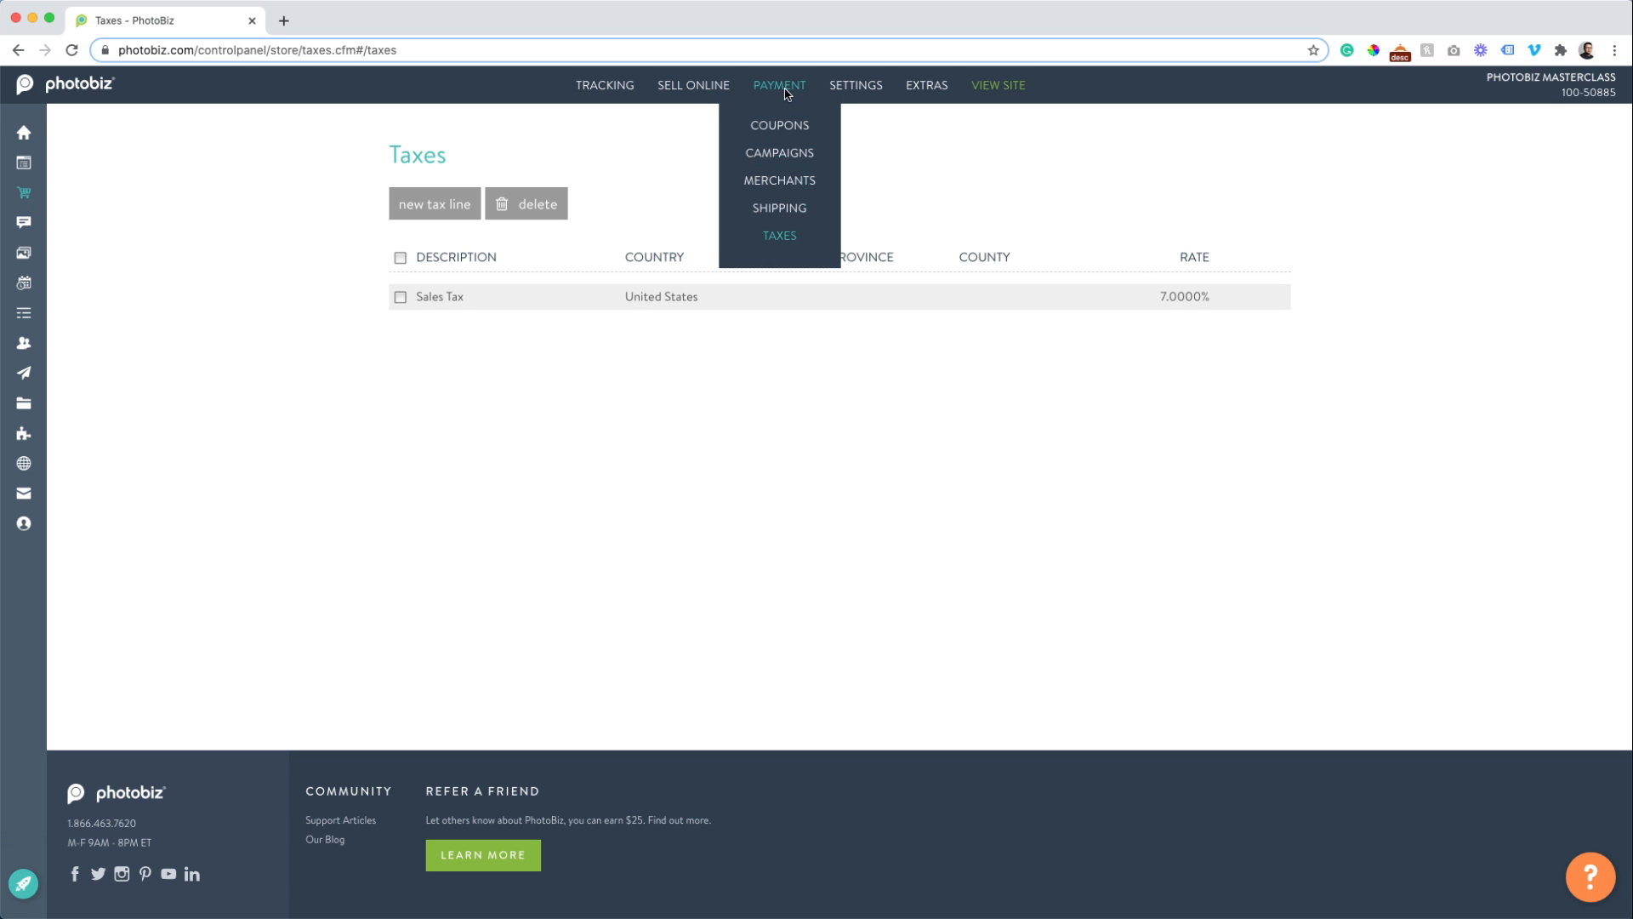
Go to the store's Shipping settings and start a new shipping method.
{"action": "left_click", "coordinate": [769, 218]}
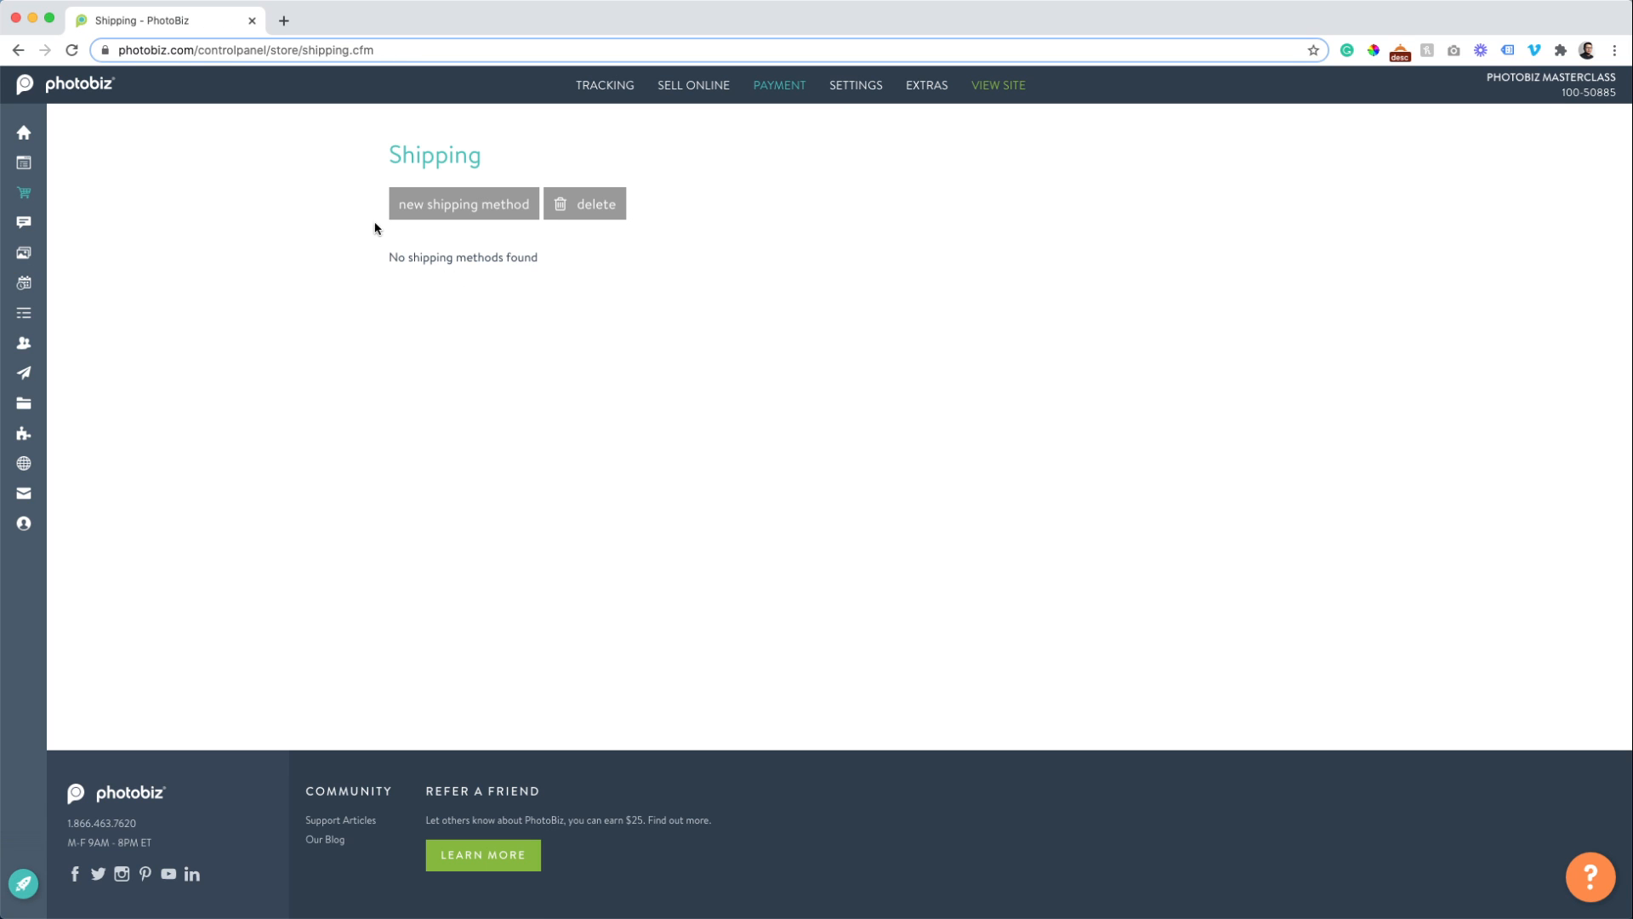
{"action": "left_click", "coordinate": [470, 218]}
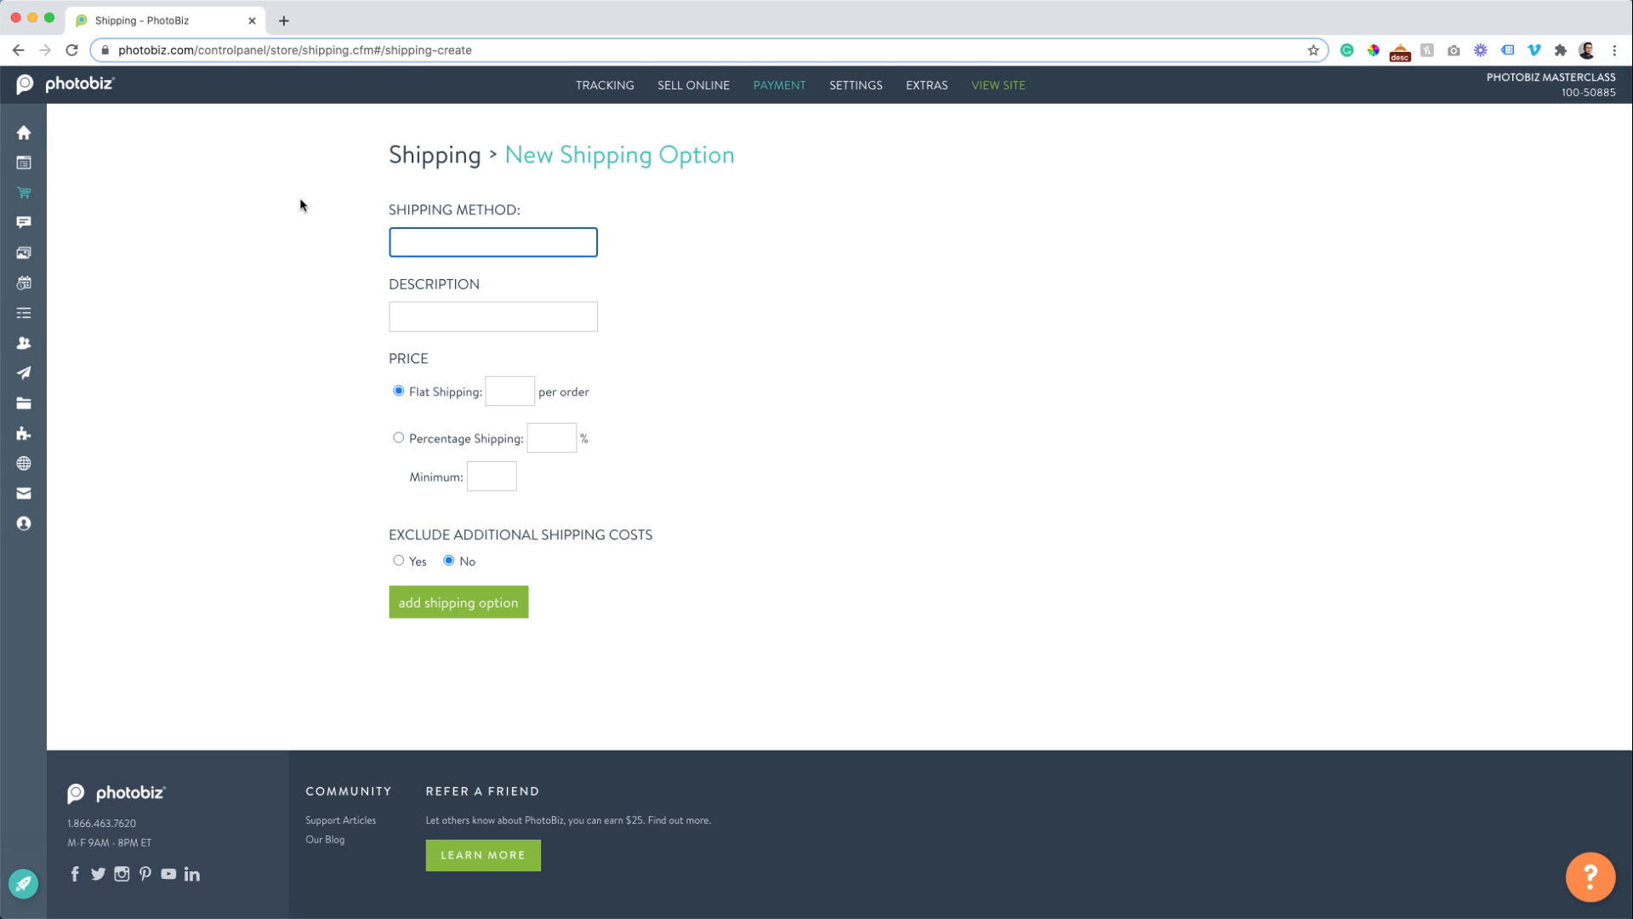
Add shipping method USPS, described 'United States Postal Service', at a flat 10 per order.
{"action": "type", "text": "USPS"}
{"action": "key", "text": "Tab"}
{"action": "type", "text": "United"}
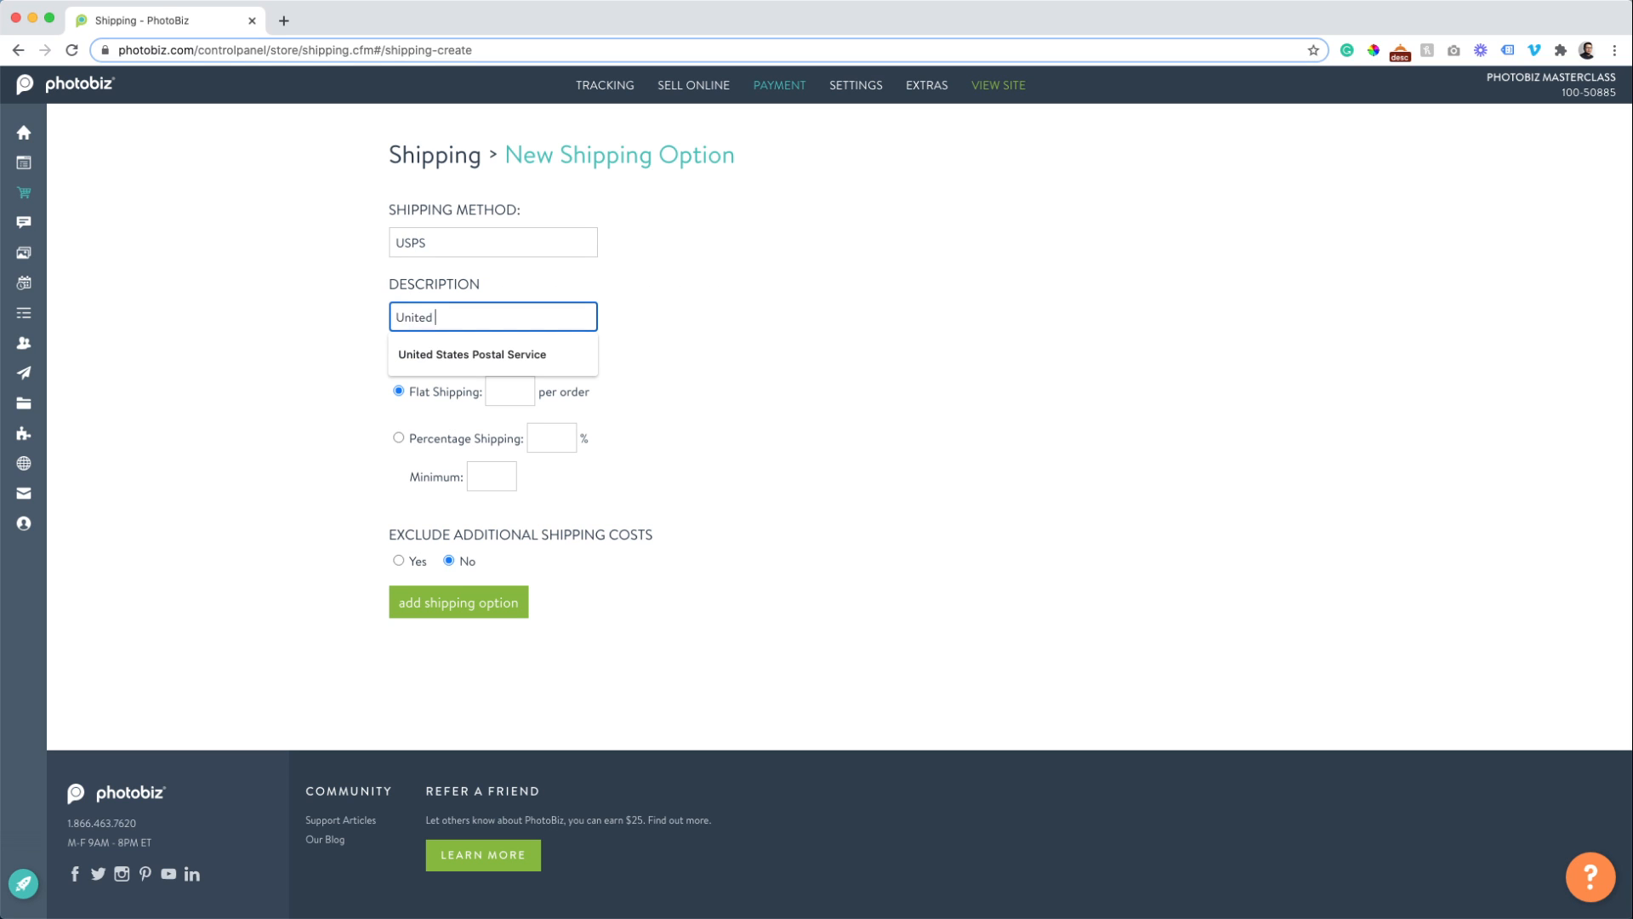
{"action": "key", "text": "Down"}
{"action": "key", "text": "Tab"}
{"action": "key", "text": "Tab"}
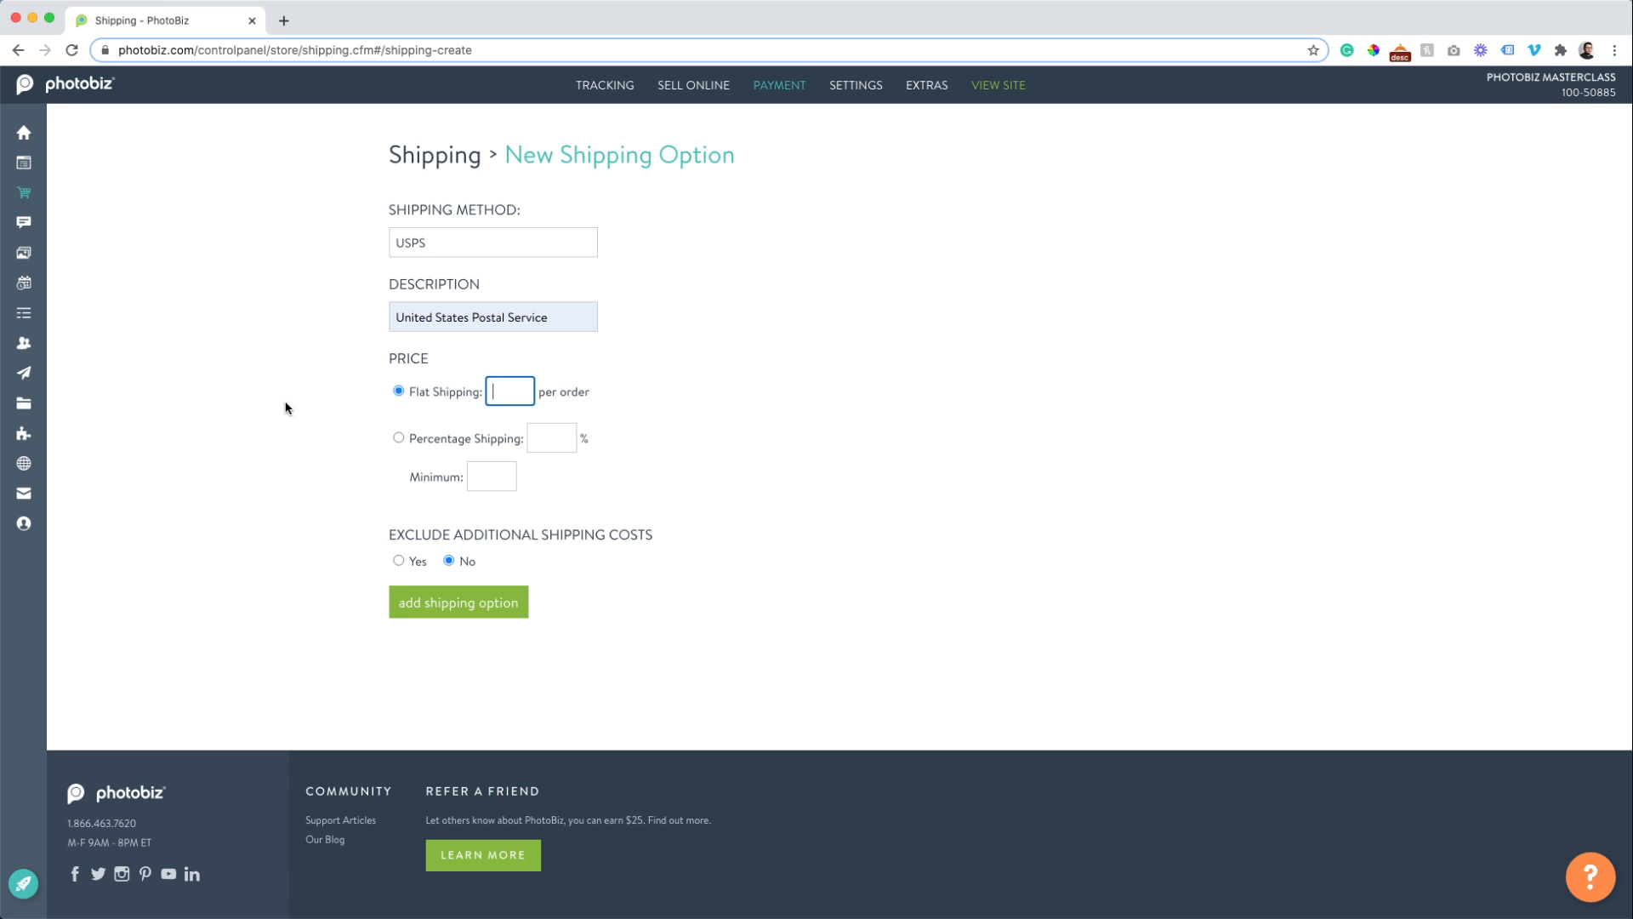
{"action": "type", "text": "10"}
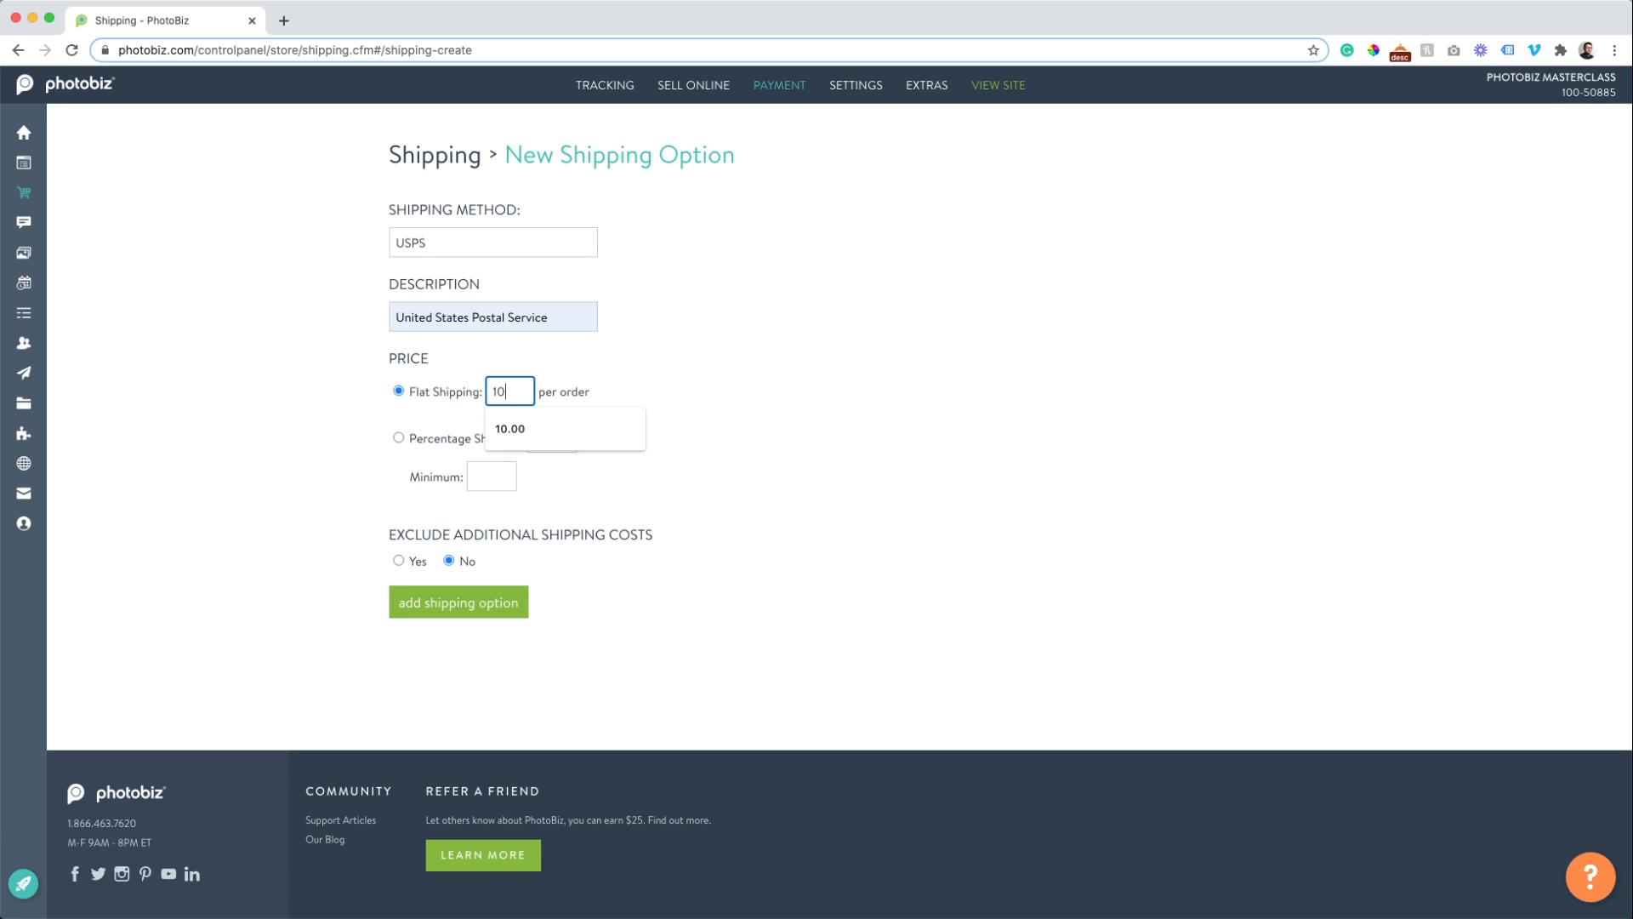
{"action": "left_click", "coordinate": [241, 533]}
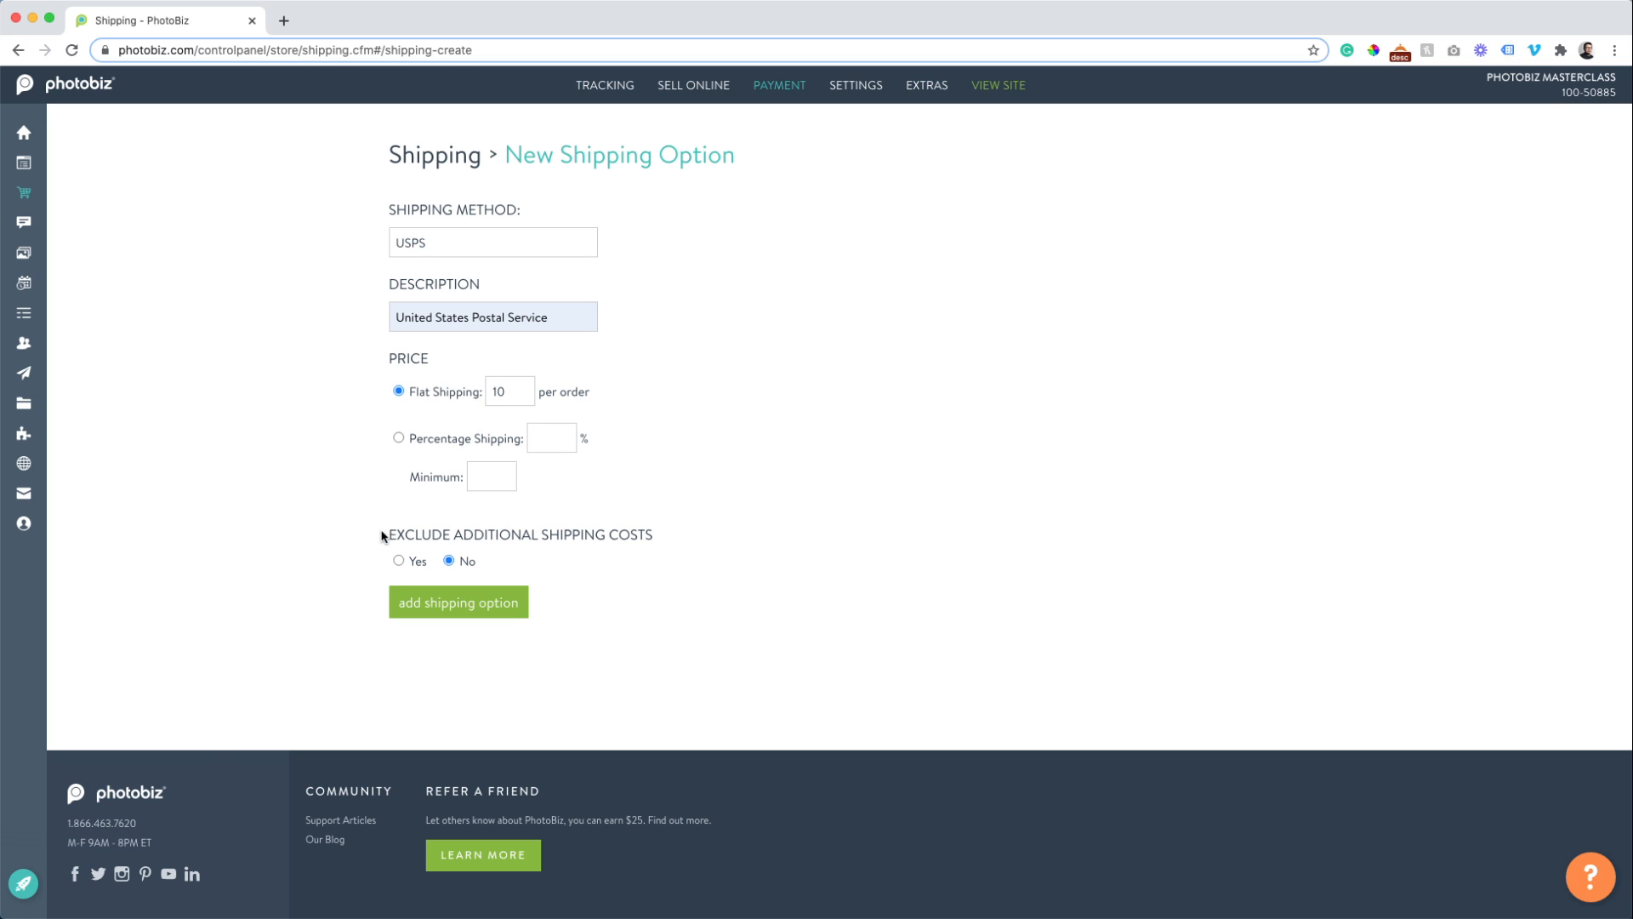
{"action": "left_click_drag", "start_coordinate": [383, 536], "coordinate": [561, 579]}
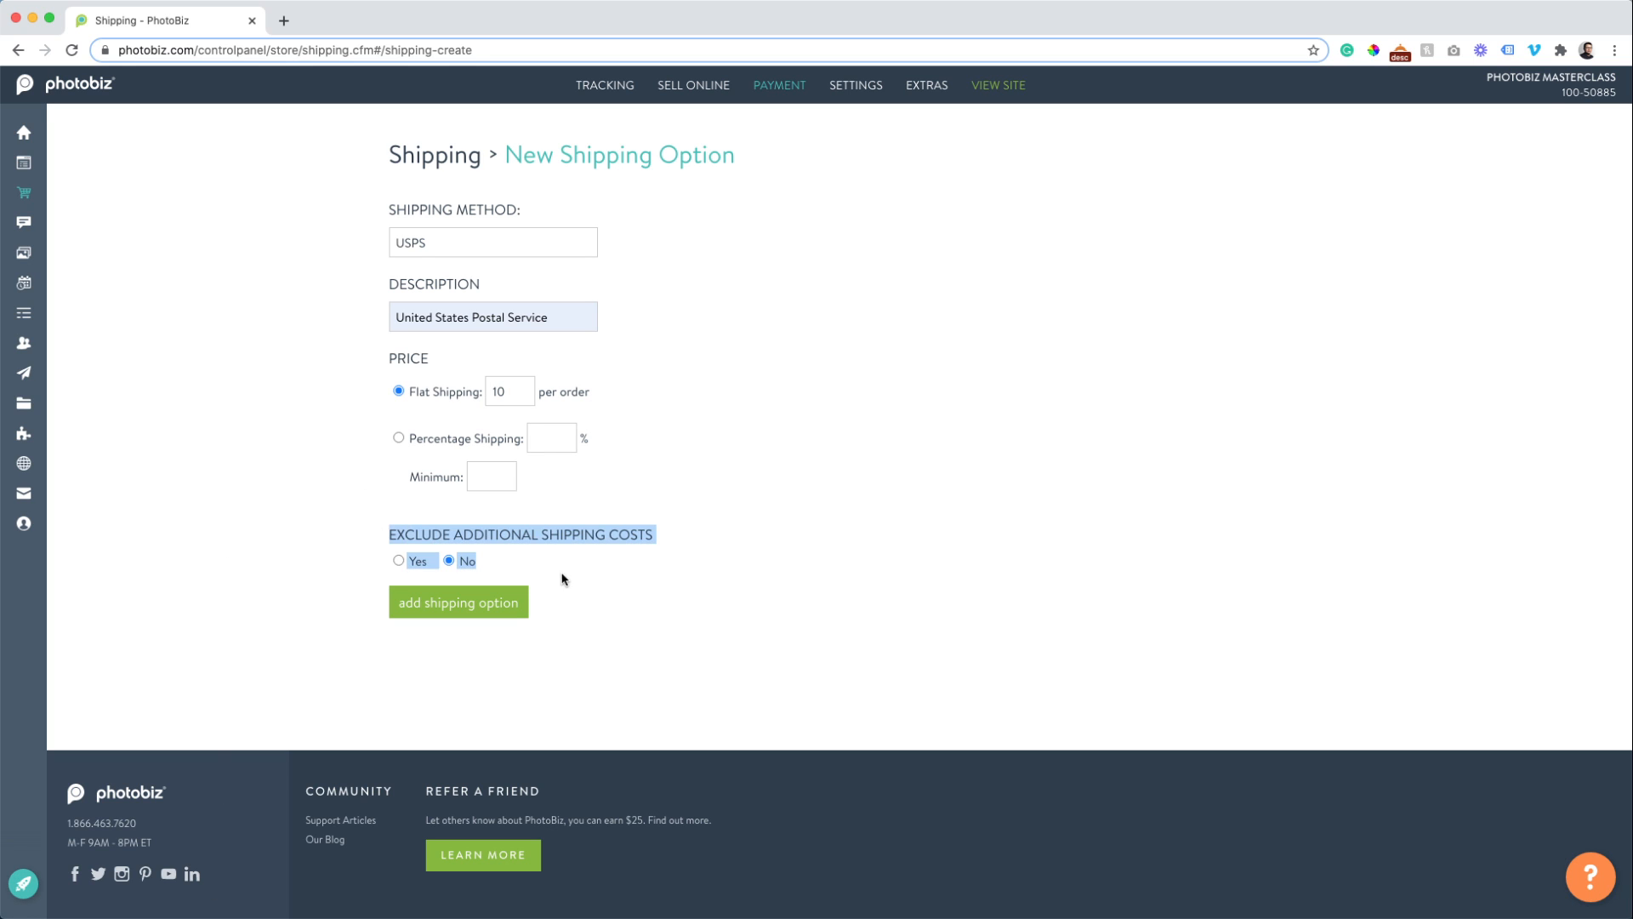
{"action": "left_click", "coordinate": [705, 544]}
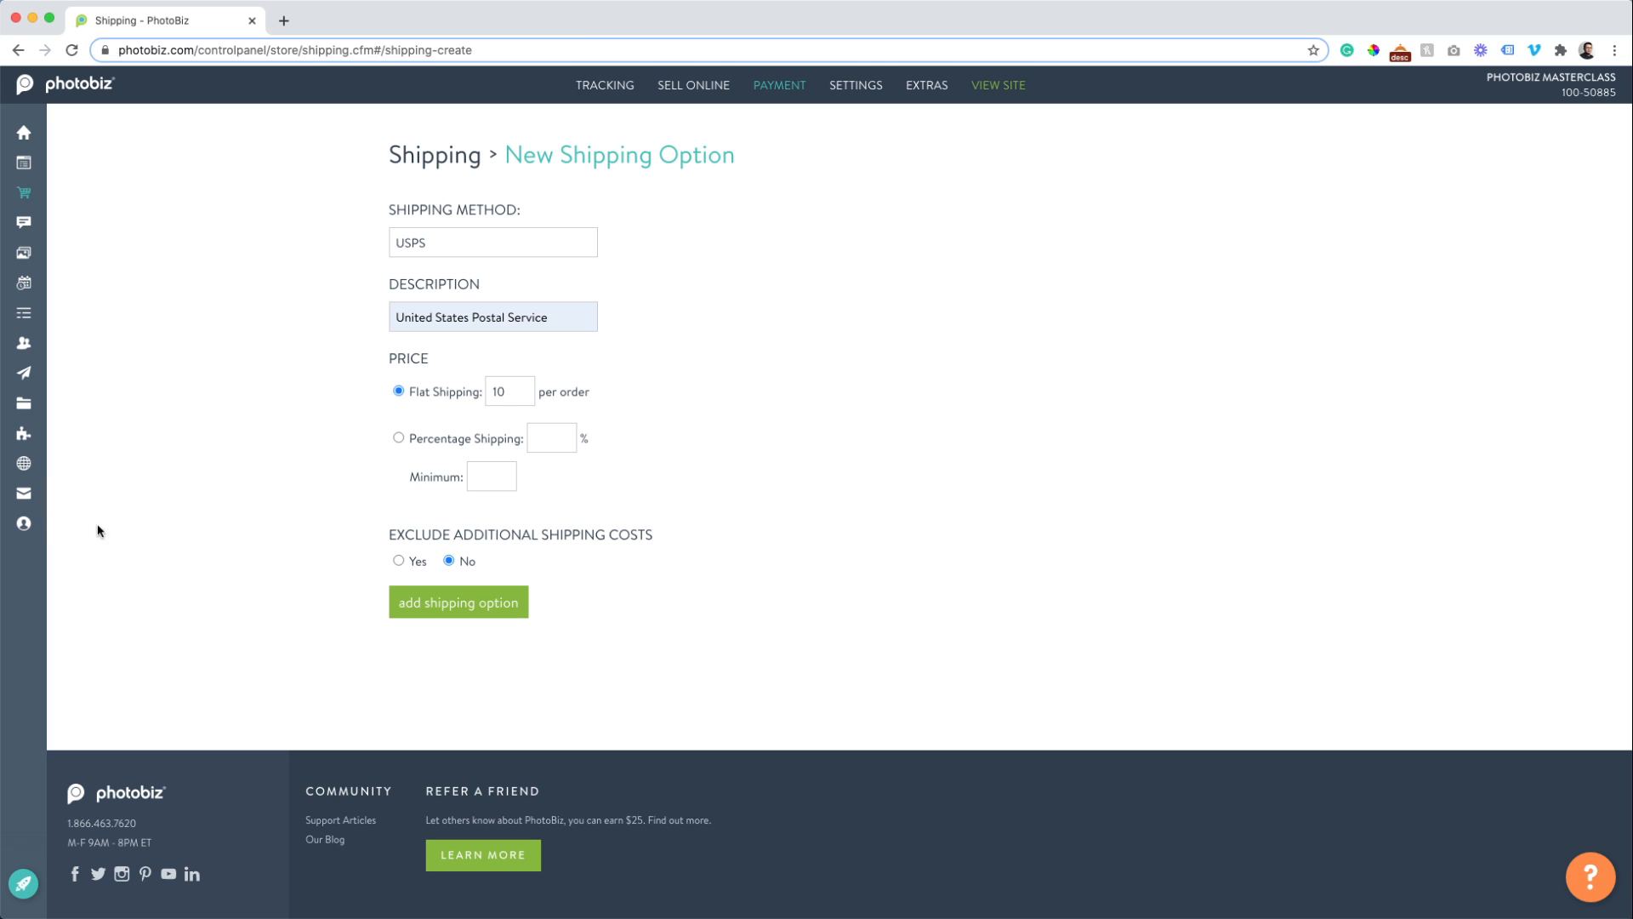
{"action": "left_click", "coordinate": [445, 602]}
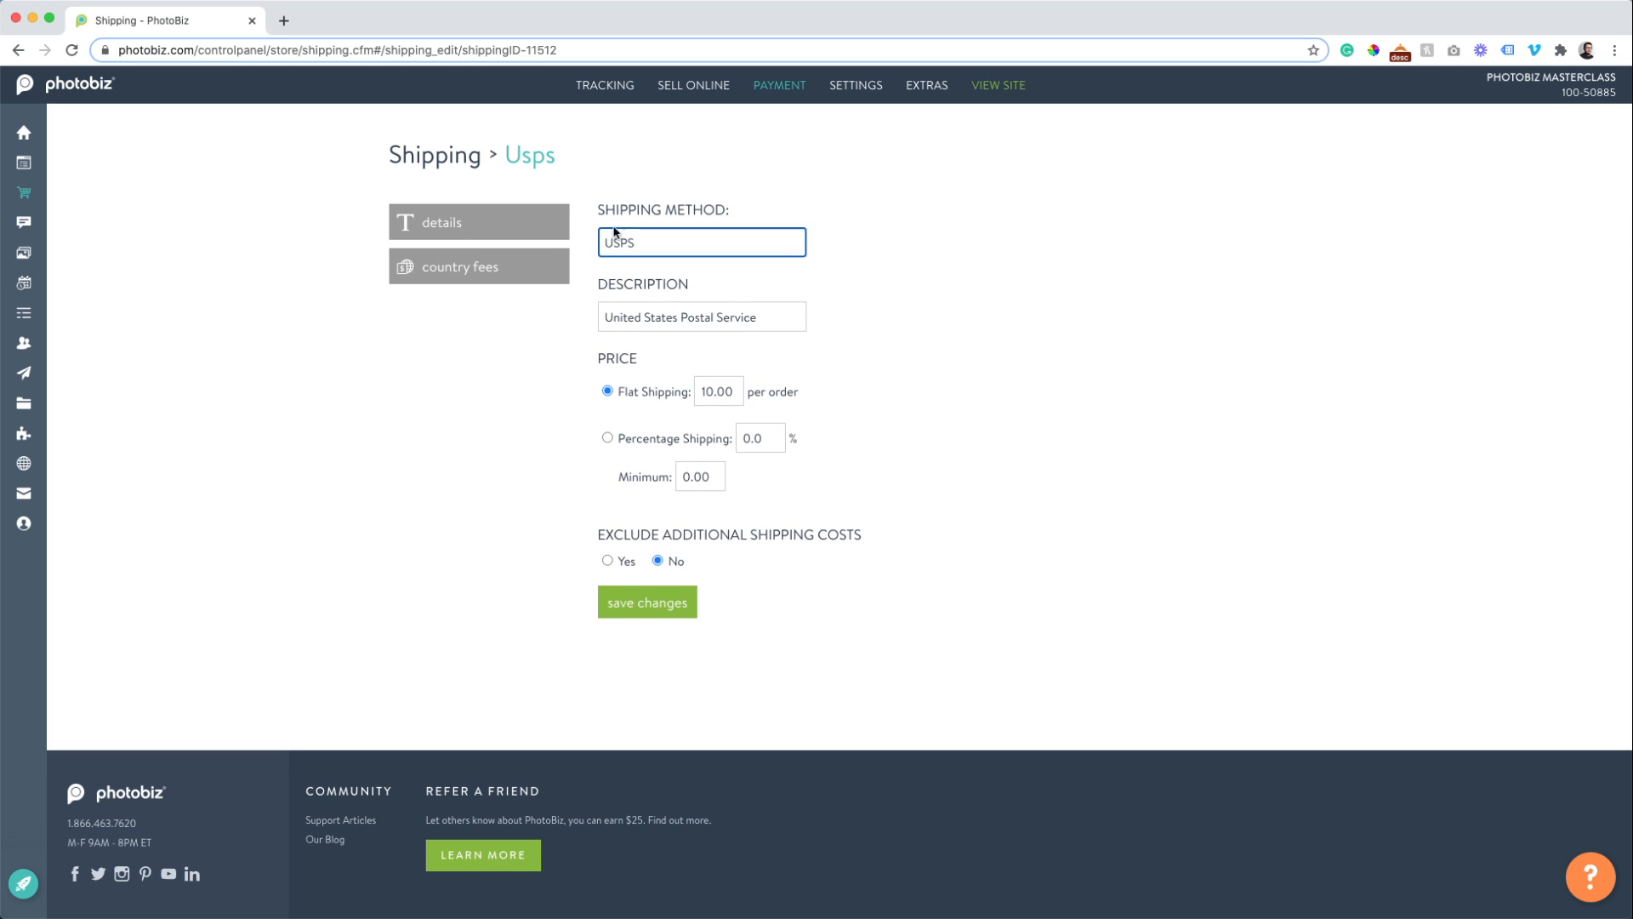
Start a new Canada shipping-country fee in the USPS option's country fees.
{"action": "left_click", "coordinate": [473, 271]}
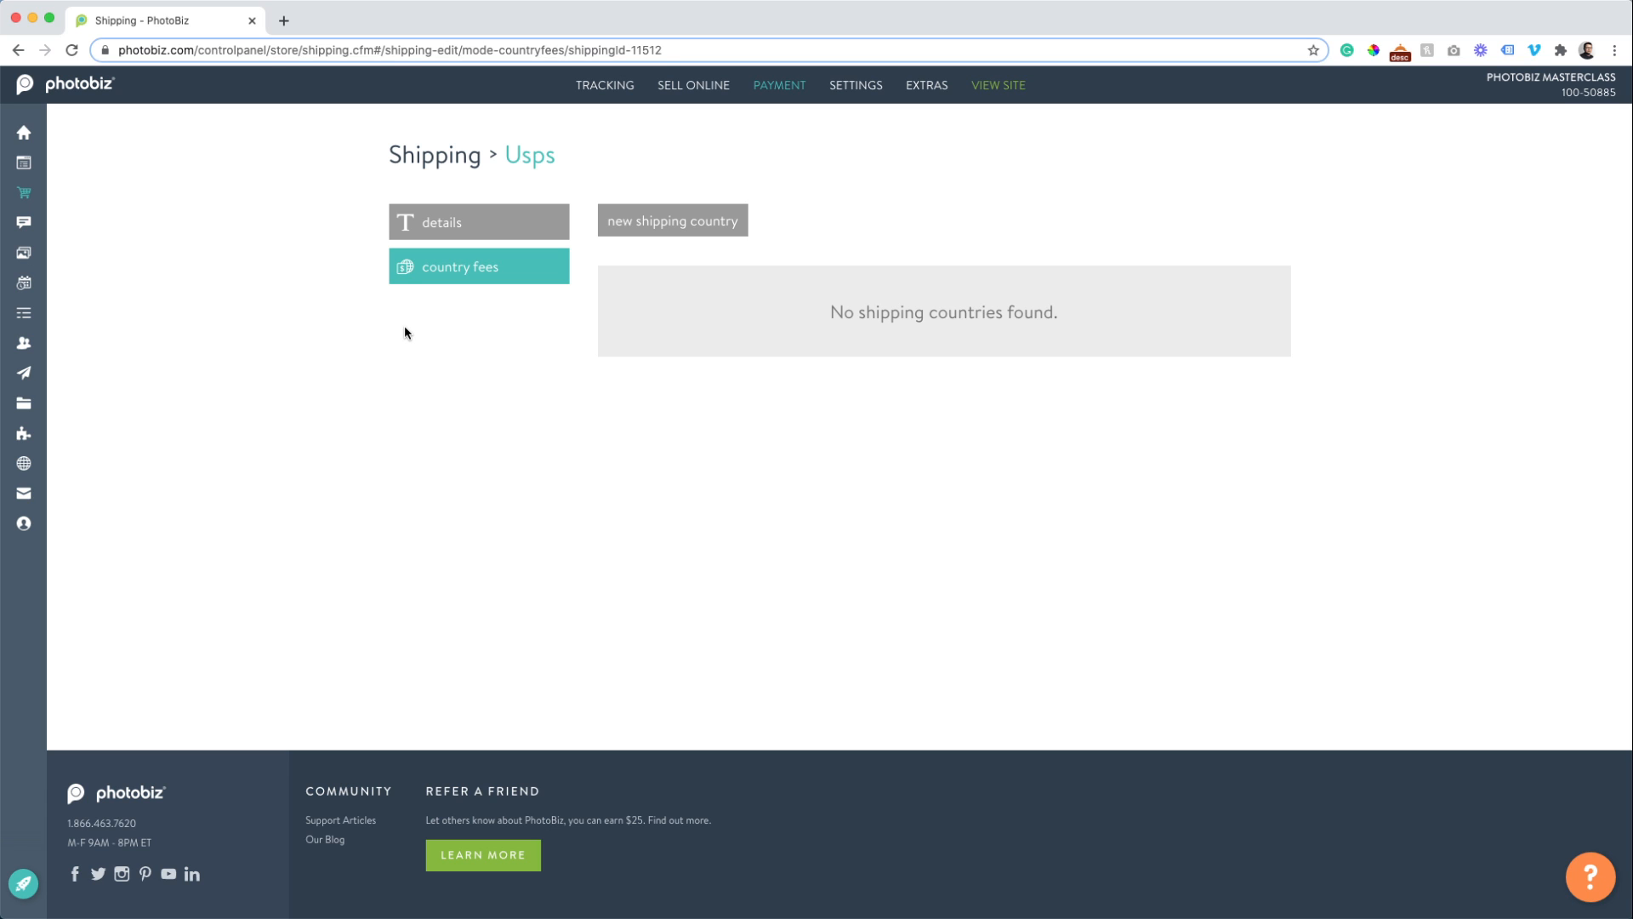
{"action": "left_click", "coordinate": [661, 222]}
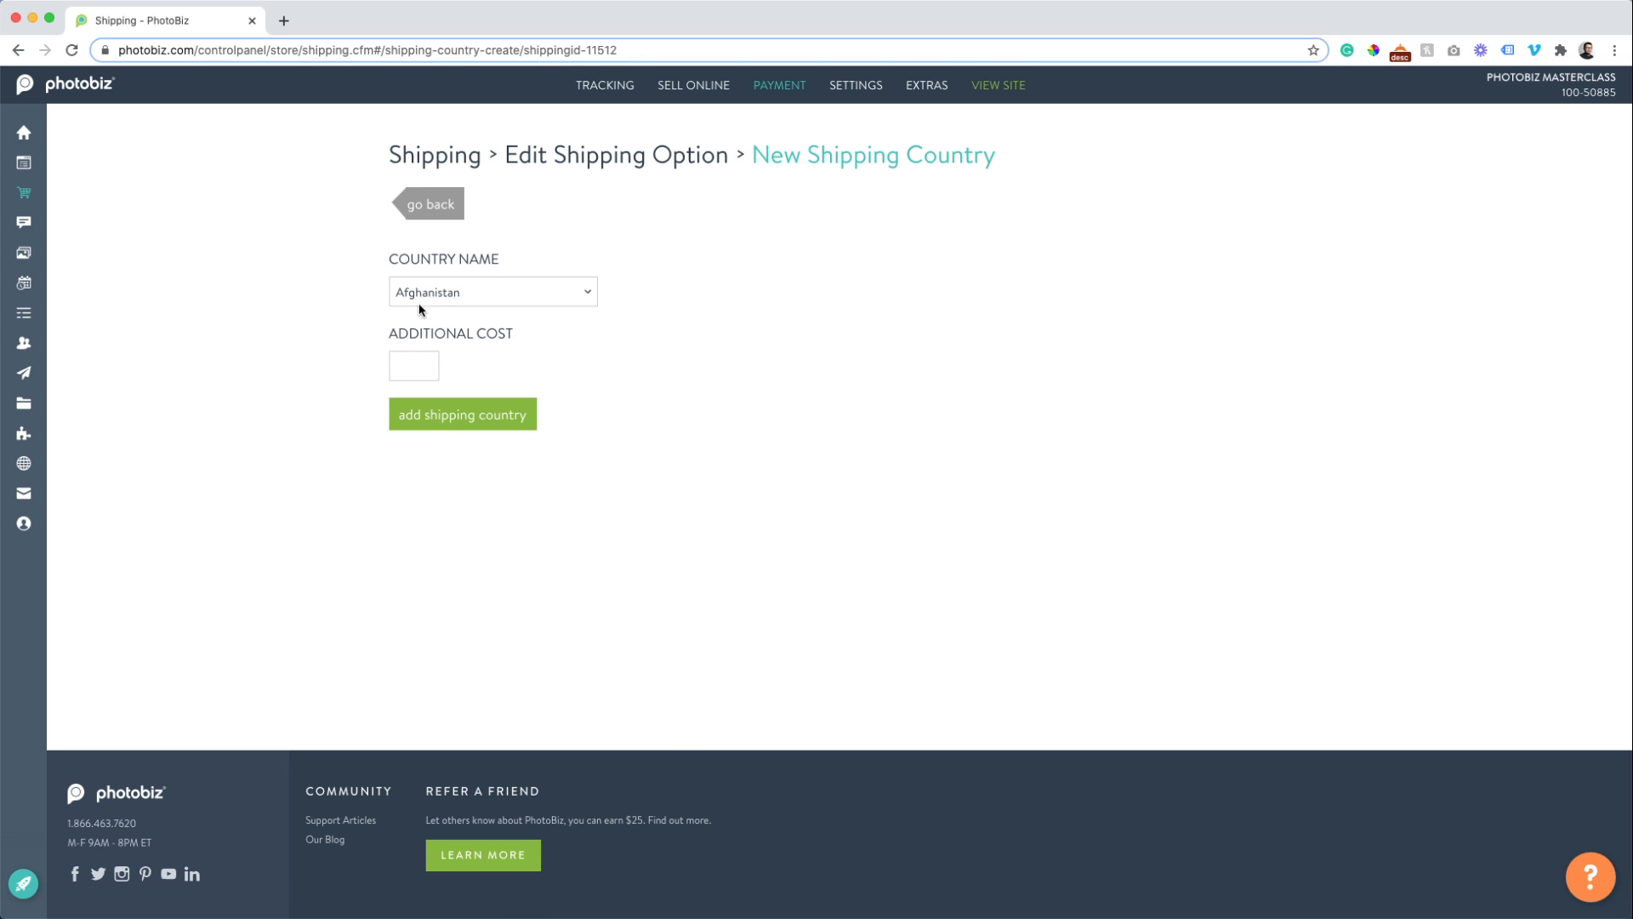
{"action": "left_click", "coordinate": [417, 304]}
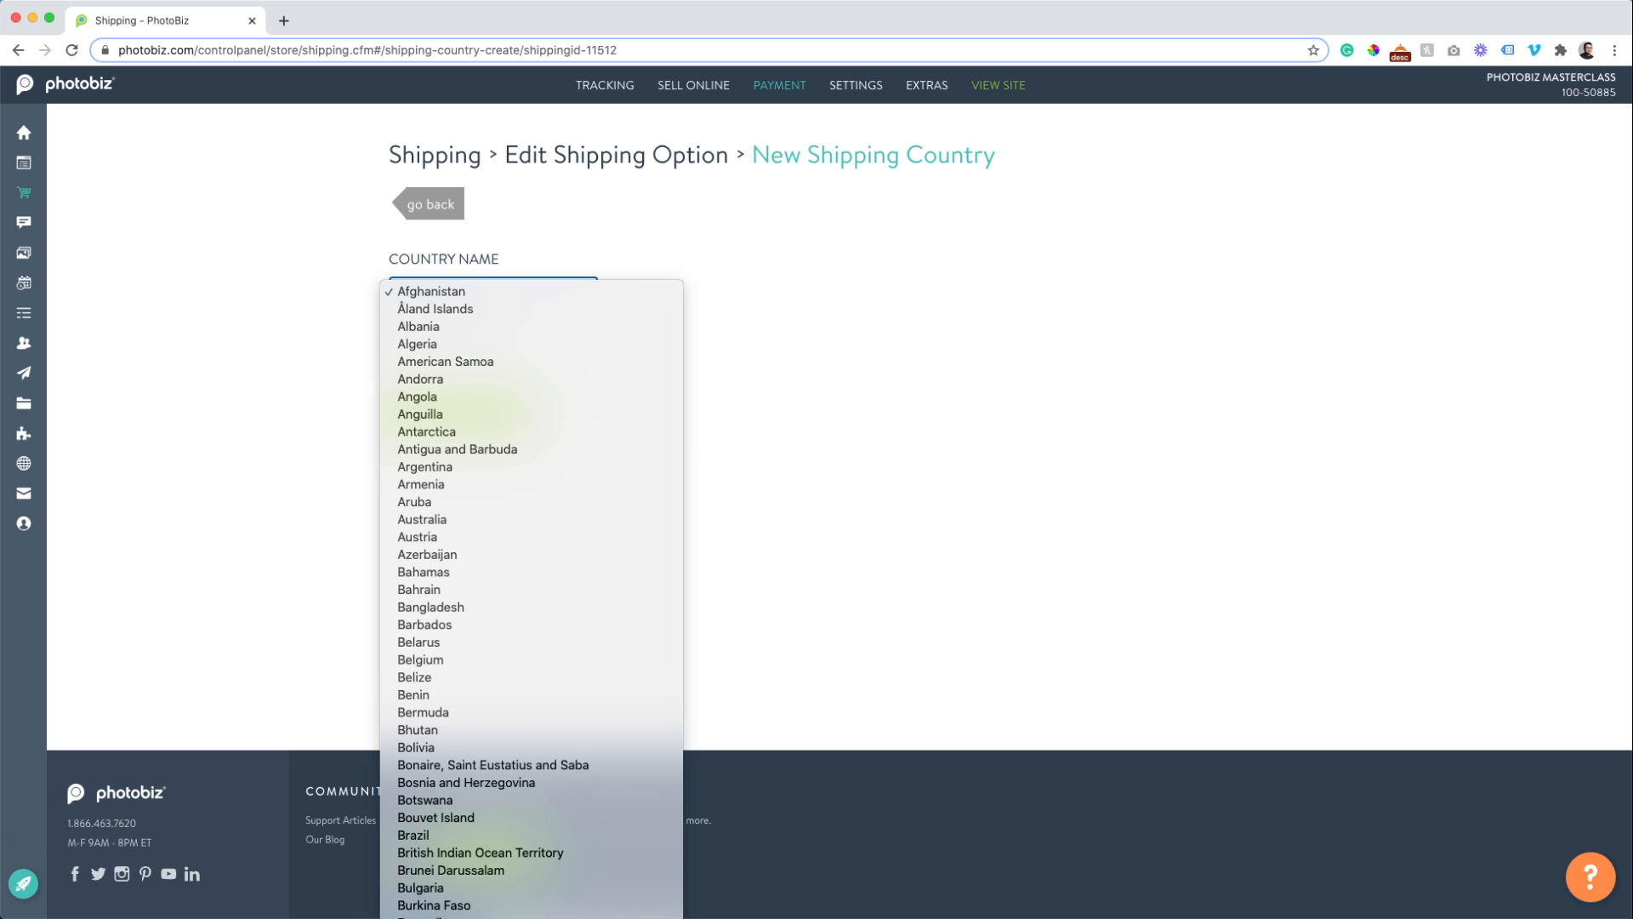
{"action": "left_click", "coordinate": [426, 906]}
{"action": "left_click", "coordinate": [406, 361]}
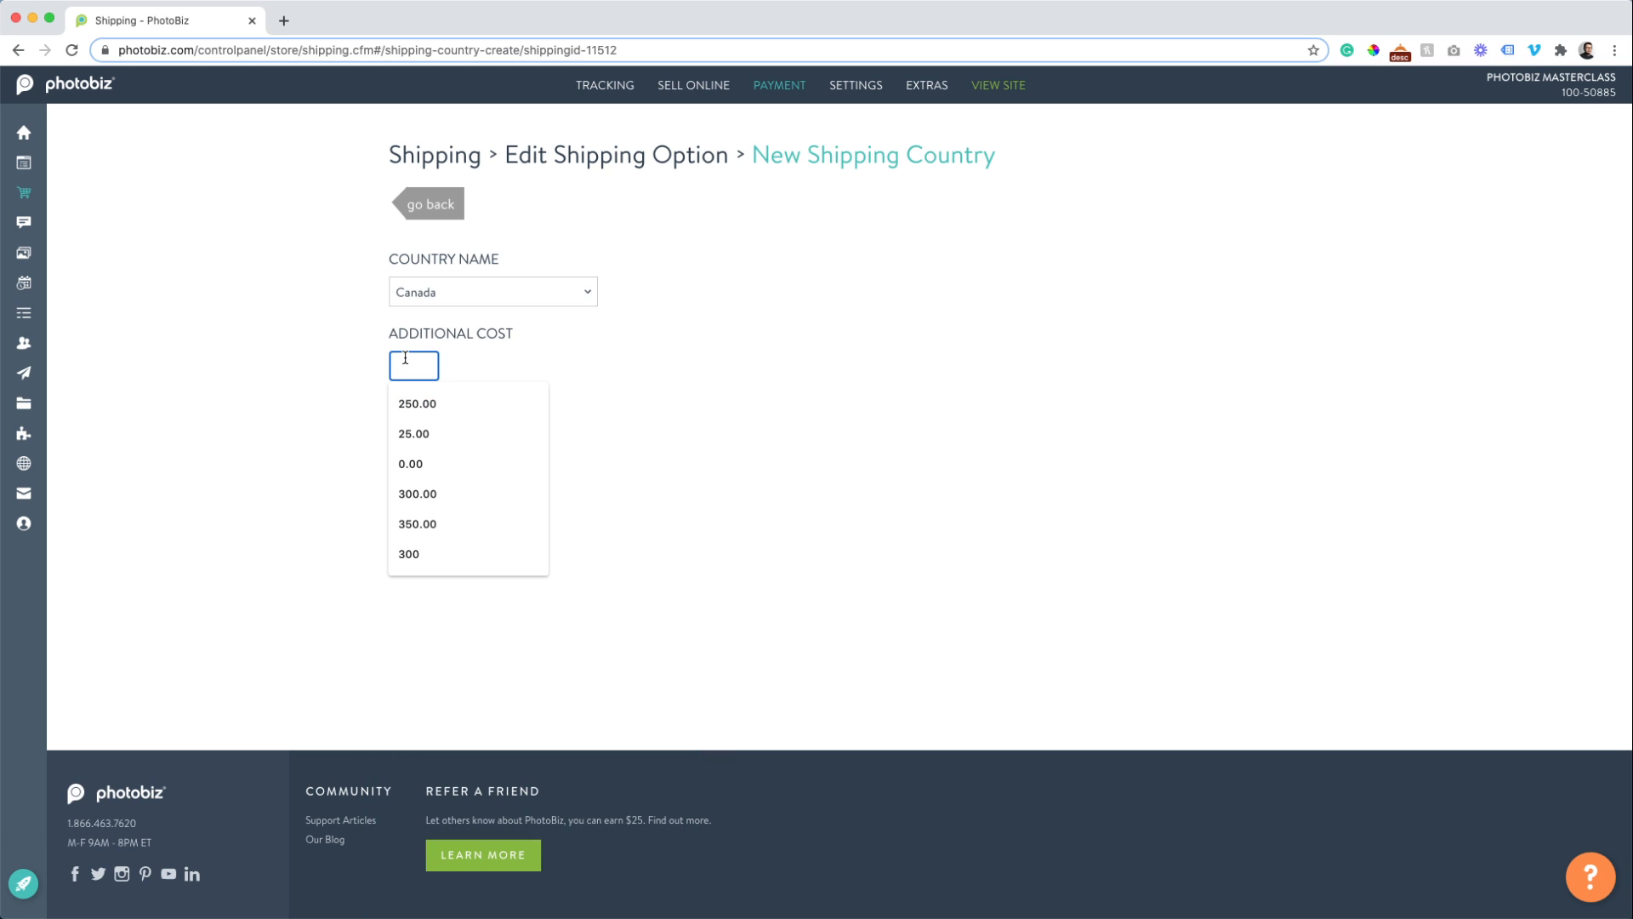
{"action": "left_click", "coordinate": [308, 335]}
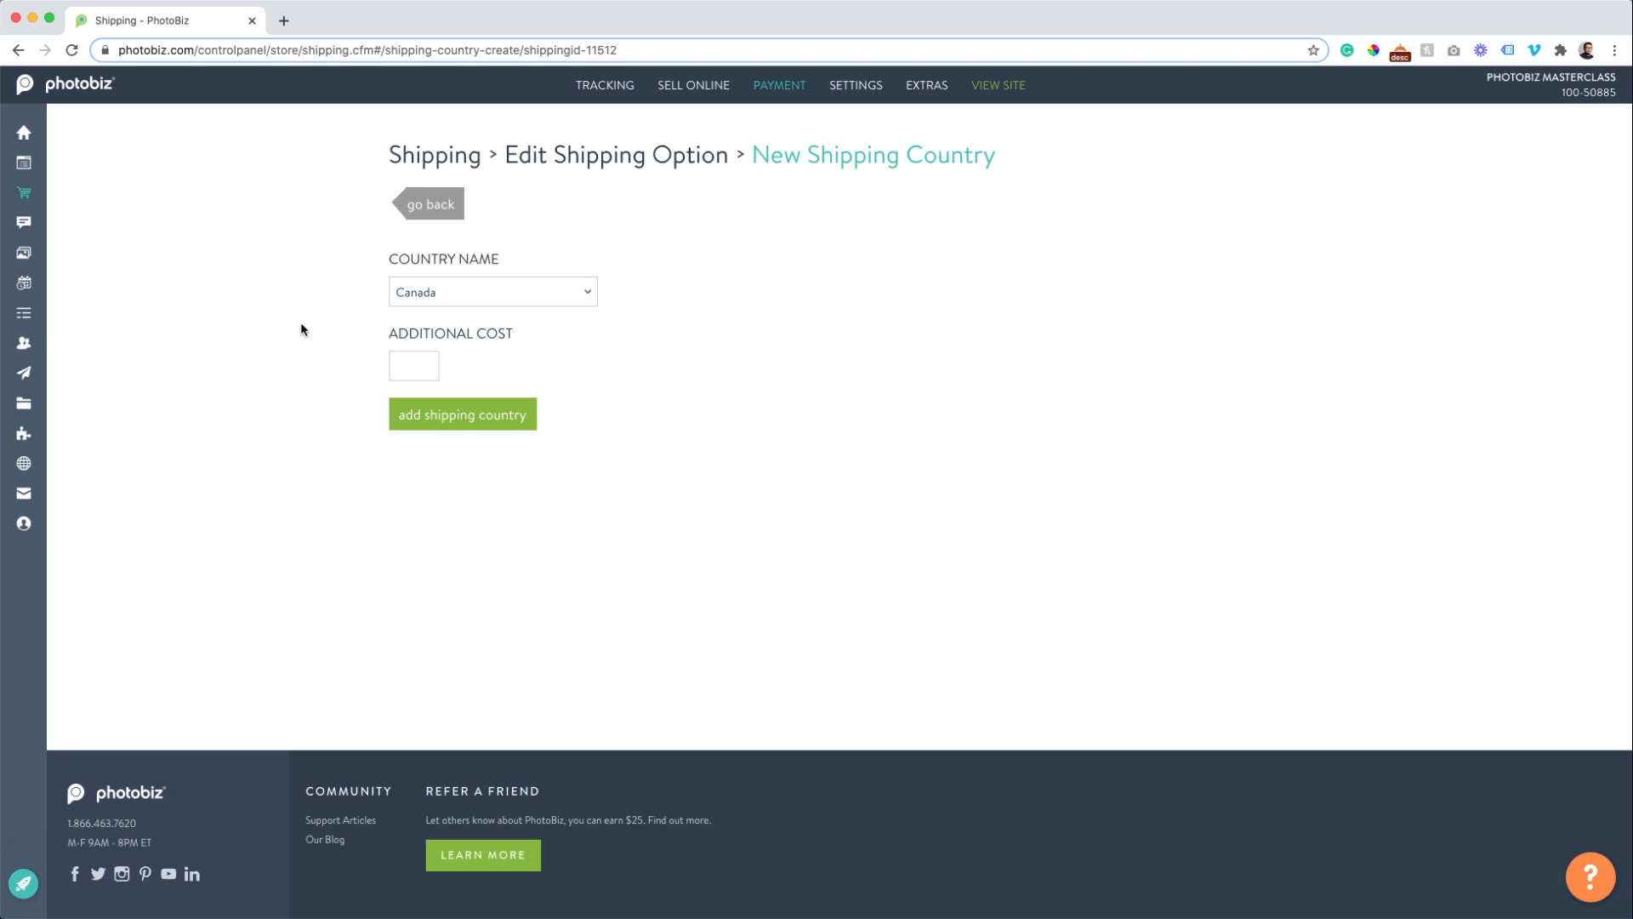
{"action": "left_click", "coordinate": [533, 158]}
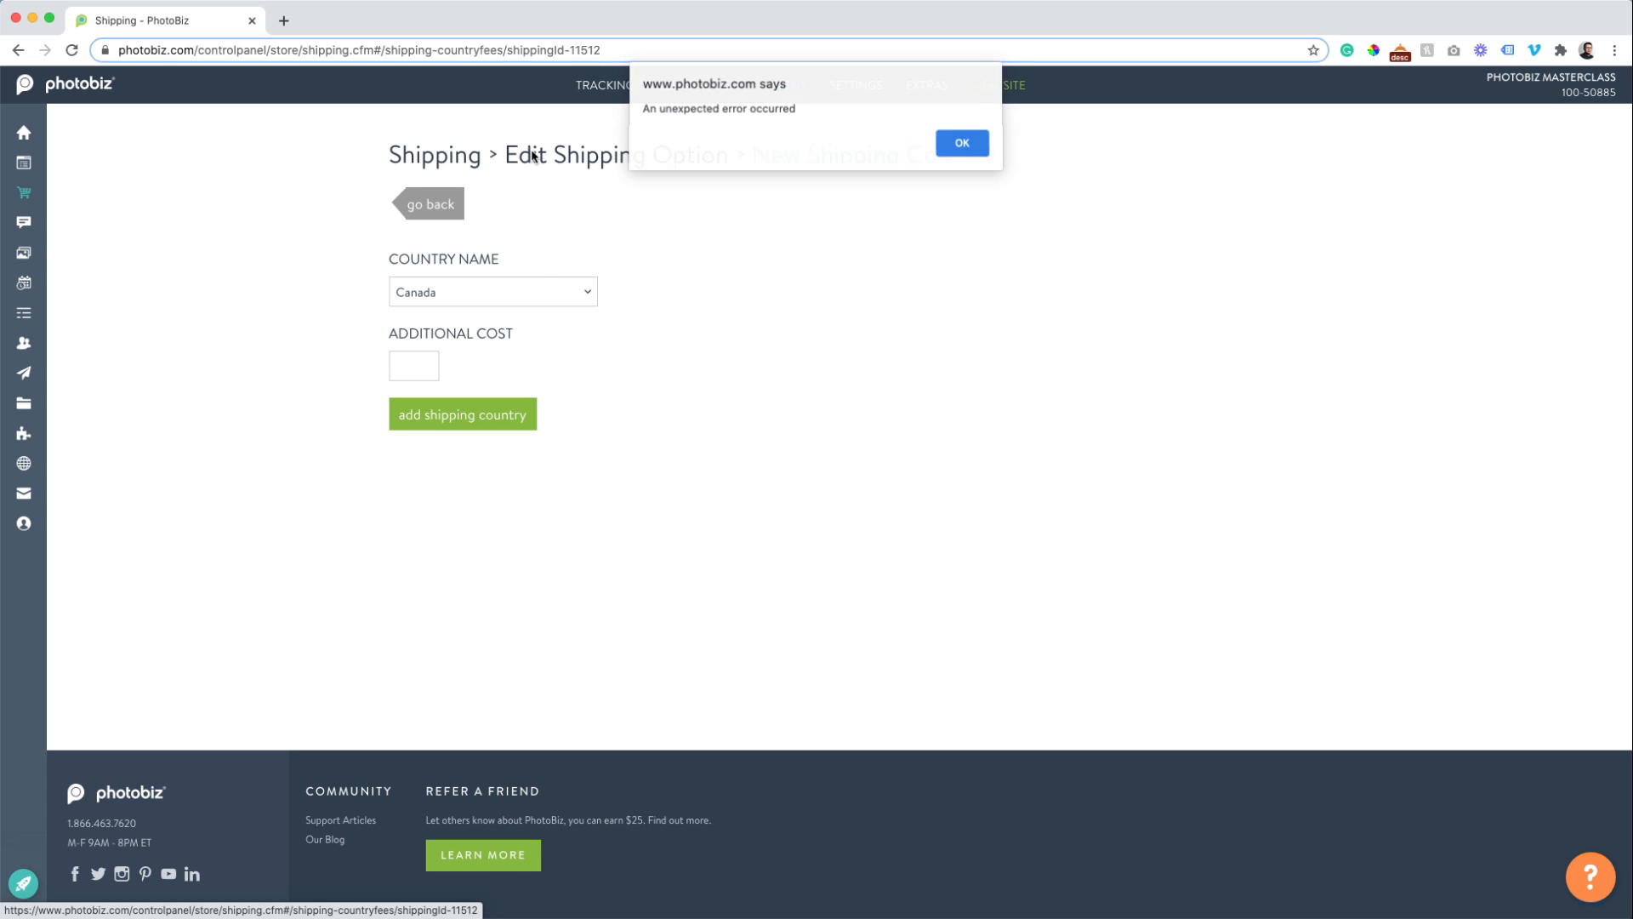
{"action": "left_click", "coordinate": [953, 145]}
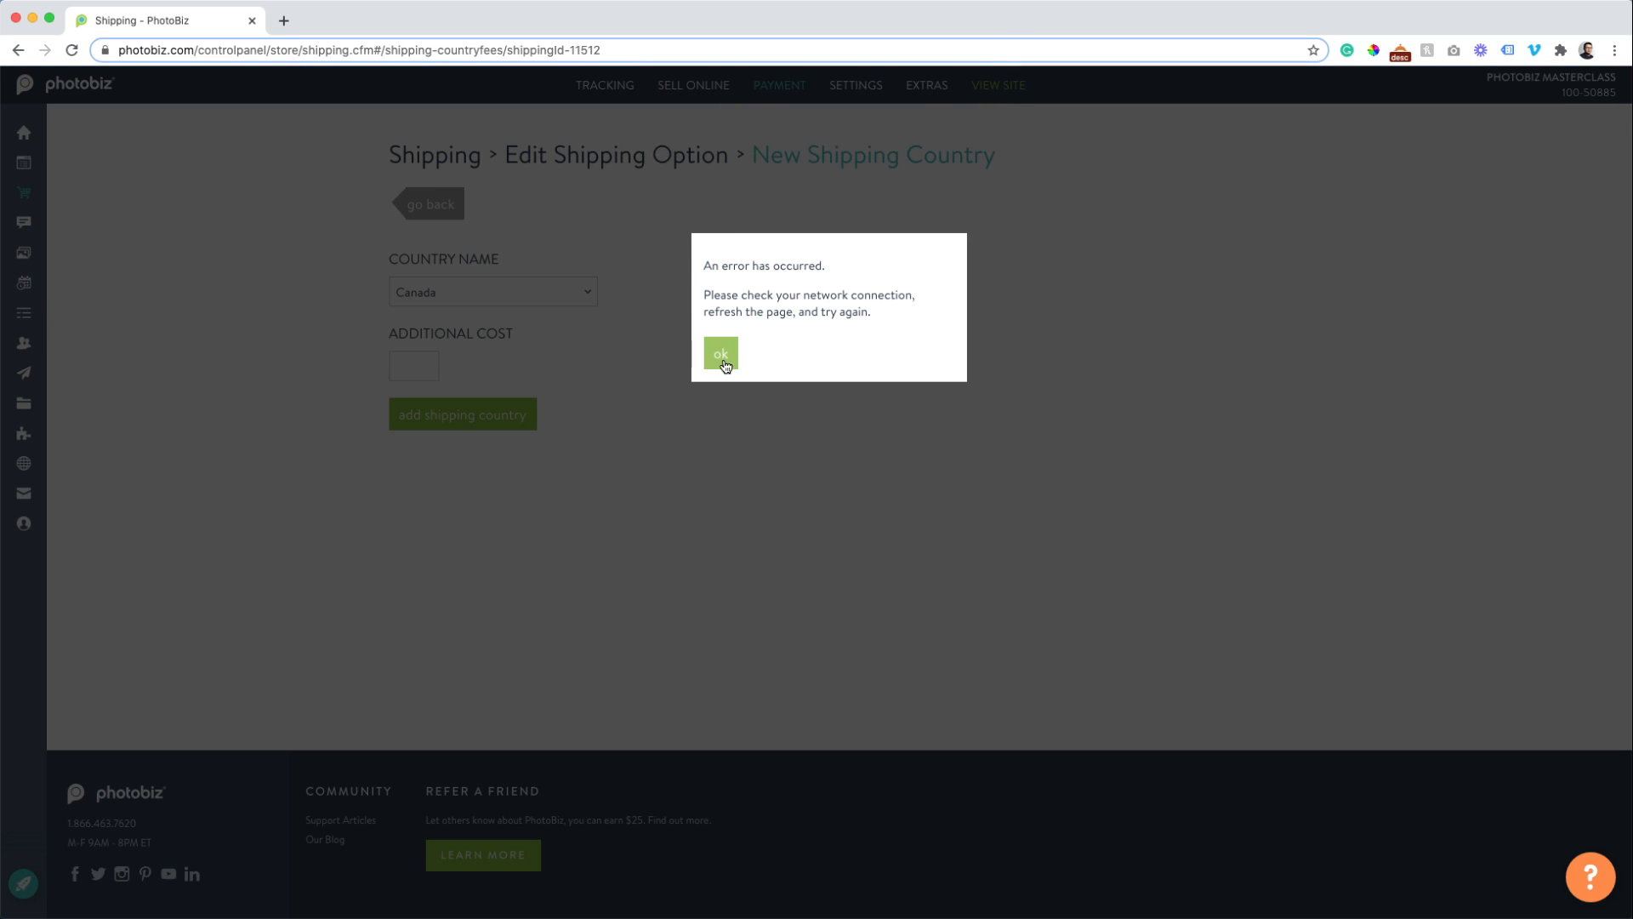
{"action": "left_click", "coordinate": [720, 353]}
Give Canada an additional cost of 15, add it, and return to the fees list.
{"action": "left_click", "coordinate": [415, 357]}
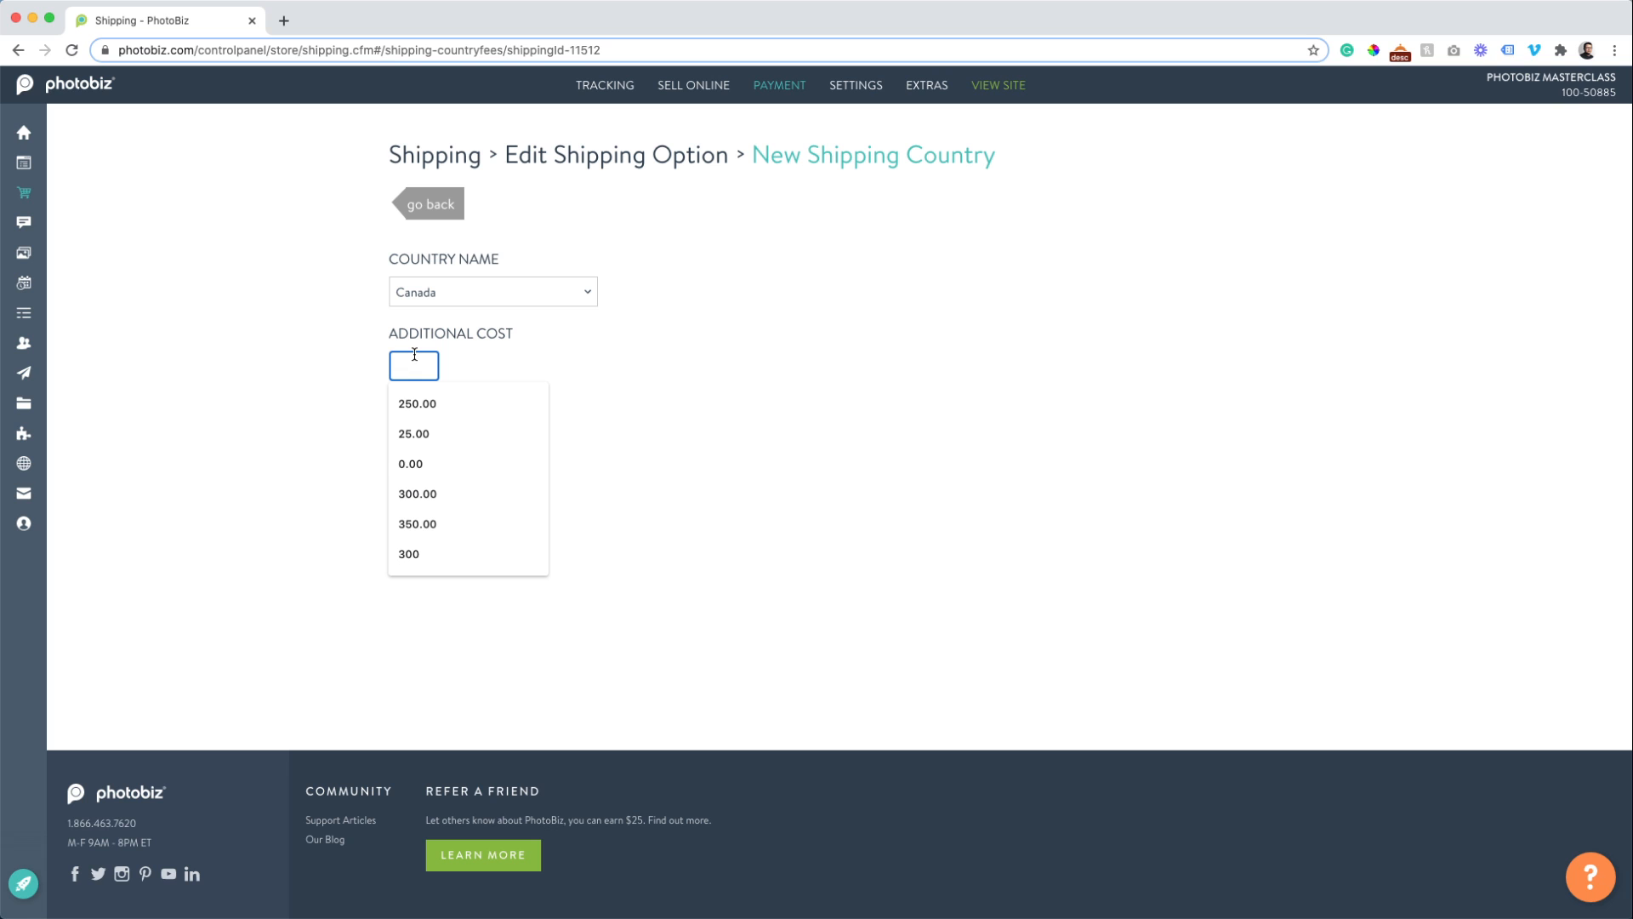
{"action": "type", "text": "15"}
{"action": "left_click", "coordinate": [299, 466]}
{"action": "left_click", "coordinate": [413, 419]}
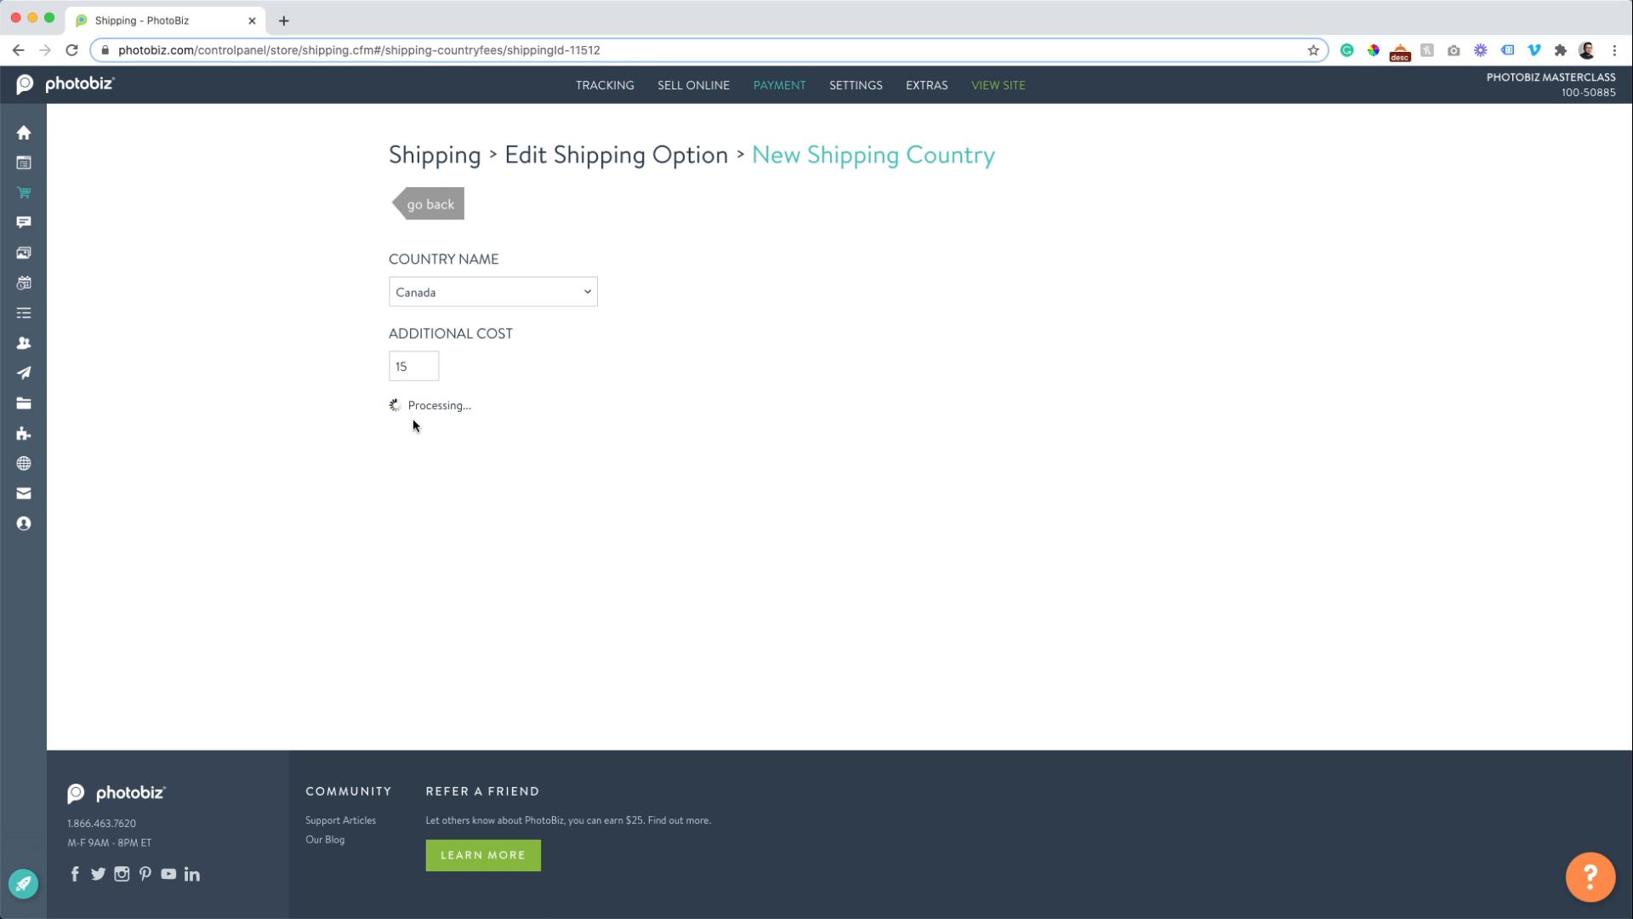
{"action": "left_click", "coordinate": [431, 205]}
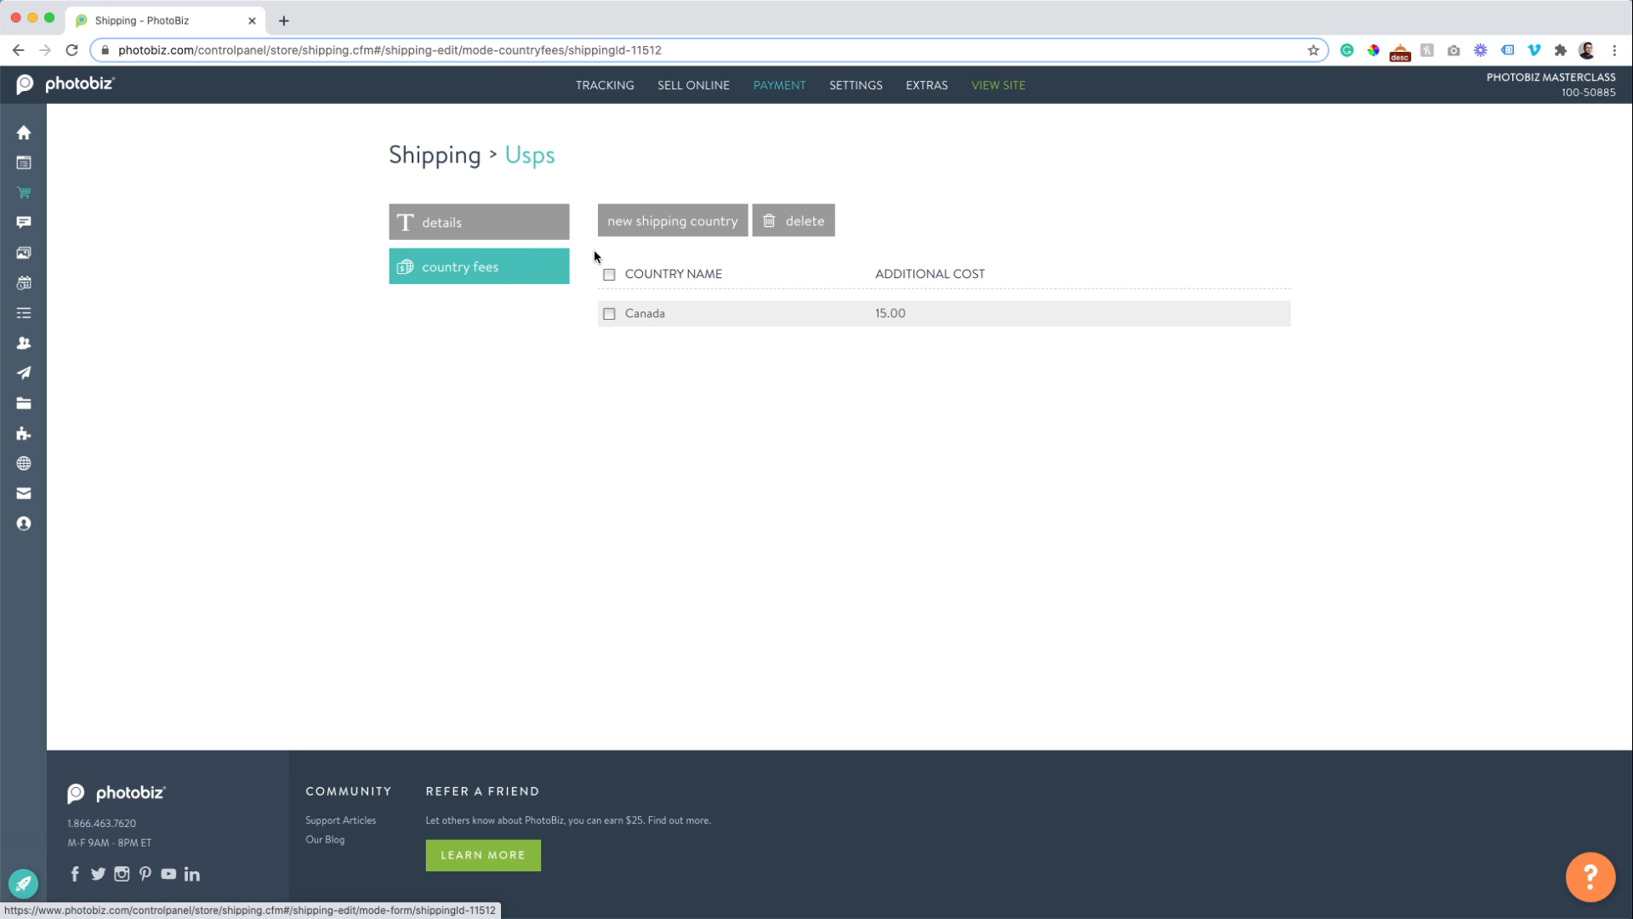
Start another shipping method named 'Free In-Studio Pick up'.
{"action": "left_click", "coordinate": [457, 174]}
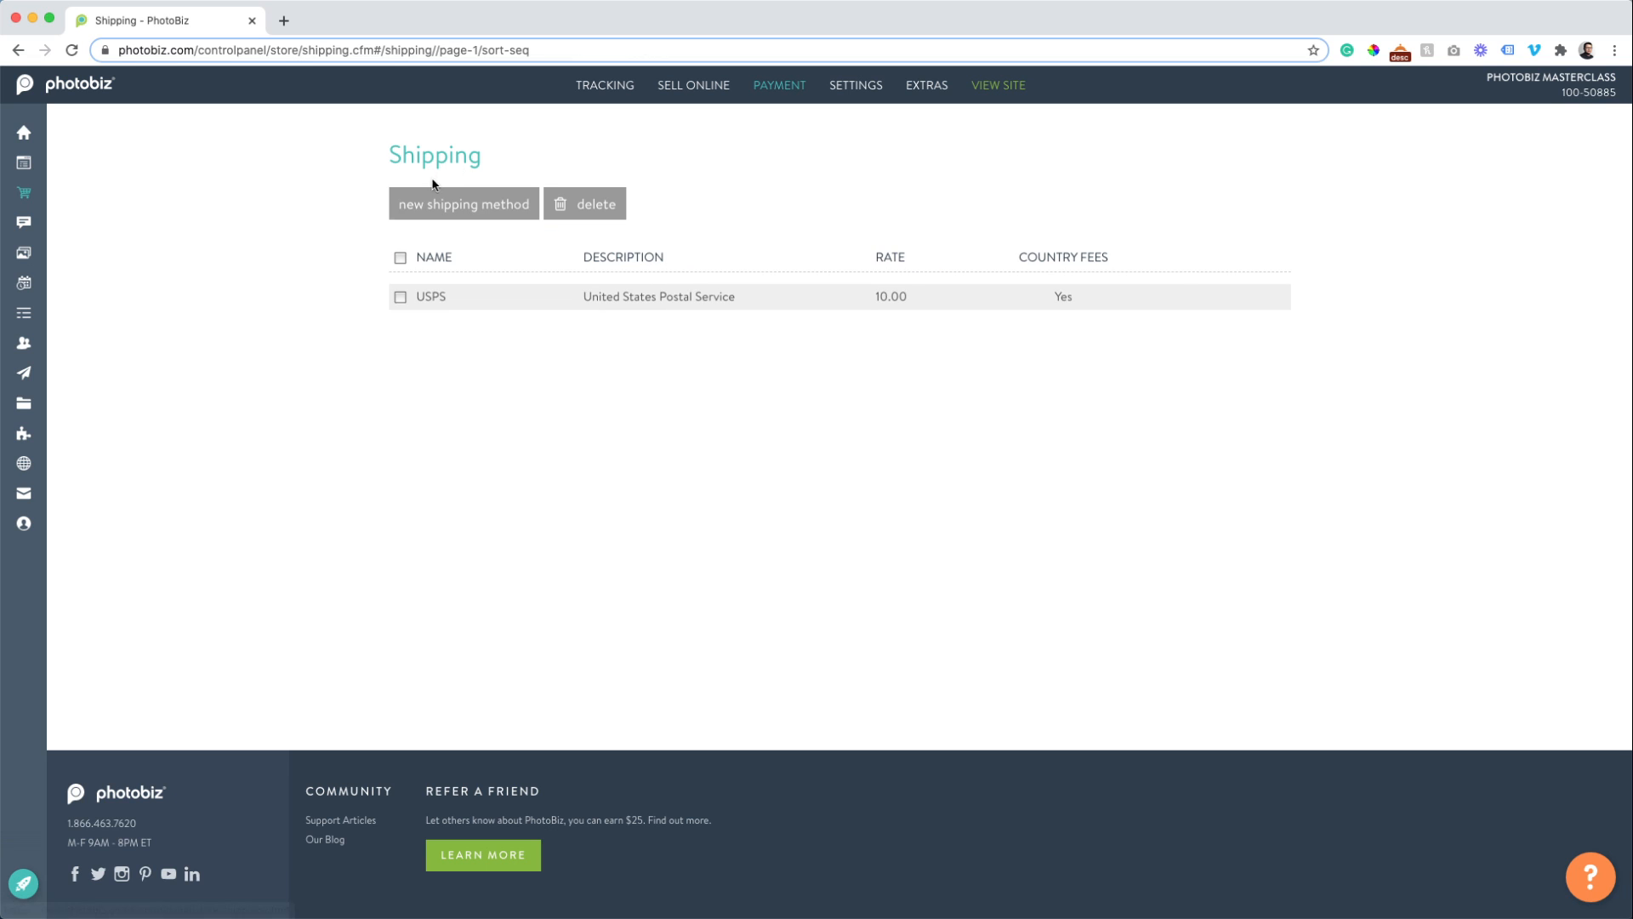
{"action": "left_click", "coordinate": [457, 208]}
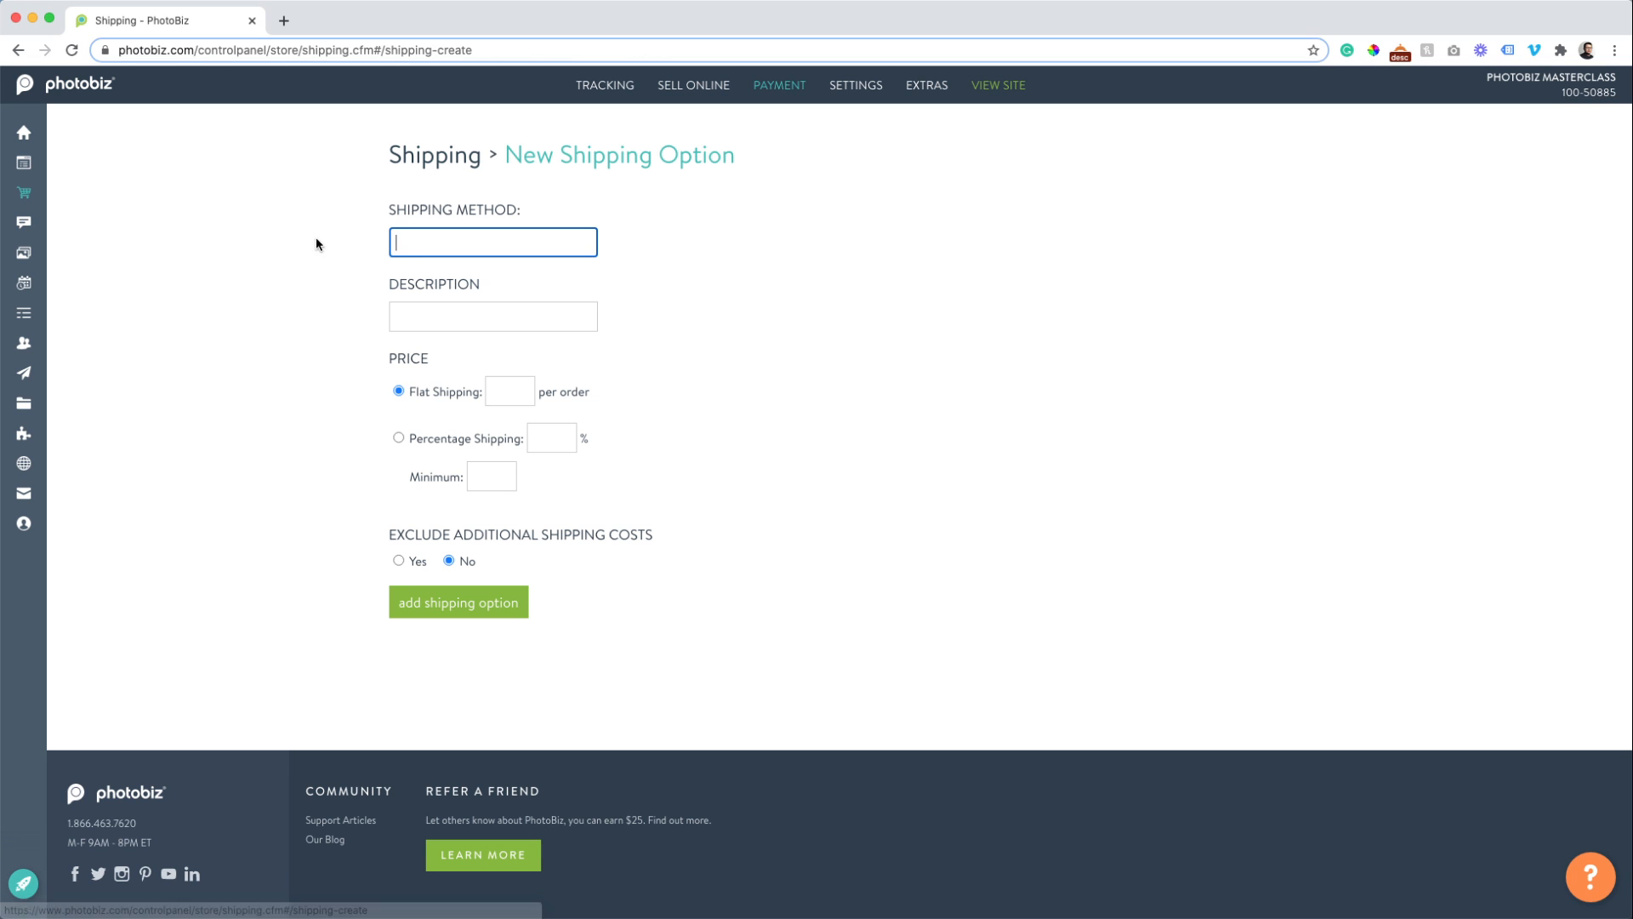
{"action": "type", "text": "Fr"}
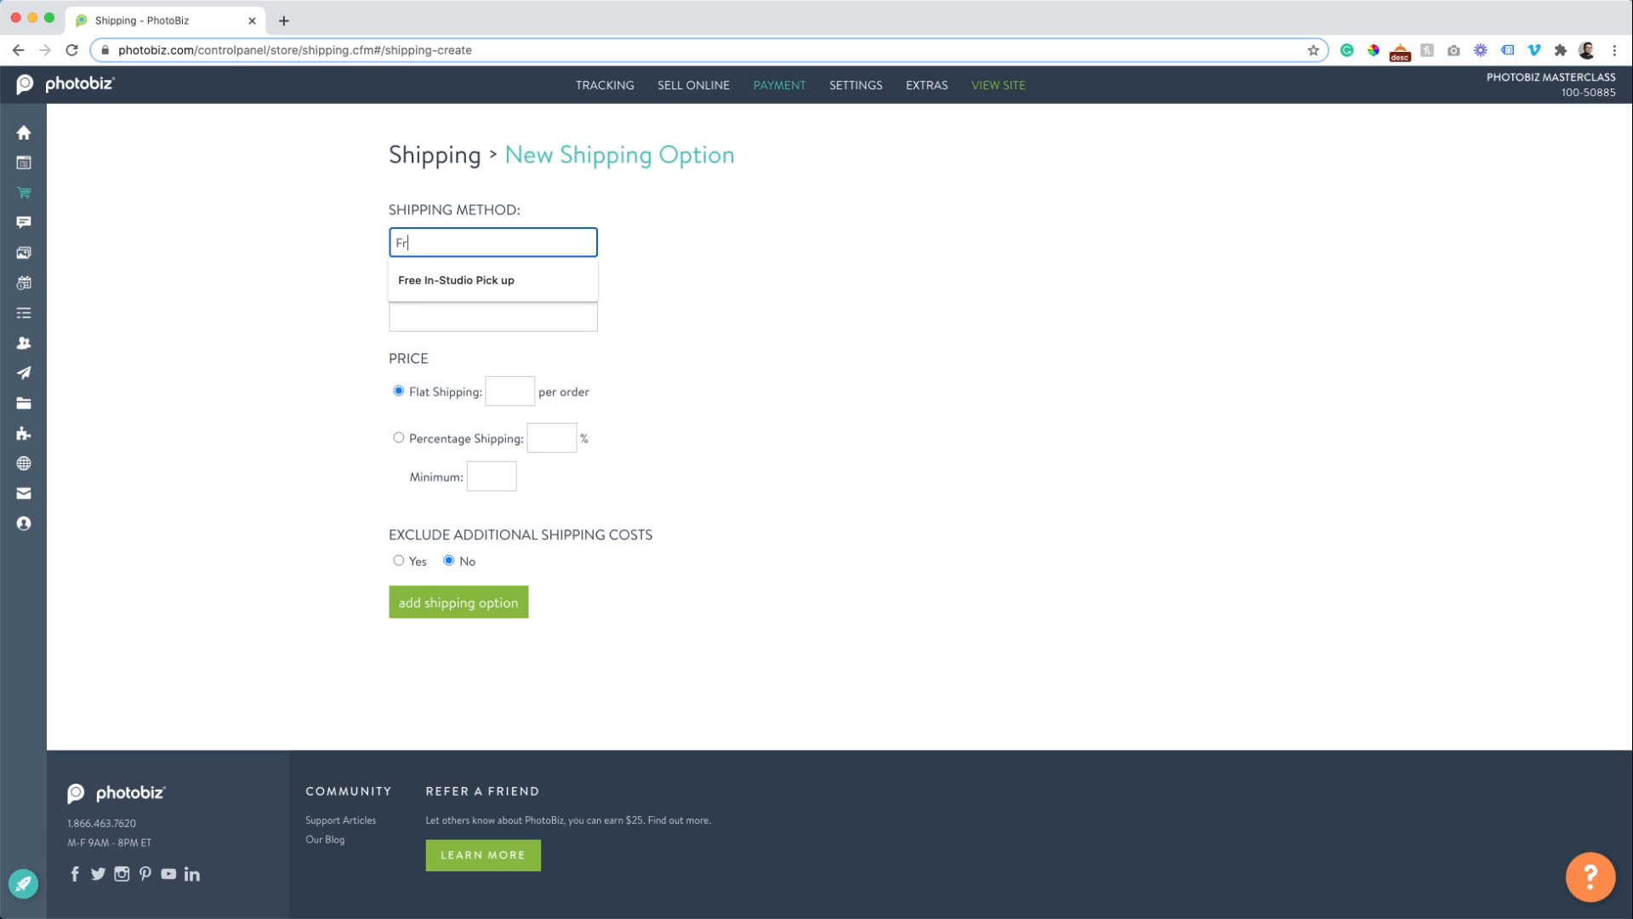
{"action": "key", "text": "Down"}
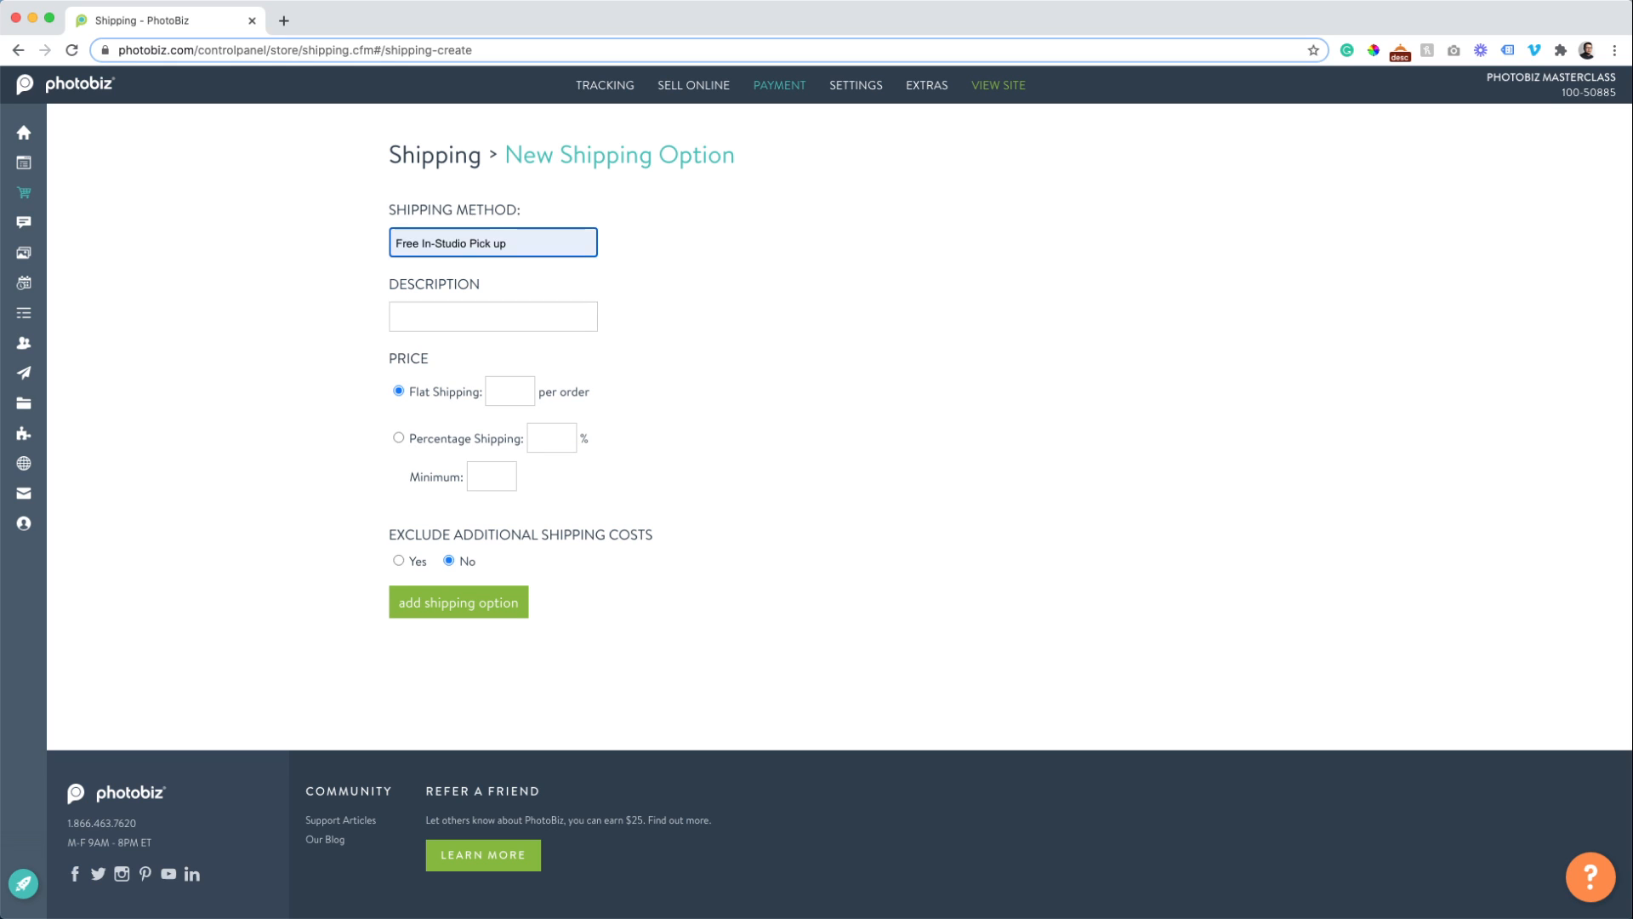
{"action": "key", "text": "Tab"}
{"action": "key", "text": "shift+Tab"}
{"action": "type", "text": "Free"}
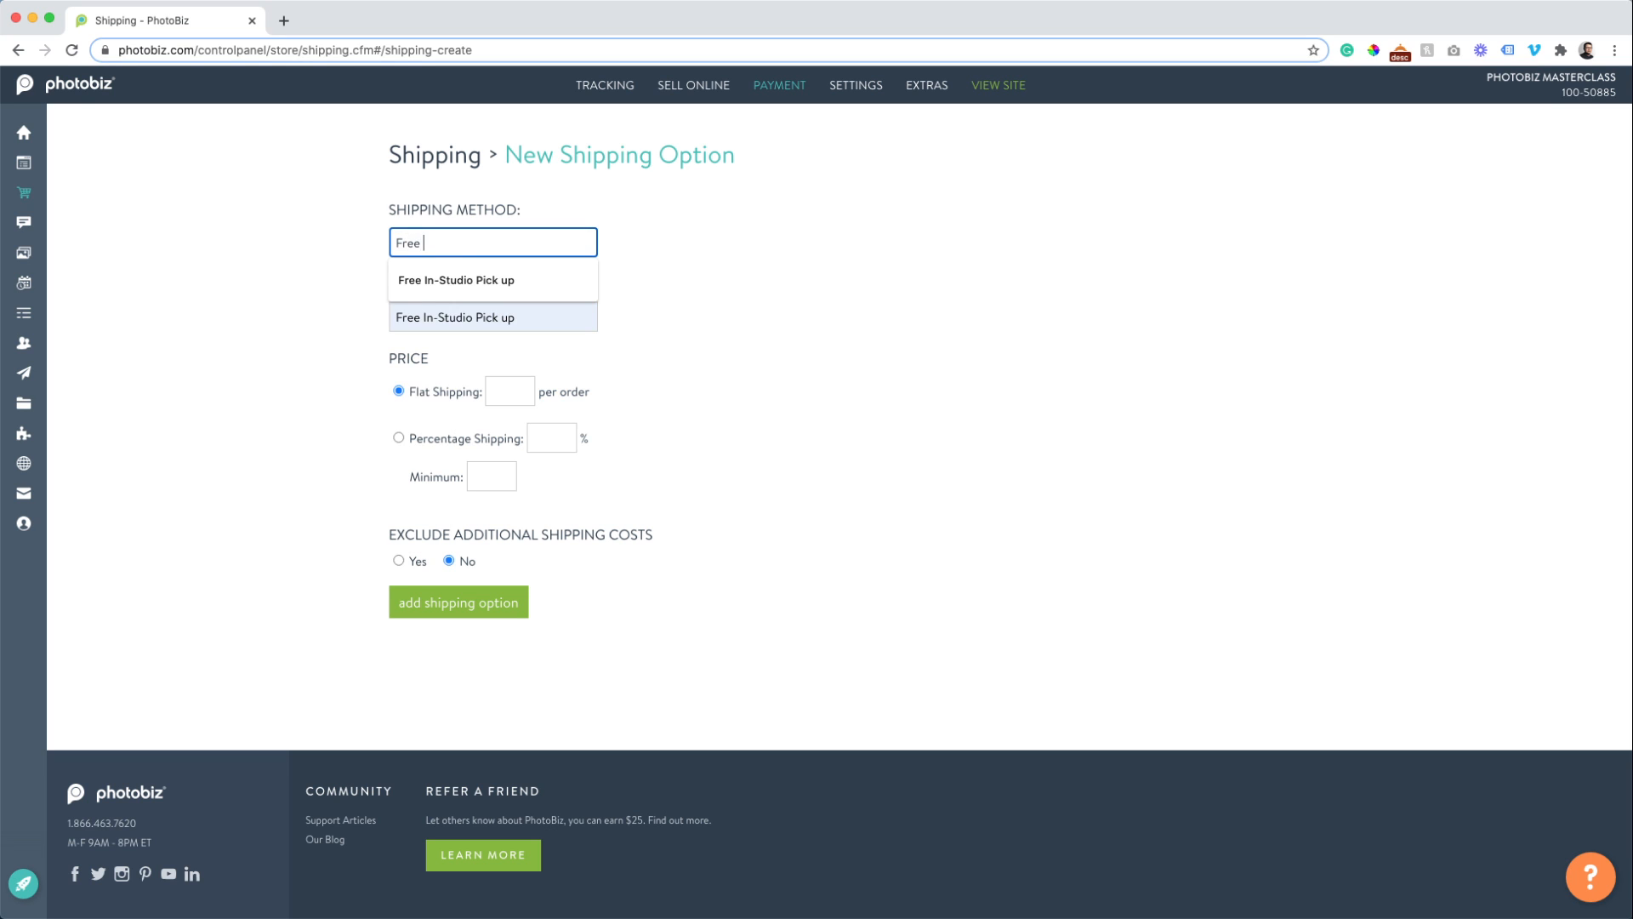
{"action": "key", "text": "Tab"}
{"action": "key", "text": "shift+Tab"}
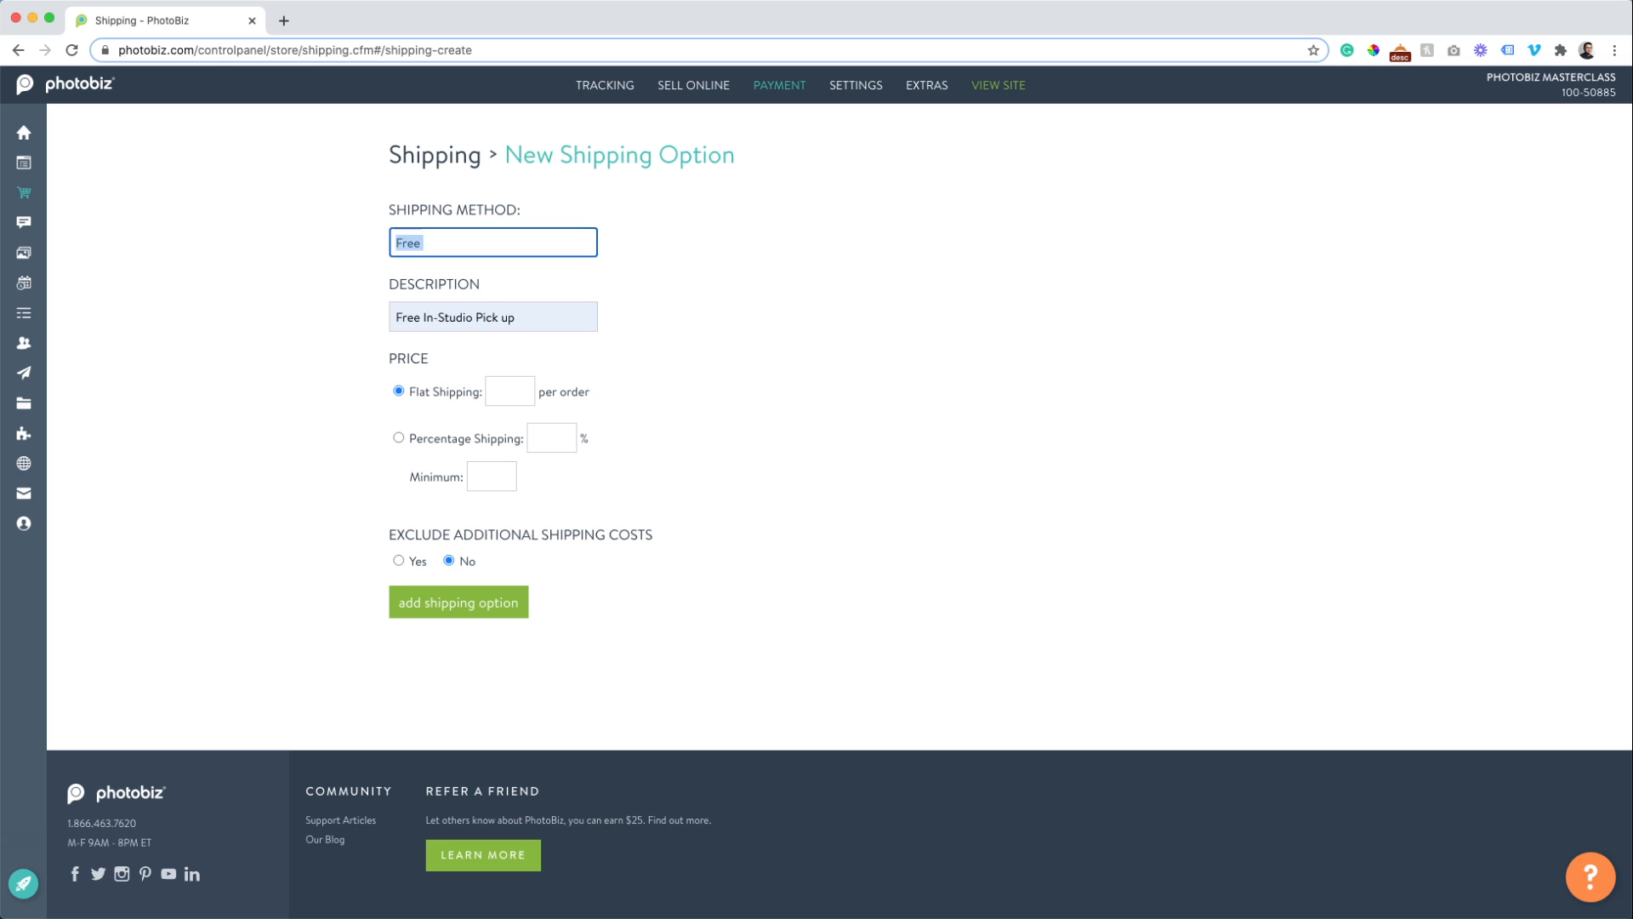
{"action": "key", "text": "Right"}
{"action": "key", "text": "Down"}
{"action": "key", "text": "Tab"}
Set its flat shipping to 0, add the option, and return to the shipping methods list.
{"action": "key", "text": "Tab"}
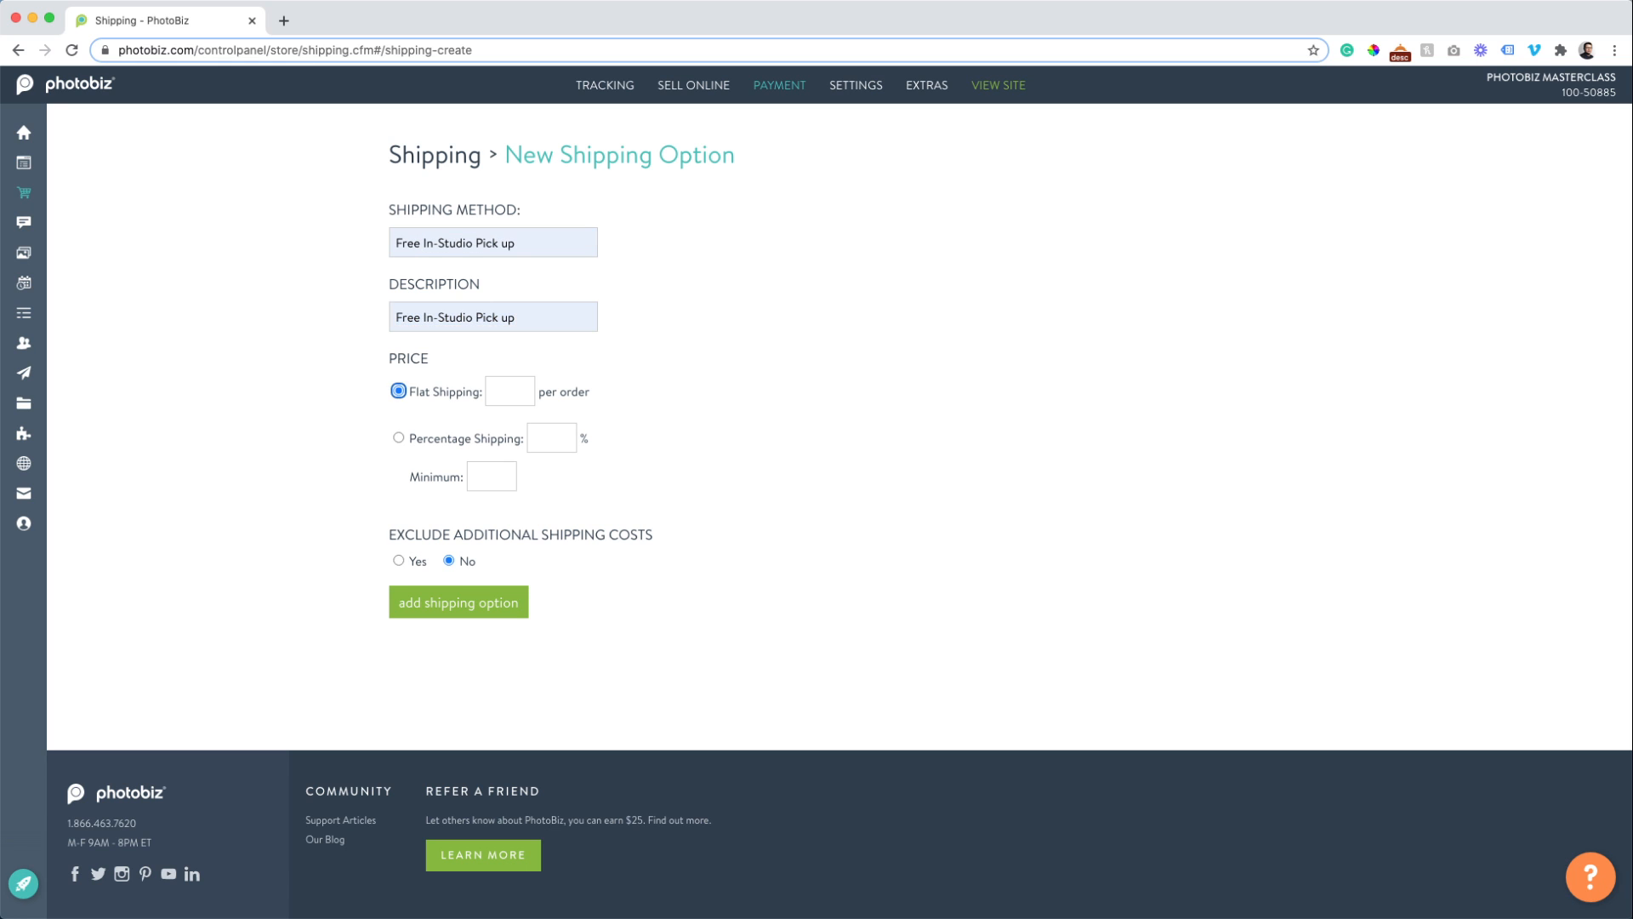
{"action": "key", "text": "Tab"}
{"action": "type", "text": "0"}
{"action": "left_click", "coordinate": [420, 611]}
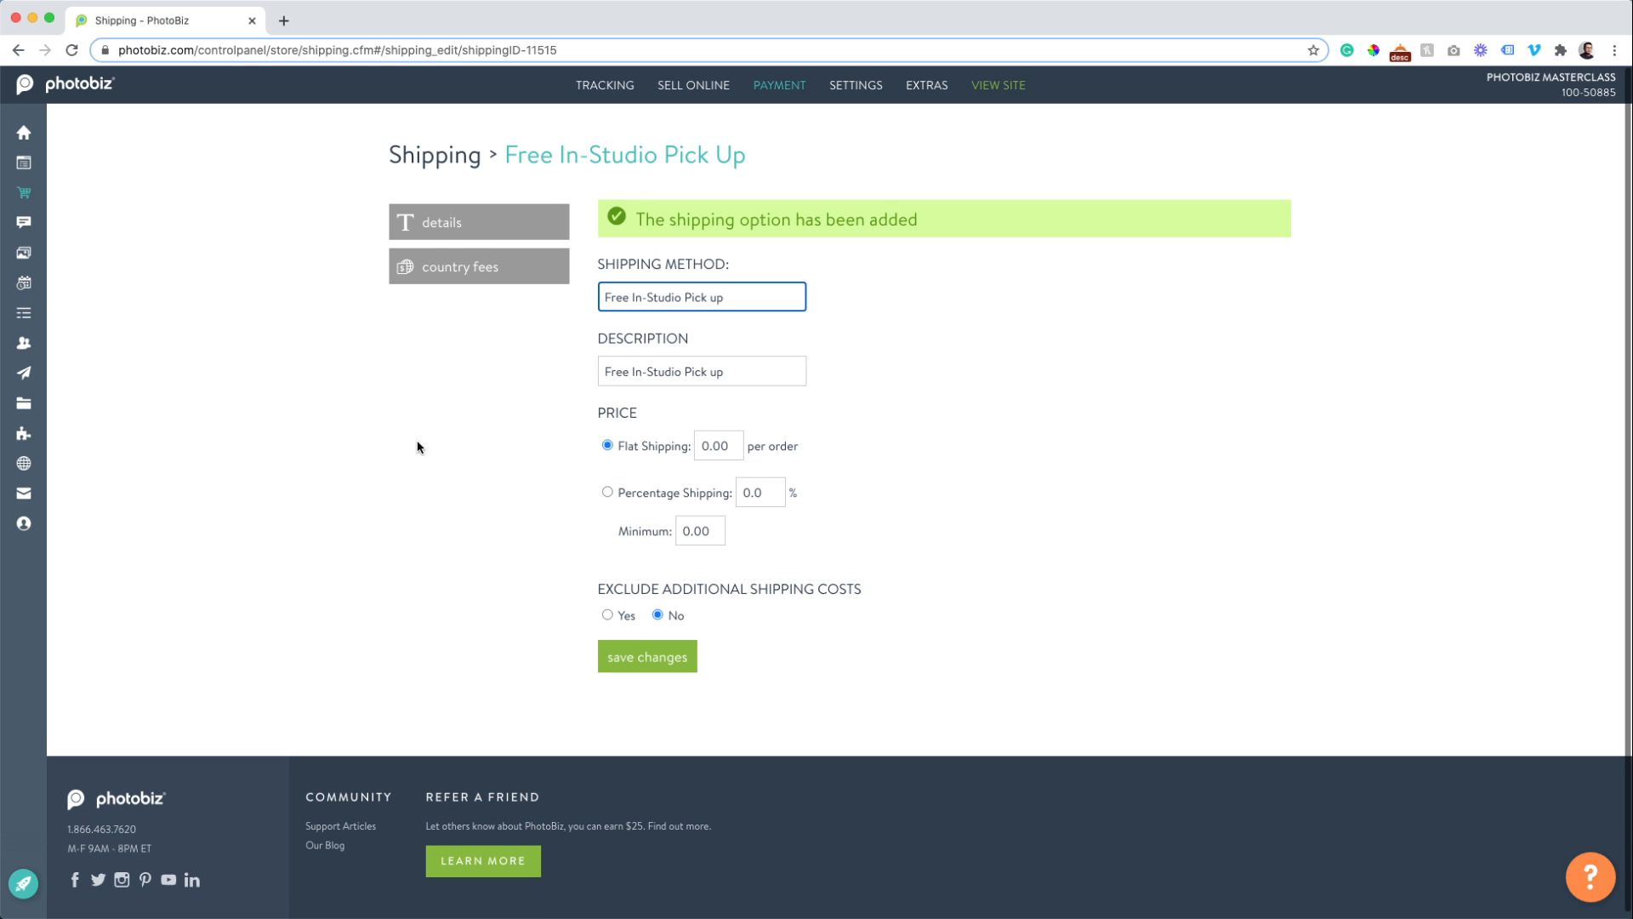
{"action": "left_click", "coordinate": [435, 157]}
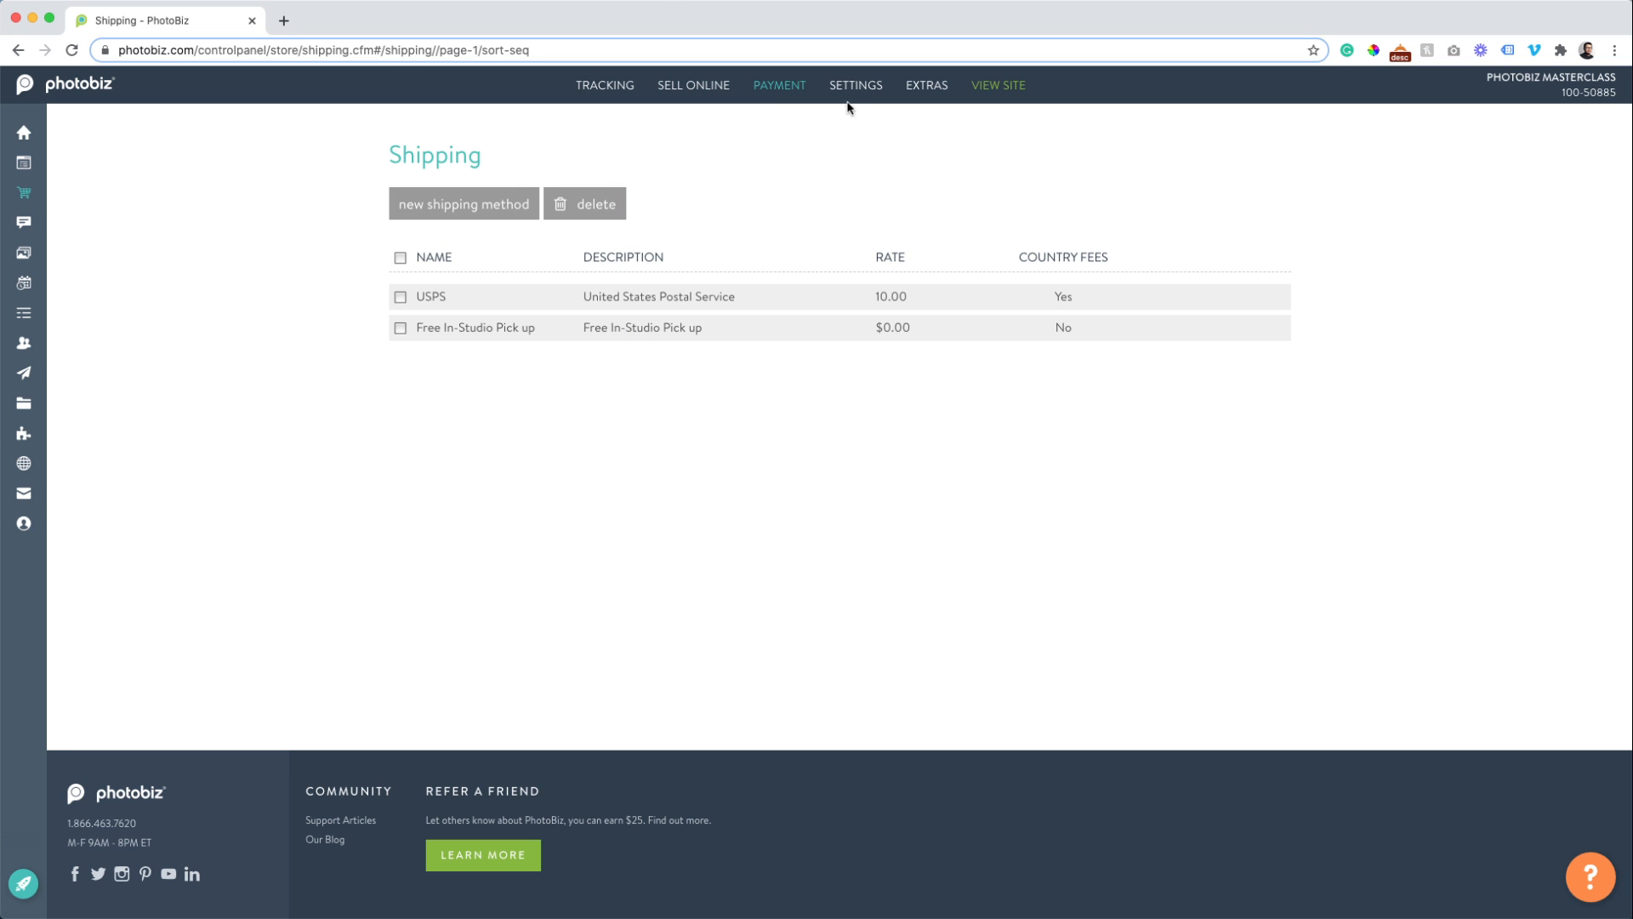
Set currency to United States (USD - $), hide prices until above $0.00, and save.
{"action": "mouse_move", "coordinate": [856, 95]}
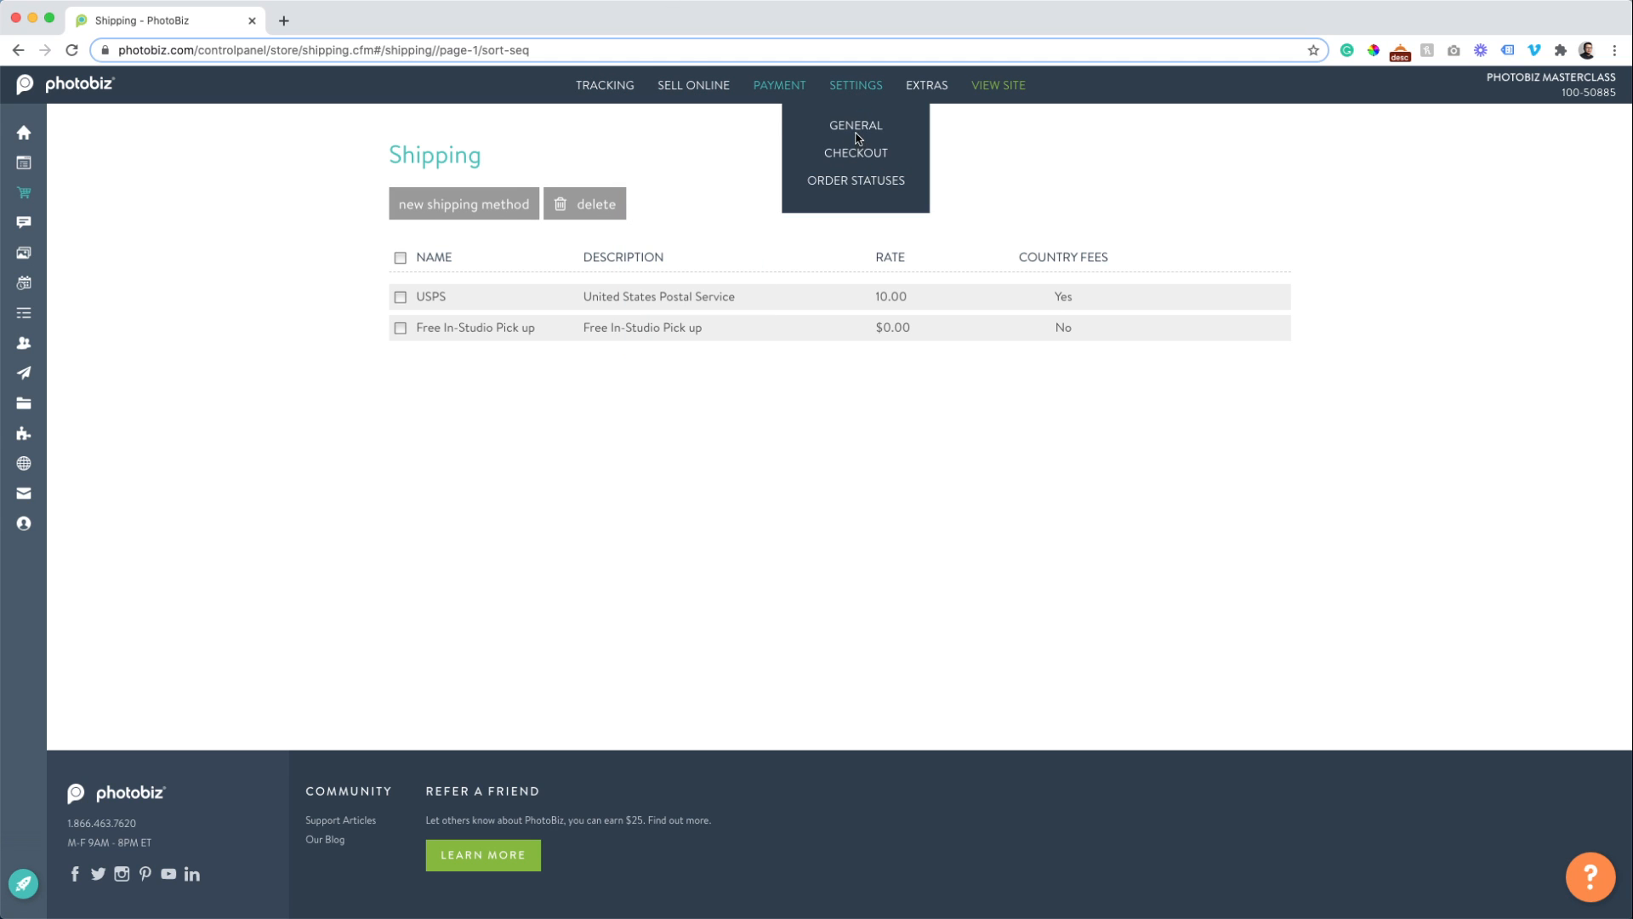
{"action": "left_click", "coordinate": [856, 128]}
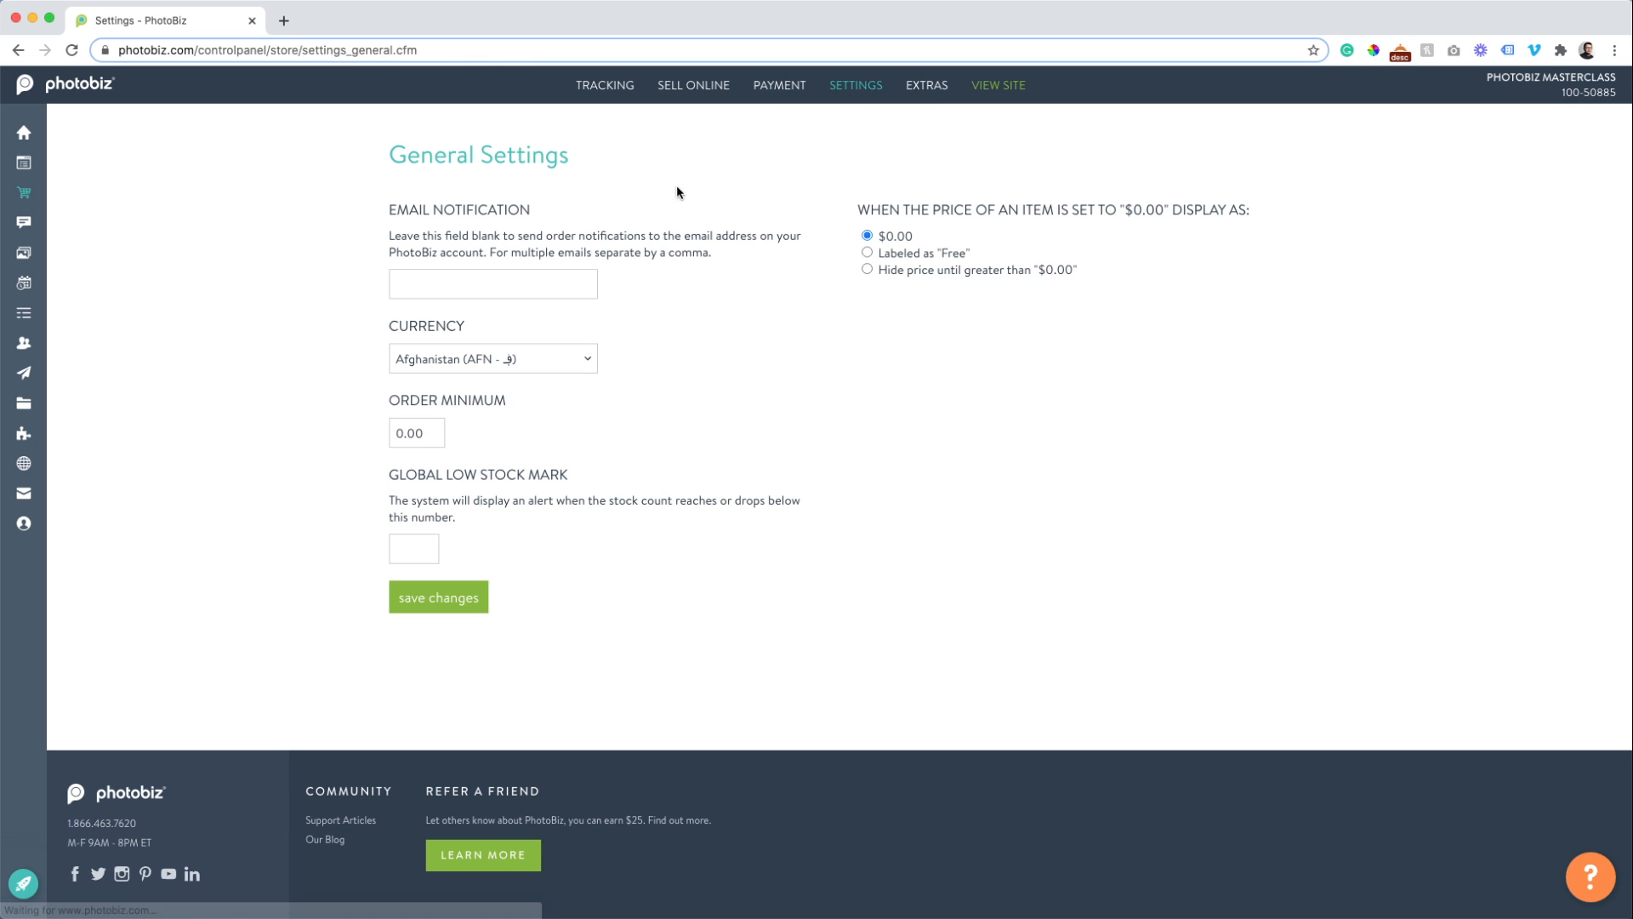
{"action": "left_click", "coordinate": [568, 359]}
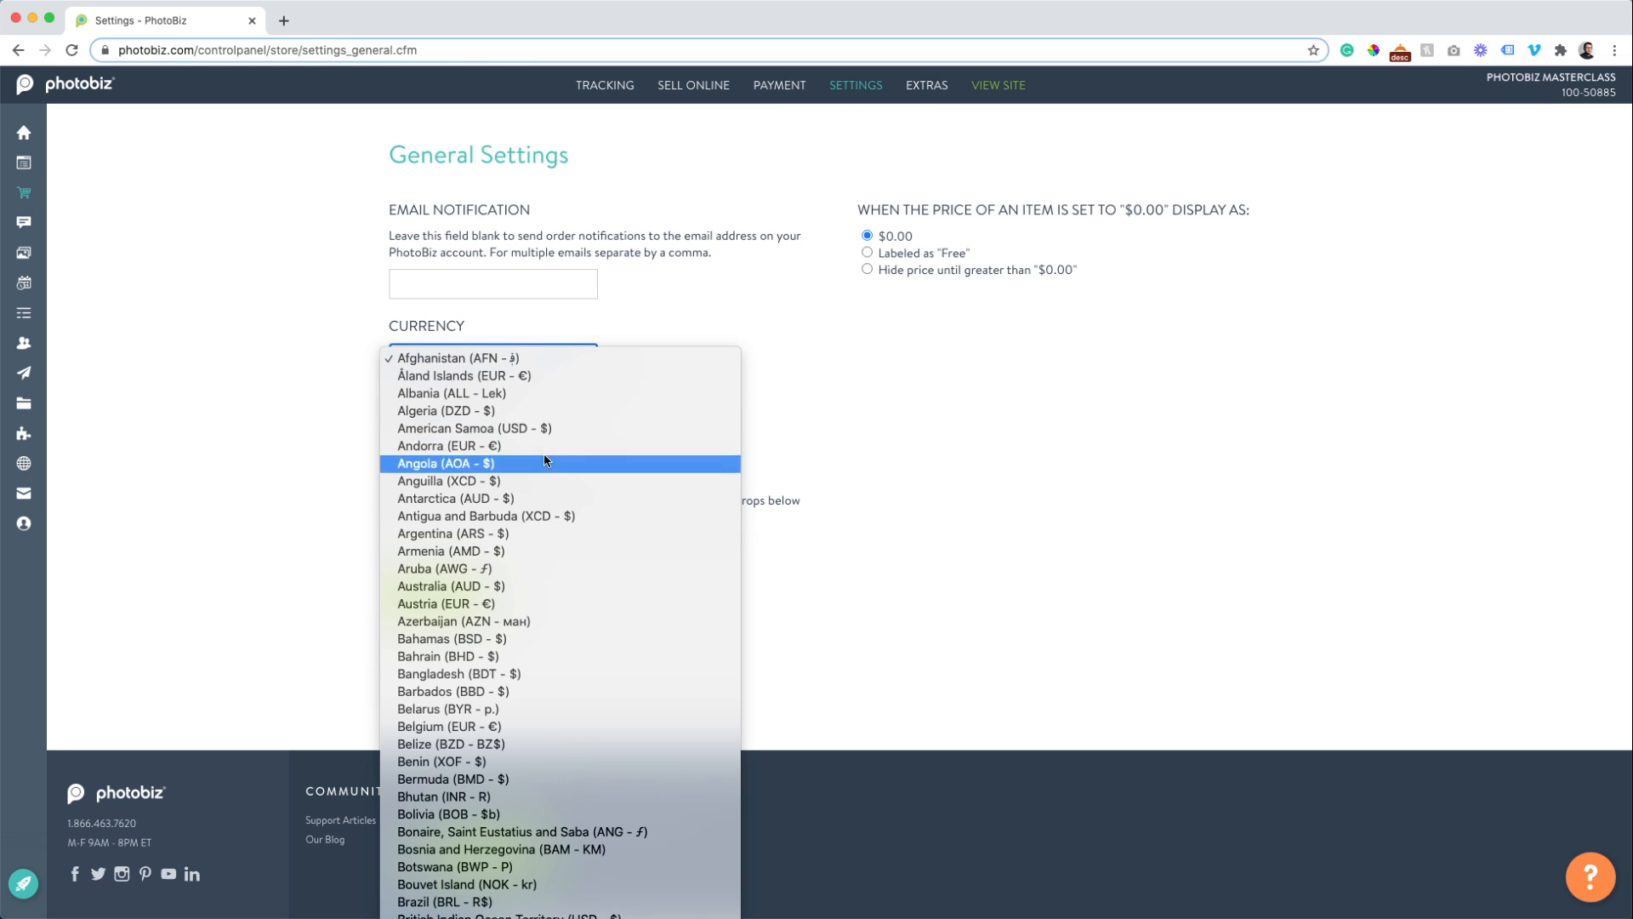
{"action": "scroll", "coordinate": [474, 771], "scroll_direction": "down", "scroll_amount": 5}
{"action": "scroll", "coordinate": [475, 770], "scroll_direction": "down", "scroll_amount": 20}
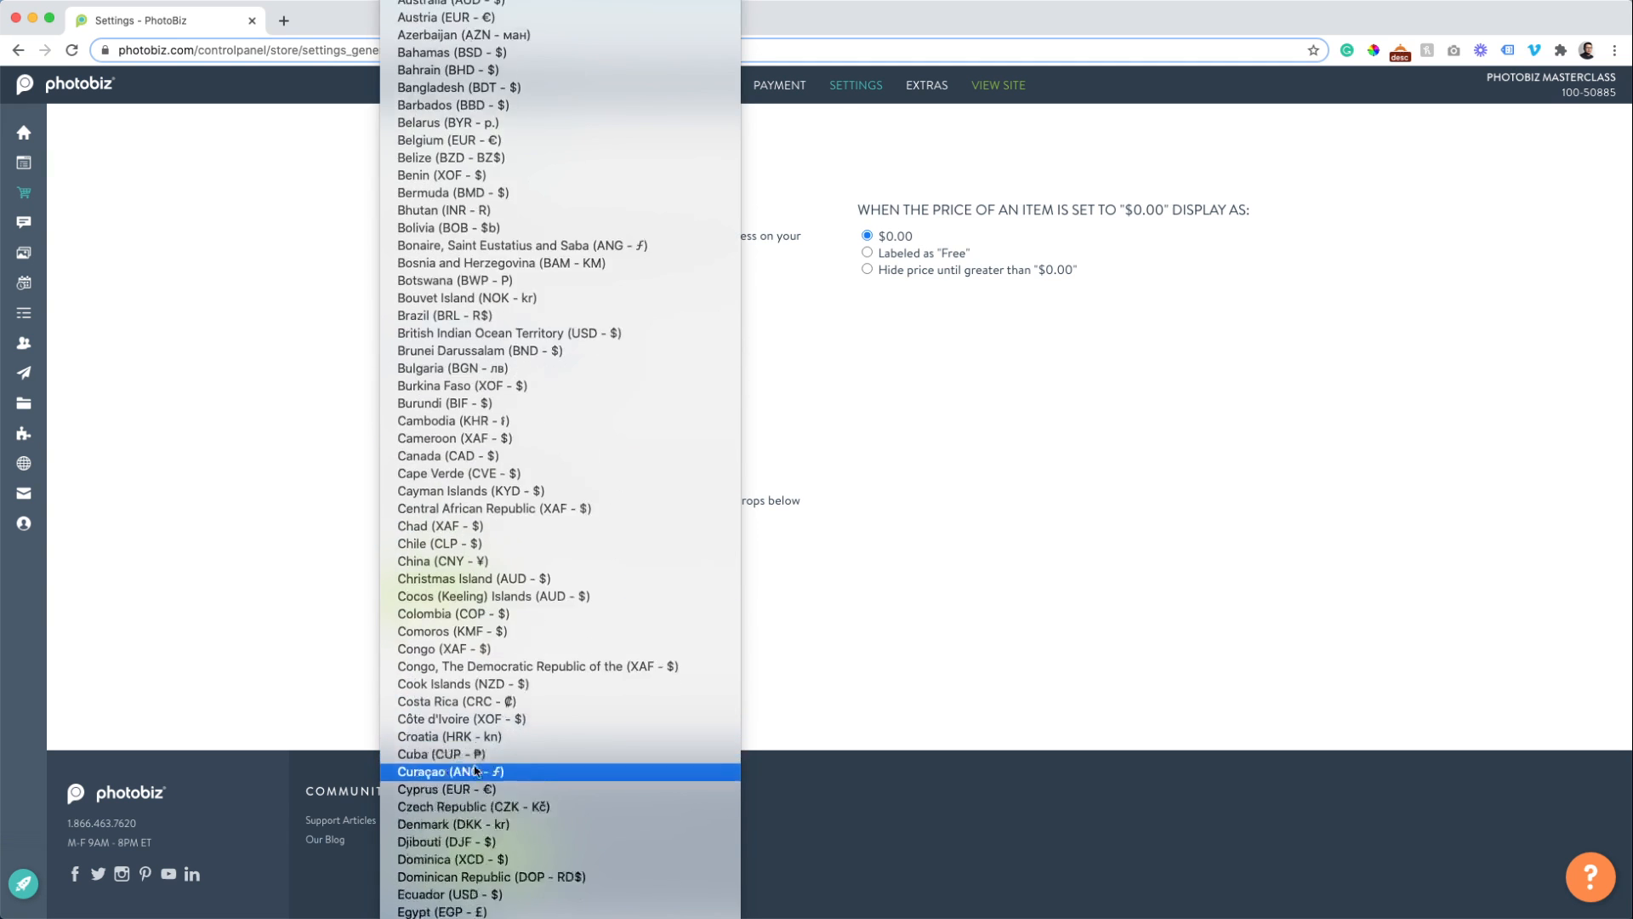
{"action": "scroll", "coordinate": [474, 766], "scroll_direction": "down", "scroll_amount": 5}
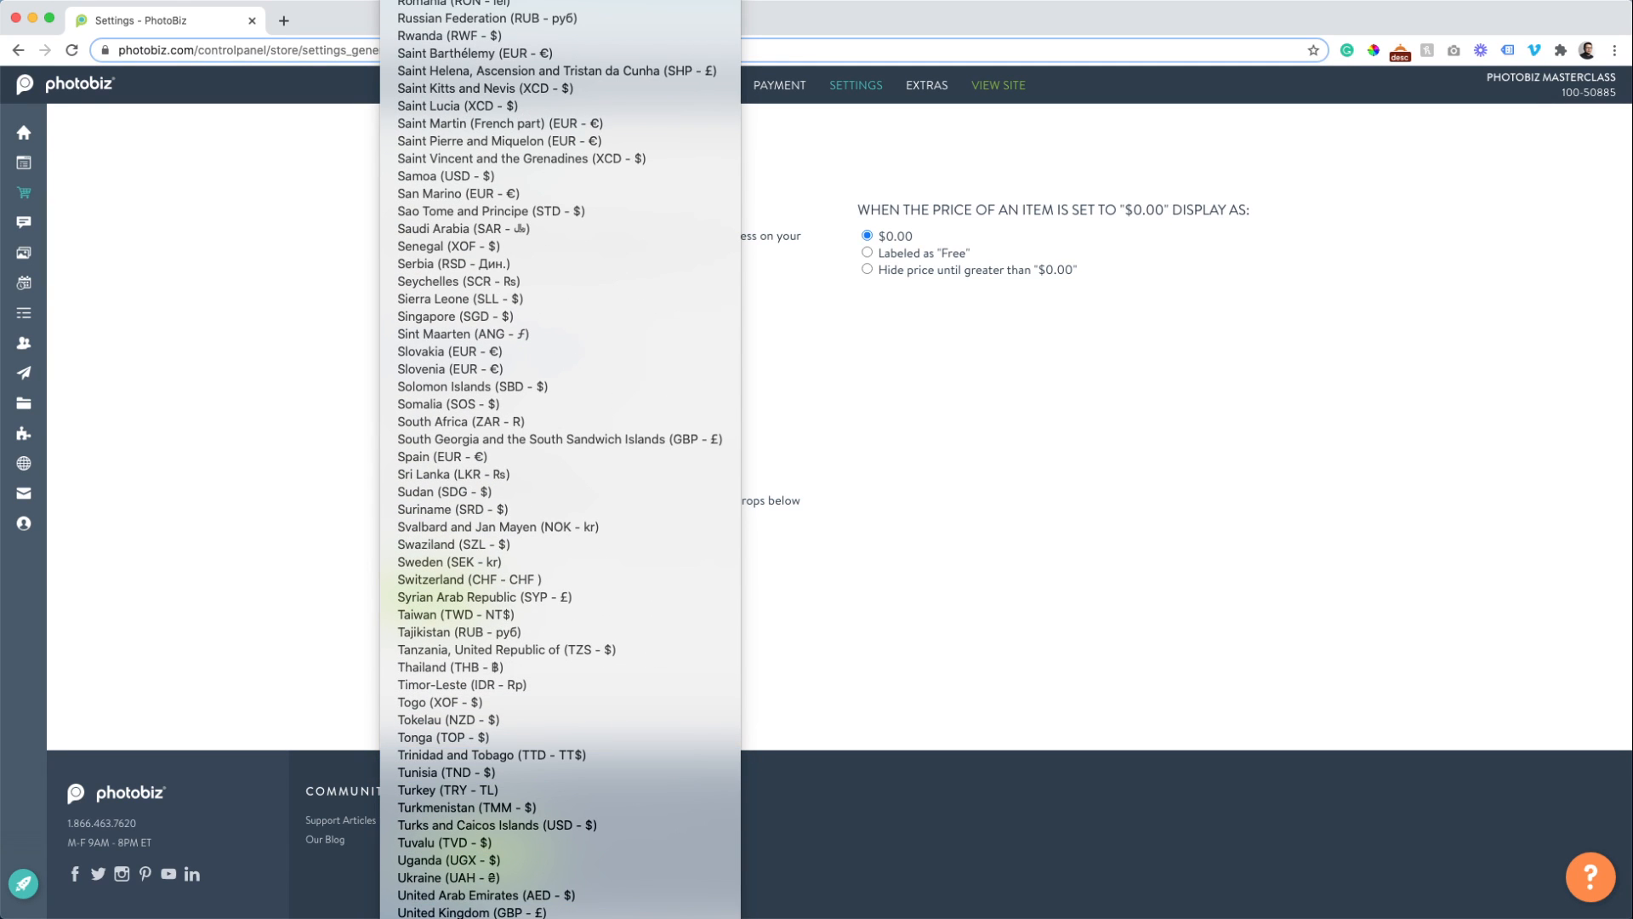
{"action": "left_click", "coordinate": [440, 907]}
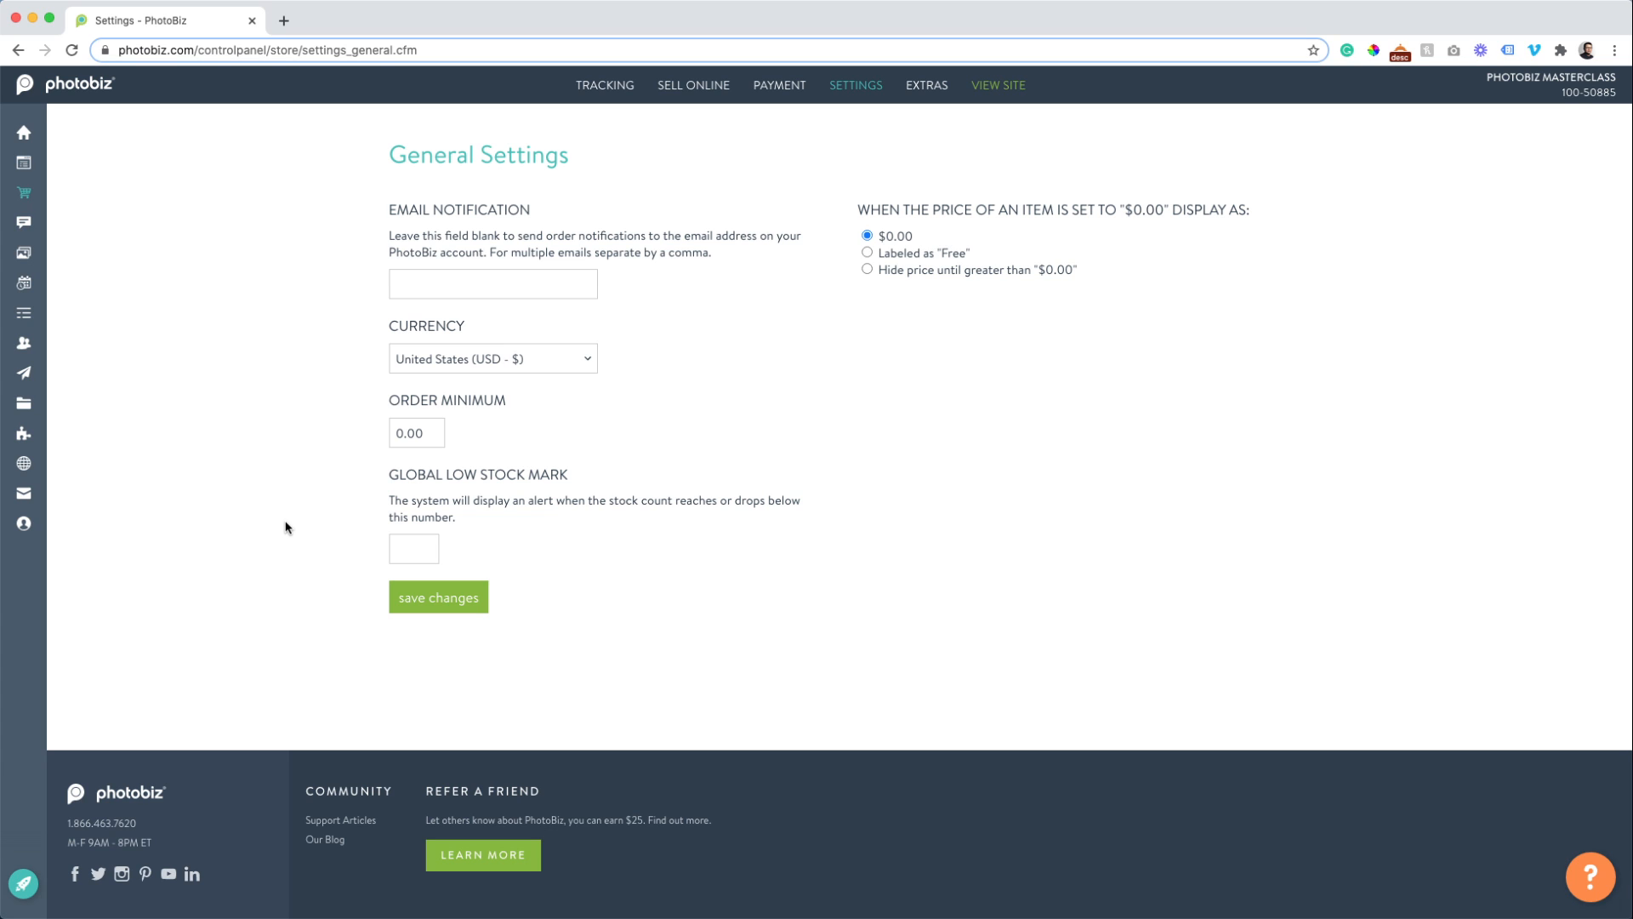
{"action": "left_click", "coordinate": [867, 270]}
{"action": "left_click", "coordinate": [468, 595]}
Open Checkout settings, cancel the receipt logo upload, and switch to the Receipts form.
{"action": "mouse_move", "coordinate": [879, 92]}
{"action": "left_click", "coordinate": [858, 153]}
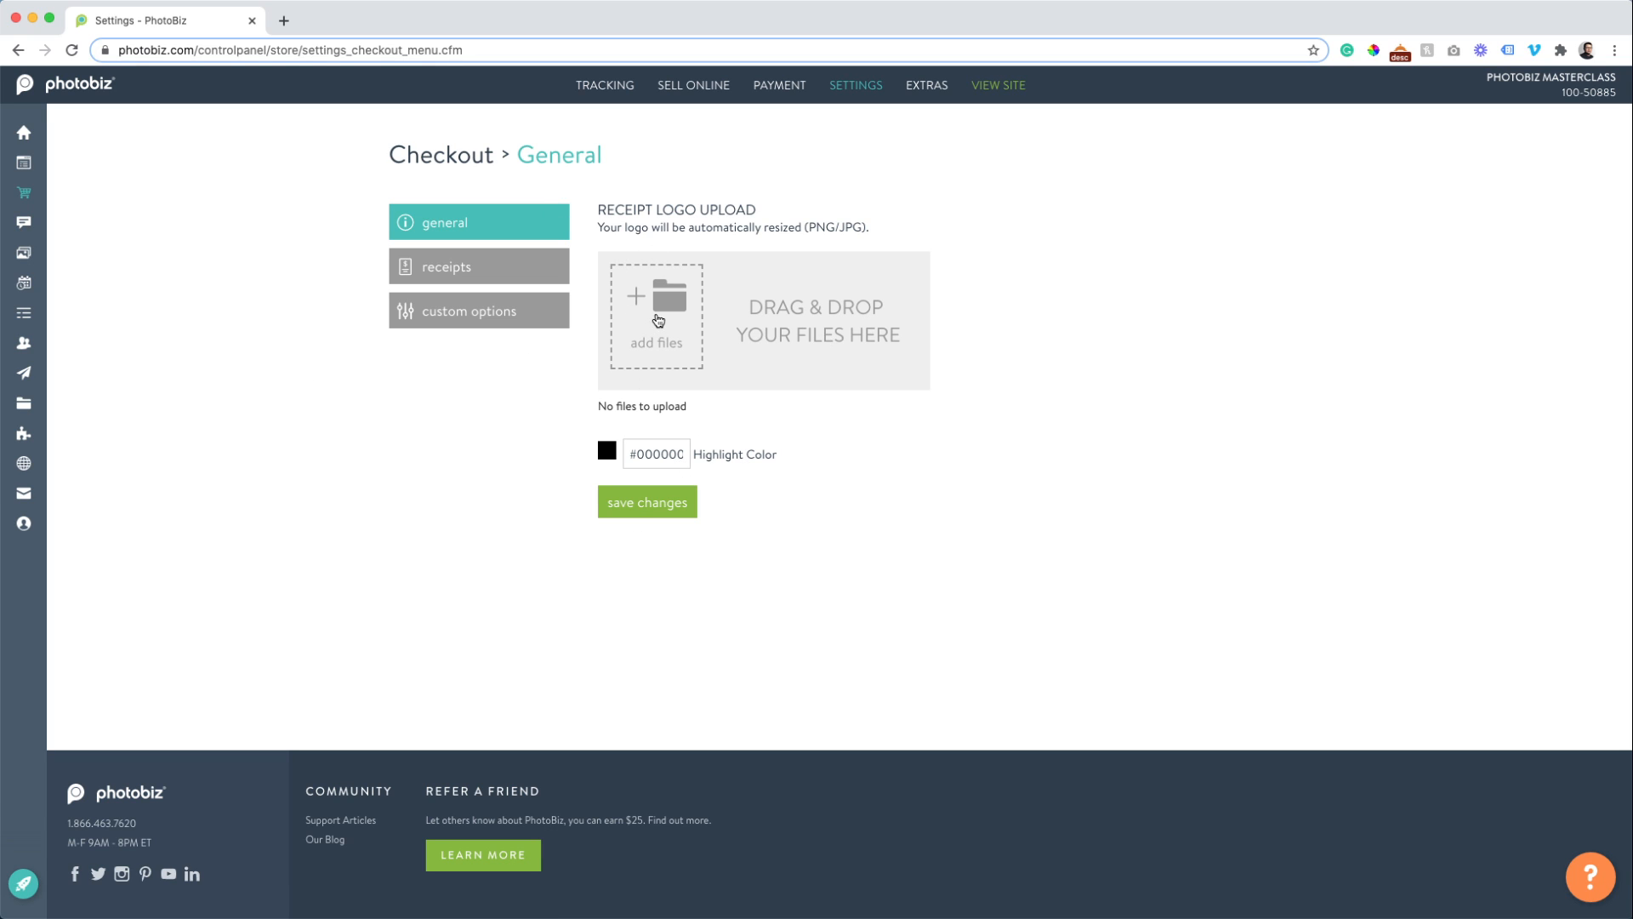
{"action": "left_click", "coordinate": [657, 321]}
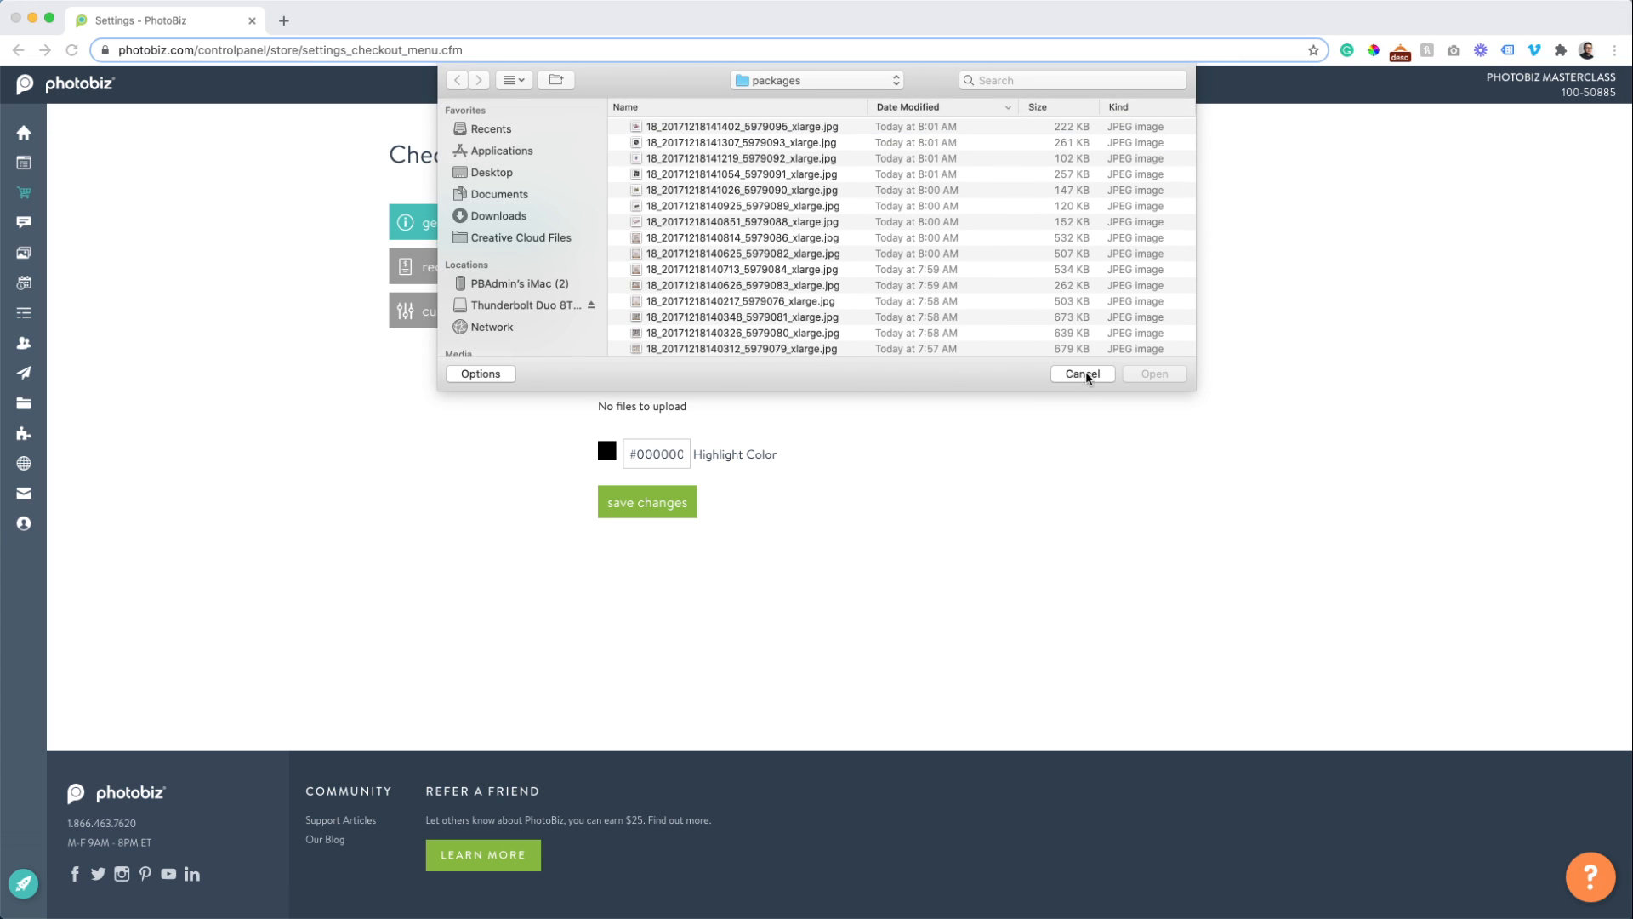
{"action": "left_click", "coordinate": [1083, 373]}
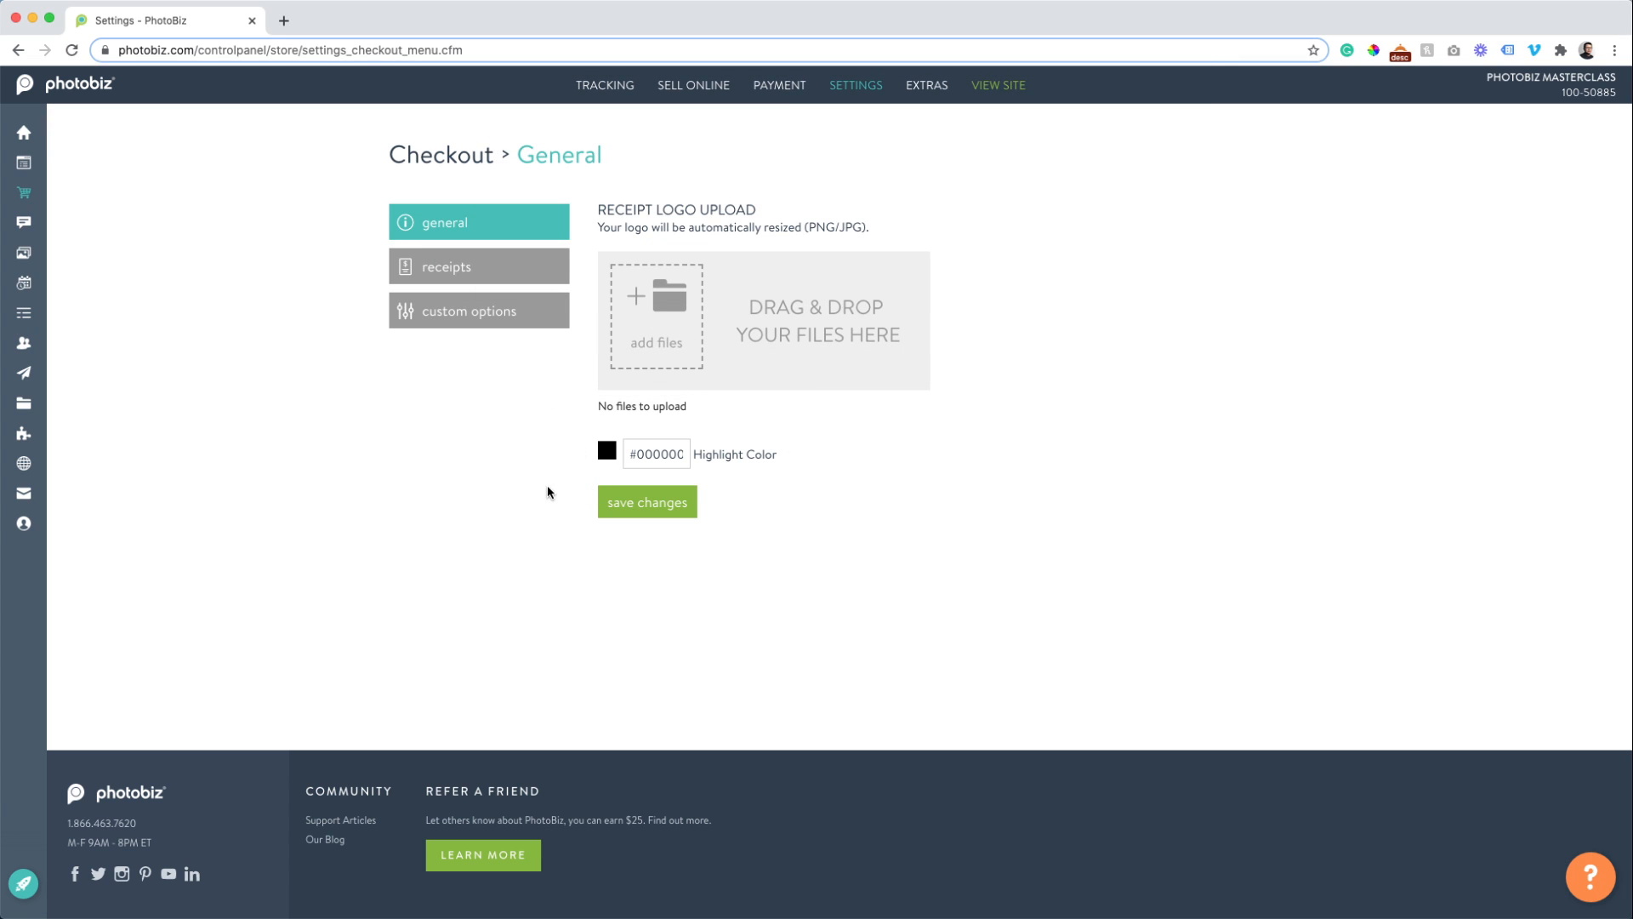
{"action": "left_click", "coordinate": [456, 268]}
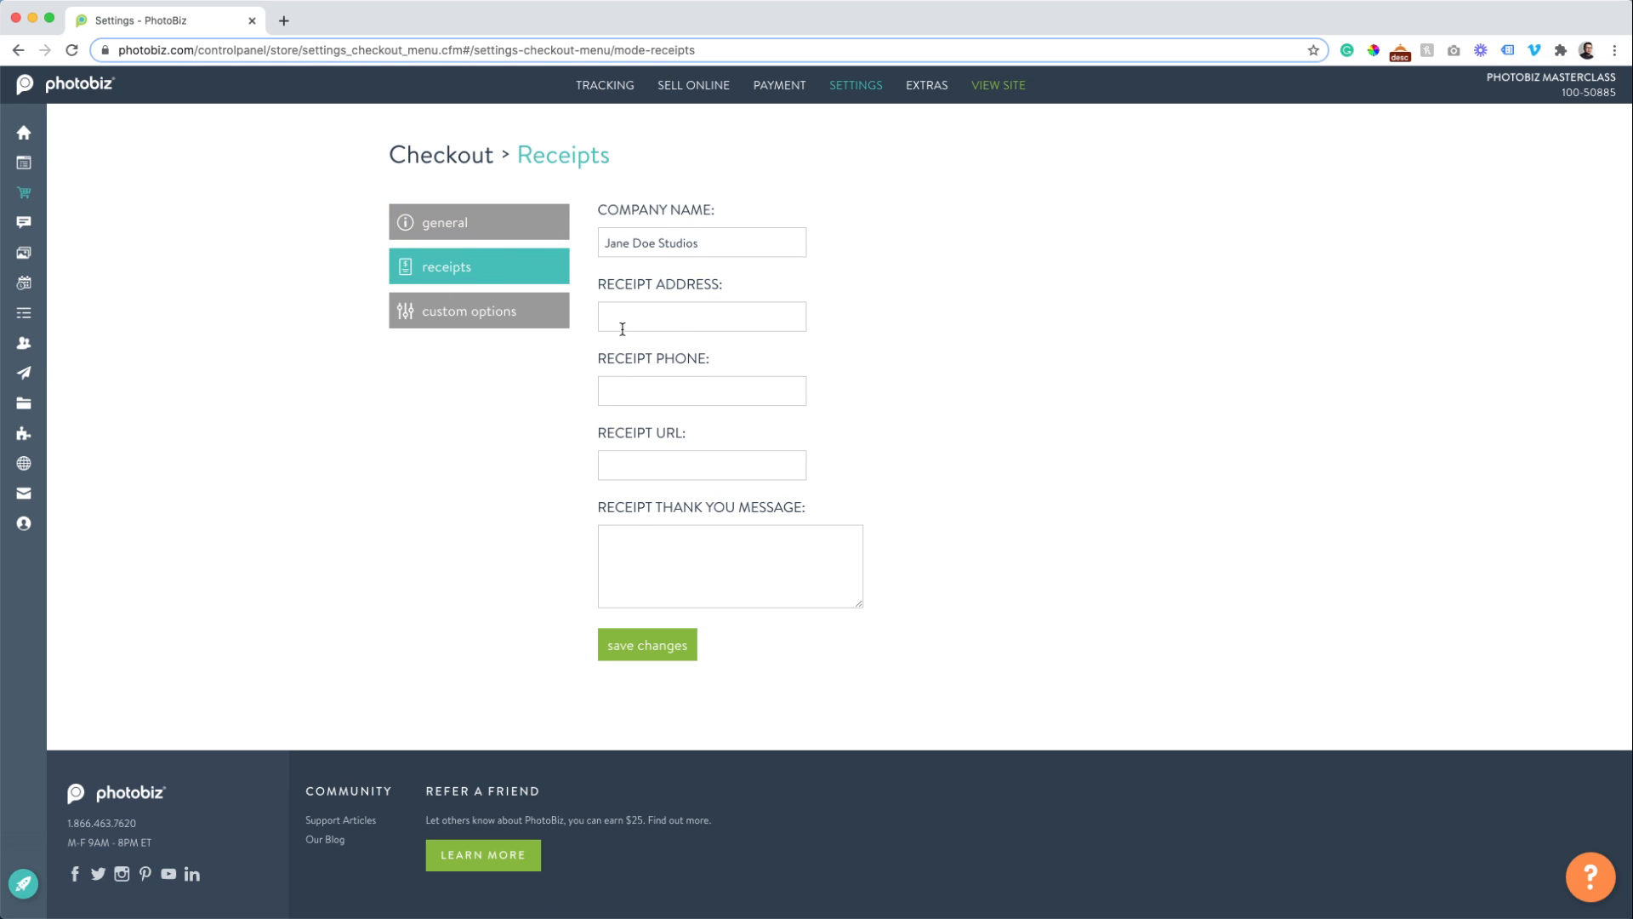
Fill the receipt address and phone from a saved suggestion, adding city, state and ZIP.
{"action": "left_click", "coordinate": [622, 328]}
{"action": "left_click", "coordinate": [618, 279]}
{"action": "left_click", "coordinate": [652, 330]}
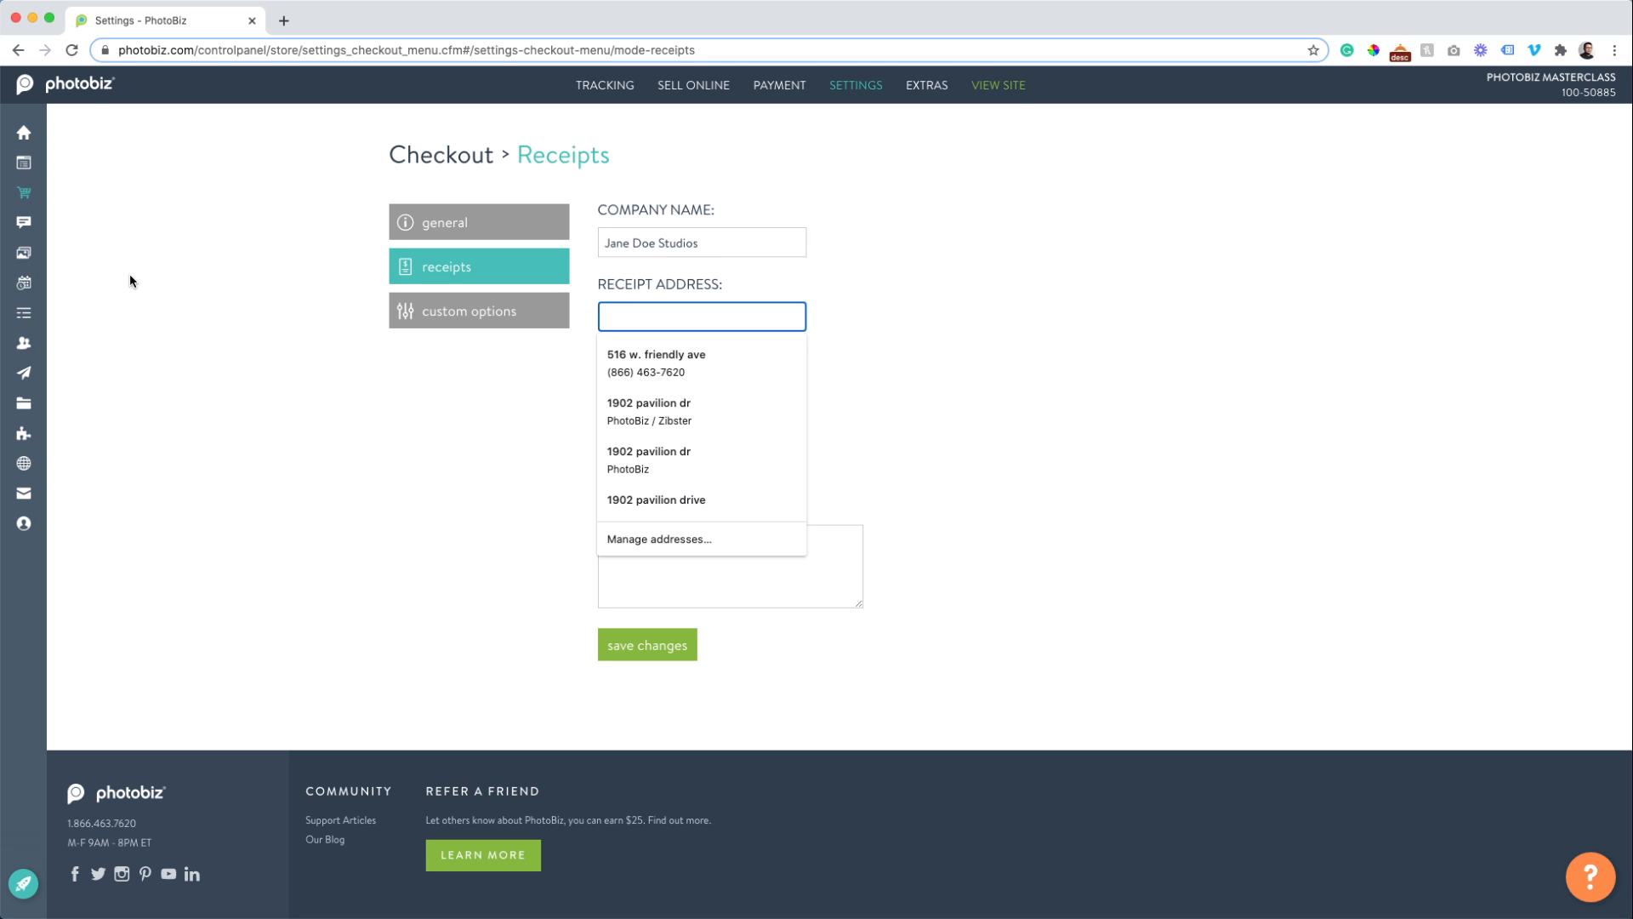
{"action": "key", "text": "Down"}
{"action": "key", "text": "Tab"}
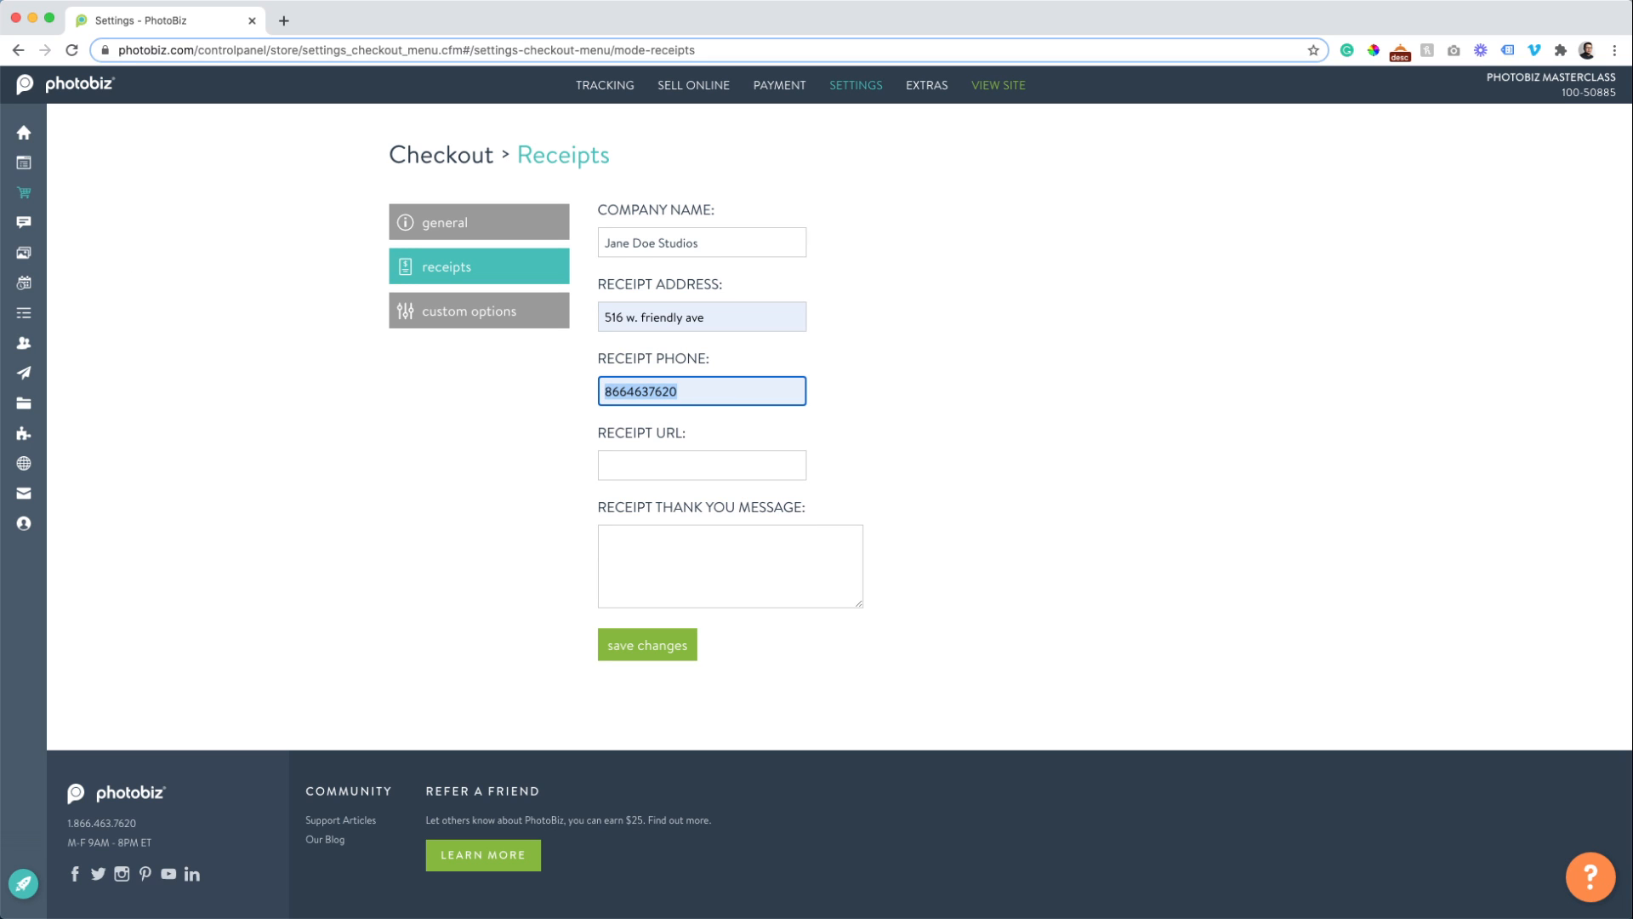
{"action": "left_click", "coordinate": [721, 314]}
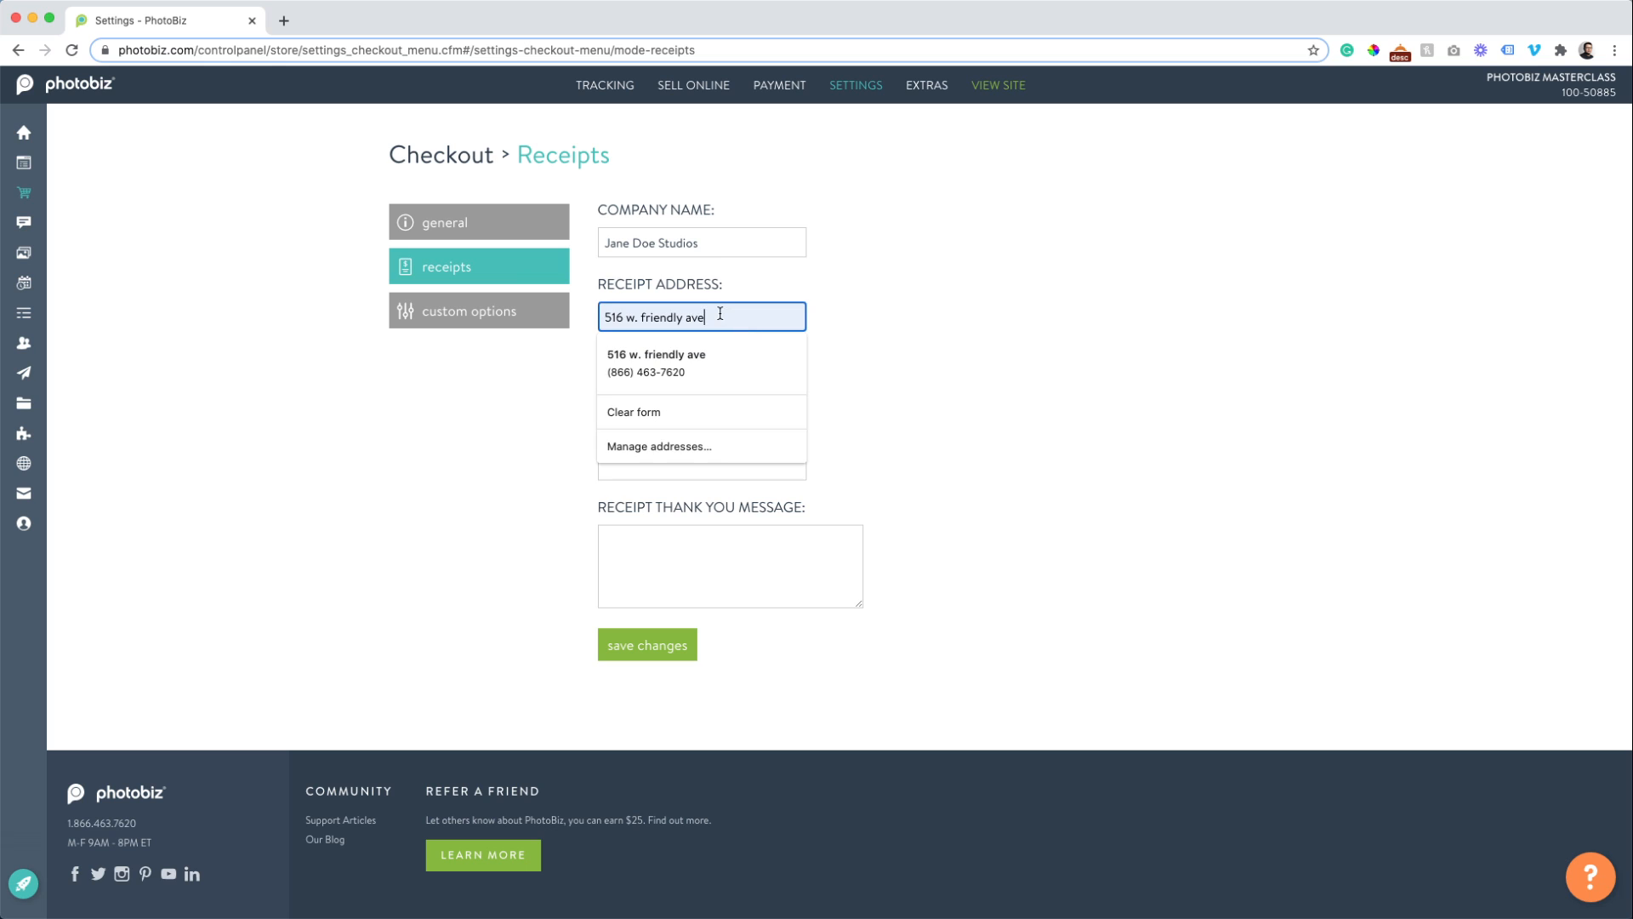
{"action": "type", "text": ", Gre"}
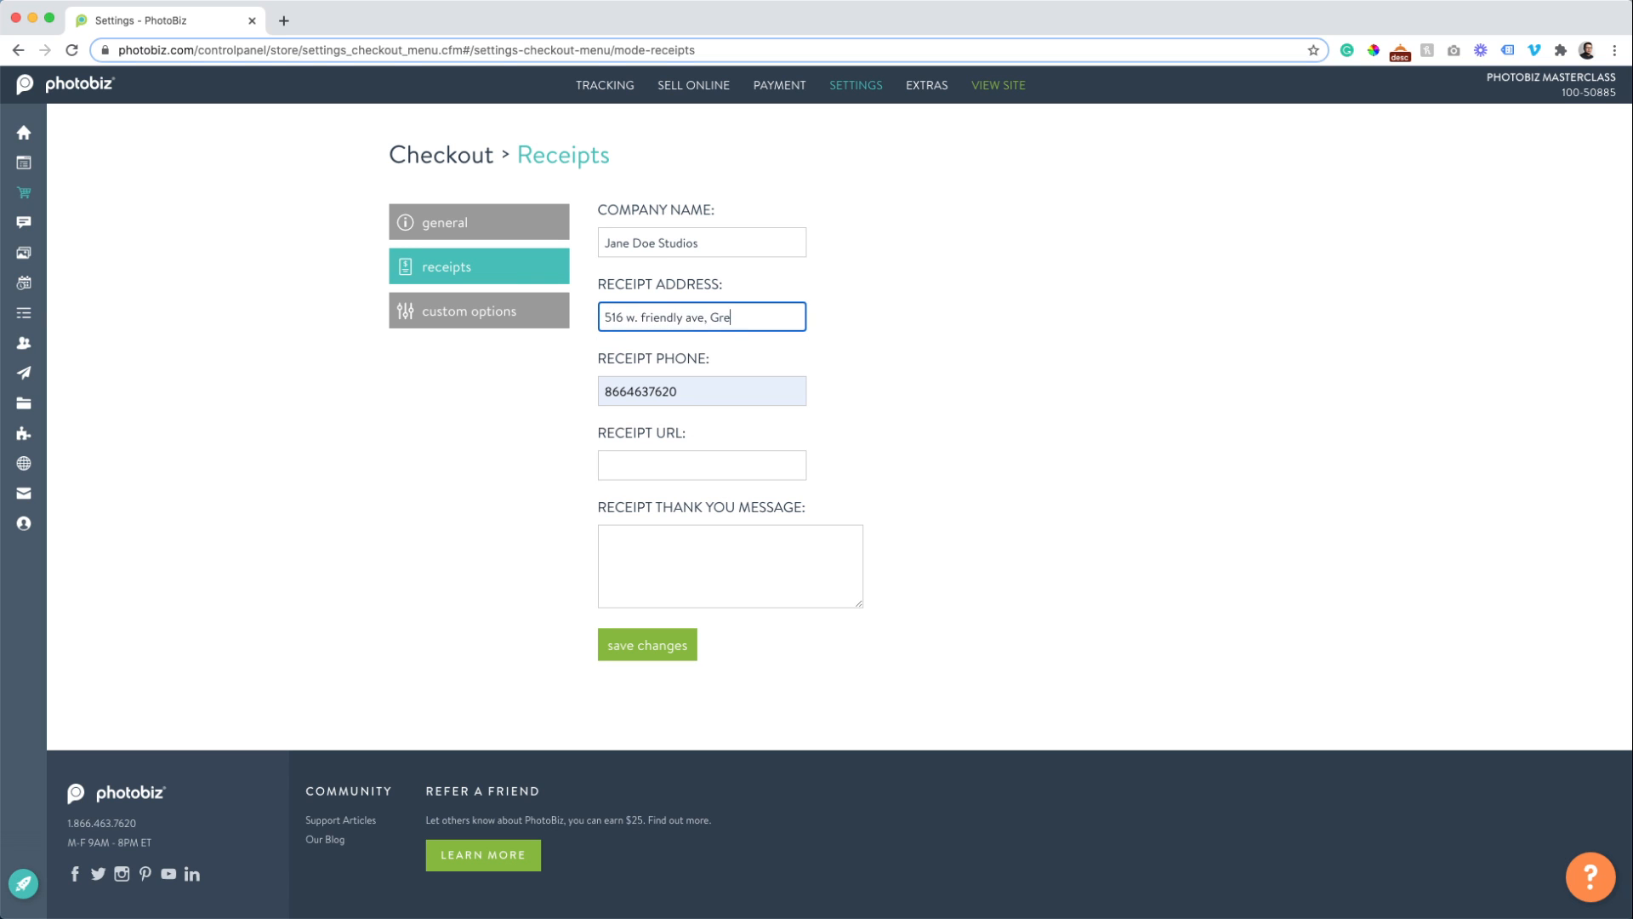
{"action": "type", "text": "ensboro, NC 27401"}
{"action": "key", "text": "Tab"}
{"action": "key", "text": "Left"}
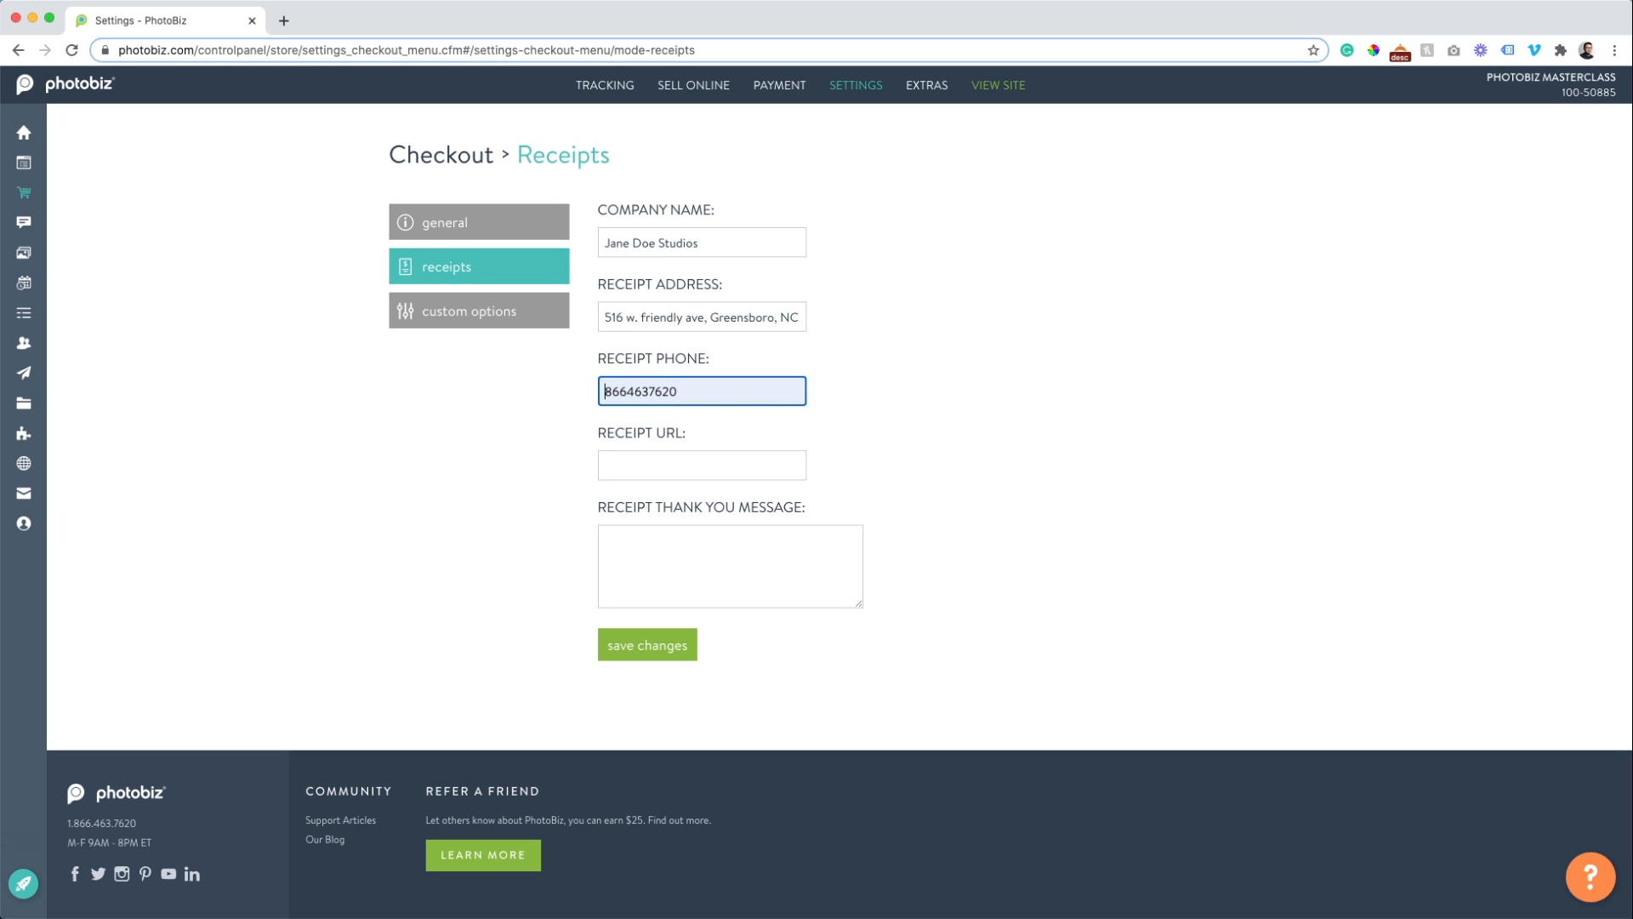
{"action": "key", "text": "Right"}
{"action": "key", "text": "Right"}
{"action": "key", "text": "Right"}
{"action": "type", "text": ".463"}
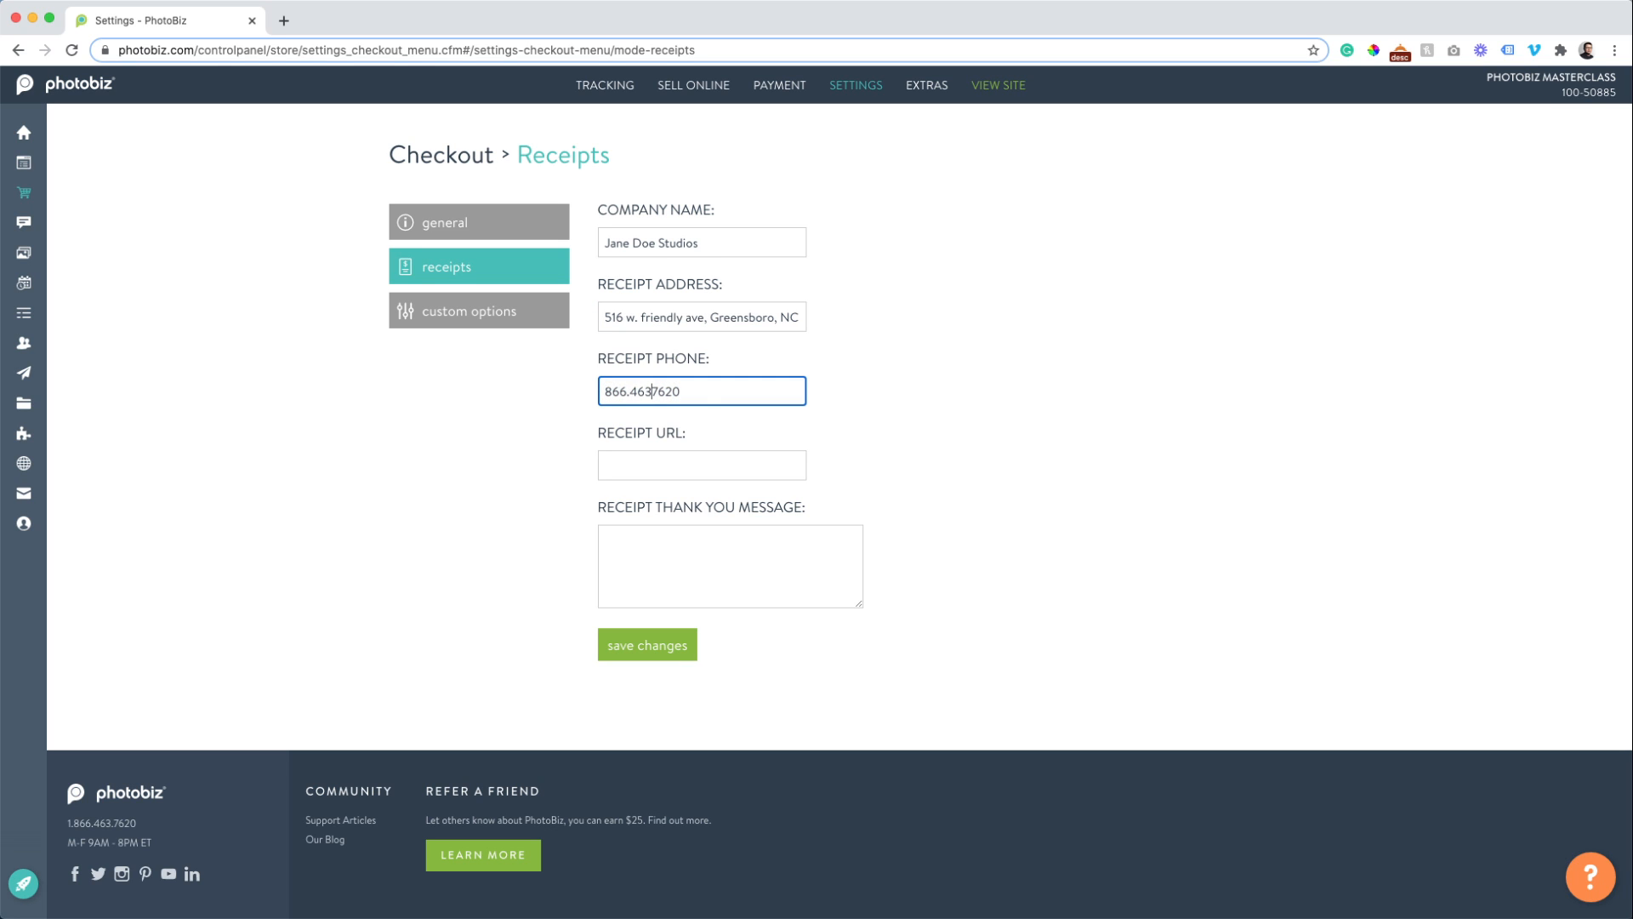
{"action": "type", "text": "."}
Correct the capitalization of the receipt street address.
{"action": "key", "text": "shift+Tab"}
{"action": "key", "text": "Left"}
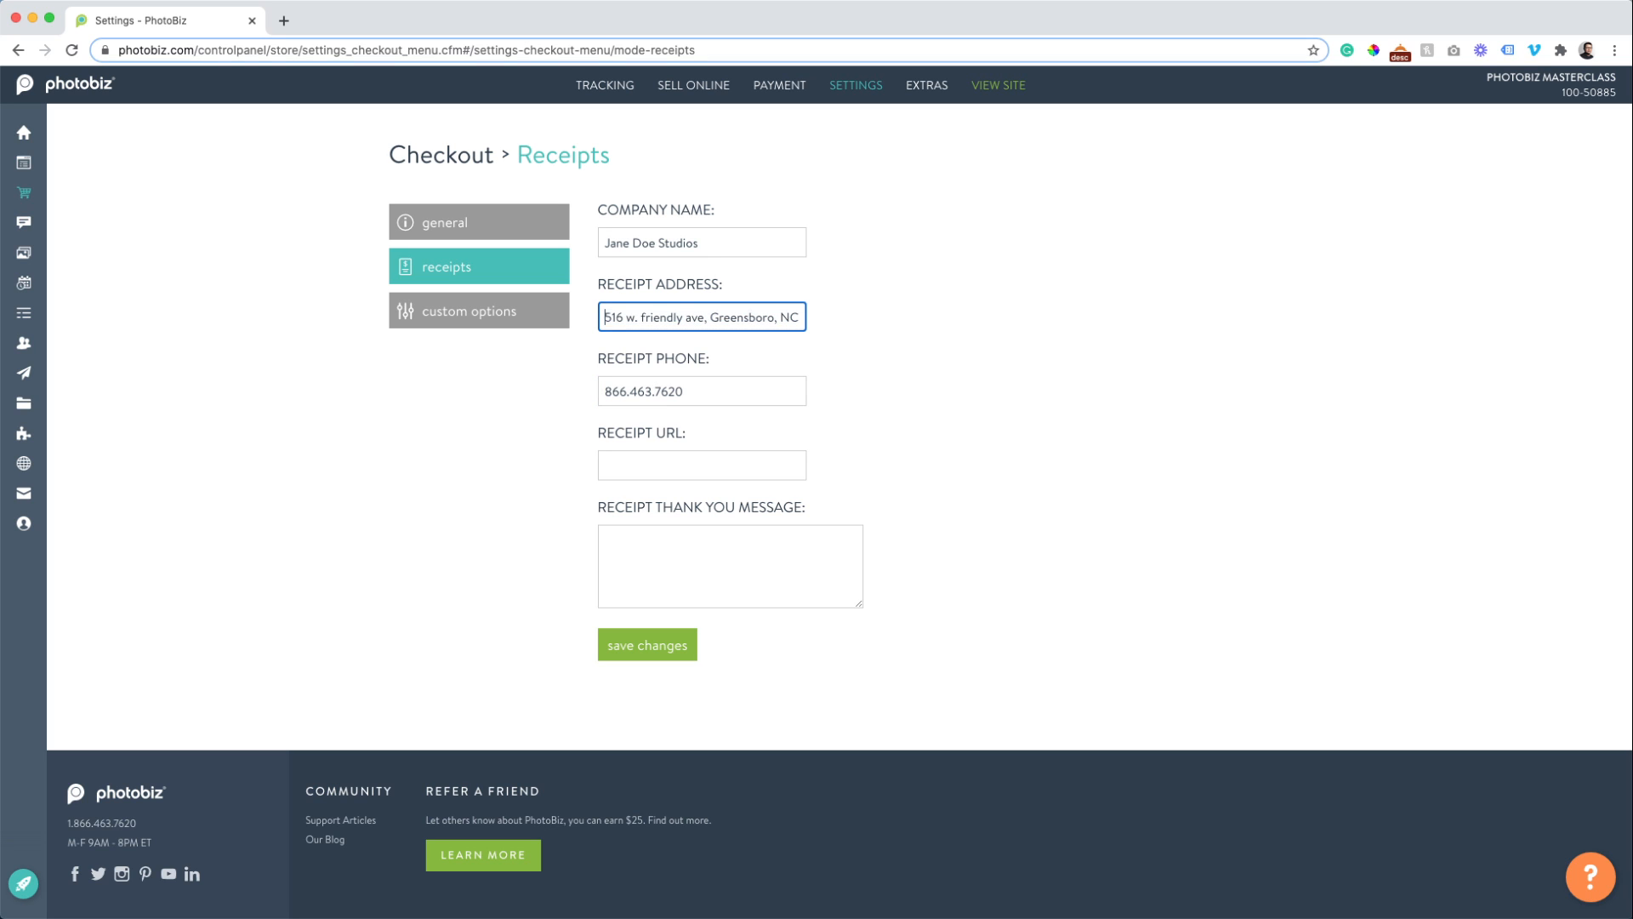
{"action": "key", "text": "BackSpace"}
{"action": "type", "text": "W."}
{"action": "key", "text": "Right"}
{"action": "key", "text": "Delete"}
{"action": "type", "text": "F"}
{"action": "left_click", "coordinate": [683, 317]}
{"action": "key", "text": "BackSpace"}
{"action": "type", "text": "A"}
{"action": "key", "text": "Tab"}
{"action": "key", "text": "Tab"}
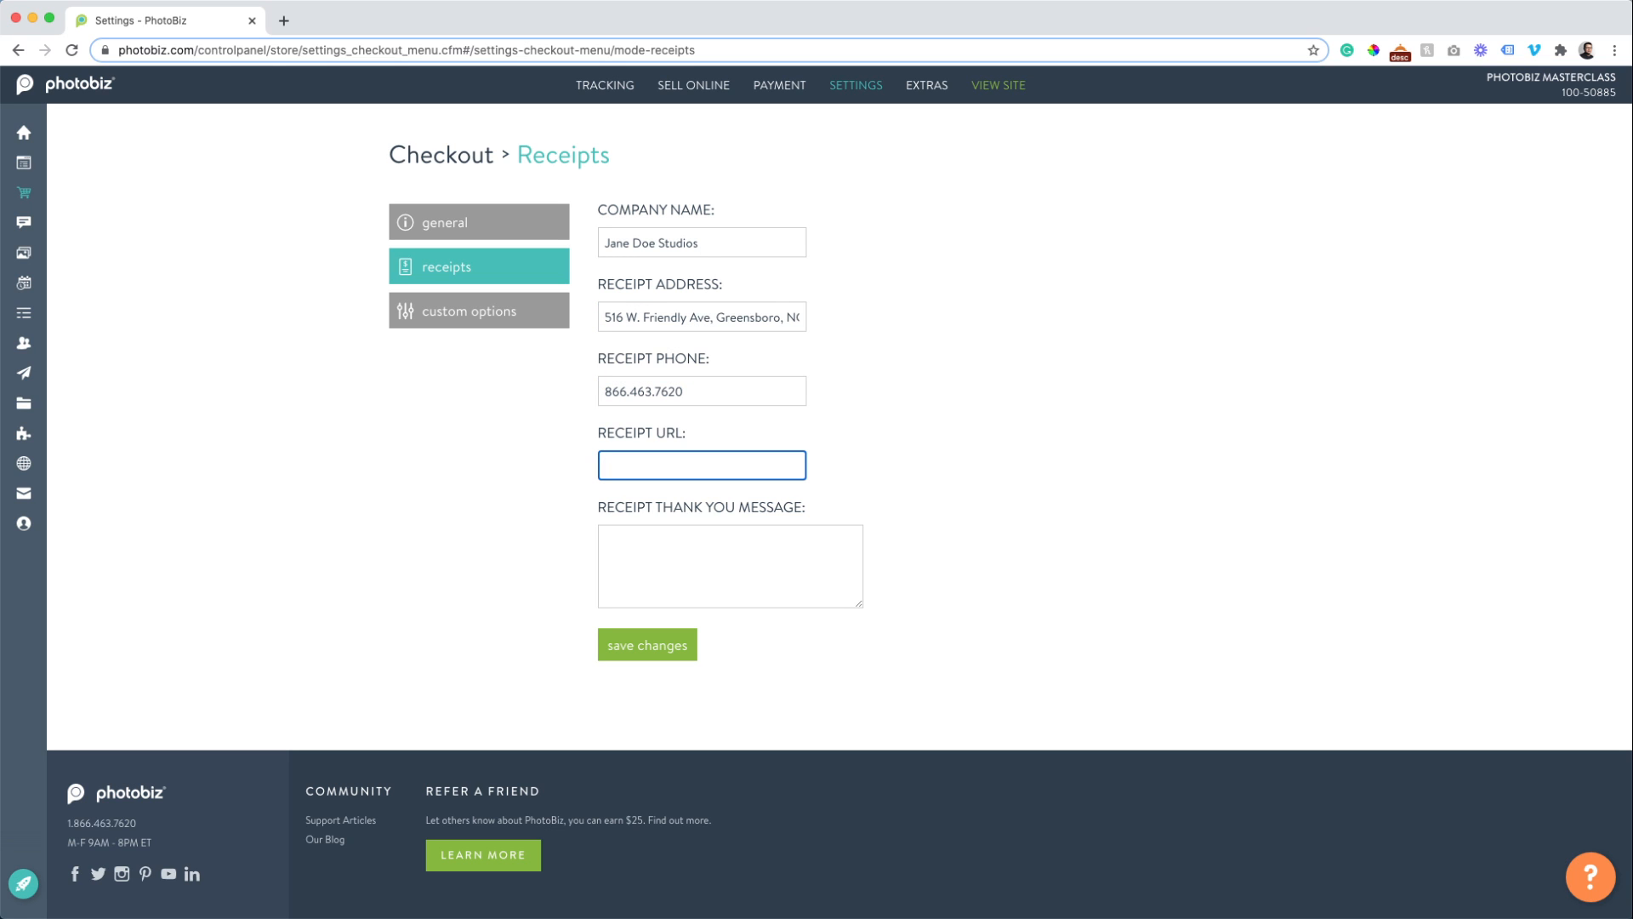
{"action": "type", "text": "www.photobiz.com"}
{"action": "key", "text": "Tab"}
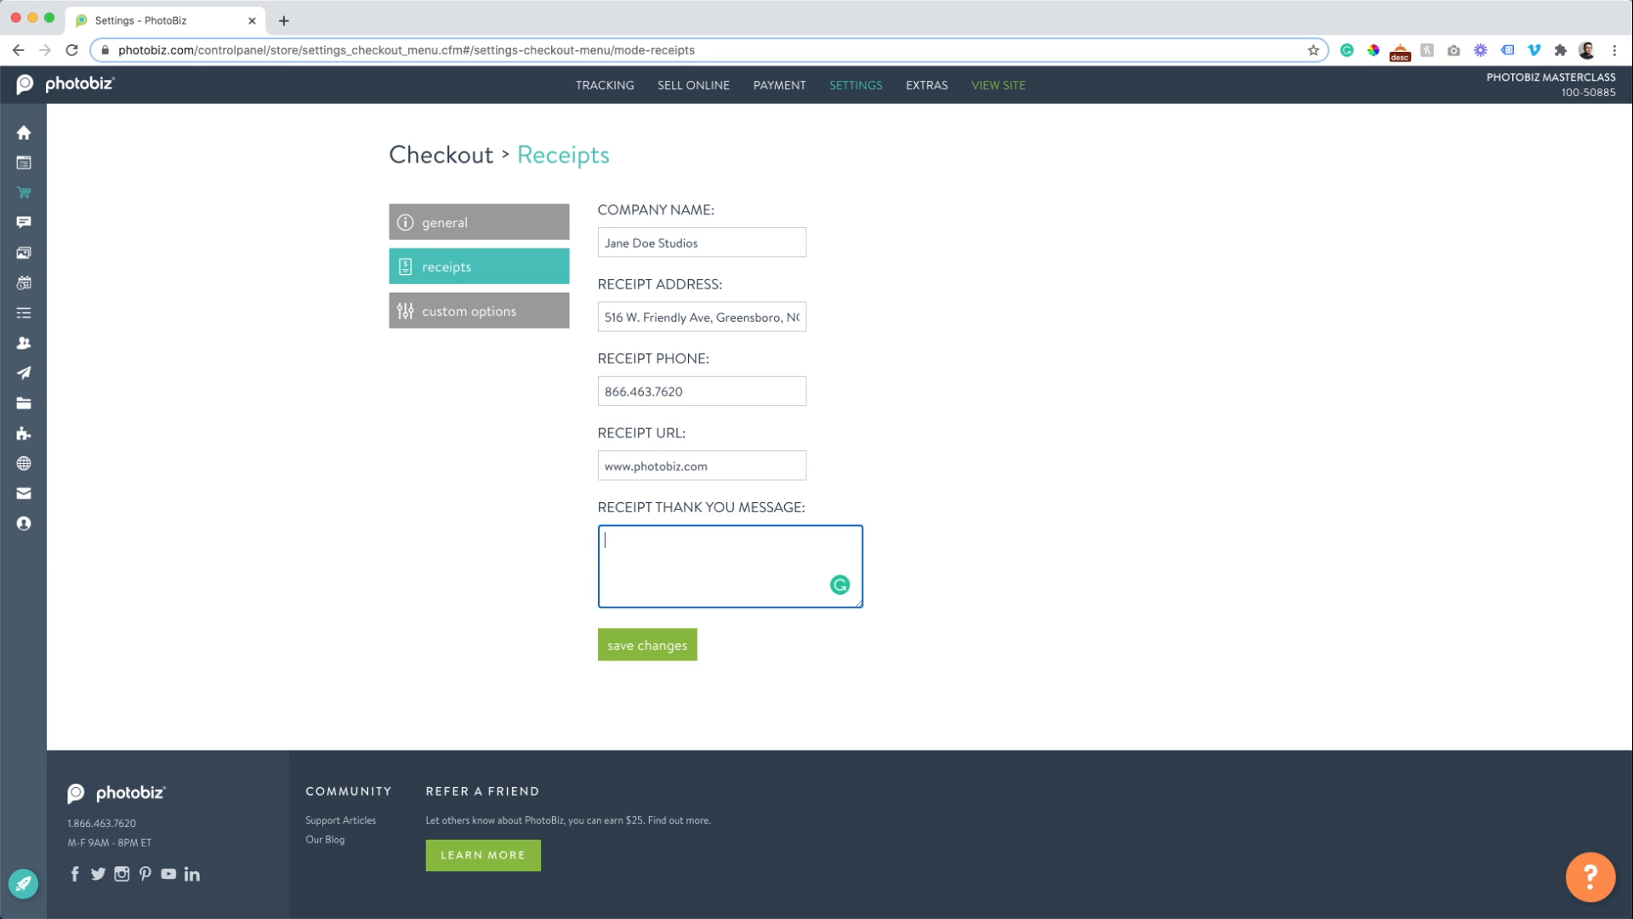
{"action": "type", "text": "Thank you for choosing Jane Do"}
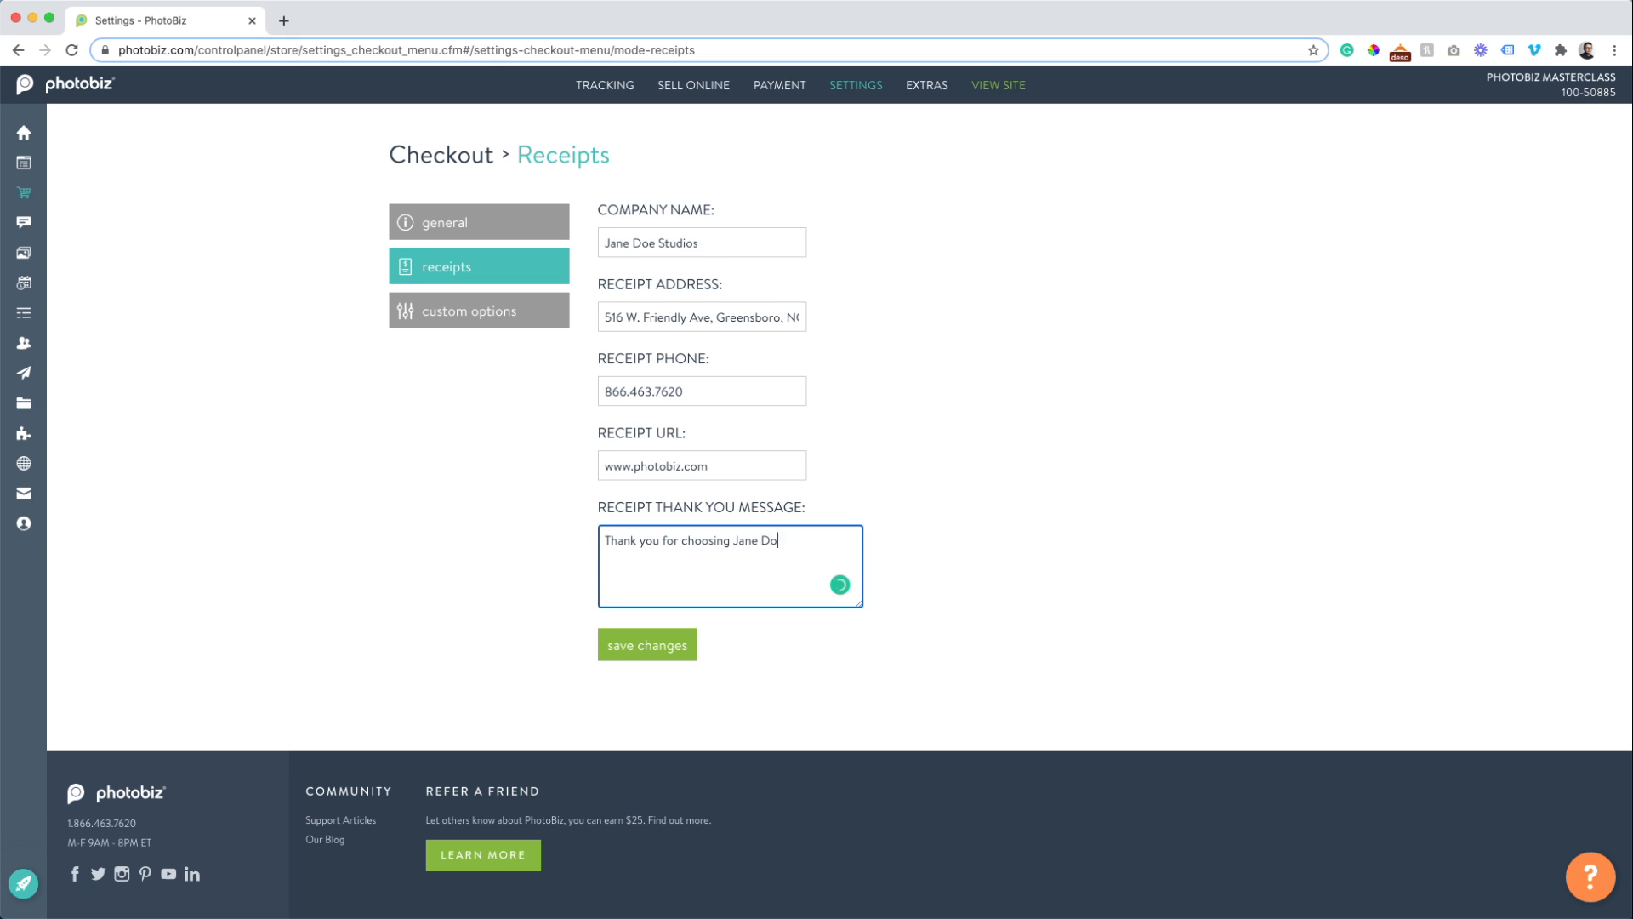
{"action": "type", "text": "e Studios!"}
{"action": "left_click", "coordinate": [640, 654]}
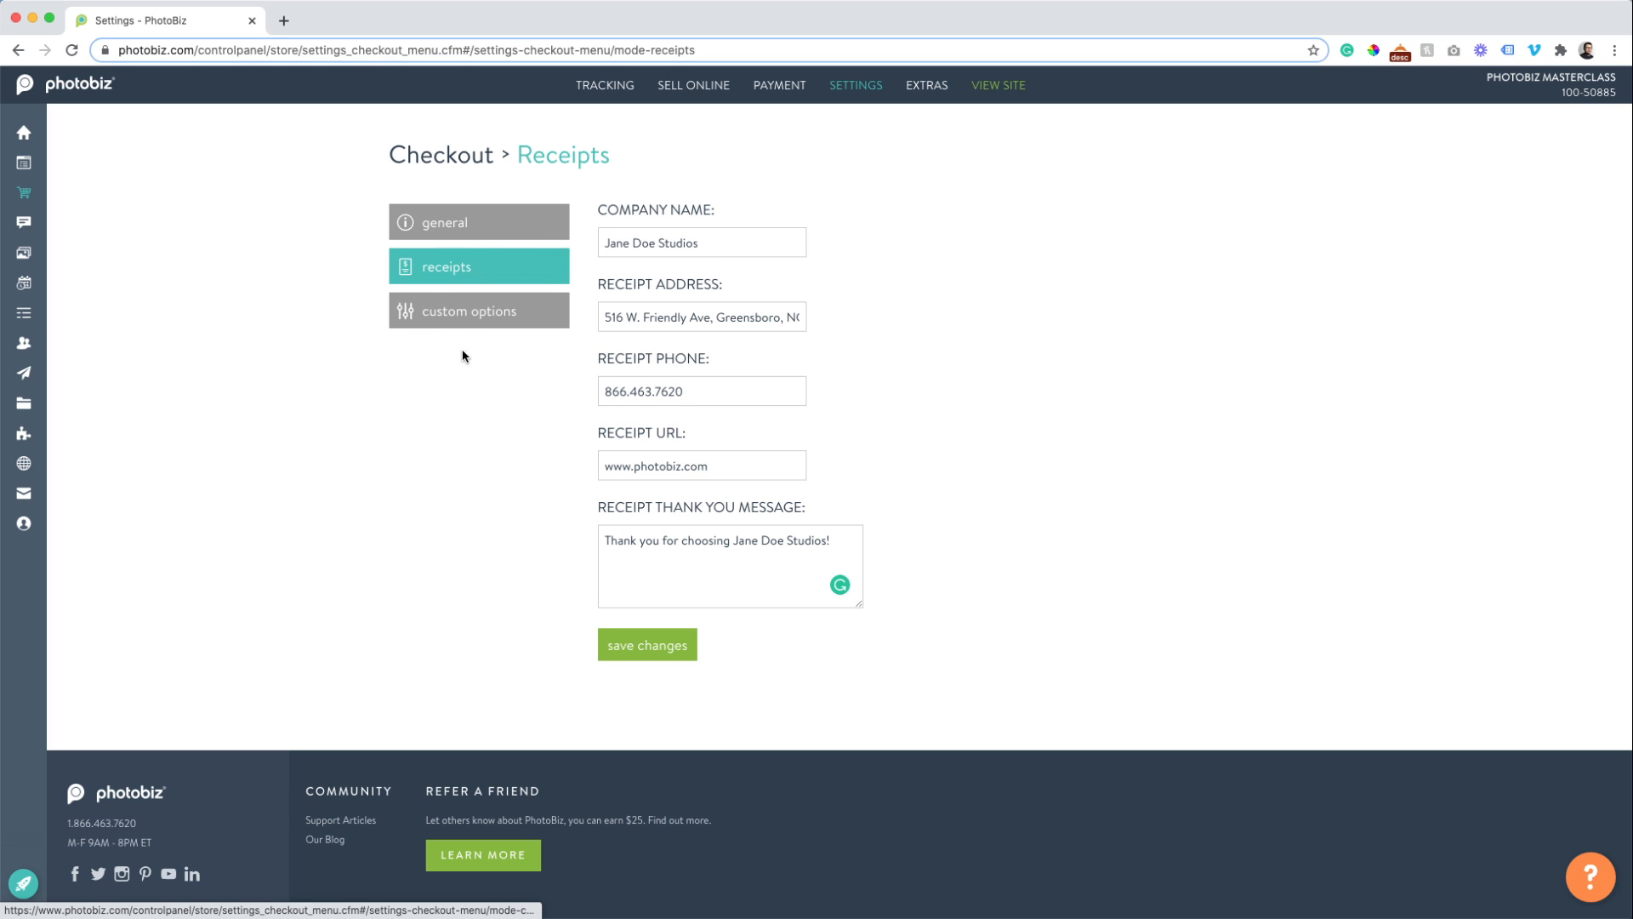
Open Custom Options and try Checkbox and Paragraph in the Field Type dropdown.
{"action": "left_click", "coordinate": [459, 324]}
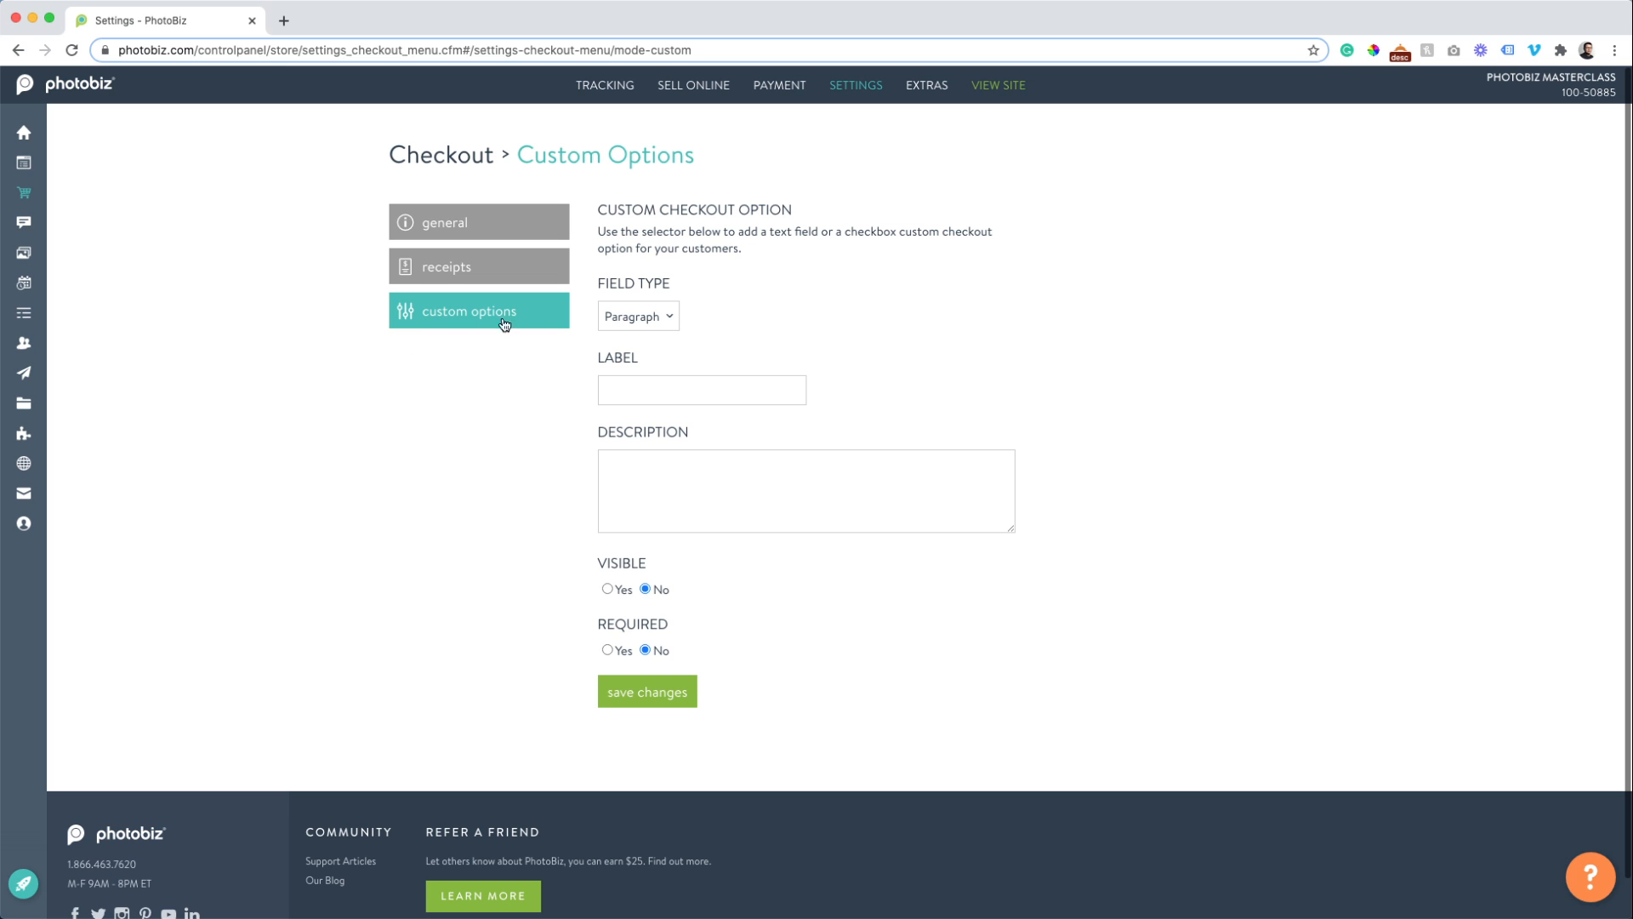
{"action": "left_click", "coordinate": [643, 317]}
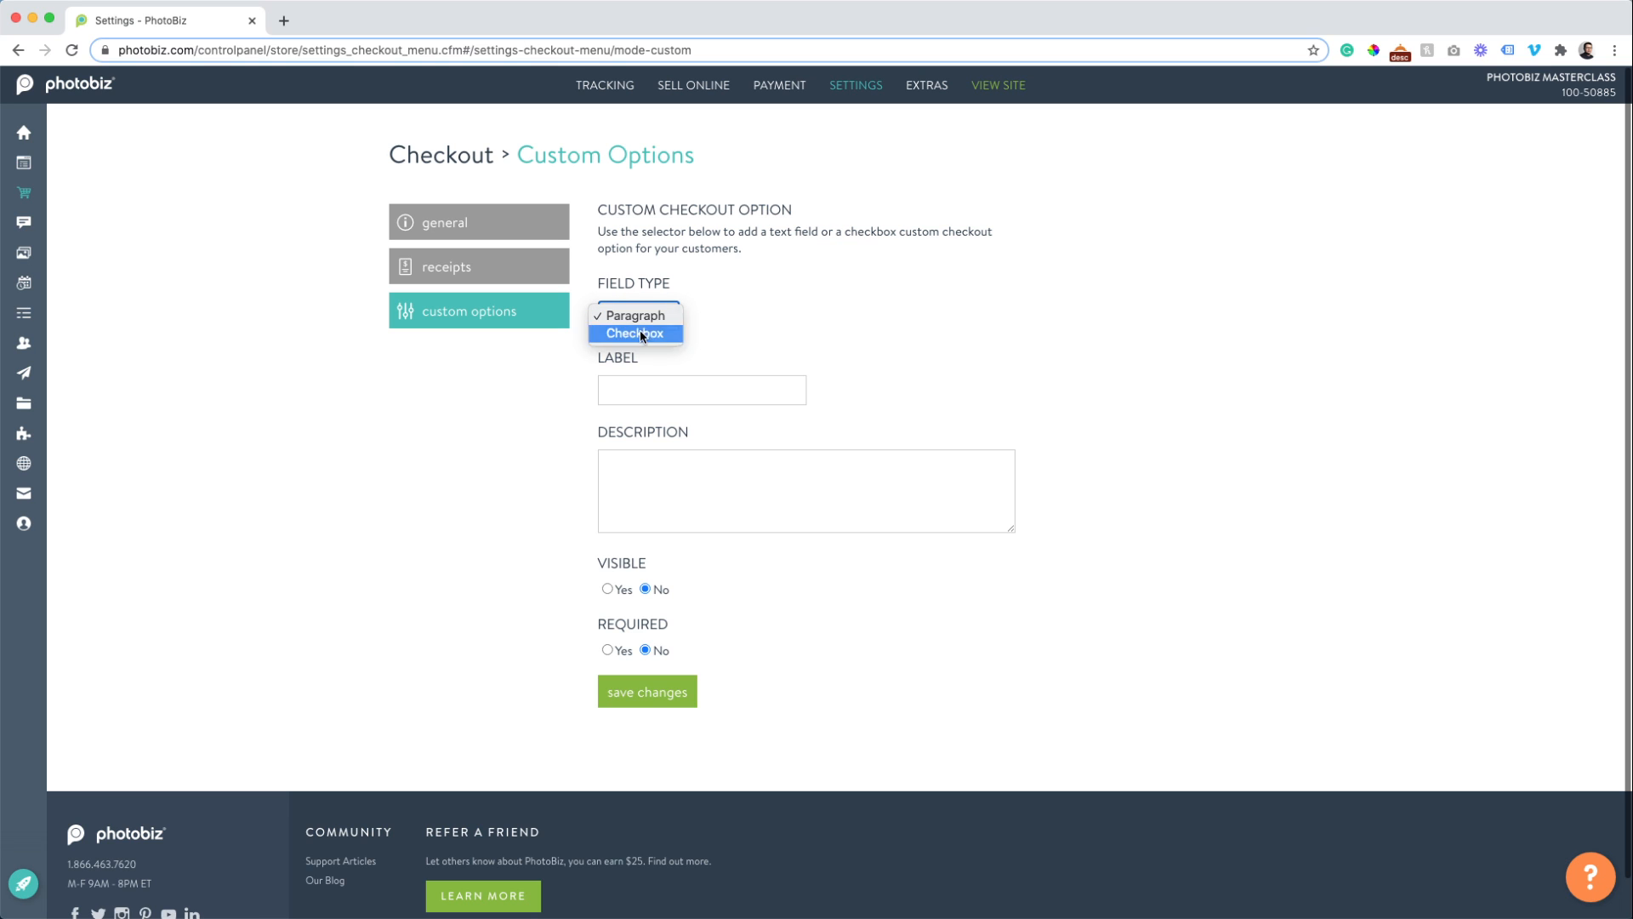
{"action": "left_click", "coordinate": [644, 333]}
{"action": "left_click", "coordinate": [636, 316]}
{"action": "left_click", "coordinate": [473, 389]}
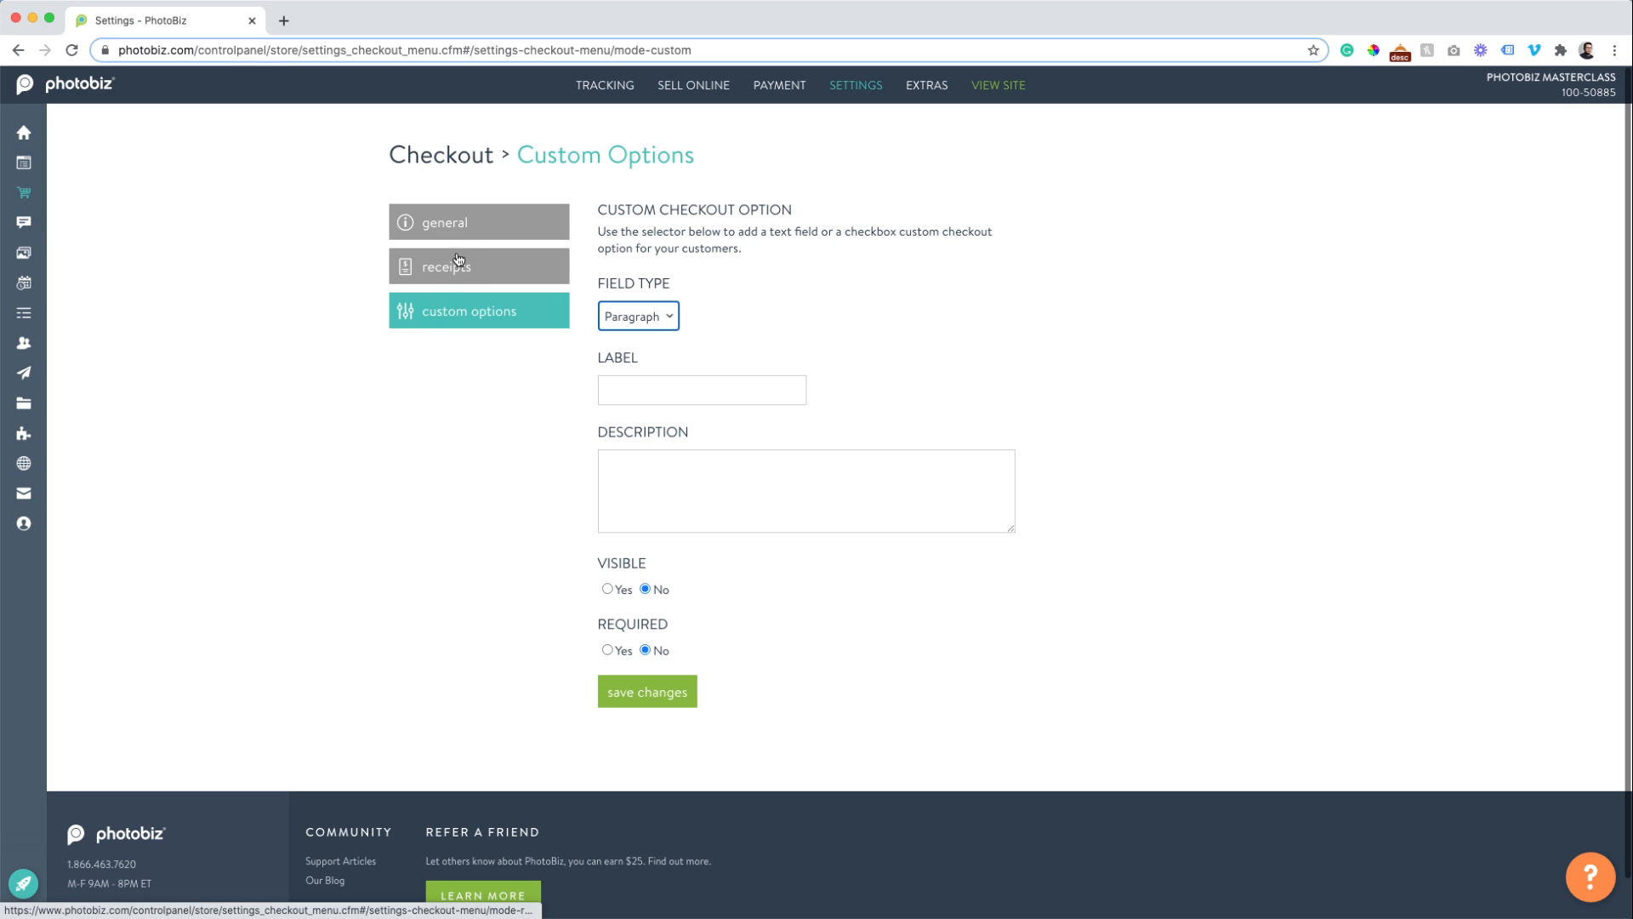
{"action": "mouse_move", "coordinate": [870, 97]}
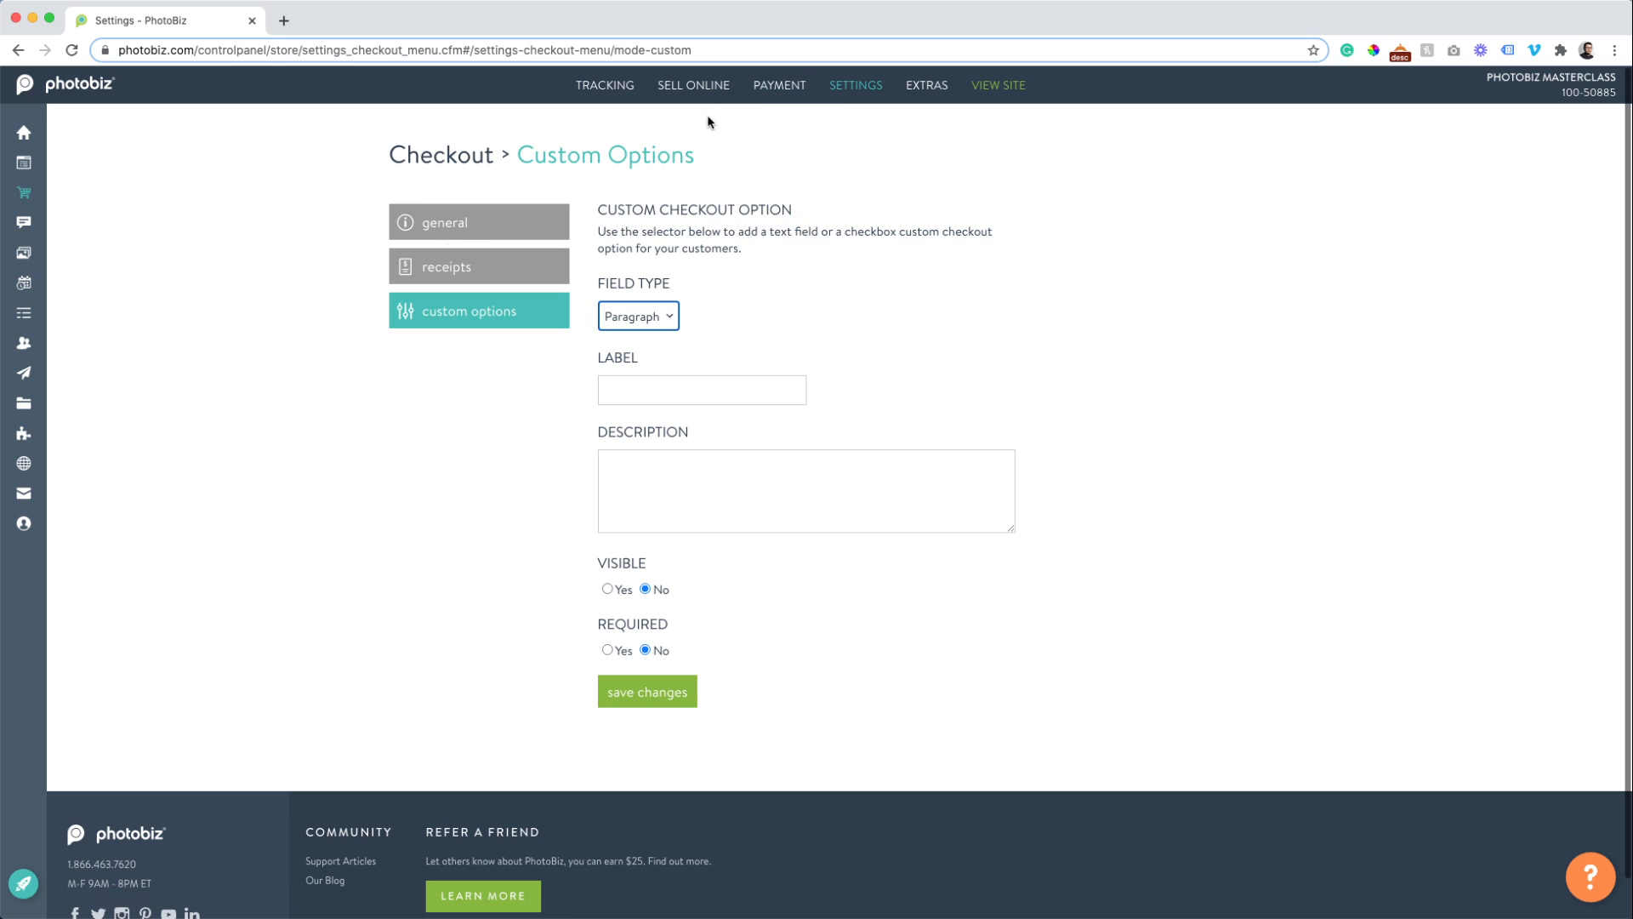
{"action": "mouse_move", "coordinate": [694, 94]}
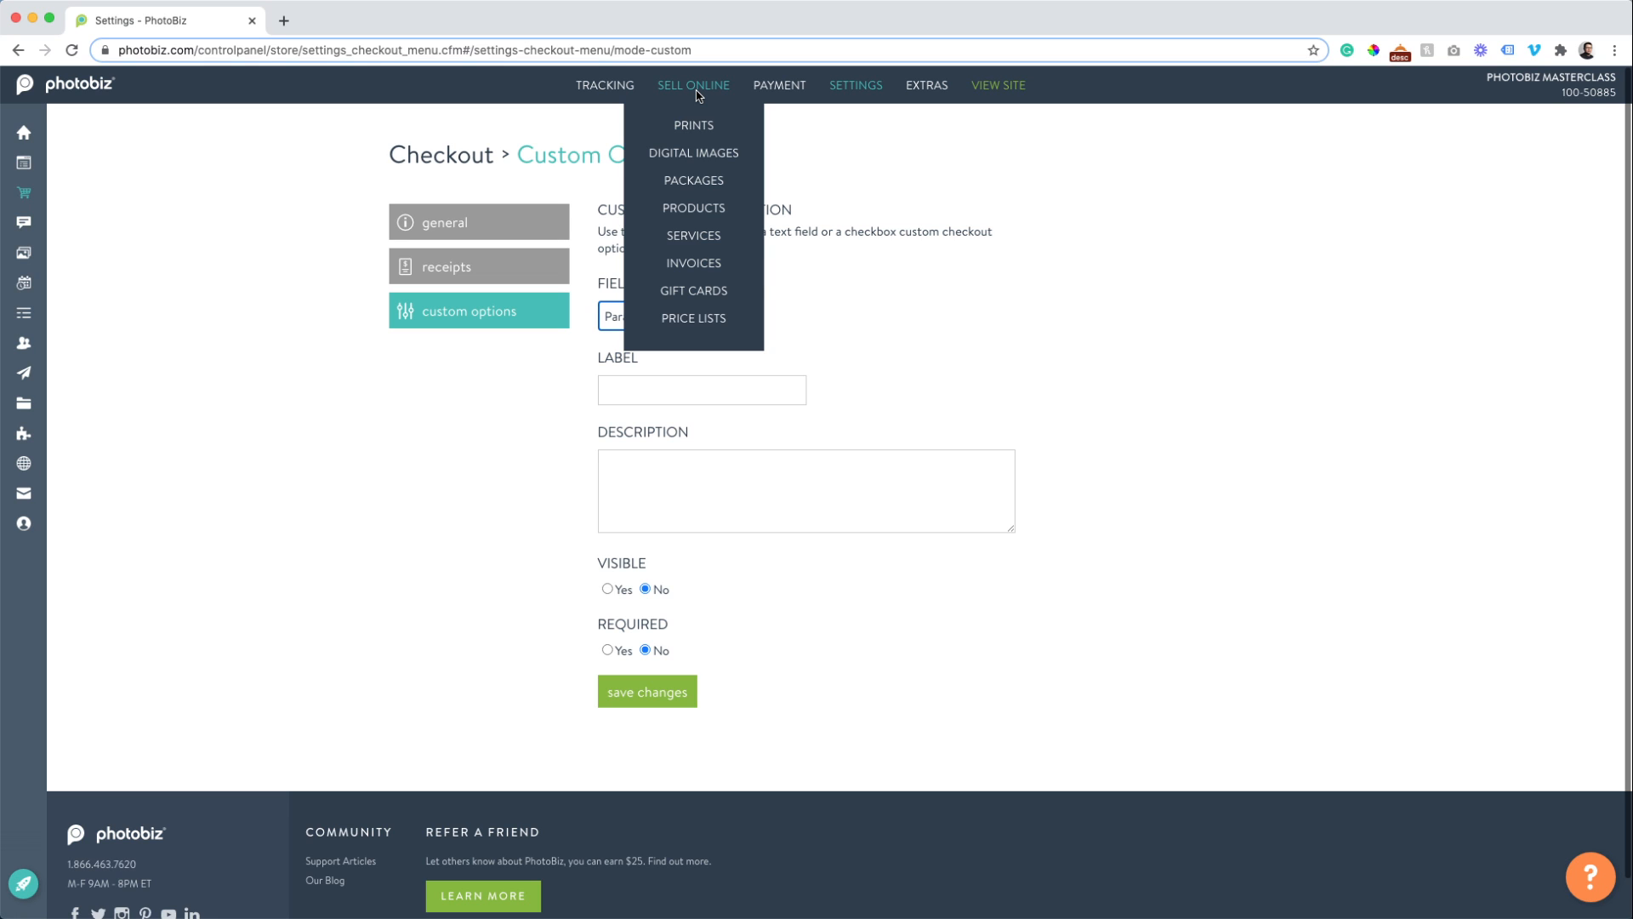
From the Prints page, add an 8 x 10 print size at 50.00 and return to the Print Sizes list.
{"action": "left_click", "coordinate": [694, 125]}
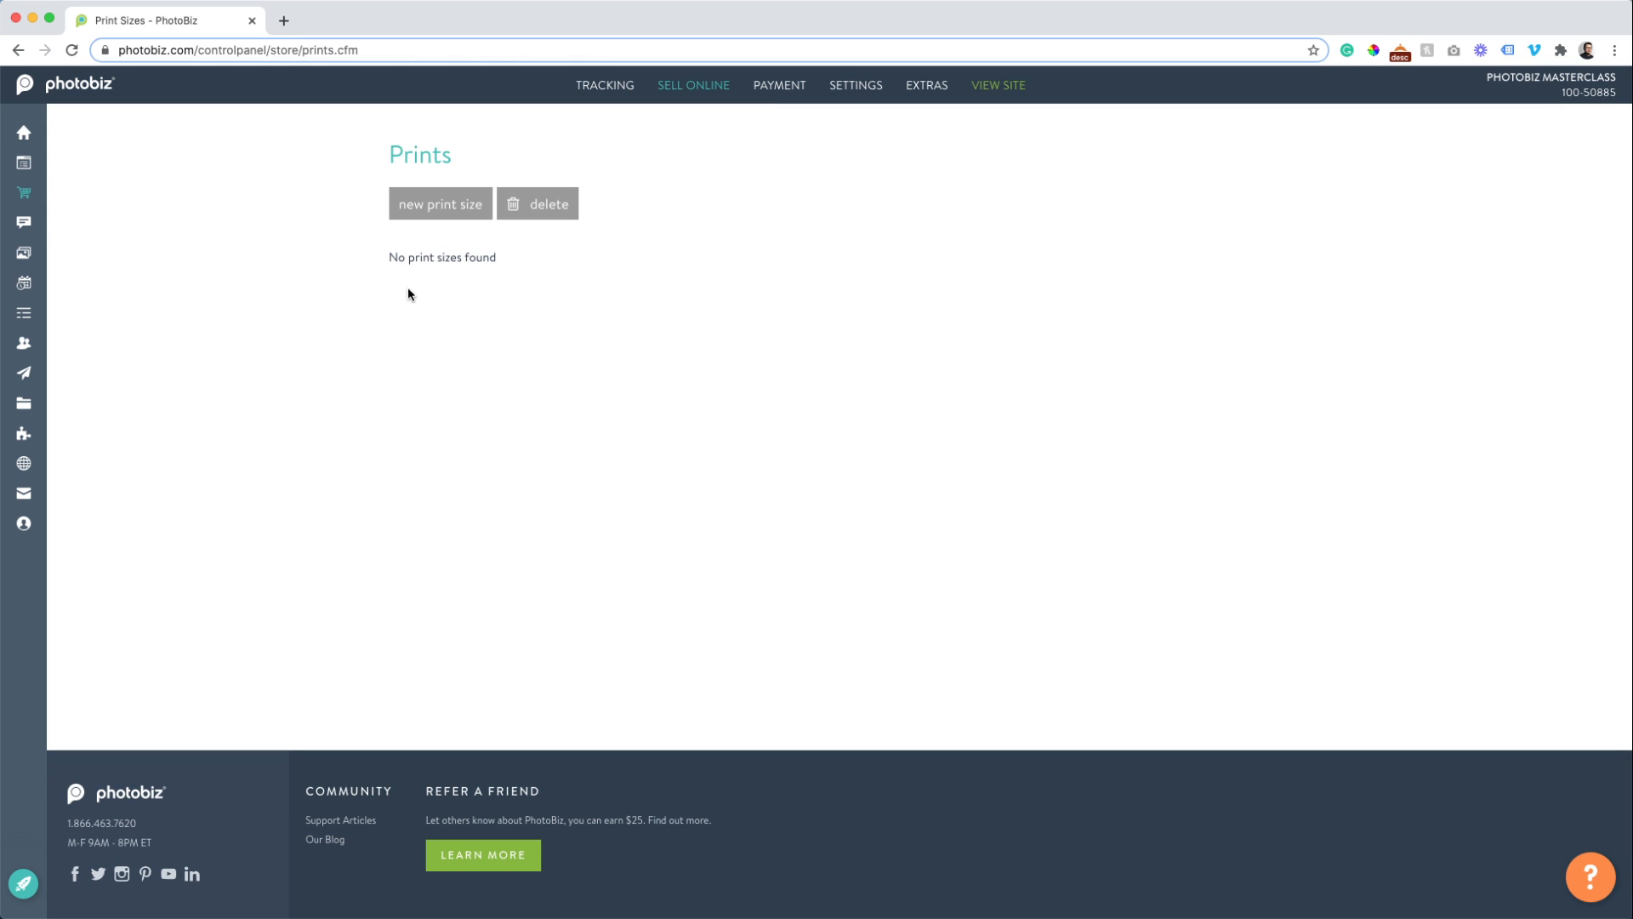
{"action": "left_click", "coordinate": [439, 213]}
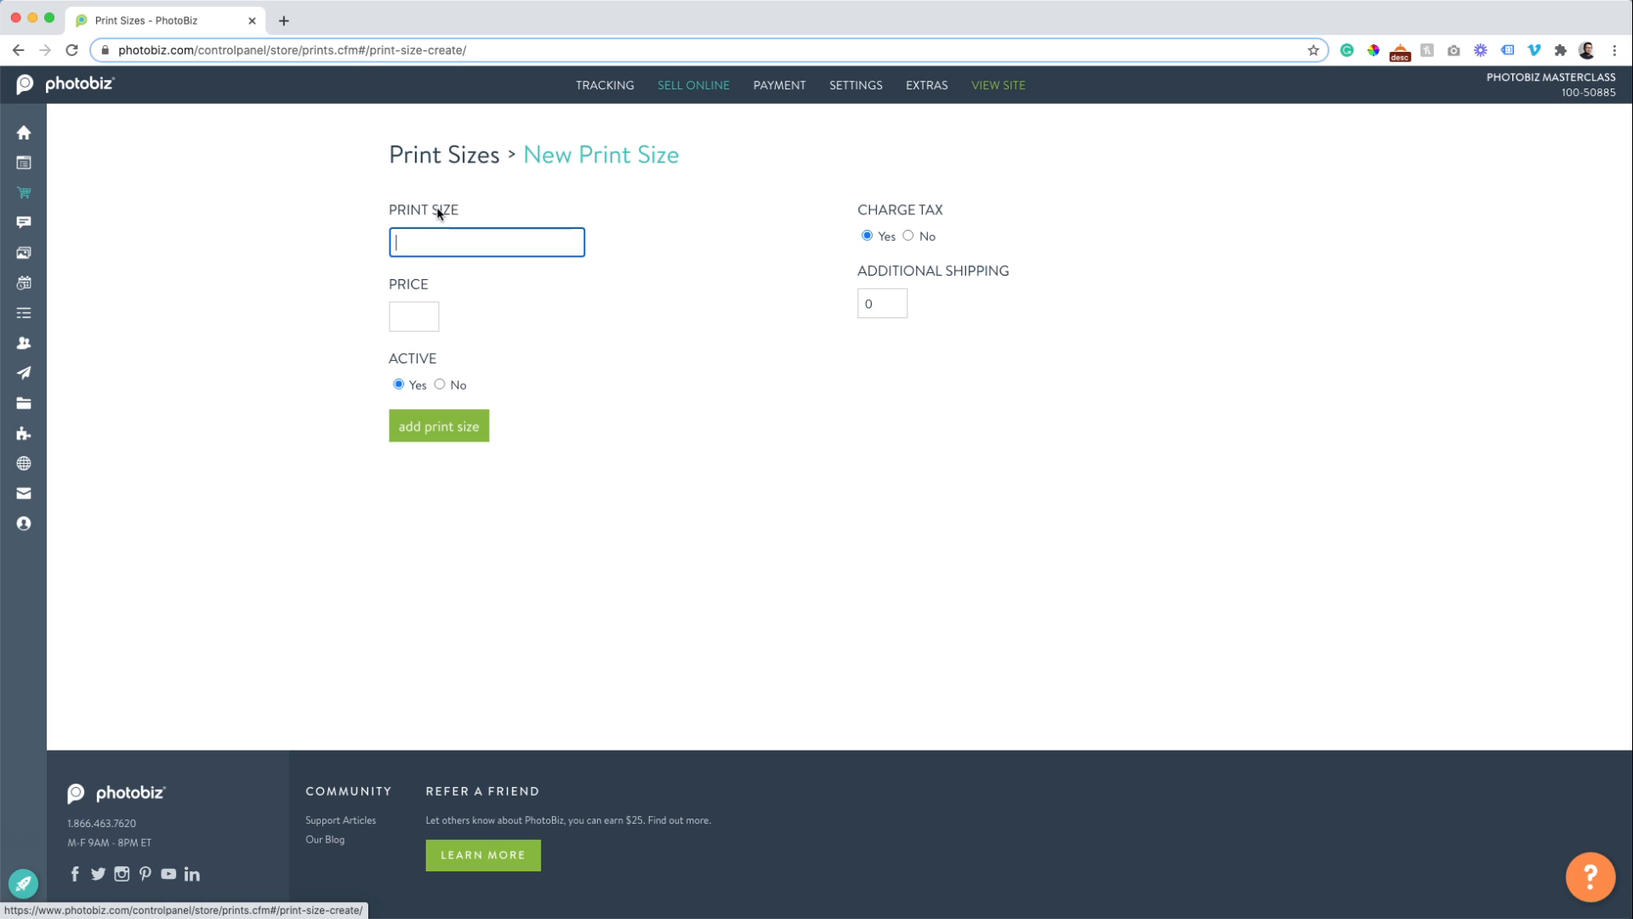
{"action": "left_click", "coordinate": [432, 244]}
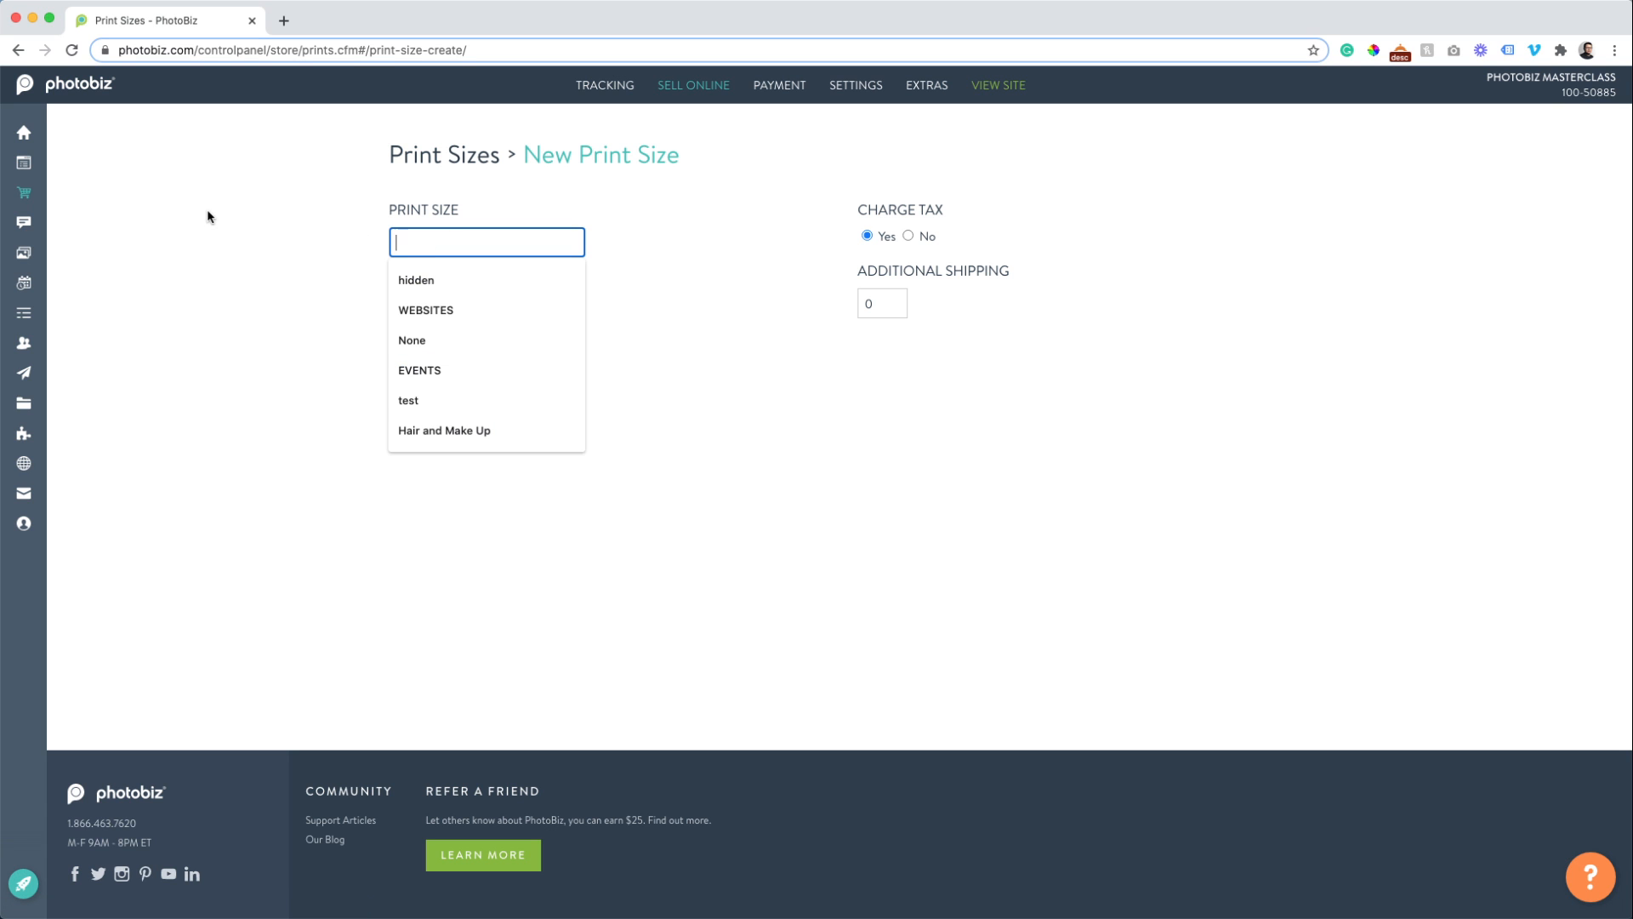
{"action": "type", "text": "8 x 10"}
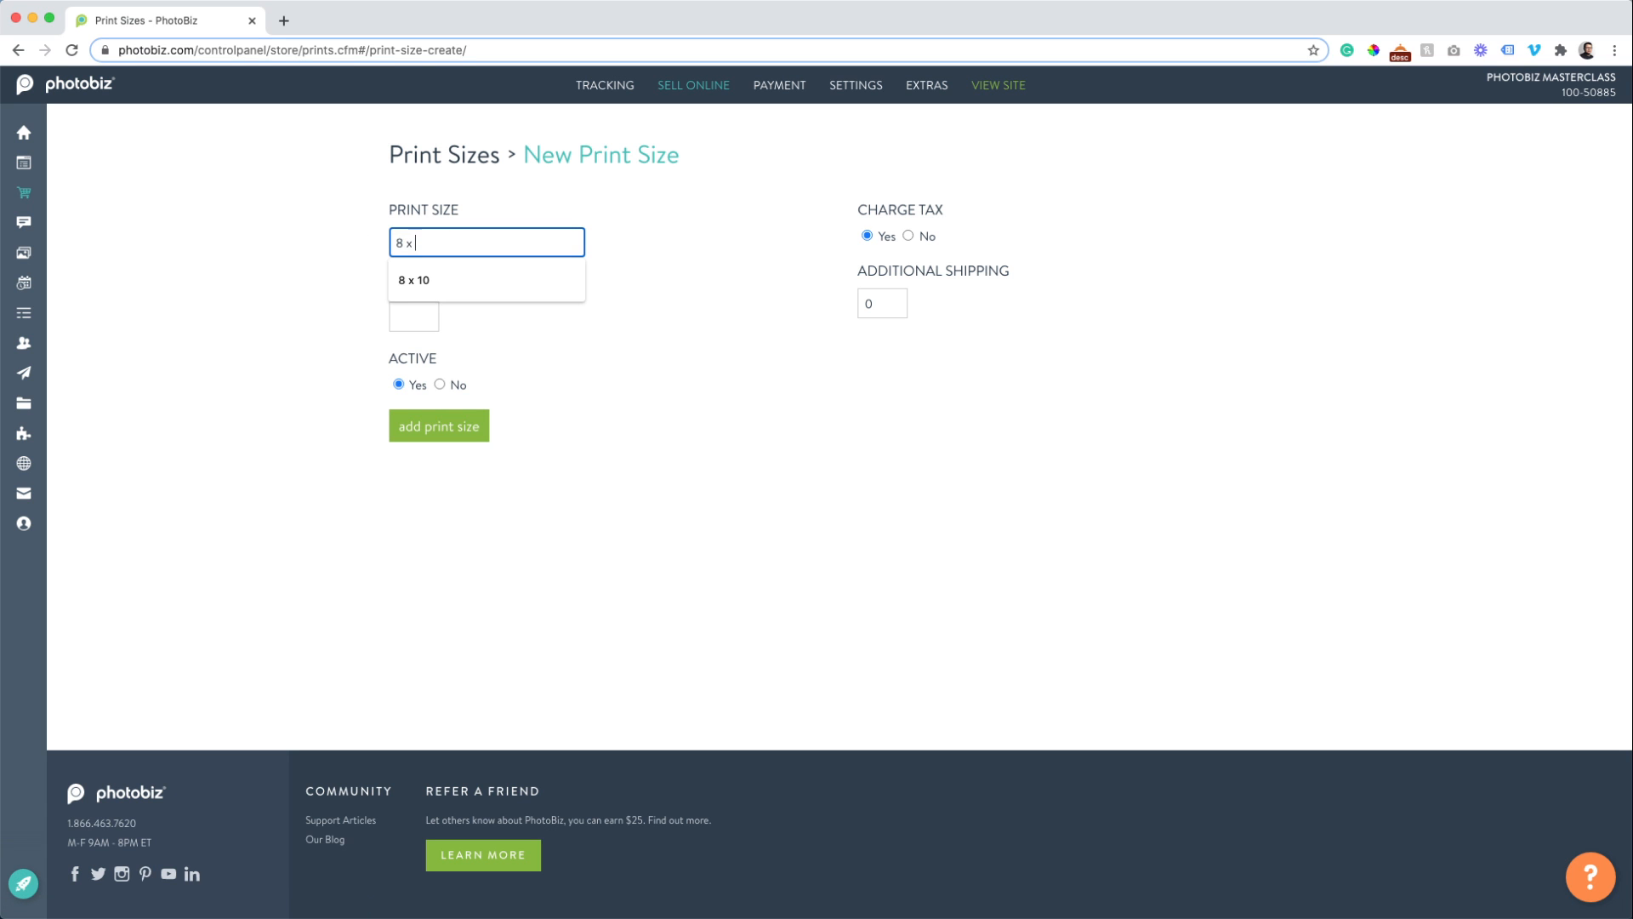
{"action": "key", "text": "Tab"}
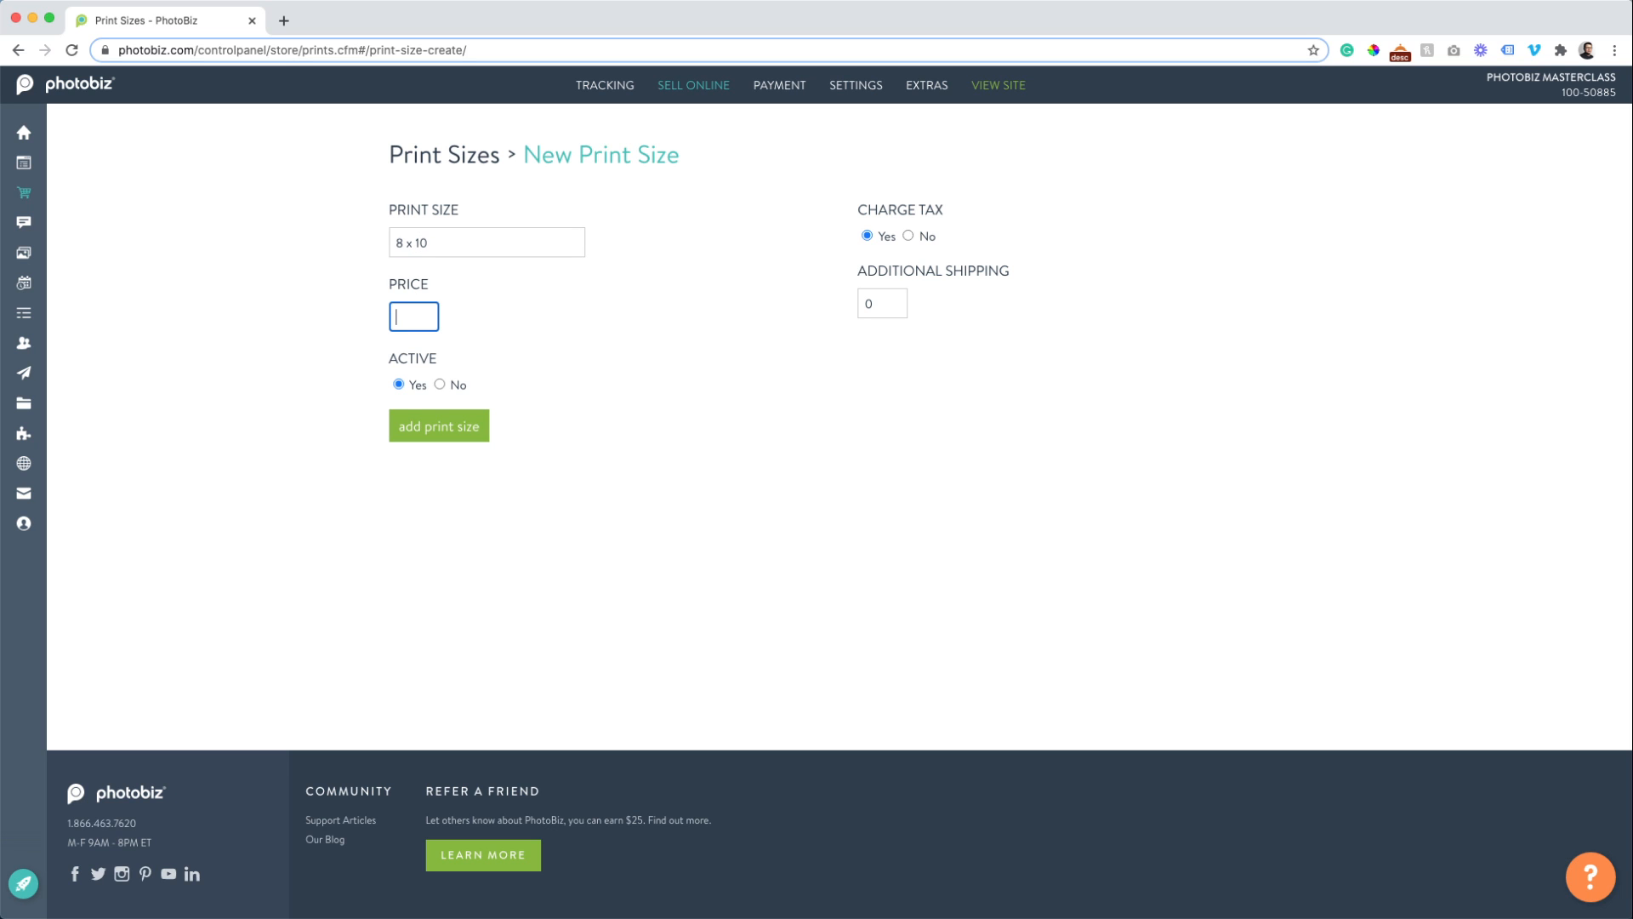
{"action": "type", "text": "50"}
{"action": "left_click", "coordinate": [241, 203]}
{"action": "left_click", "coordinate": [432, 441]}
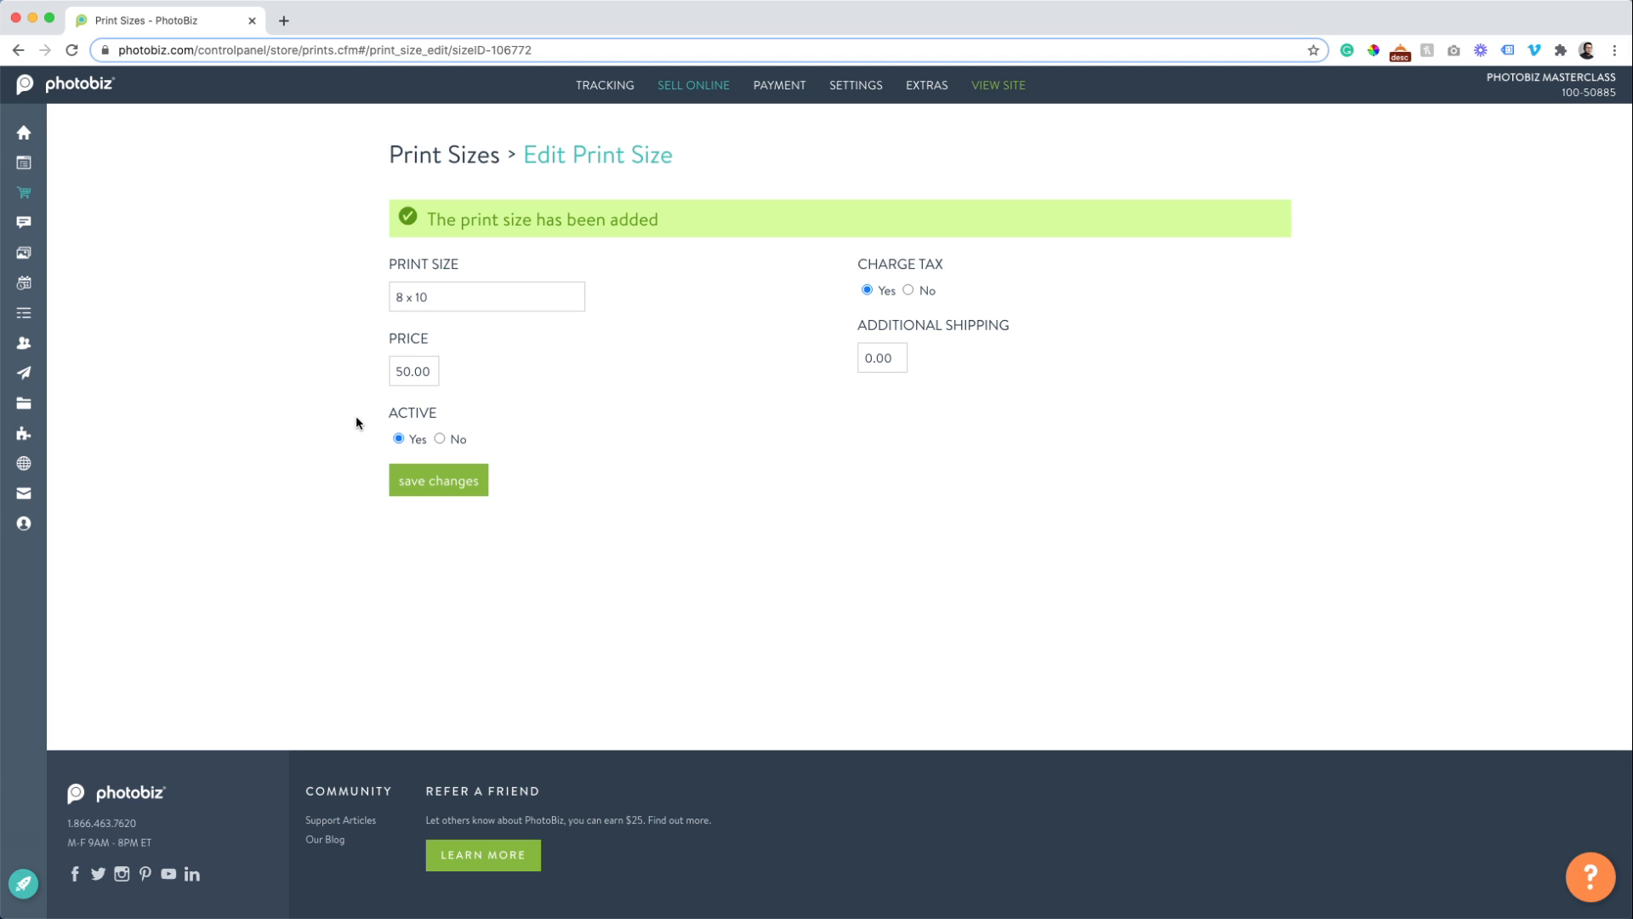
{"action": "left_click", "coordinate": [428, 161]}
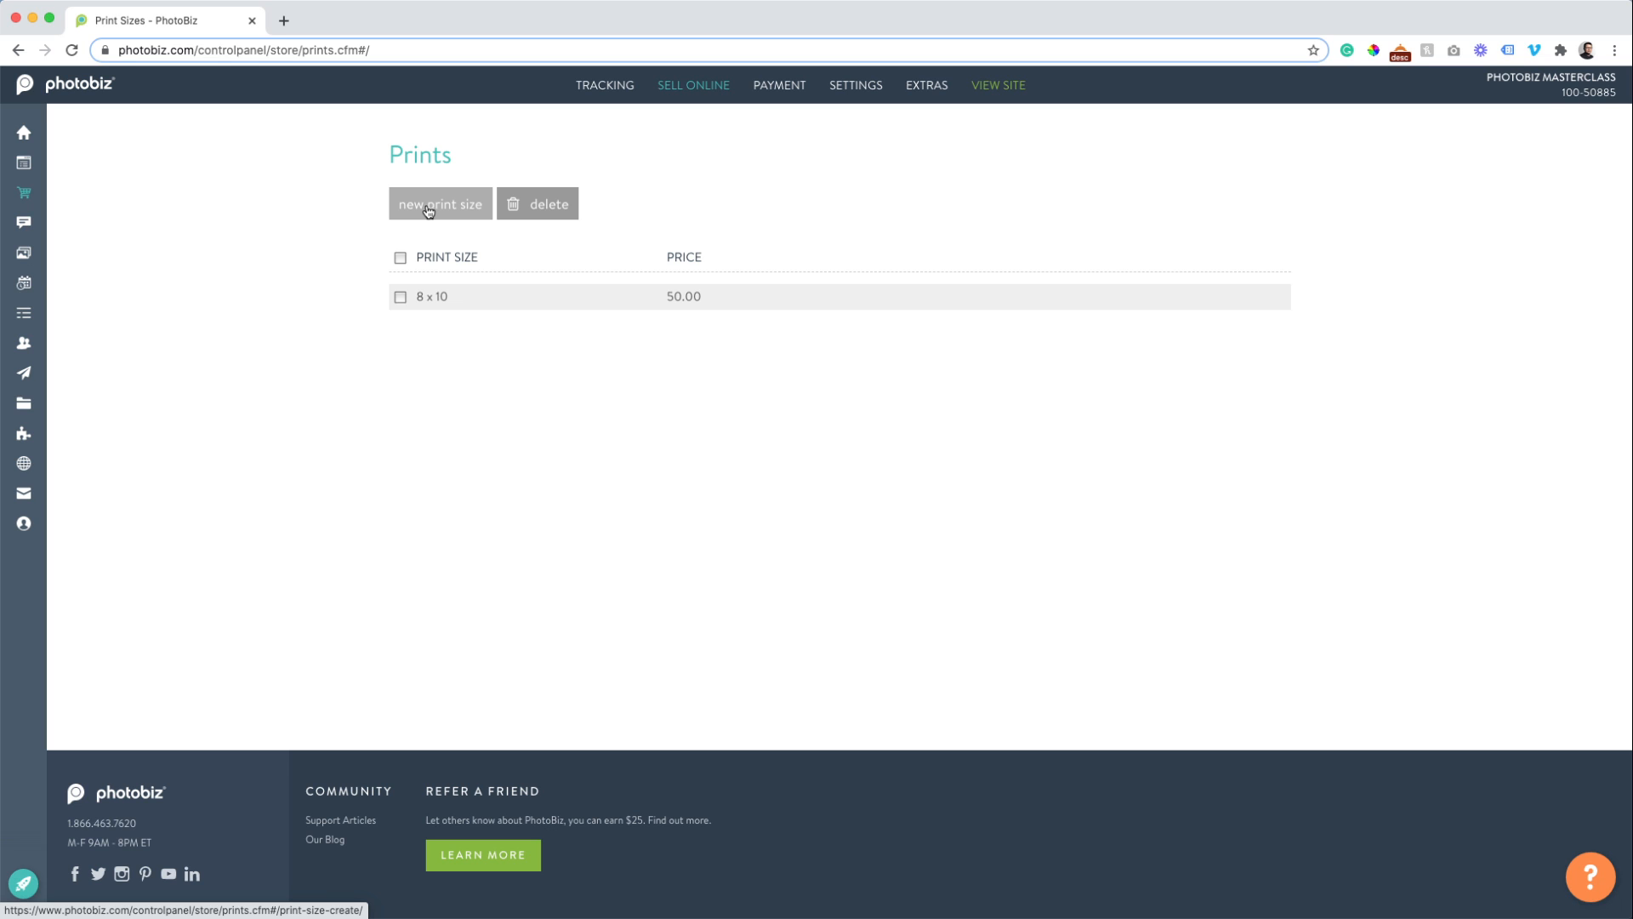
Create another 8 x 10 print size priced at 40.00, then go back to Print Sizes.
{"action": "left_click", "coordinate": [429, 212]}
{"action": "type", "text": "8 "}
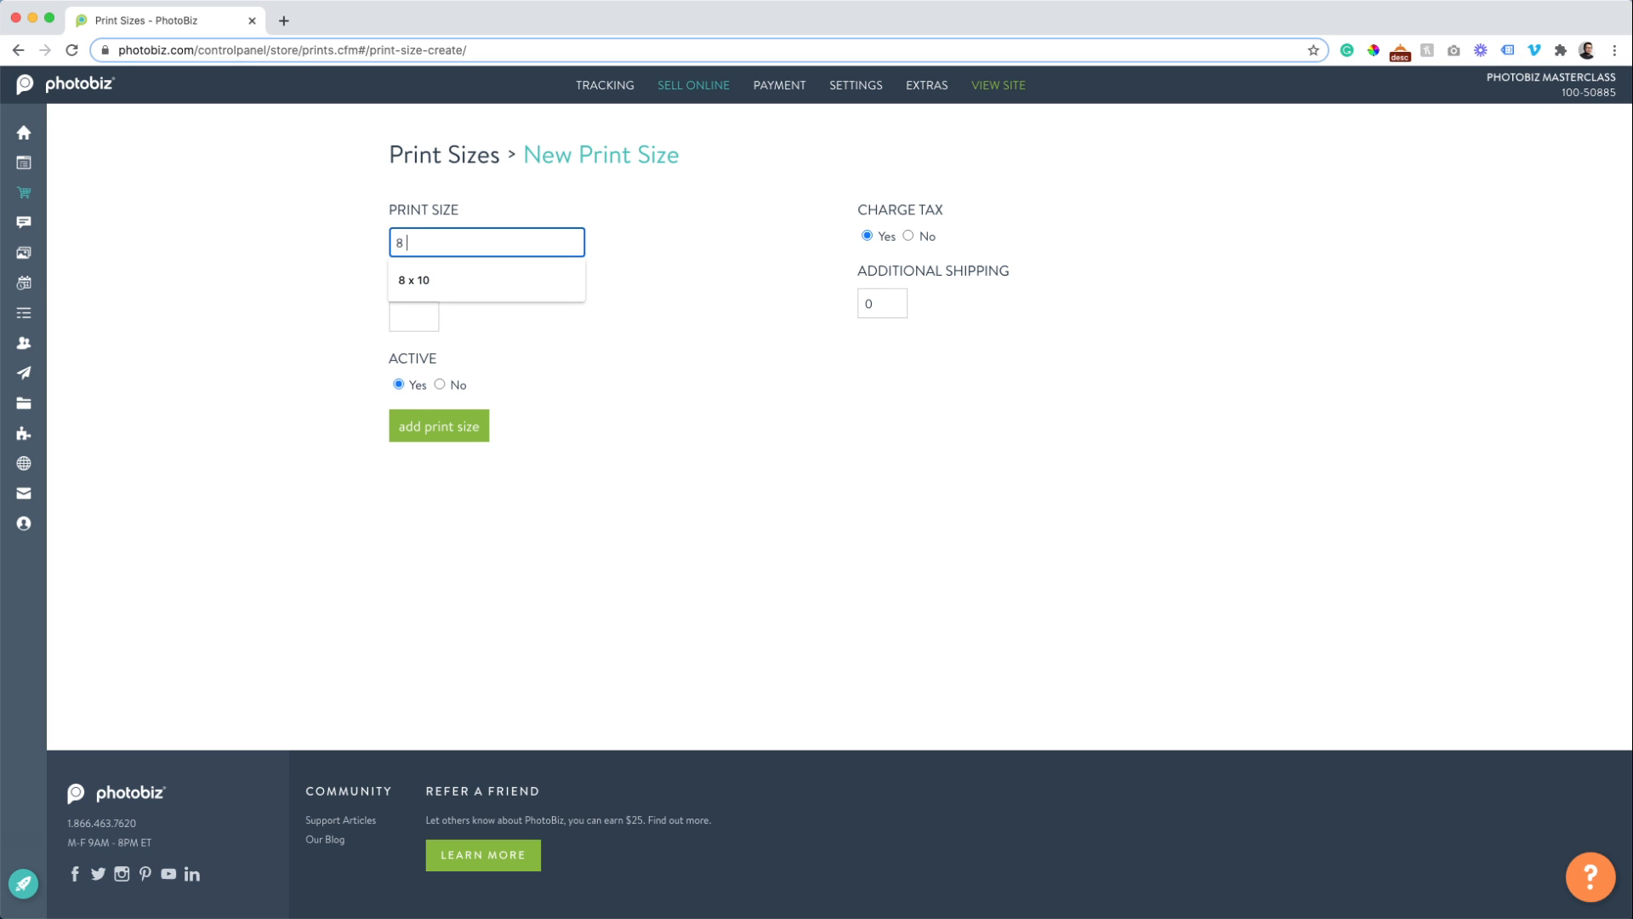
{"action": "type", "text": "x  10"}
{"action": "key", "text": "Tab"}
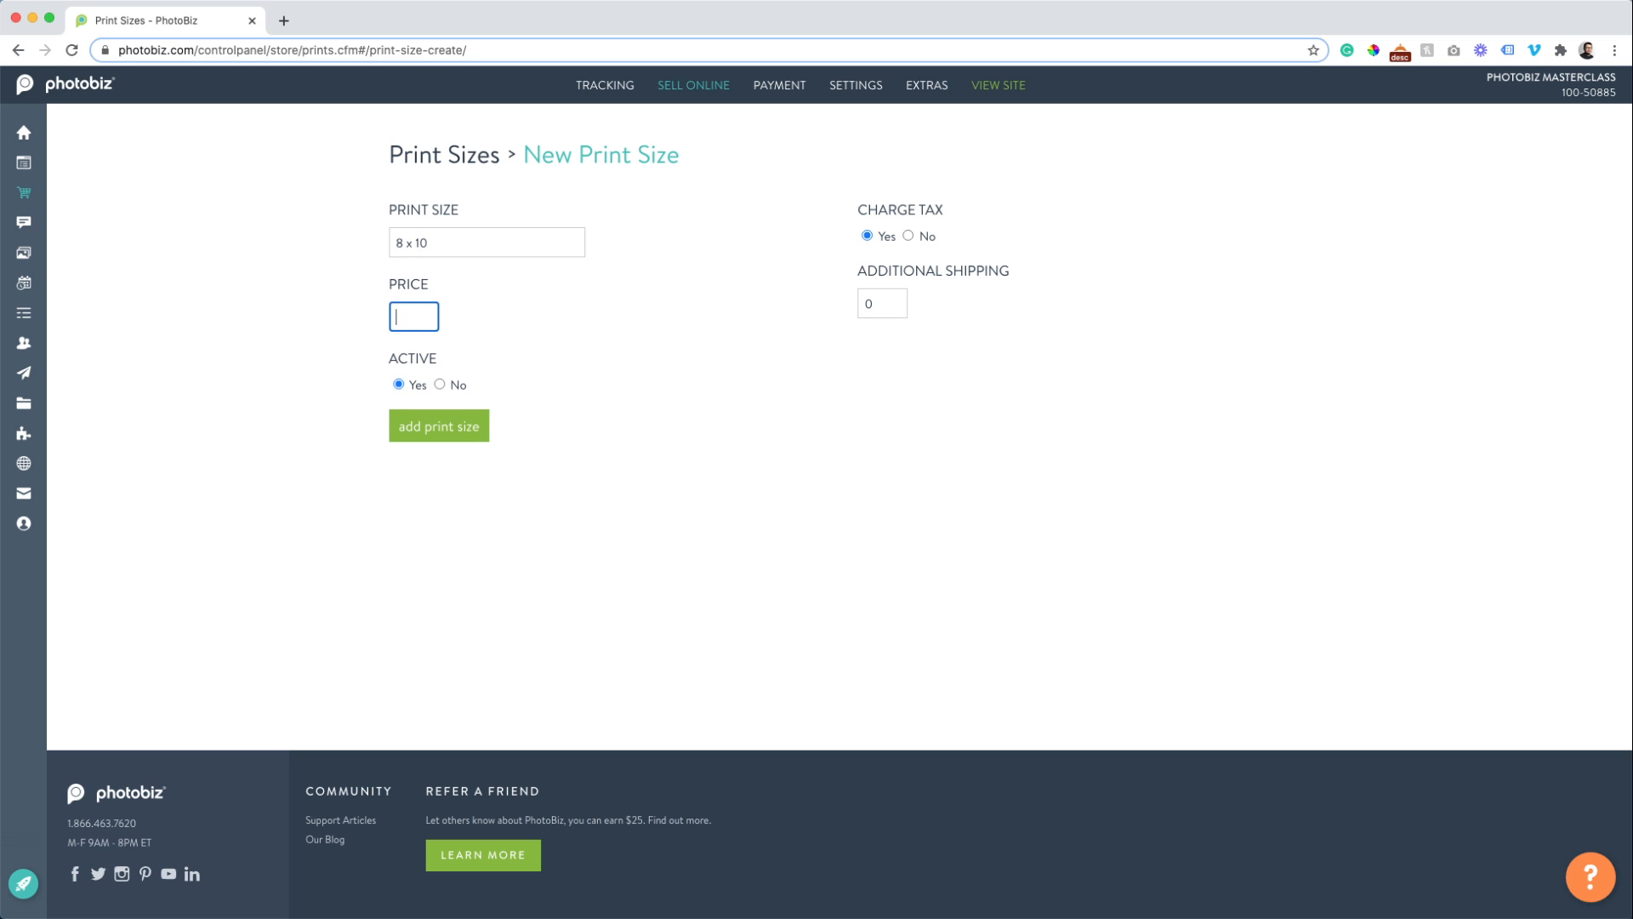
{"action": "type", "text": "40"}
{"action": "left_click", "coordinate": [441, 433]}
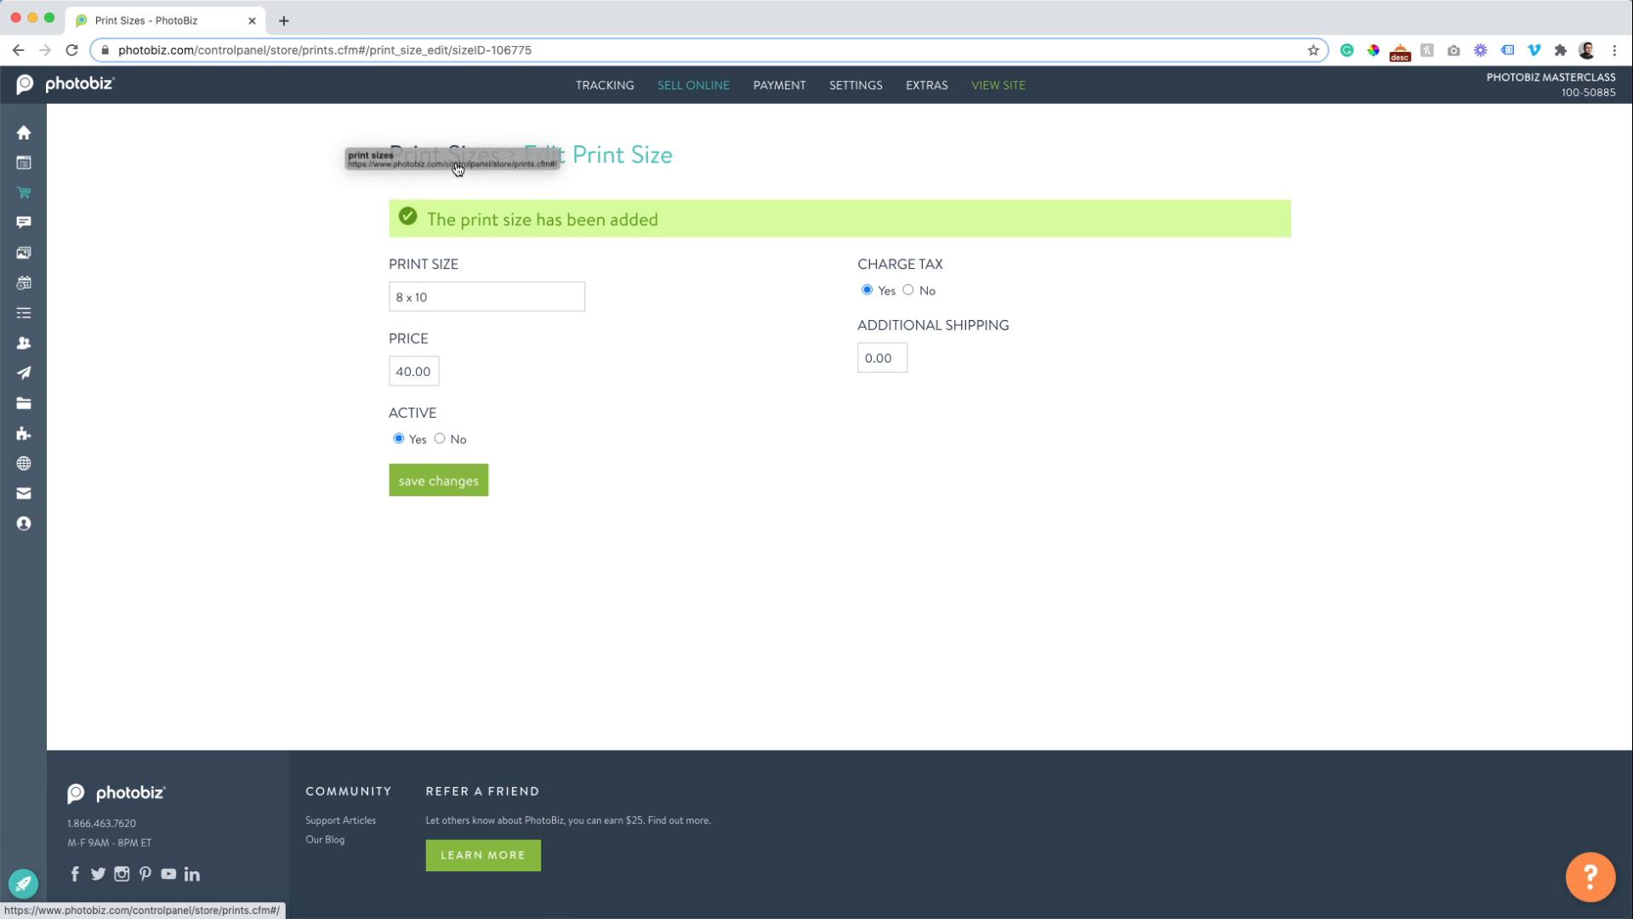
{"action": "left_click", "coordinate": [453, 155]}
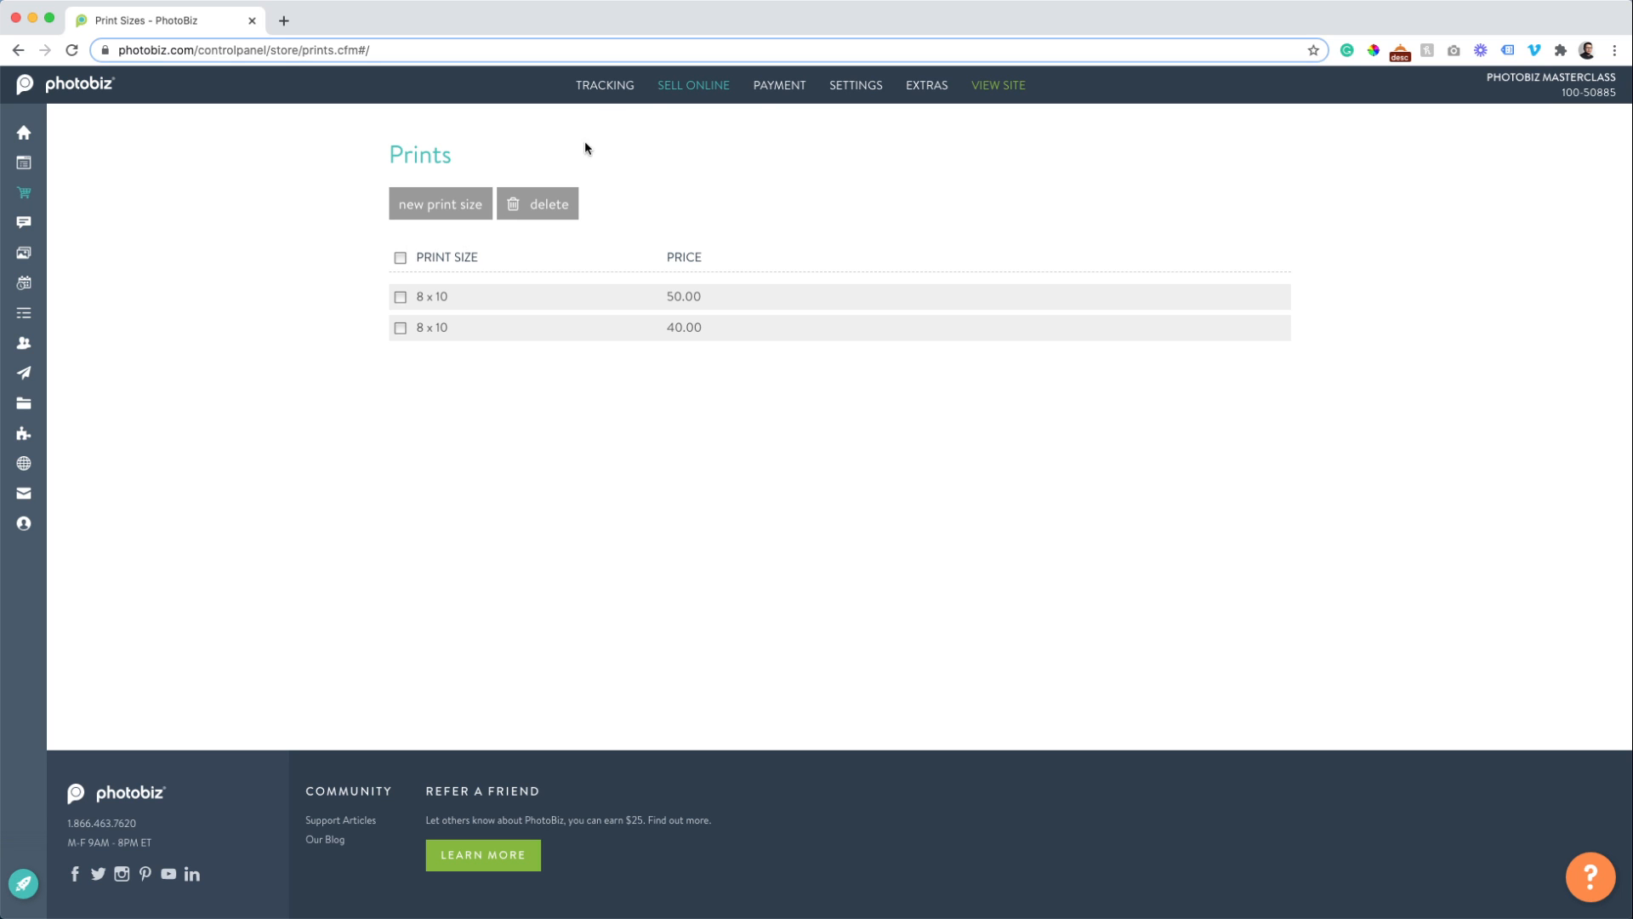
Go to Sell Online > Digital Images and start a new image.
{"action": "mouse_move", "coordinate": [691, 85]}
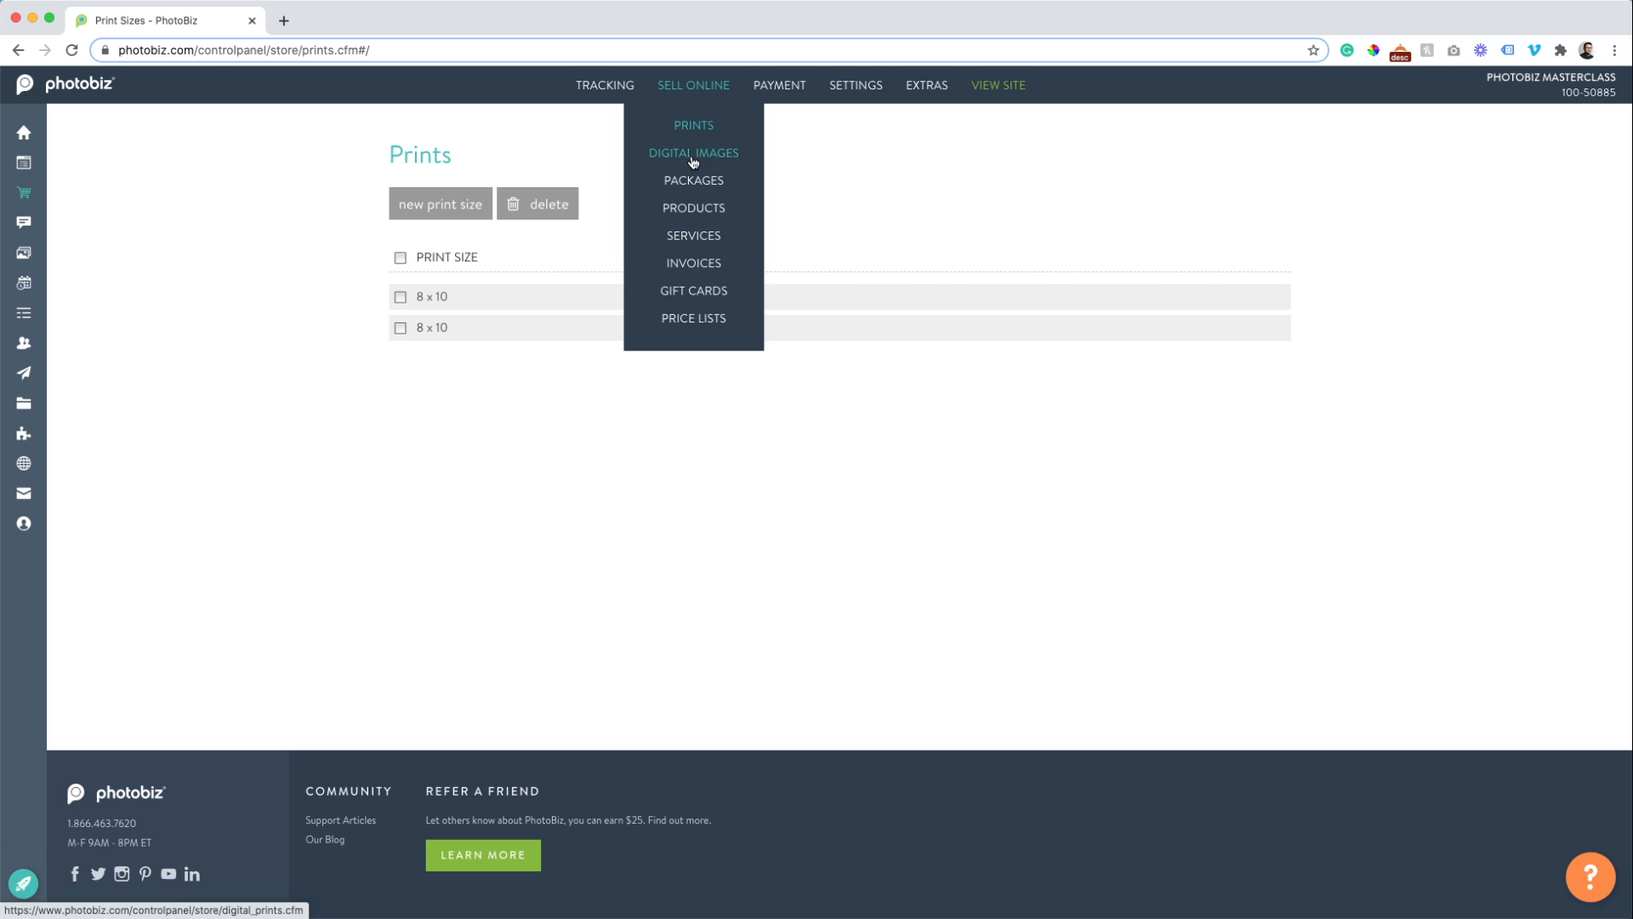
{"action": "left_click", "coordinate": [693, 161]}
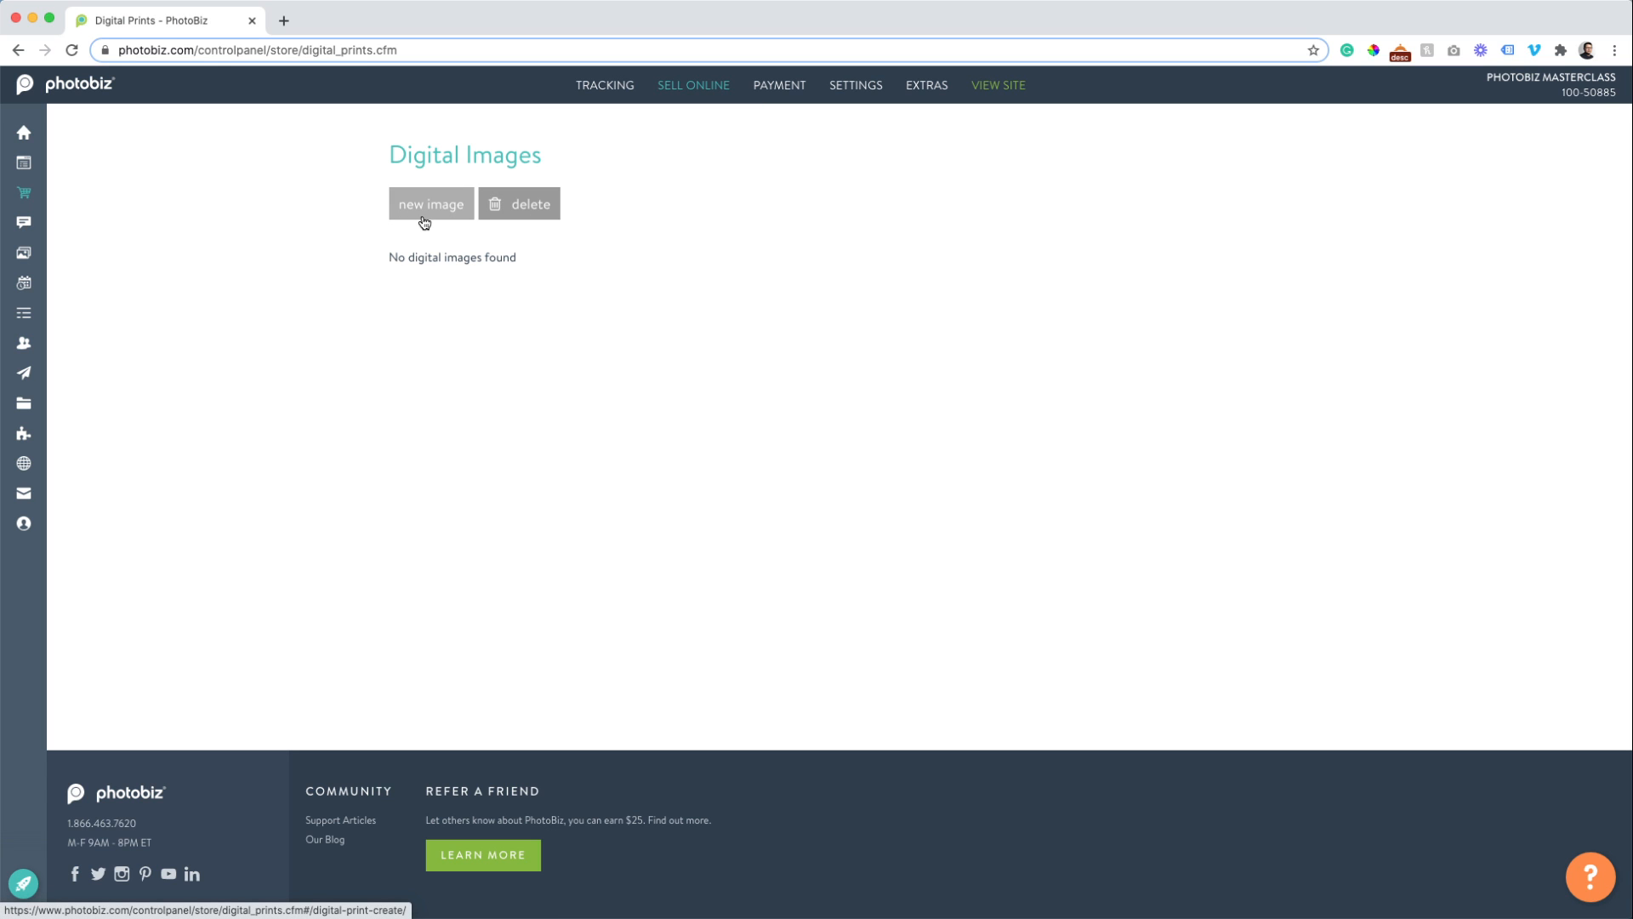
{"action": "left_click", "coordinate": [424, 223]}
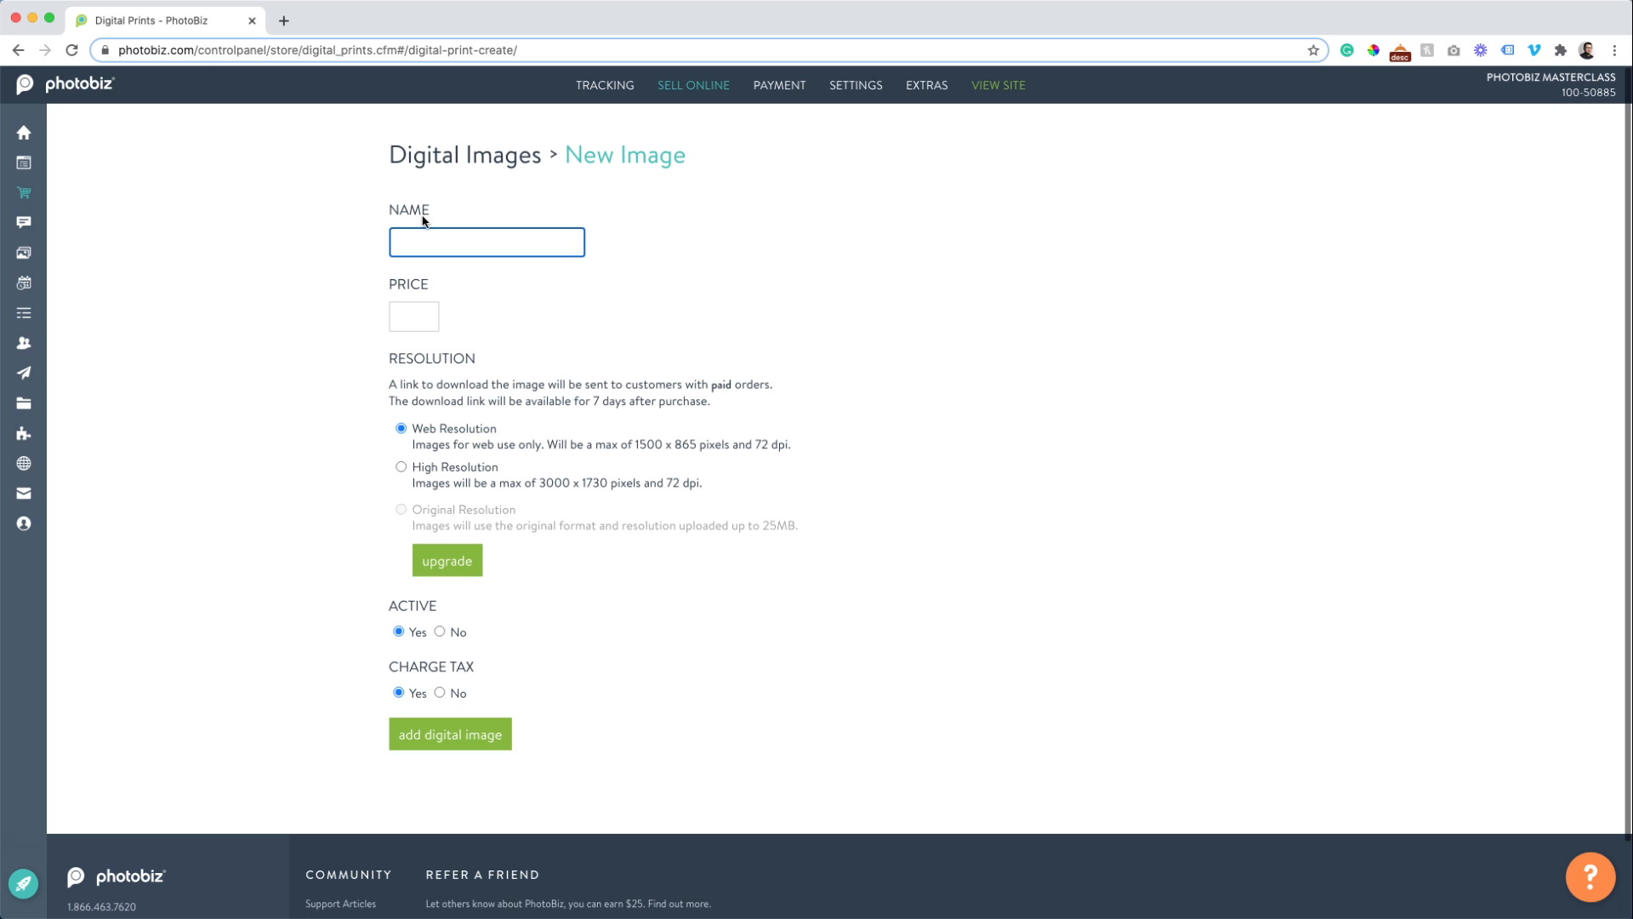
Save a digital image named 'Web Resolution' priced at 40.00 and return to the Digital Images list.
{"action": "type", "text": "Web Resol"}
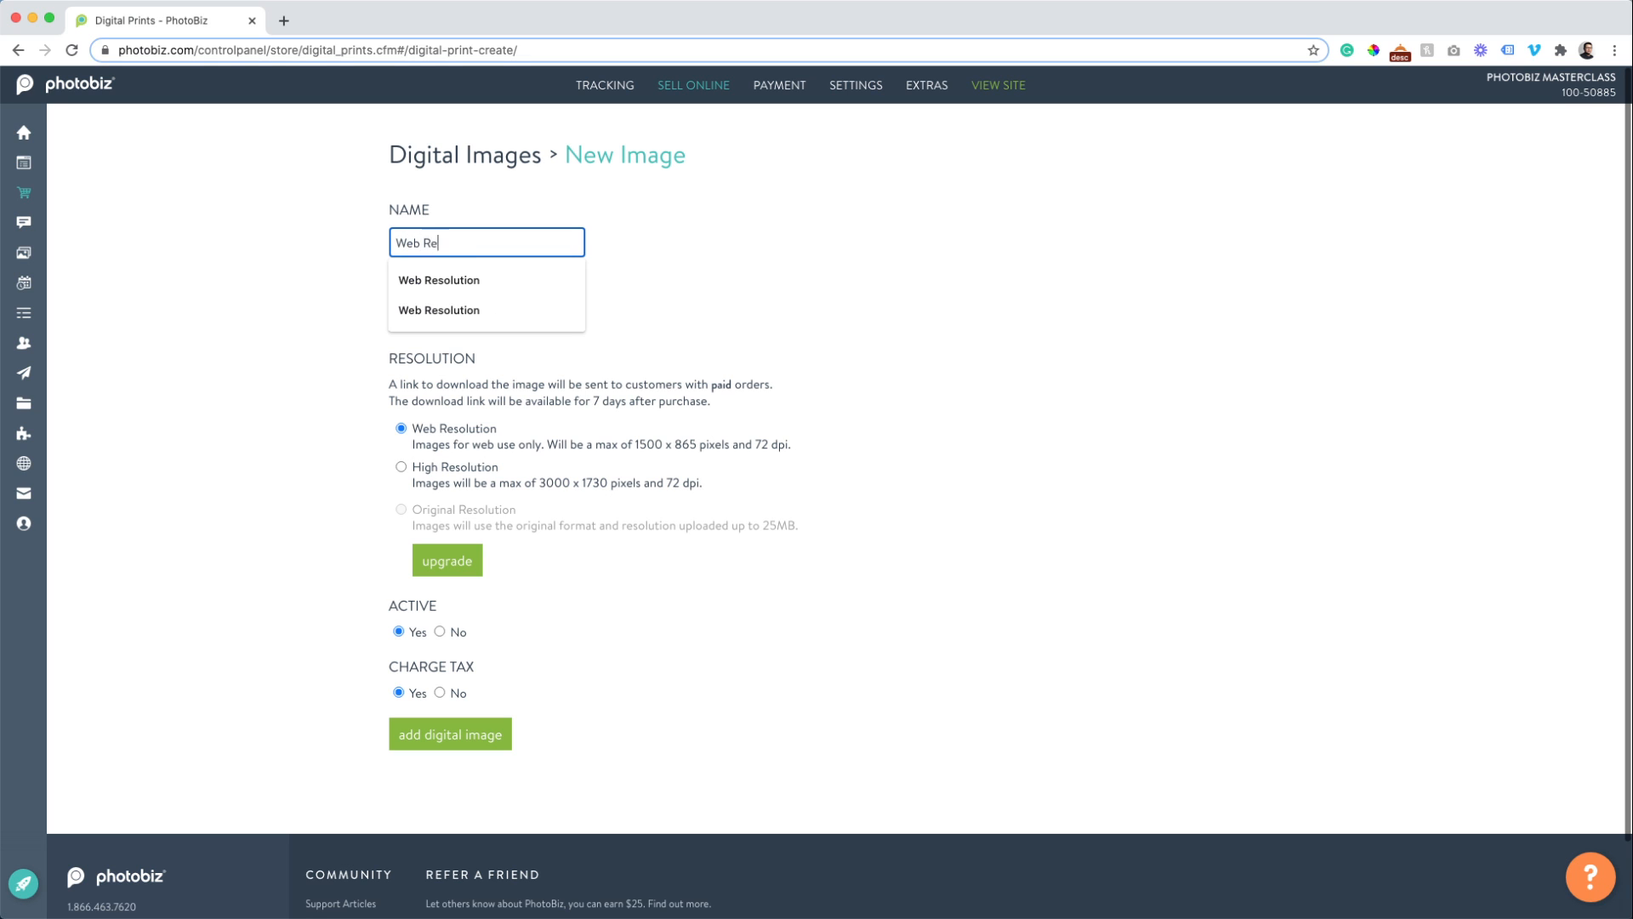
{"action": "key", "text": "Down"}
{"action": "key", "text": "Return"}
{"action": "key", "text": "Tab"}
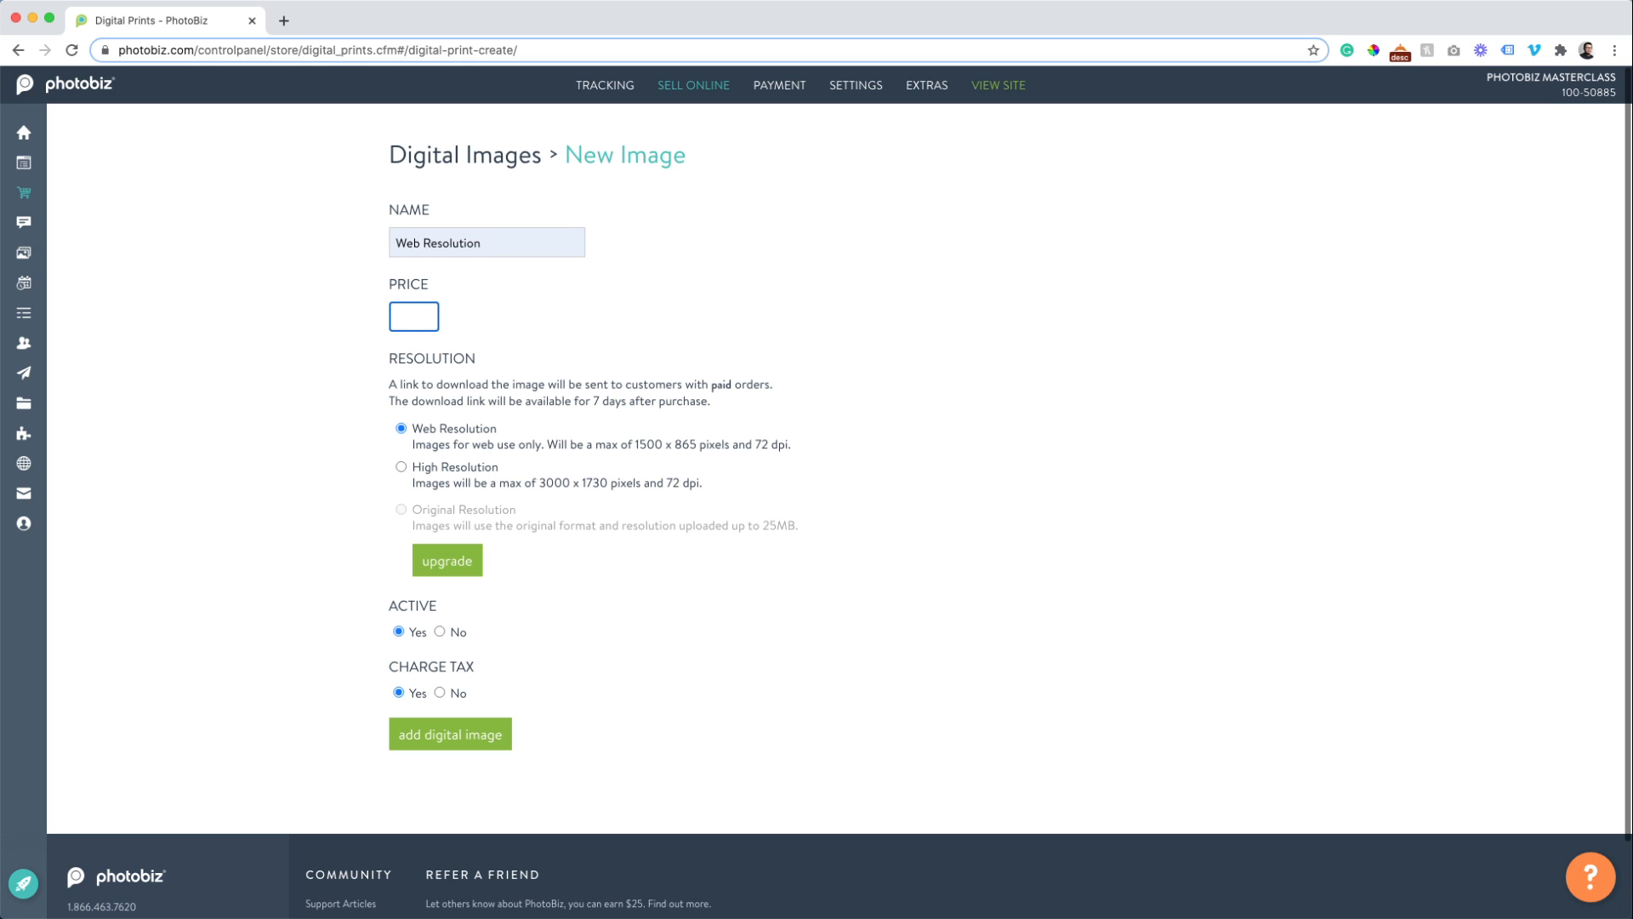
{"action": "type", "text": "40"}
{"action": "left_click", "coordinate": [438, 737]}
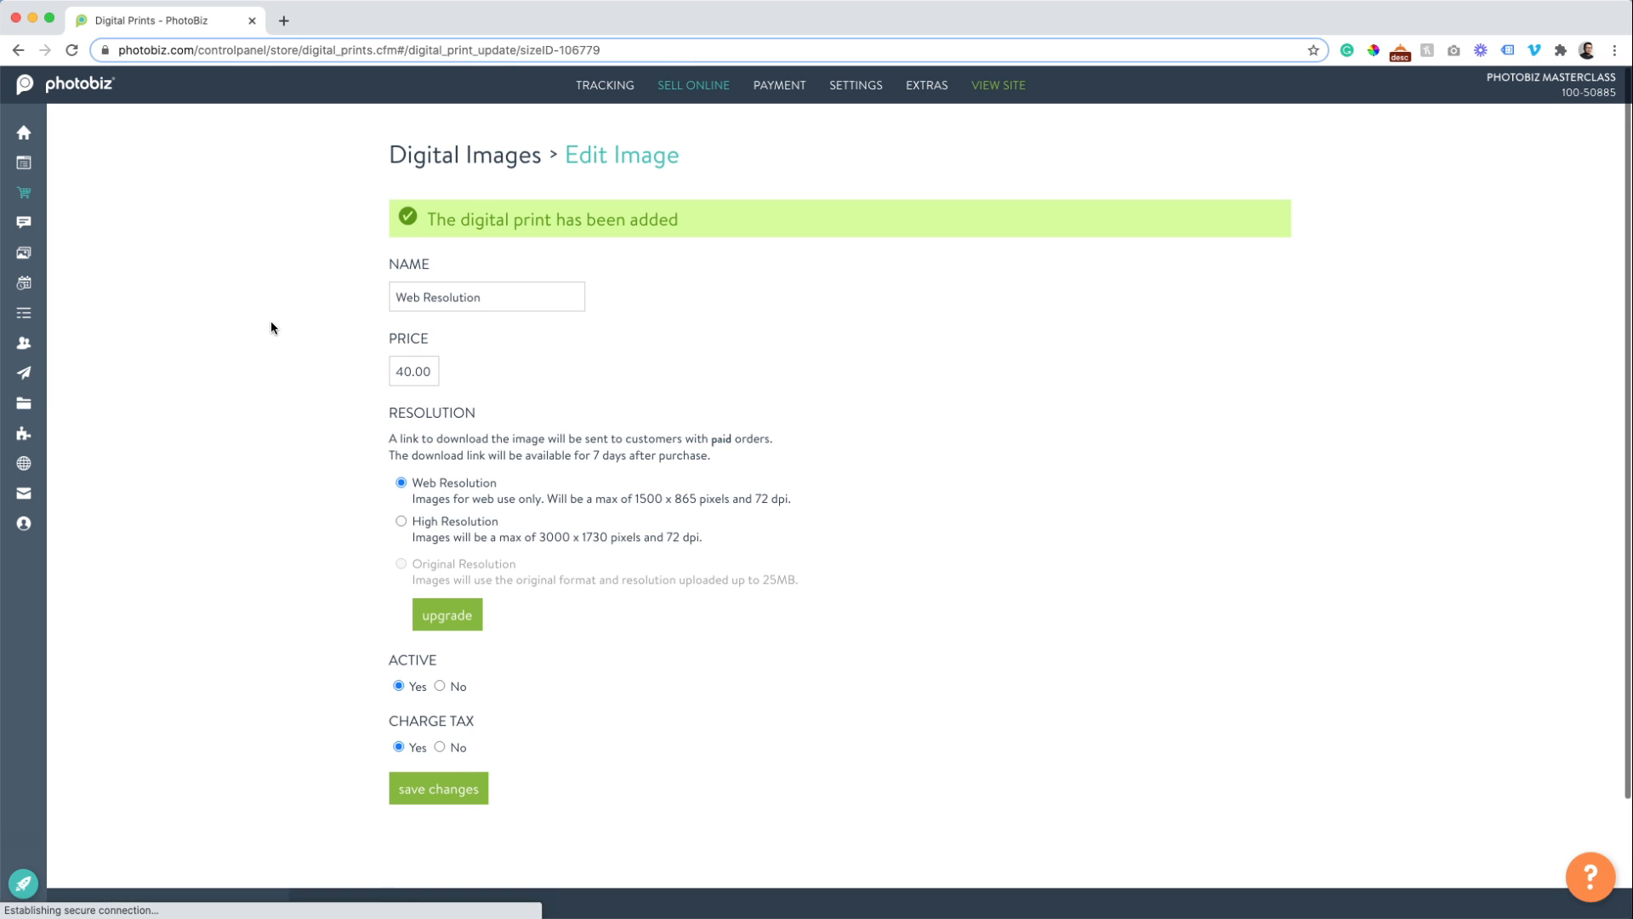
{"action": "left_click", "coordinate": [456, 173]}
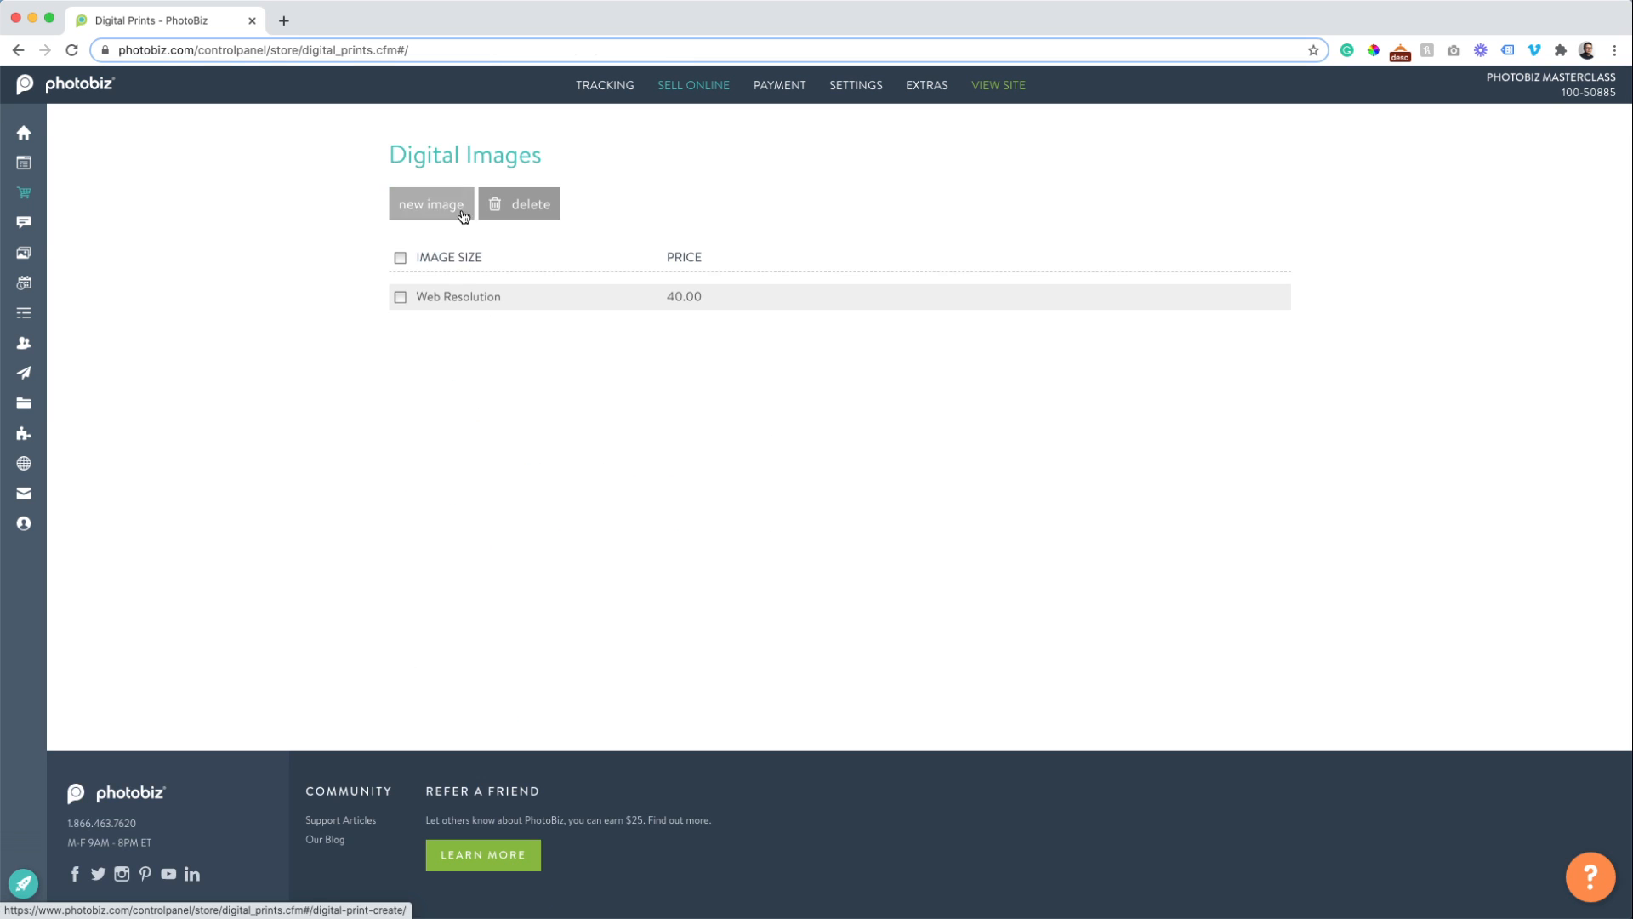
Add a high-resolution download named 'High Resolution' at 50.00 and go back to Digital Images.
{"action": "left_click", "coordinate": [434, 219]}
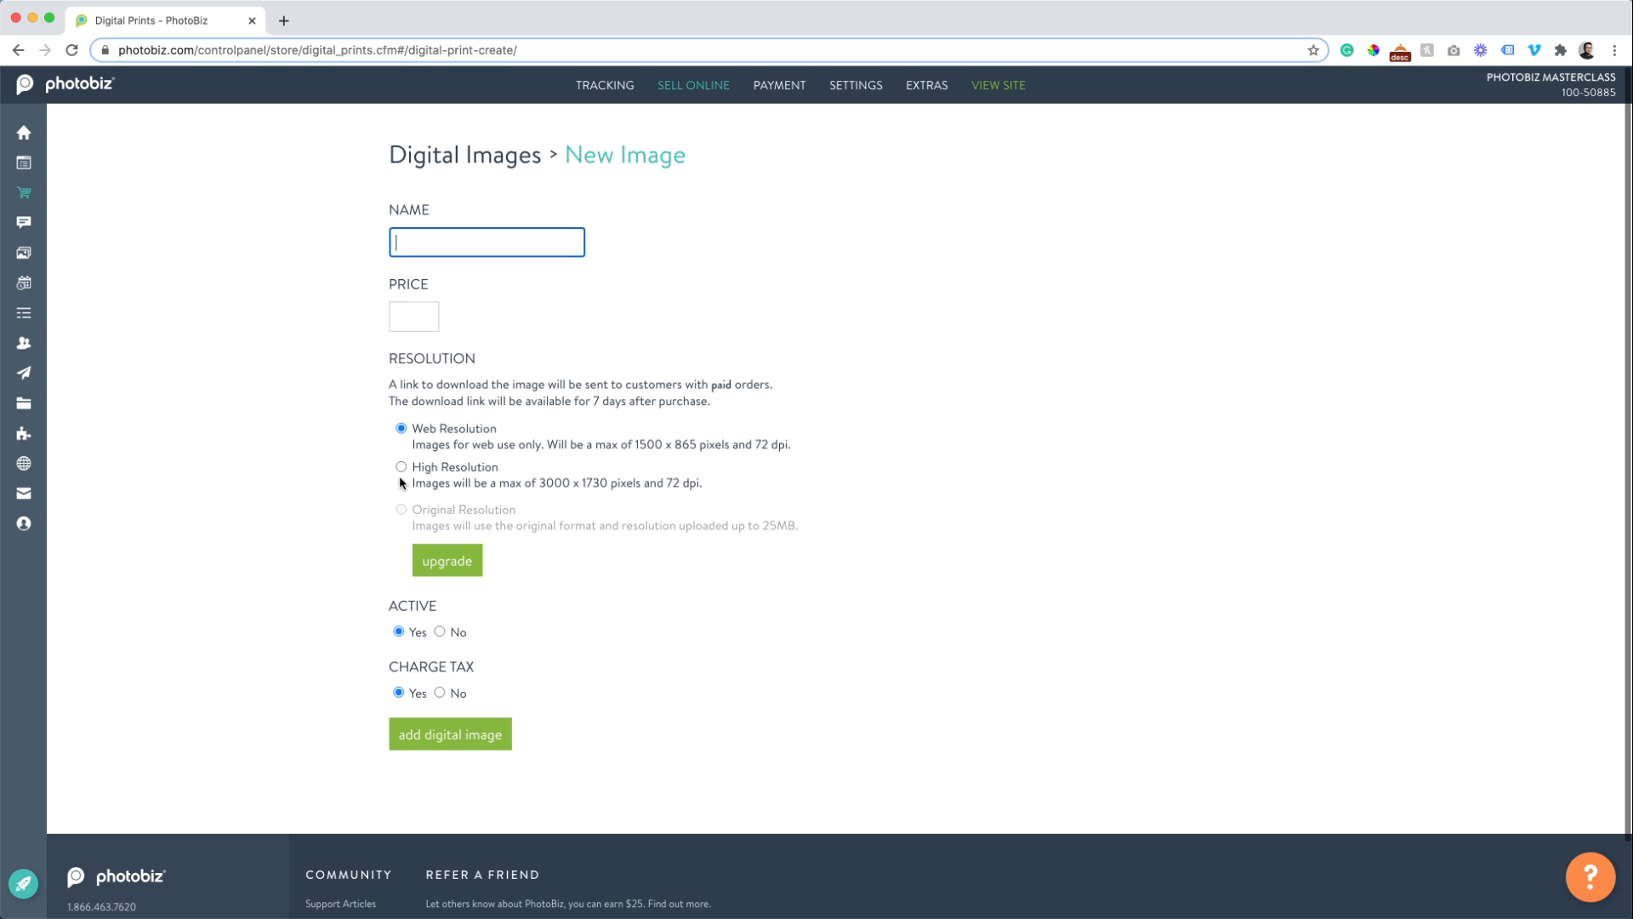
{"action": "left_click", "coordinate": [401, 467]}
{"action": "left_click", "coordinate": [423, 245]}
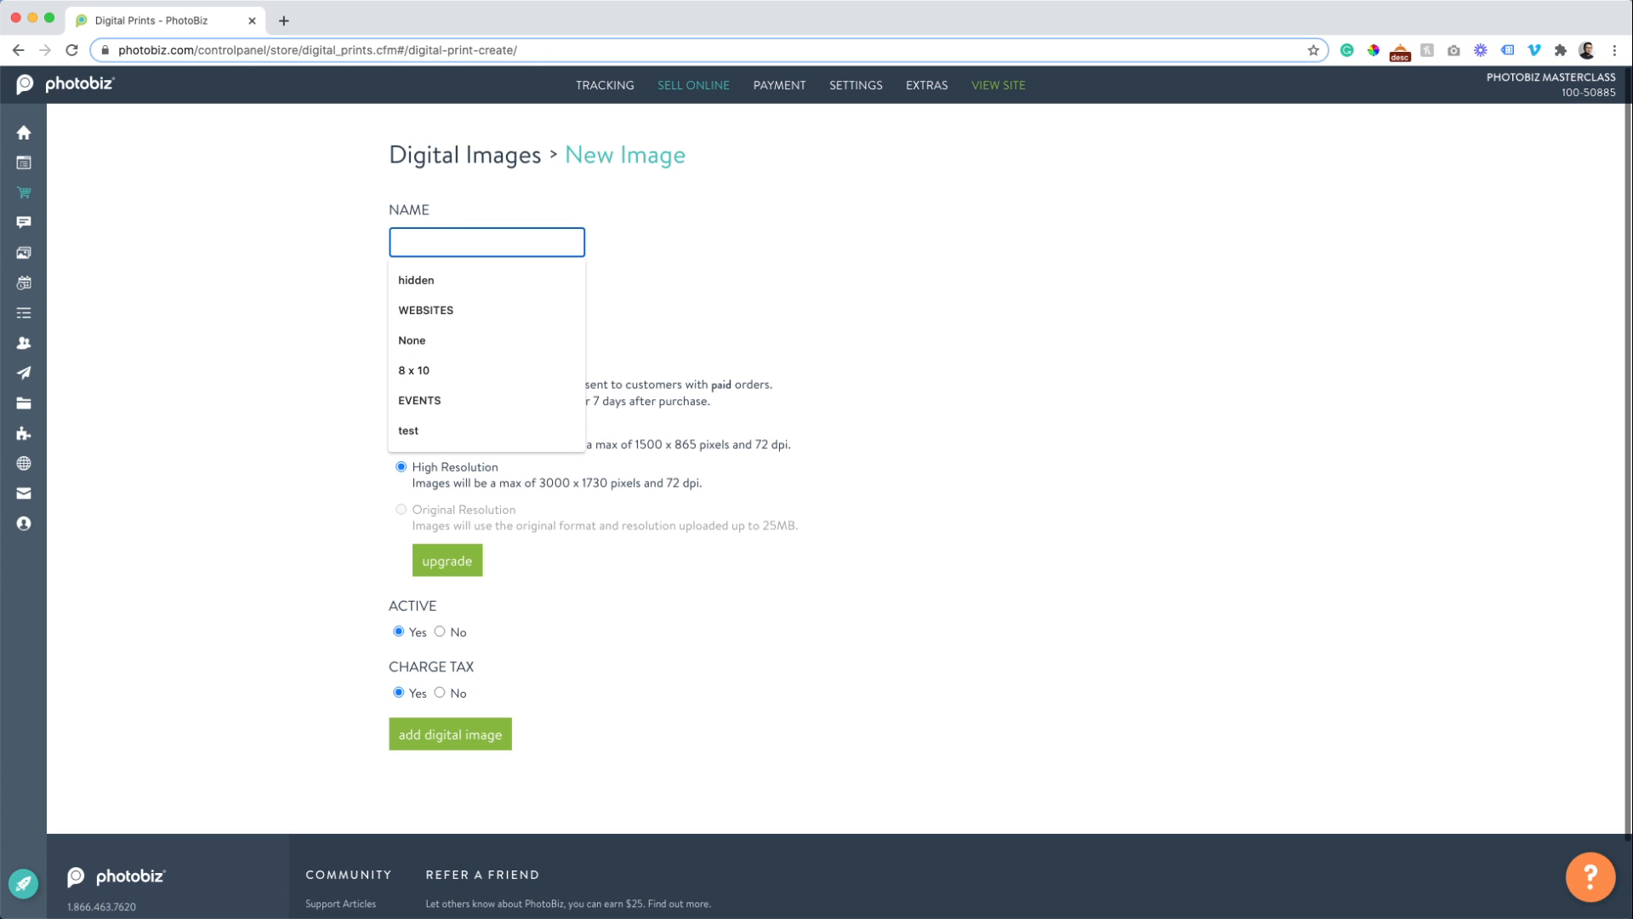
{"action": "type", "text": "High Reso"}
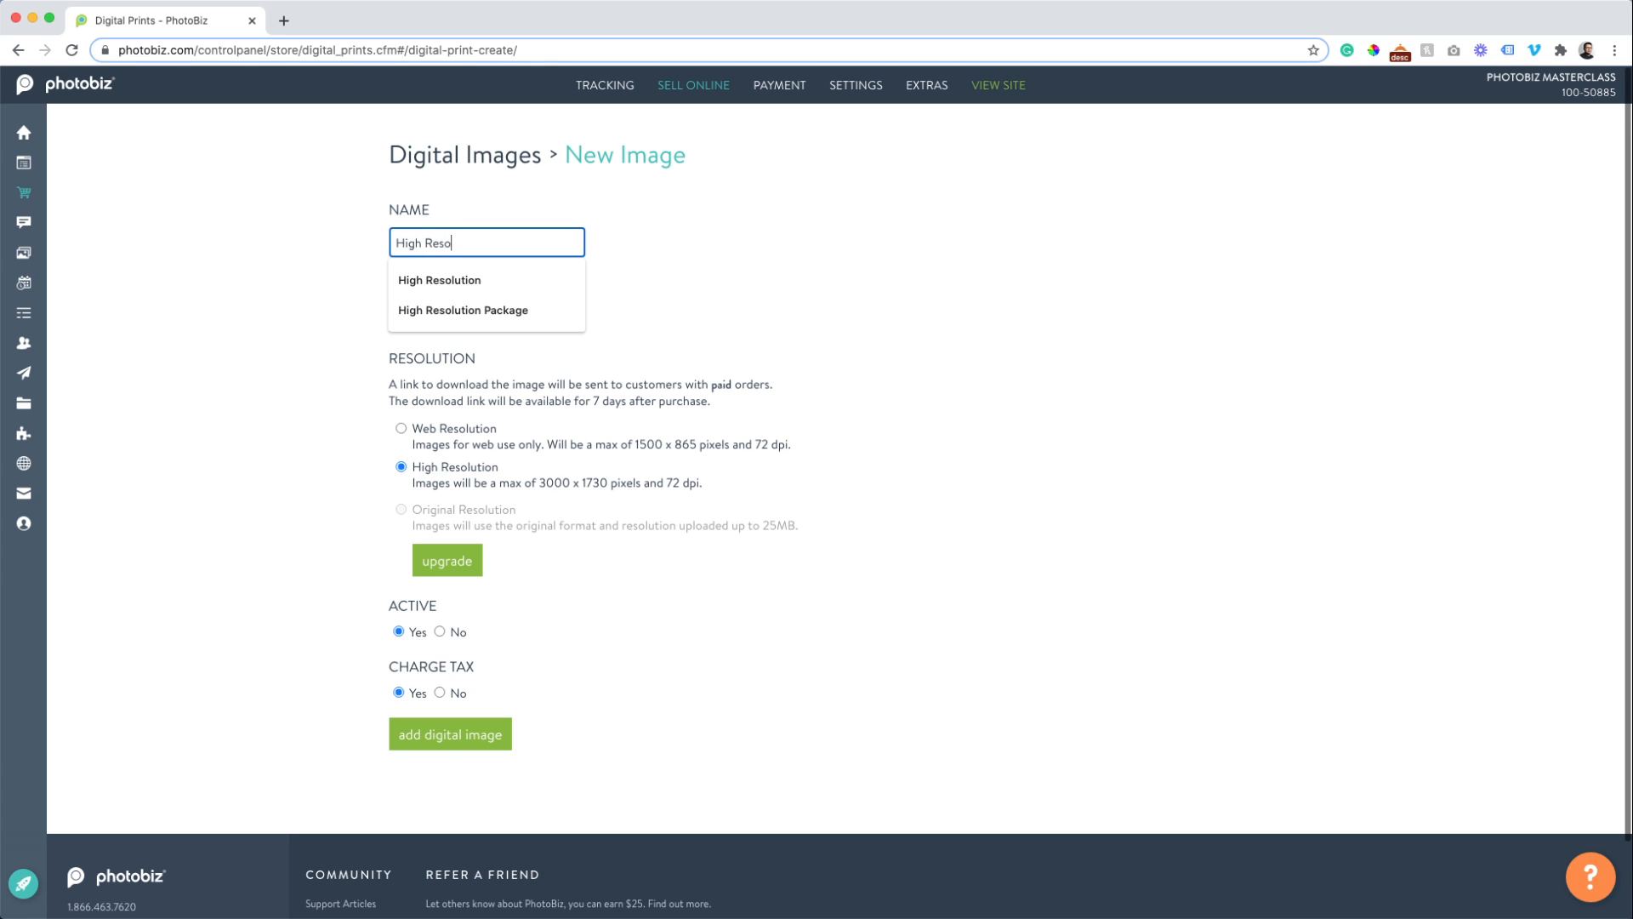
{"action": "type", "text": "lution"}
{"action": "key", "text": "Tab"}
{"action": "type", "text": "50"}
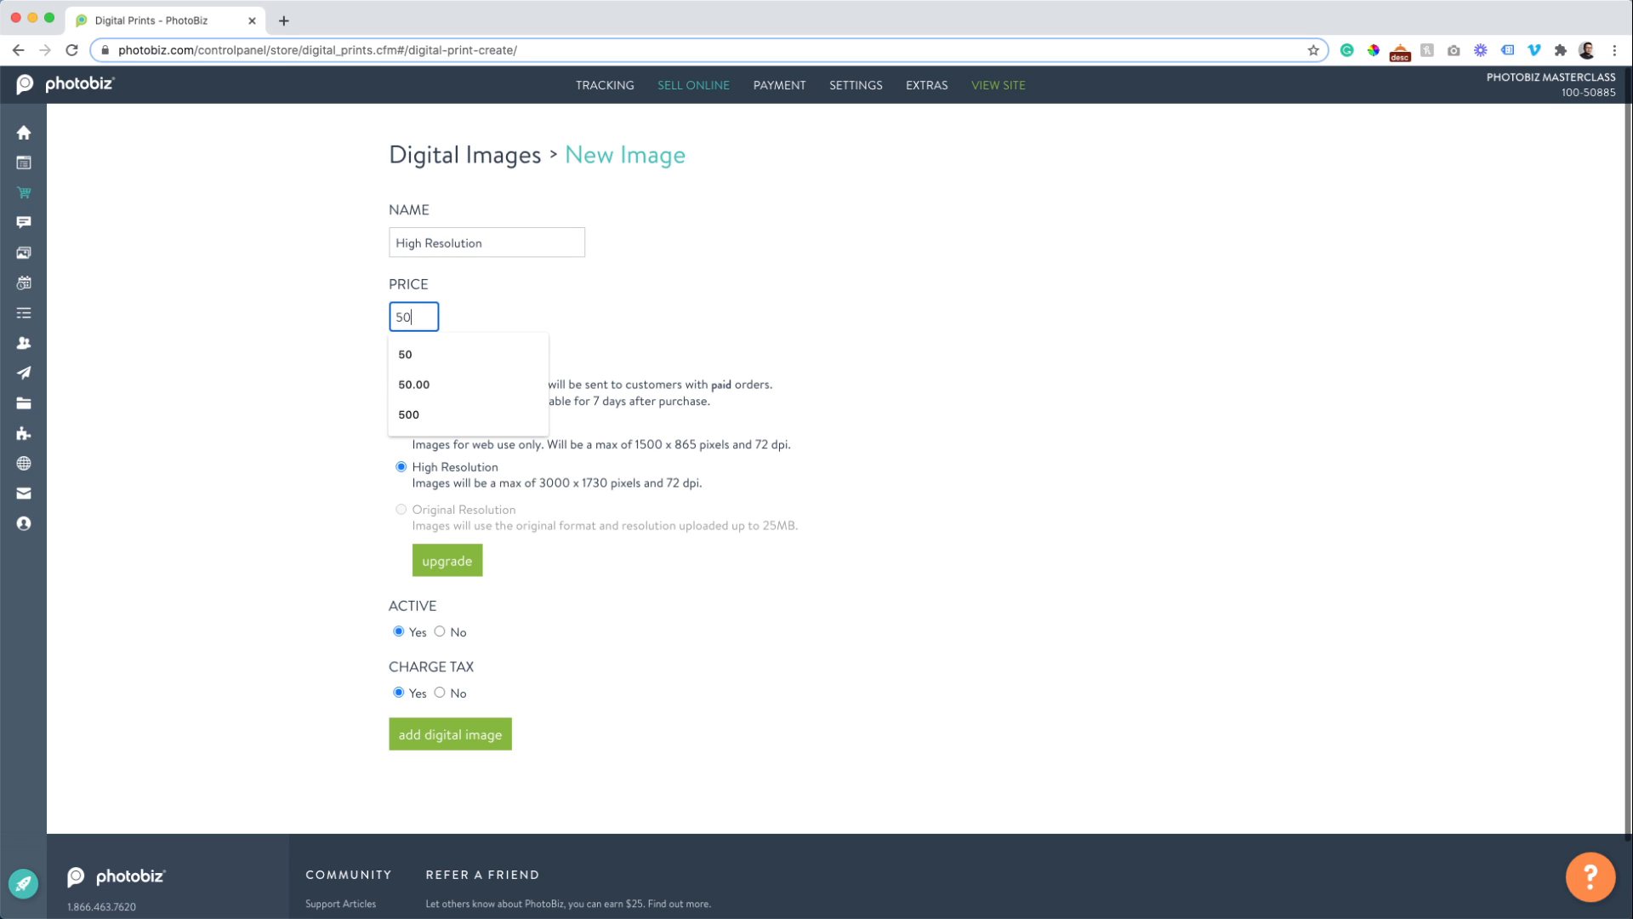
{"action": "left_click", "coordinate": [135, 390]}
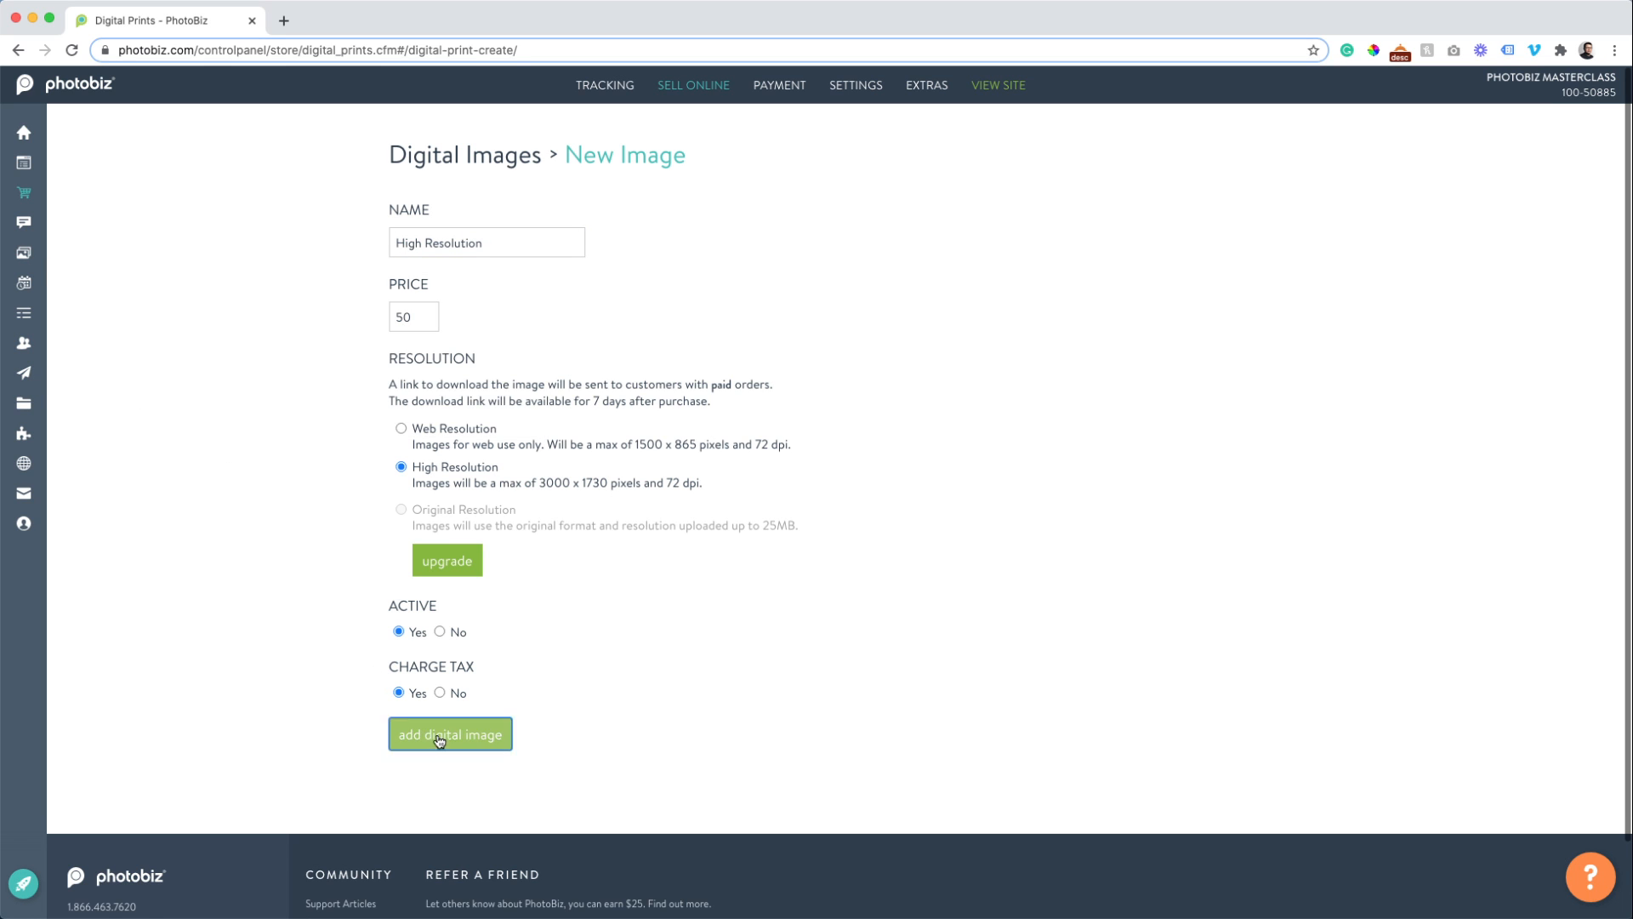
{"action": "left_click", "coordinate": [443, 733]}
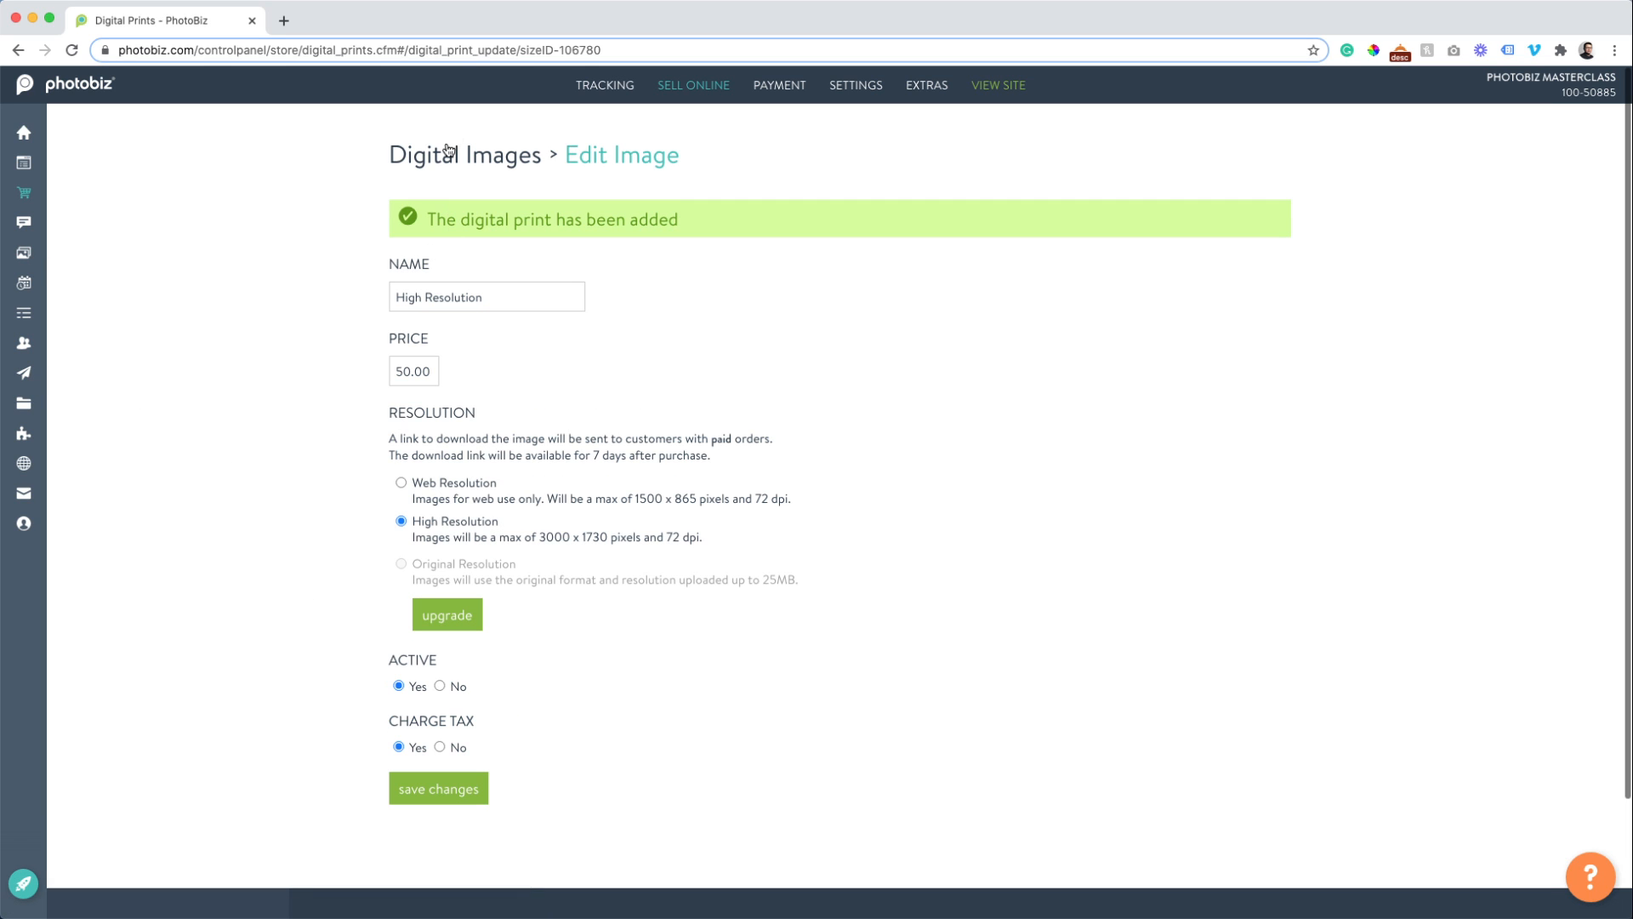
{"action": "left_click", "coordinate": [446, 146]}
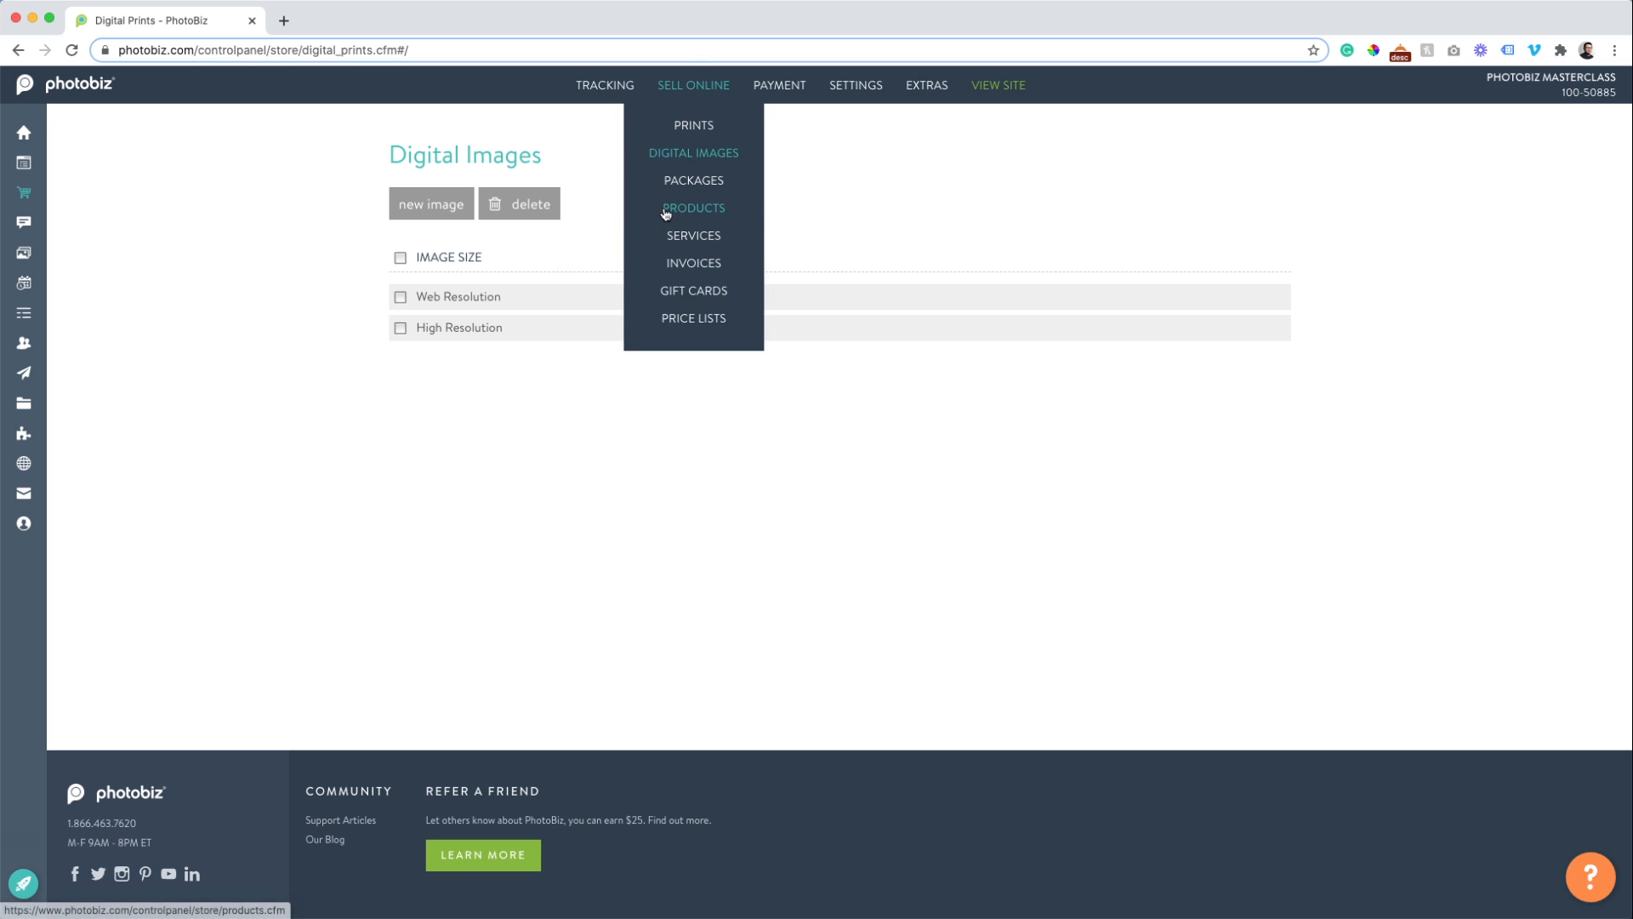
Go to Sell Online > Packages.
{"action": "mouse_move", "coordinate": [690, 90]}
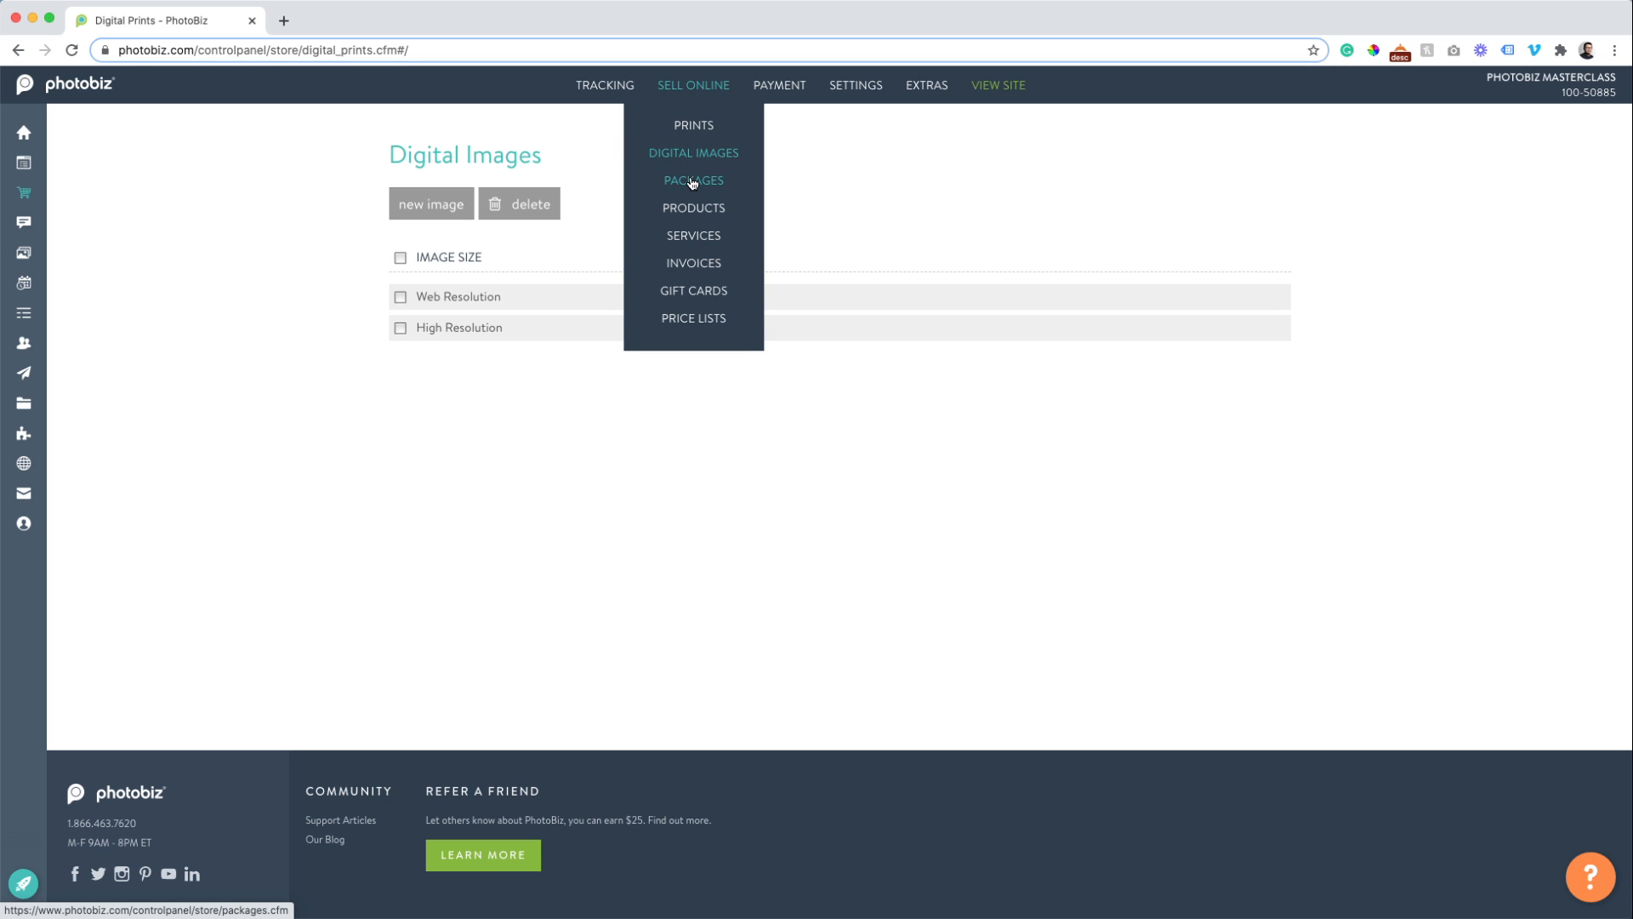
{"action": "left_click", "coordinate": [693, 181]}
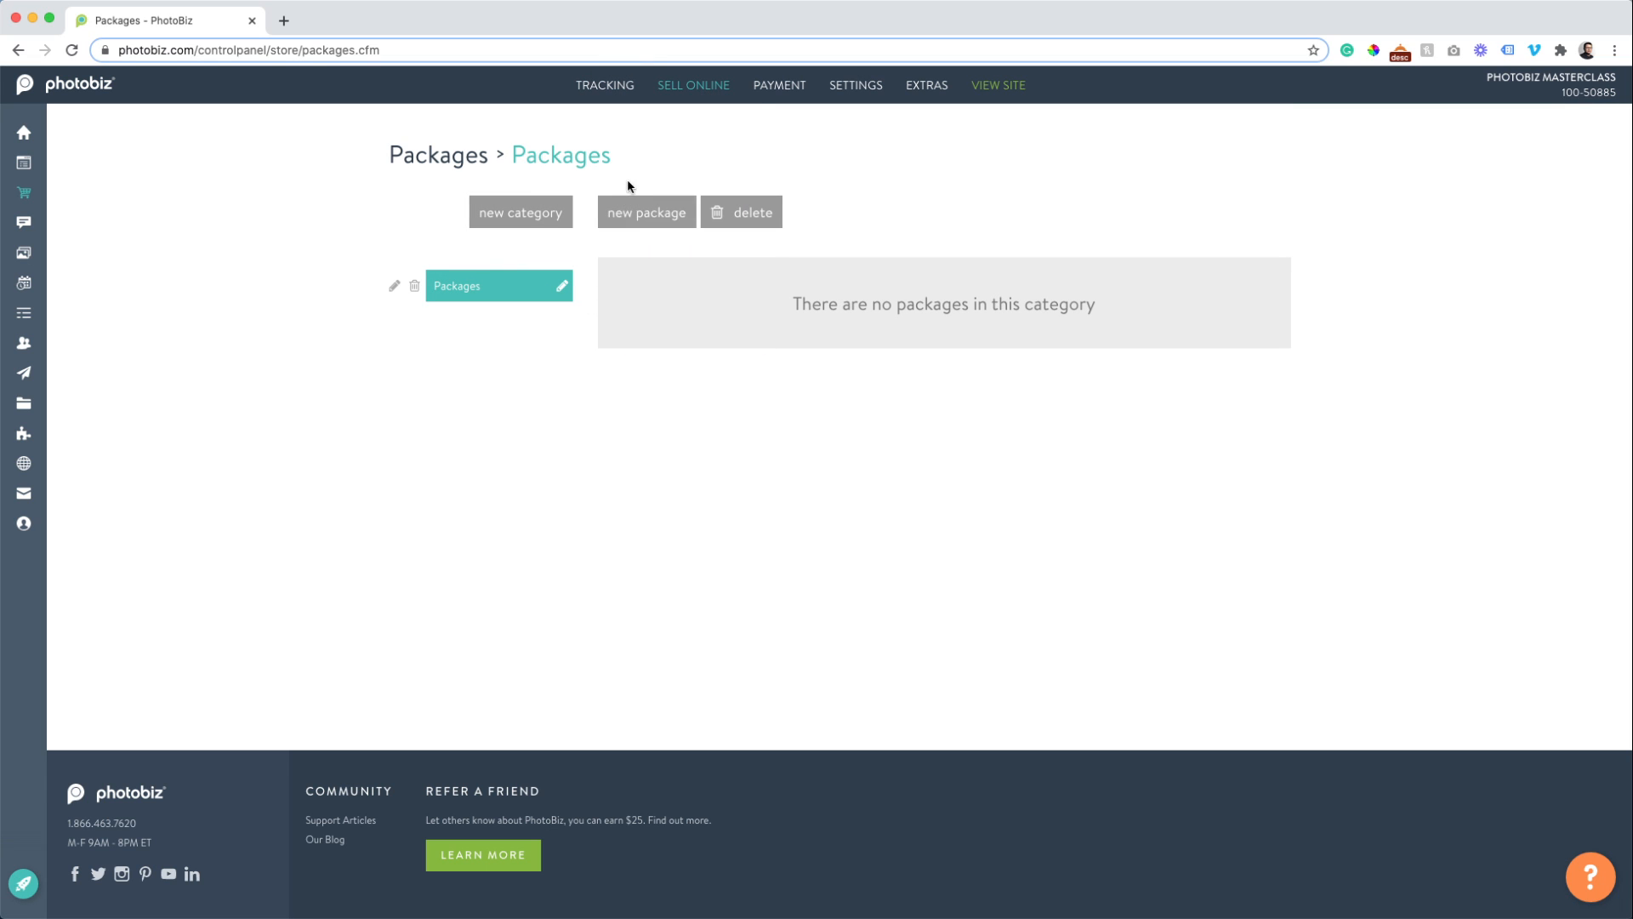
Start a new package with the Fixed type and continue to package info.
{"action": "left_click", "coordinate": [644, 212]}
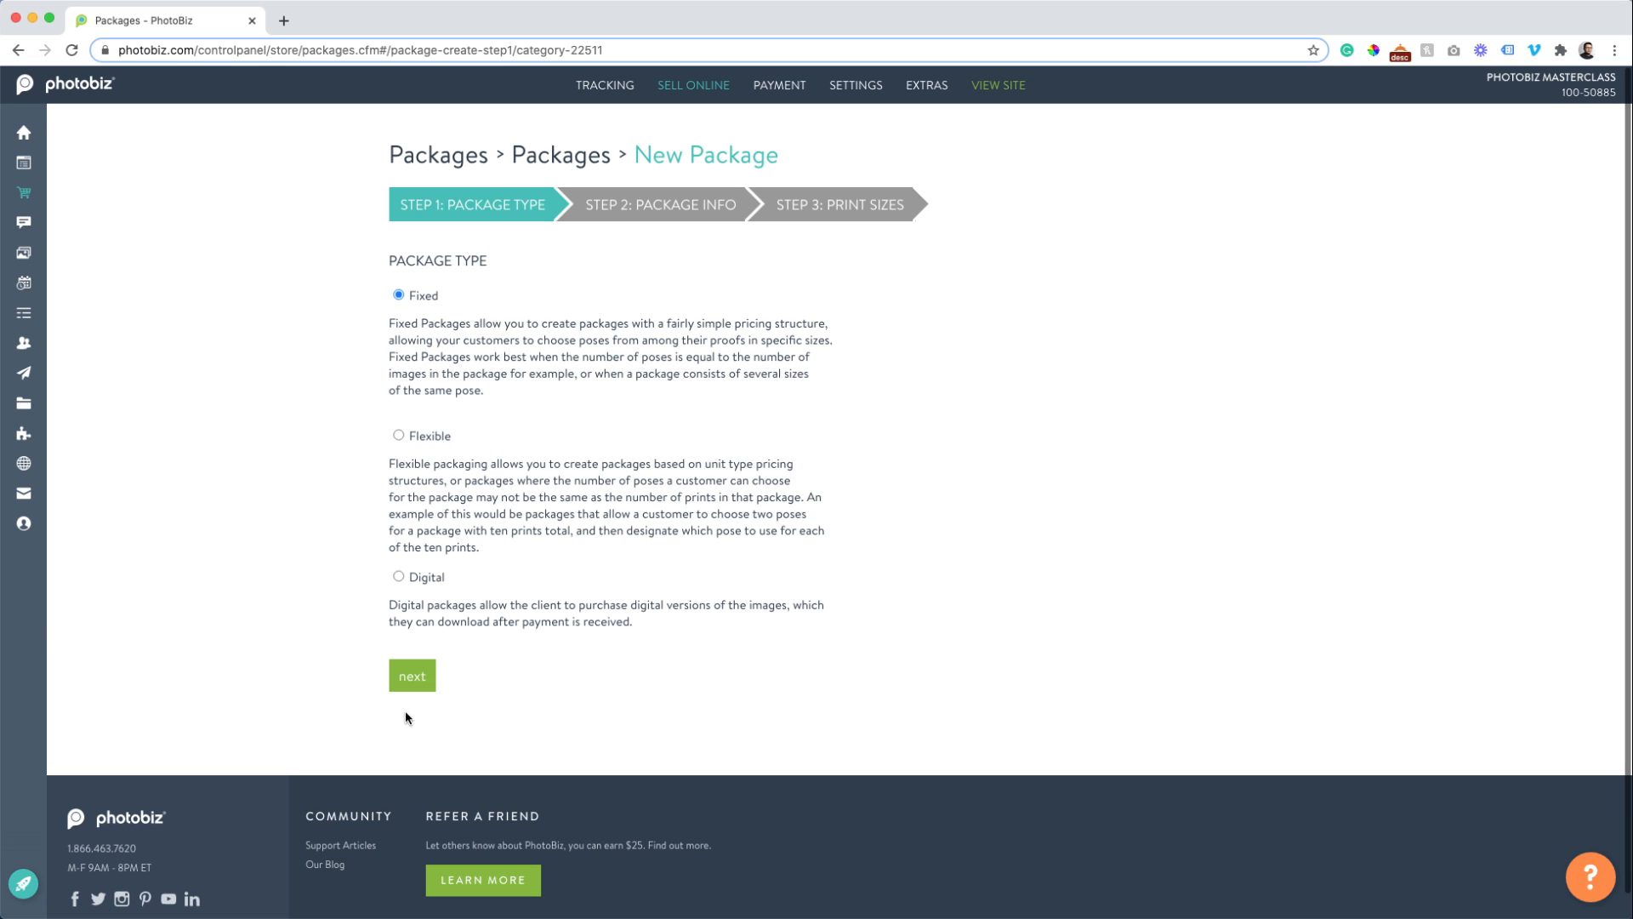
{"action": "left_click", "coordinate": [416, 681]}
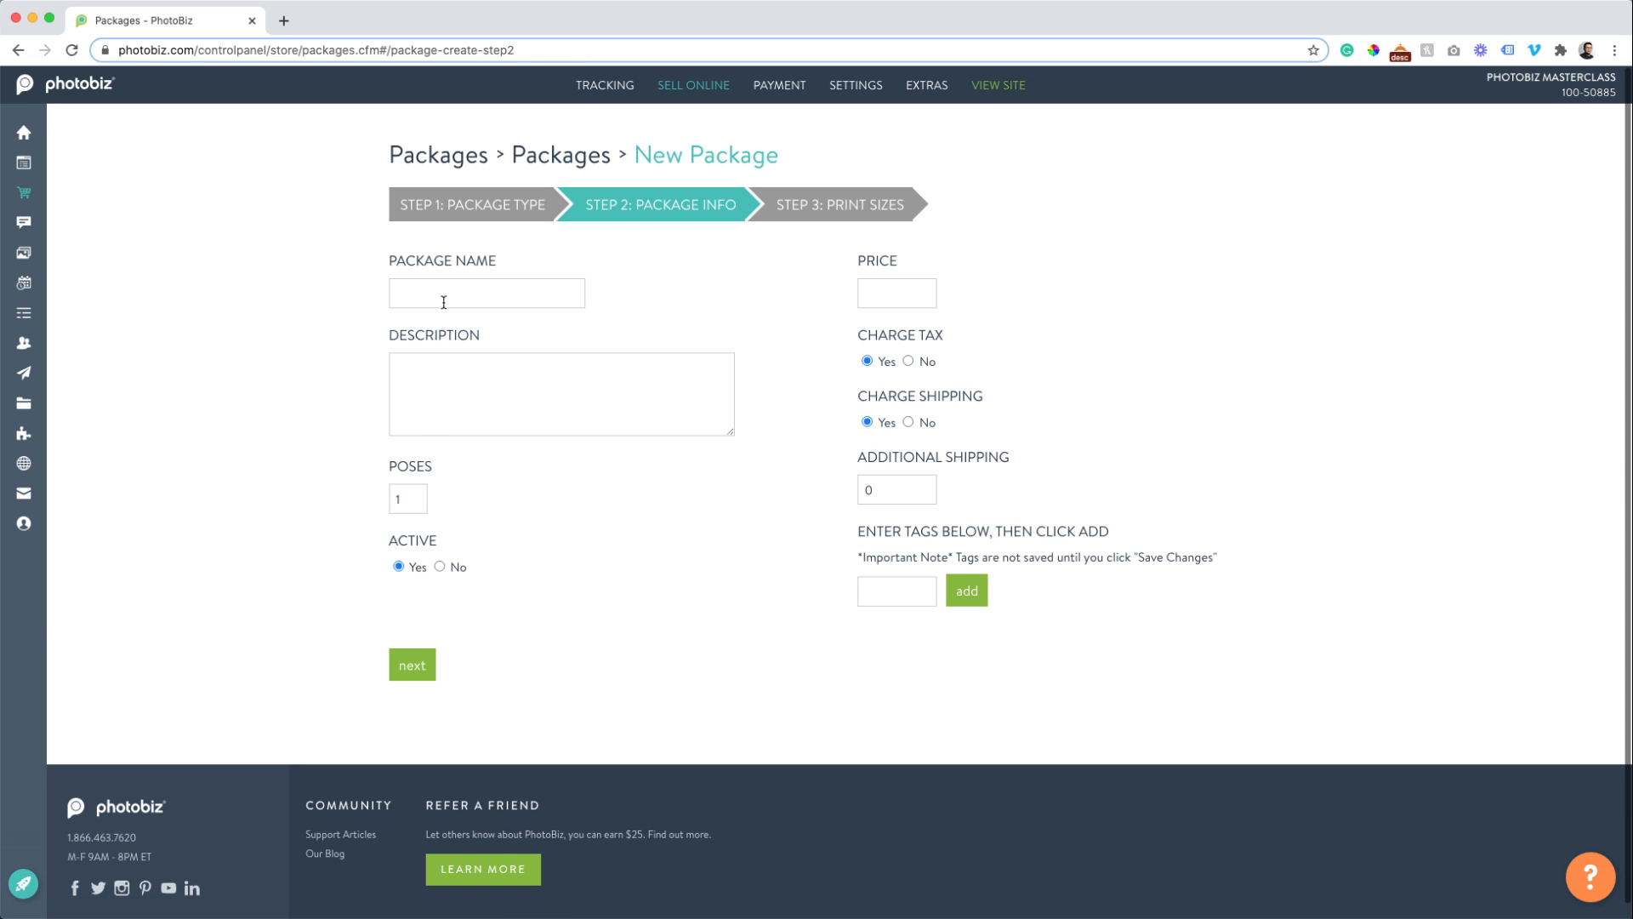
Name it 'Copper Package', describe it as the popular portrait package saving 10%, and select the poses value.
{"action": "left_click", "coordinate": [443, 298]}
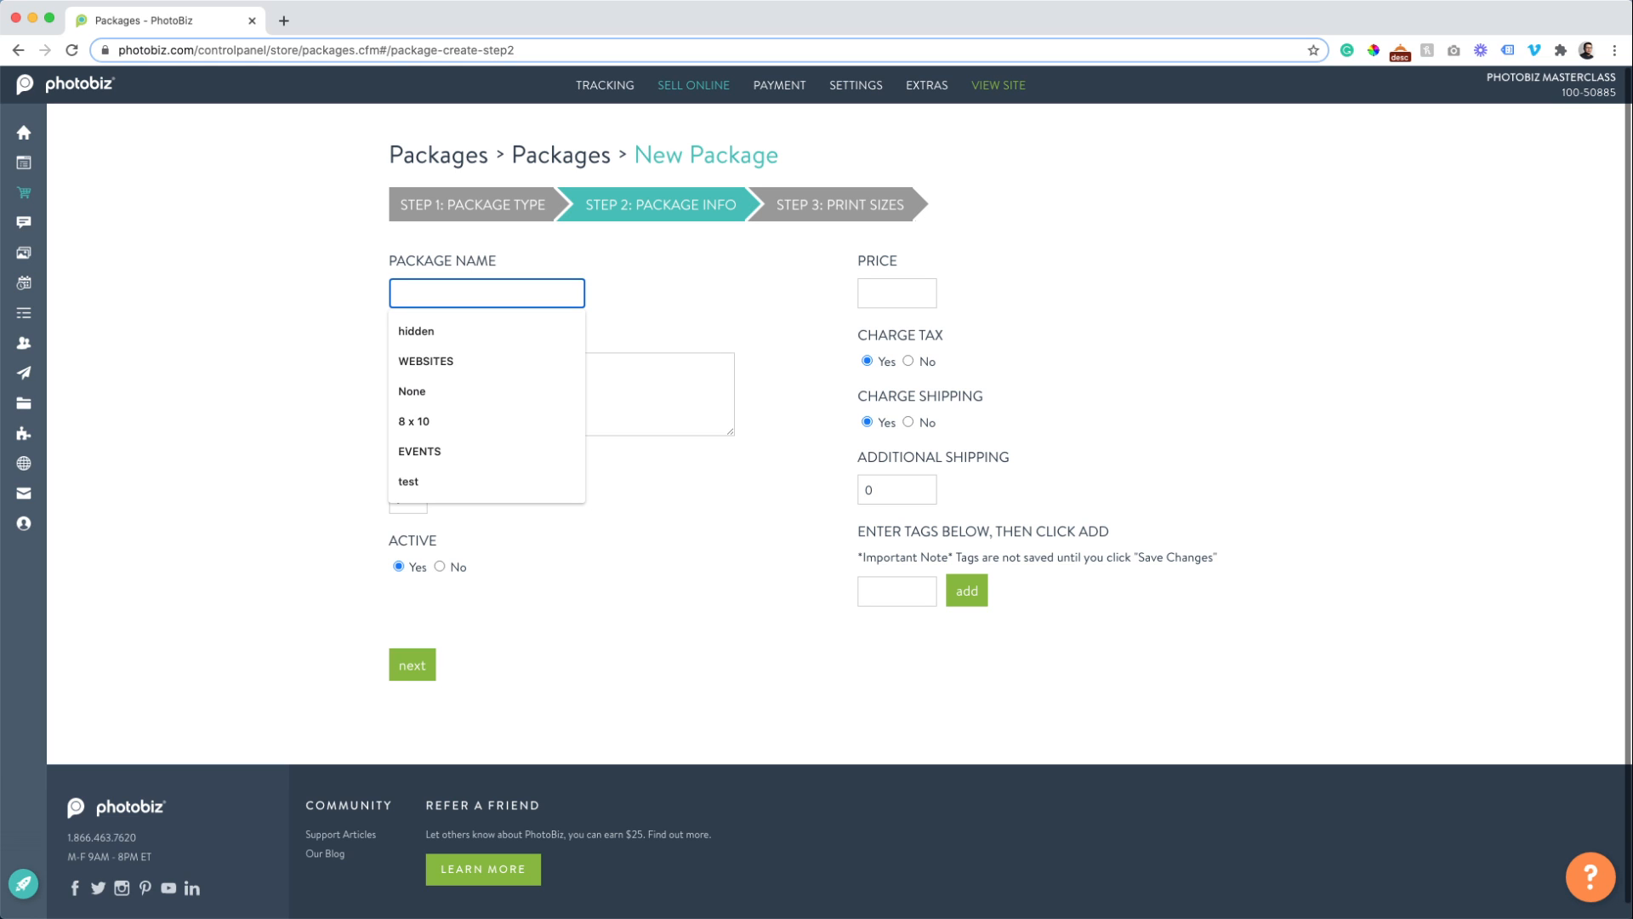
{"action": "type", "text": "Copper Package"}
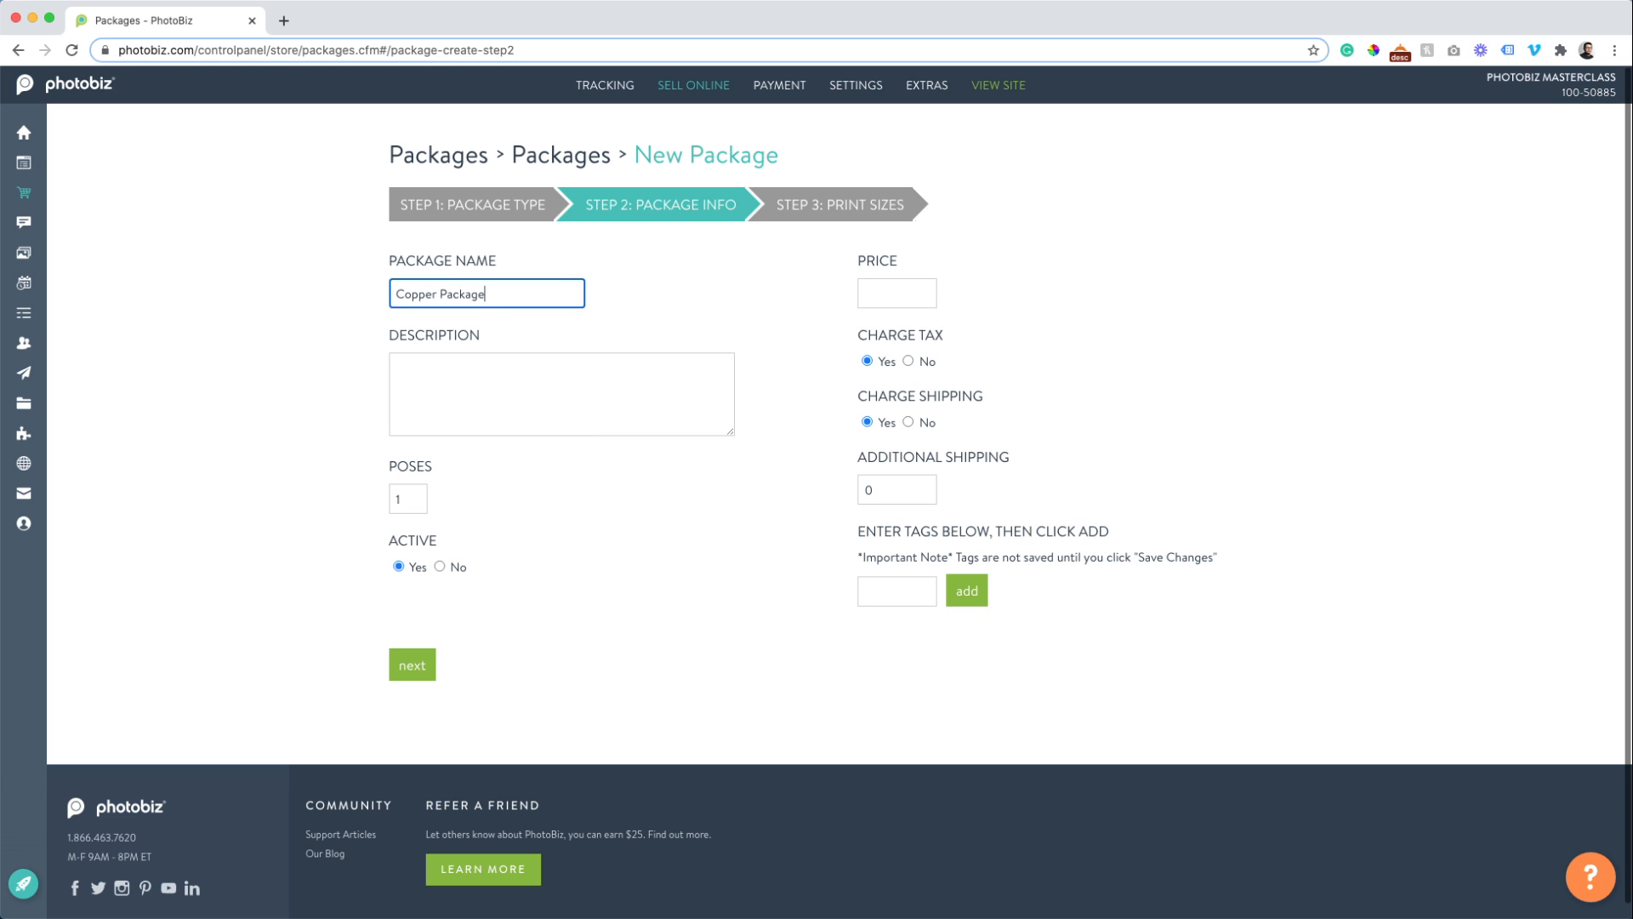
{"action": "key", "text": "Tab"}
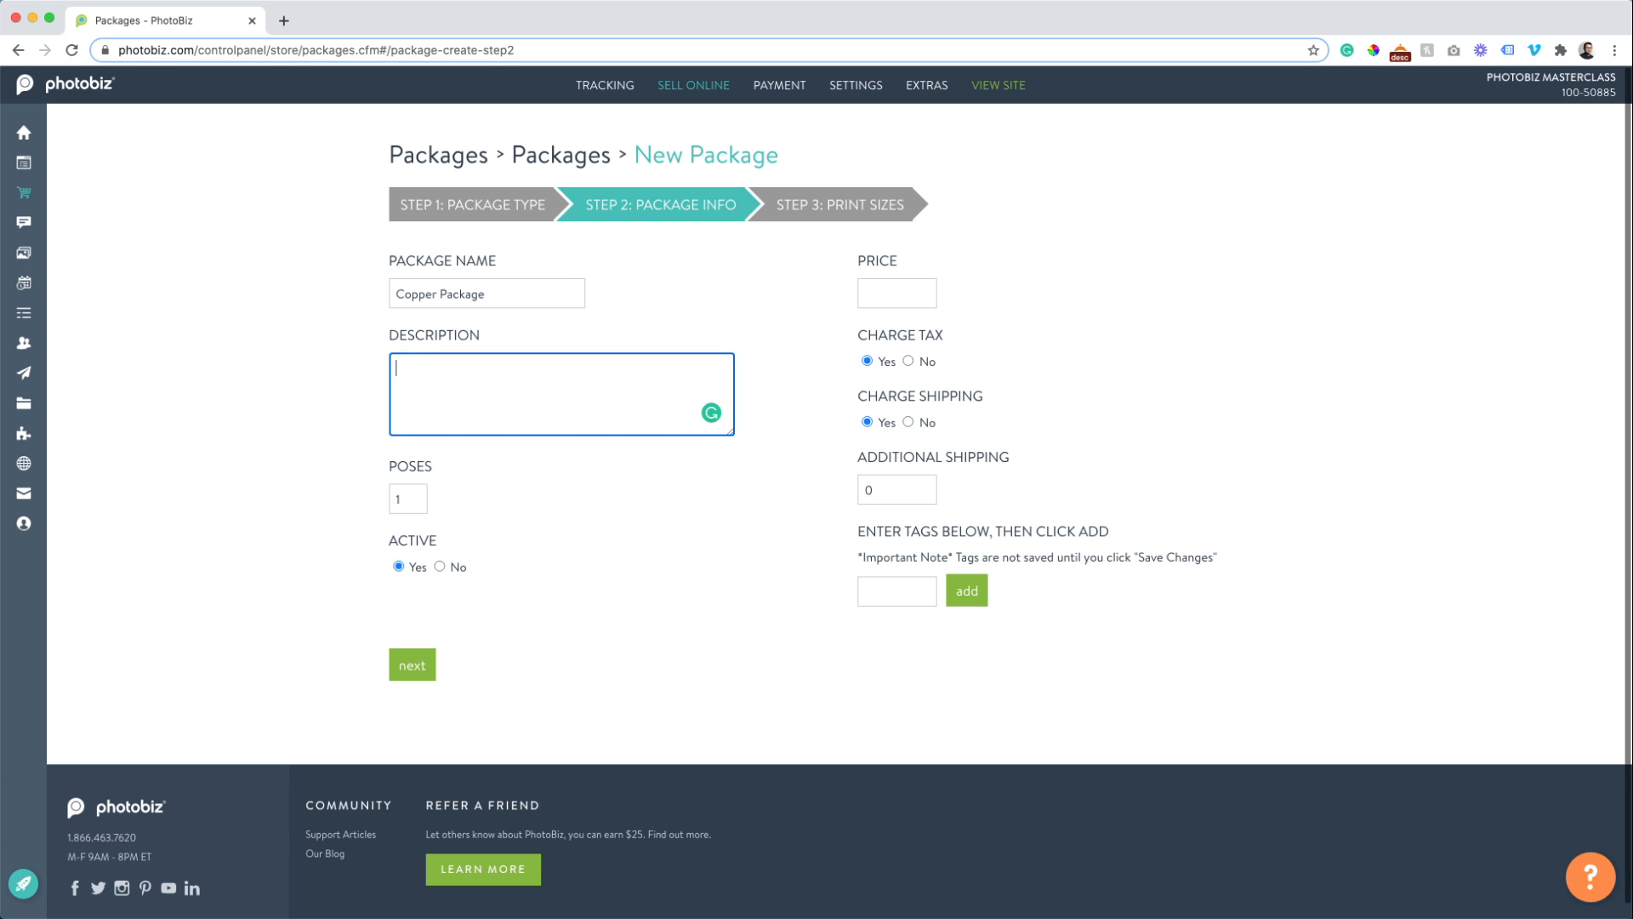
{"action": "type", "text": "Our most popular package for portrait"}
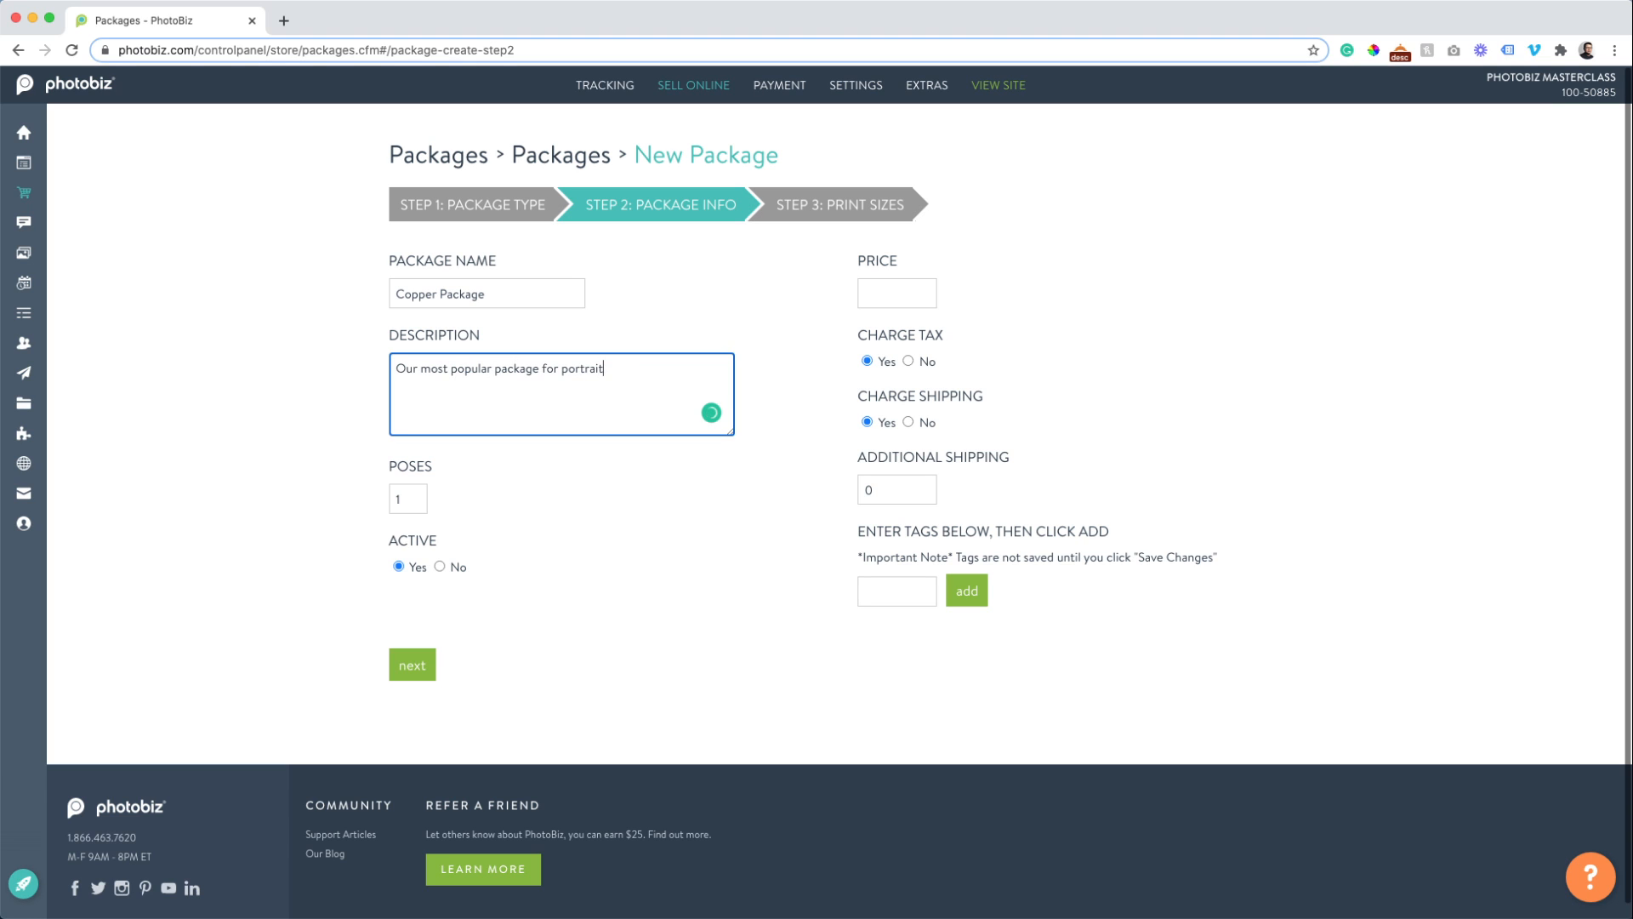
{"action": "type", "text": " clients! Save 10% v"}
{"action": "key", "text": "BackSpace"}
{"action": "double_click", "coordinate": [412, 501]}
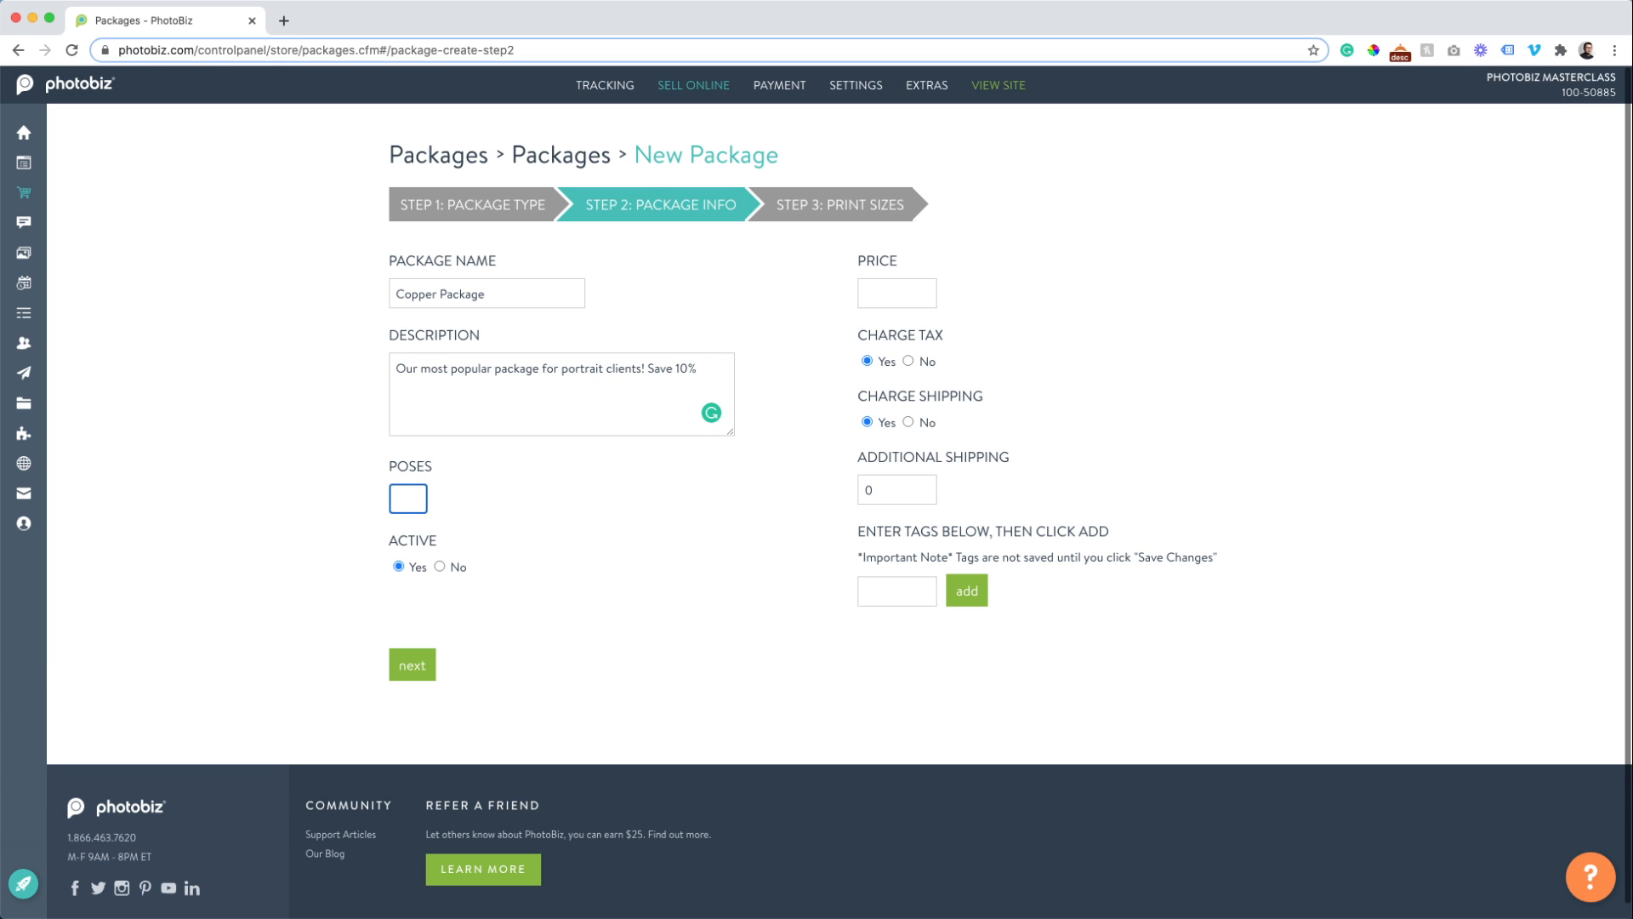
Set the package to 2 poses and a price of 125.
{"action": "type", "text": "2"}
{"action": "left_click", "coordinate": [915, 298]}
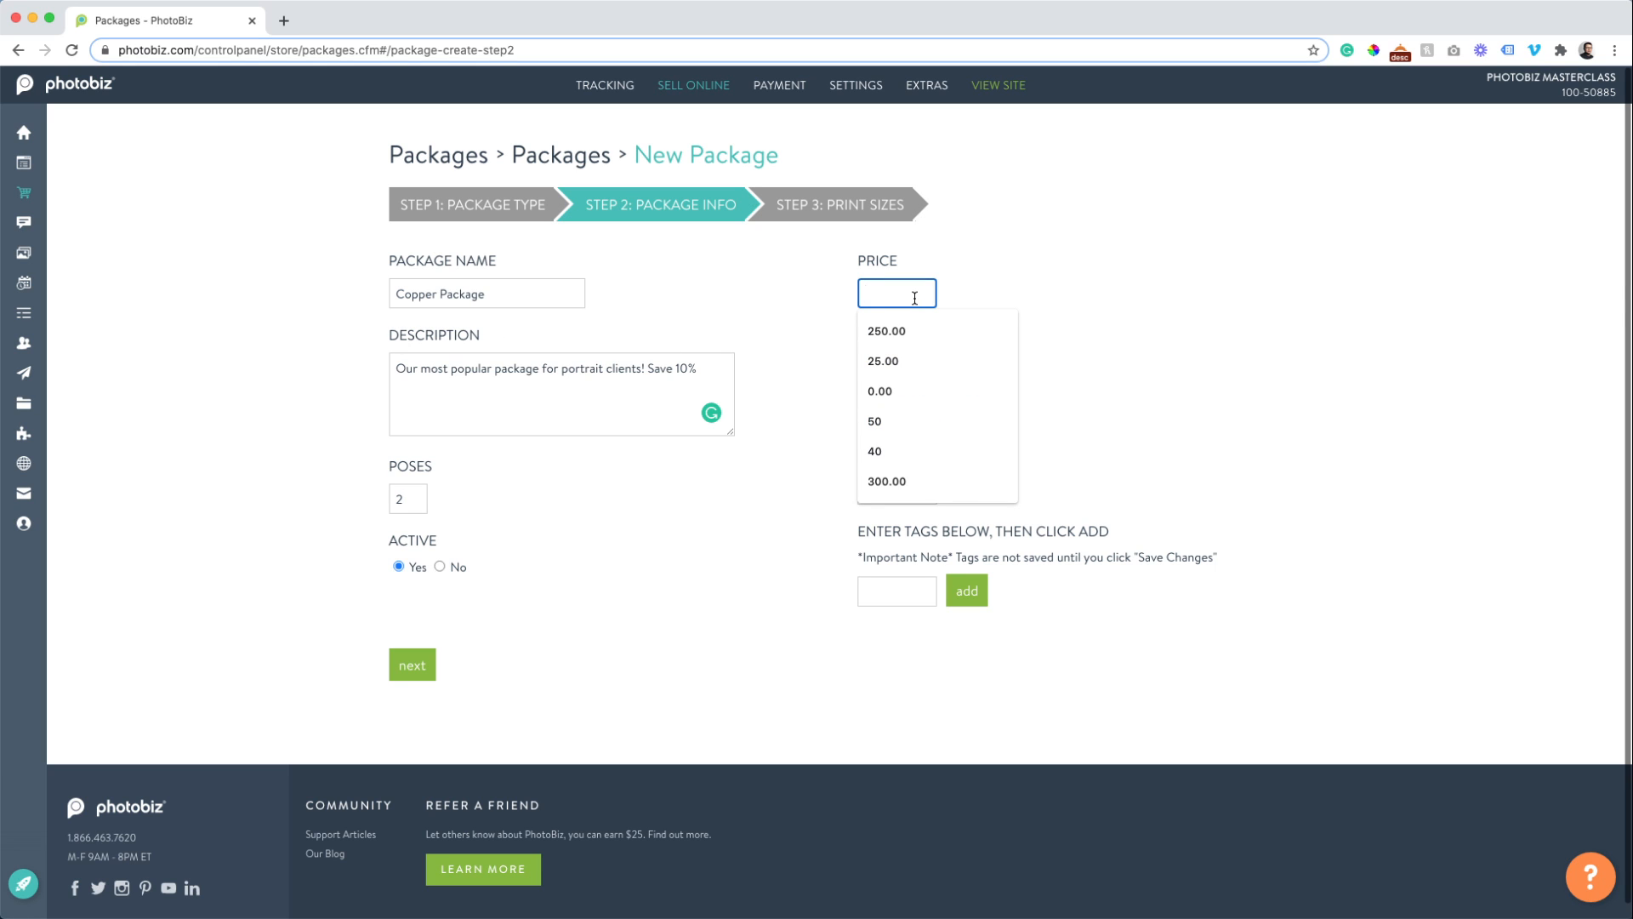
{"action": "type", "text": "125"}
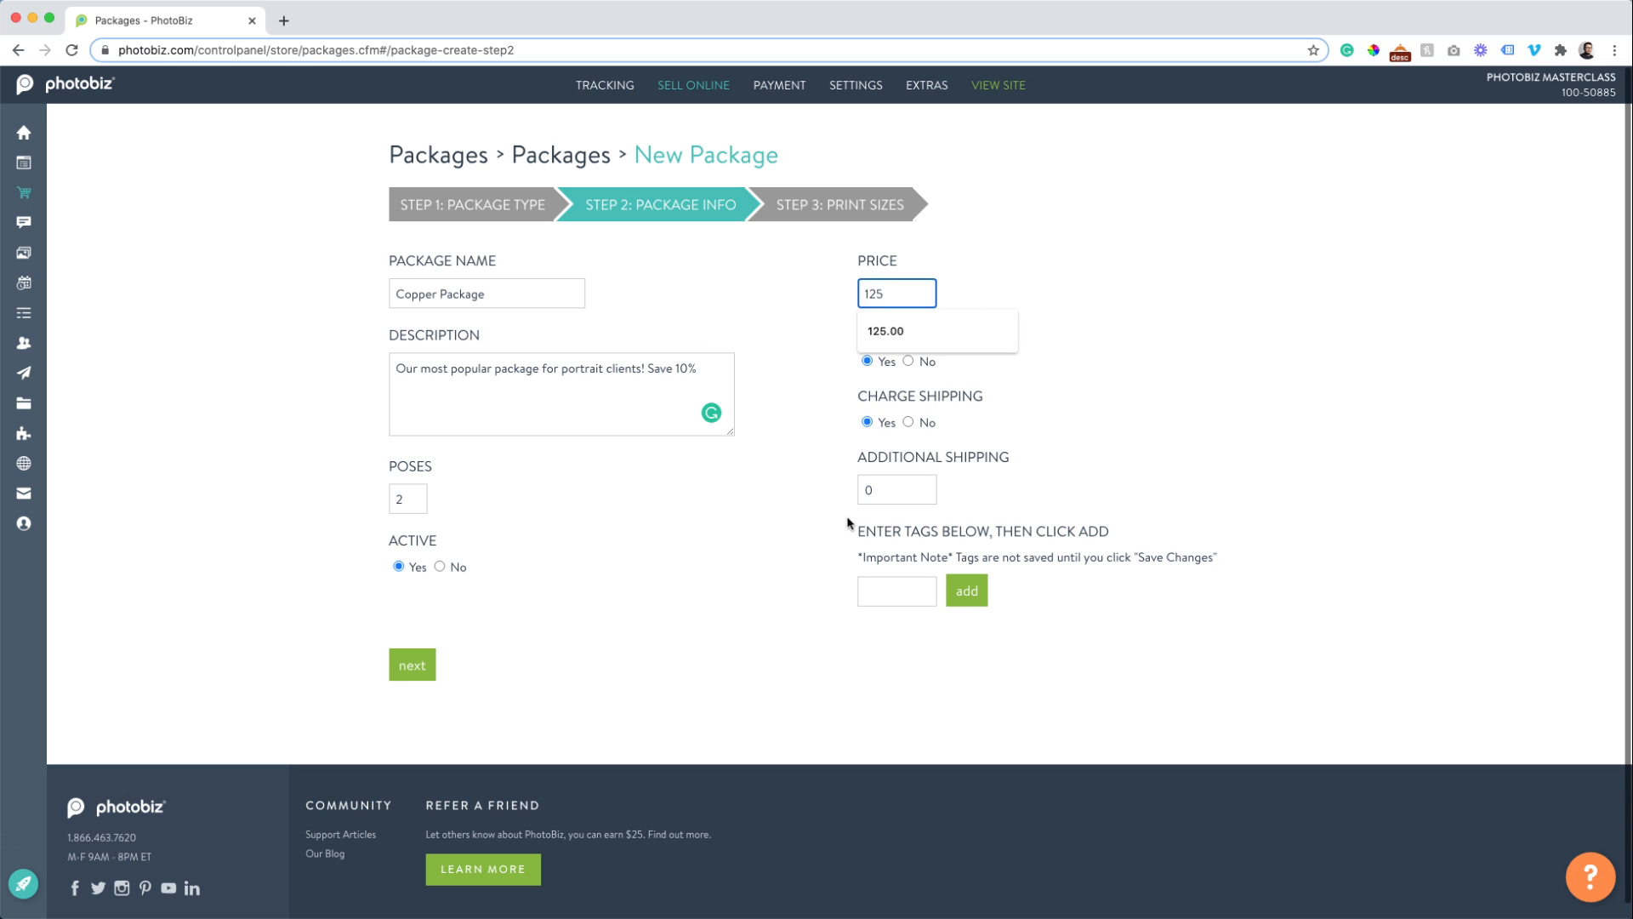
{"action": "left_click", "coordinate": [849, 523]}
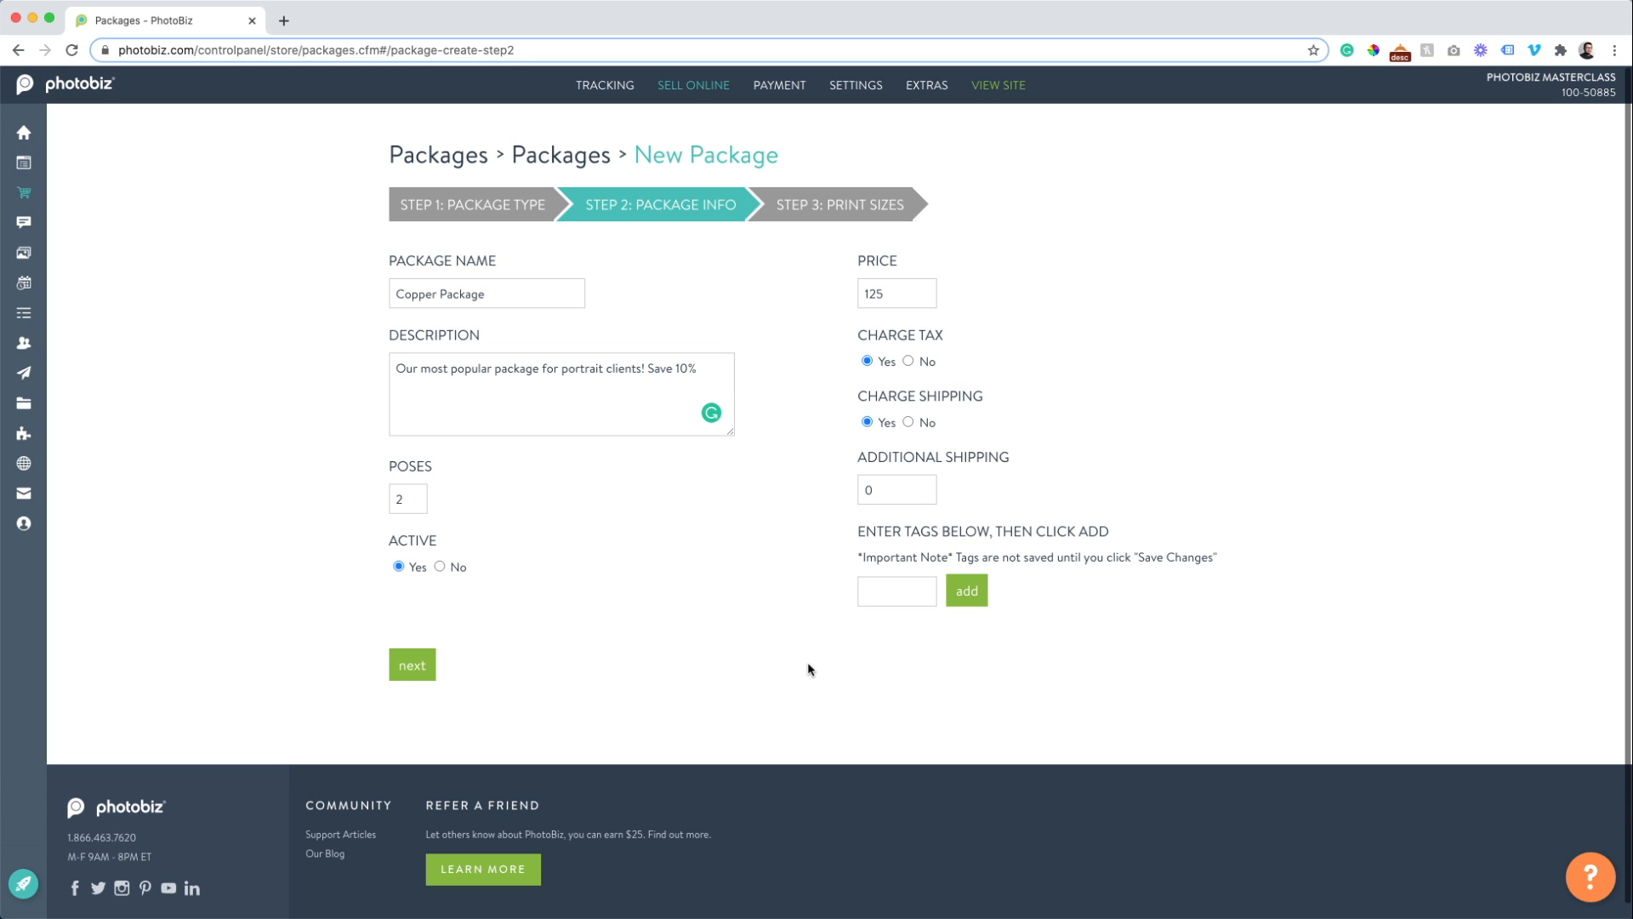
Tag the package 'Portrait Package' and move on to the Print Sizes step.
{"action": "left_click", "coordinate": [884, 595]}
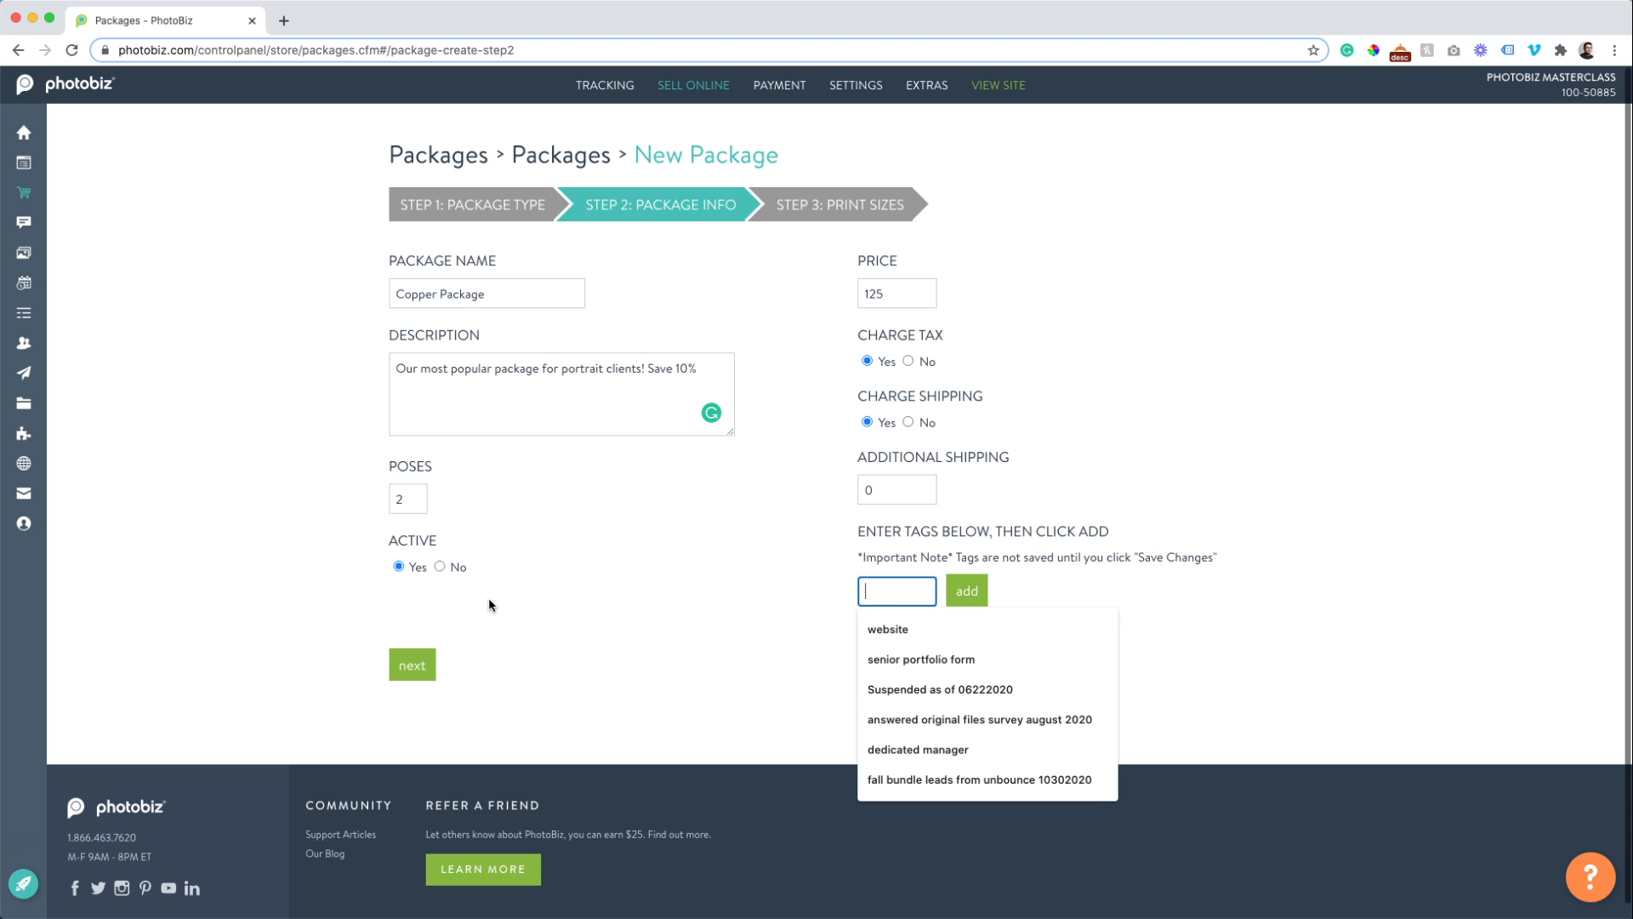
{"action": "type", "text": "Port"}
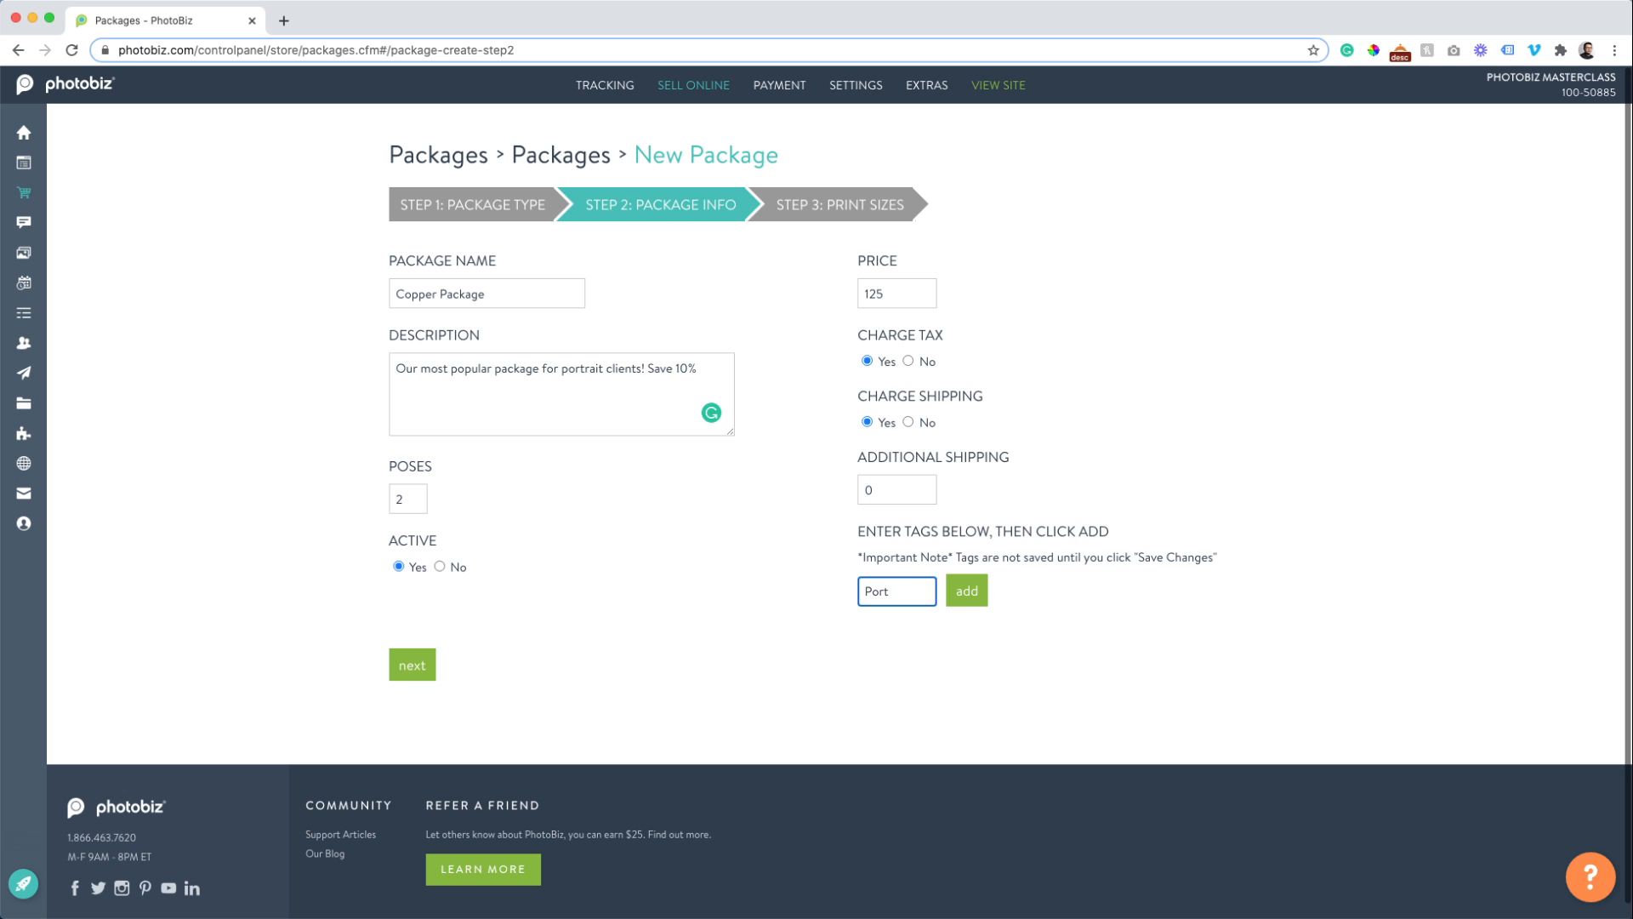
{"action": "type", "text": "rait Package"}
{"action": "left_click", "coordinate": [967, 595]}
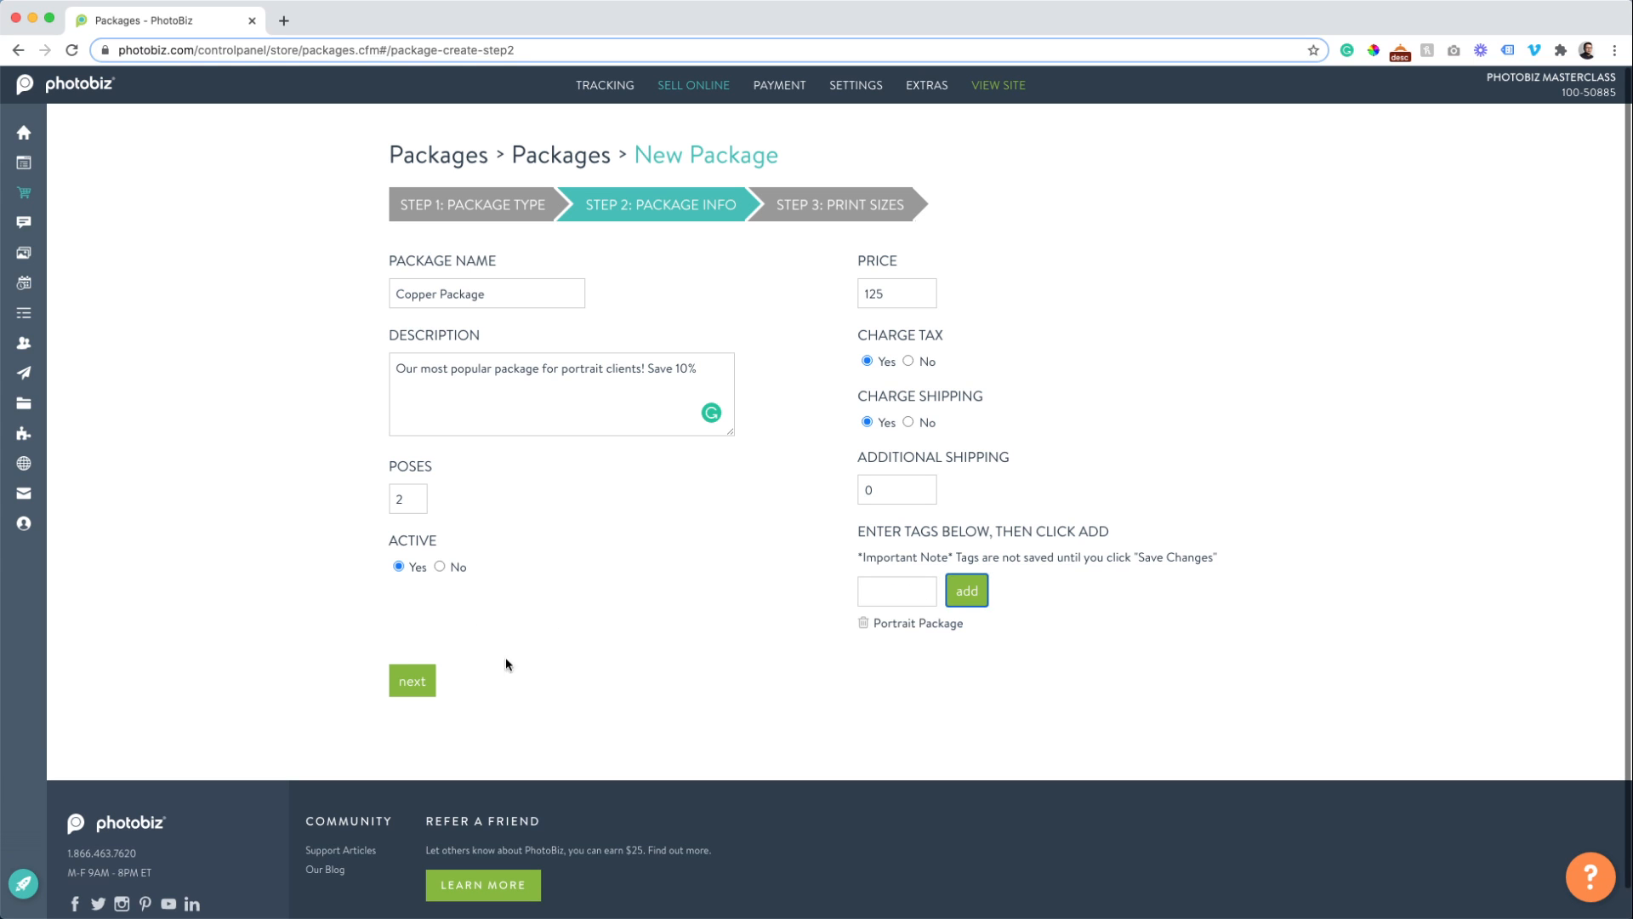
{"action": "left_click", "coordinate": [399, 679]}
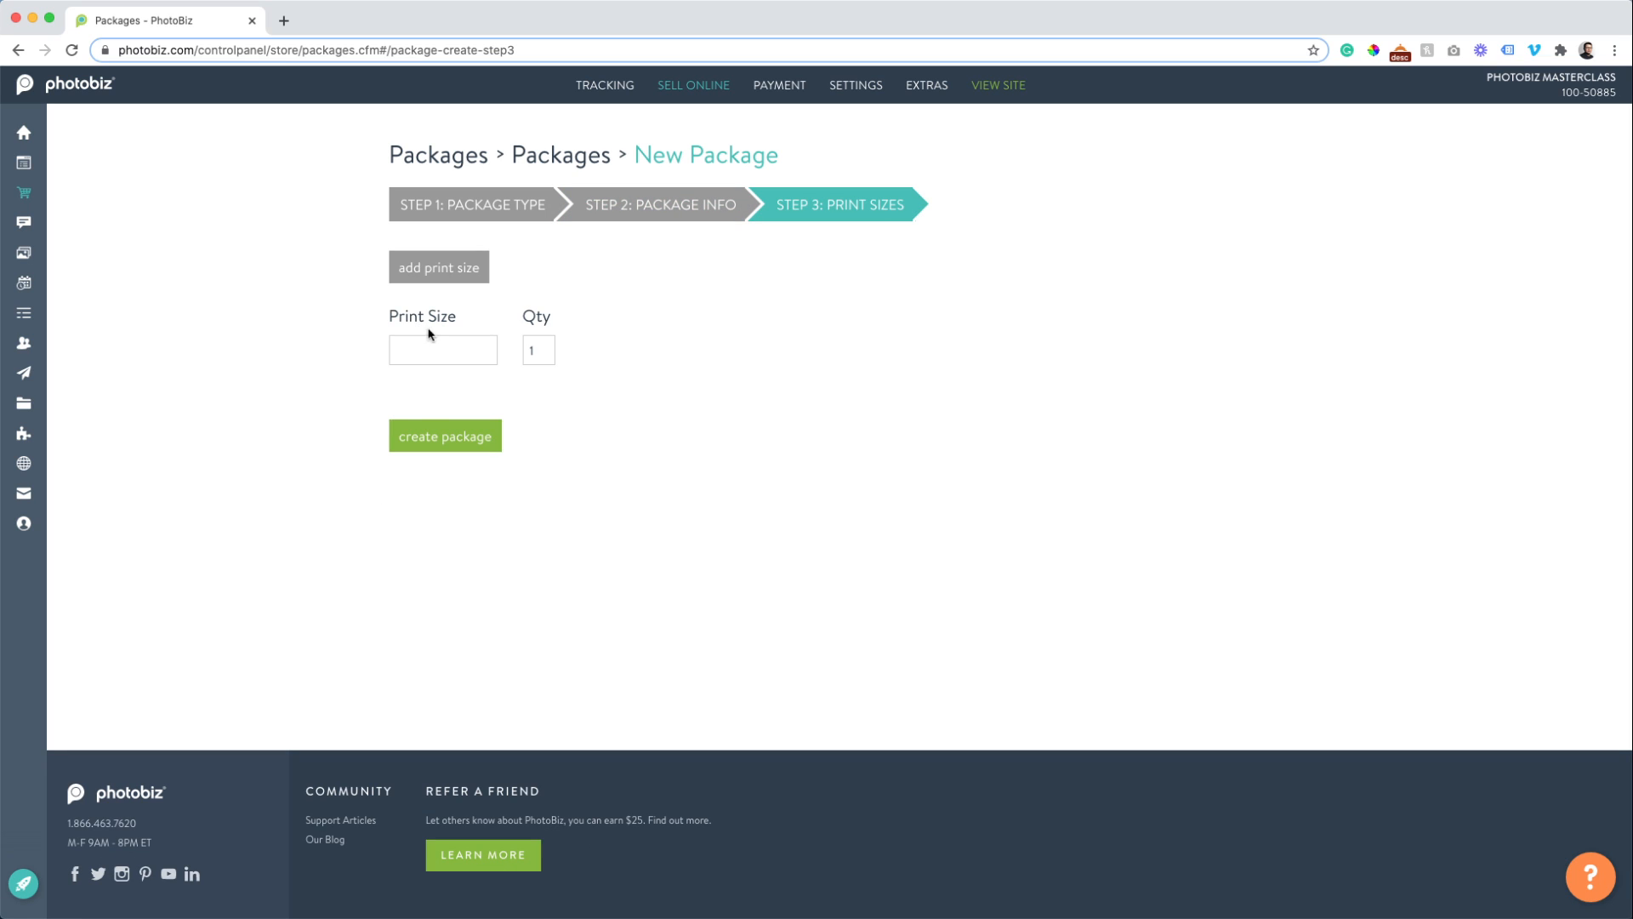
Include one 8 x 10 print and two 5 x 7 prints, then create the Copper Package.
{"action": "left_click", "coordinate": [423, 342]}
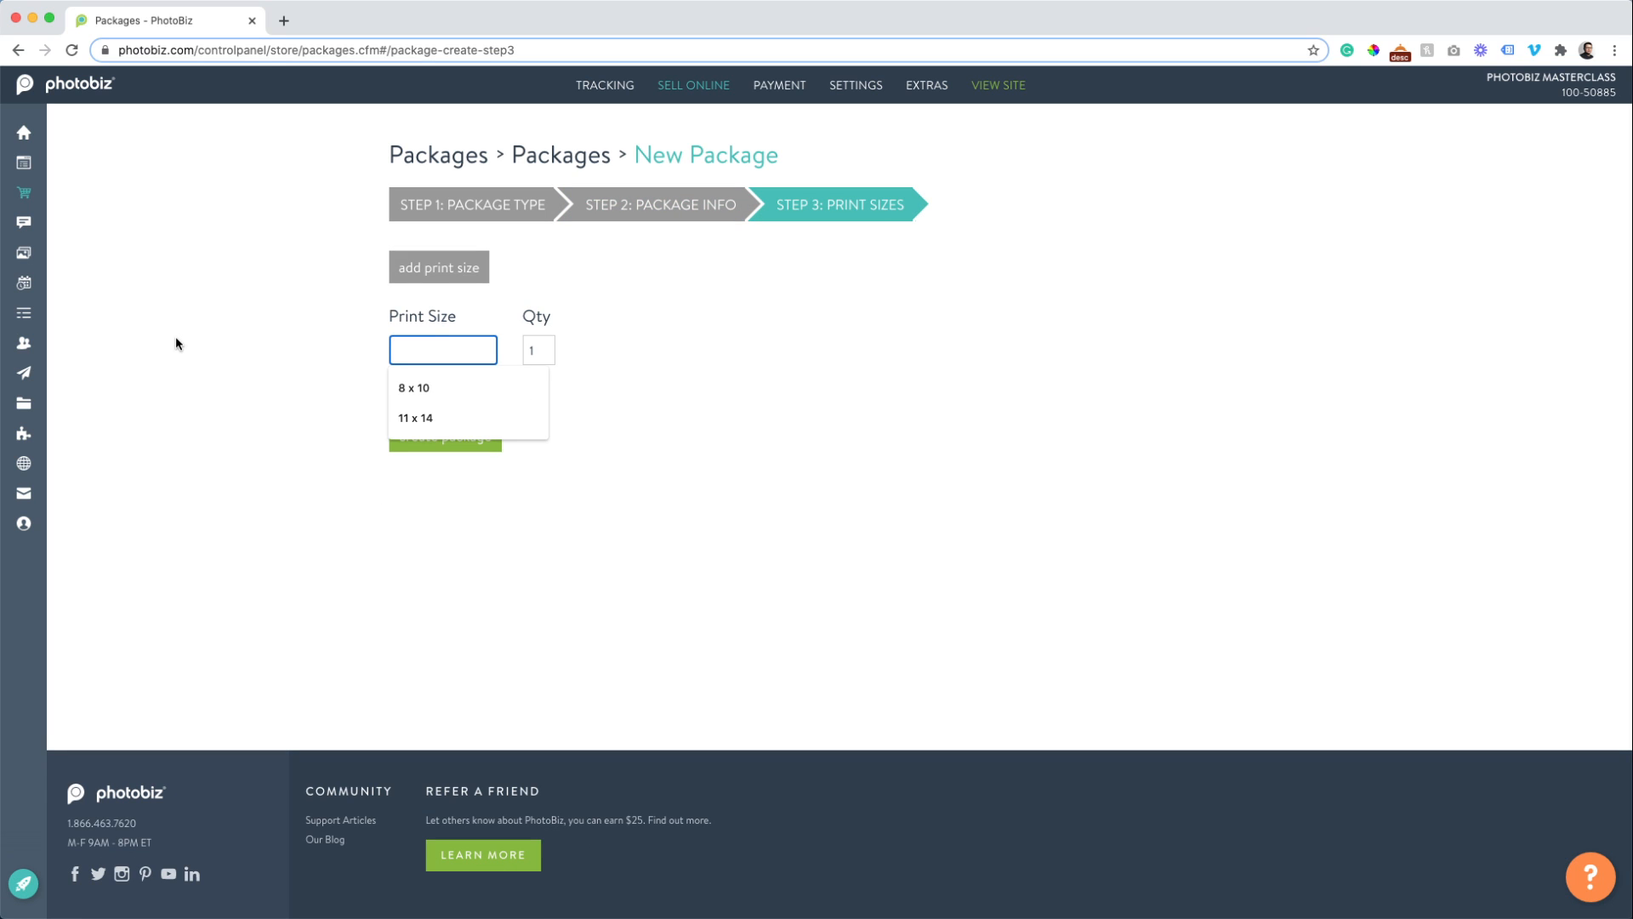
{"action": "type", "text": "8 x 10"}
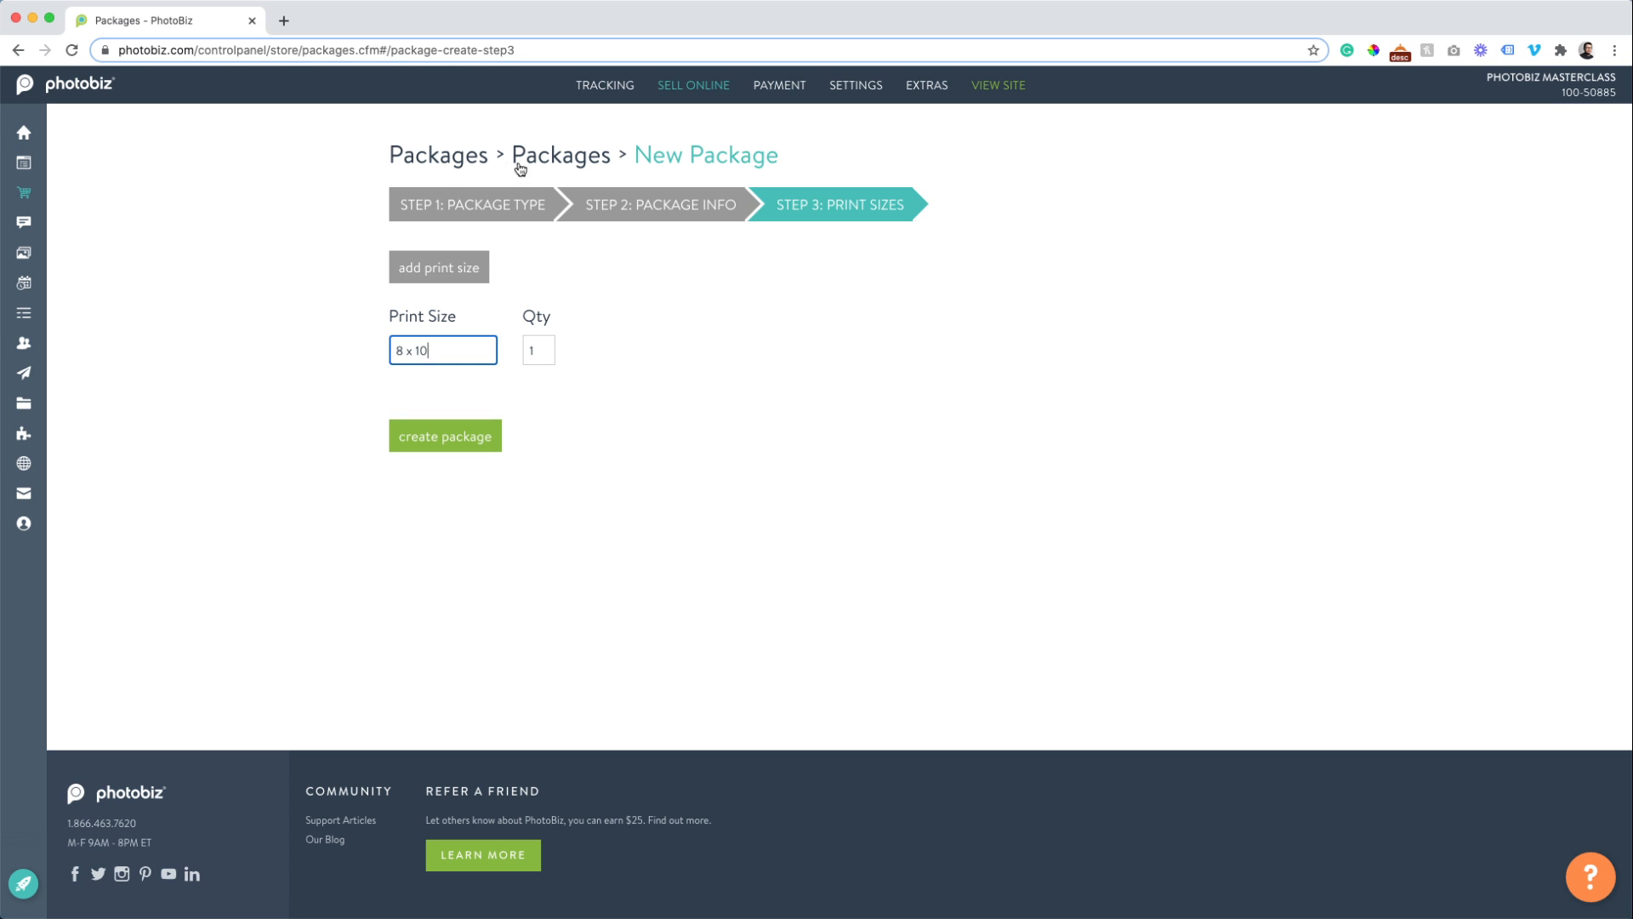
{"action": "left_click", "coordinate": [436, 274]}
{"action": "type", "text": "5 "}
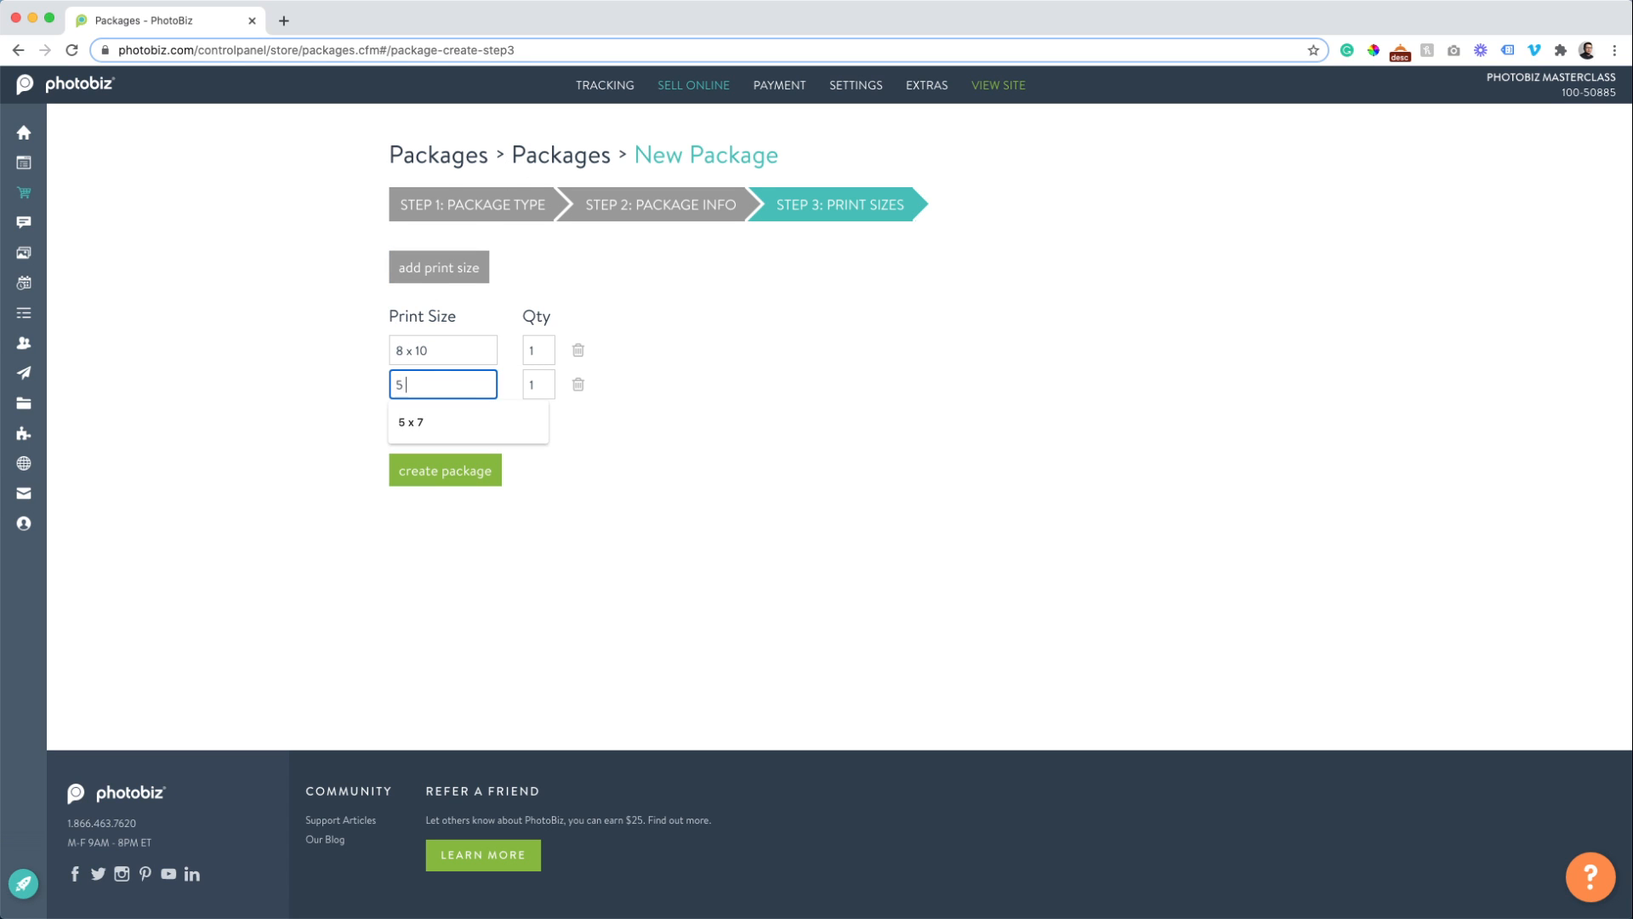
{"action": "type", "text": "x 7"}
{"action": "key", "text": "Tab"}
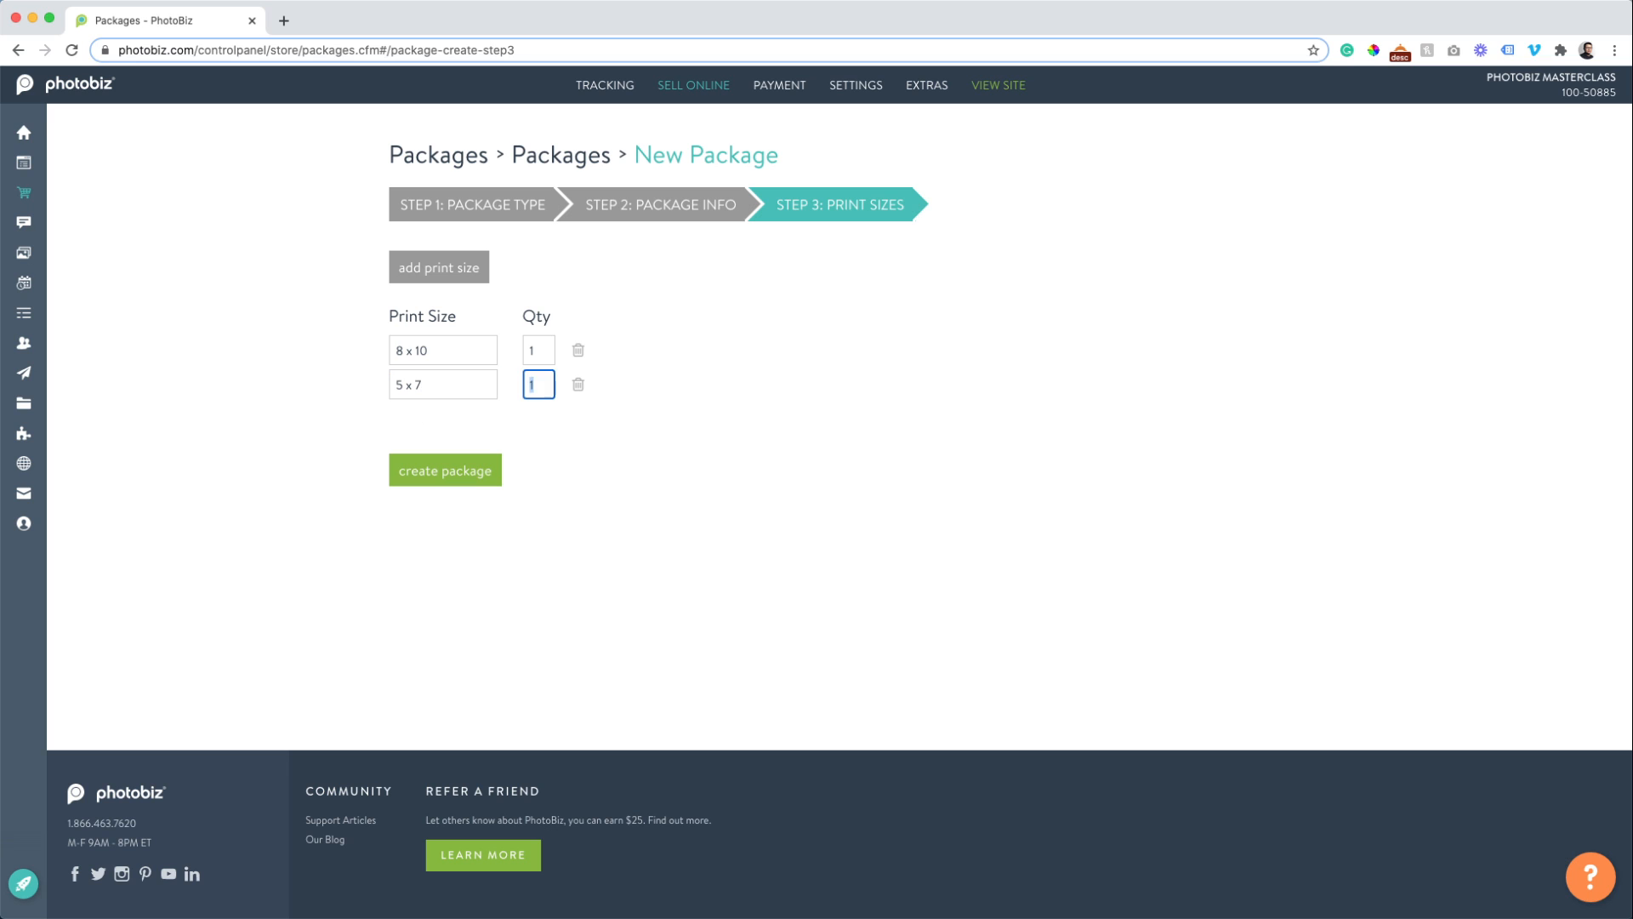
{"action": "type", "text": "2"}
{"action": "left_click", "coordinate": [429, 473]}
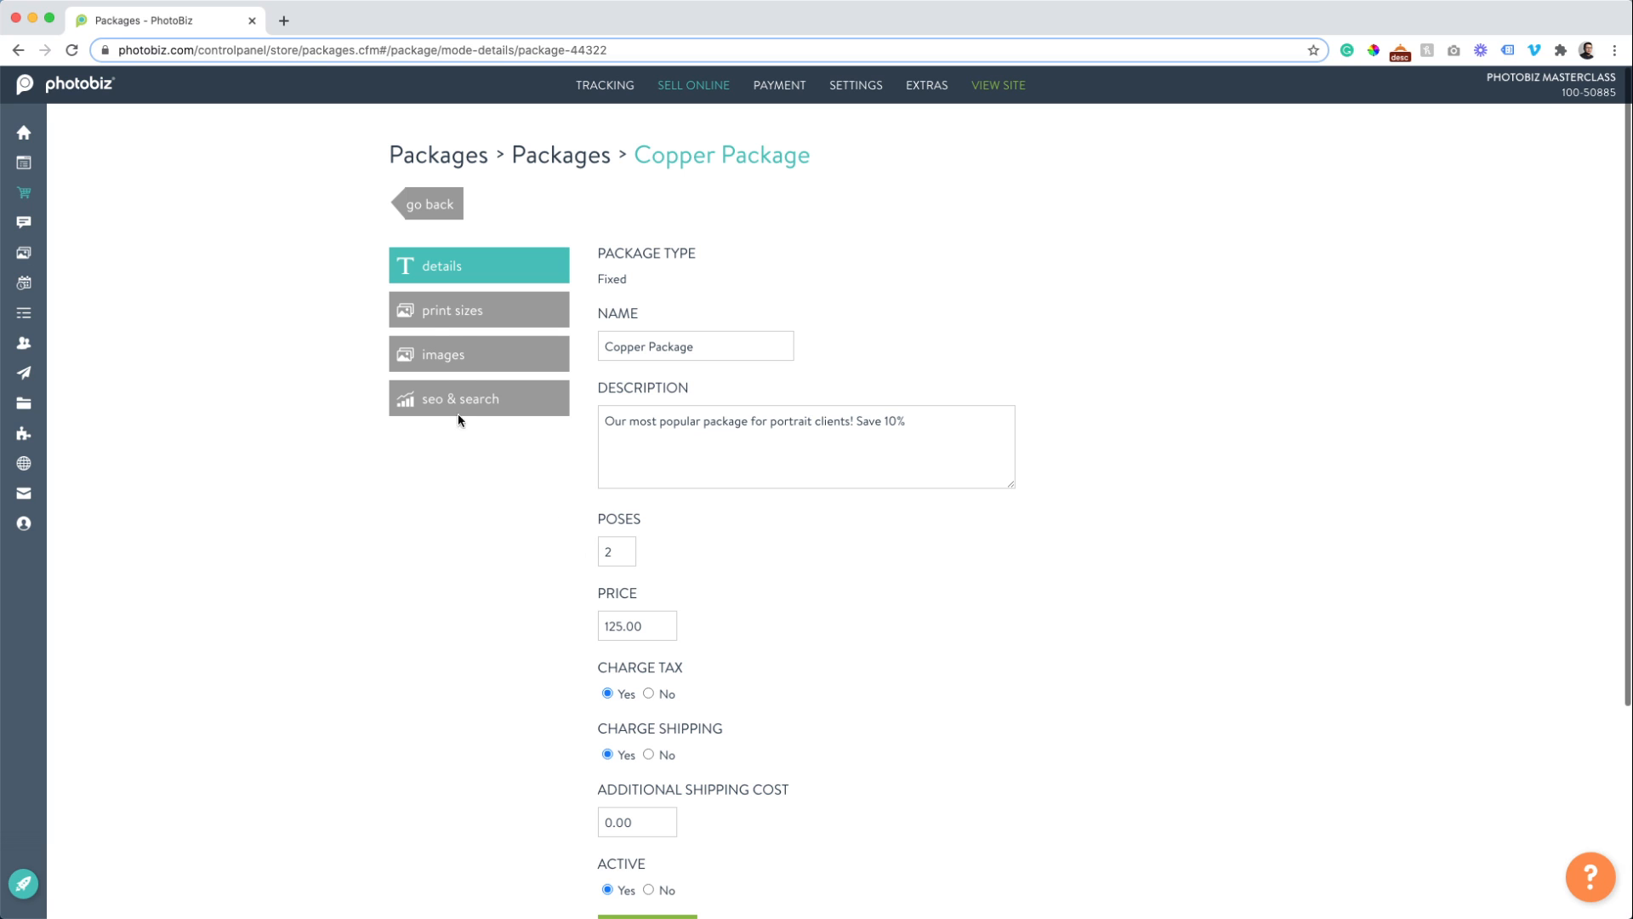
Check the Copper Package's print sizes, then view its images section, which is still empty.
{"action": "left_click", "coordinate": [443, 319]}
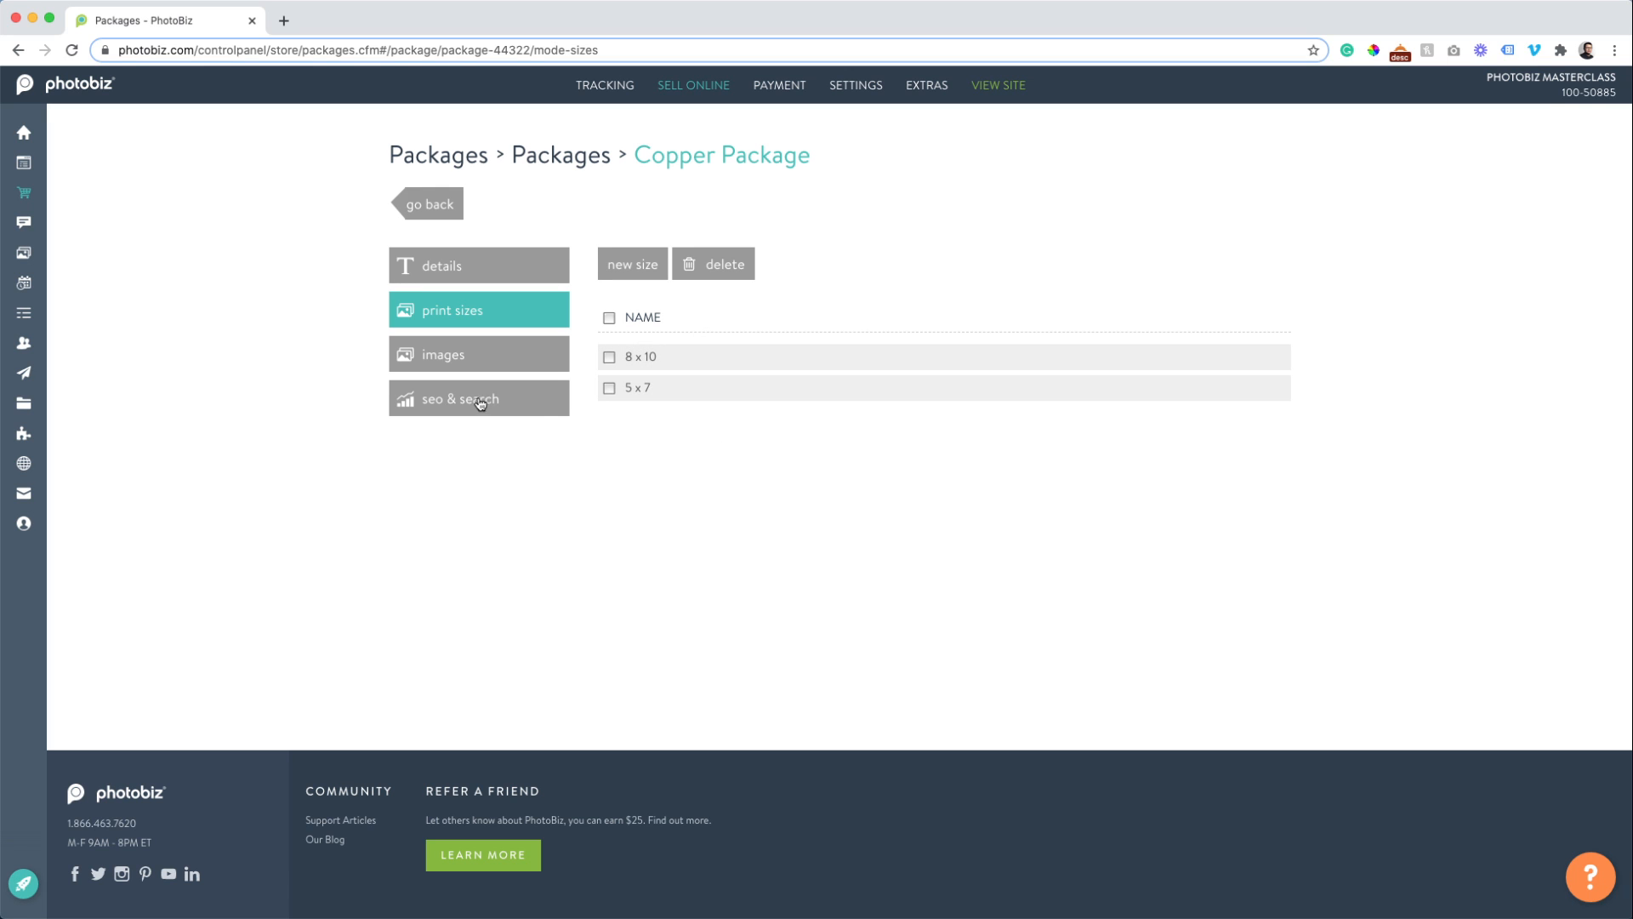
{"action": "left_click", "coordinate": [442, 357]}
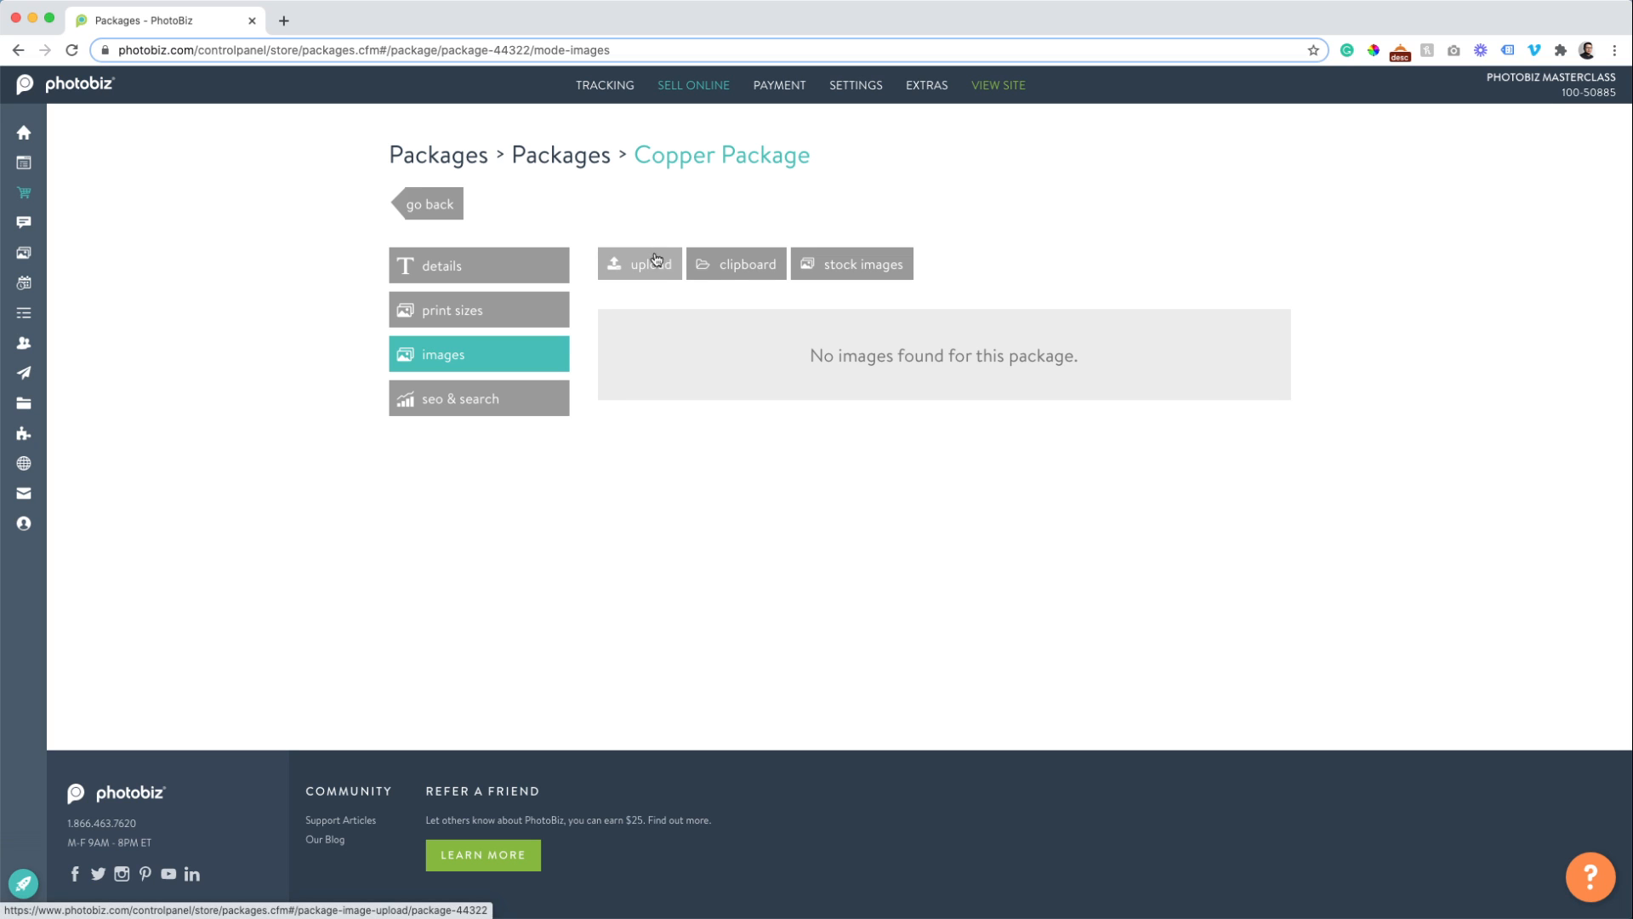
Insert the last wall-collage mockup from the image clipboard into the Copper Package.
{"action": "left_click", "coordinate": [722, 270]}
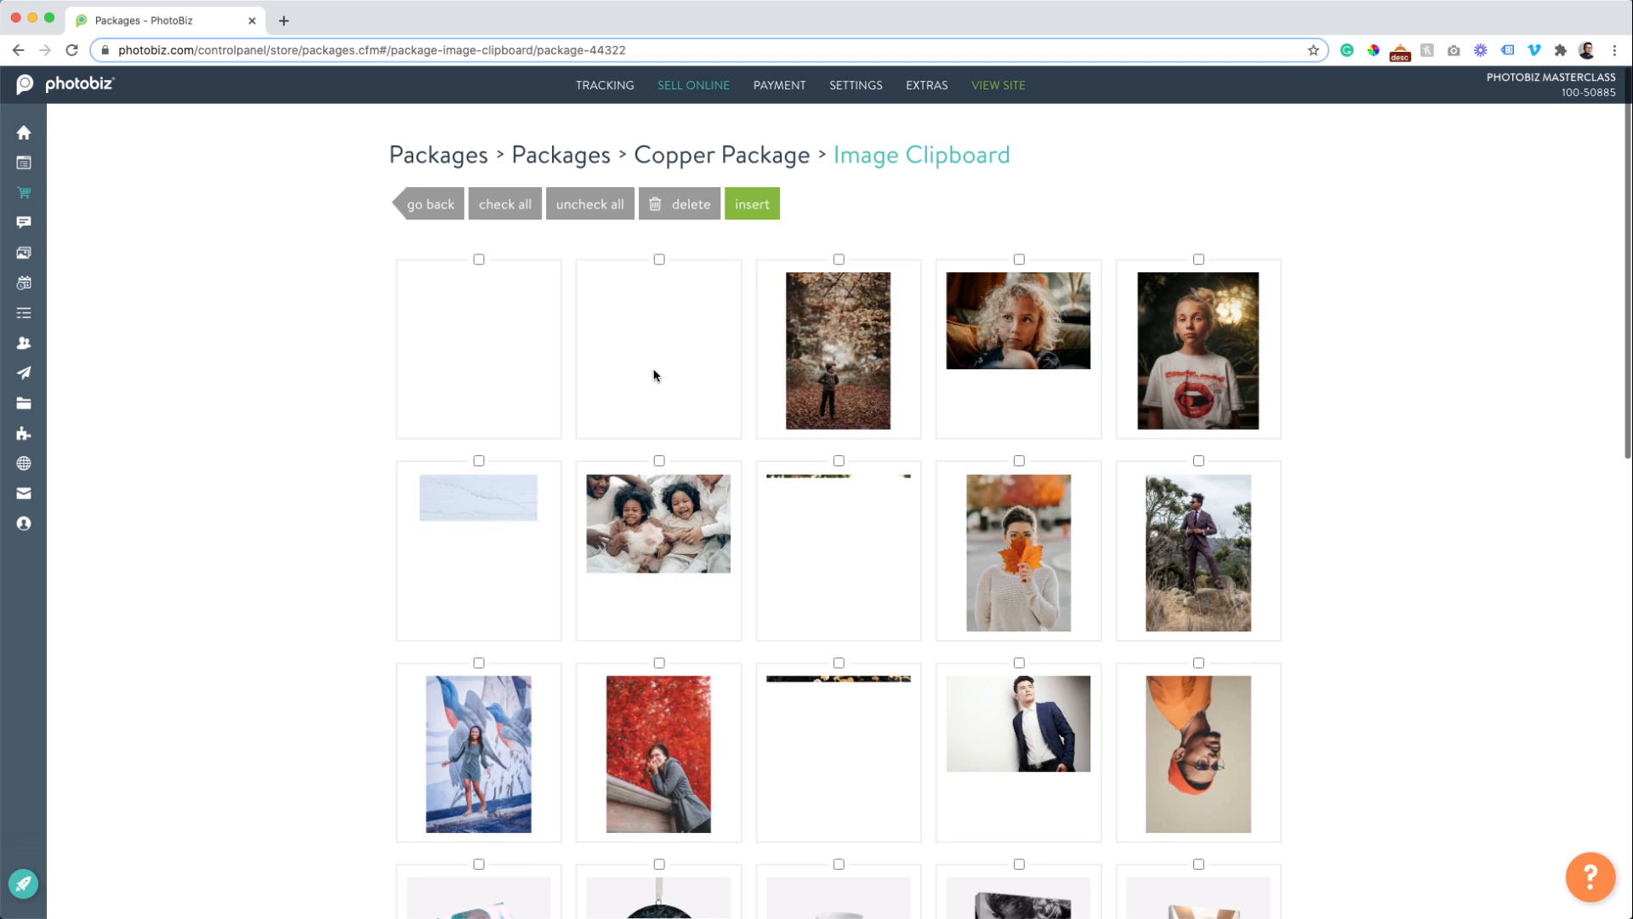
{"action": "scroll", "coordinate": [366, 387], "scroll_direction": "down", "scroll_amount": 8}
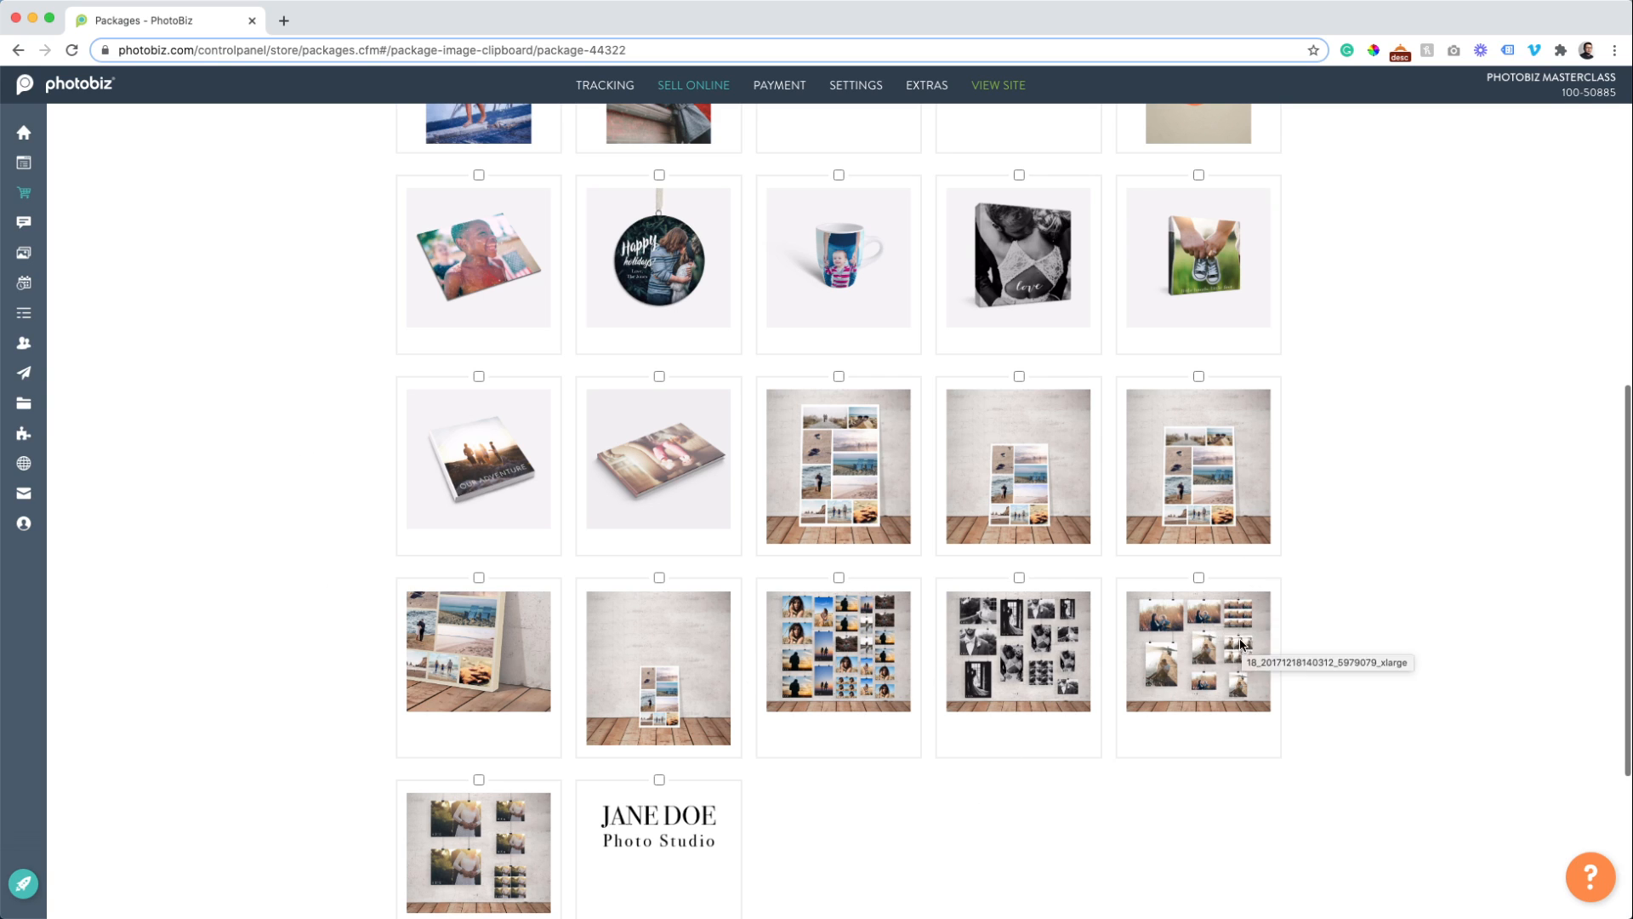
{"action": "scroll", "coordinate": [1191, 625], "scroll_direction": "down", "scroll_amount": 1}
{"action": "left_click", "coordinate": [1199, 565]}
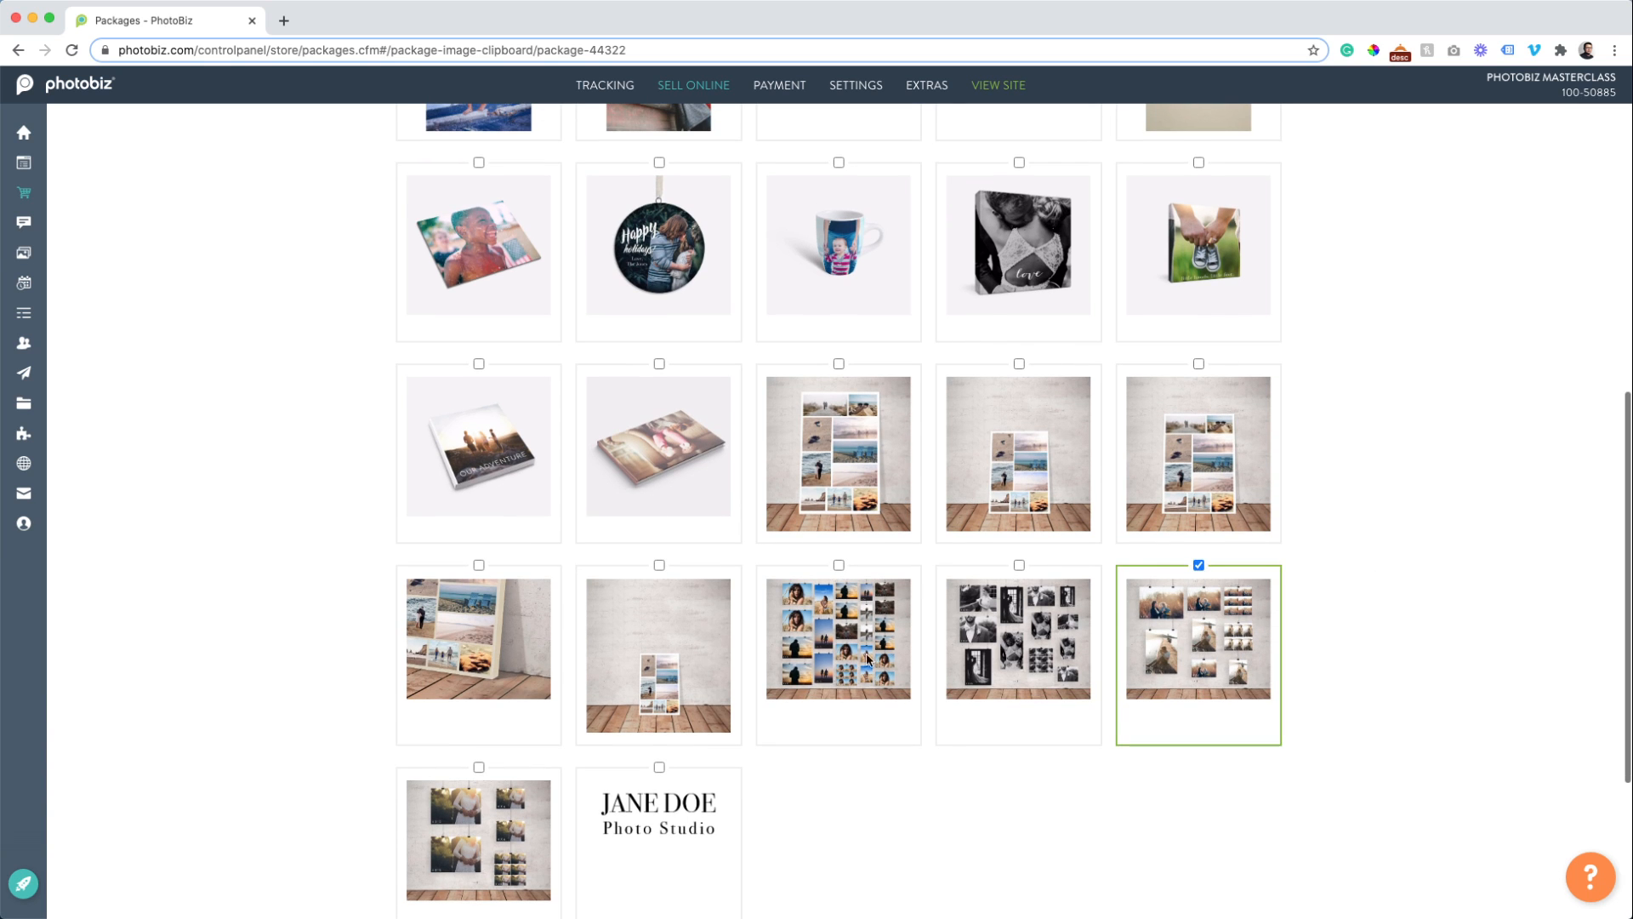
{"action": "scroll", "coordinate": [1025, 751], "scroll_direction": "up", "scroll_amount": 7}
{"action": "scroll", "coordinate": [553, 421], "scroll_direction": "up", "scroll_amount": 2}
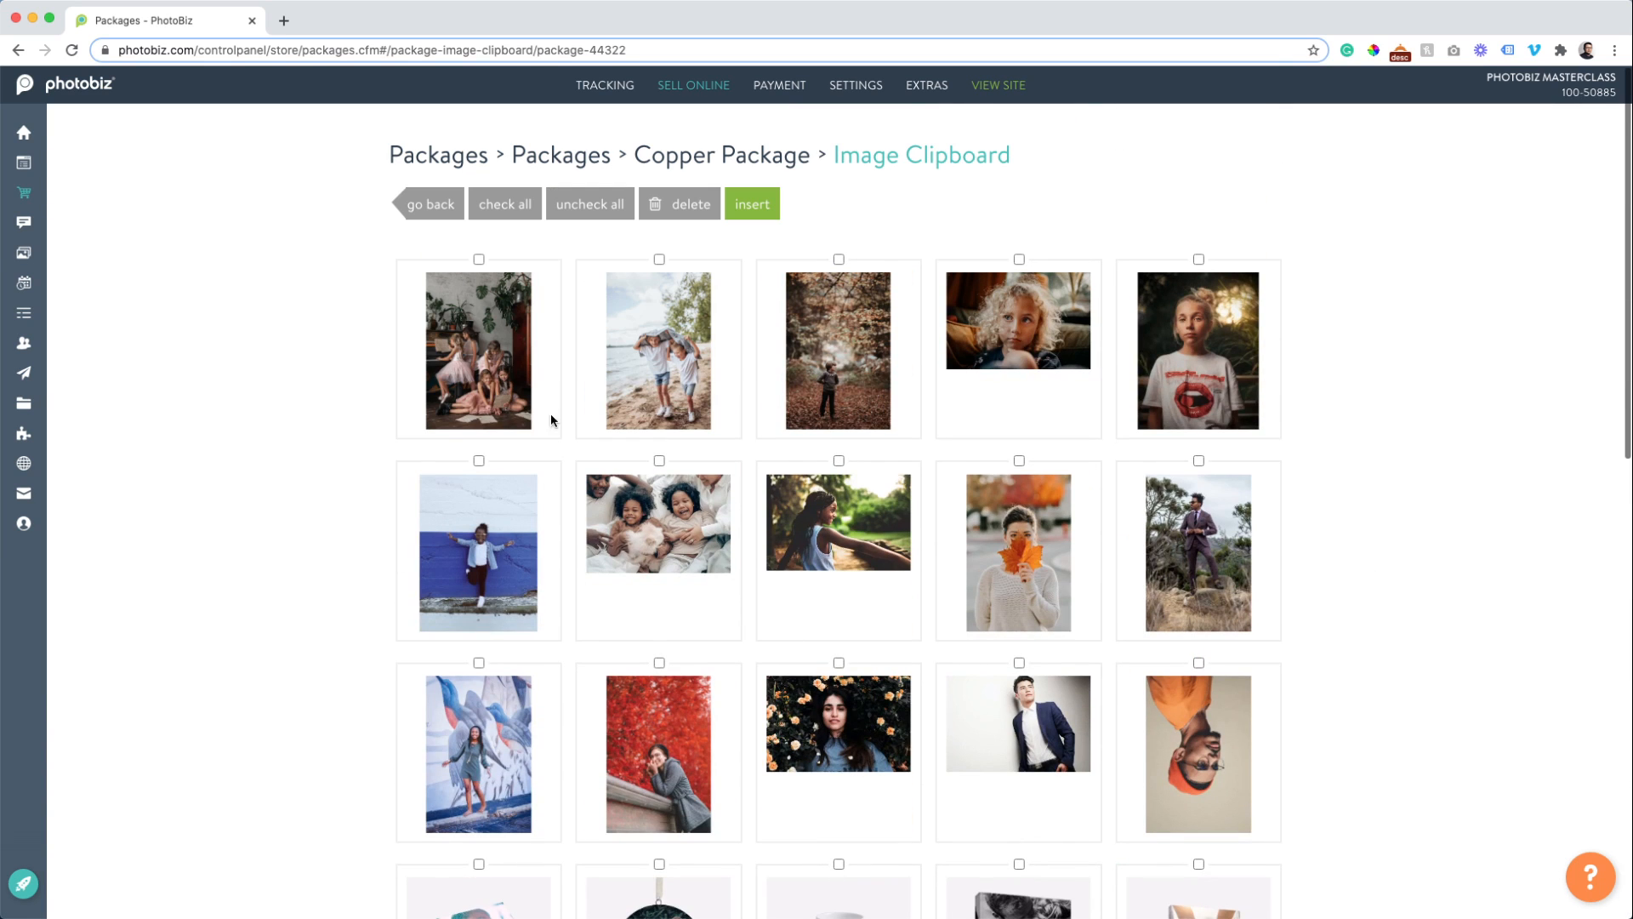
{"action": "left_click", "coordinate": [749, 205]}
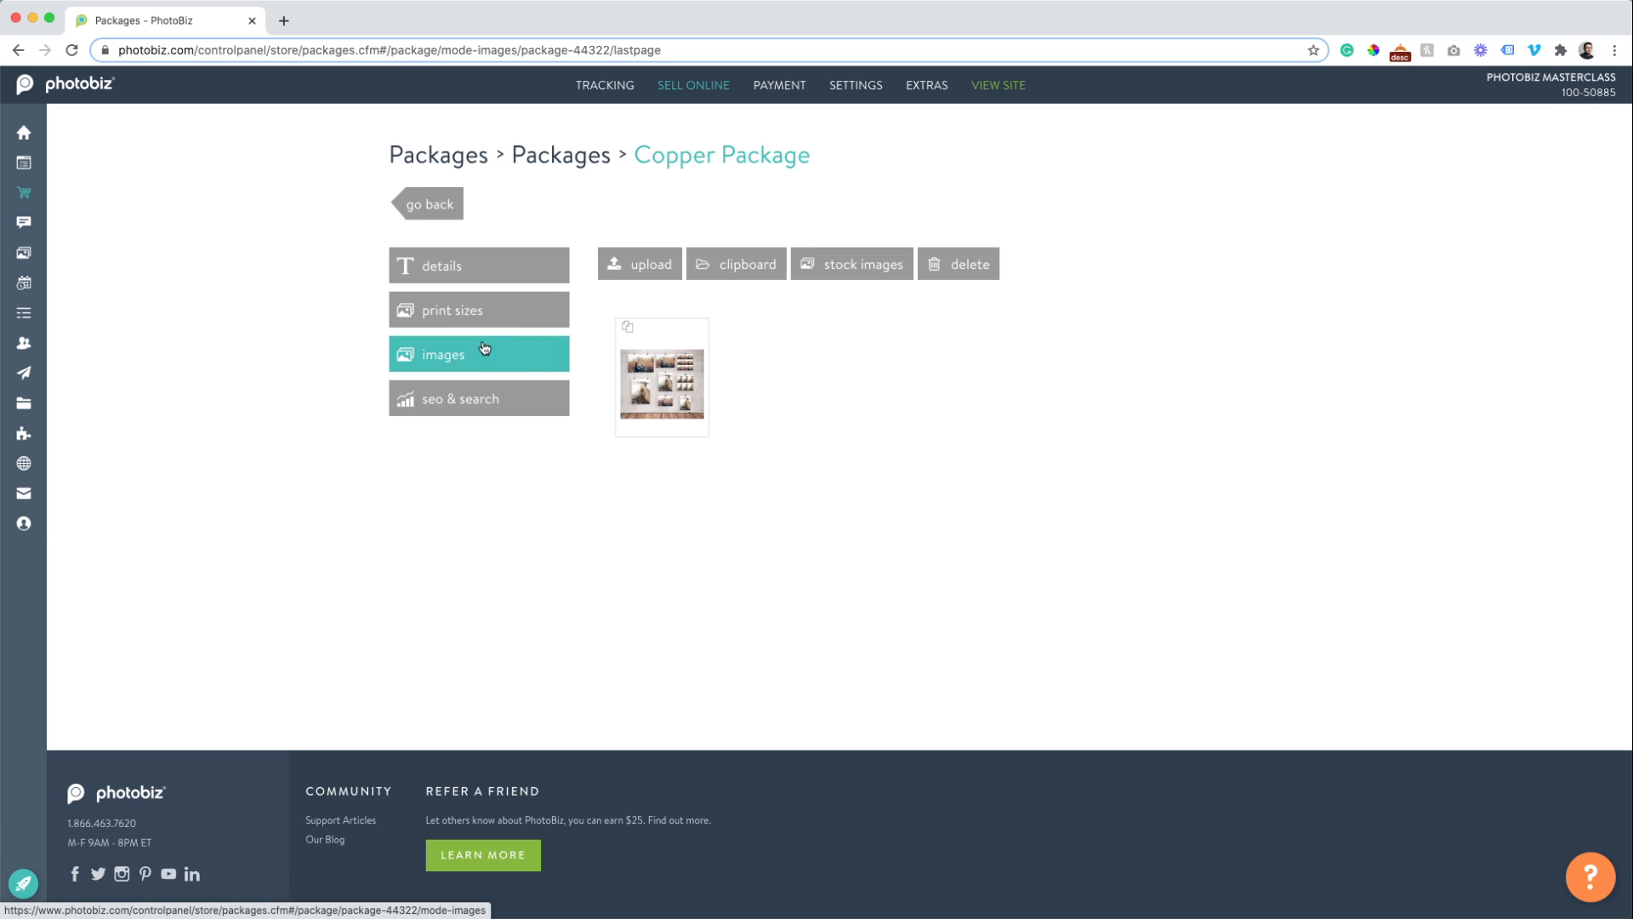
{"action": "left_click", "coordinate": [467, 310]}
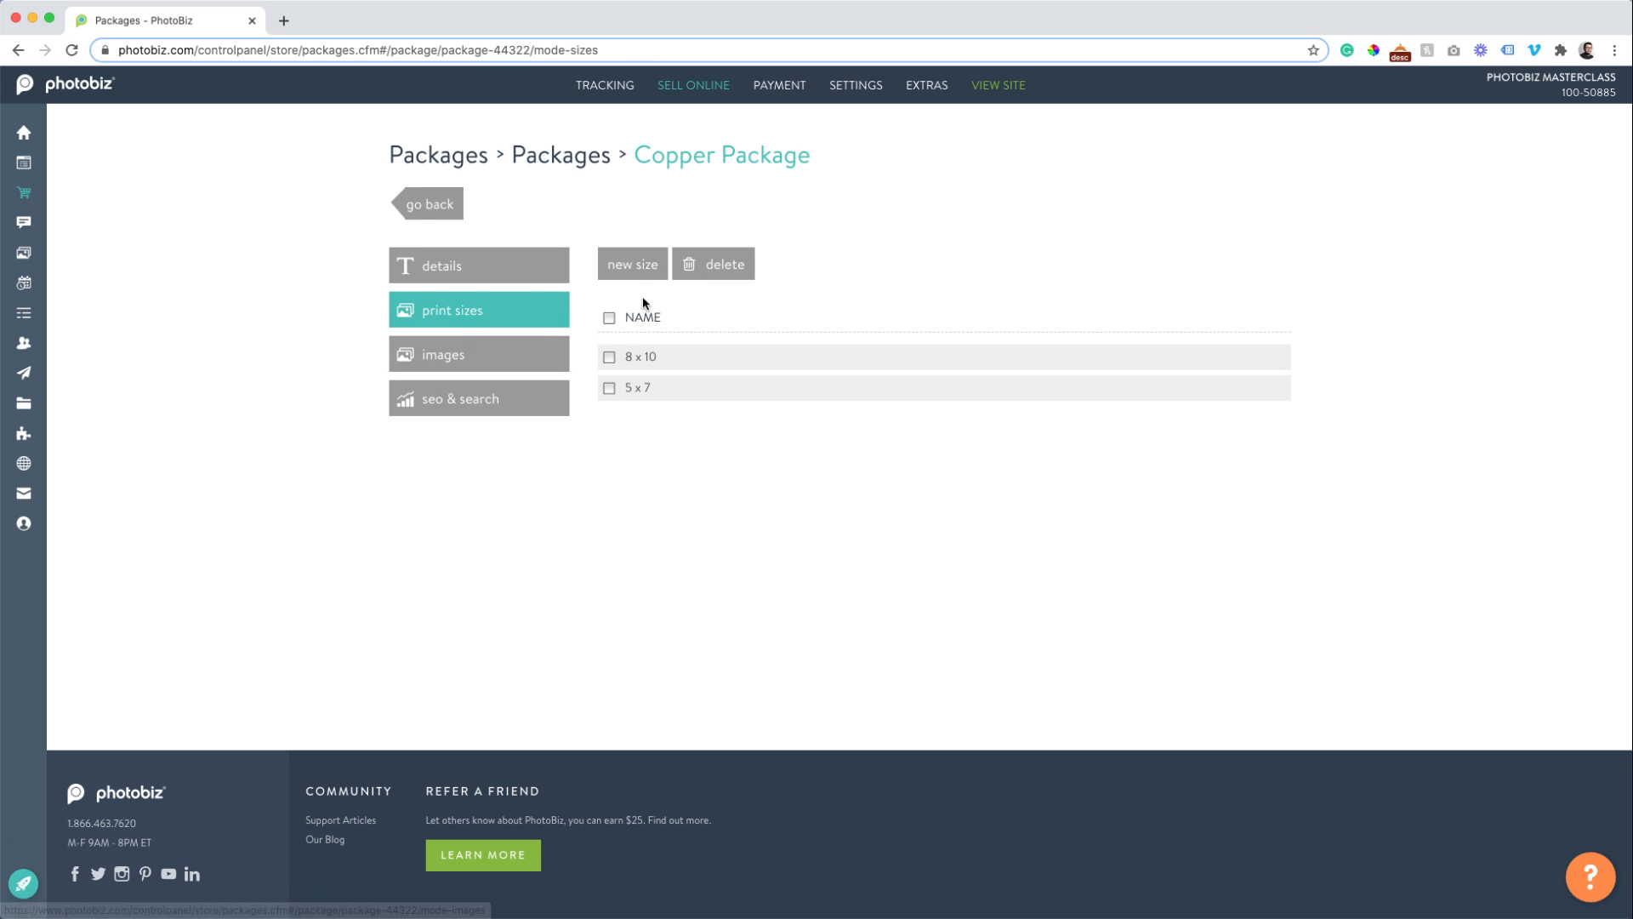
Review the Copper Package's details, print sizes and image, then return to the Packages list.
{"action": "left_click", "coordinate": [449, 270]}
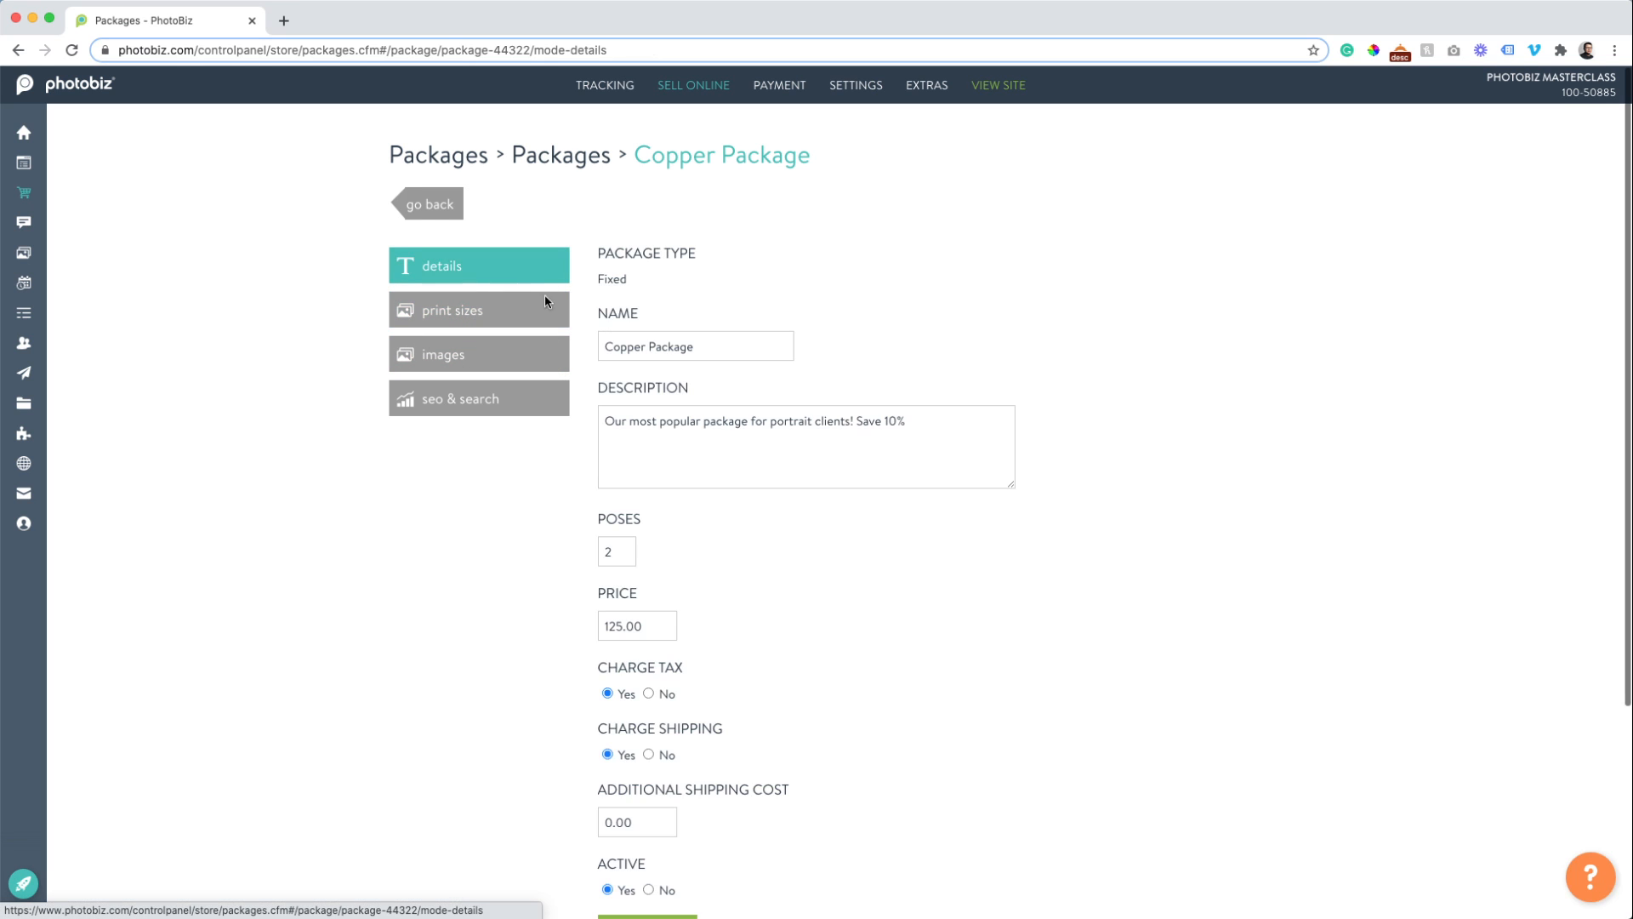
{"action": "left_click", "coordinate": [437, 316]}
{"action": "left_click", "coordinate": [450, 354]}
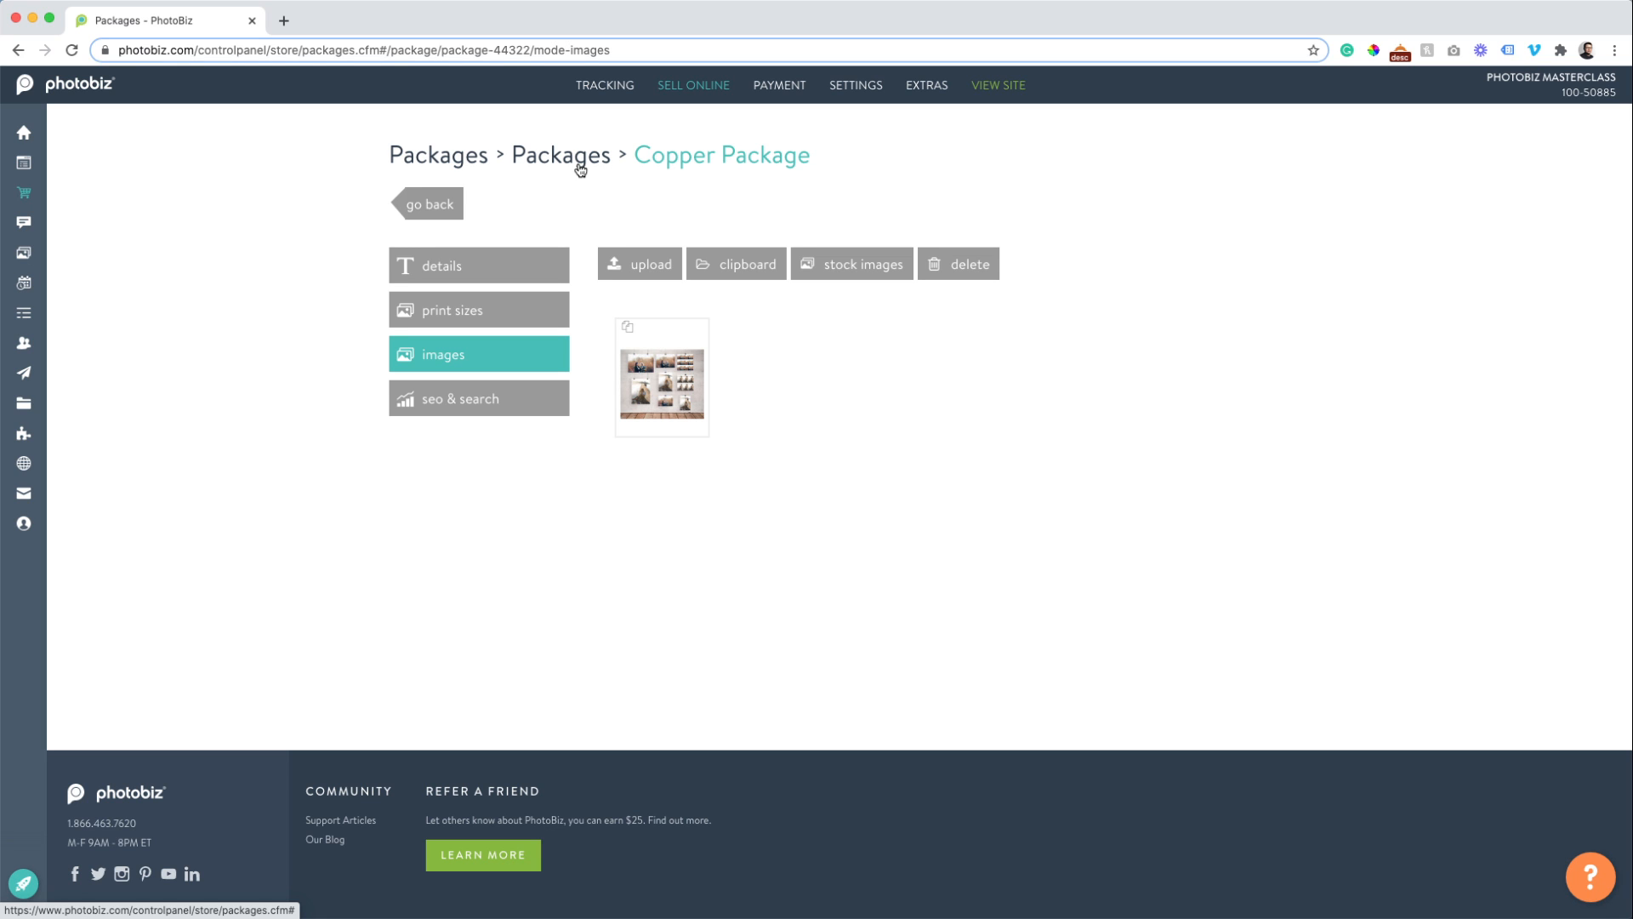
{"action": "left_click", "coordinate": [580, 169]}
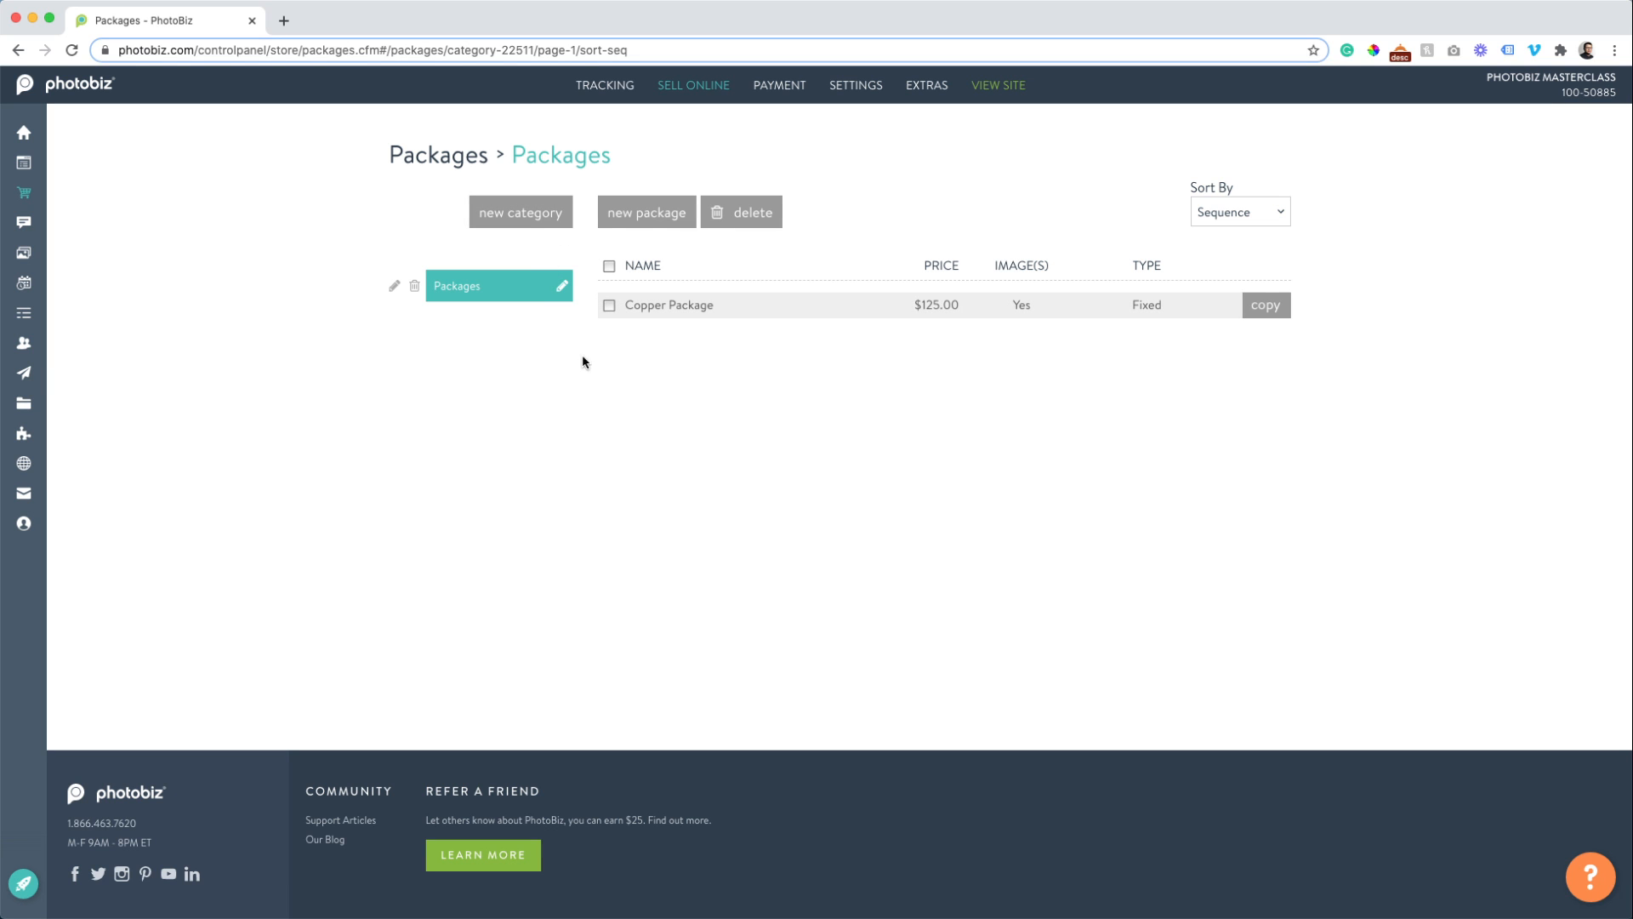
Rename the Packages category to 'Portrait Packages'.
{"action": "left_click", "coordinate": [562, 287]}
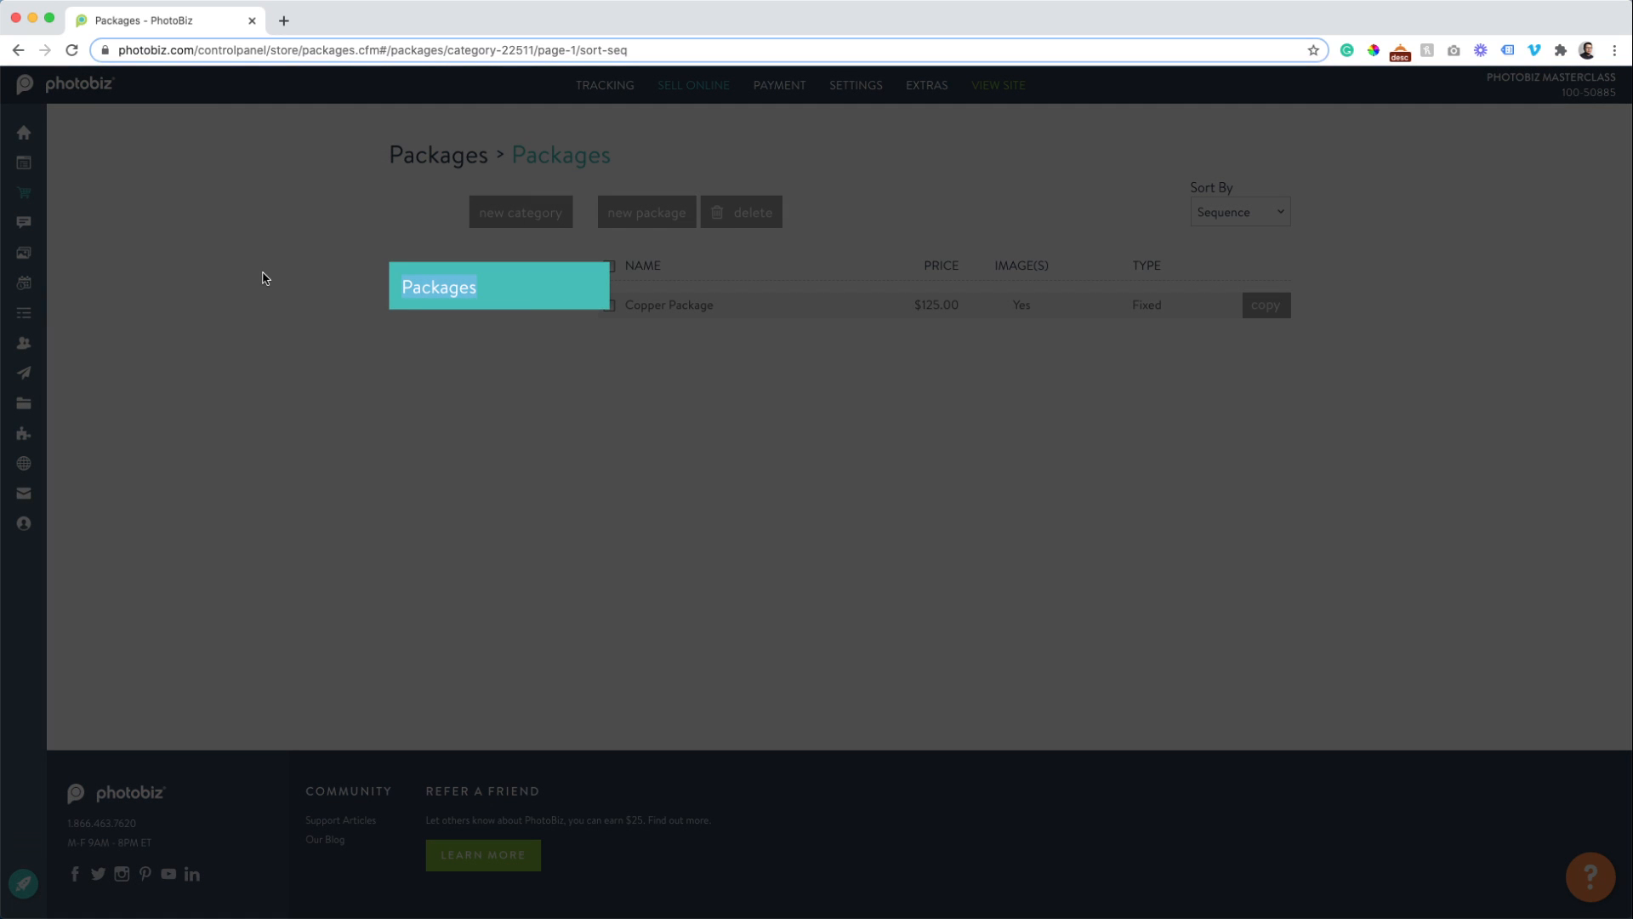
{"action": "type", "text": "Portrait"}
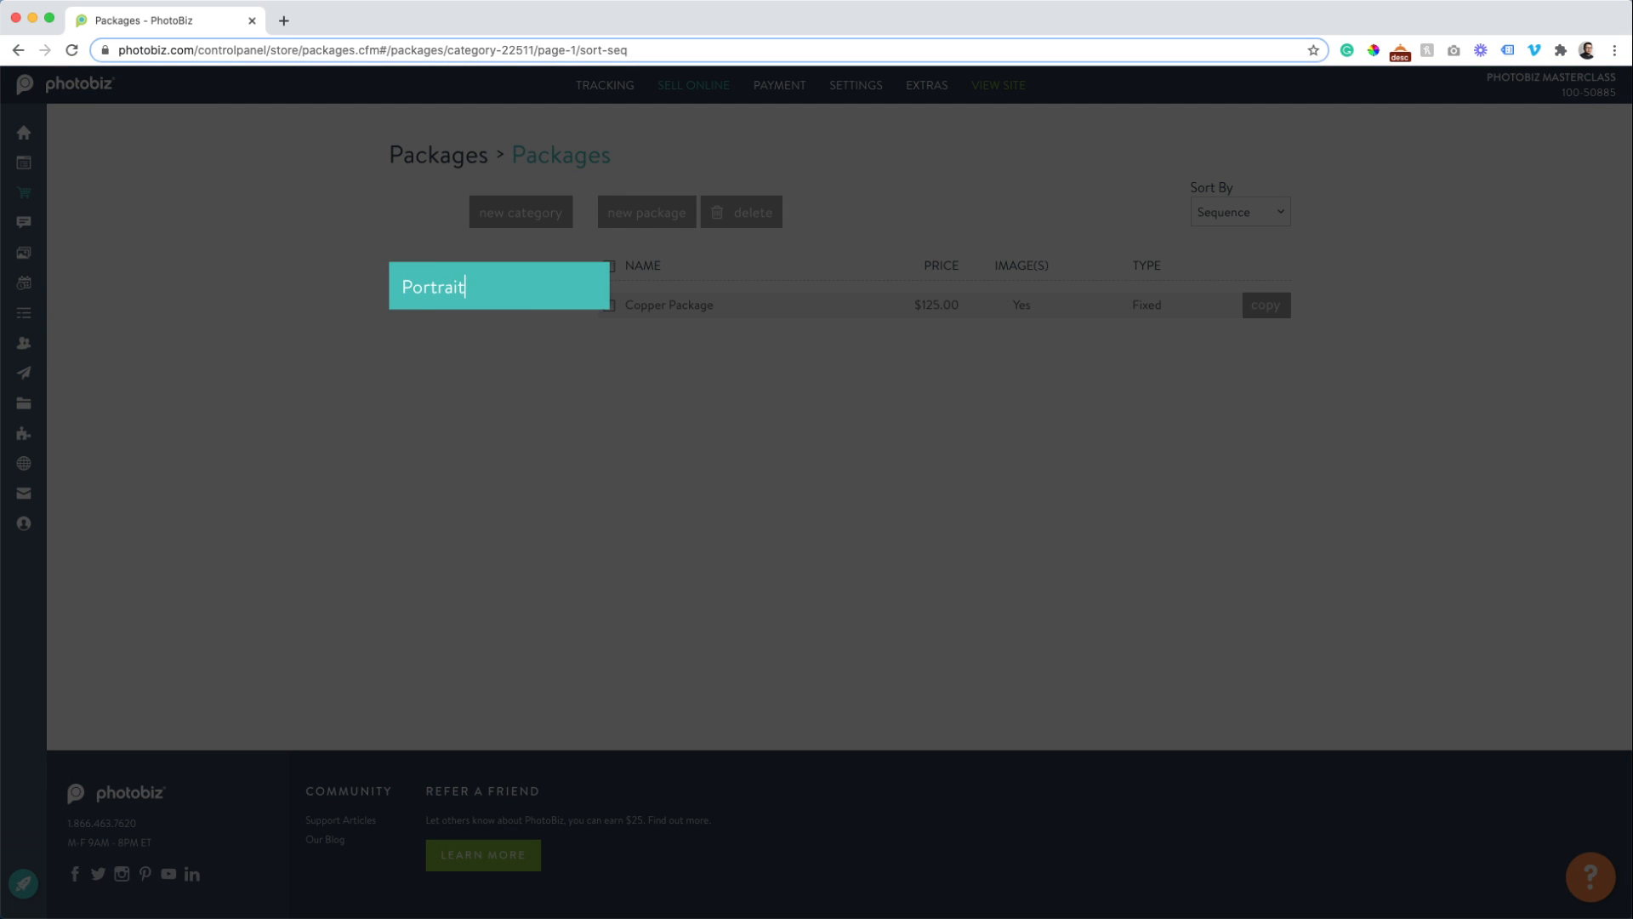
{"action": "type", "text": " Packages"}
{"action": "key", "text": "Return"}
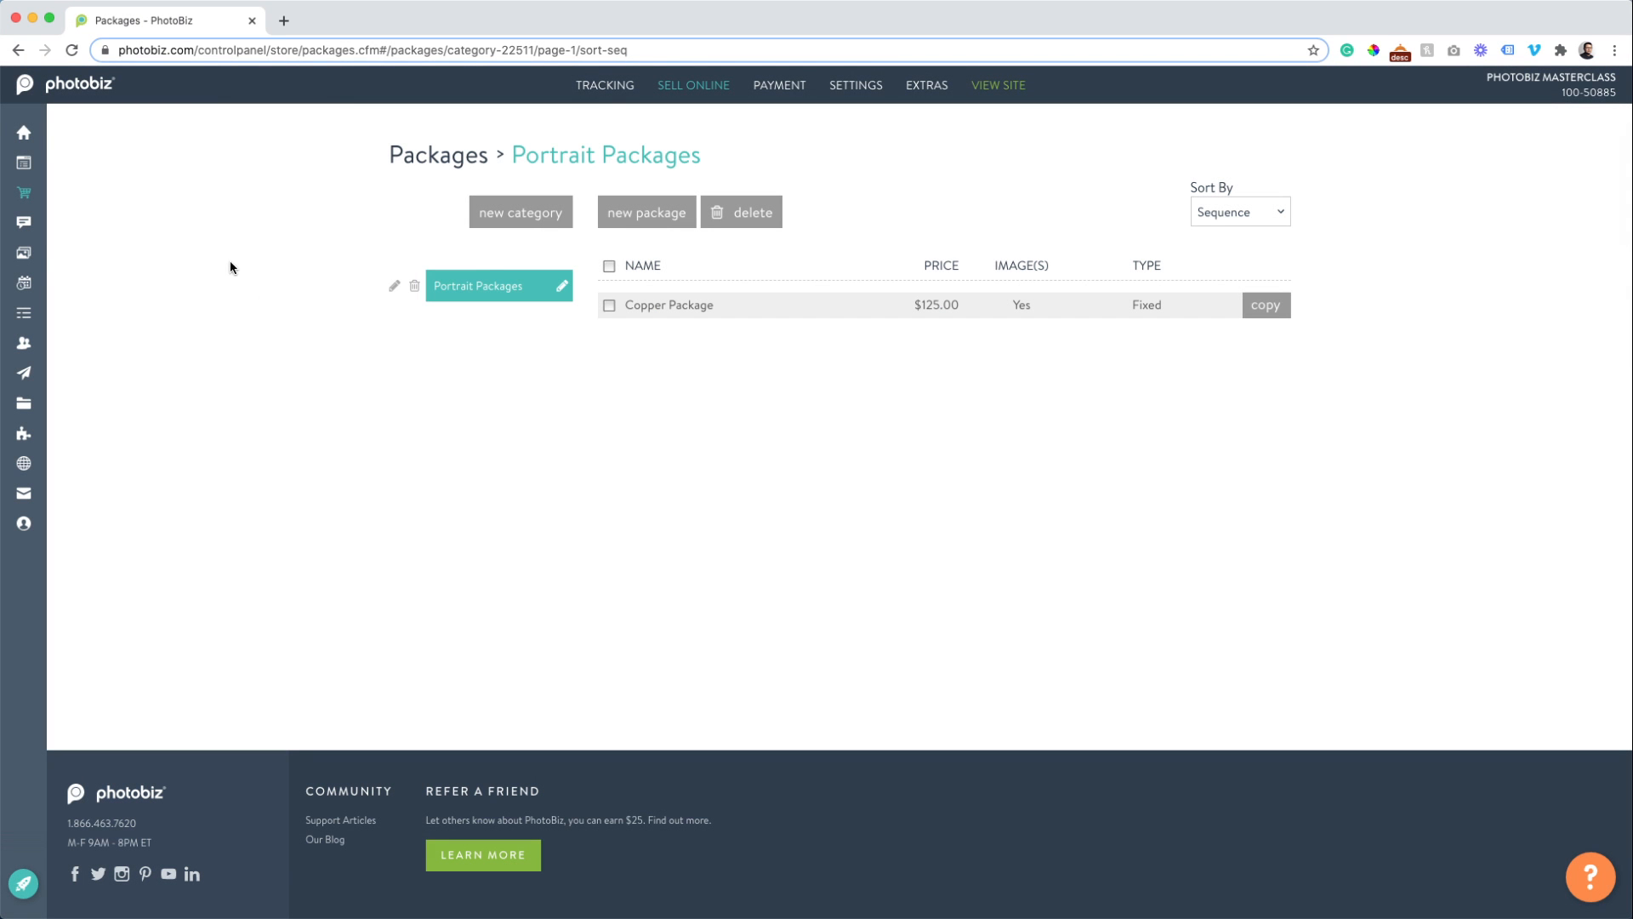
Add a 'Headshot Packages' category, then open the Portrait Packages list.
{"action": "left_click", "coordinate": [522, 212]}
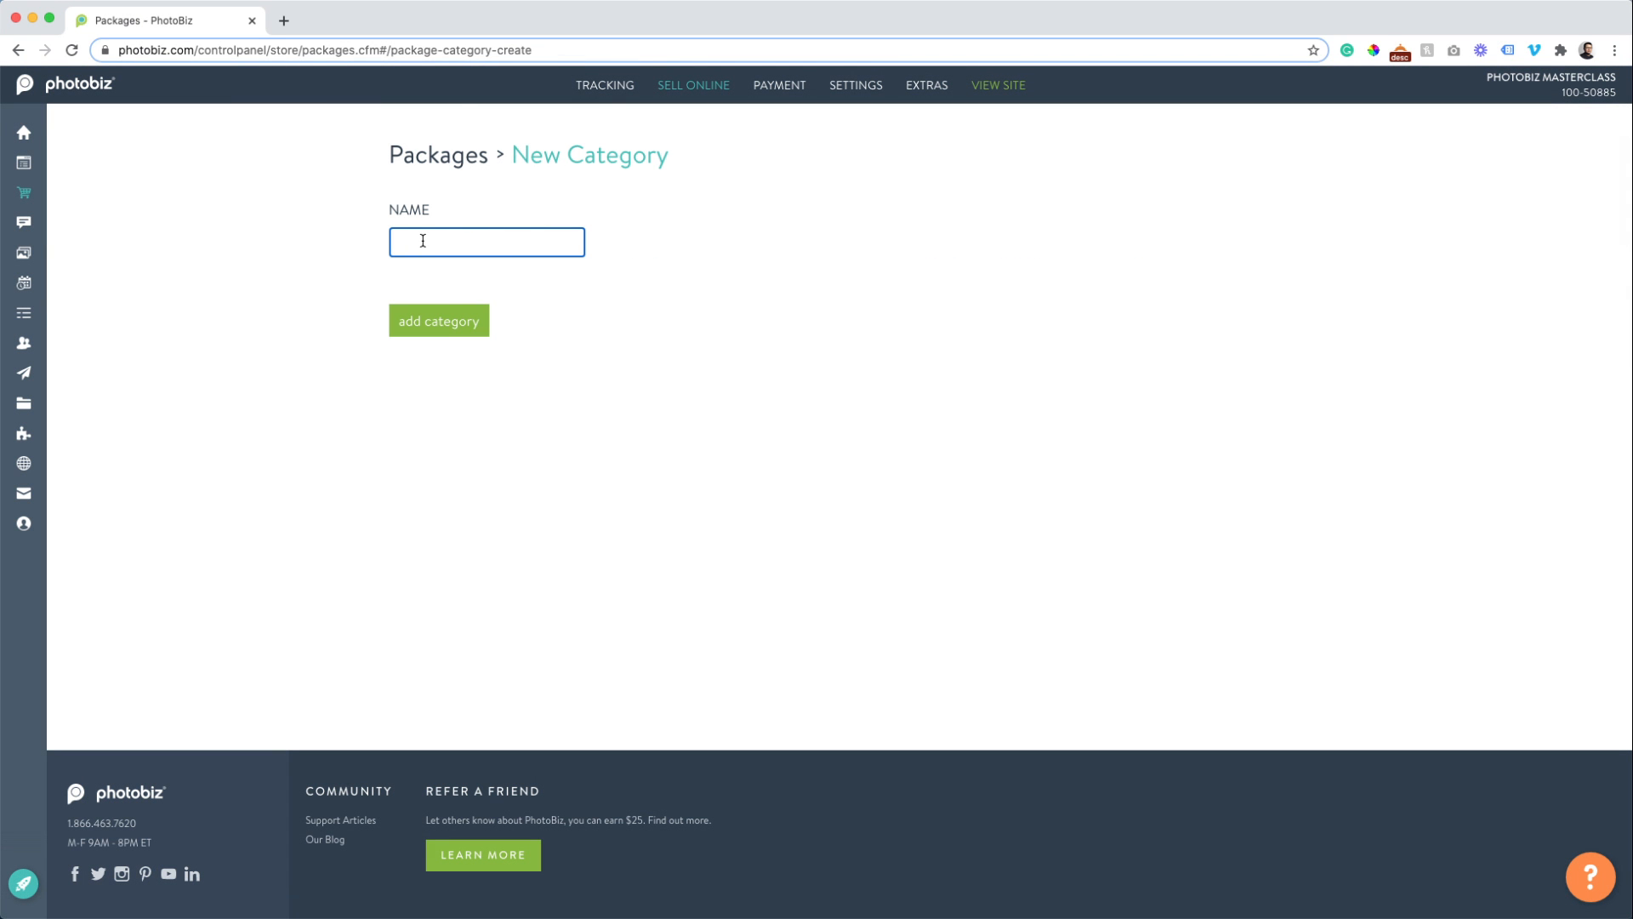
{"action": "type", "text": "Headshot Packages"}
{"action": "left_click", "coordinate": [439, 321]}
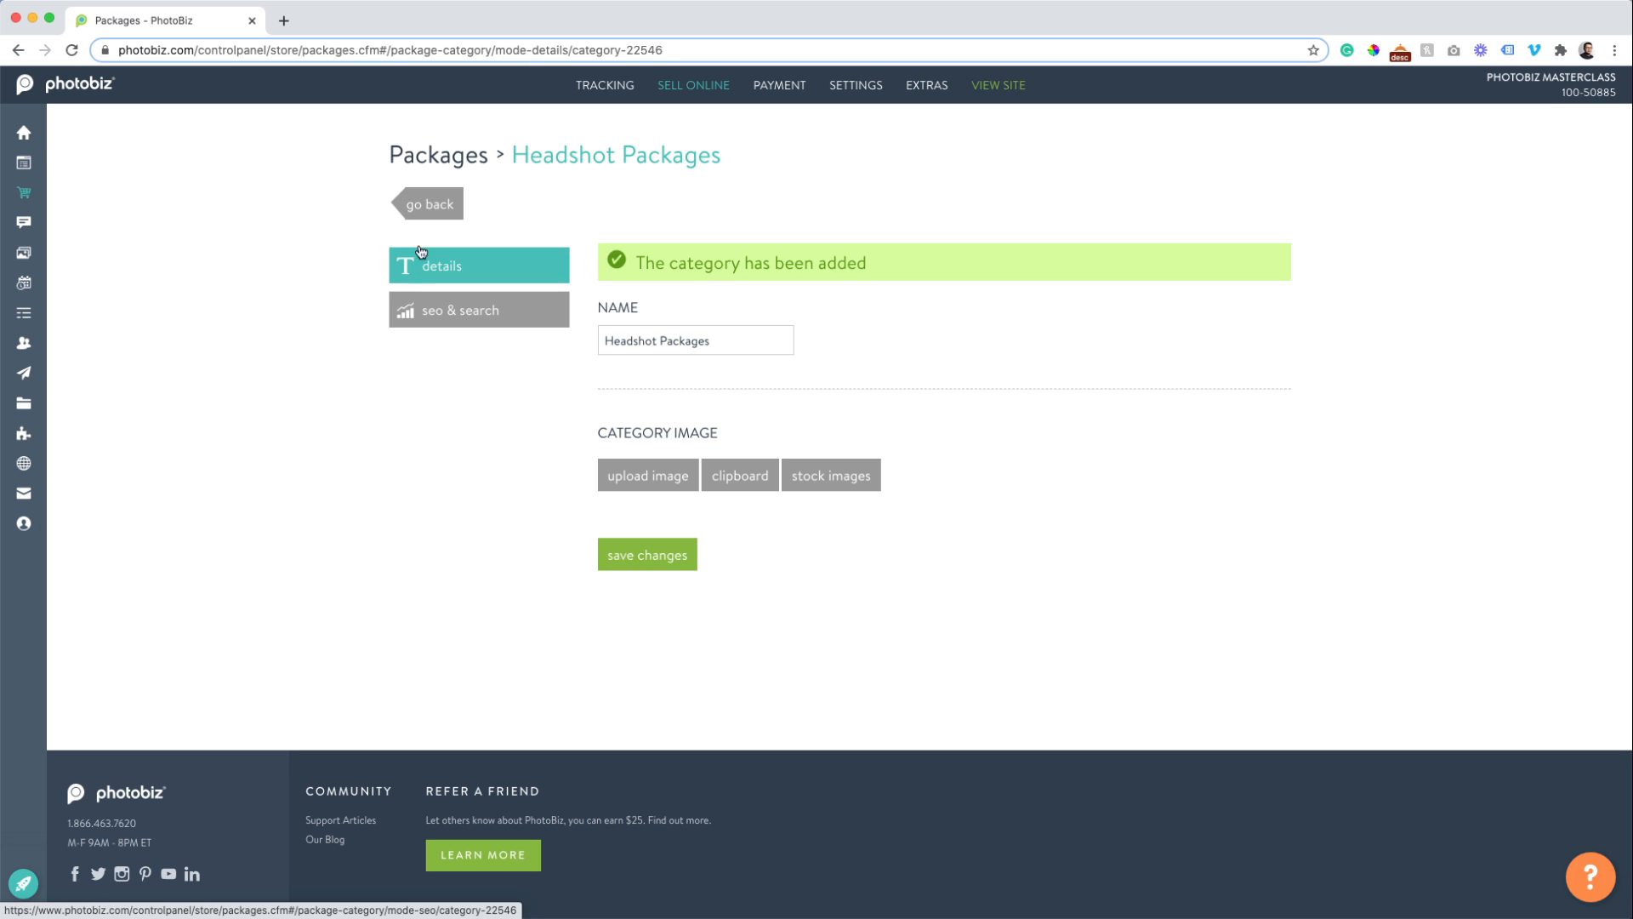
{"action": "left_click", "coordinate": [428, 177]}
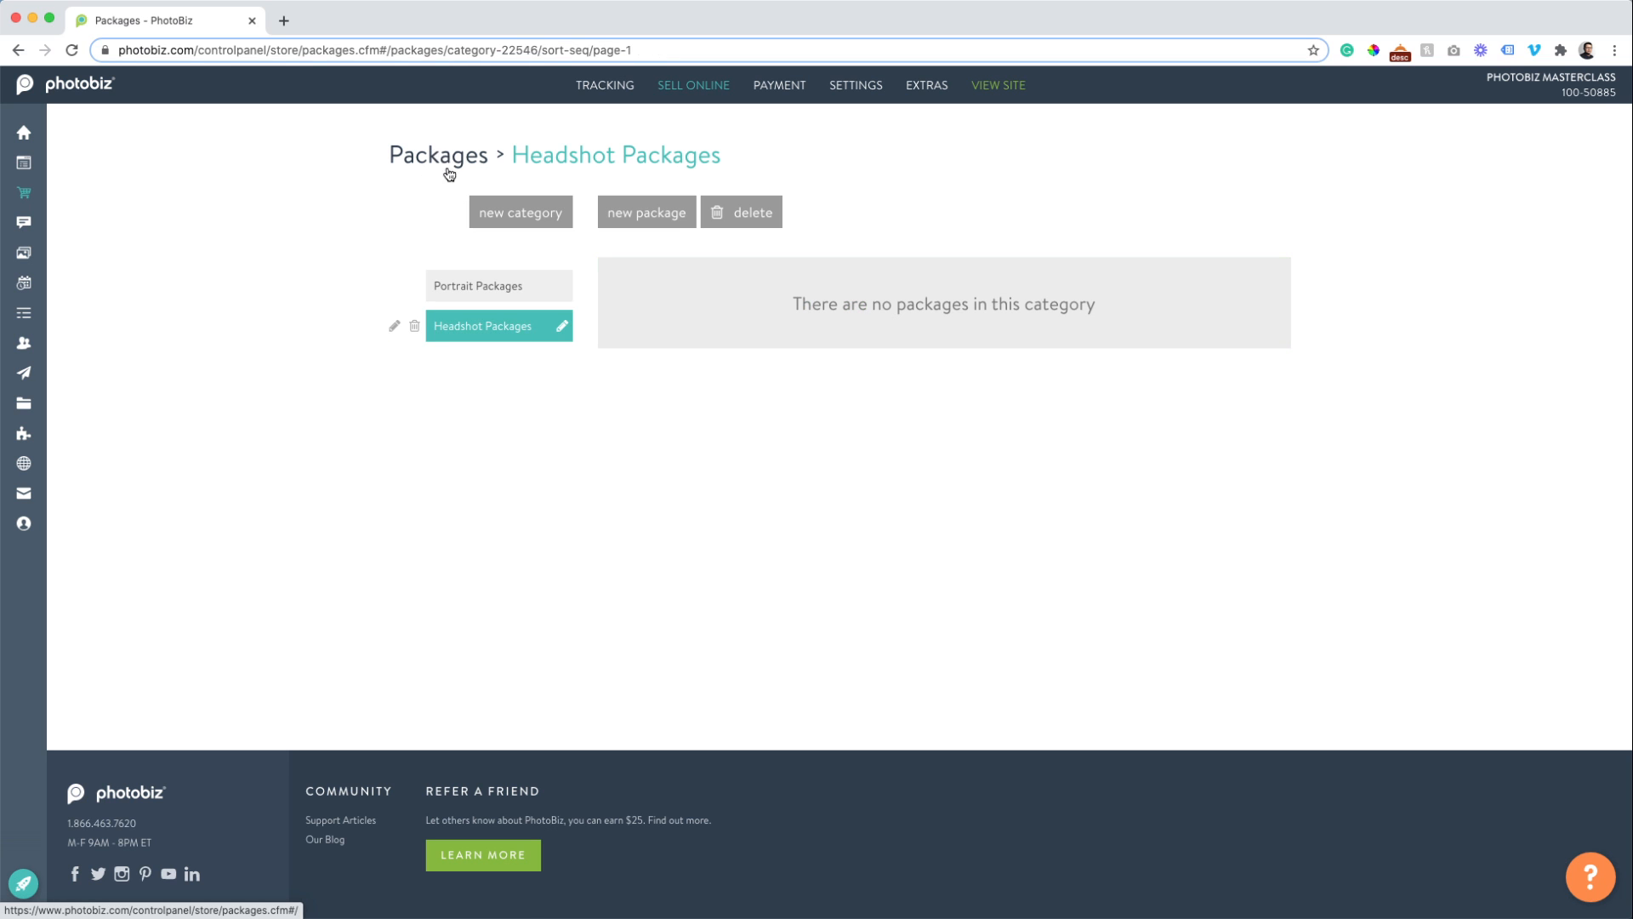
{"action": "left_click", "coordinate": [476, 286]}
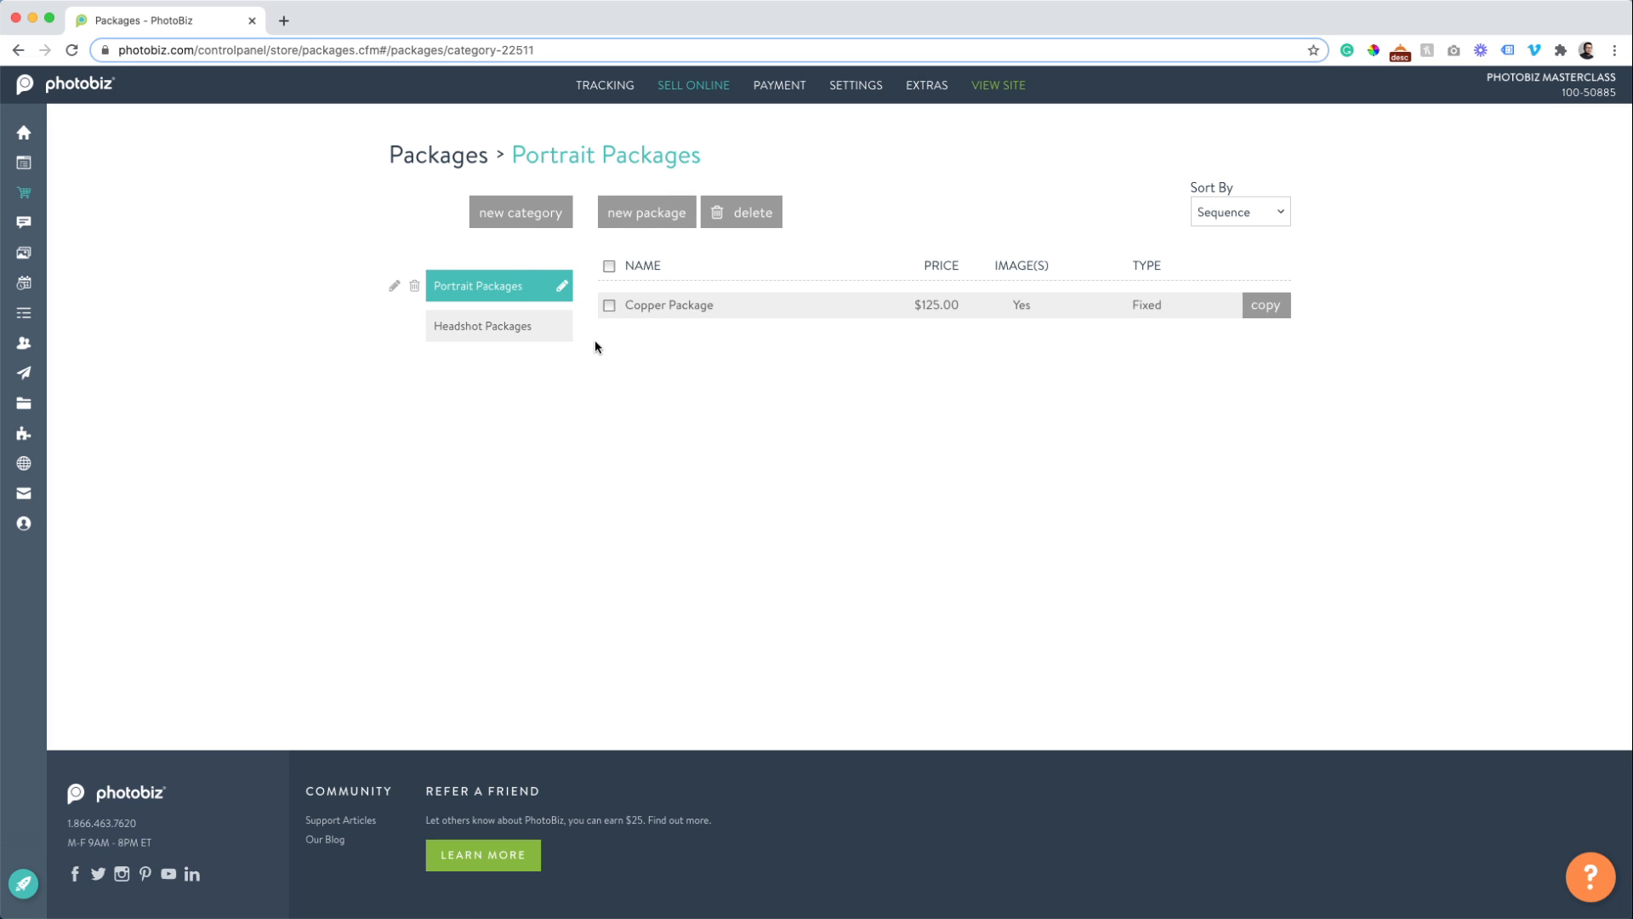
Start a flexible package named 'Bronze Package' with a description beginning 'Flexible'.
{"action": "left_click", "coordinate": [644, 210]}
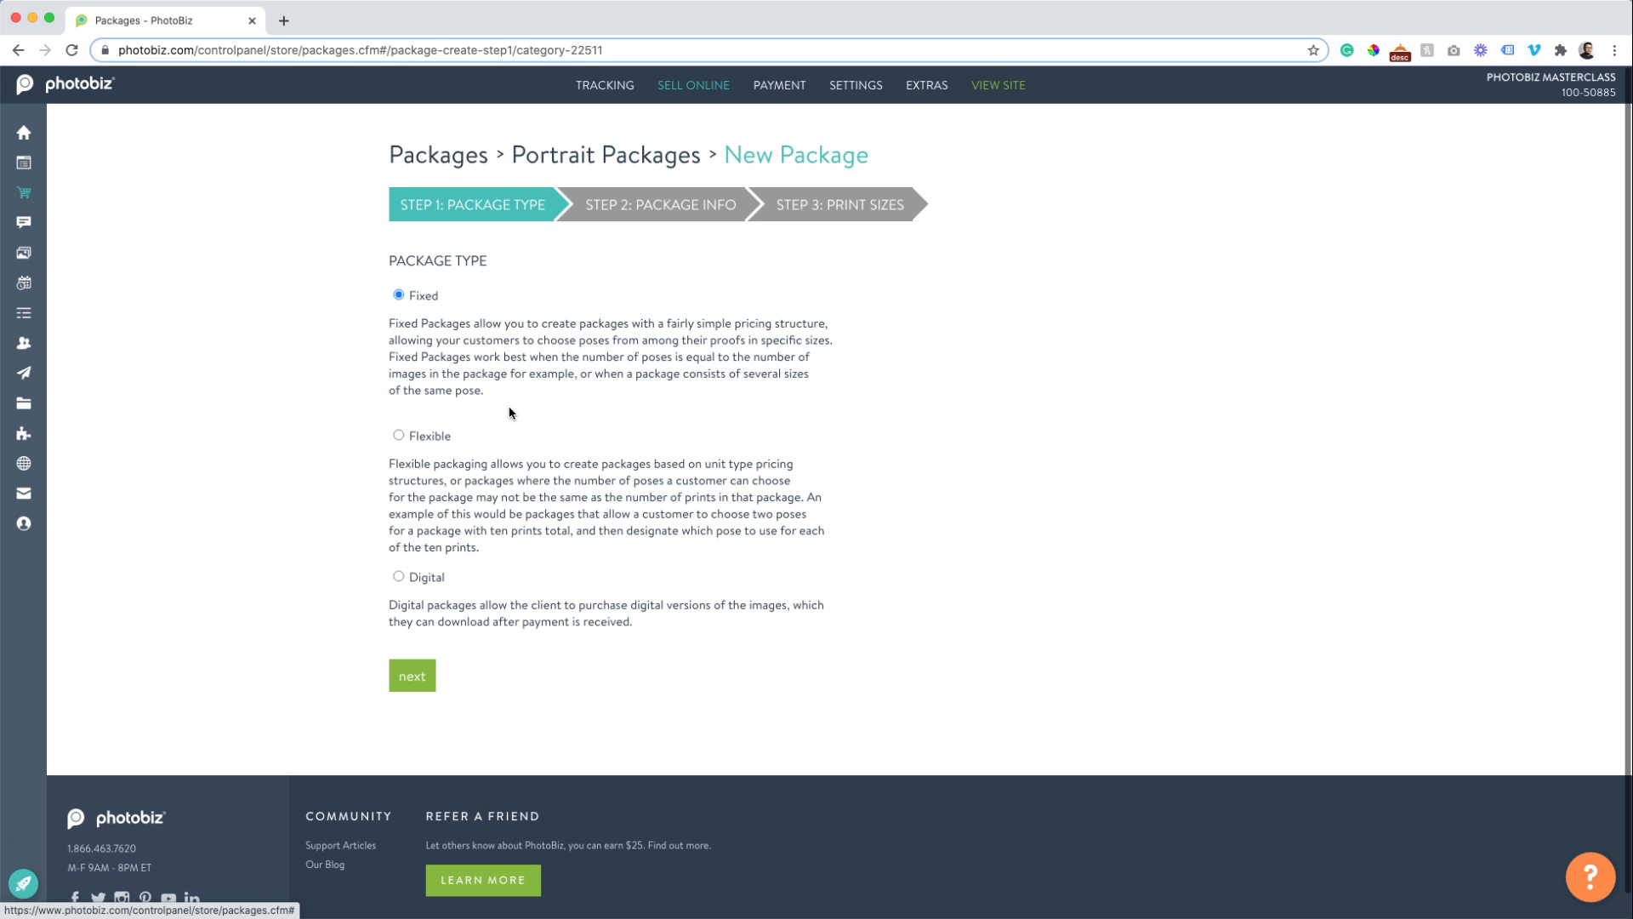
{"action": "left_click", "coordinate": [398, 436]}
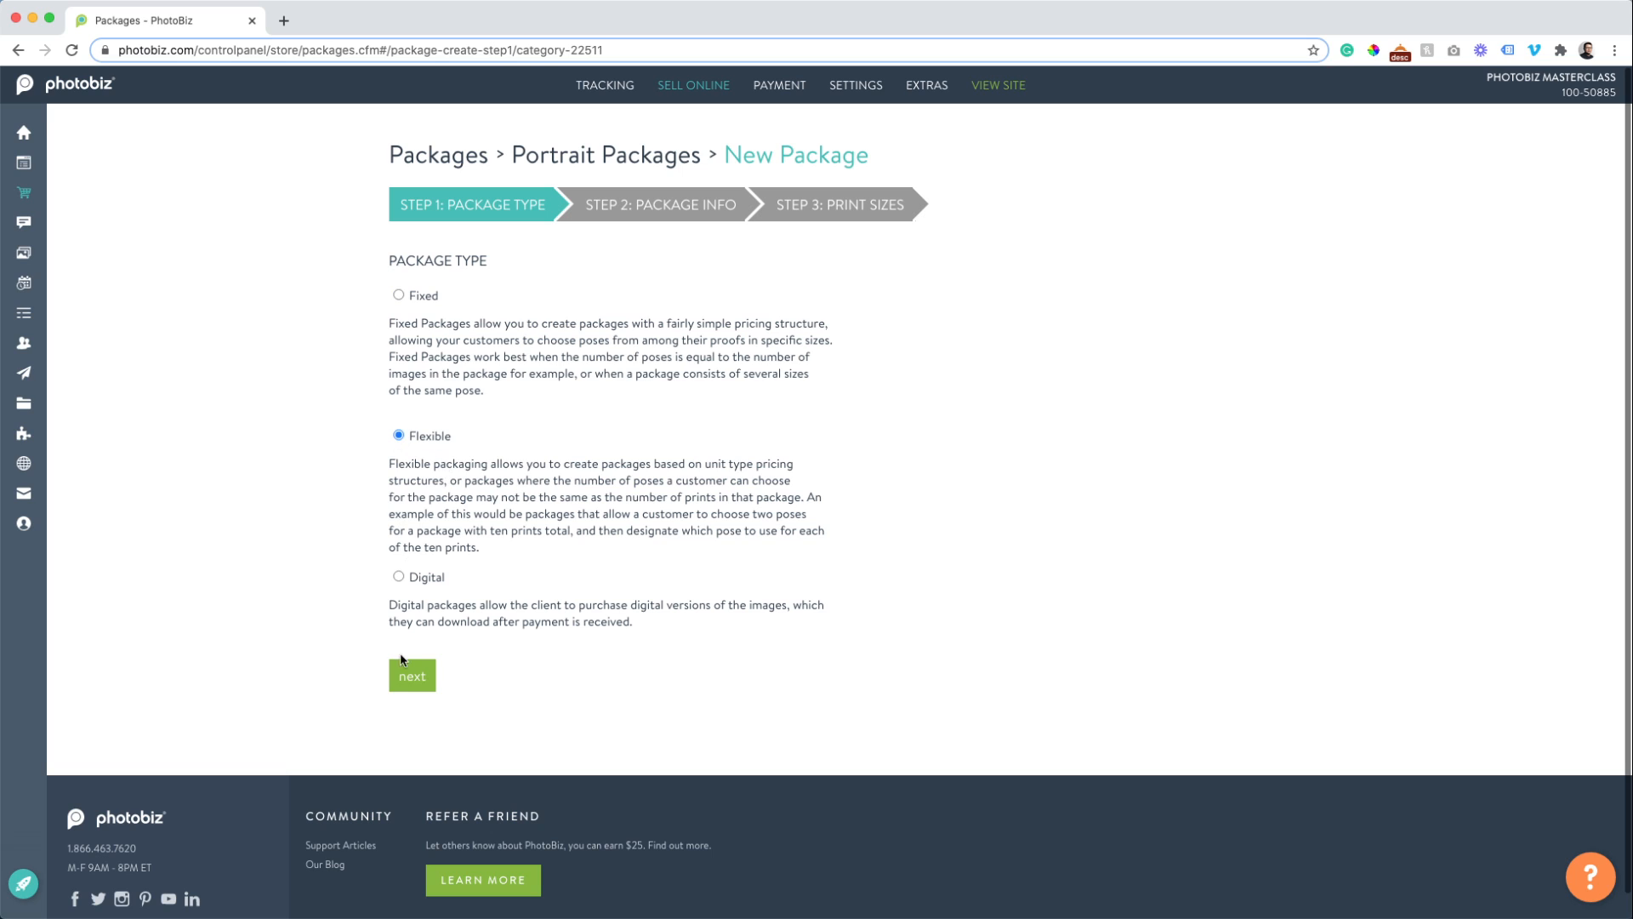
{"action": "left_click", "coordinate": [409, 680]}
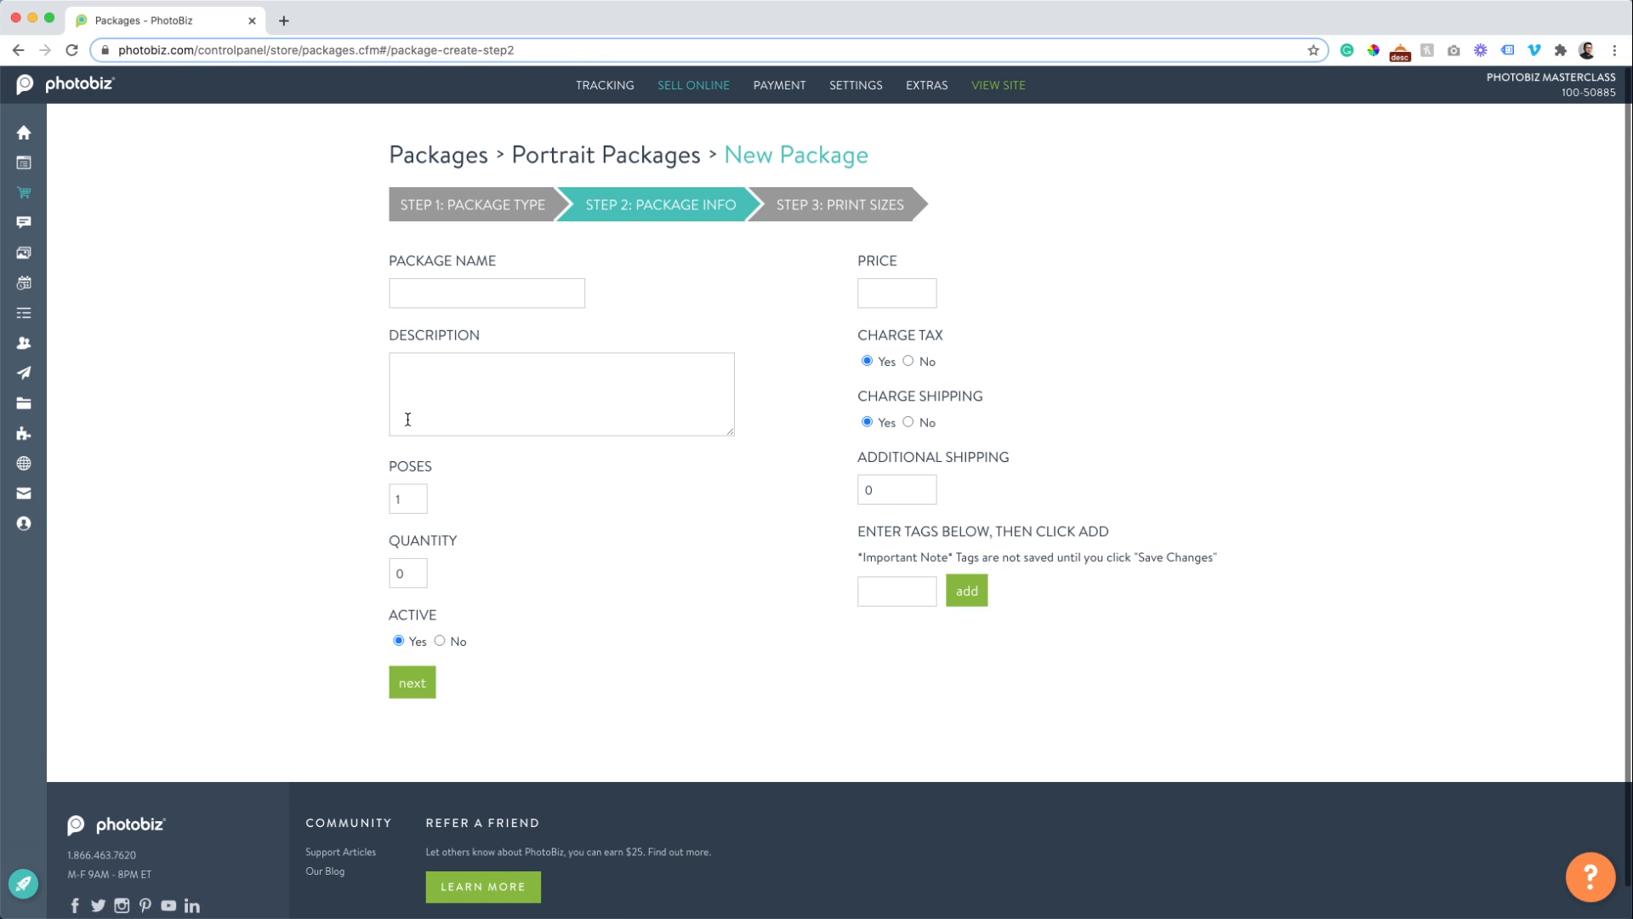
{"action": "left_click", "coordinate": [427, 297]}
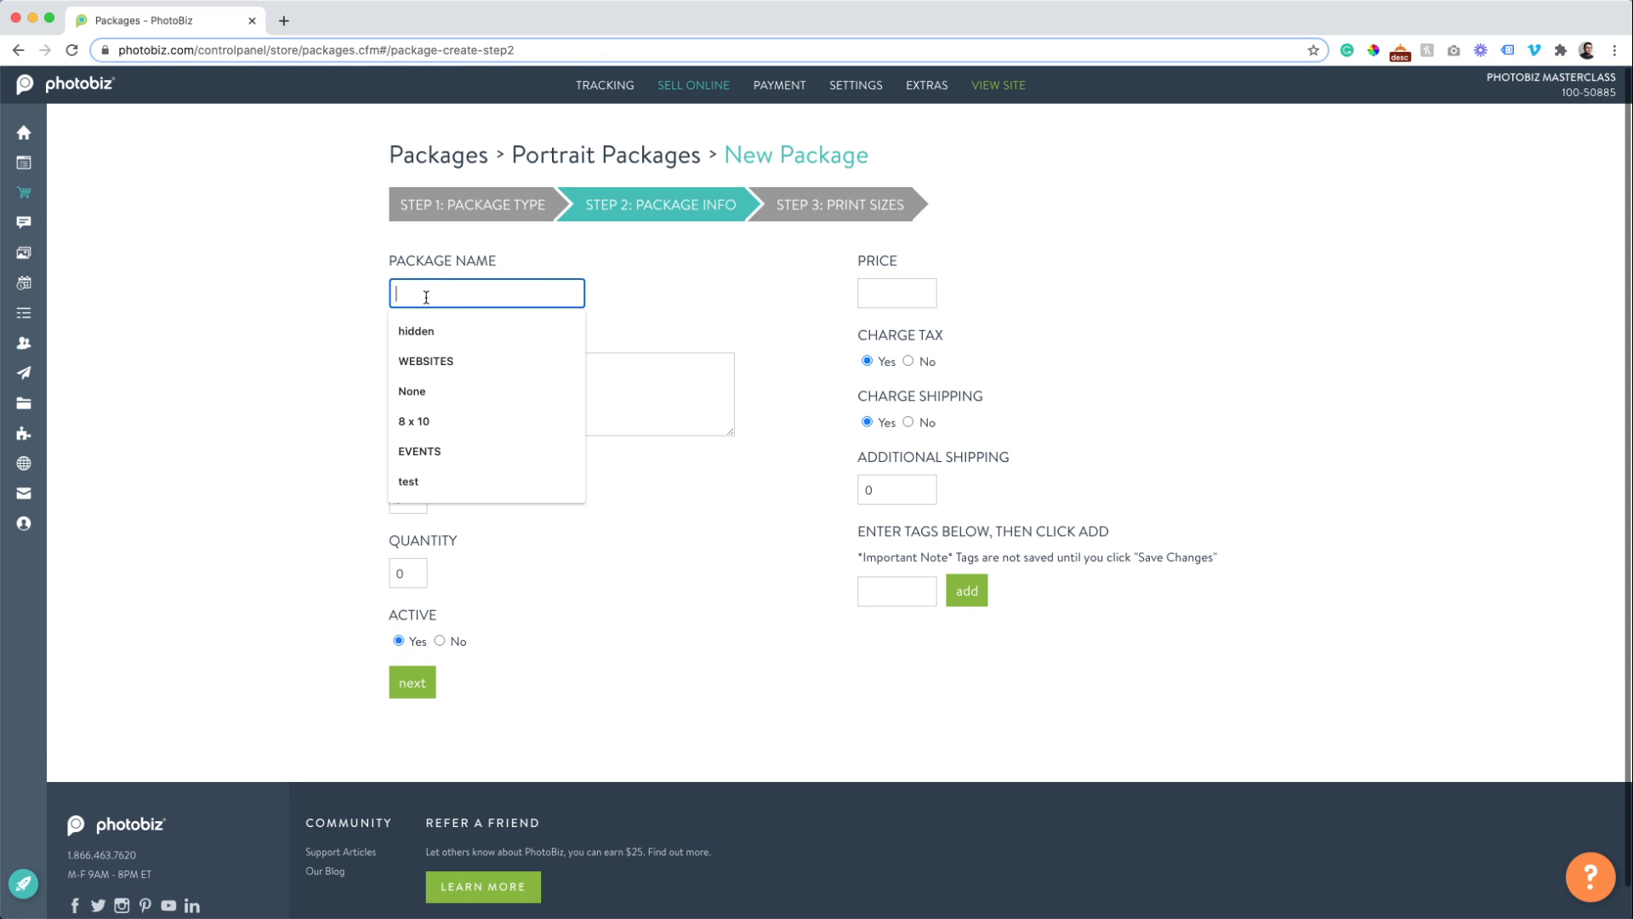
{"action": "type", "text": "Br"}
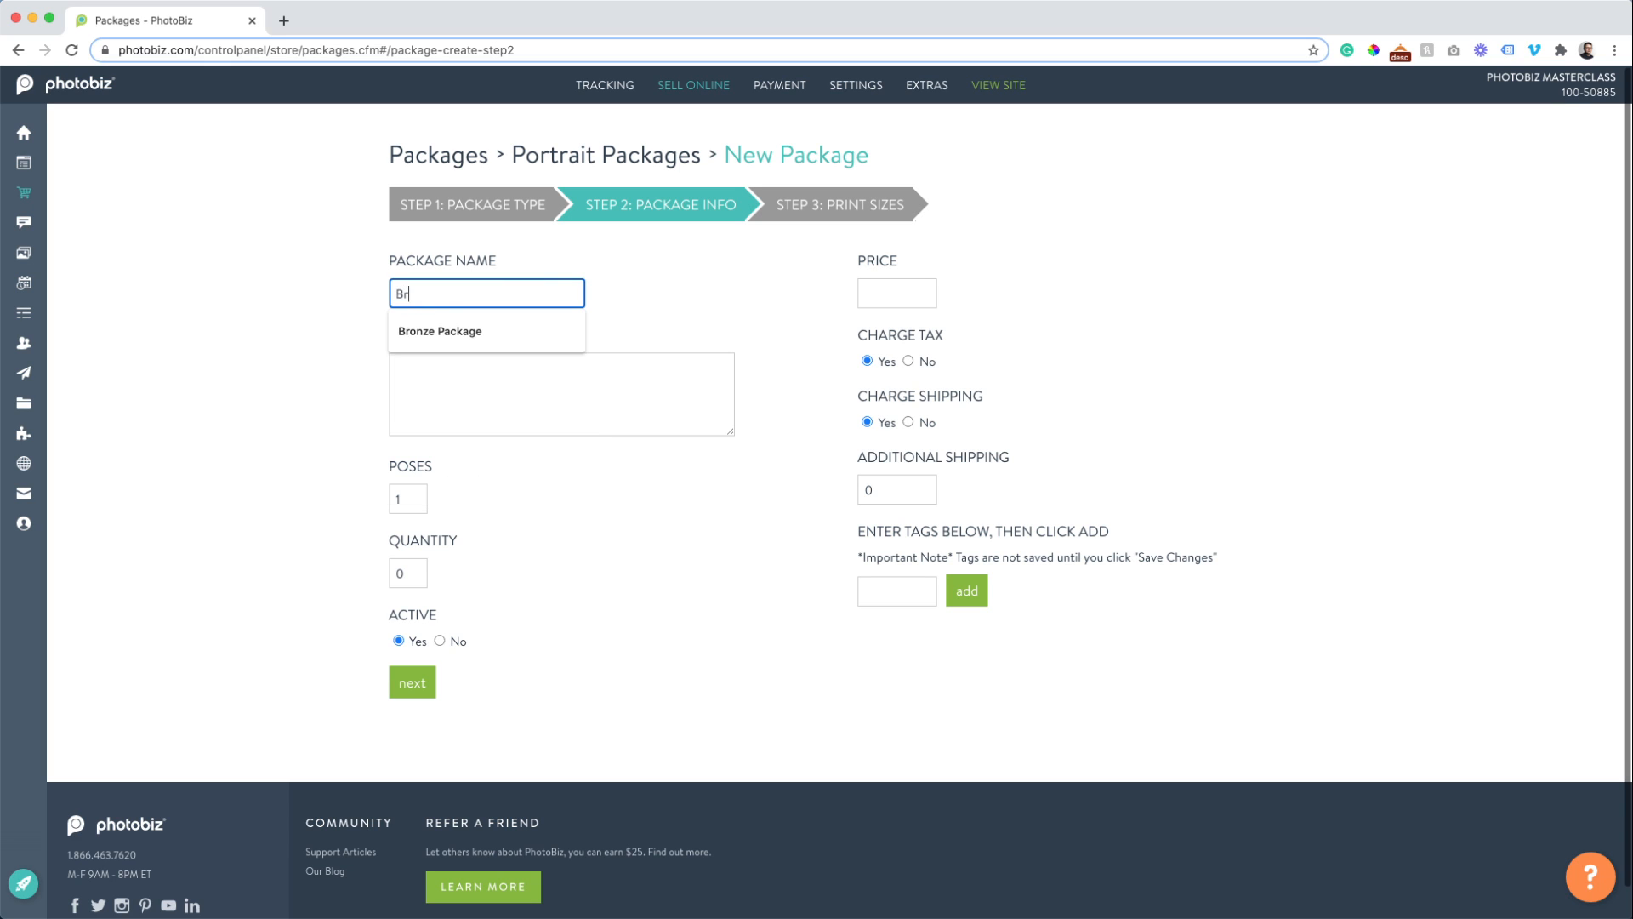
{"action": "type", "text": "onze Package"}
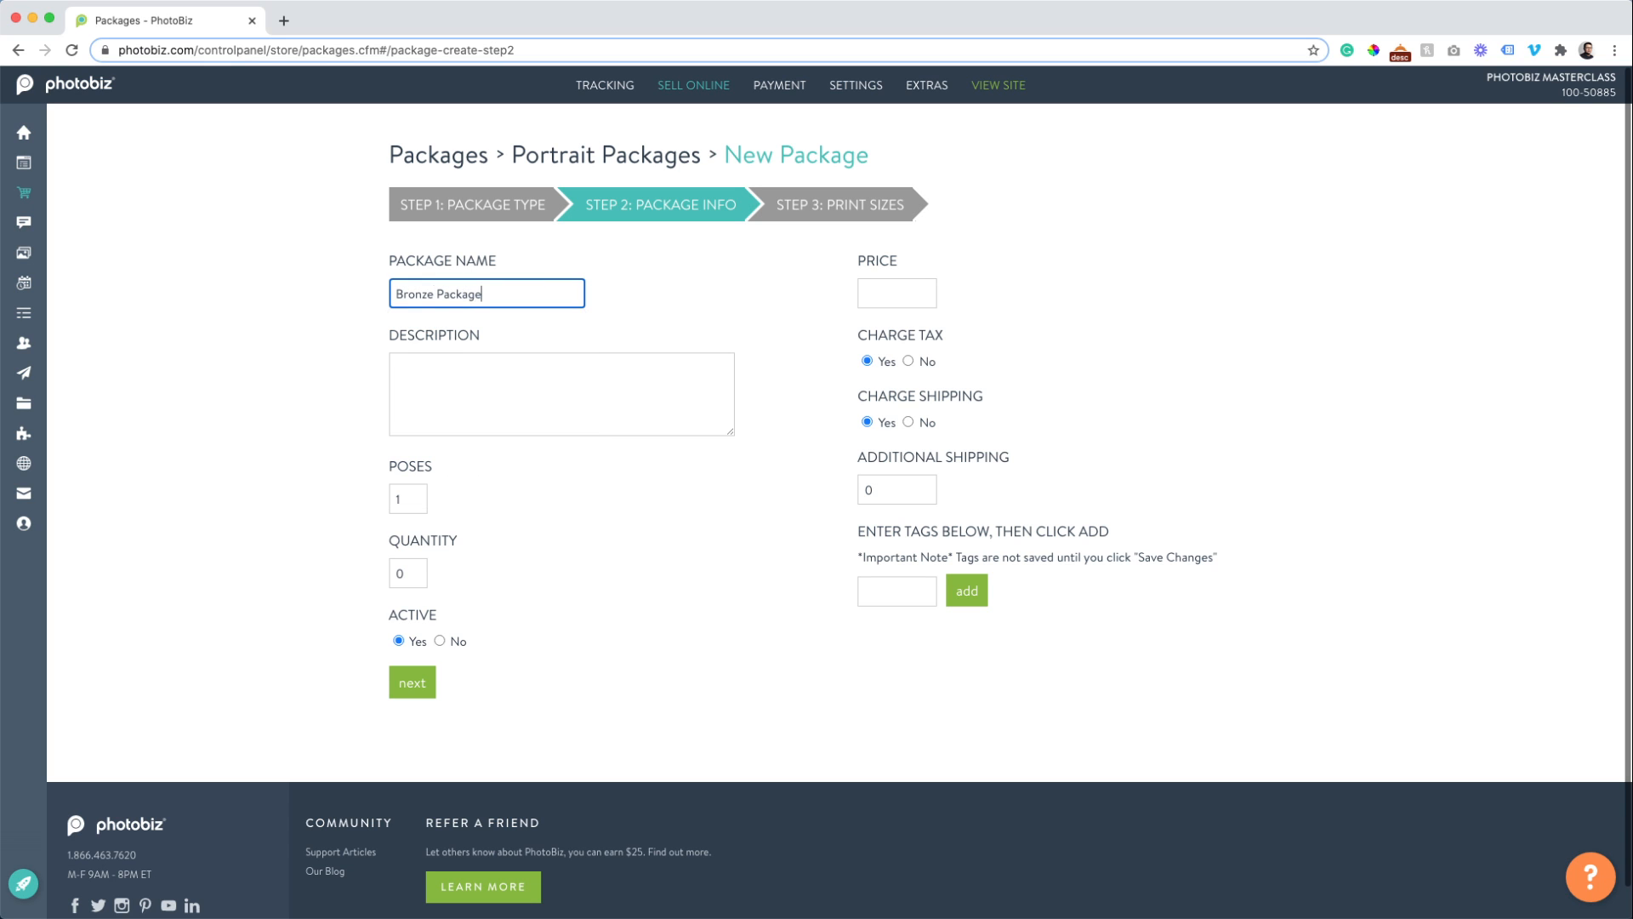
{"action": "key", "text": "Tab"}
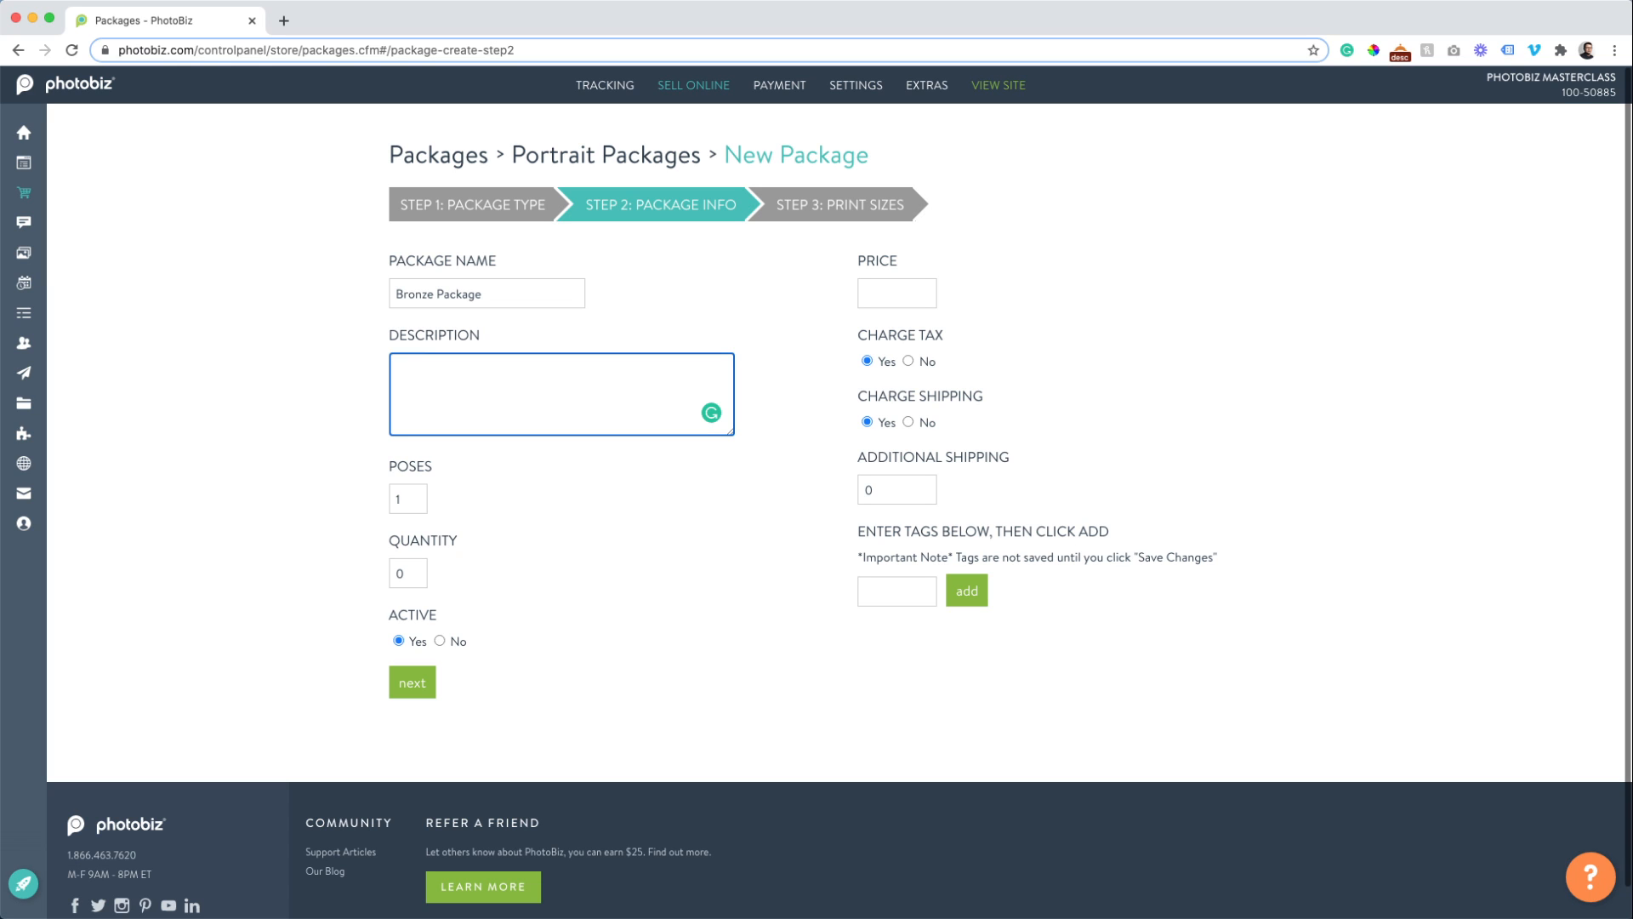
{"action": "type", "text": "Flexible"}
Set 3 poses, quantity 5 and price 175, and add the 'Portrait Package' tag.
{"action": "double_click", "coordinate": [413, 497]}
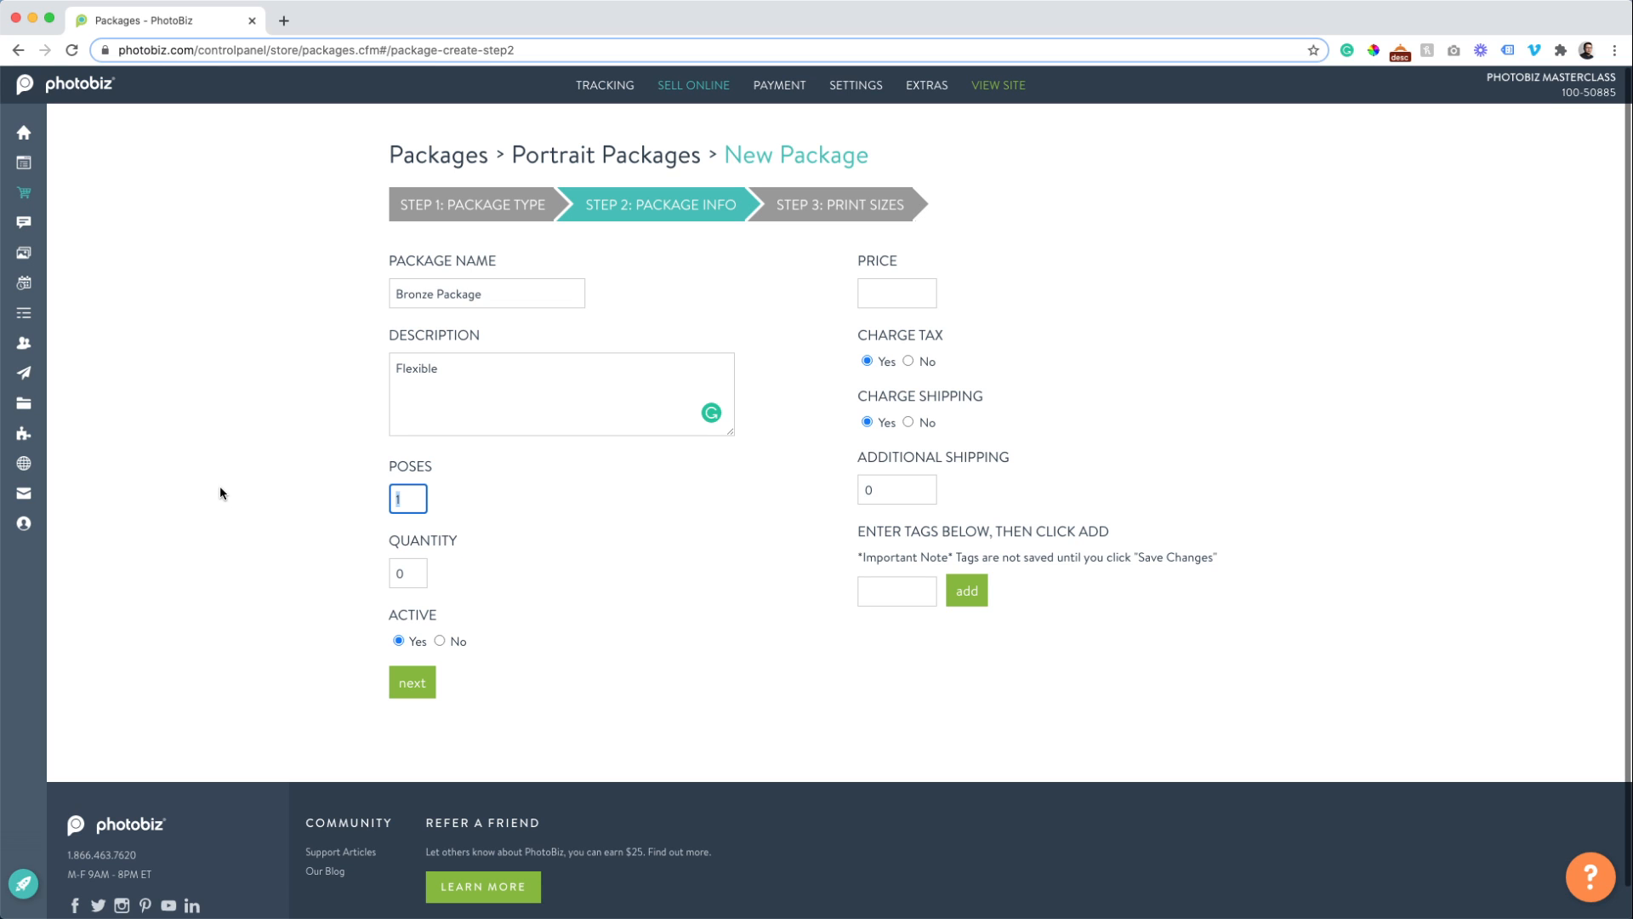
{"action": "type", "text": "3"}
{"action": "key", "text": "Tab"}
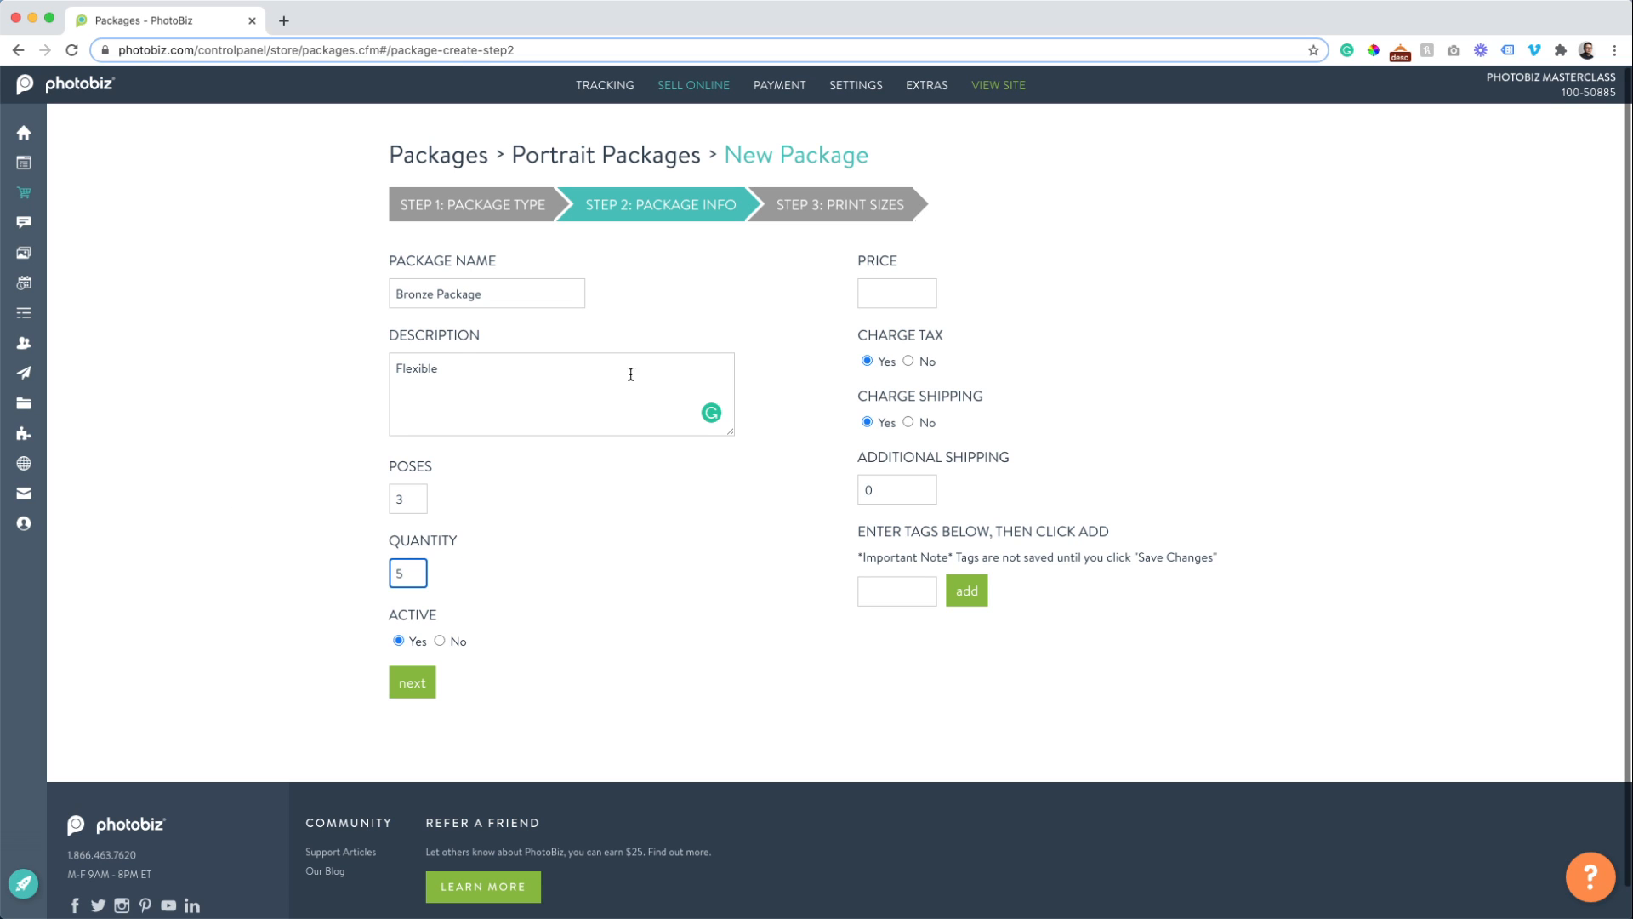
{"action": "left_click", "coordinate": [893, 297]}
{"action": "type", "text": "175"}
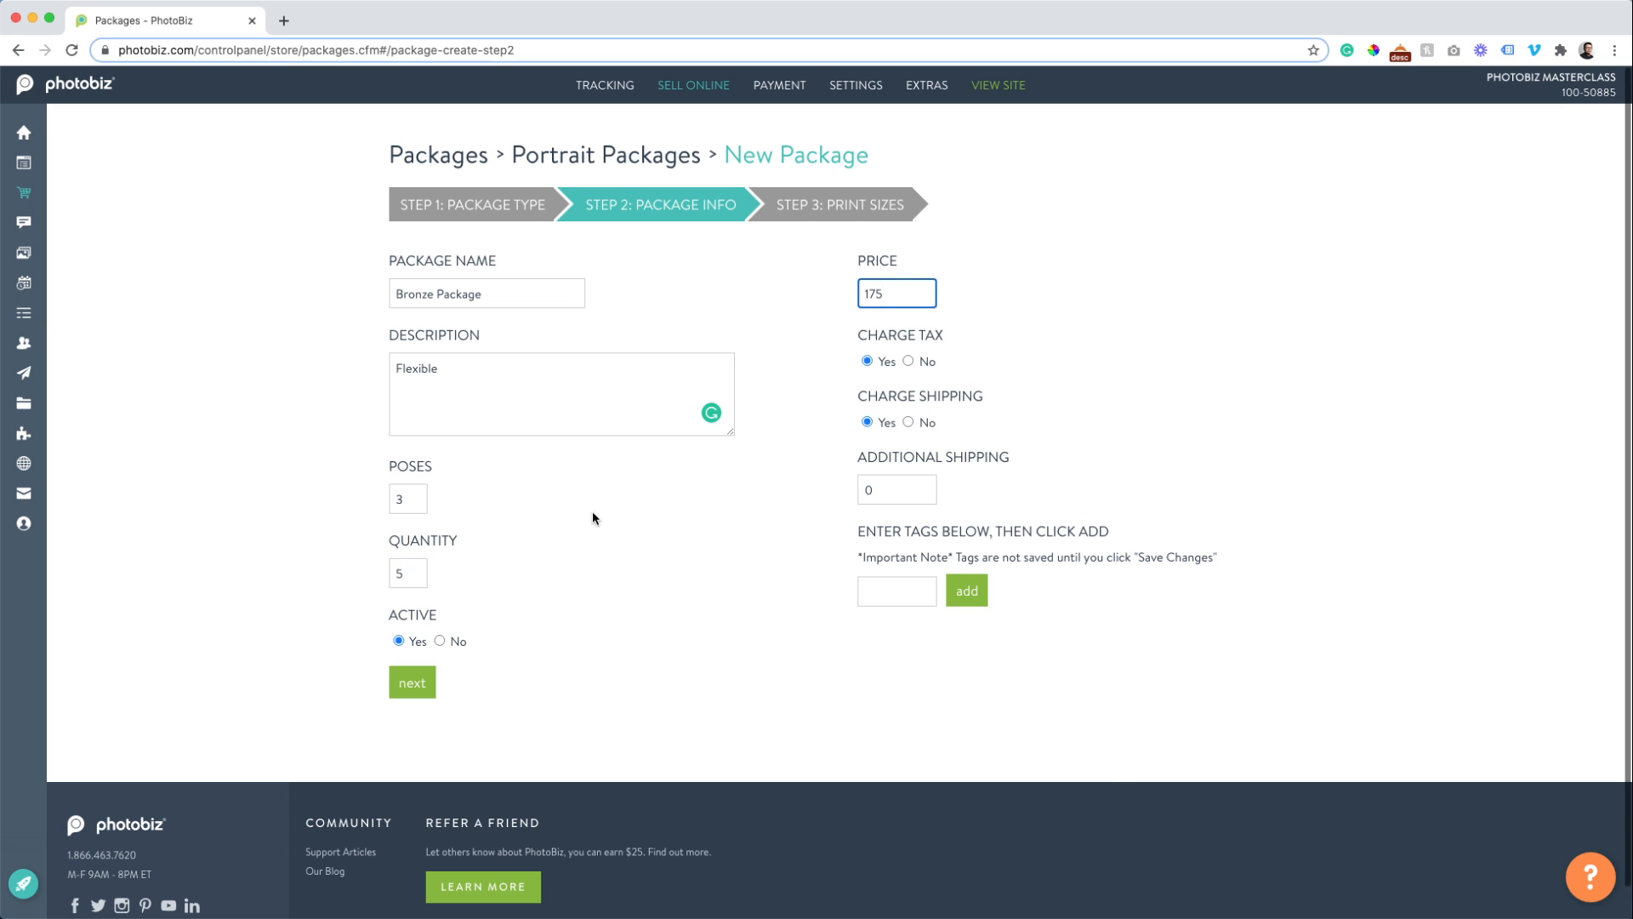
{"action": "left_click", "coordinate": [869, 591]}
{"action": "type", "text": "Portrait Pri"}
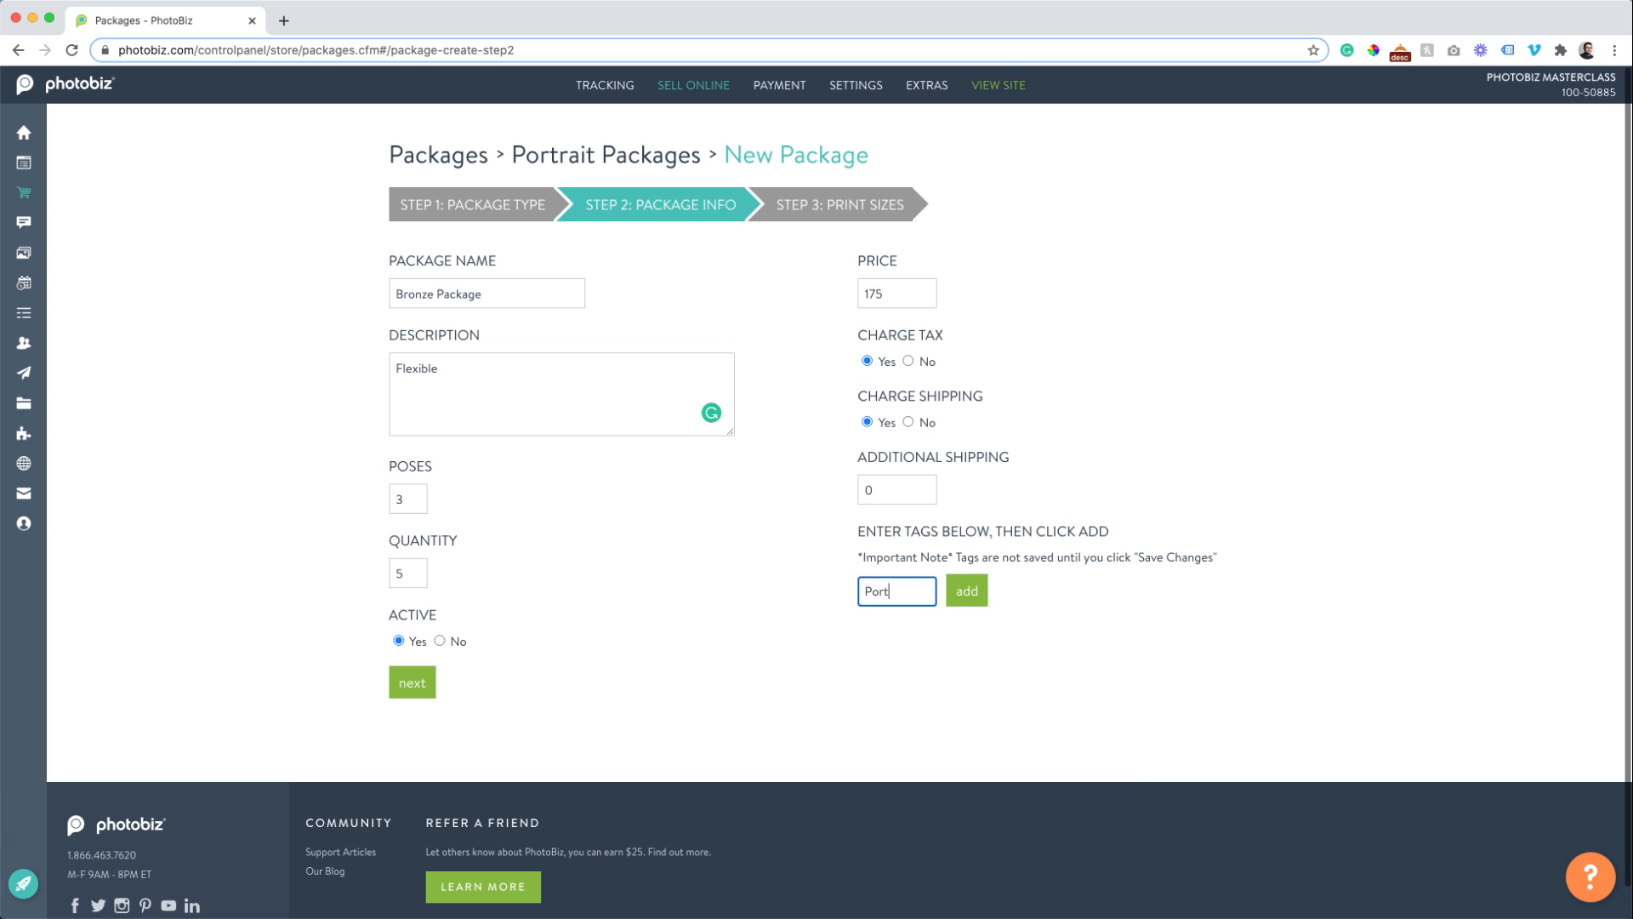
{"action": "key", "text": "BackSpace"}
{"action": "type", "text": "ackage"}
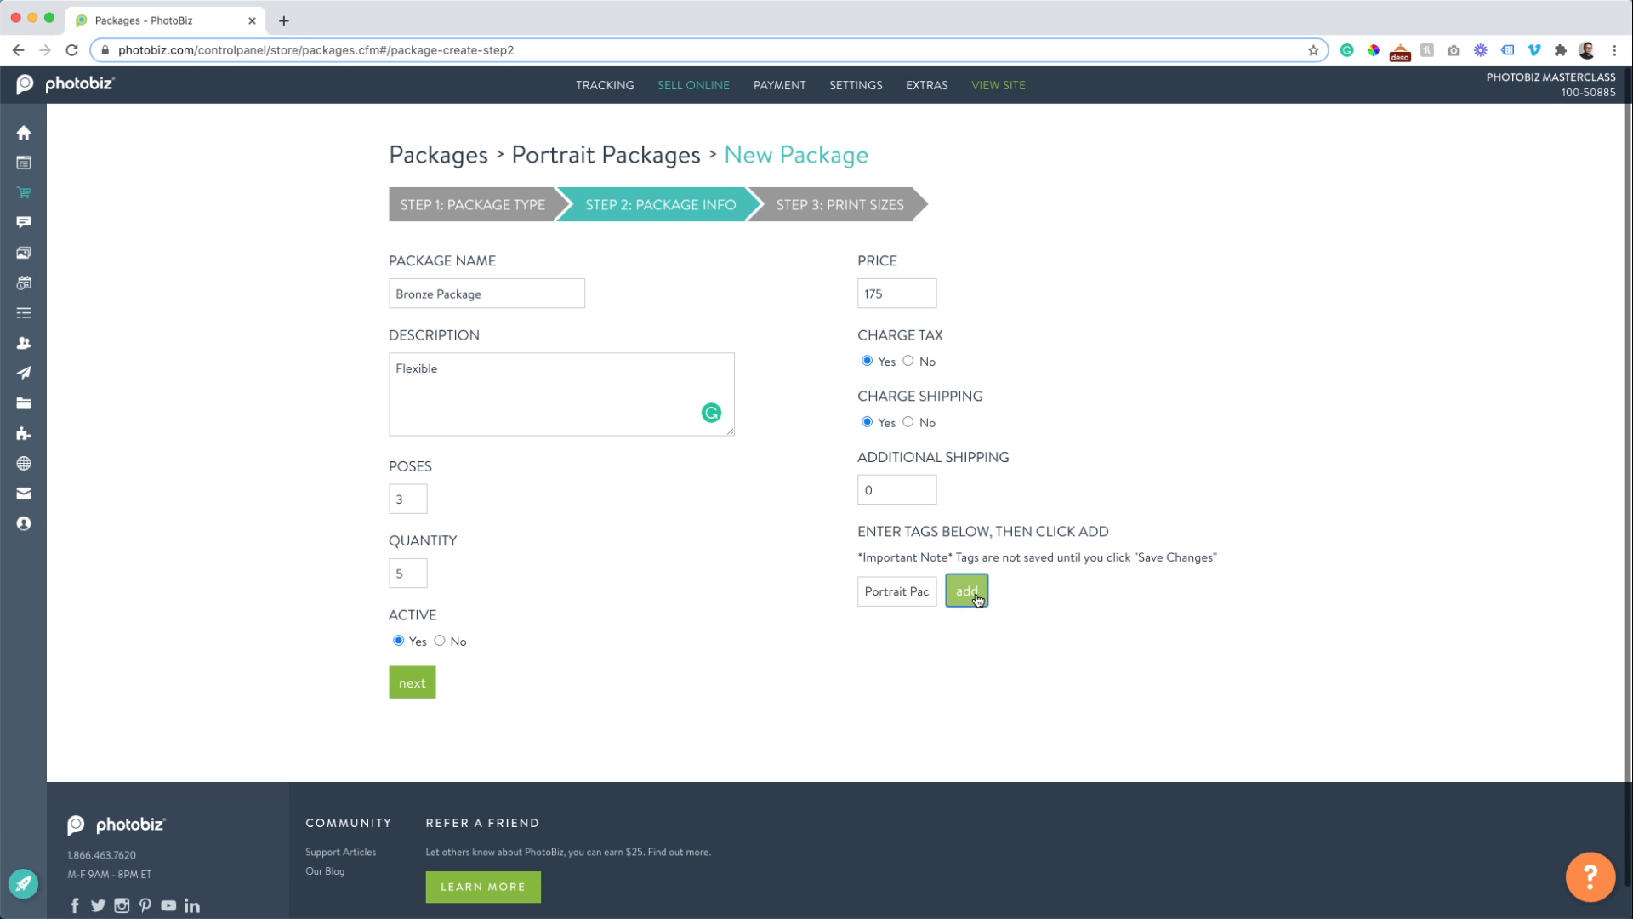
{"action": "left_click", "coordinate": [967, 590]}
Finish the description about choosing the print sizes you want, accepting the 'A flexible' fix.
{"action": "left_click", "coordinate": [455, 373]}
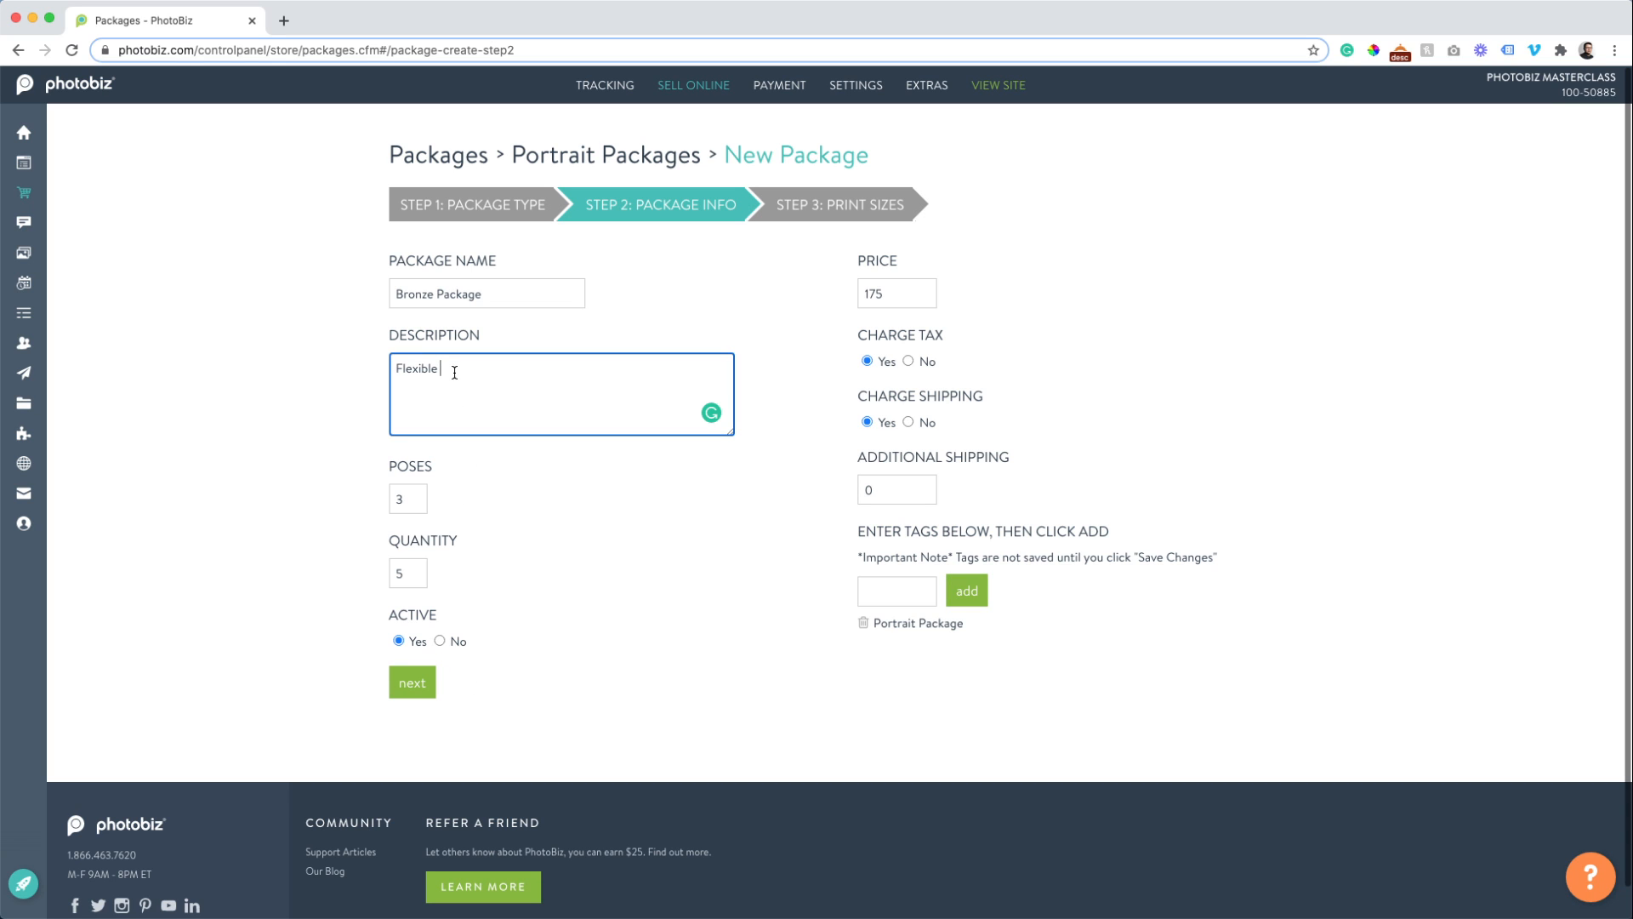
{"action": "type", "text": "package lets you choose "}
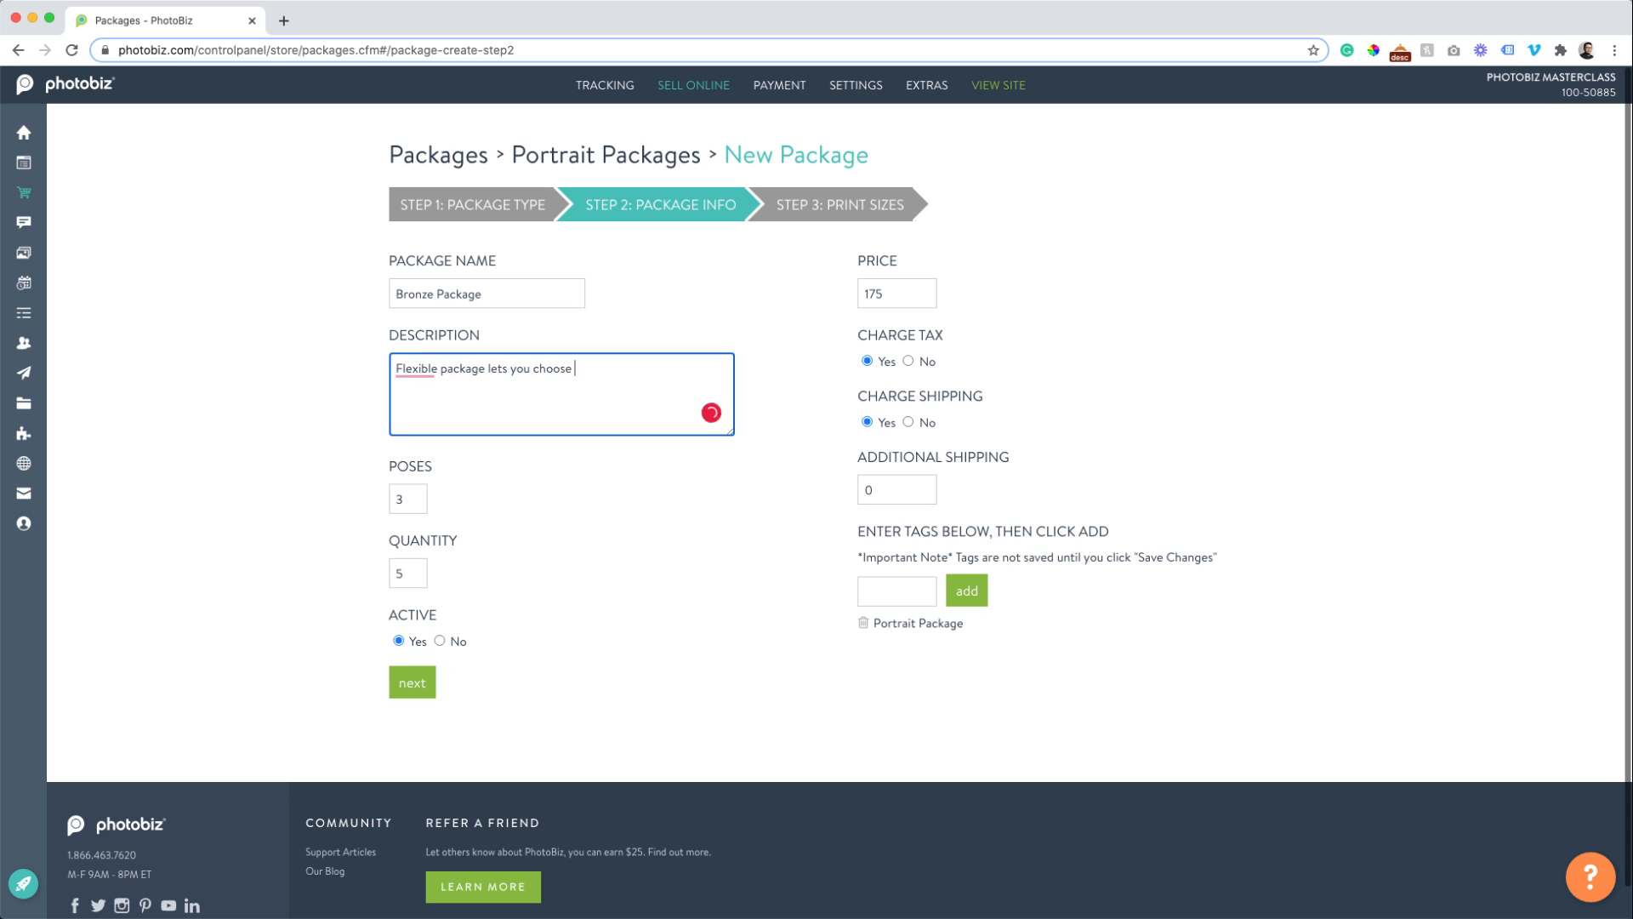
{"action": "type", "text": "what prints you w"}
{"action": "key", "text": "BackSpace"}
{"action": "key", "text": "BackSpace"}
{"action": "key", "text": "BackSpace"}
{"action": "key", "text": "BackSpace"}
{"action": "key", "text": "BackSpace"}
{"action": "key", "text": "BackSpace"}
{"action": "key", "text": "BackSpace"}
{"action": "type", "text": "sizes you want!"}
{"action": "mouse_move", "coordinate": [416, 364]}
{"action": "left_click", "coordinate": [427, 417]}
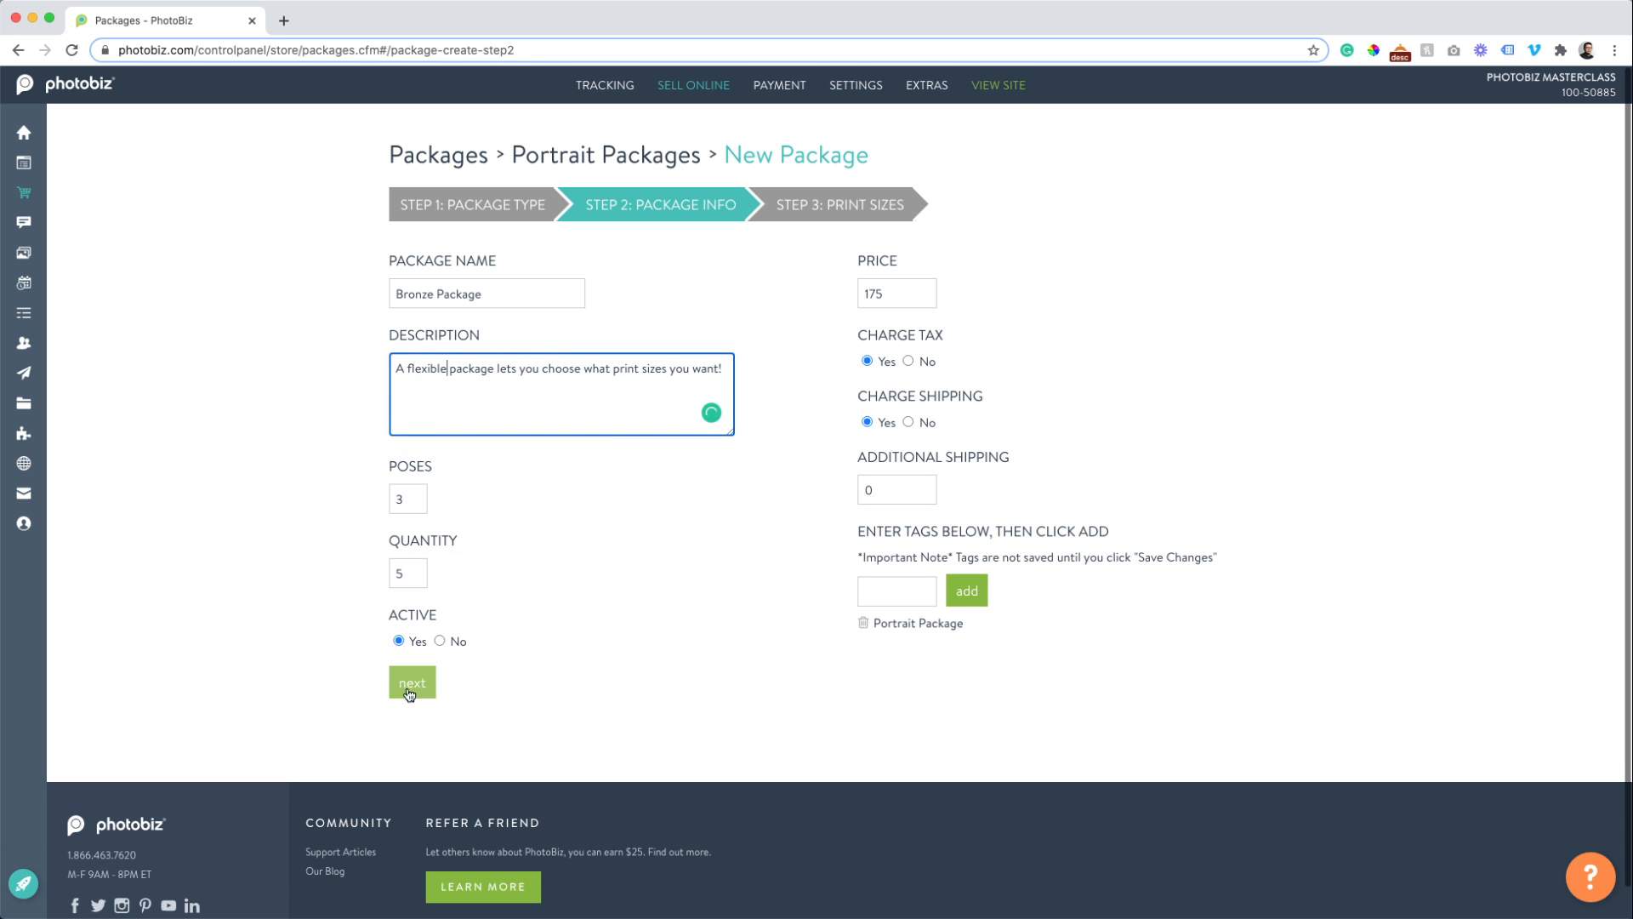
{"action": "left_click", "coordinate": [410, 687]}
Add print sizes 8 x 10, 5 x 7 and 11 x 14, then create the Bronze Package.
{"action": "left_click", "coordinate": [414, 354]}
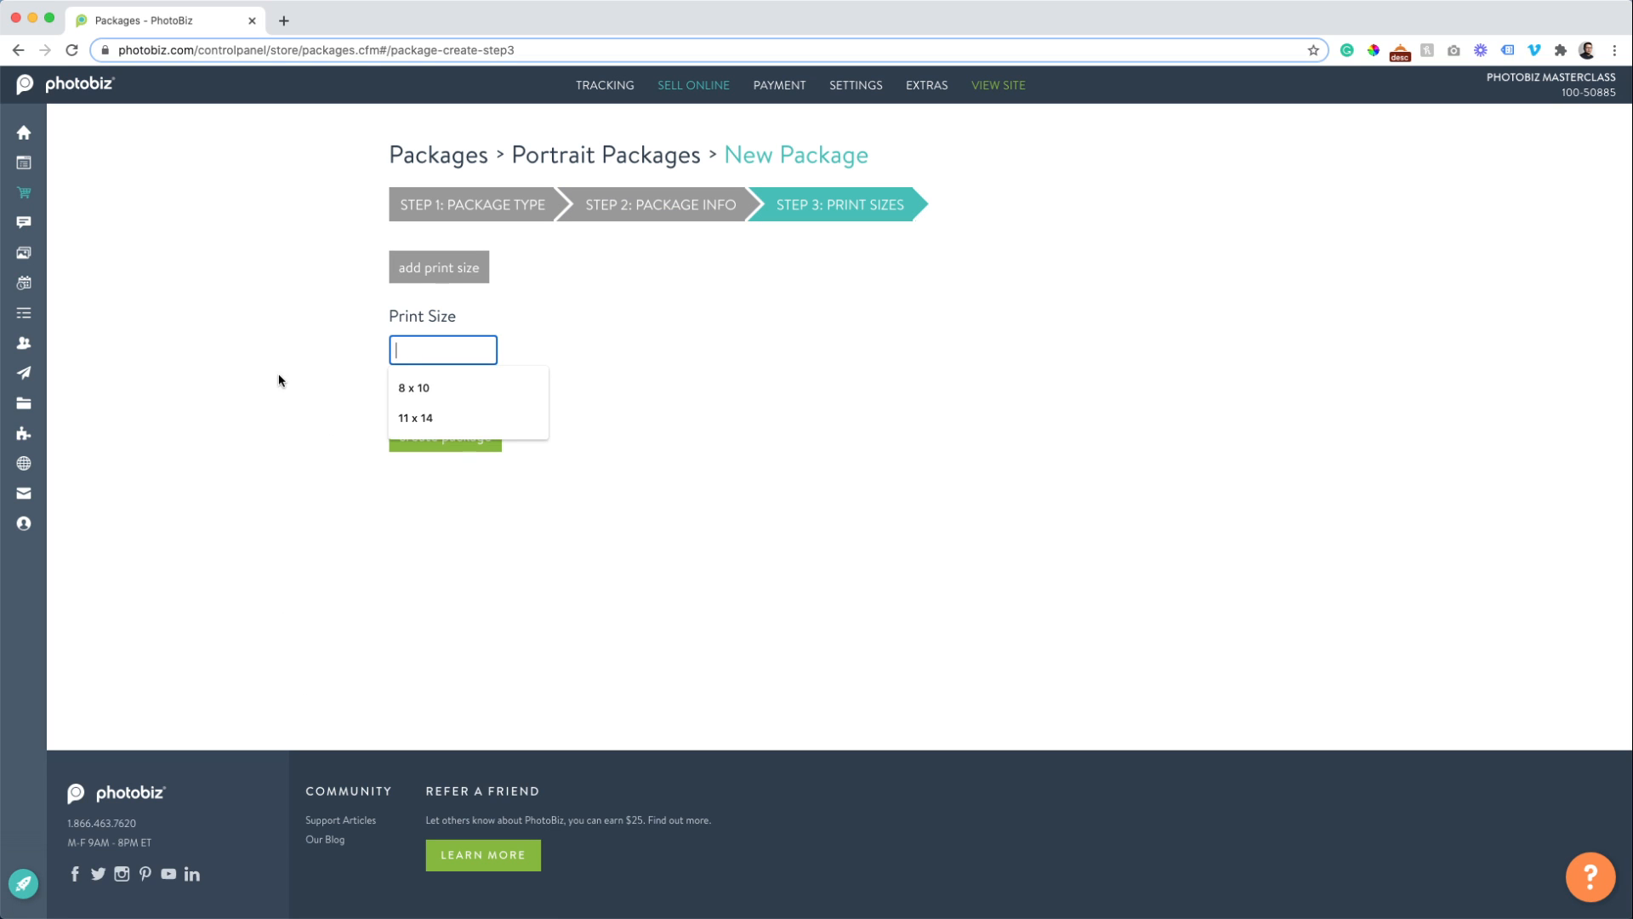
{"action": "type", "text": "8 x 10"}
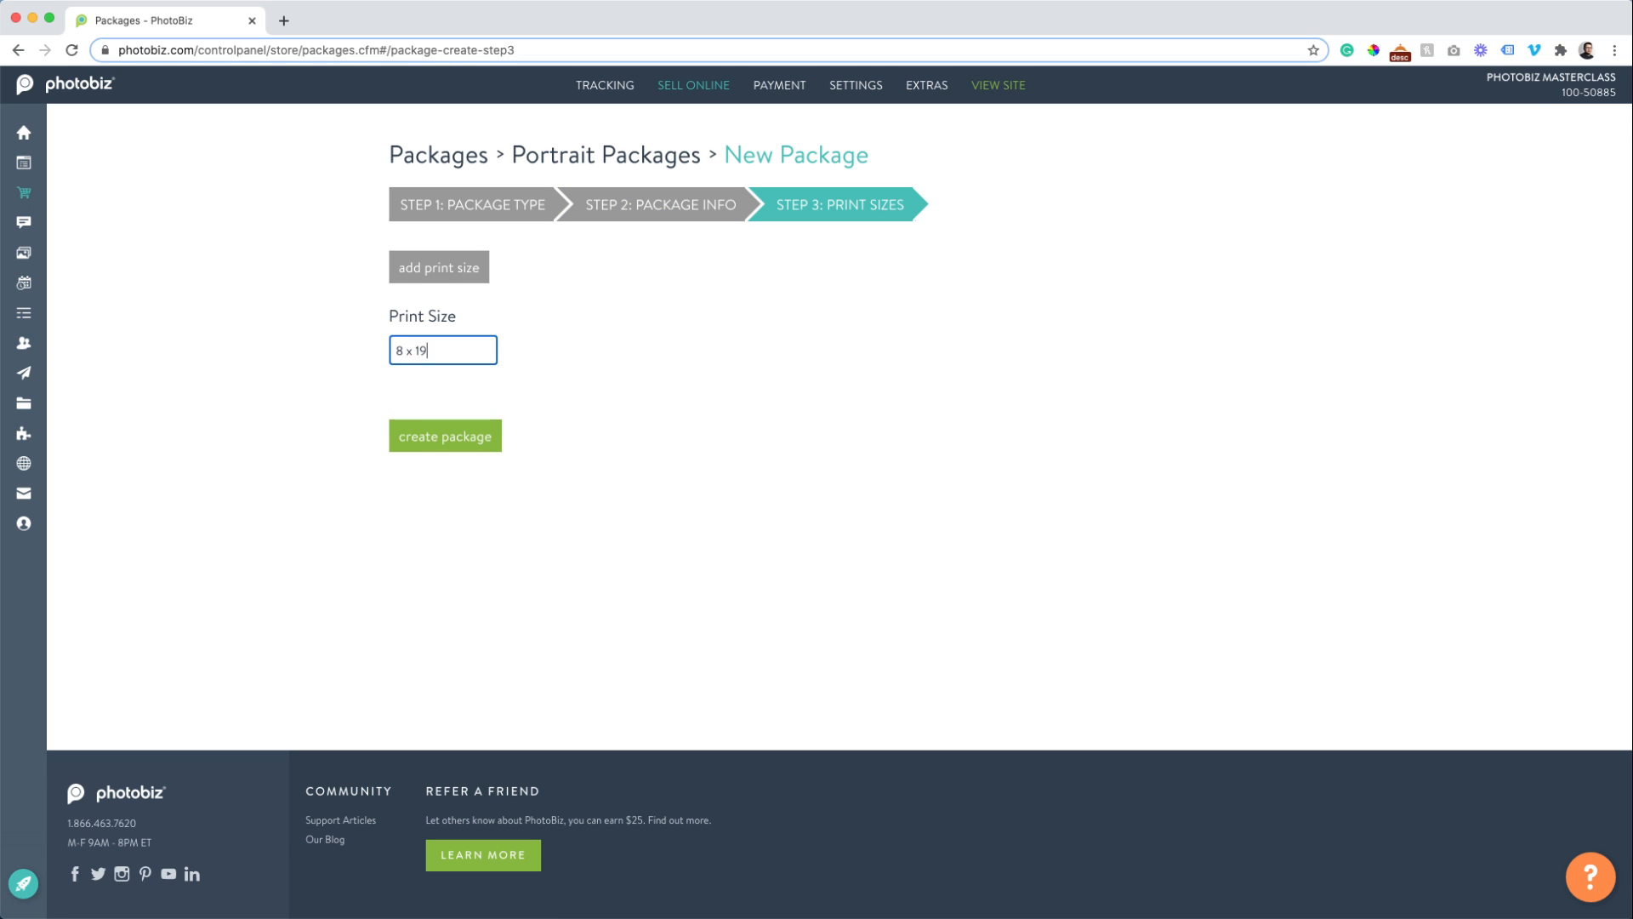
{"action": "left_click", "coordinate": [410, 279]}
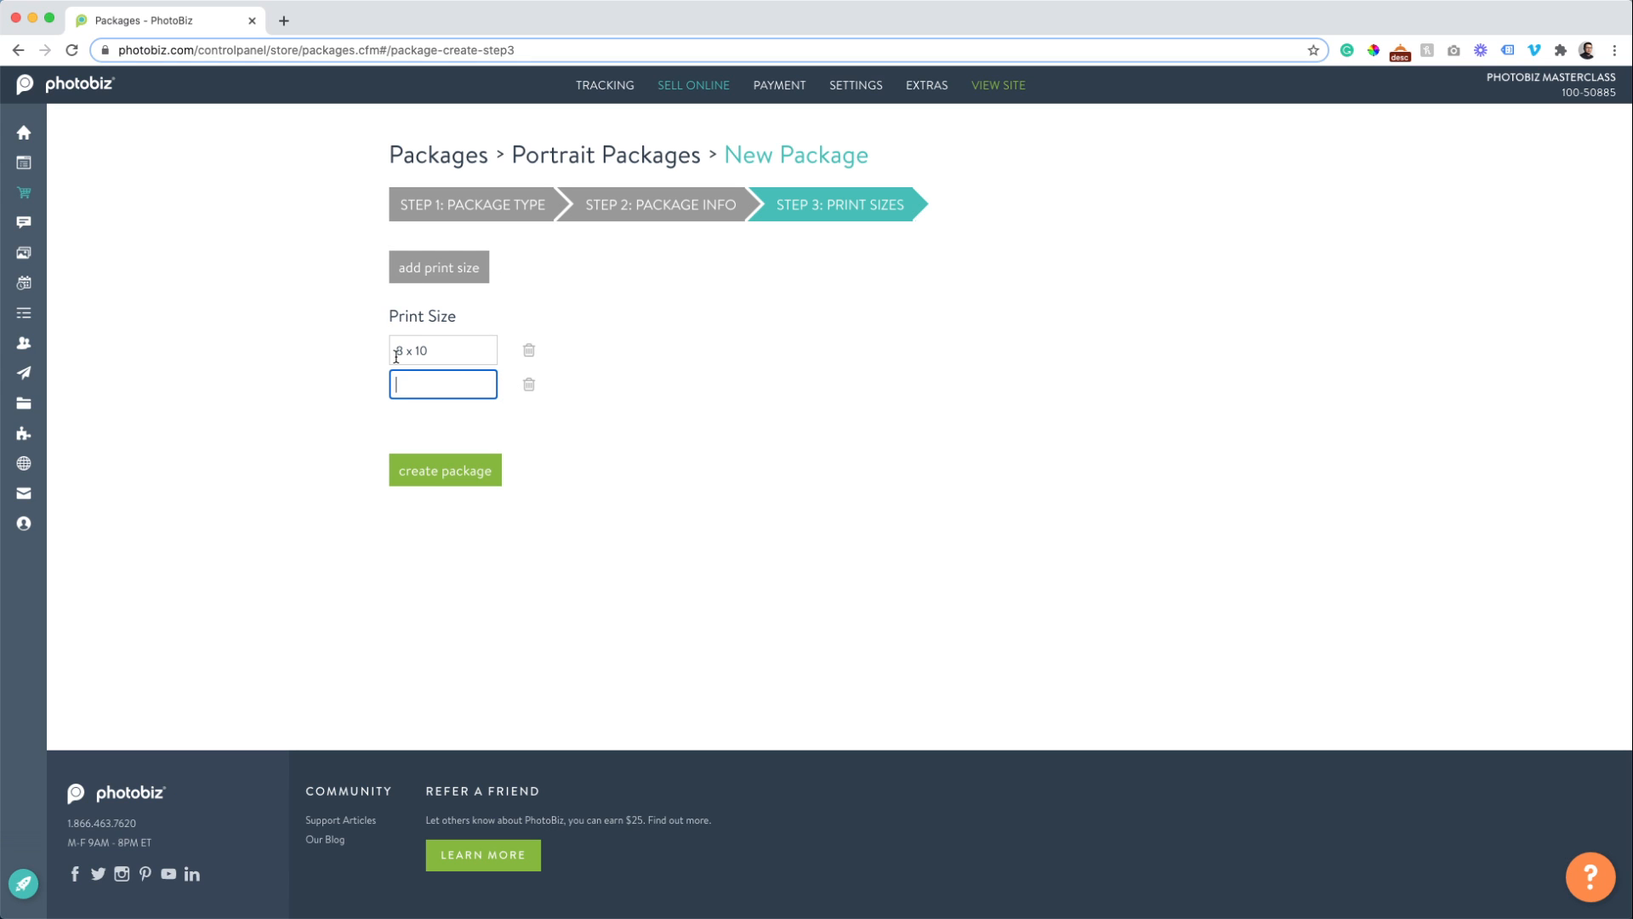
{"action": "type", "text": "5 x 7"}
{"action": "left_click", "coordinate": [420, 266]}
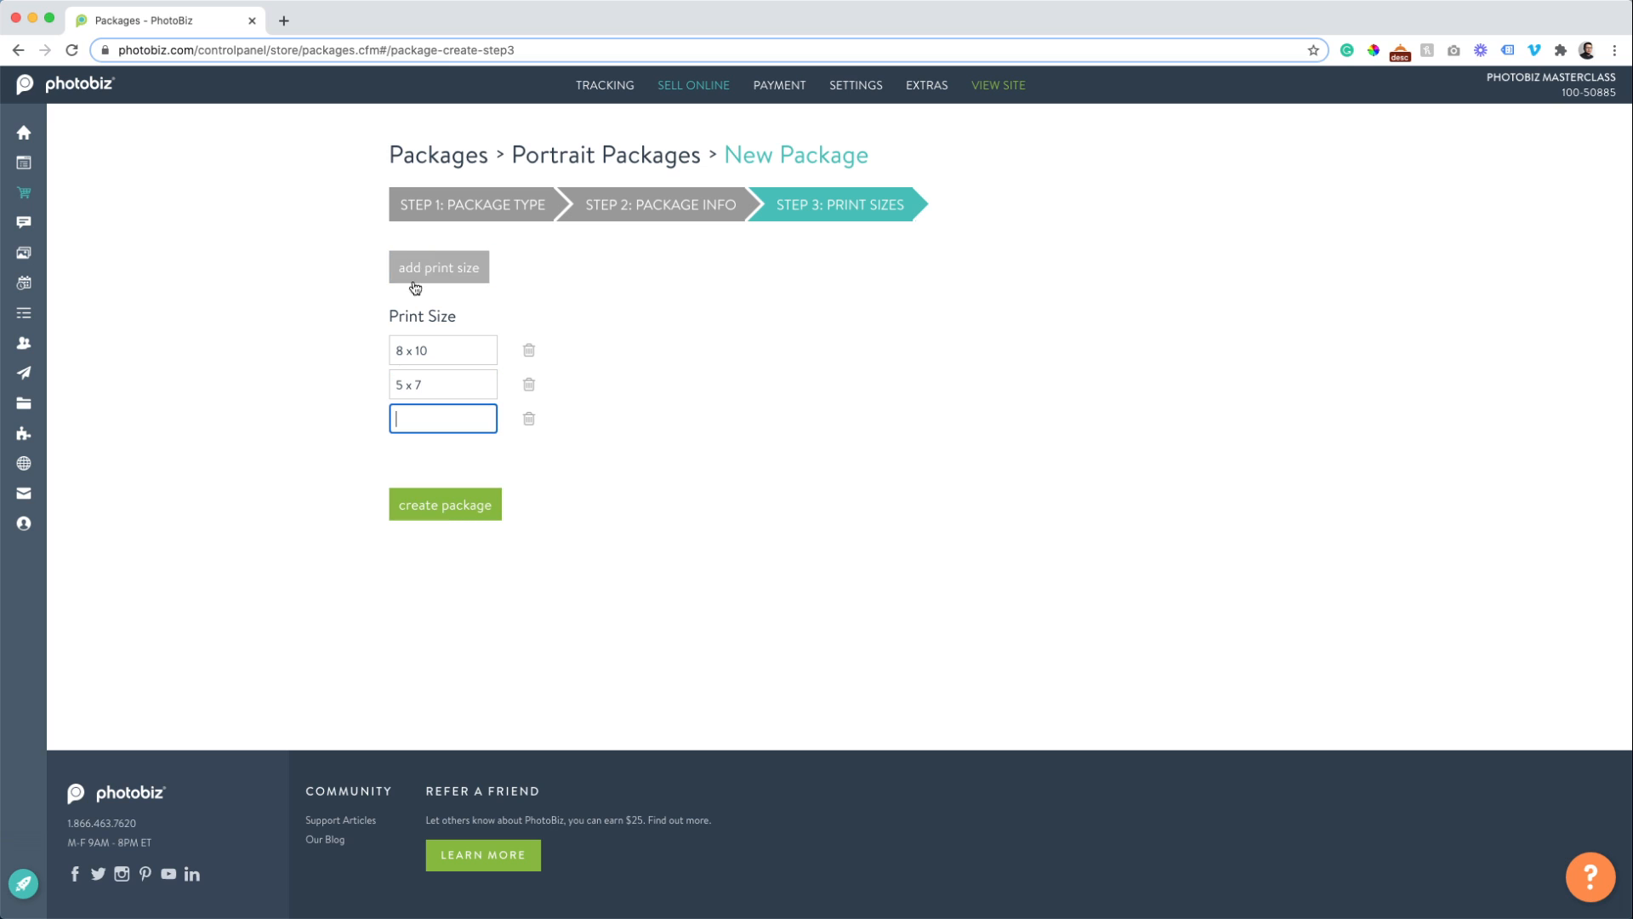
{"action": "type", "text": "11 x 14"}
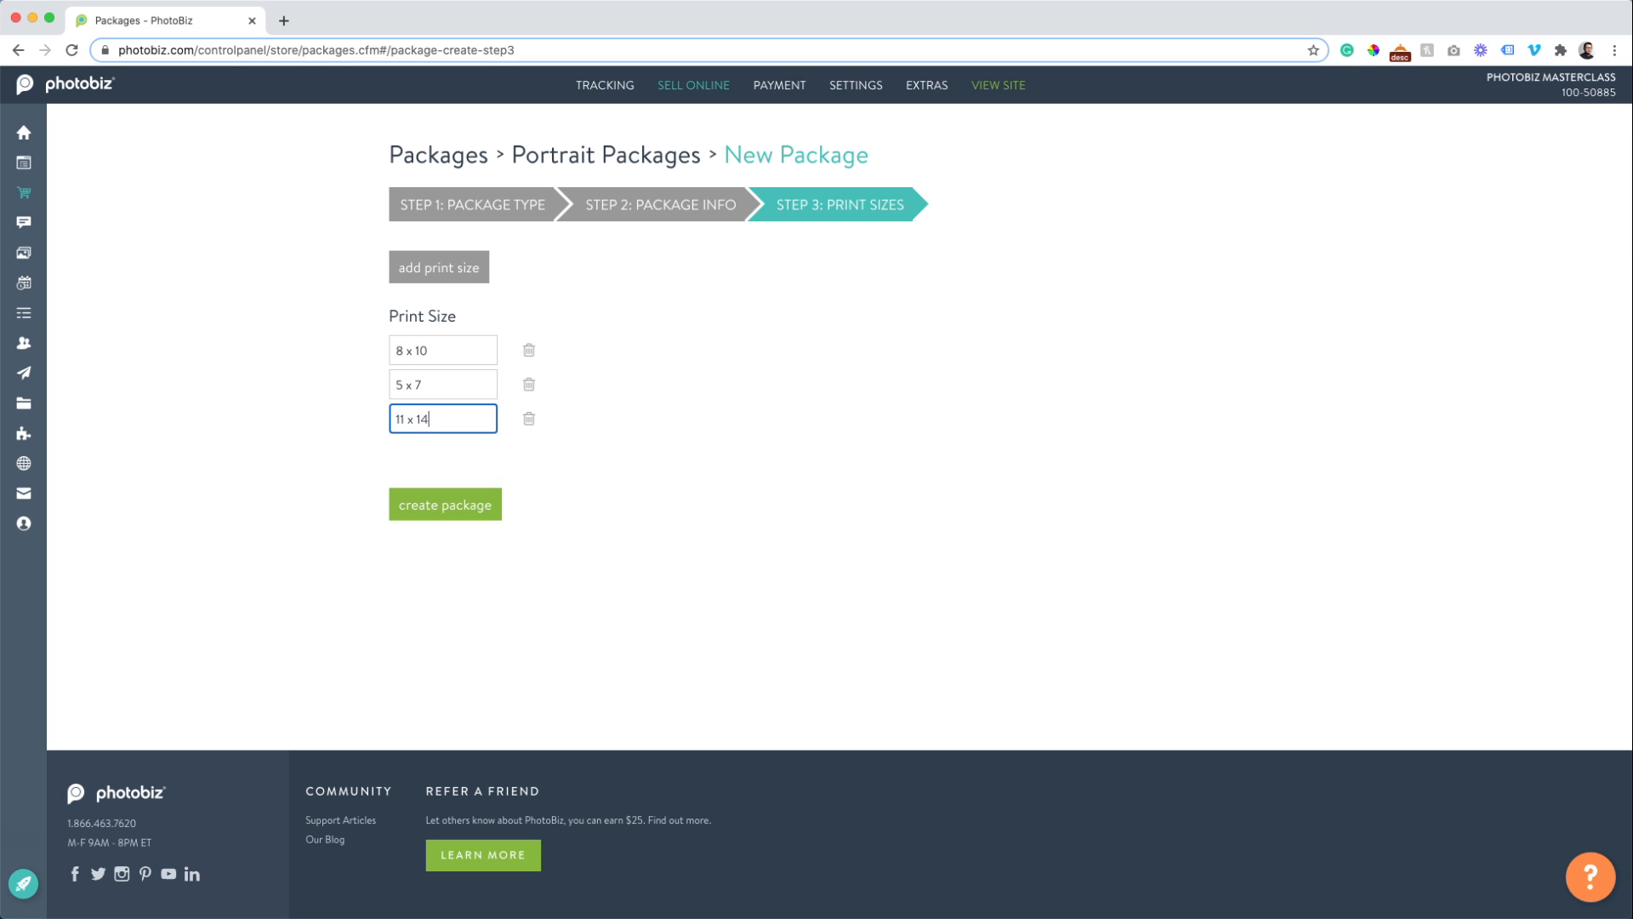
{"action": "left_click", "coordinate": [443, 269]}
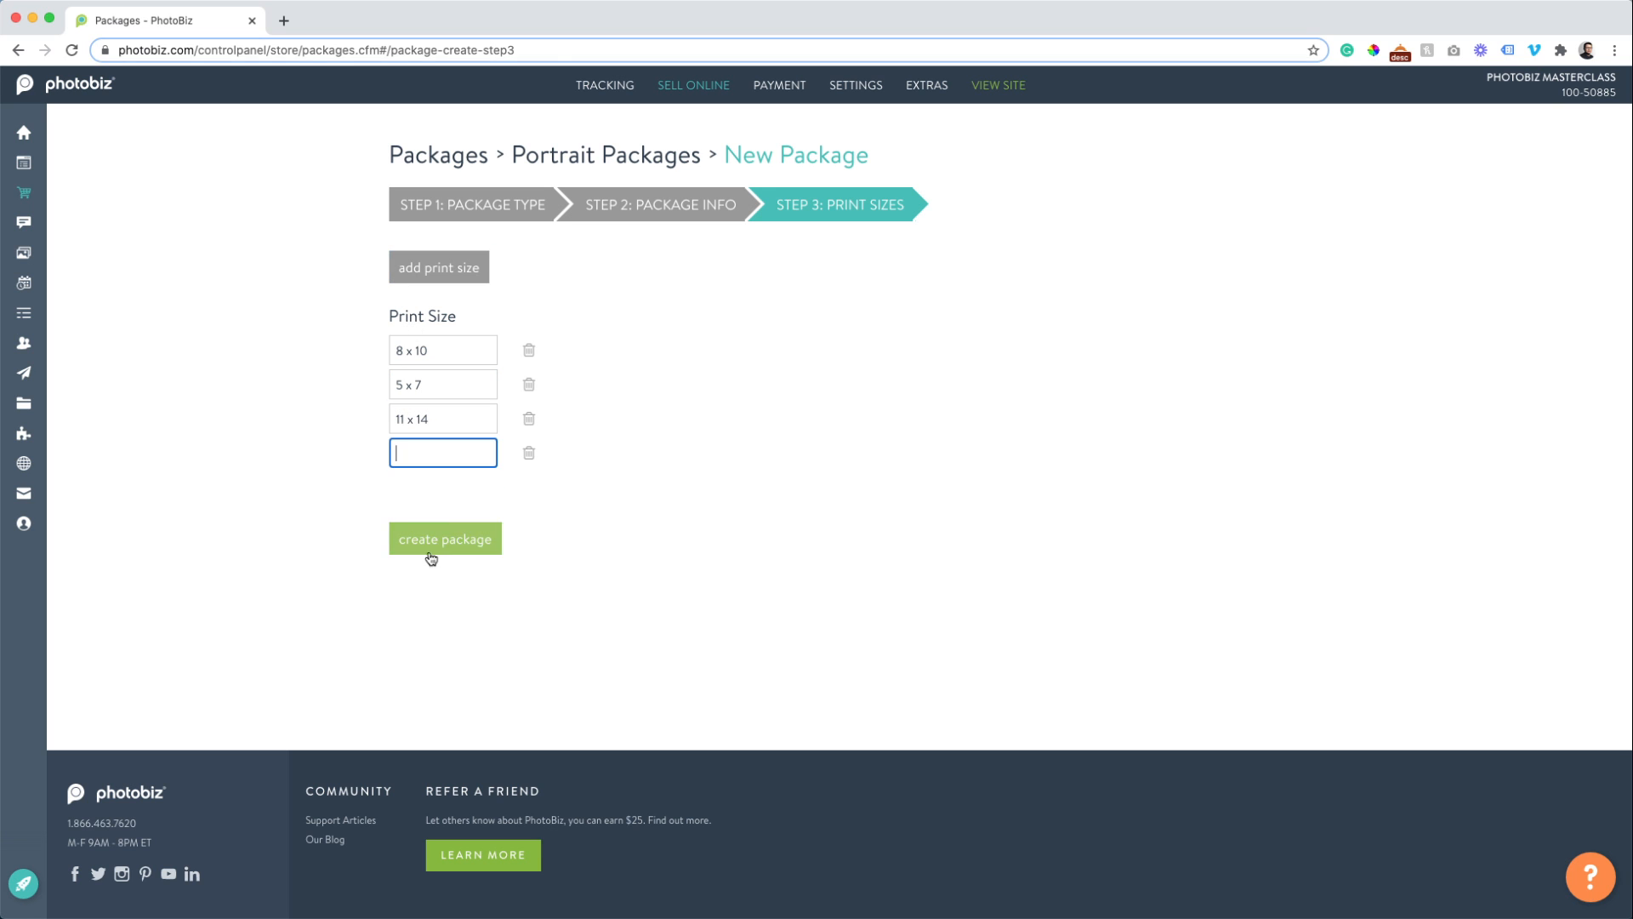
{"action": "left_click", "coordinate": [447, 538]}
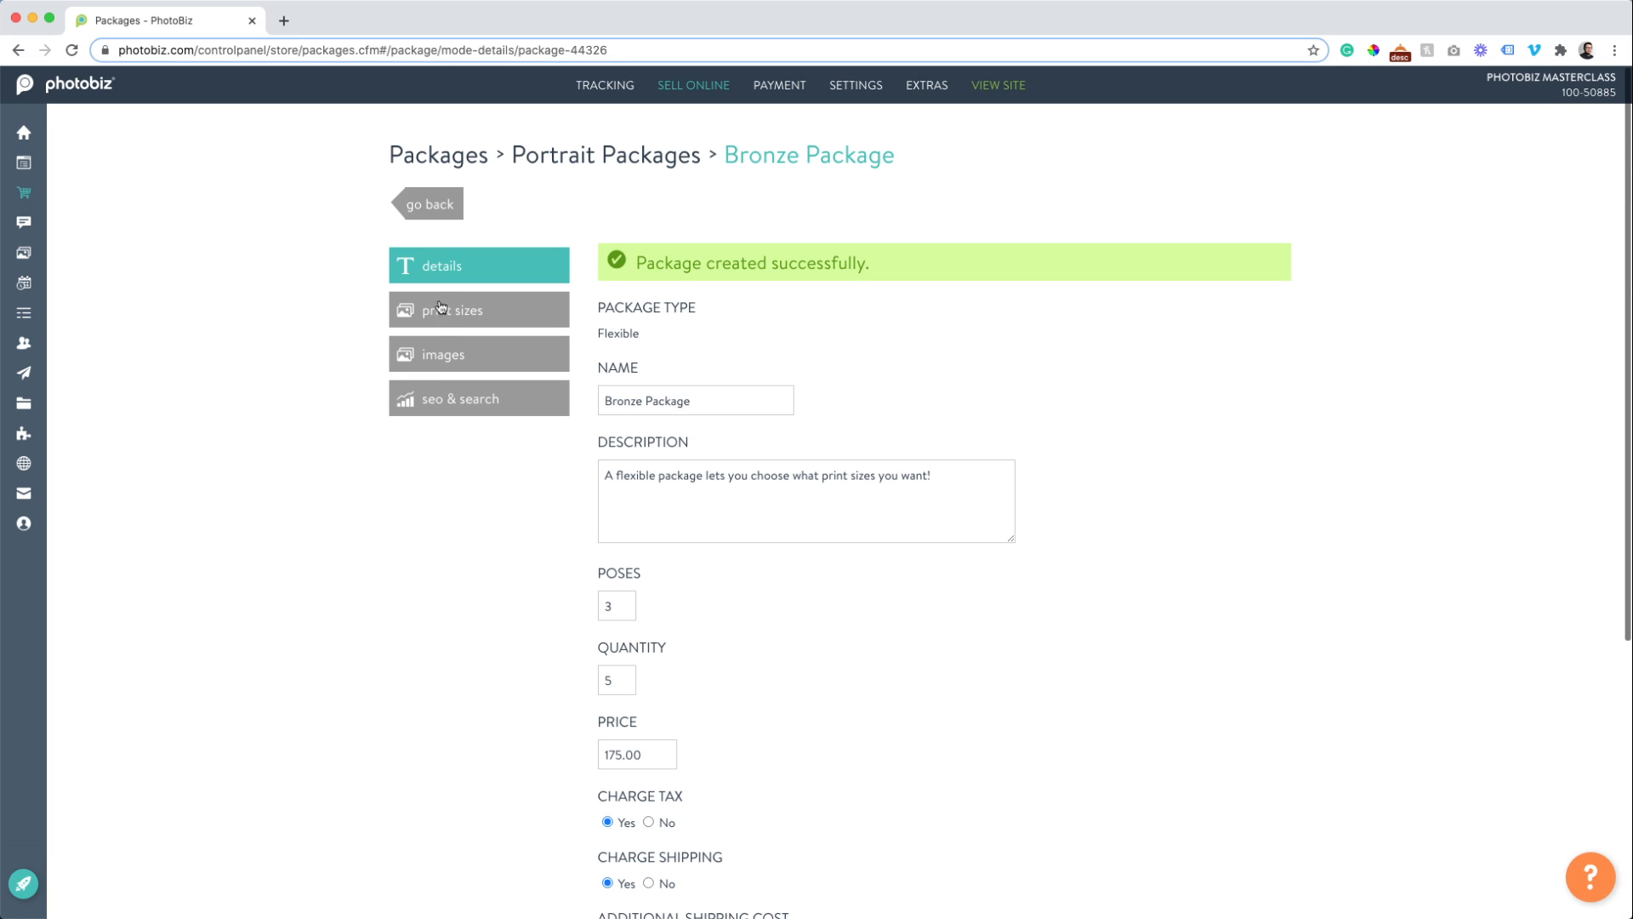
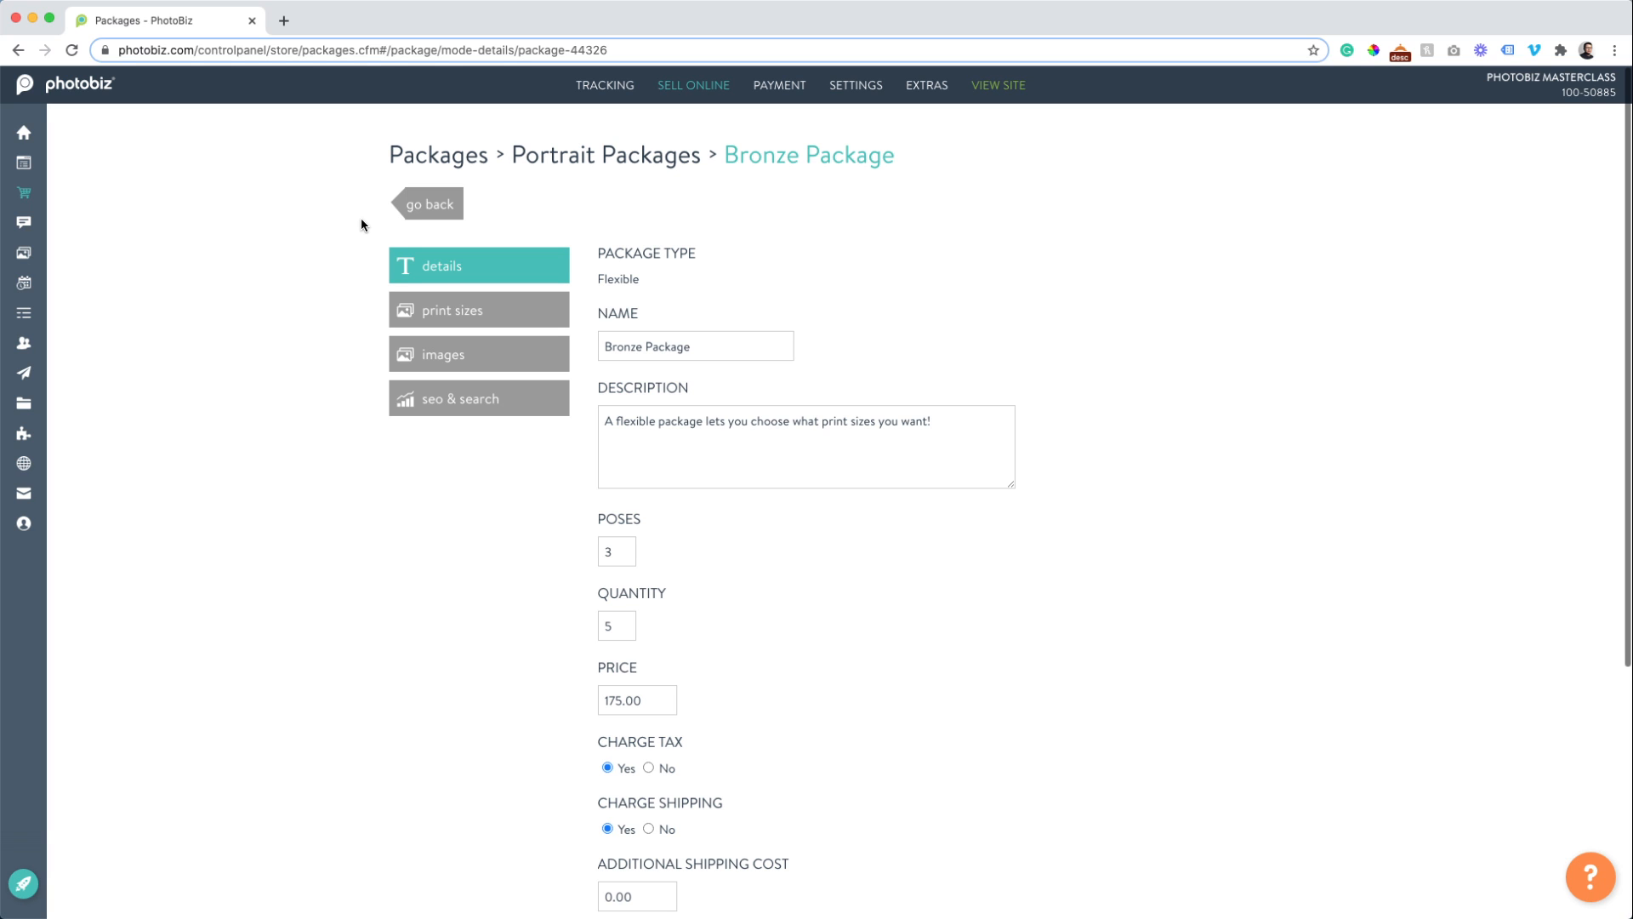
Insert the many-portrait collage from the image clipboard into the Bronze Package's images, then go back.
{"action": "left_click", "coordinate": [408, 349]}
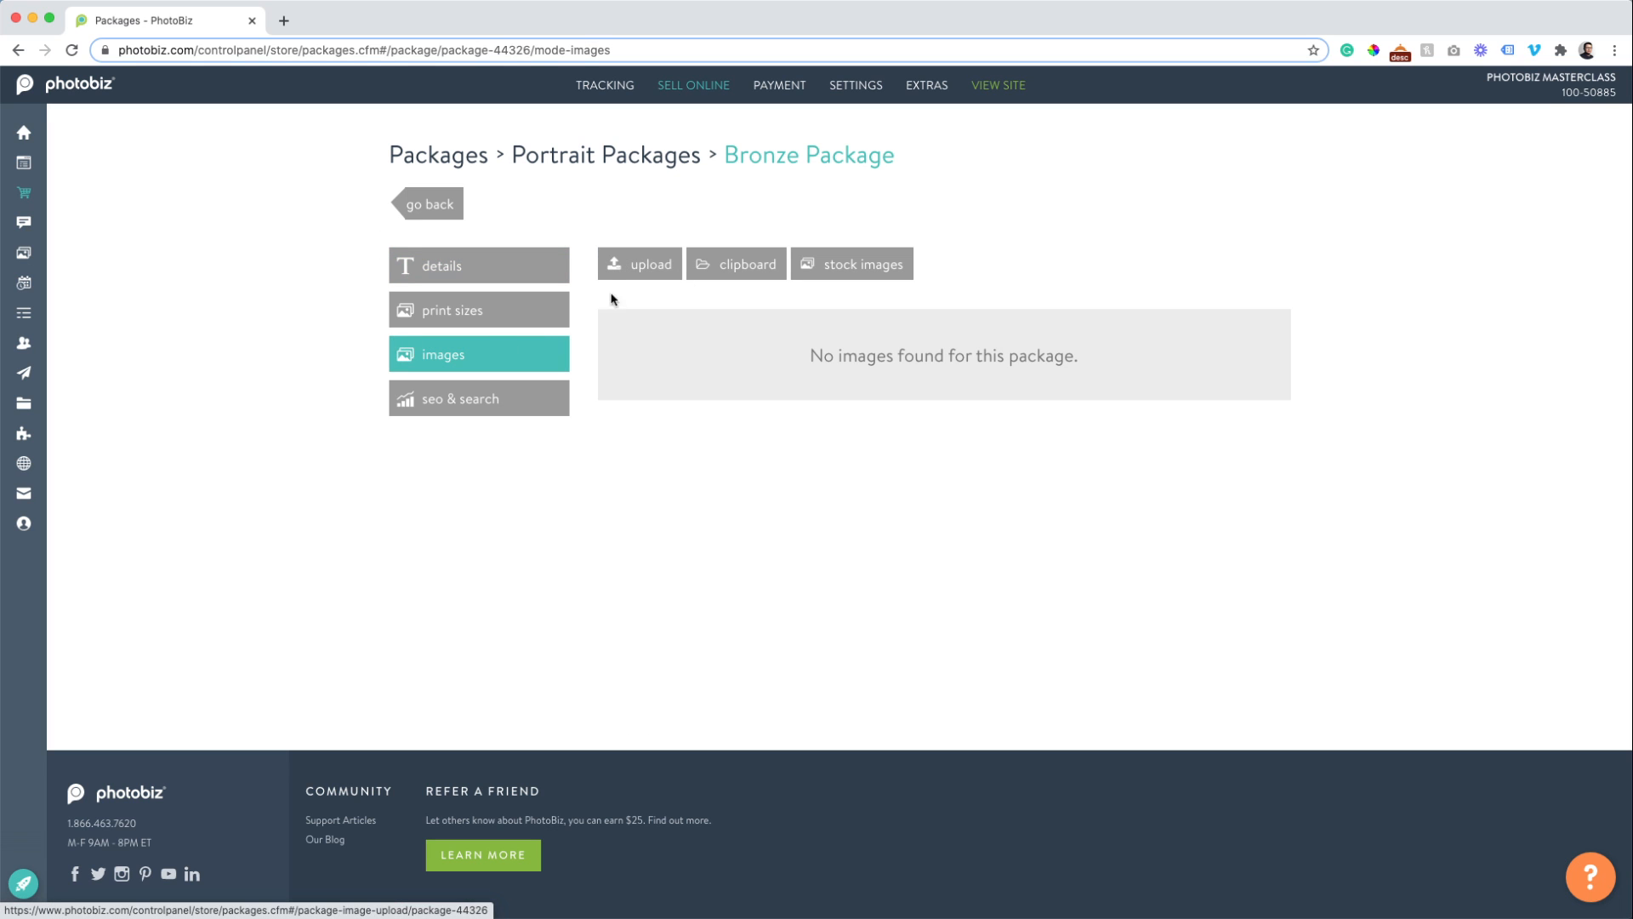
{"action": "left_click", "coordinate": [694, 267]}
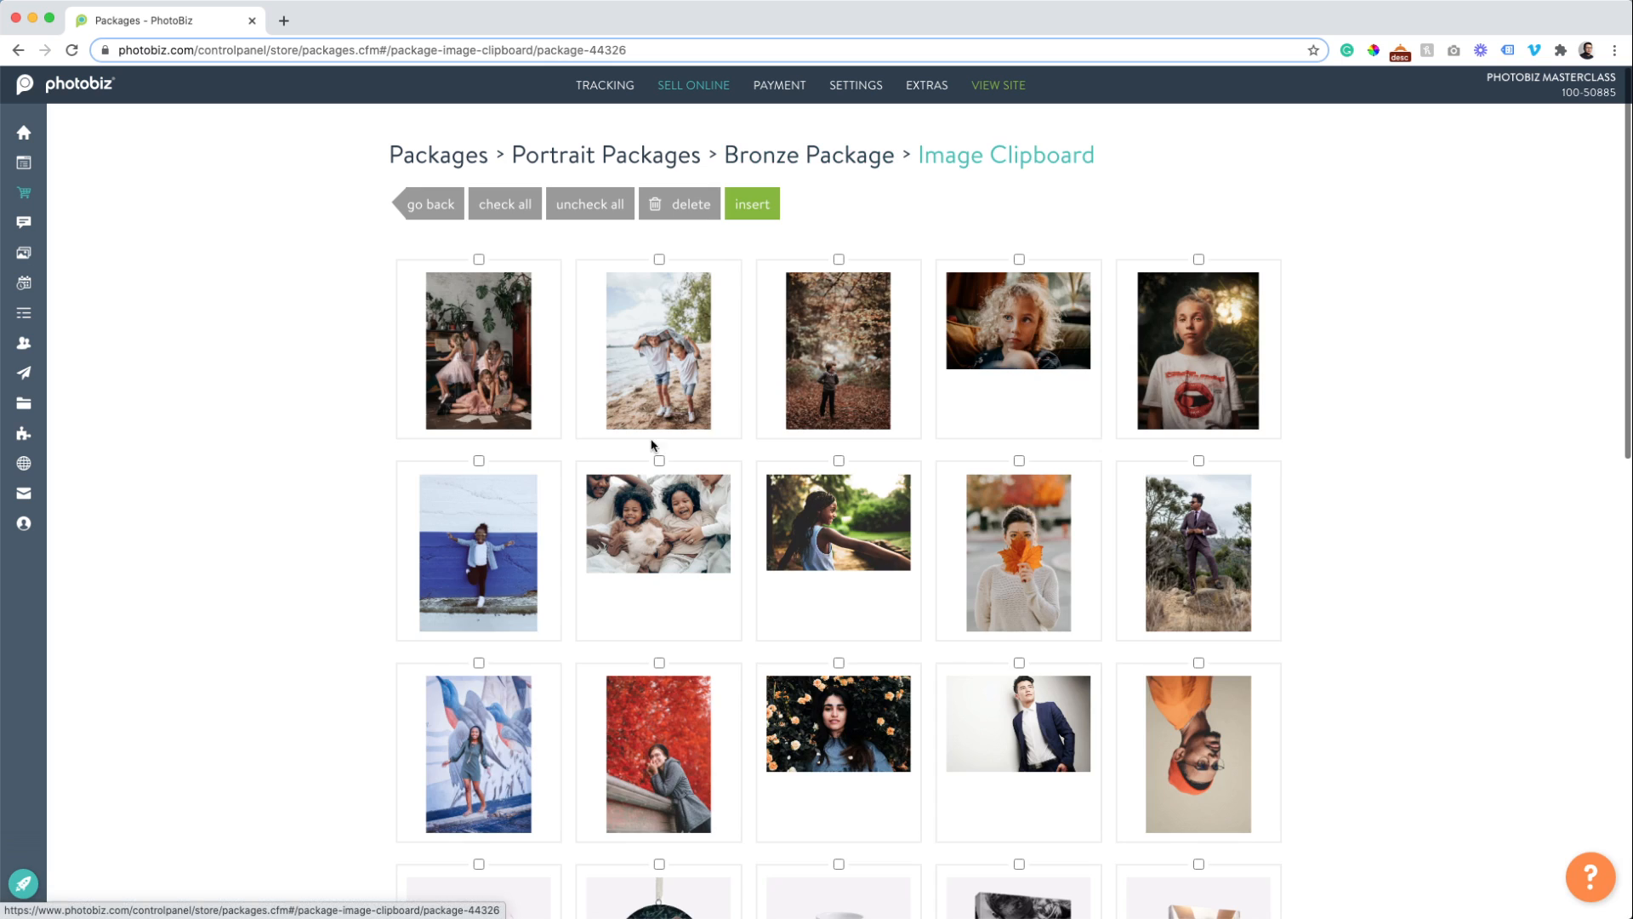
{"action": "scroll", "coordinate": [640, 508], "scroll_direction": "down", "scroll_amount": 5}
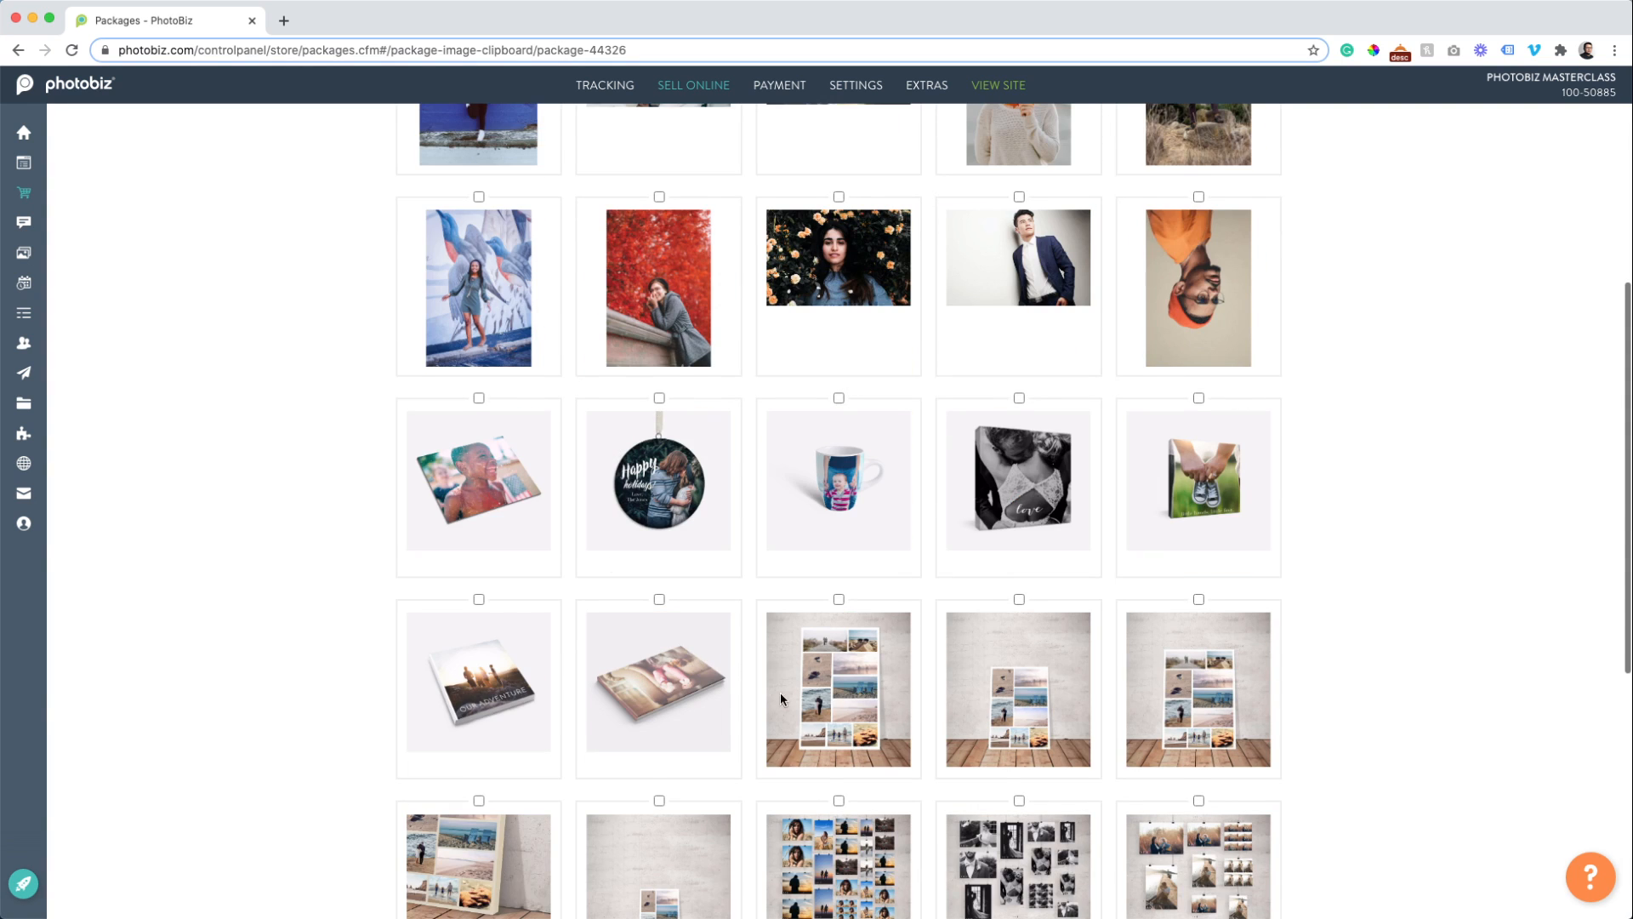
{"action": "scroll", "coordinate": [708, 655], "scroll_direction": "down", "scroll_amount": 2}
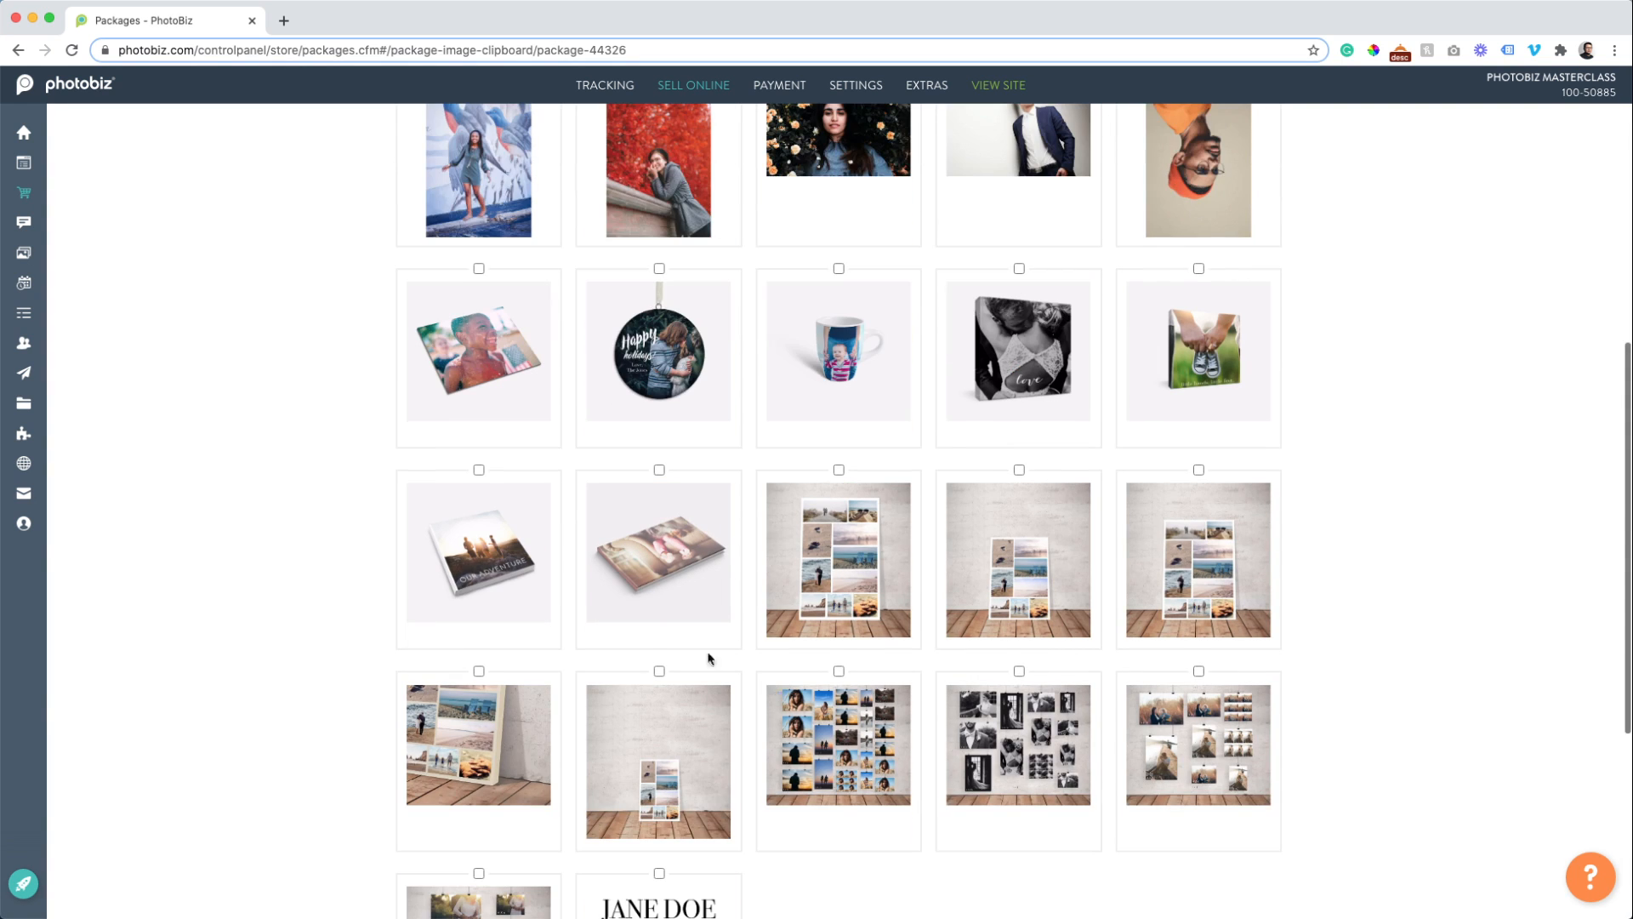
{"action": "left_click", "coordinate": [839, 671]}
{"action": "scroll", "coordinate": [389, 660], "scroll_direction": "up", "scroll_amount": 8}
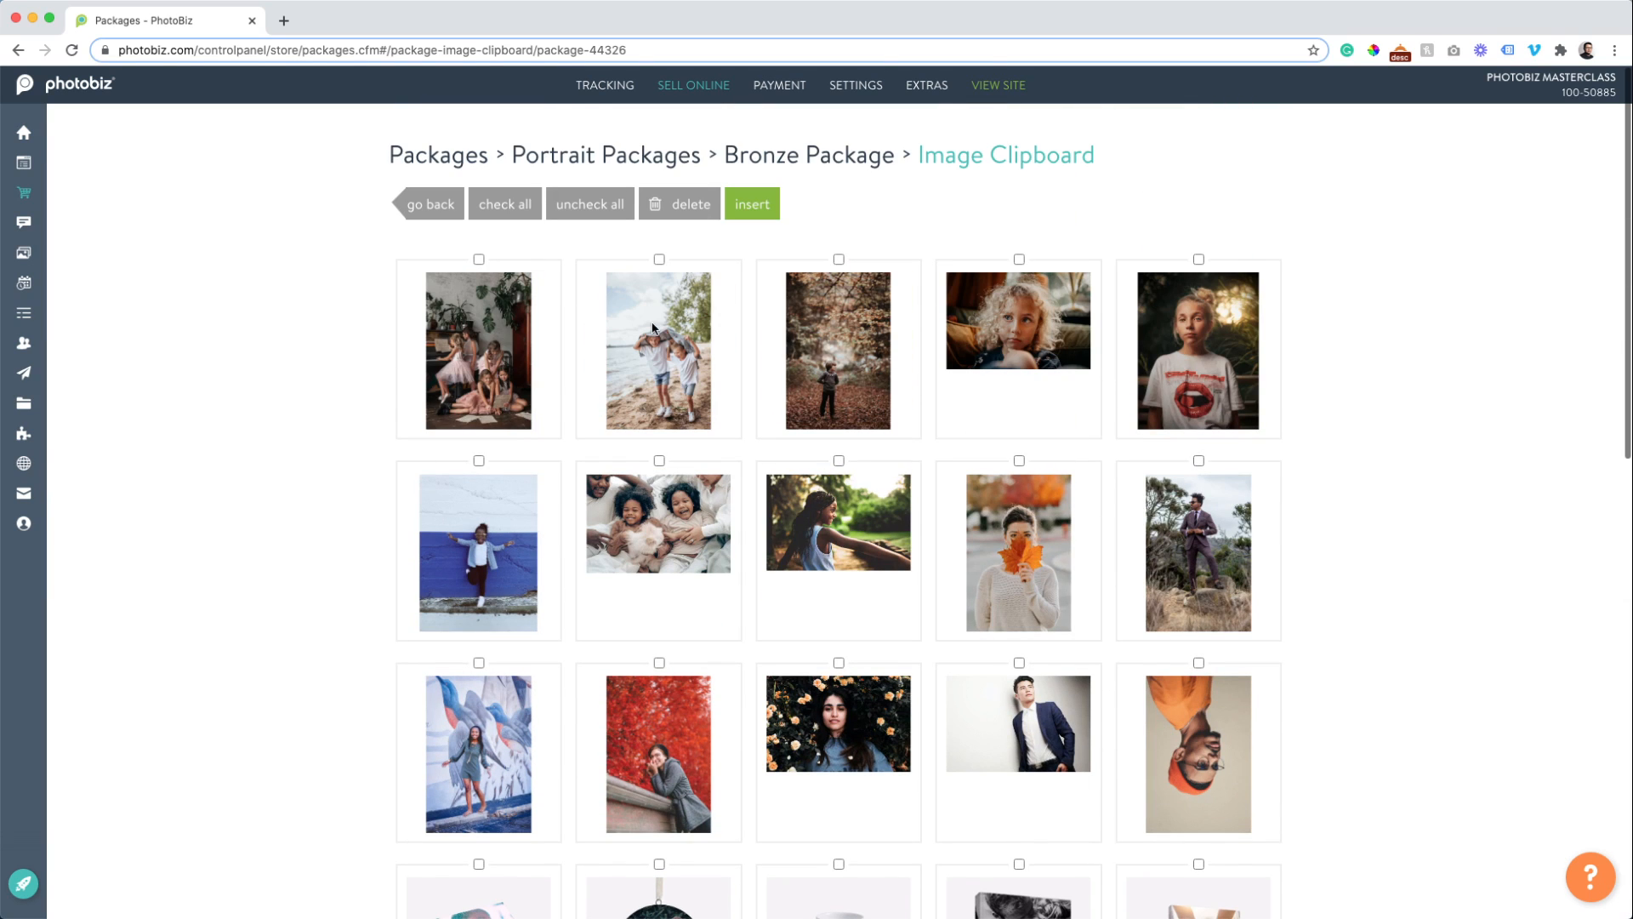
{"action": "left_click", "coordinate": [428, 213]}
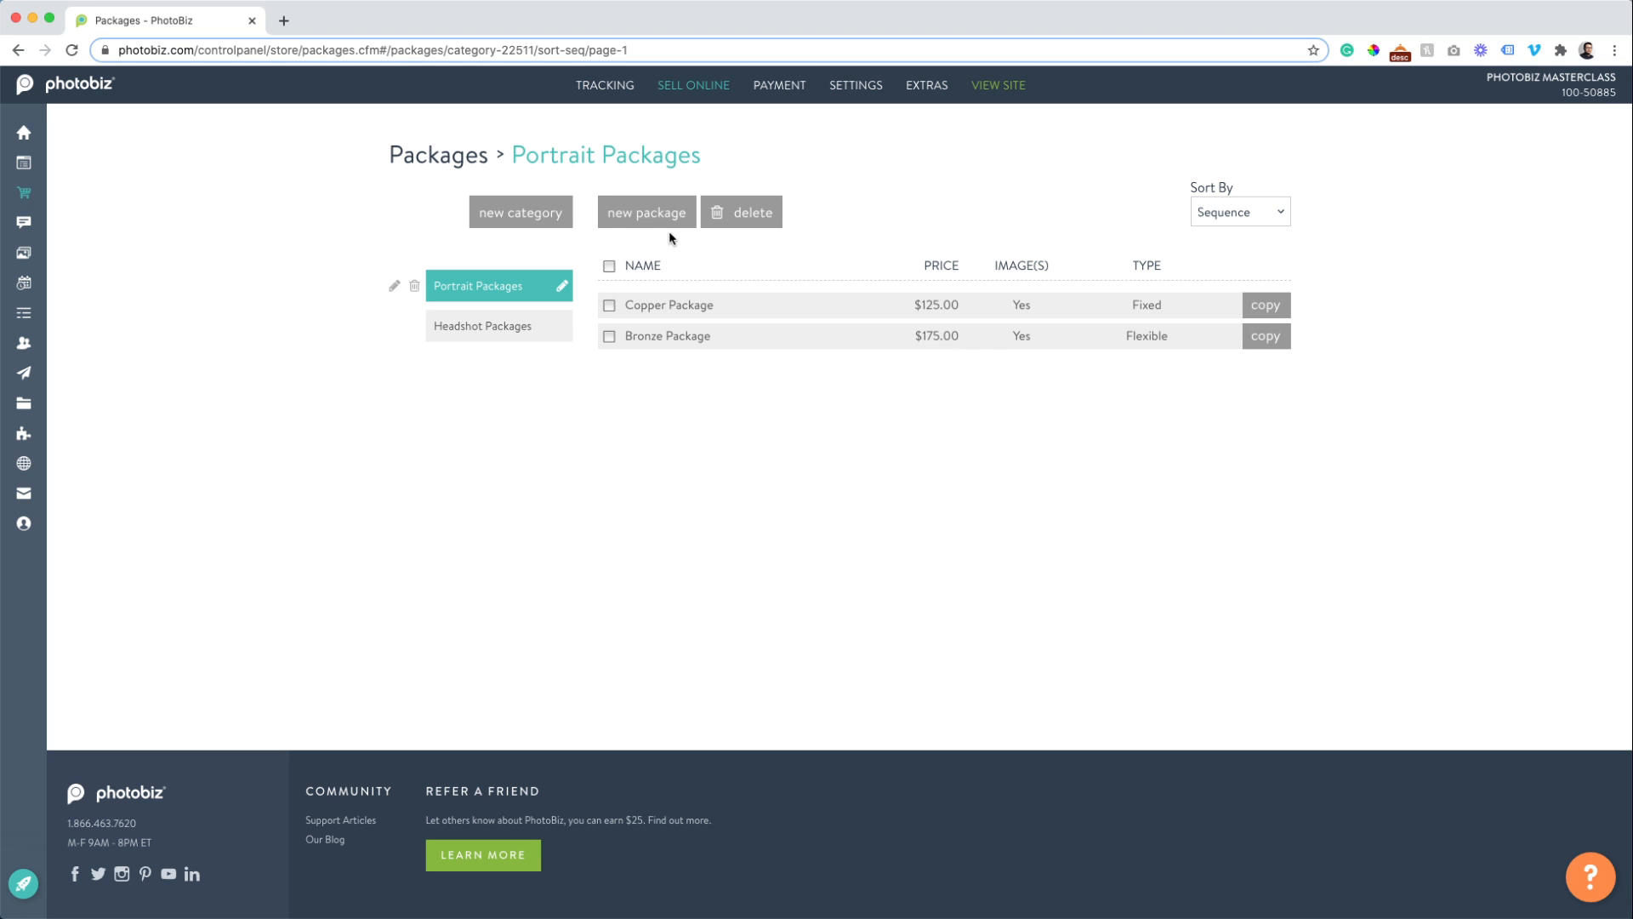
Start a new Digital package named Gold Package with an all-digital download description for clients.
{"action": "left_click", "coordinate": [643, 226]}
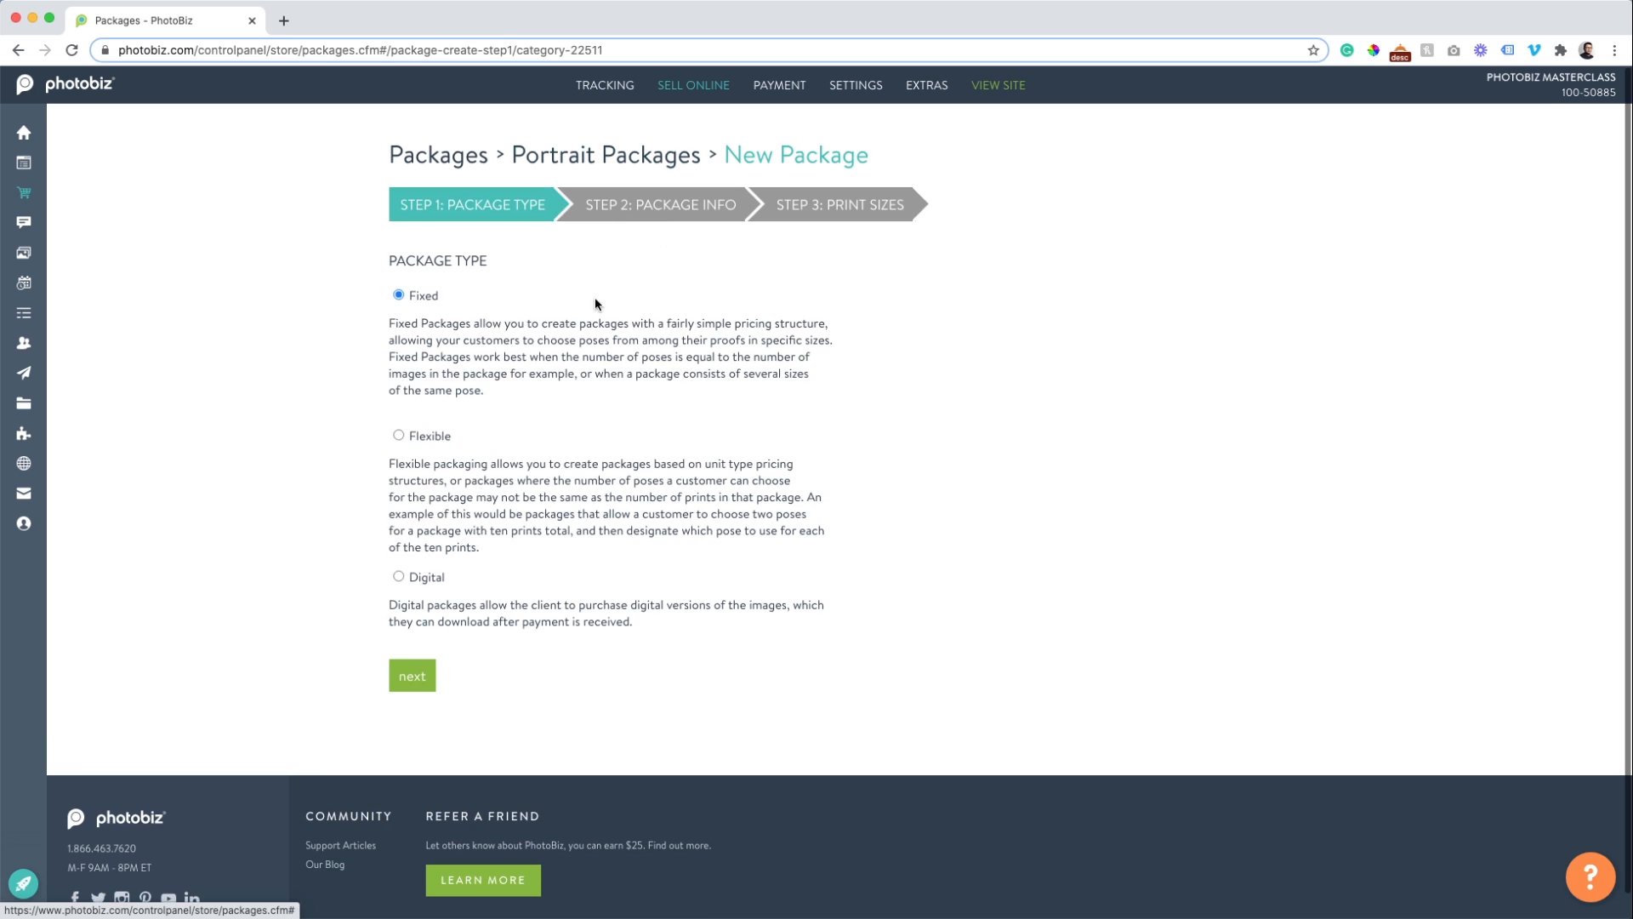
{"action": "left_click", "coordinate": [398, 577]}
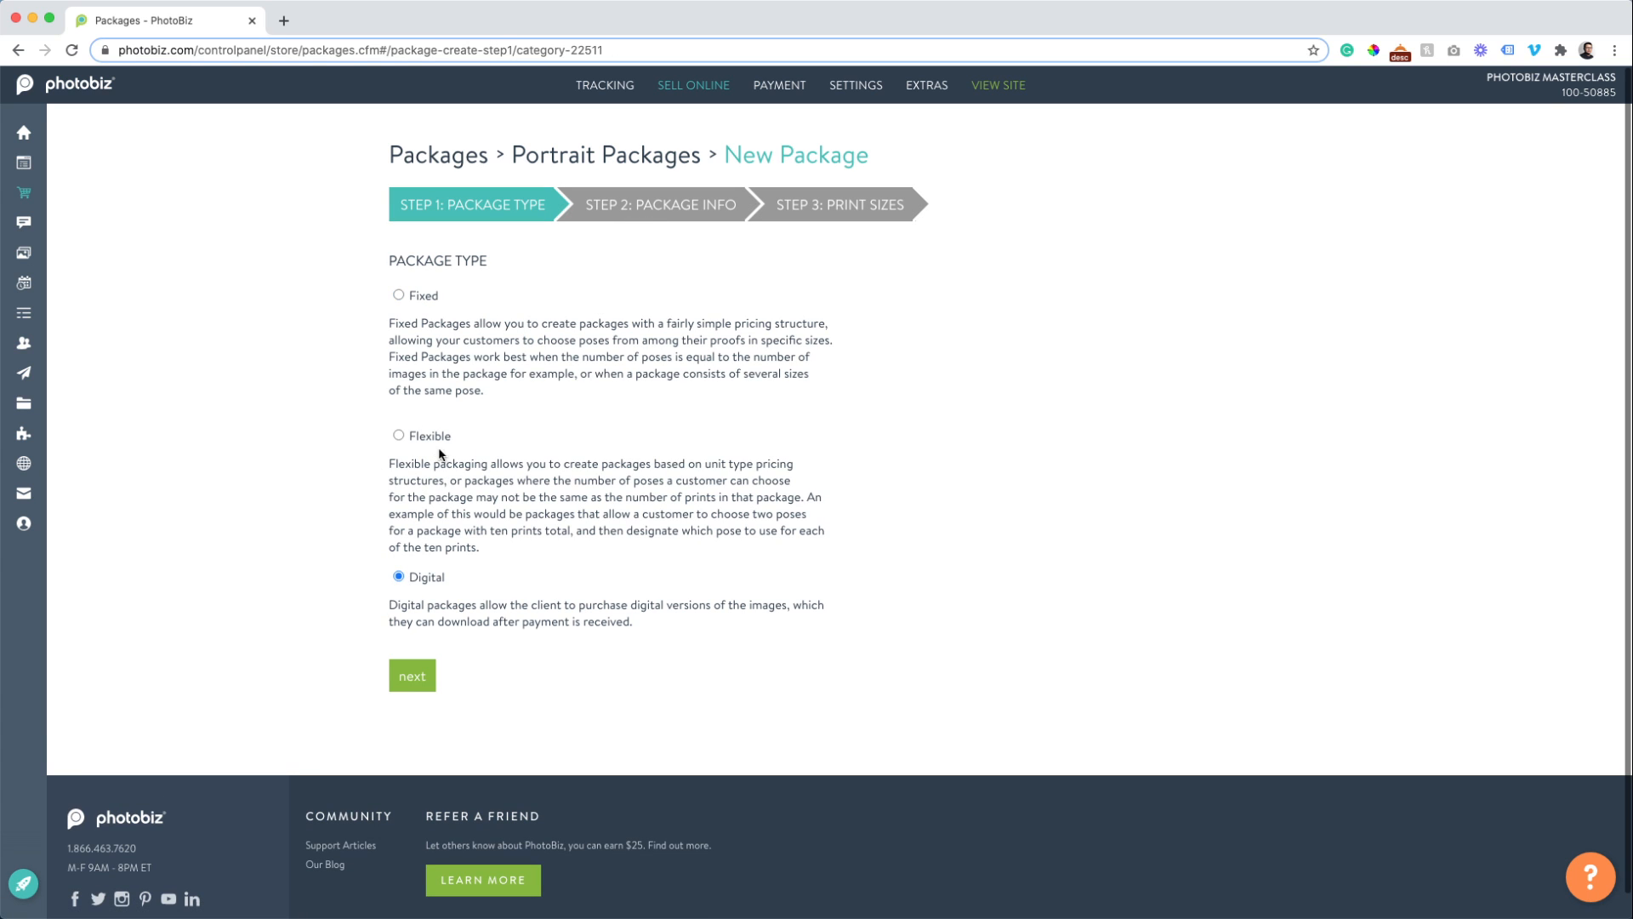
{"action": "left_click", "coordinate": [412, 675]}
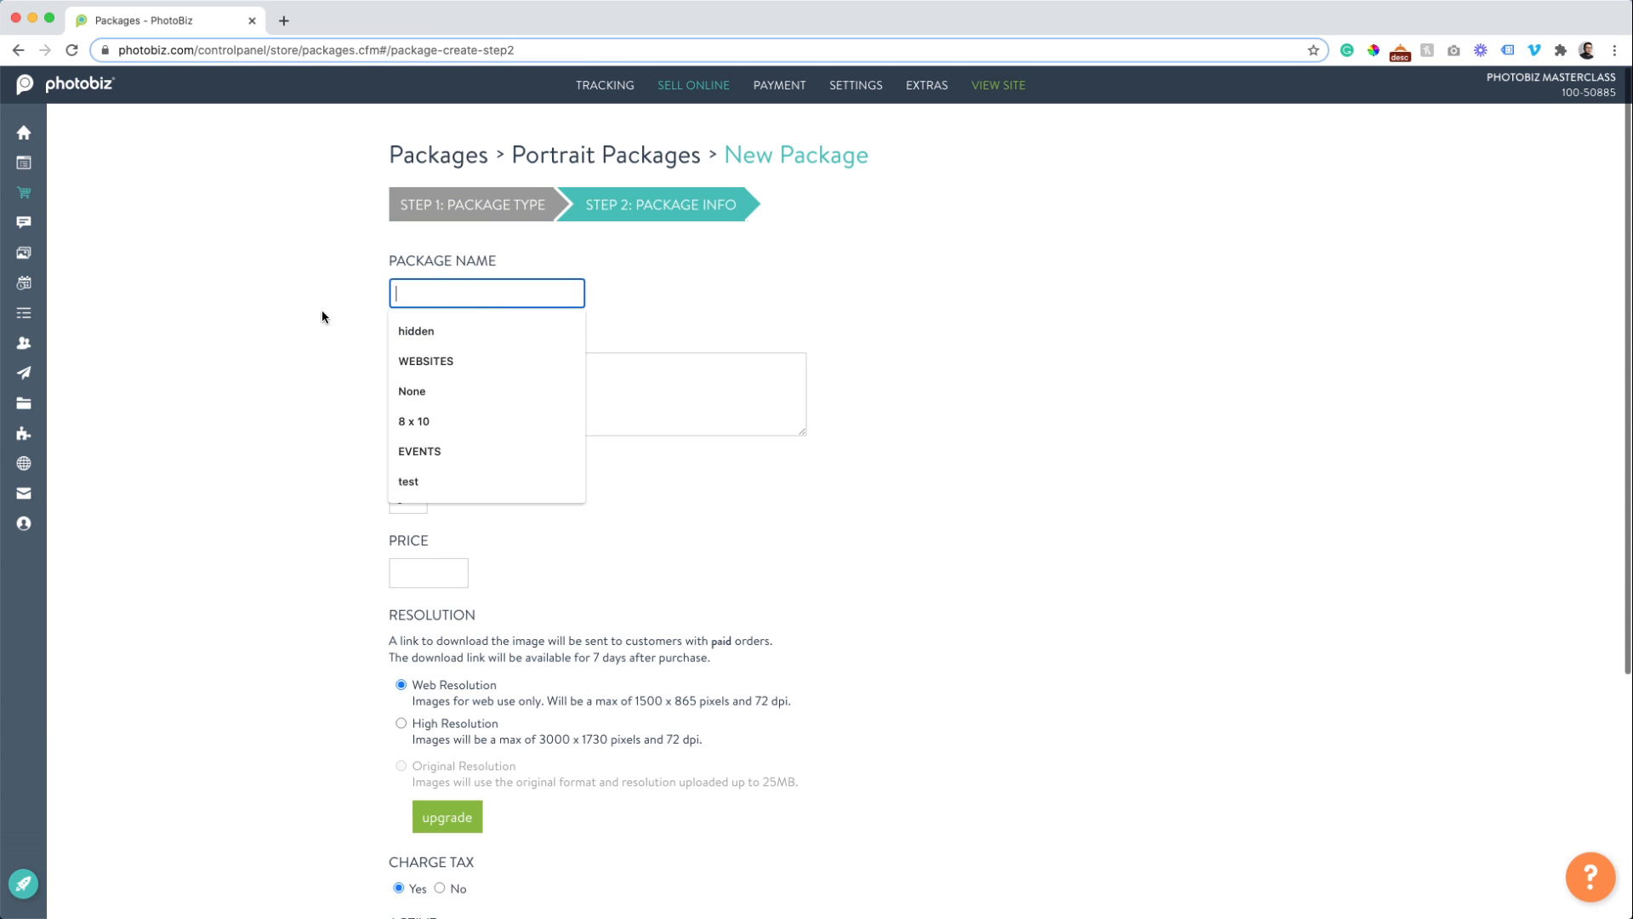
{"action": "type", "text": "Gold"}
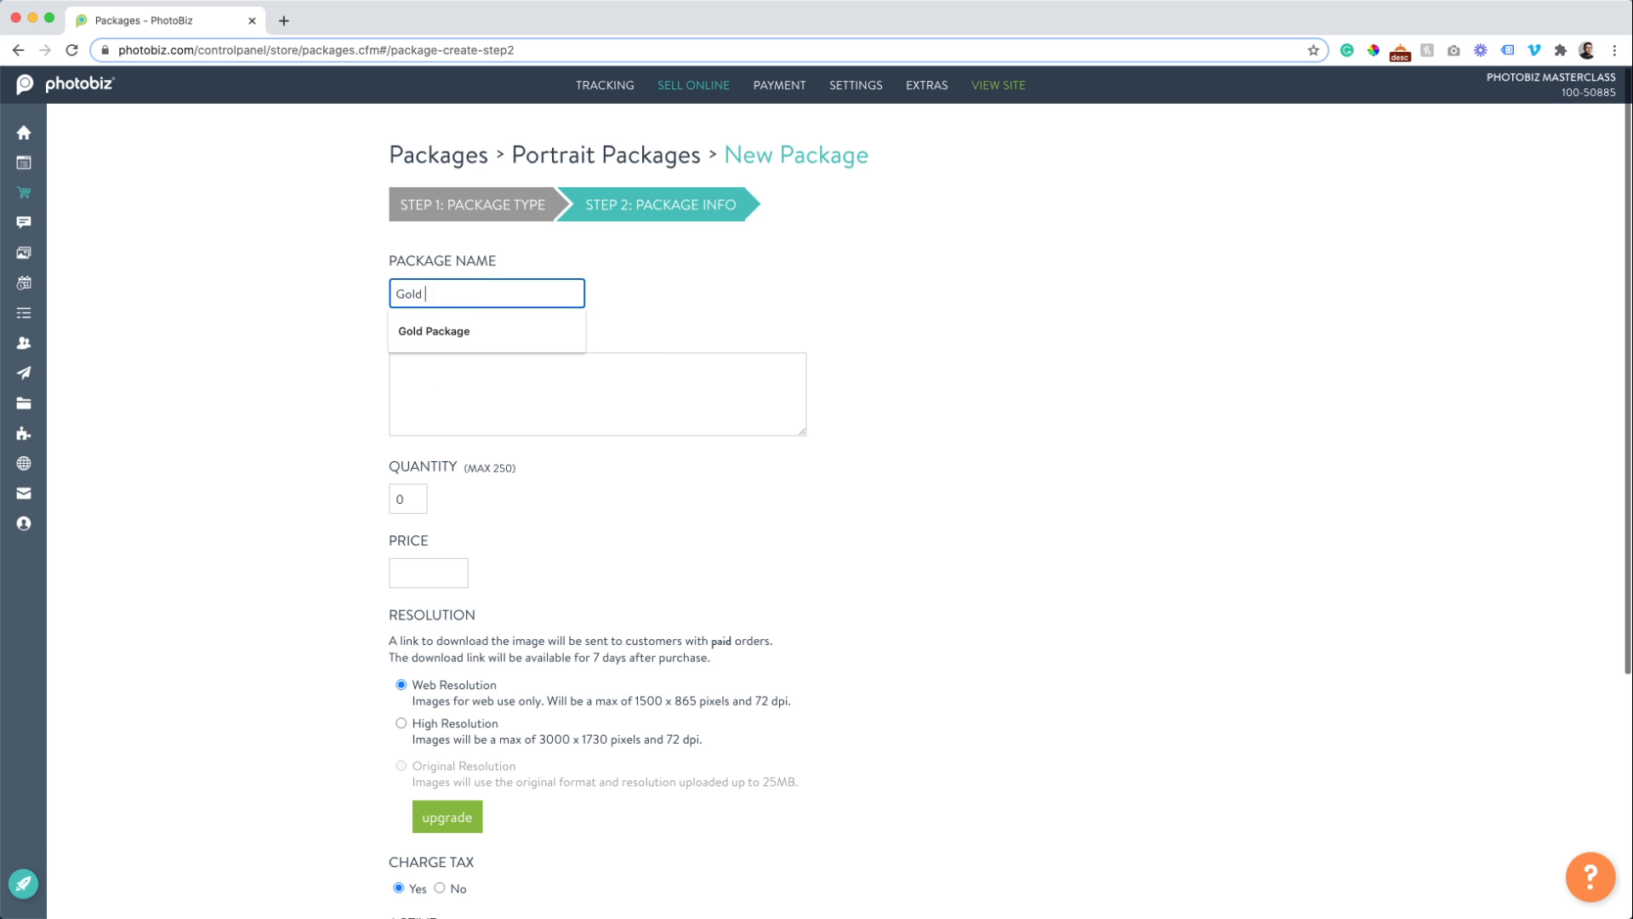
{"action": "type", "text": " Package"}
{"action": "key", "text": "Tab"}
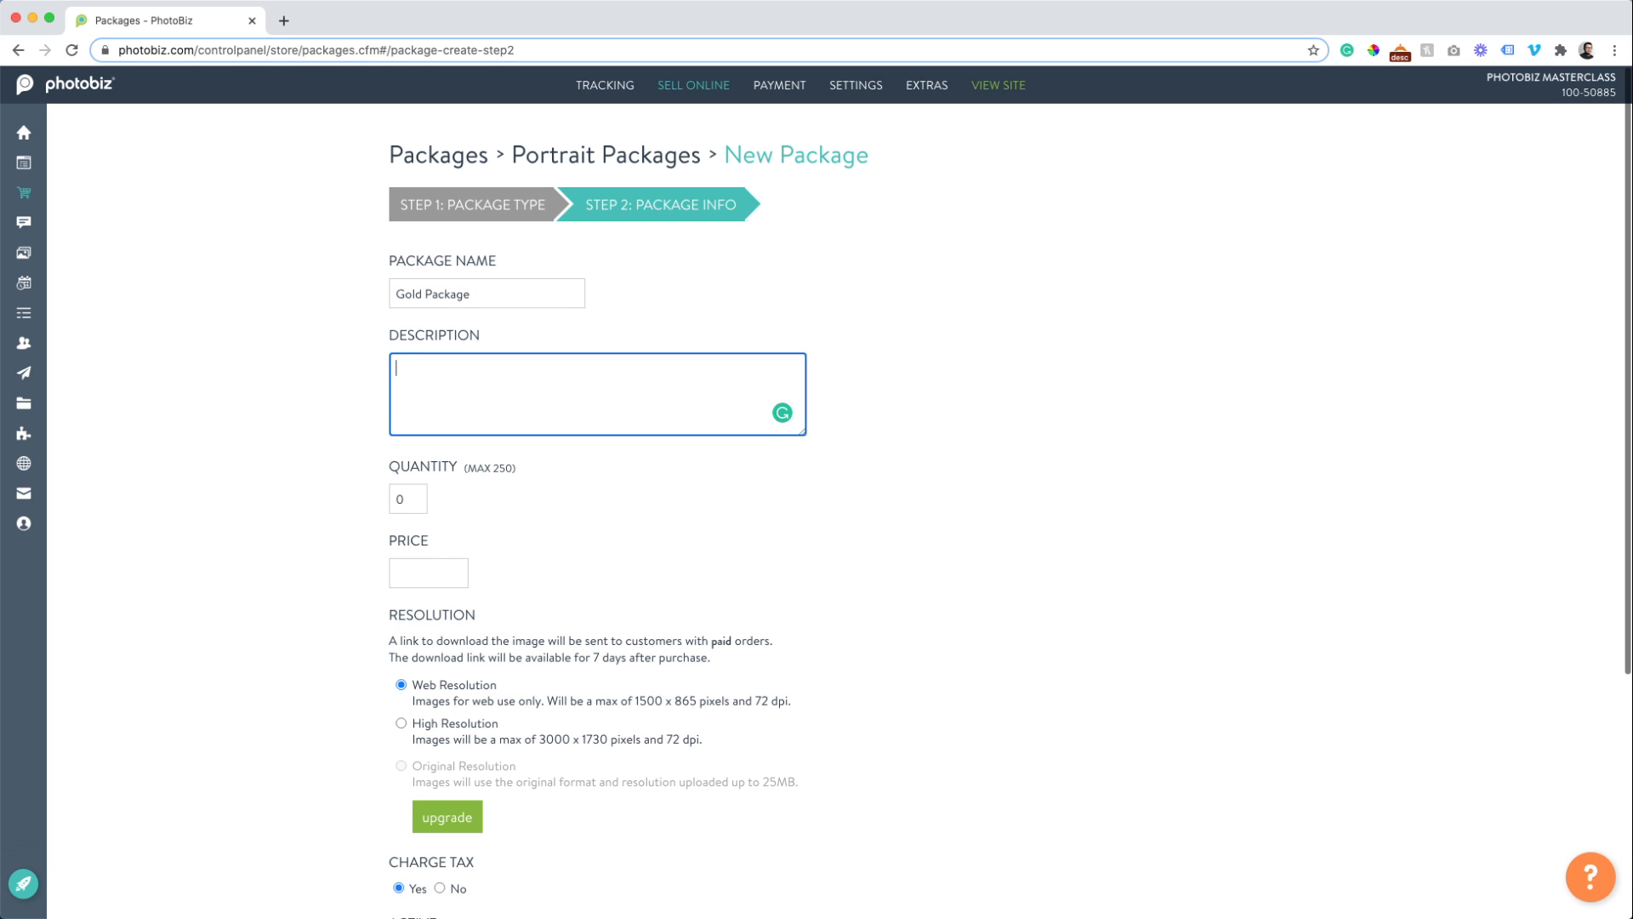
{"action": "type", "text": "All digital download package, for clients who don't w"}
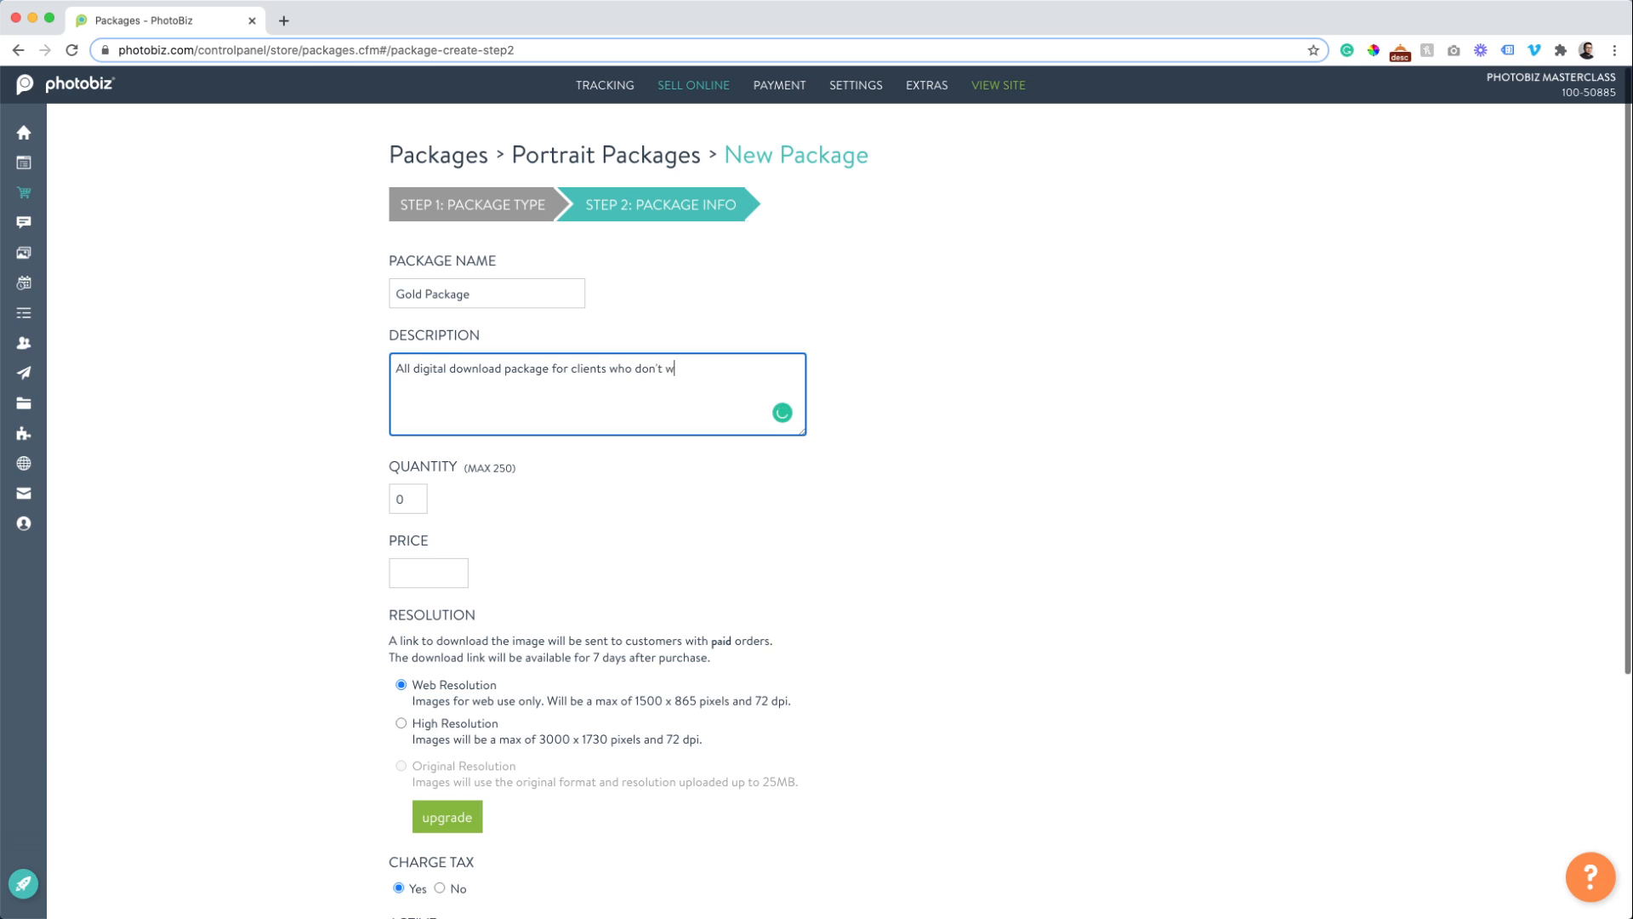
{"action": "type", "text": "ant"}
{"action": "key", "text": "BackSpace"}
{"action": "key", "text": "BackSpace"}
{"action": "key", "text": "BackSpace"}
{"action": "key", "text": "BackSpace"}
{"action": "key", "text": "BackSpace"}
{"action": "key", "text": "BackSpace"}
{"action": "key", "text": "BackSpace"}
{"action": "key", "text": "BackSpace"}
{"action": "key", "text": "BackSpace"}
{"action": "key", "text": "BackSpace"}
{"action": "key", "text": "BackSpace"}
{"action": "key", "text": "BackSpace"}
{"action": "type", "text": "."}
Set quantity 5 and price 200, choose the download resolution, and create the Gold Package.
{"action": "key", "text": "Tab"}
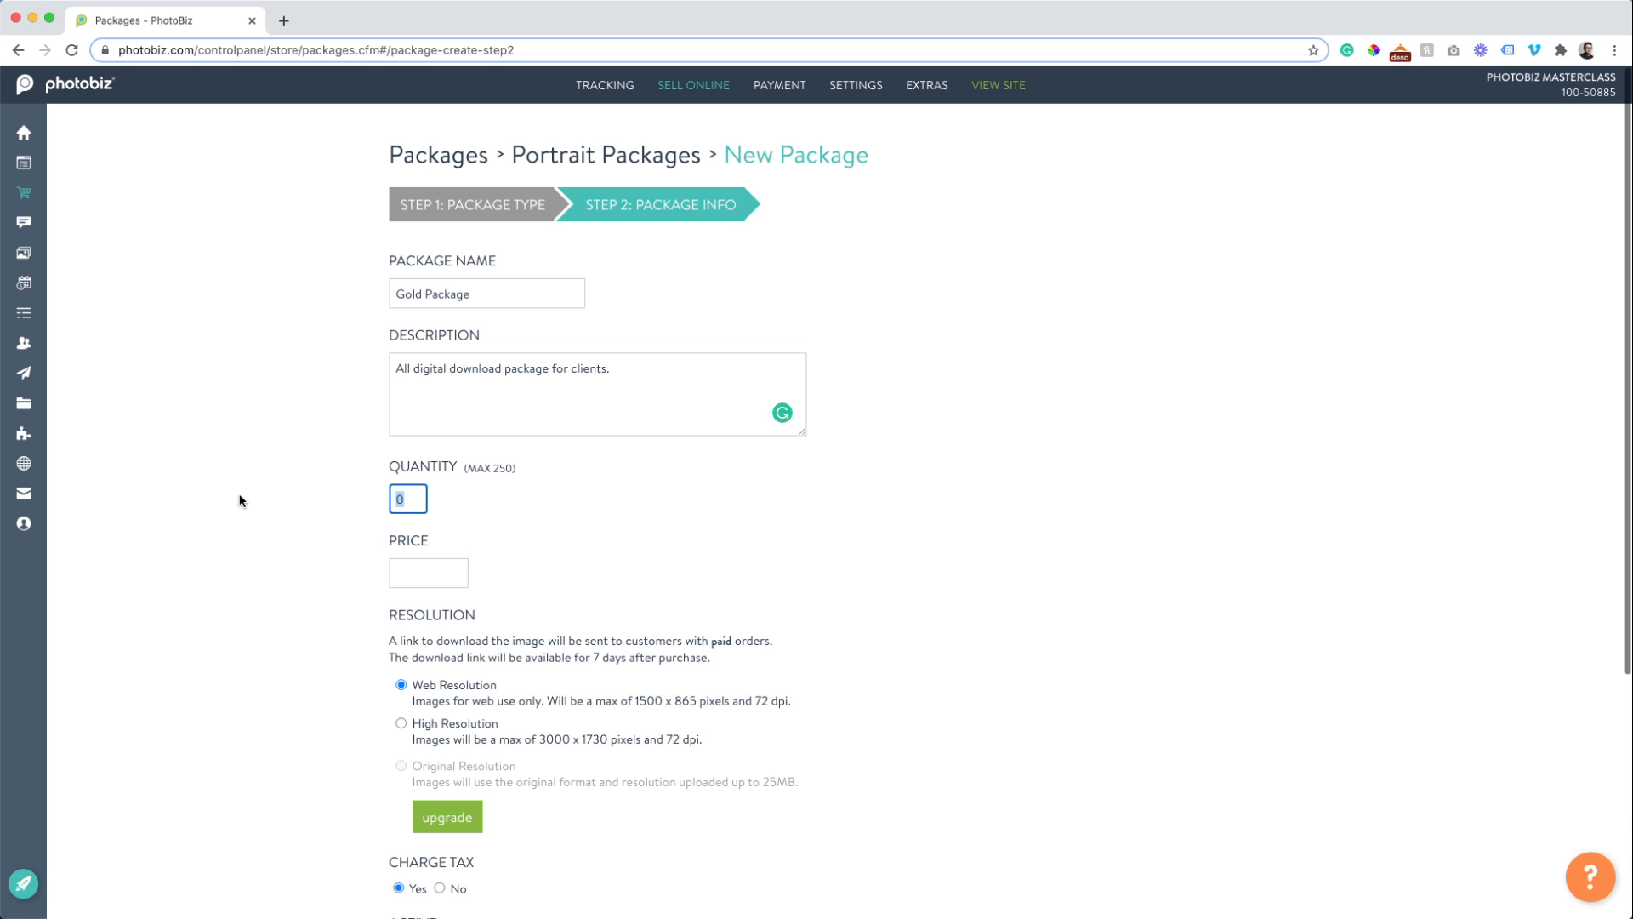
{"action": "type", "text": "5"}
{"action": "key", "text": "Tab"}
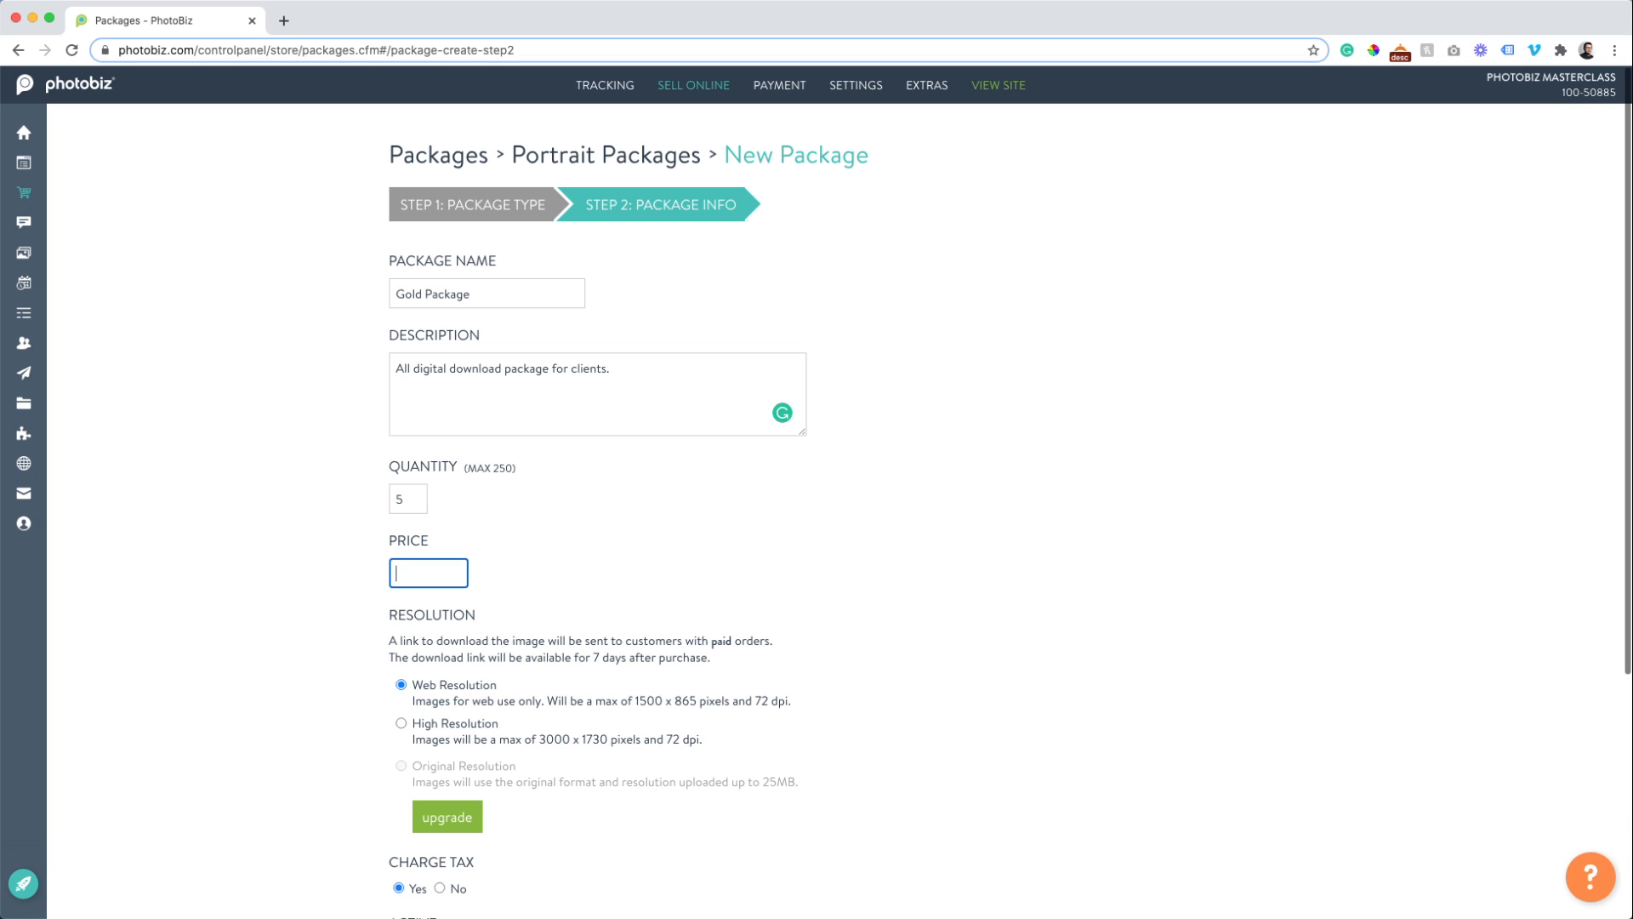
{"action": "type", "text": "200"}
{"action": "scroll", "coordinate": [297, 672], "scroll_direction": "down", "scroll_amount": 3}
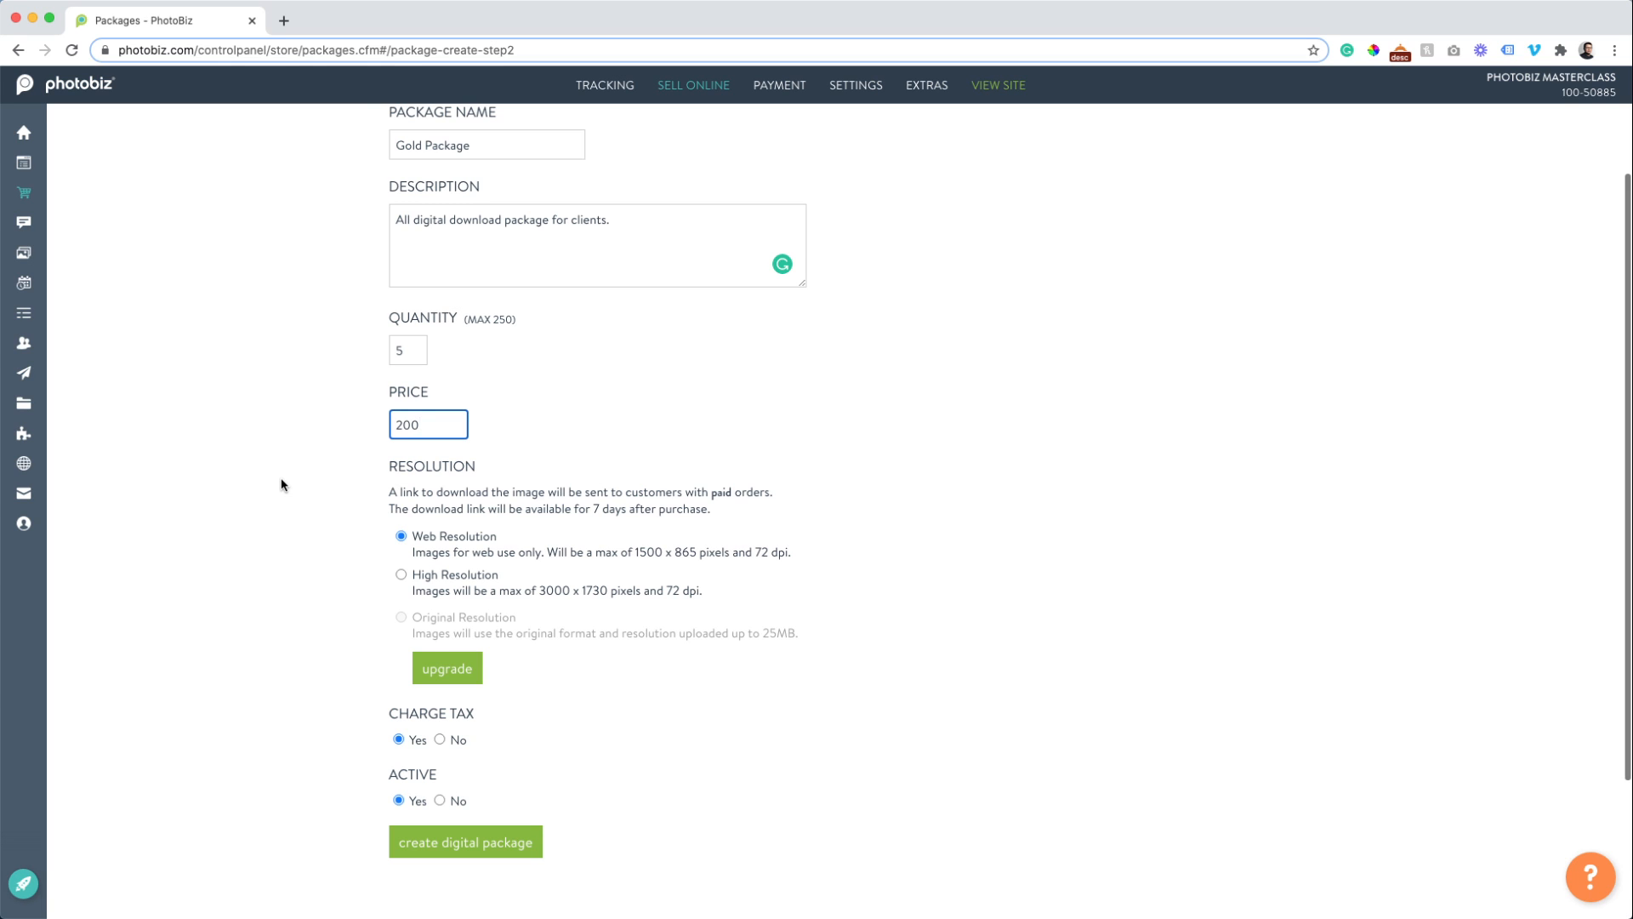
{"action": "left_click", "coordinate": [401, 574]}
{"action": "left_click", "coordinate": [434, 851]}
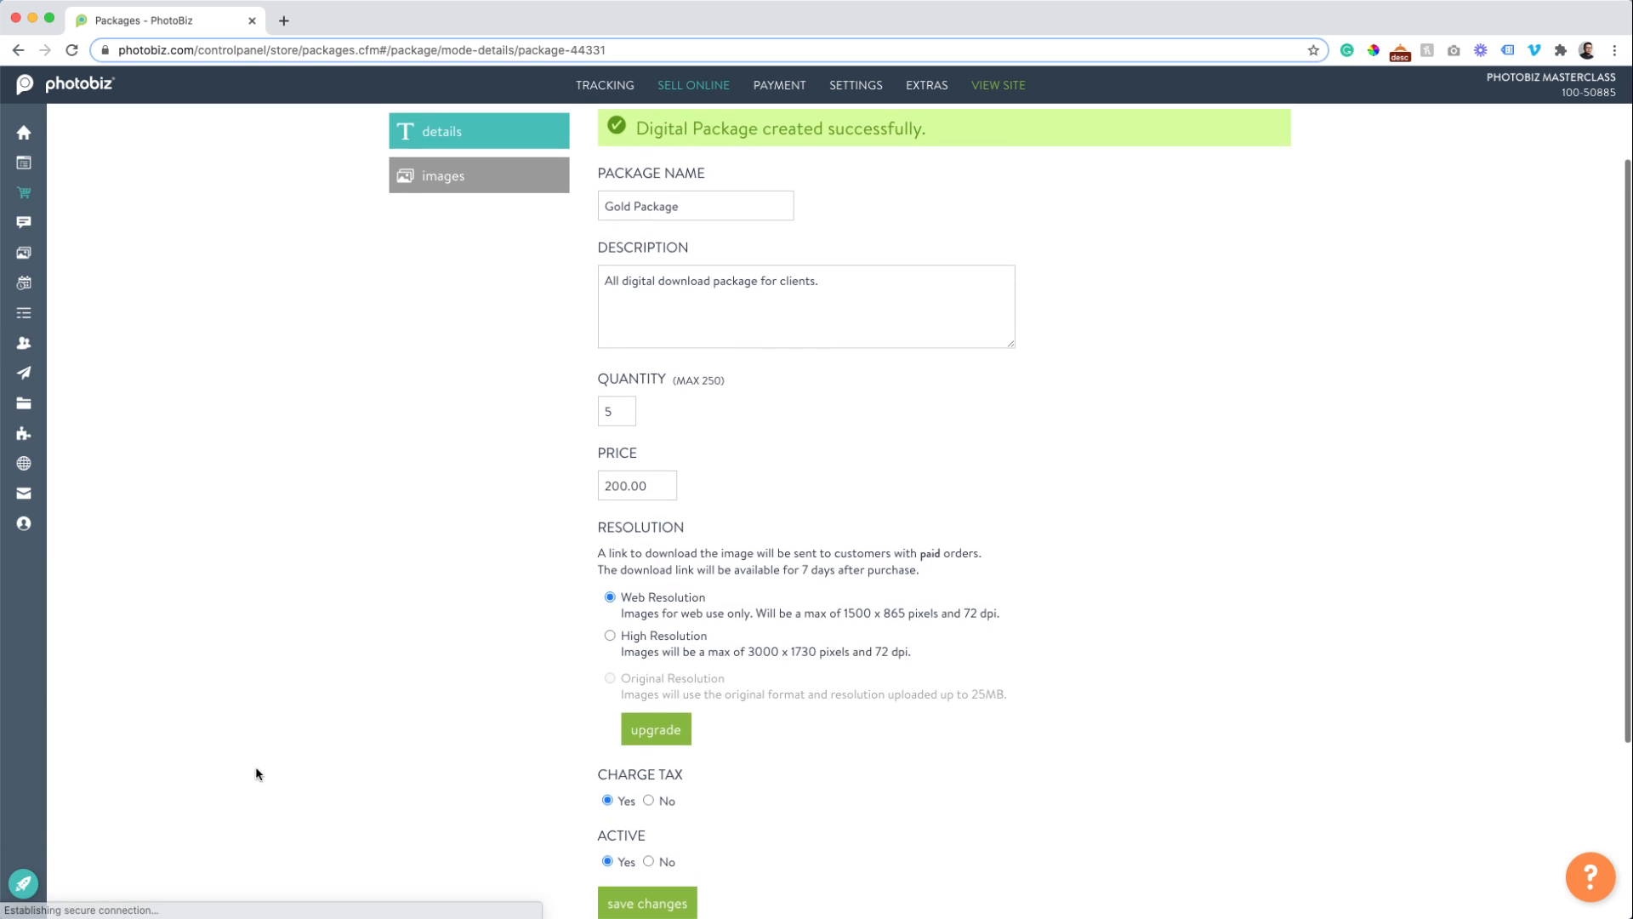
Insert the first product image, a tilted print, from the clipboard into Gold Package, then return.
{"action": "scroll", "coordinate": [416, 706], "scroll_direction": "up", "scroll_amount": 3}
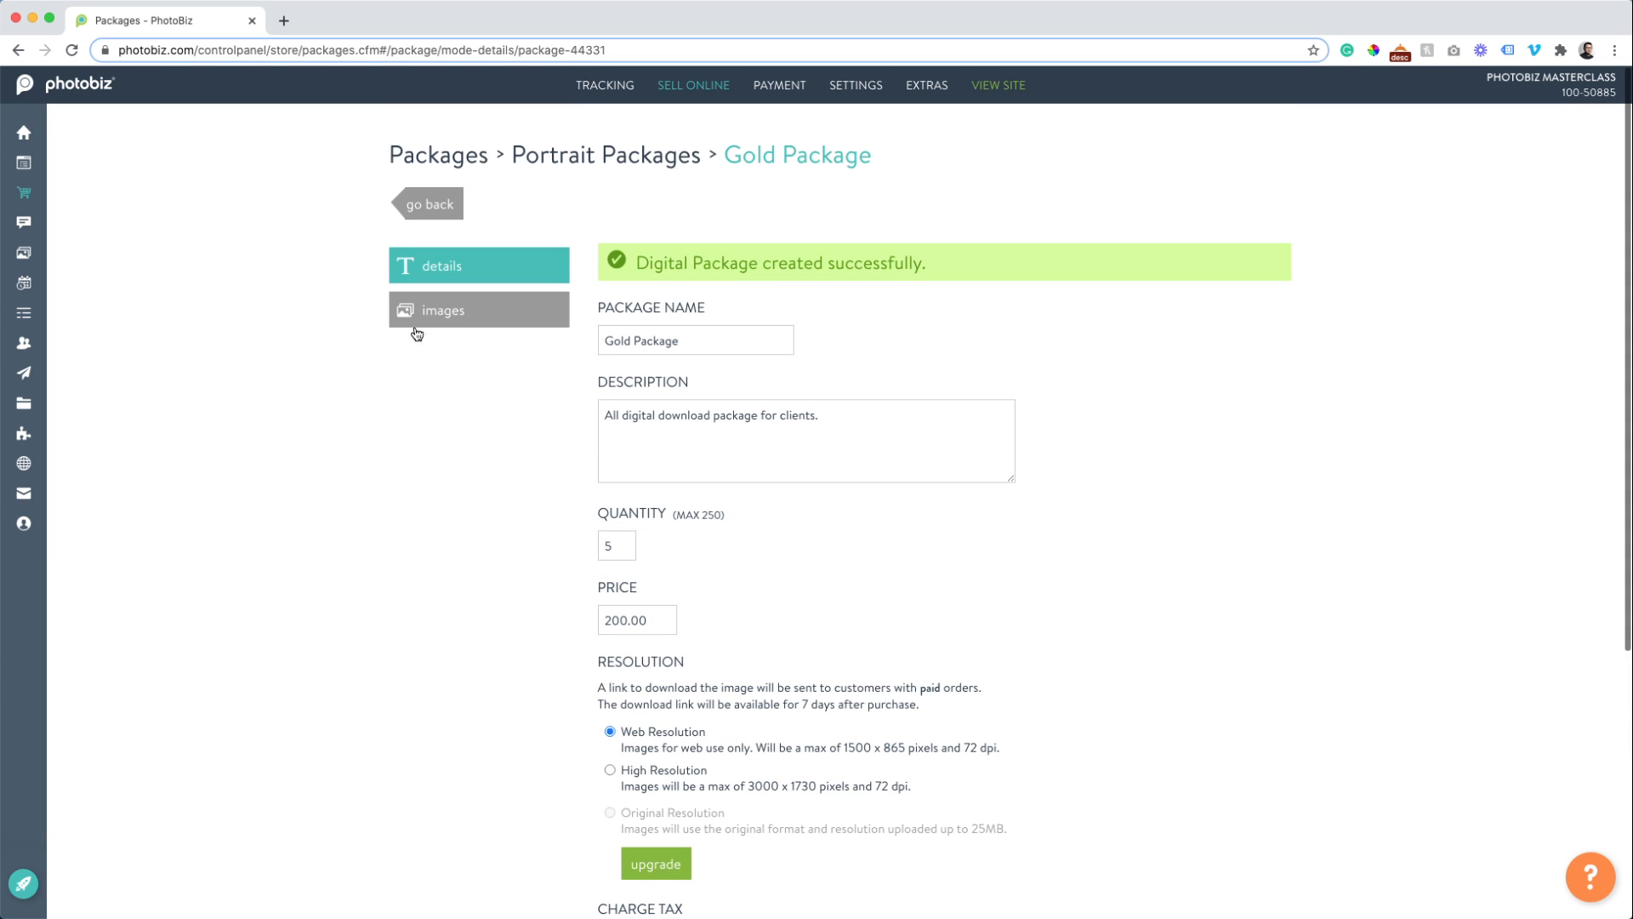
{"action": "left_click", "coordinate": [417, 332]}
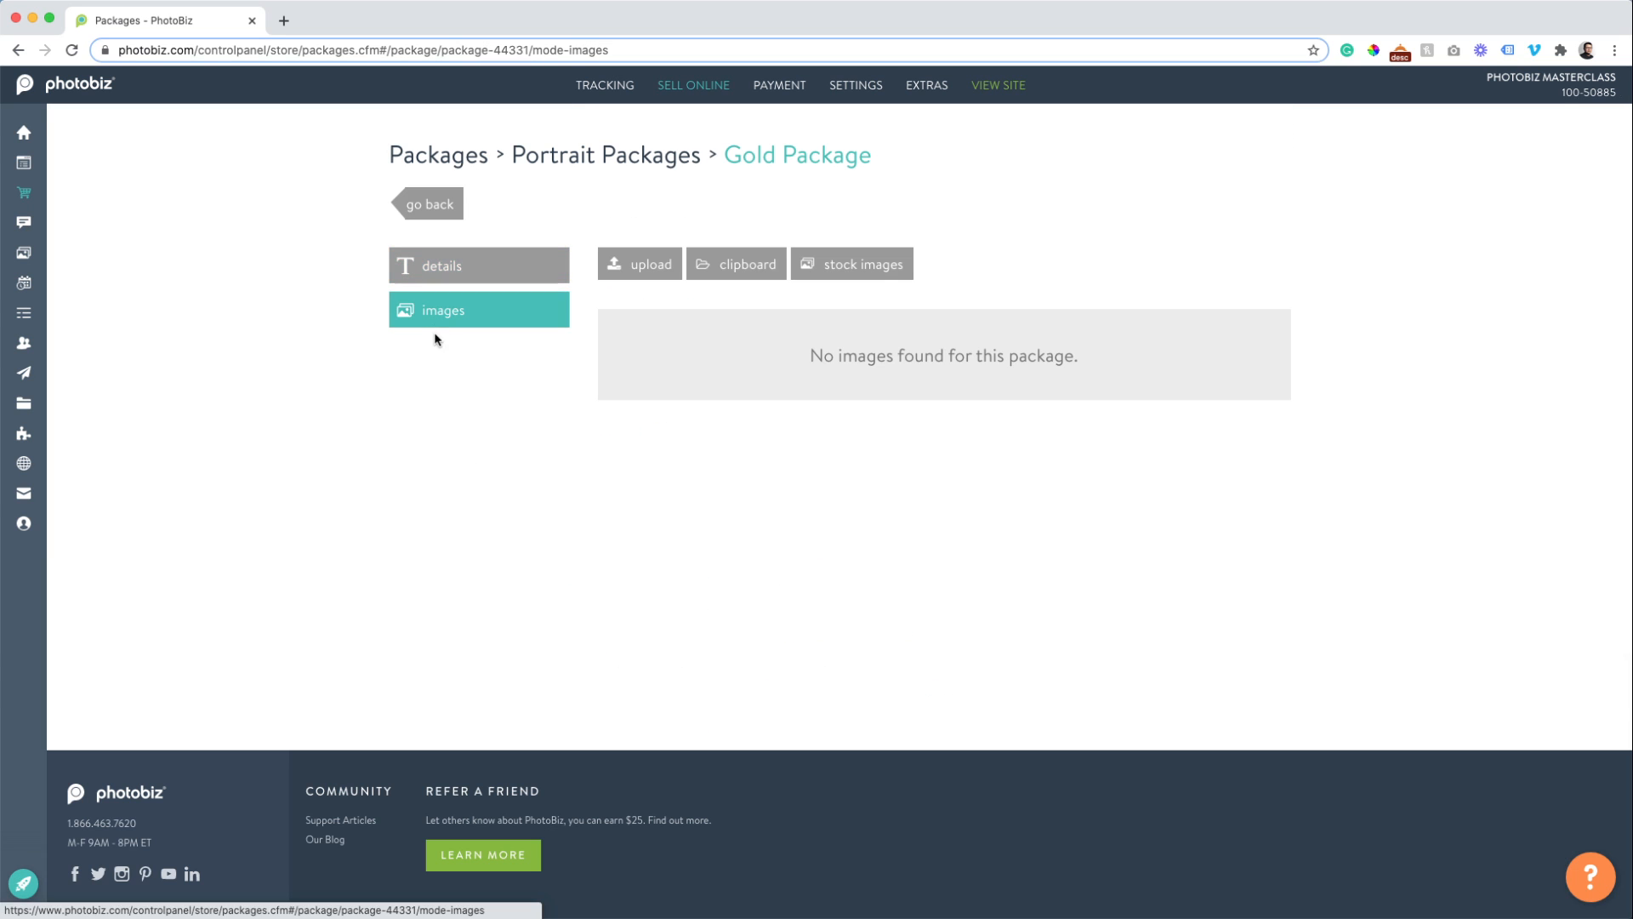
{"action": "left_click", "coordinate": [730, 270]}
{"action": "scroll", "coordinate": [842, 414], "scroll_direction": "down", "scroll_amount": 10}
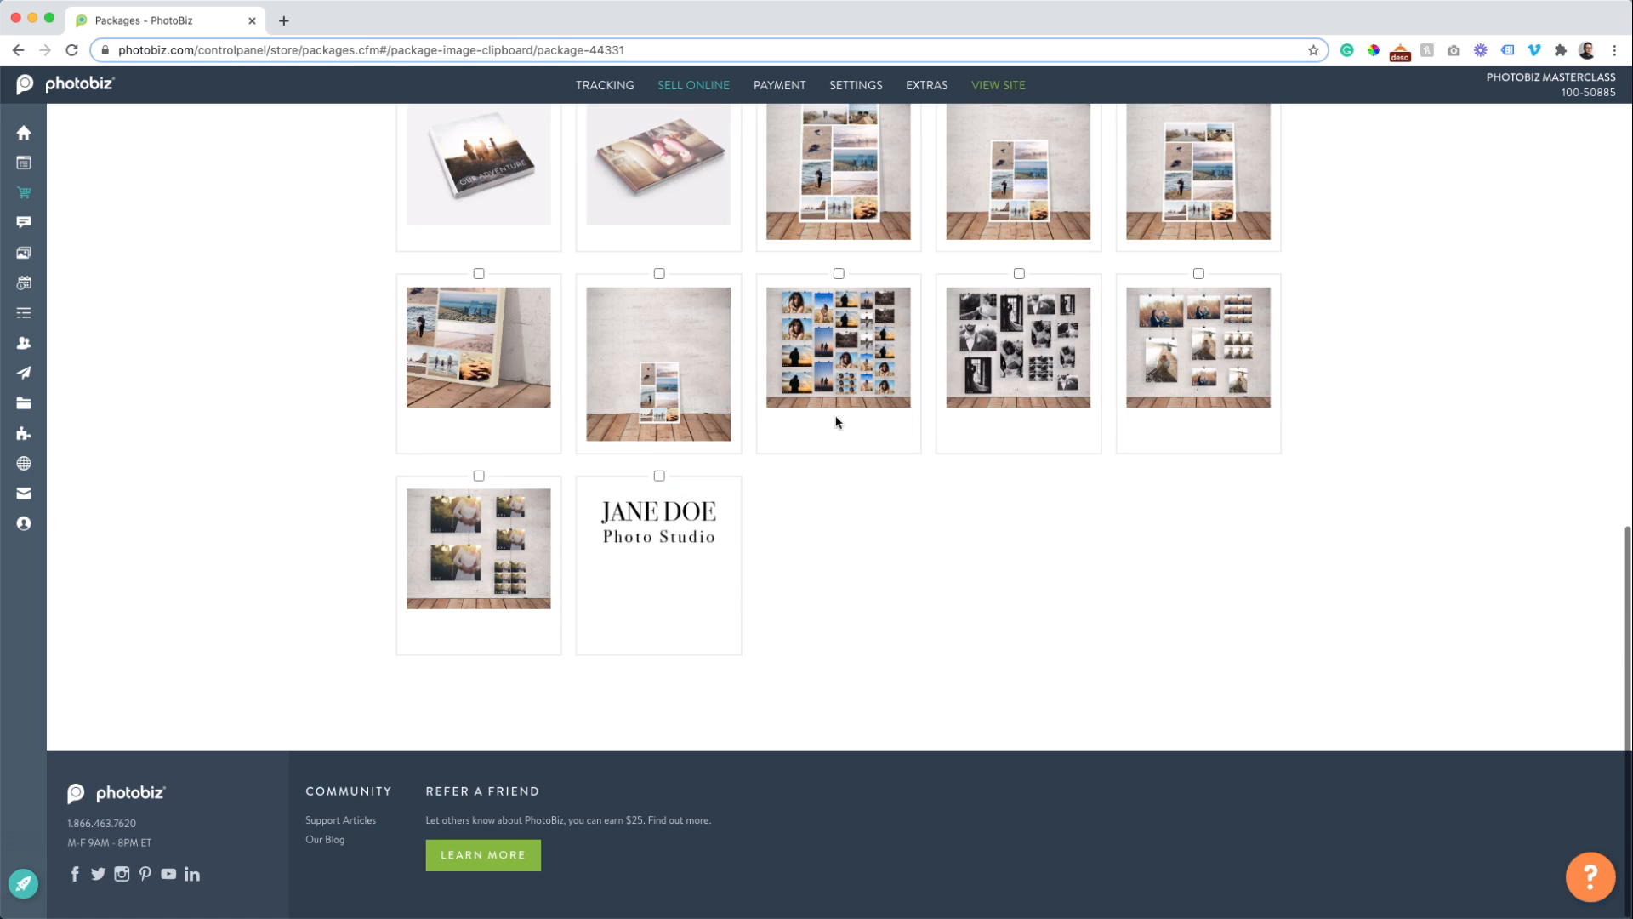
{"action": "scroll", "coordinate": [798, 441], "scroll_direction": "up", "scroll_amount": 2}
{"action": "scroll", "coordinate": [759, 454], "scroll_direction": "up", "scroll_amount": 5}
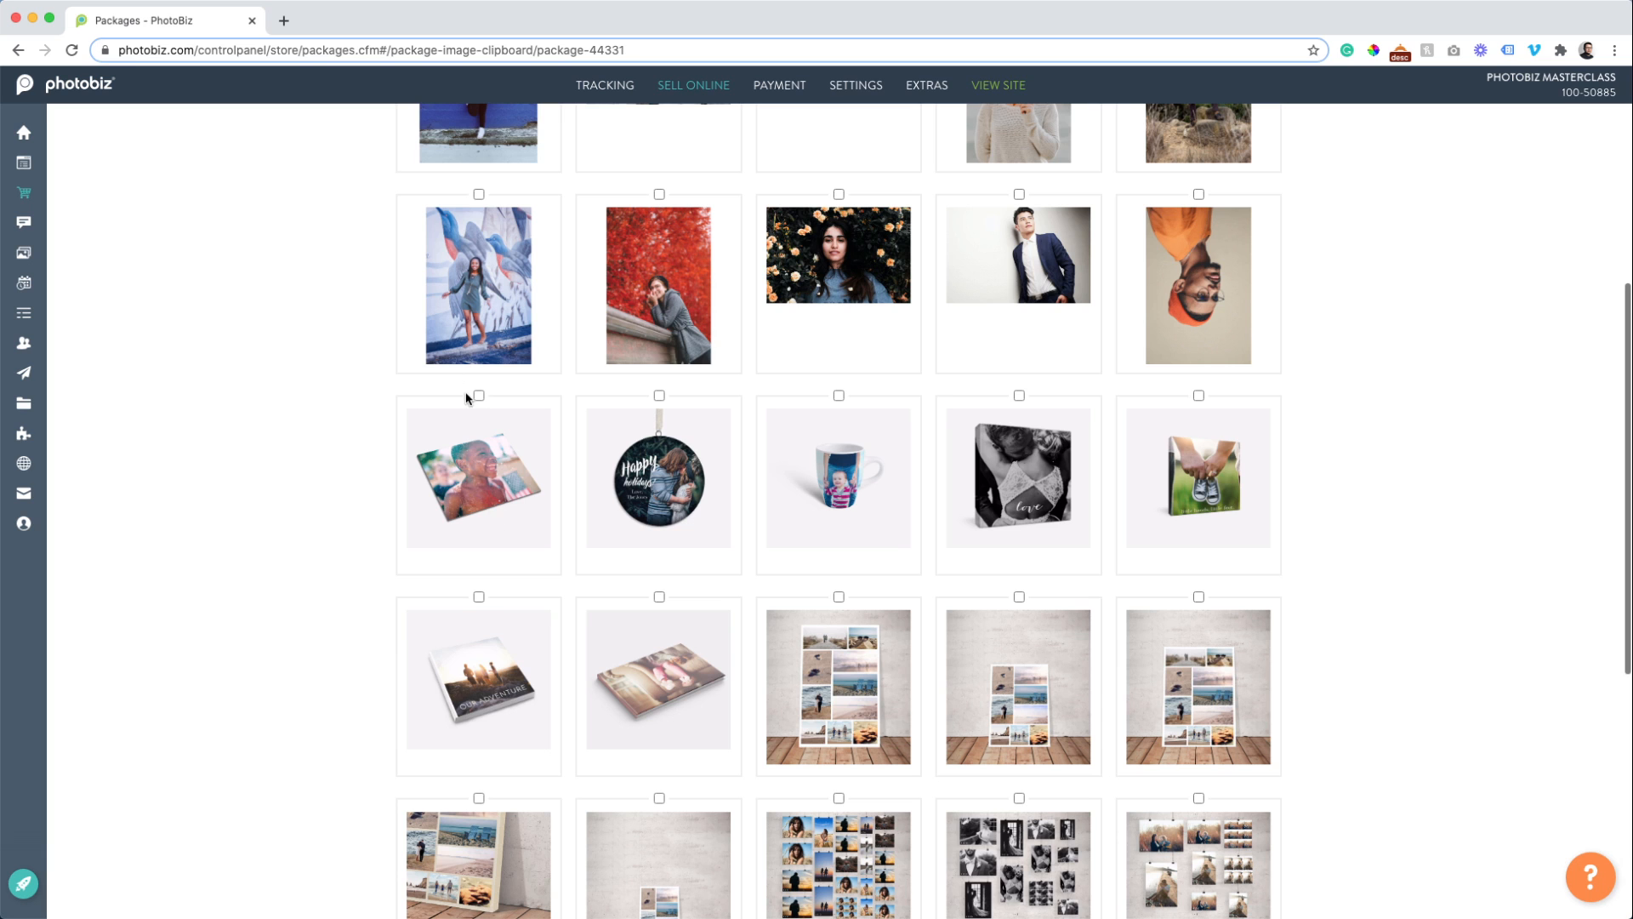
{"action": "left_click", "coordinate": [479, 396]}
{"action": "scroll", "coordinate": [359, 477], "scroll_direction": "down", "scroll_amount": 8}
{"action": "scroll", "coordinate": [359, 477], "scroll_direction": "up", "scroll_amount": 15}
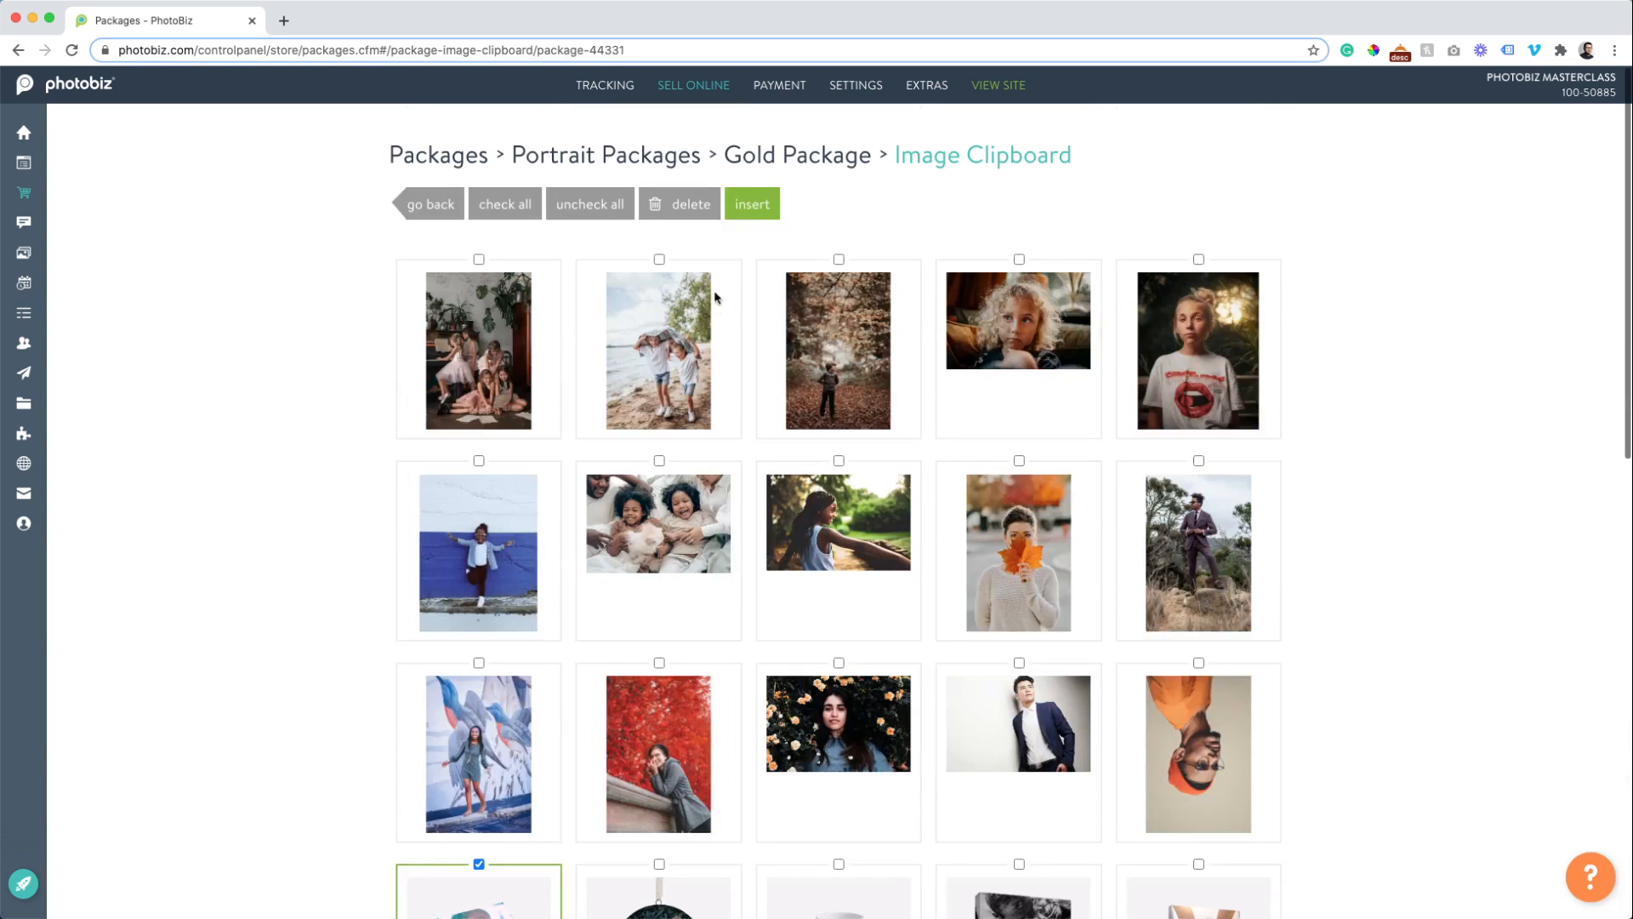
{"action": "left_click", "coordinate": [753, 204]}
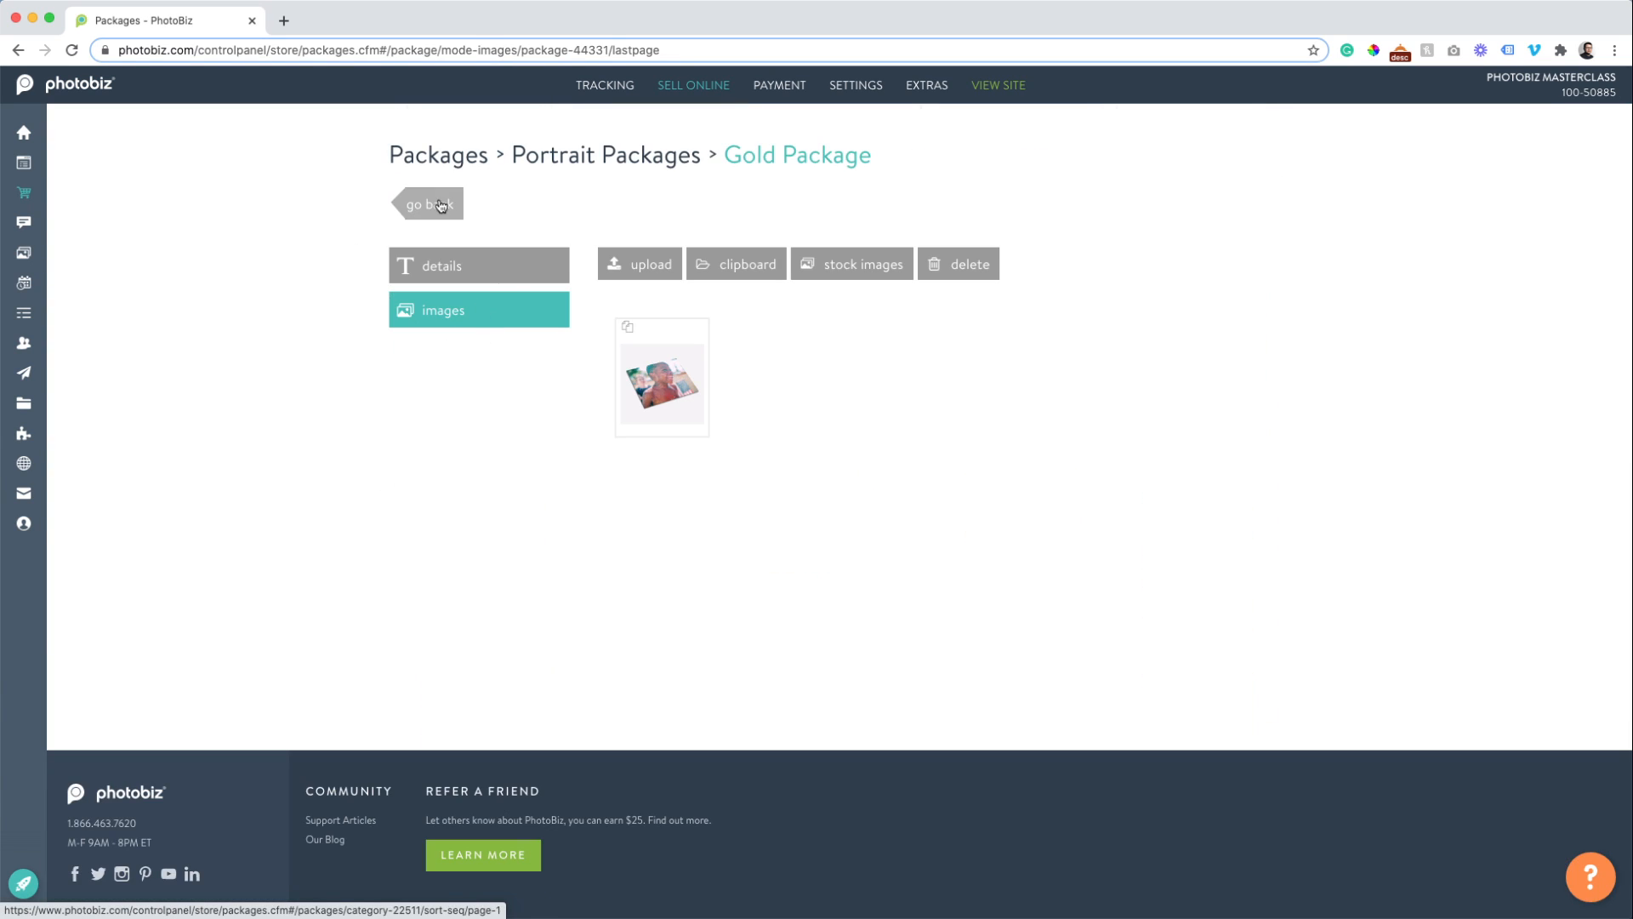
{"action": "left_click", "coordinate": [430, 204]}
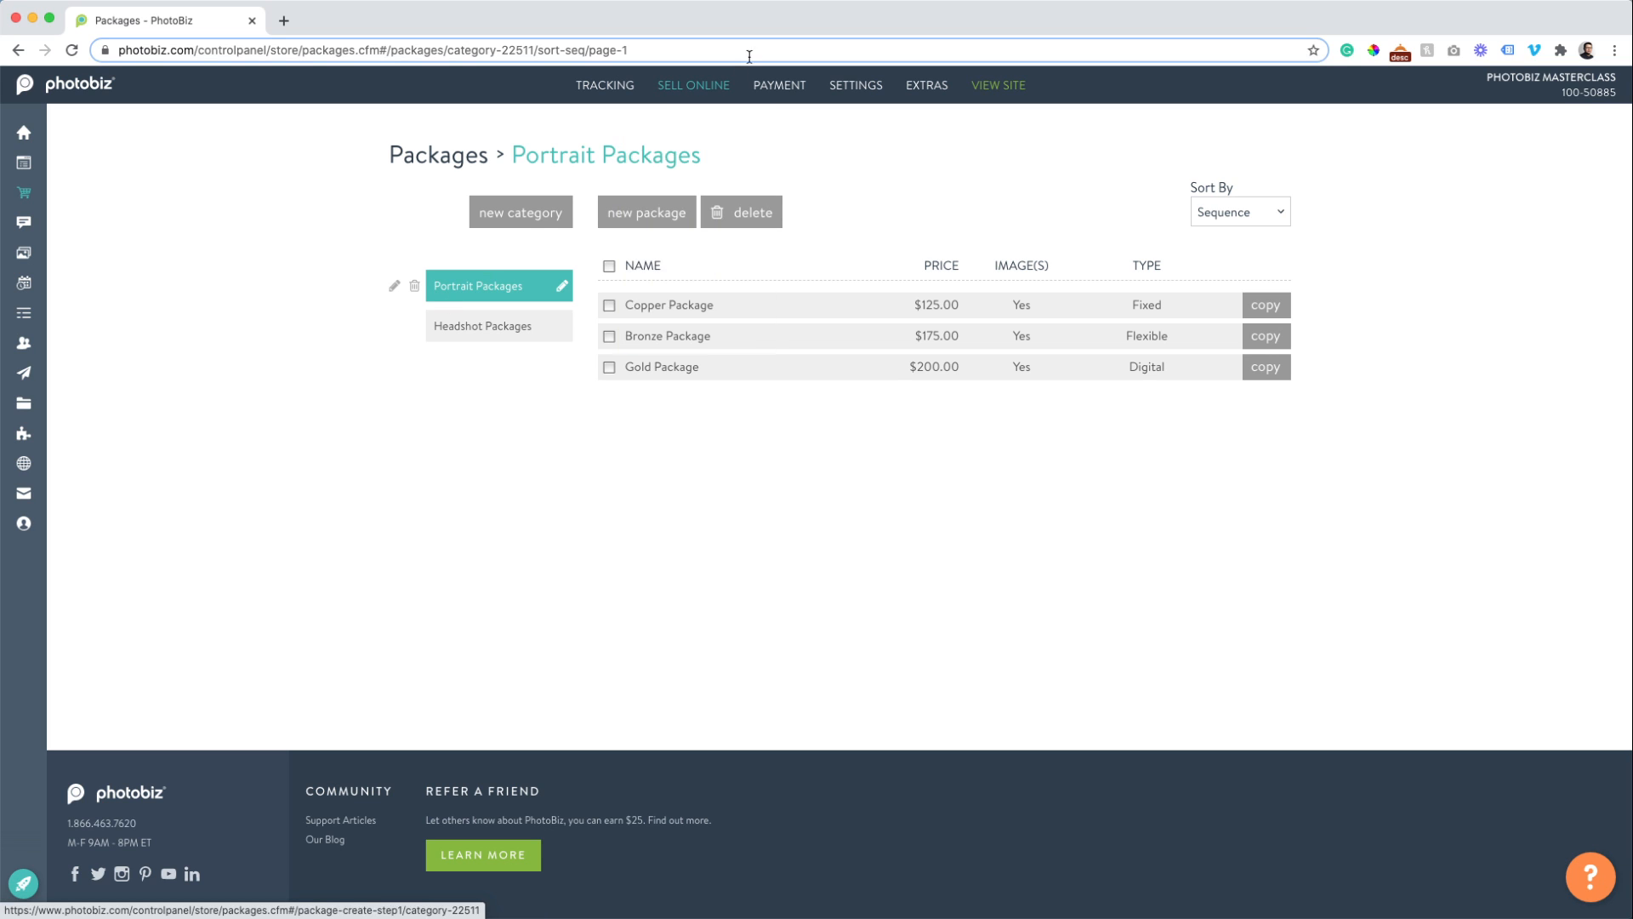
{"action": "mouse_move", "coordinate": [599, 116]}
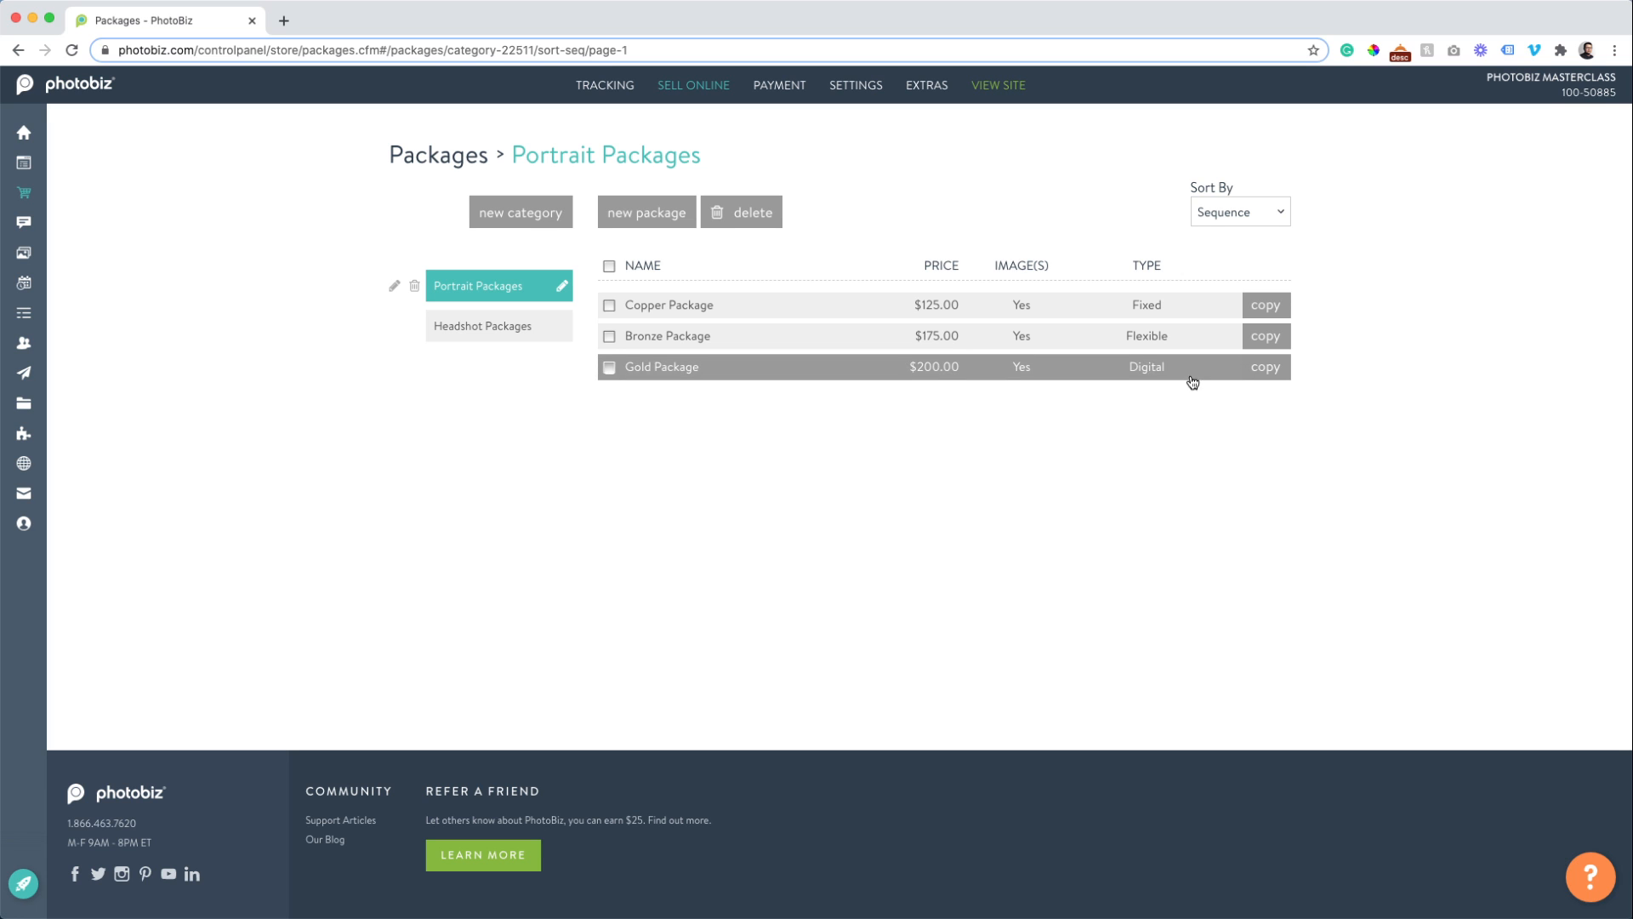
Copy the Gold Package at price 300, keeping the name Gold Package and copying its images.
{"action": "left_click", "coordinate": [1263, 375]}
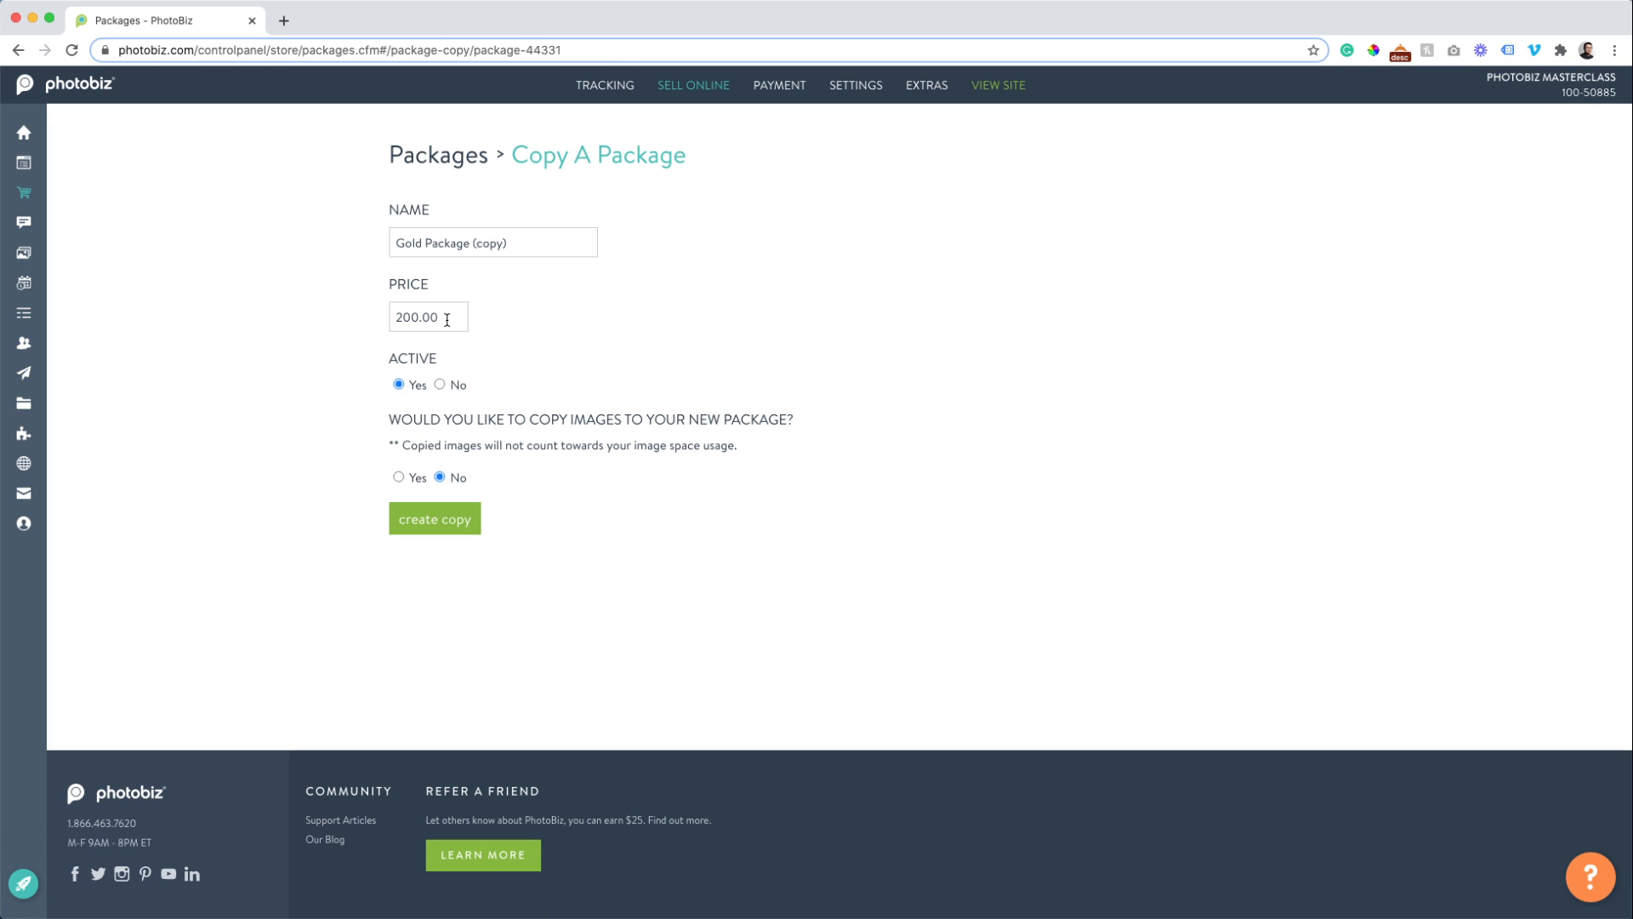
{"action": "left_click_drag", "start_coordinate": [450, 319], "coordinate": [306, 325]}
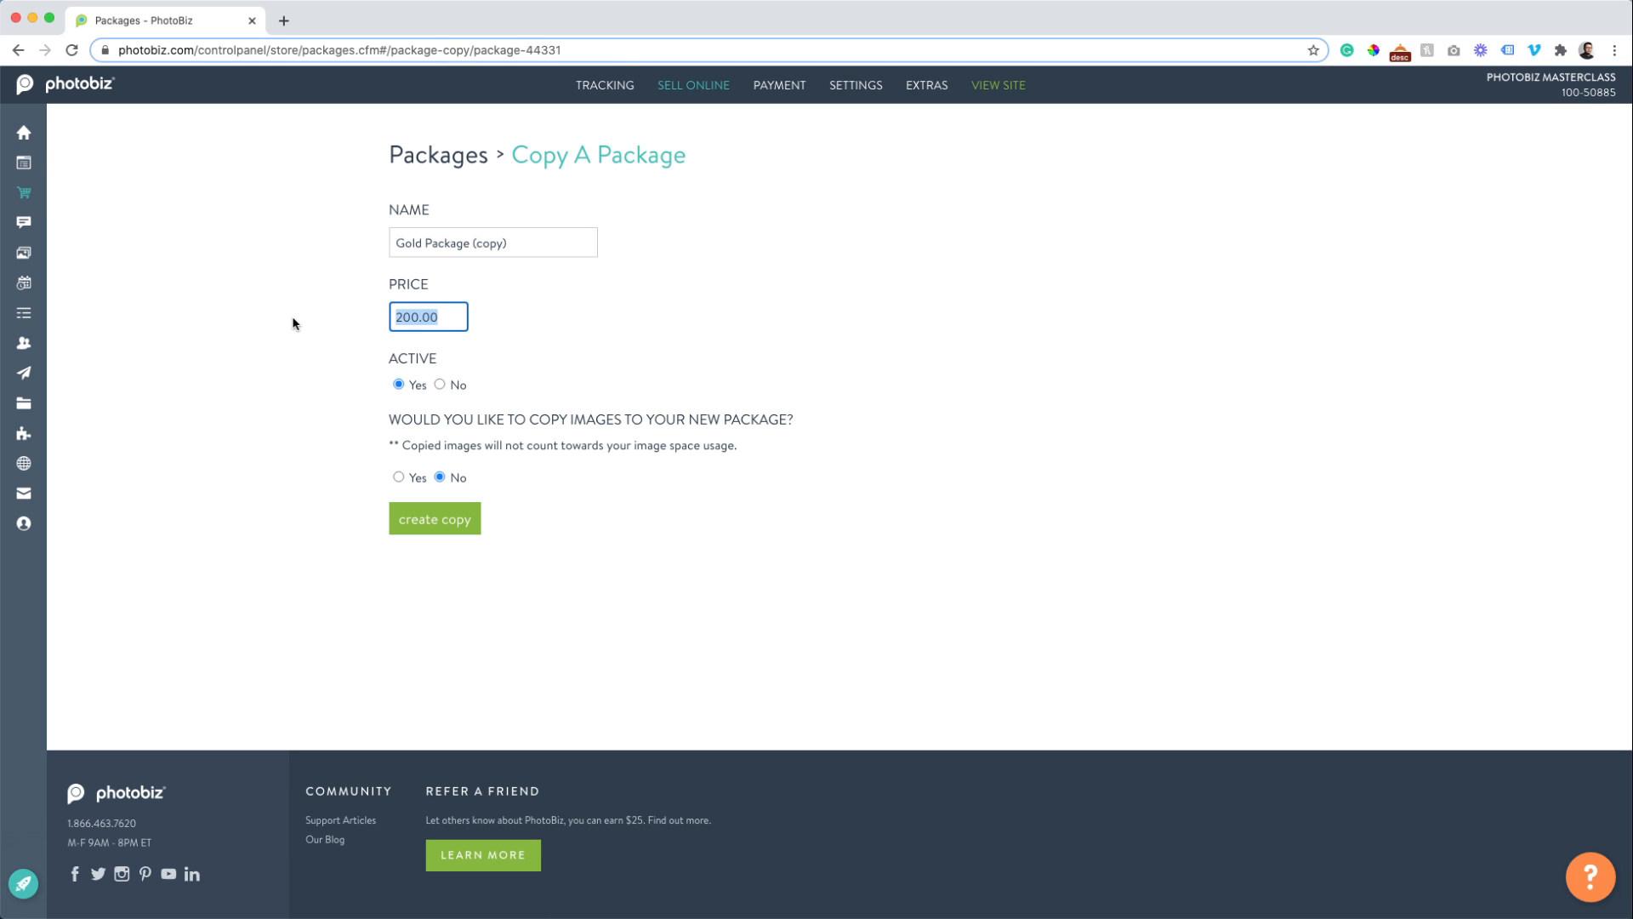
{"action": "type", "text": "300"}
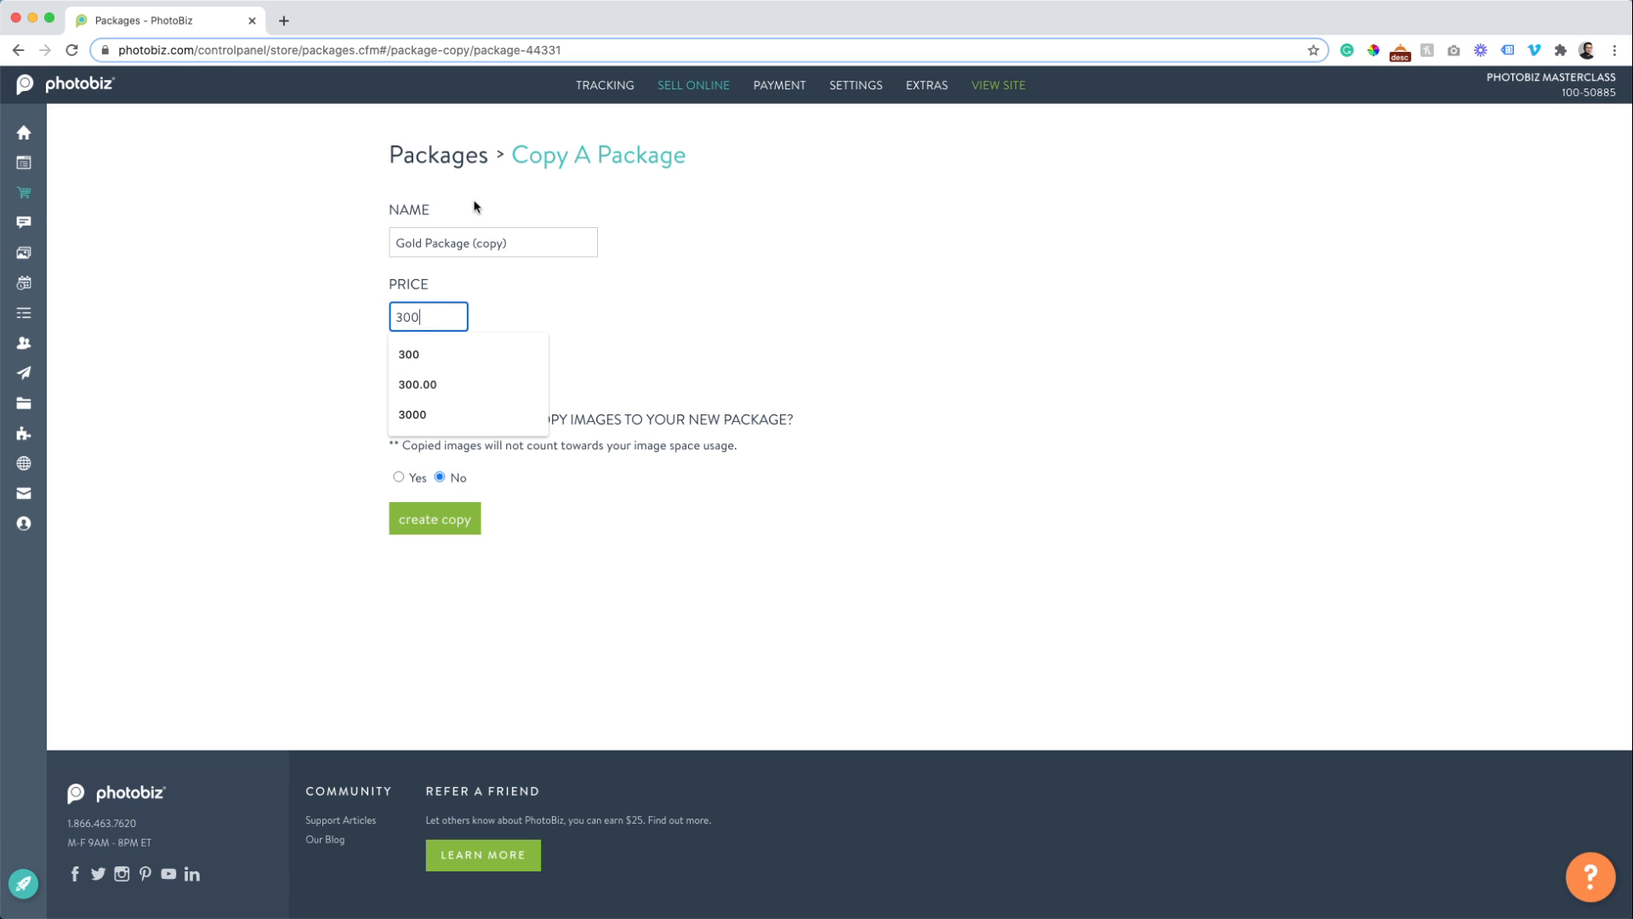
{"action": "left_click_drag", "start_coordinate": [470, 241], "coordinate": [601, 244]}
{"action": "key", "text": "BackSpace"}
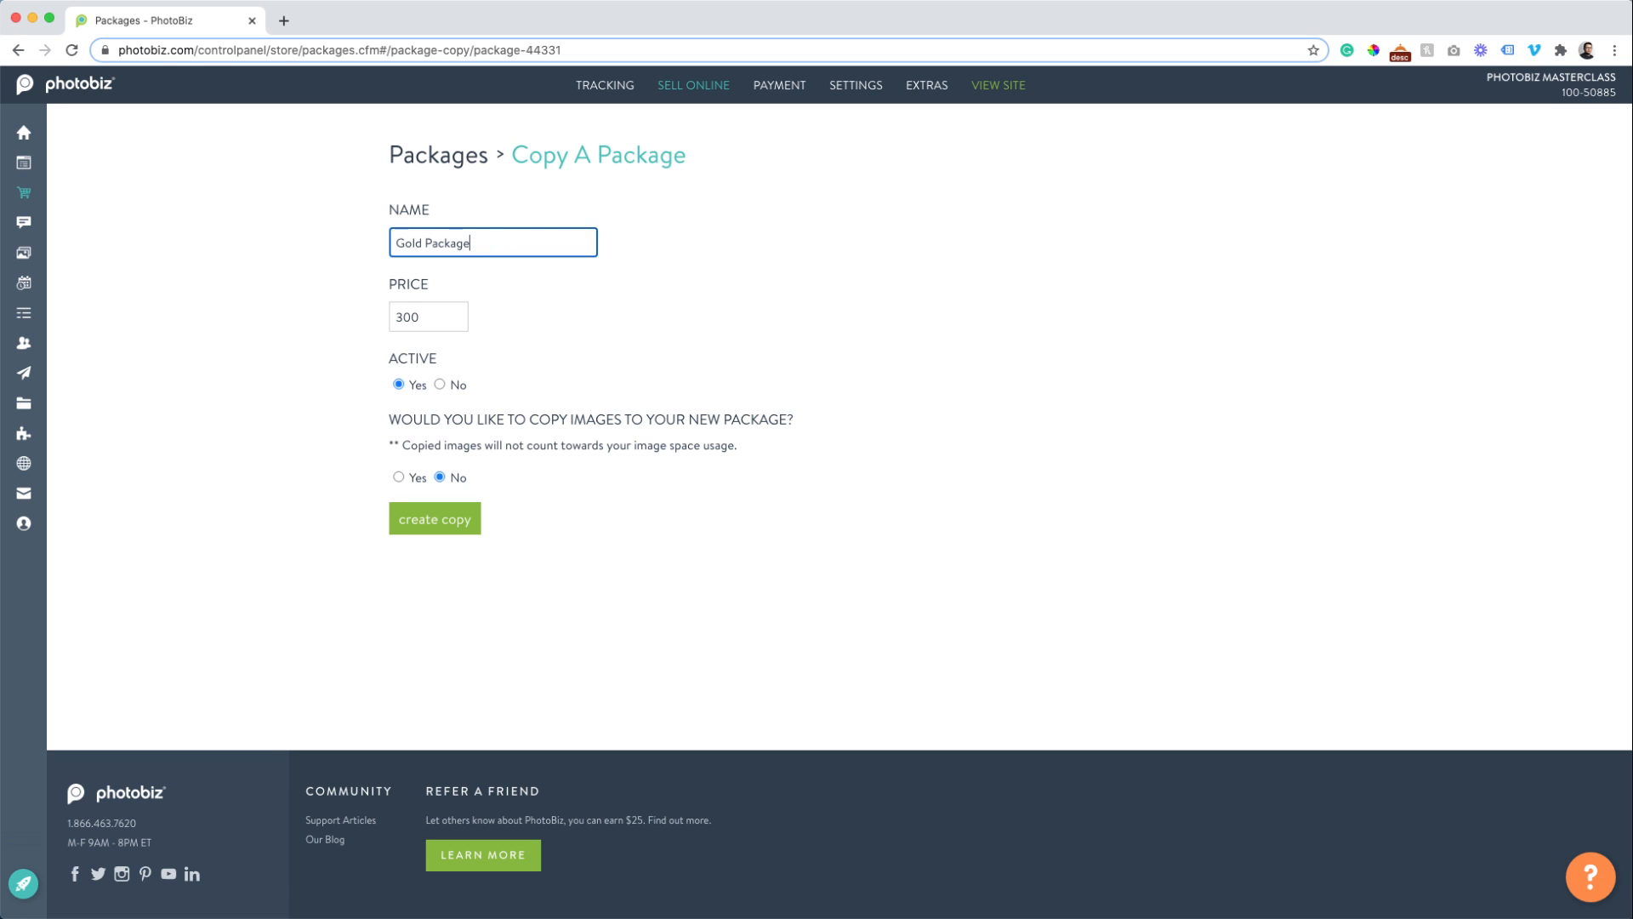
{"action": "type", "text": "Headshot"}
{"action": "left_click", "coordinate": [398, 478]}
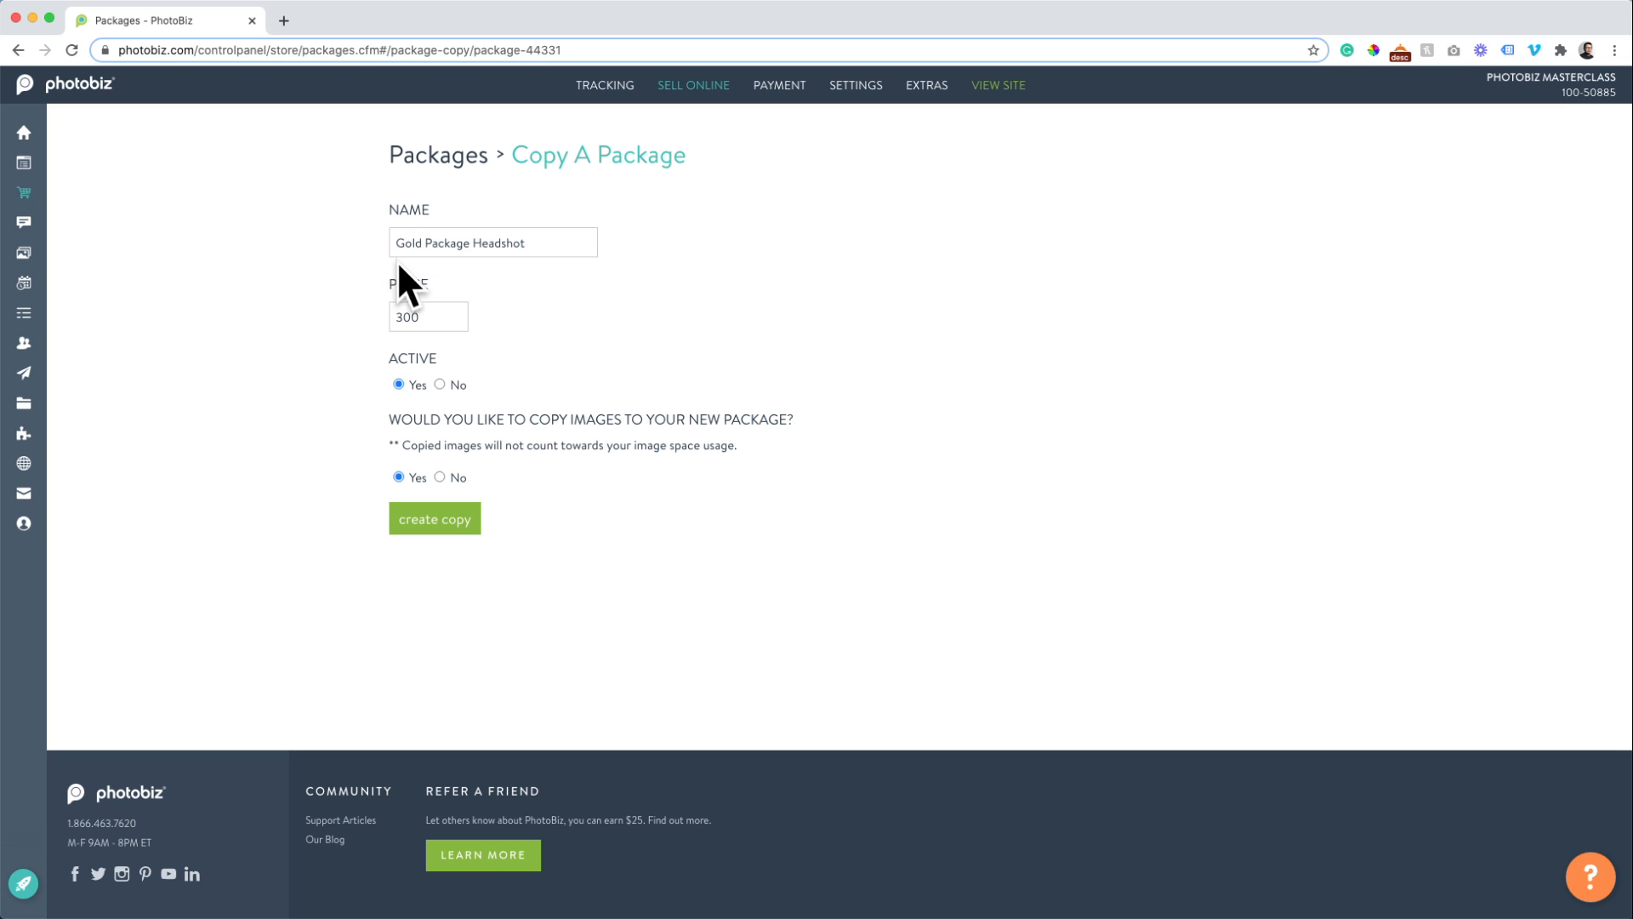
{"action": "left_click_drag", "start_coordinate": [473, 245], "coordinate": [605, 266]}
{"action": "key", "text": "BackSpace"}
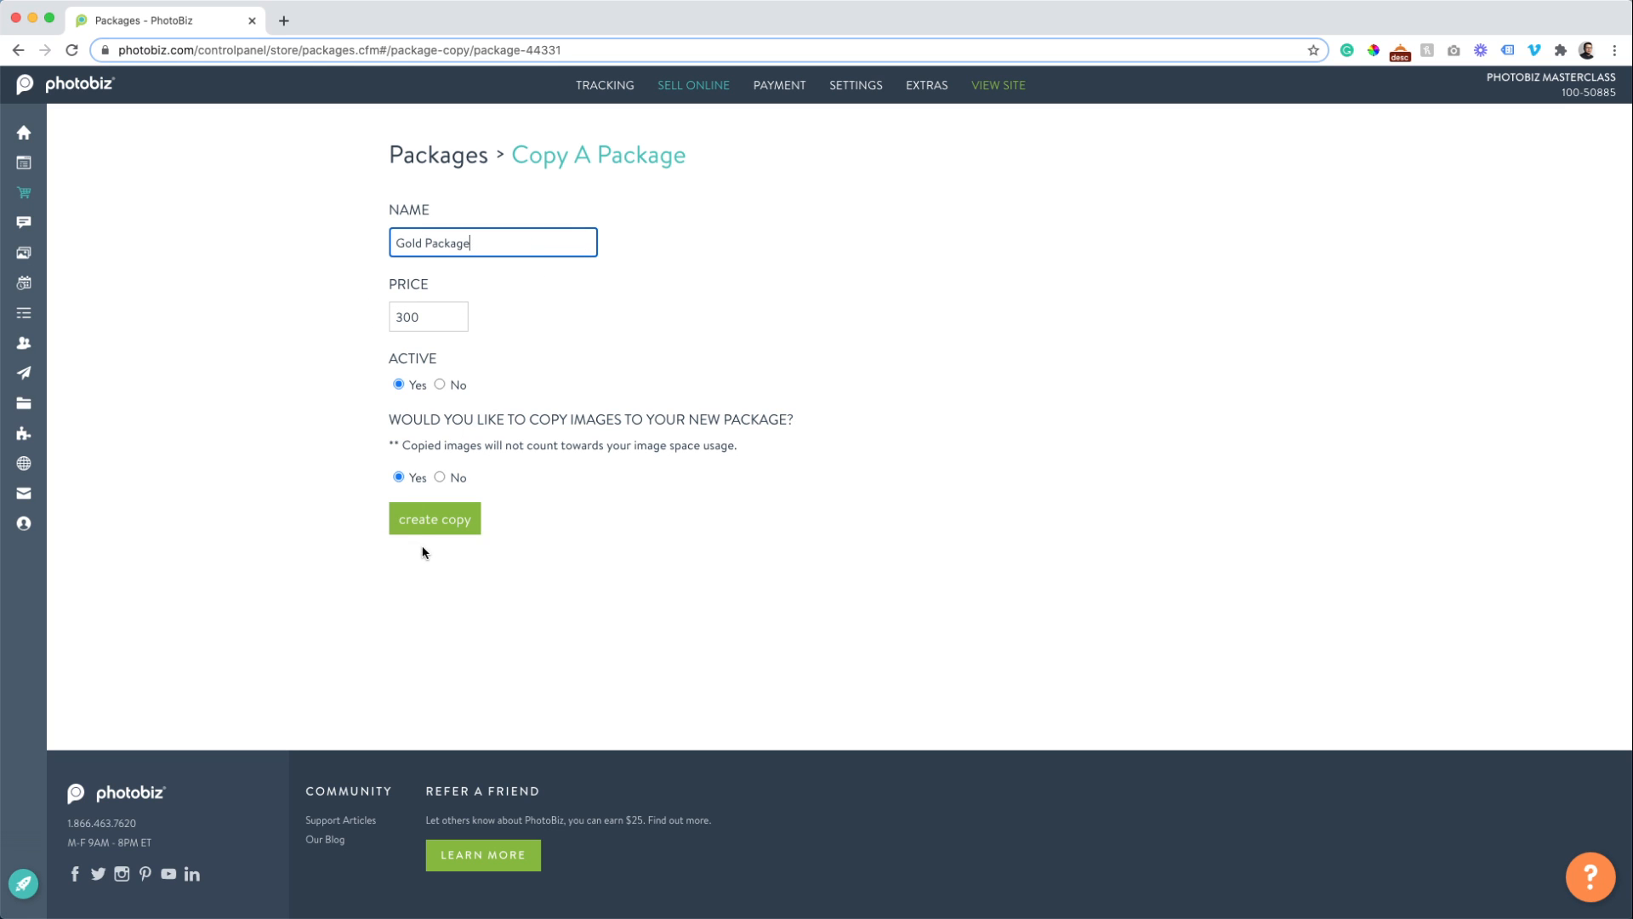
{"action": "left_click", "coordinate": [432, 525]}
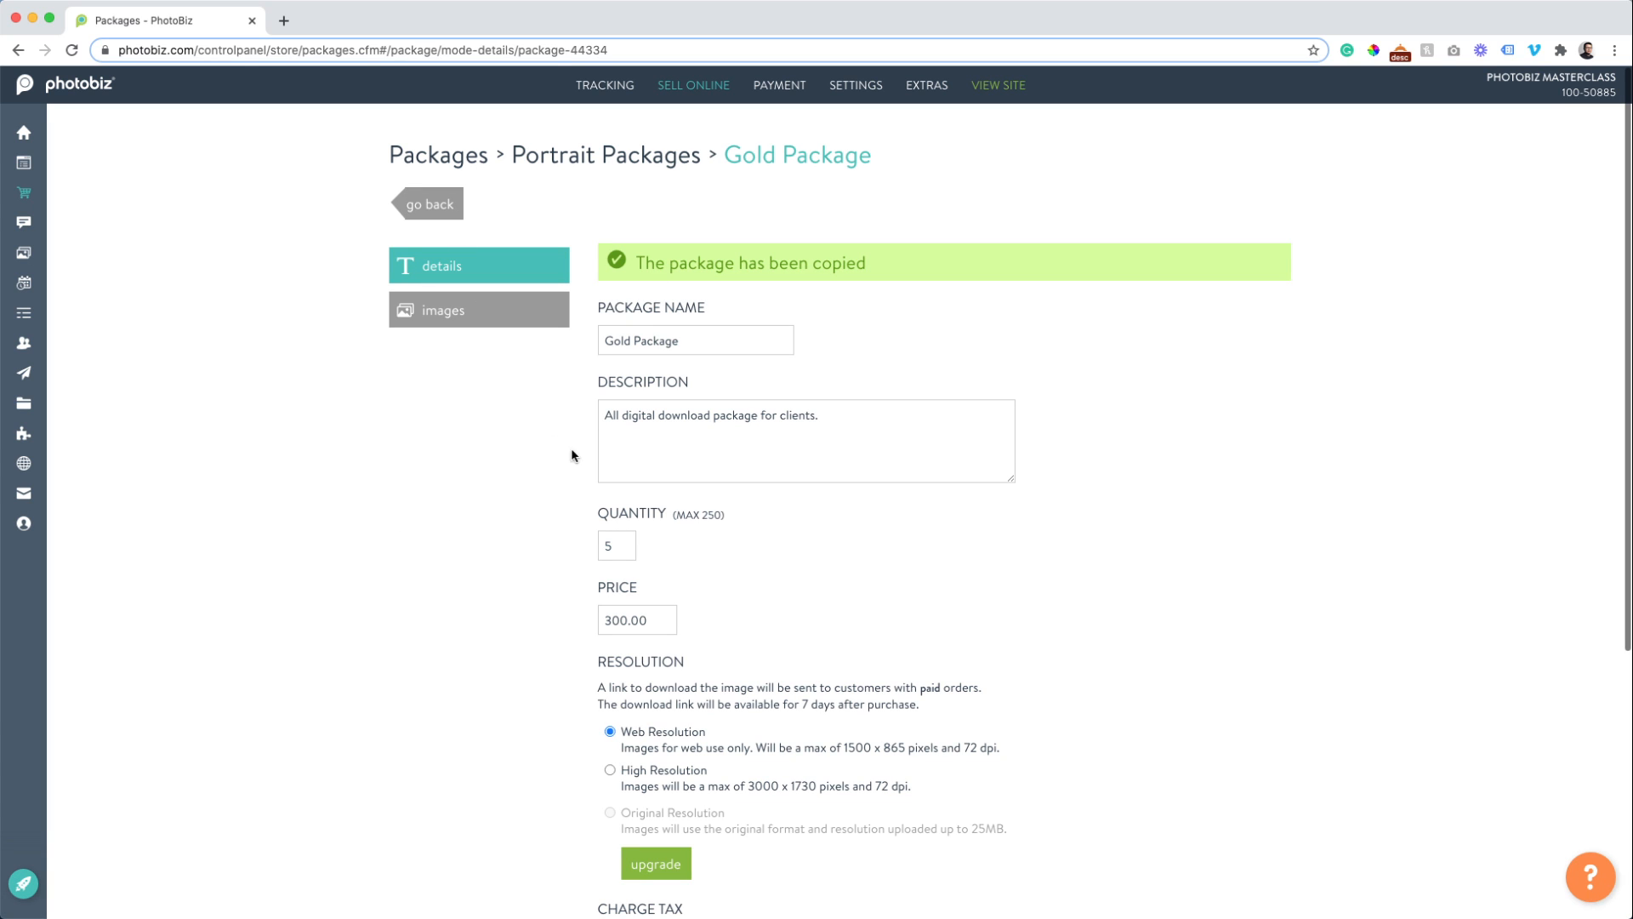
Drag the $300 Gold Package copy into Headshot Packages and check both category lists.
{"action": "scroll", "coordinate": [428, 315], "scroll_direction": "down", "scroll_amount": 5}
{"action": "scroll", "coordinate": [428, 316], "scroll_direction": "up", "scroll_amount": 5}
{"action": "left_click", "coordinate": [427, 201]}
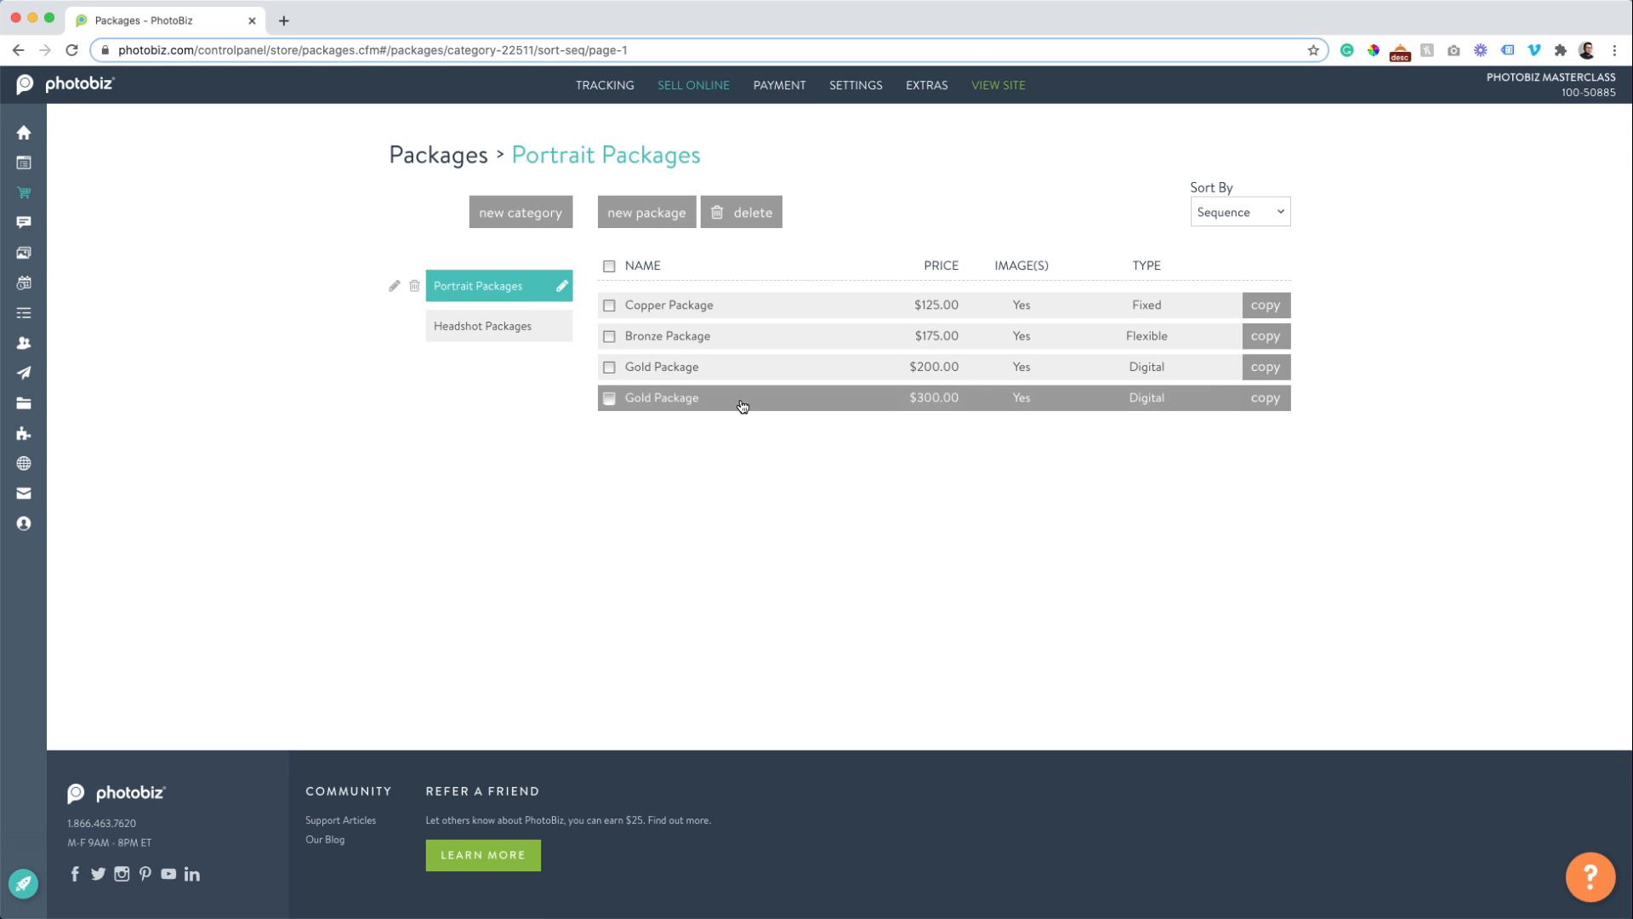
{"action": "left_click_drag", "start_coordinate": [745, 406], "coordinate": [489, 327]}
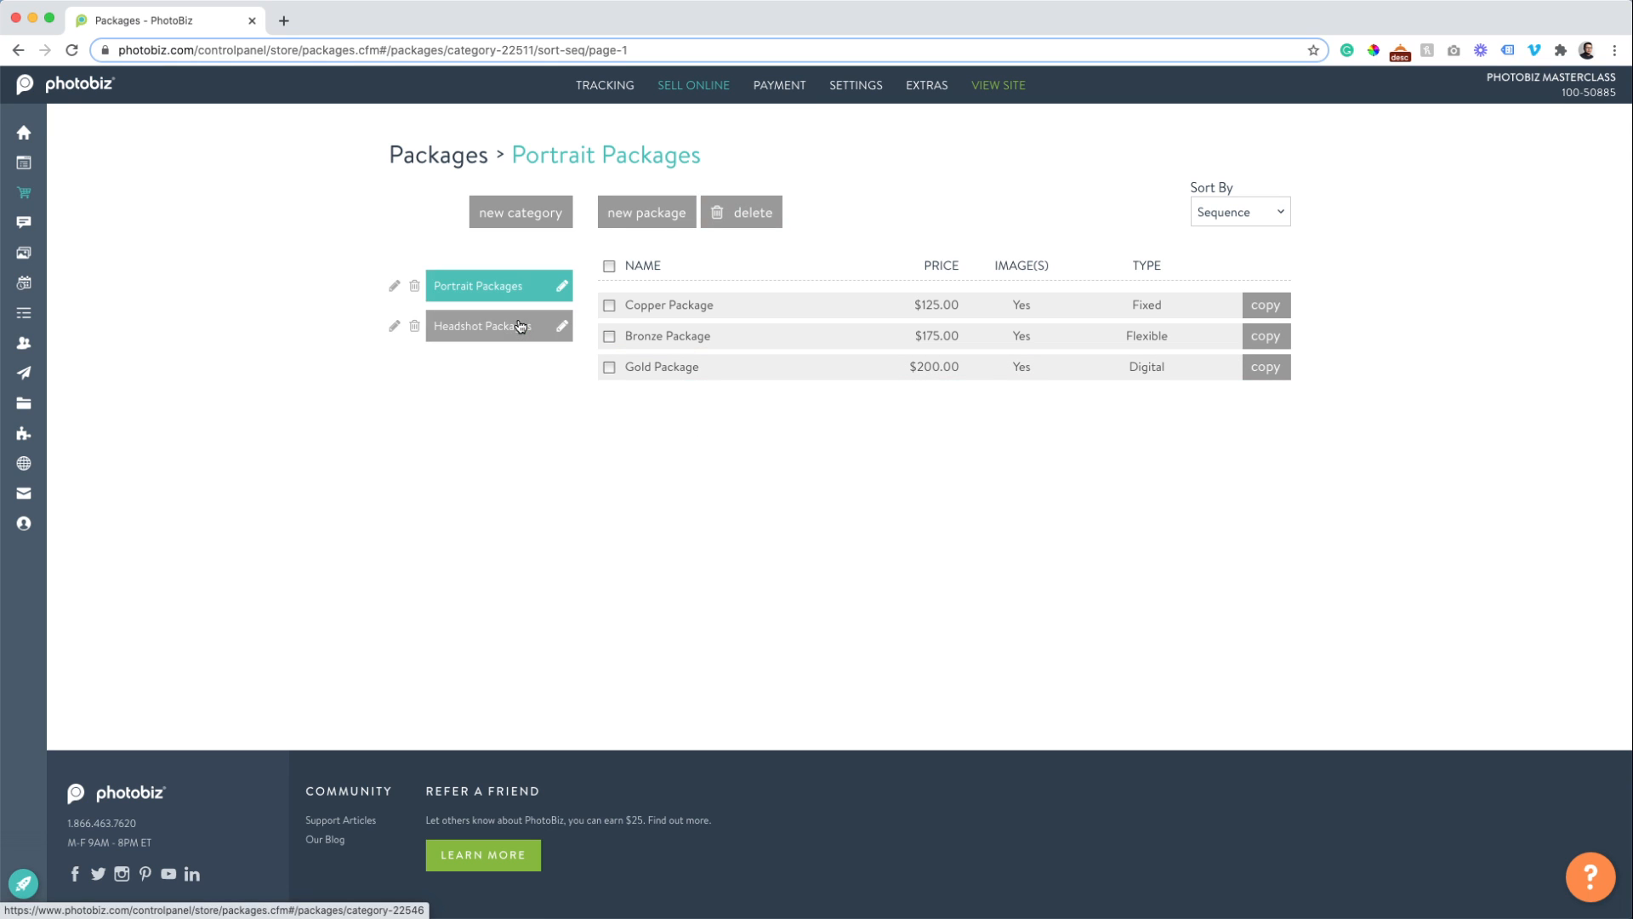
{"action": "left_click", "coordinate": [520, 327]}
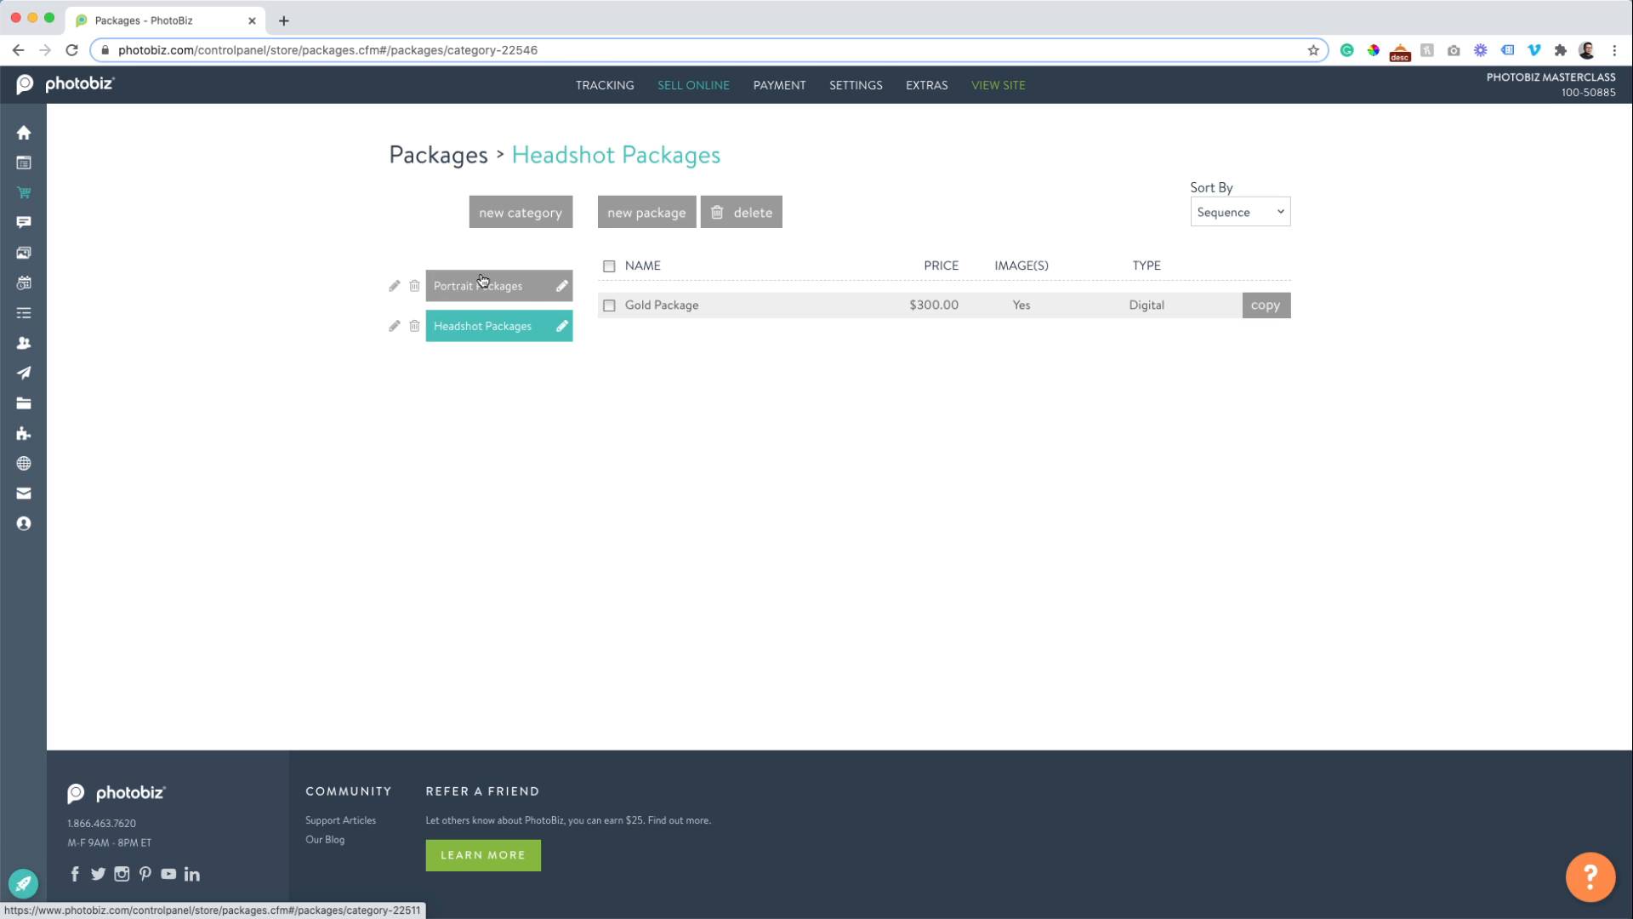
{"action": "left_click", "coordinate": [481, 286]}
{"action": "left_click", "coordinate": [485, 326]}
{"action": "left_click", "coordinate": [485, 288]}
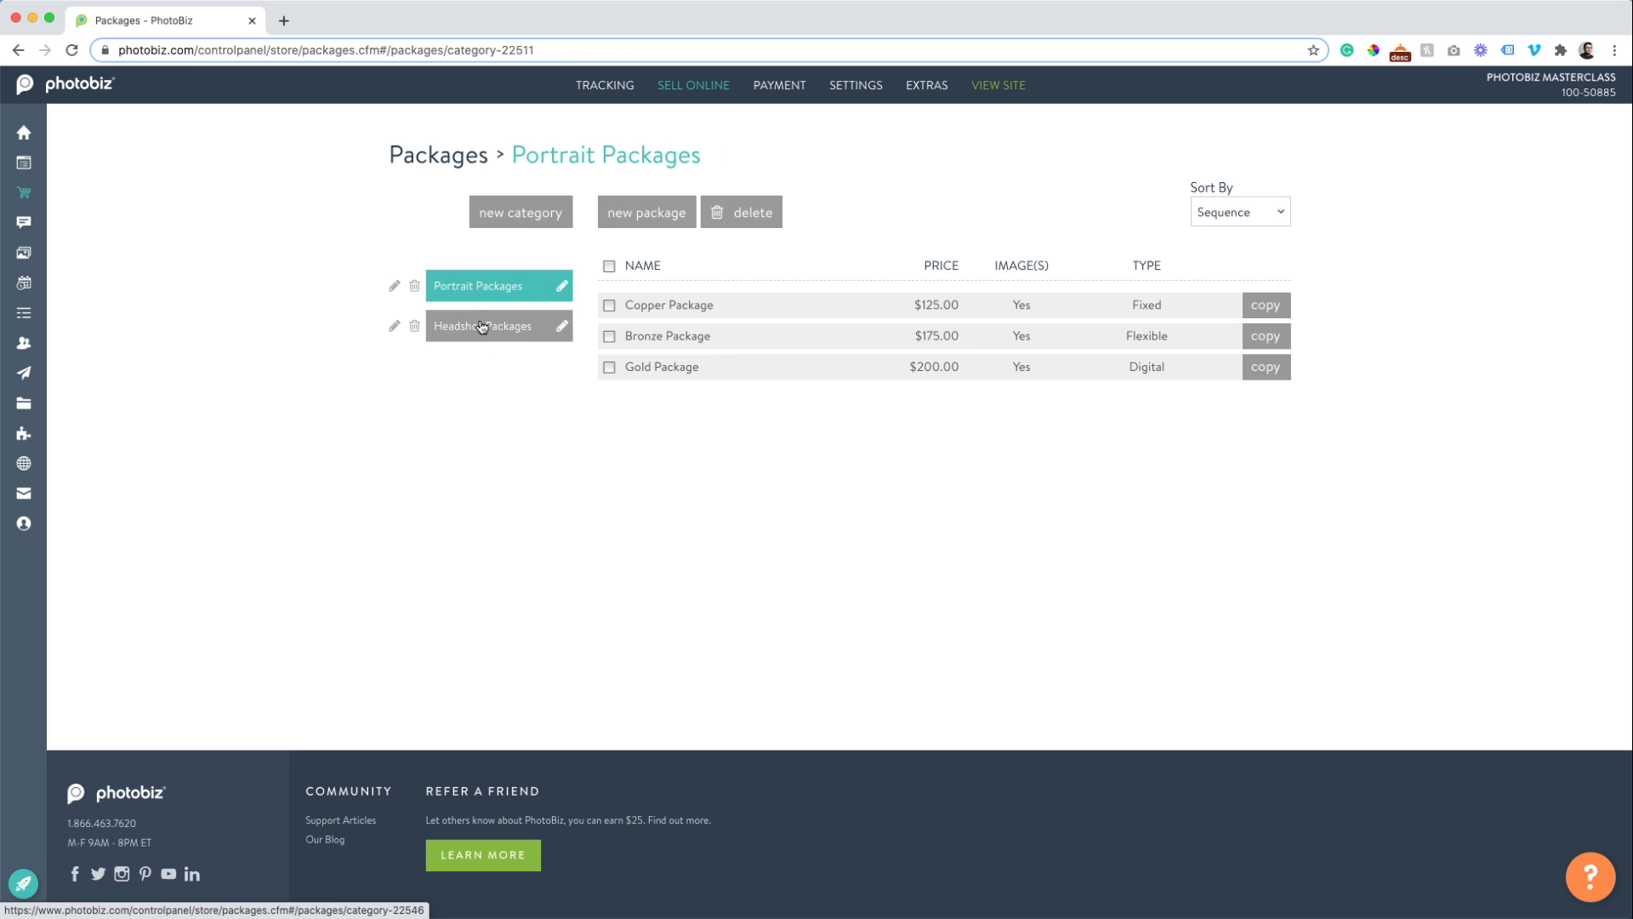
{"action": "left_click", "coordinate": [482, 326]}
{"action": "left_click", "coordinate": [477, 286]}
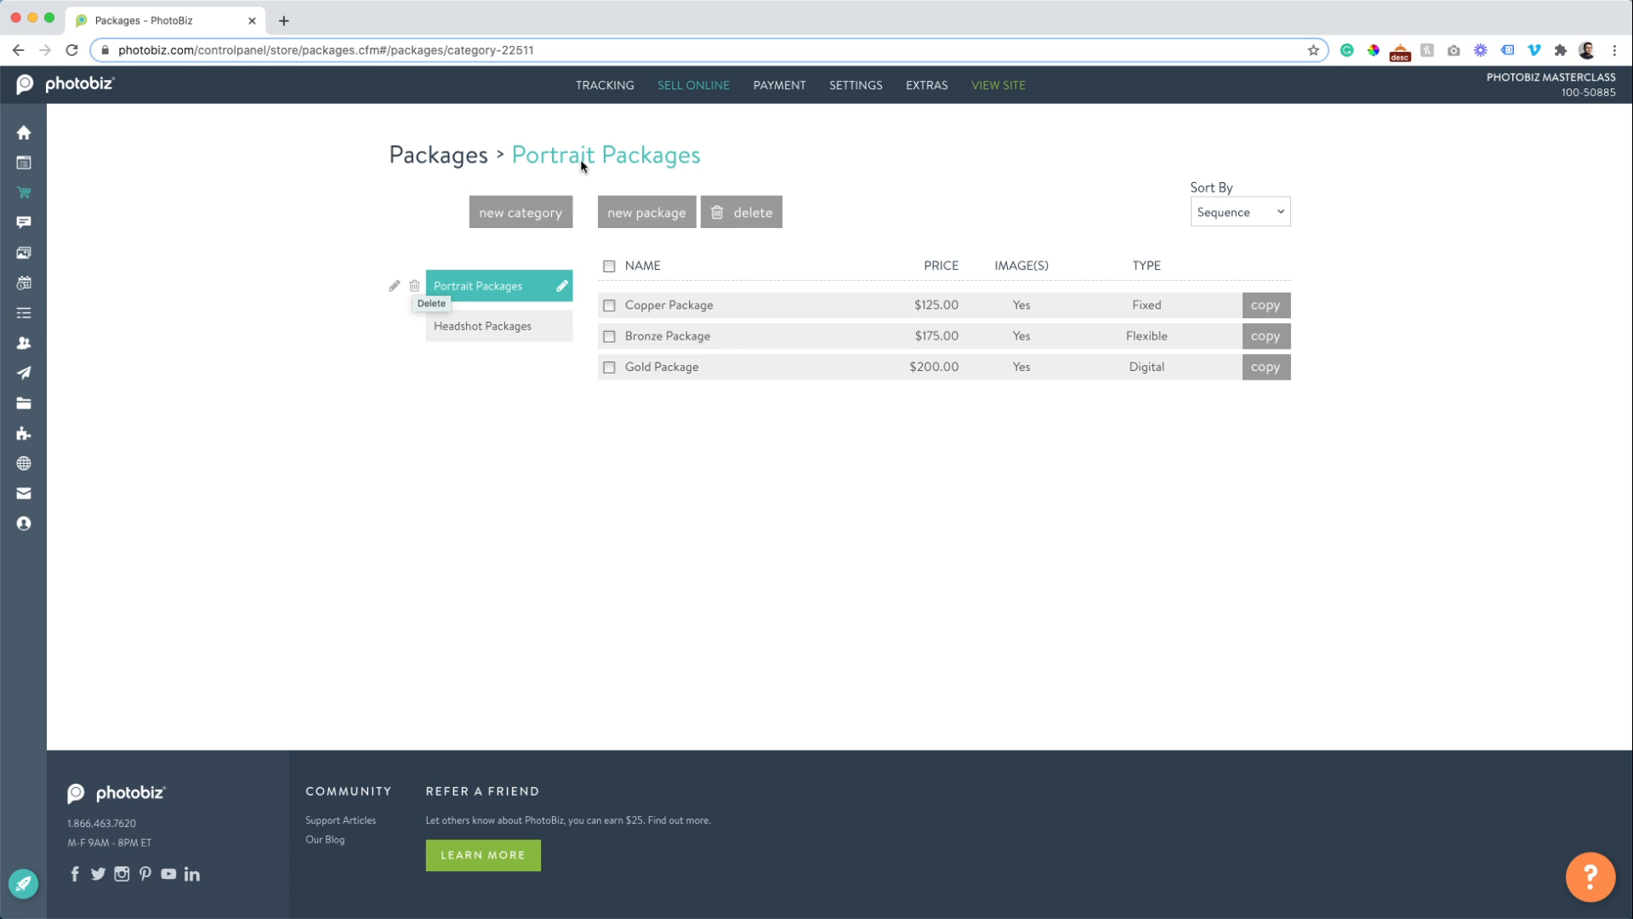
Go to the store's Products page from the SELL ONLINE menu.
{"action": "mouse_move", "coordinate": [693, 83]}
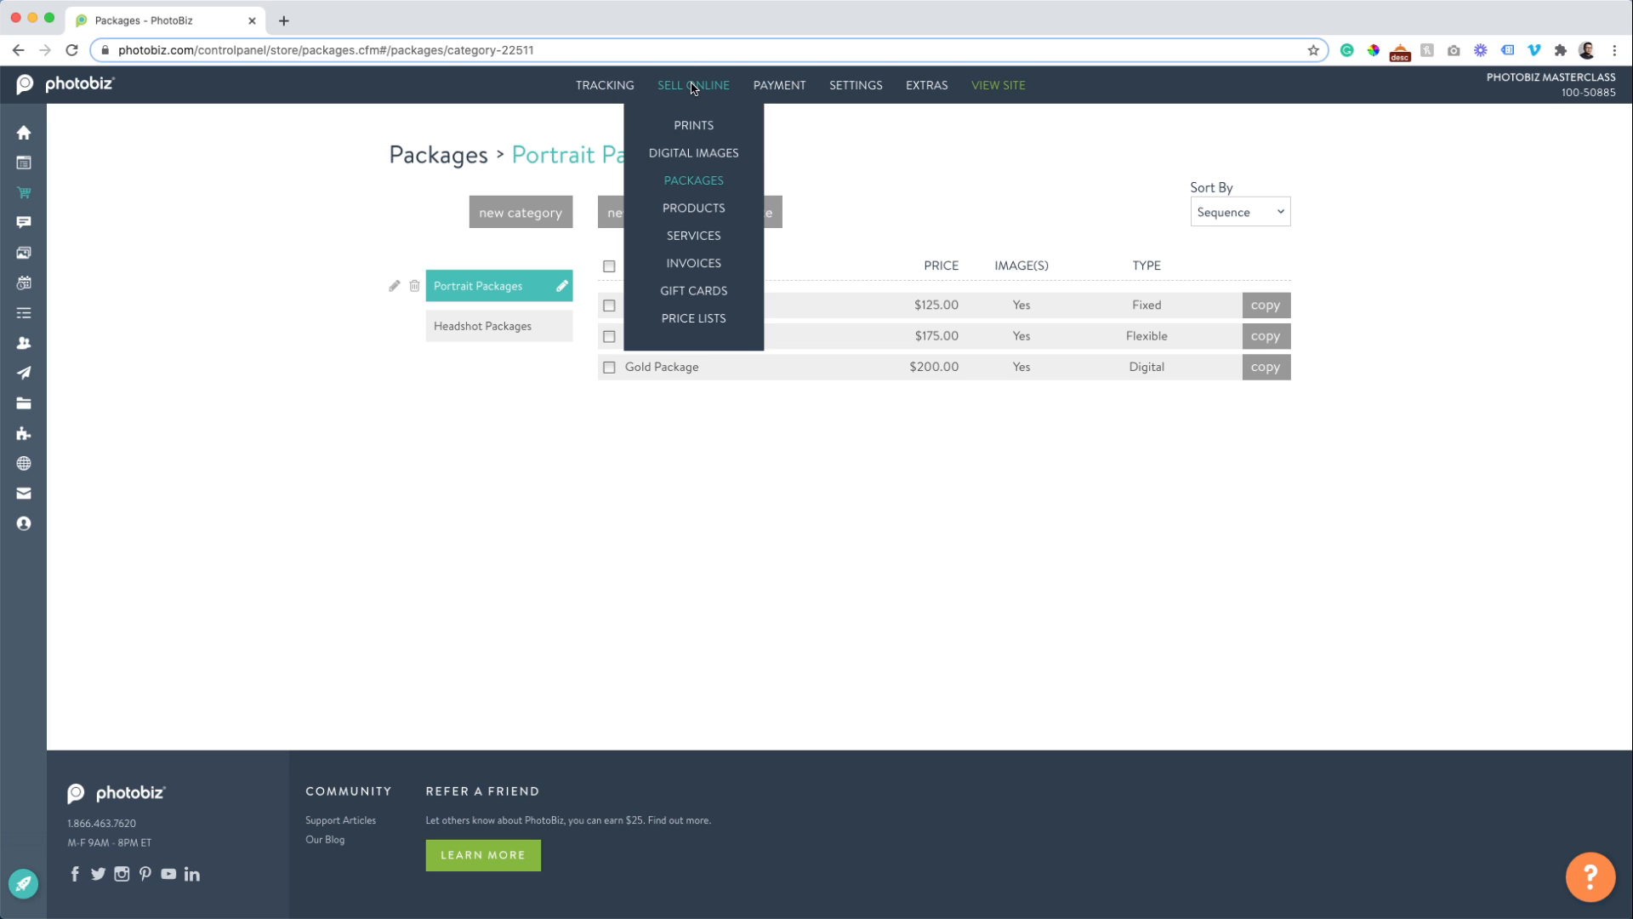
{"action": "left_click", "coordinate": [701, 218]}
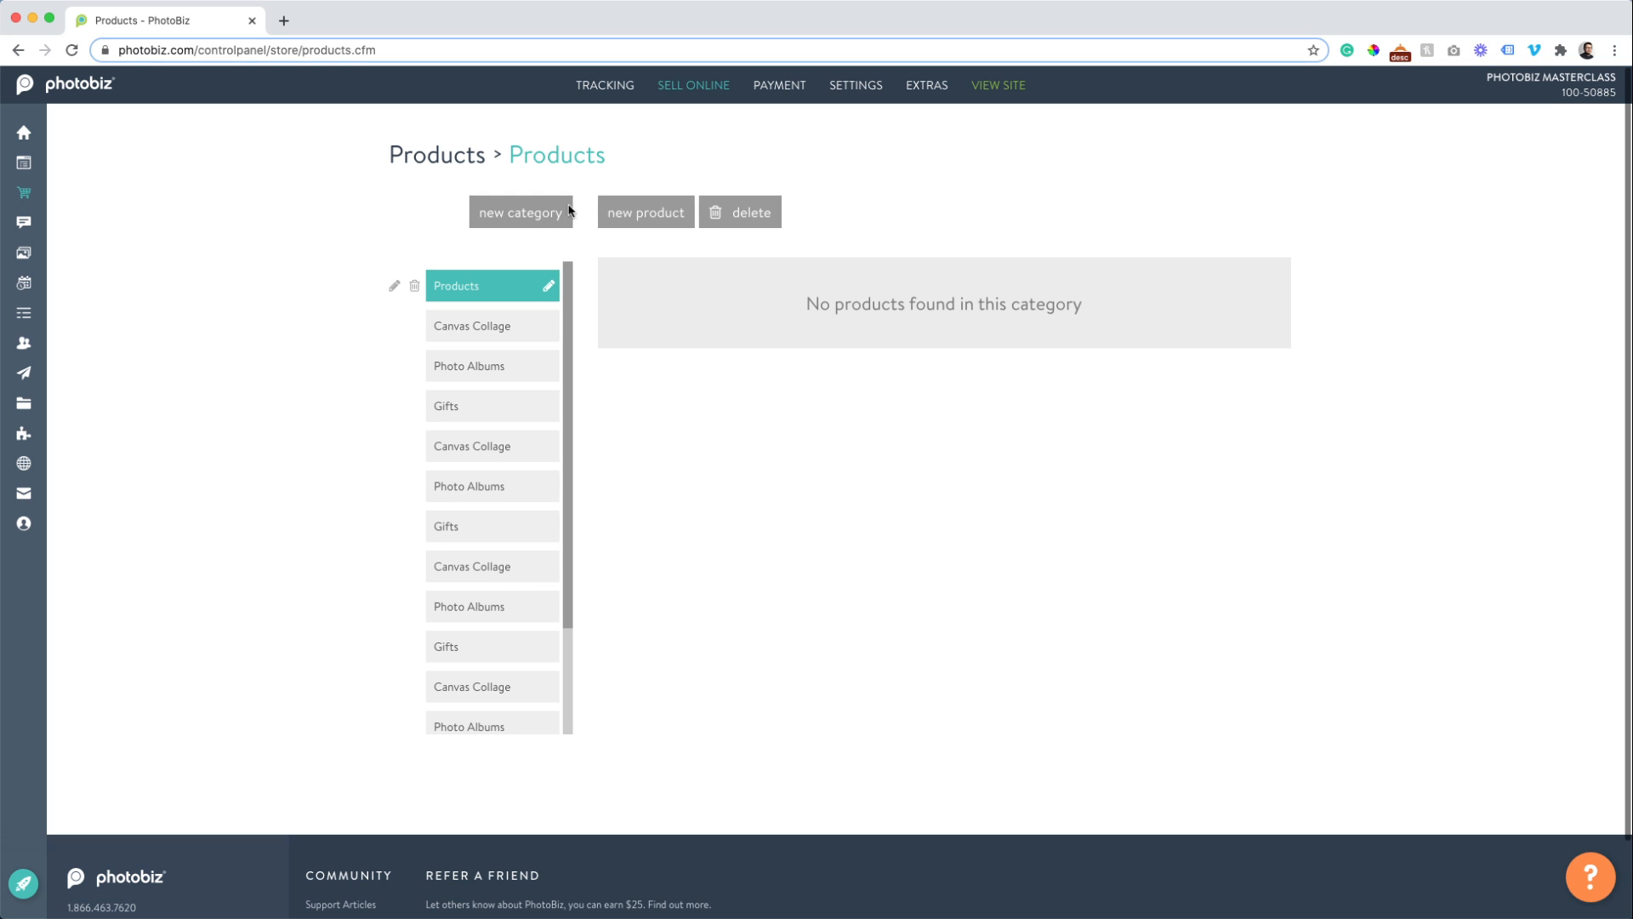
Create product 'Album', described as a fine leather album and timeless family treasure, priced 500.
{"action": "left_click", "coordinate": [642, 223]}
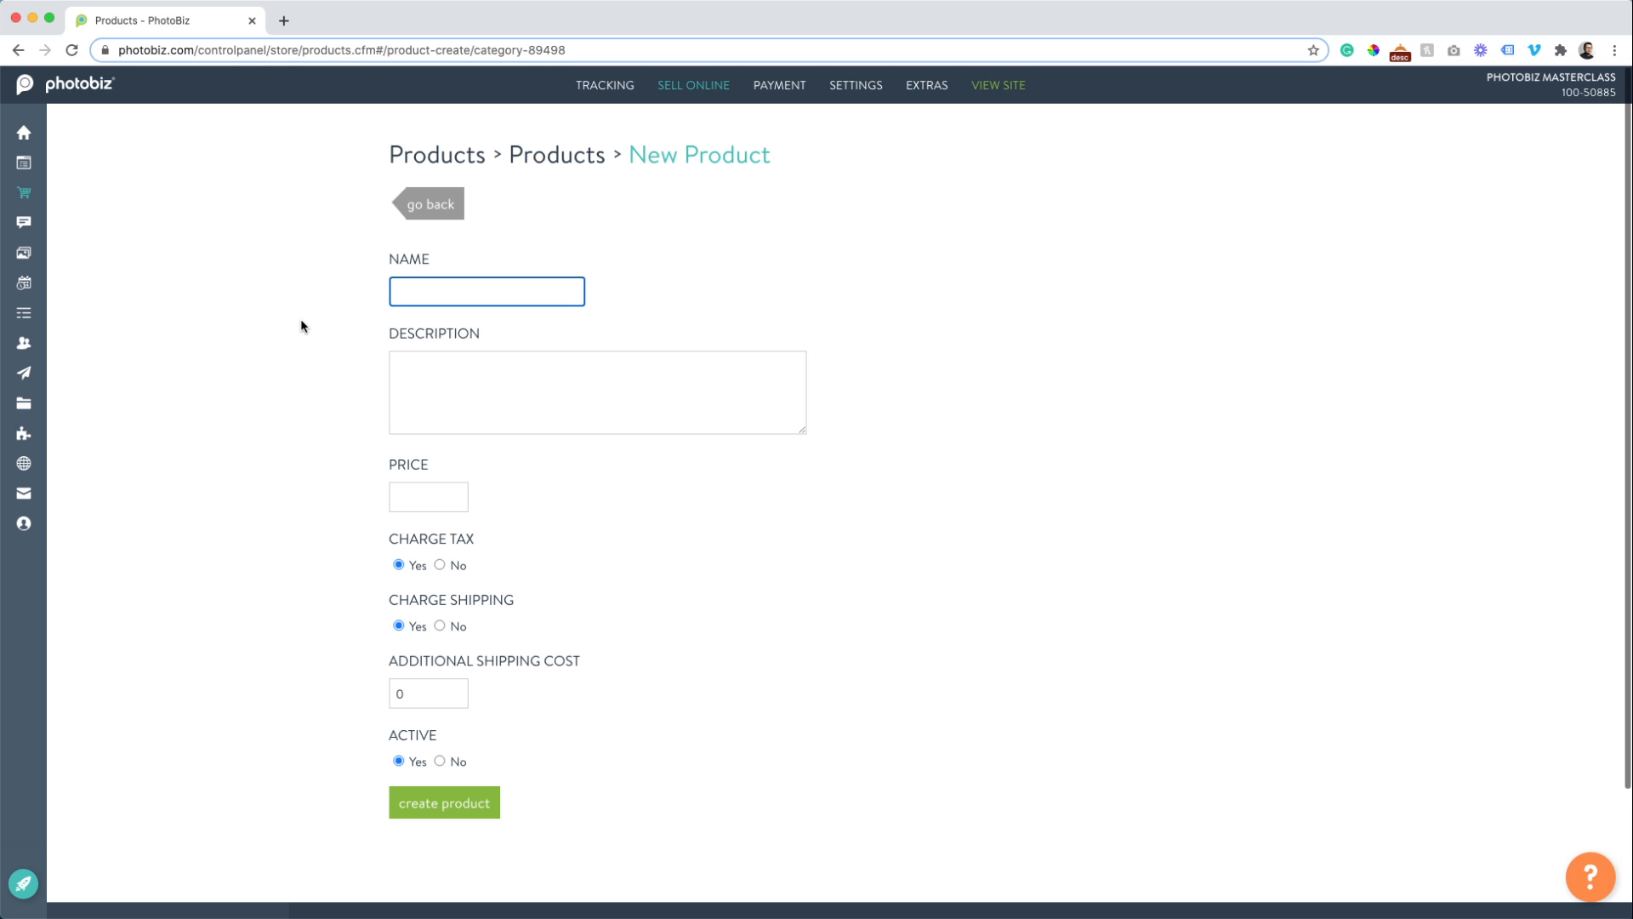
{"action": "type", "text": "Album"}
{"action": "key", "text": "Tab"}
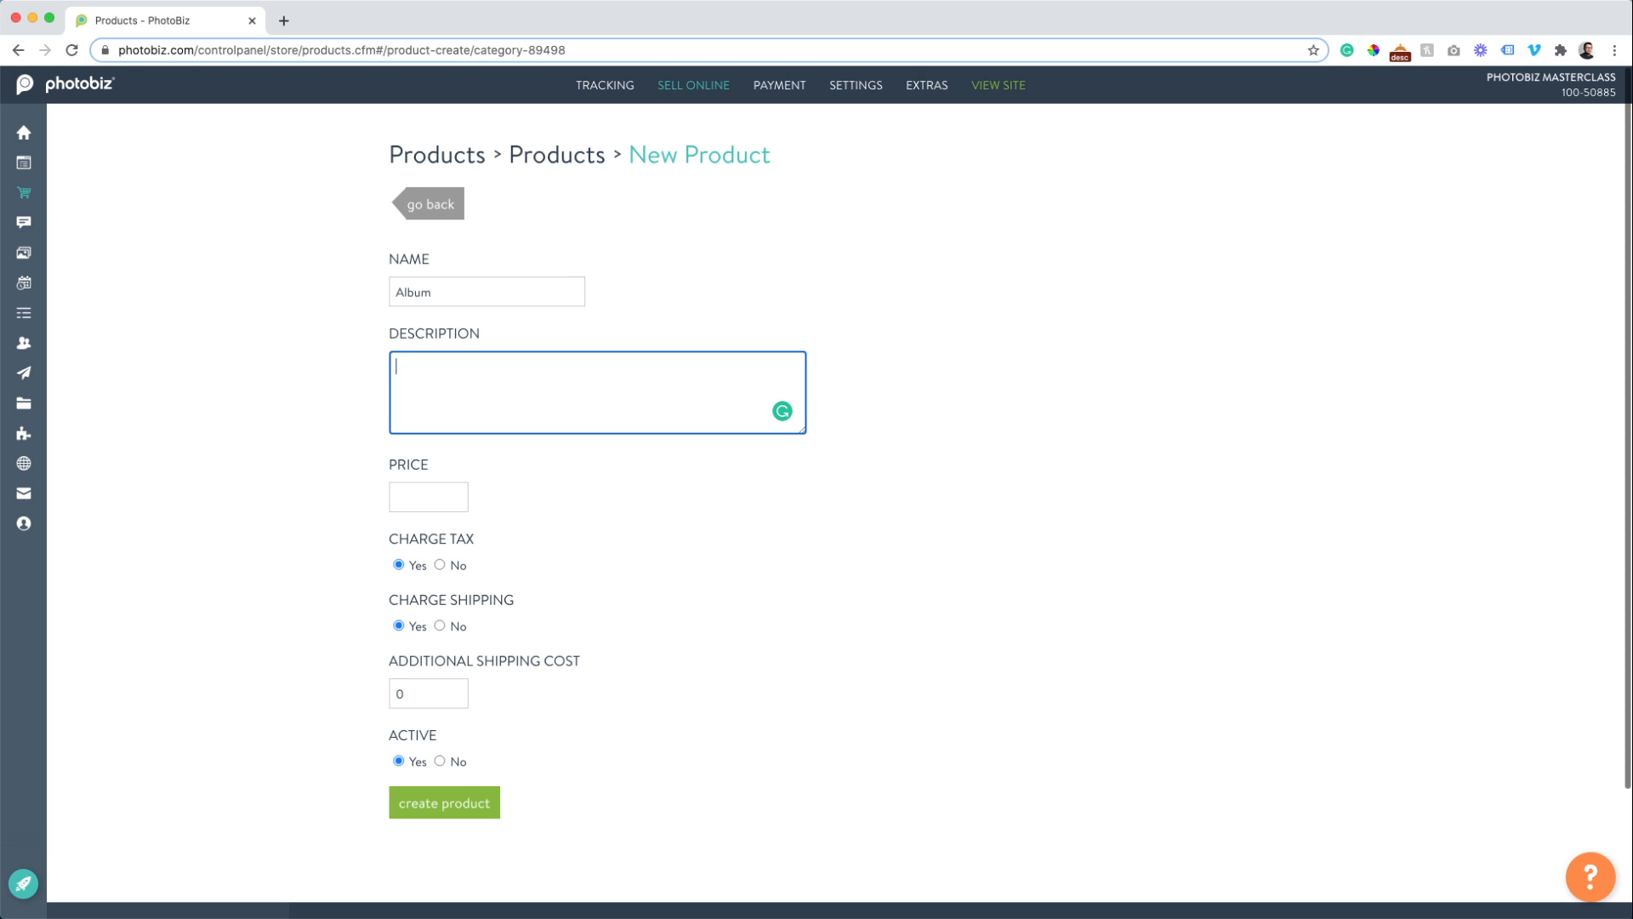
{"action": "type", "text": "Fine leather album that wil"}
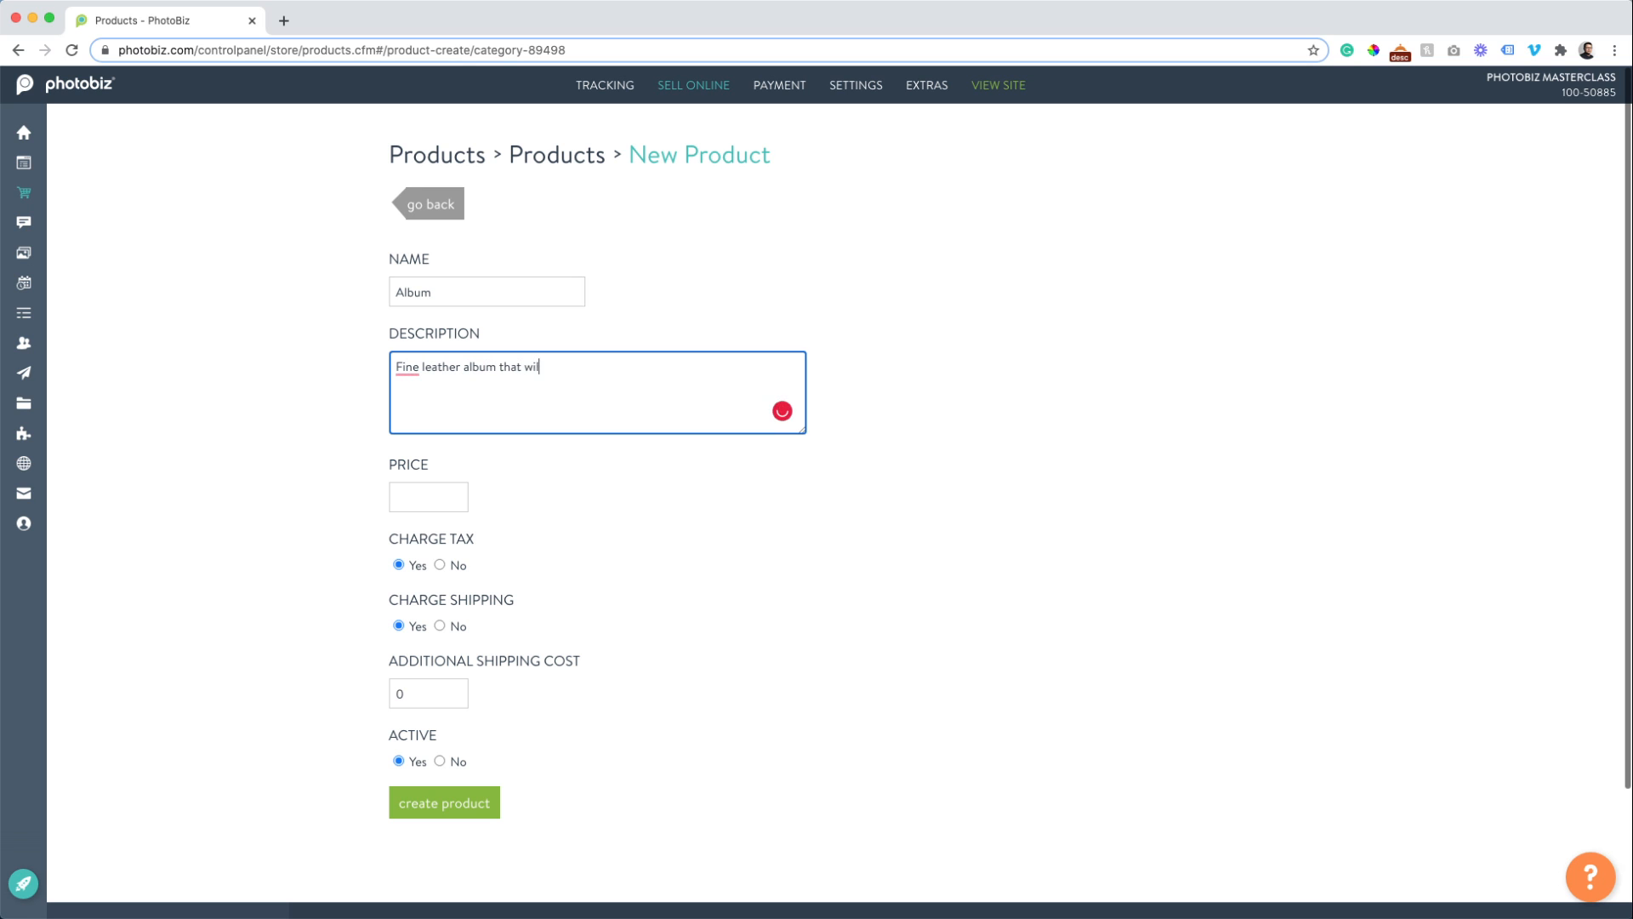
{"action": "type", "text": "l be time less family treasure for years to come!"}
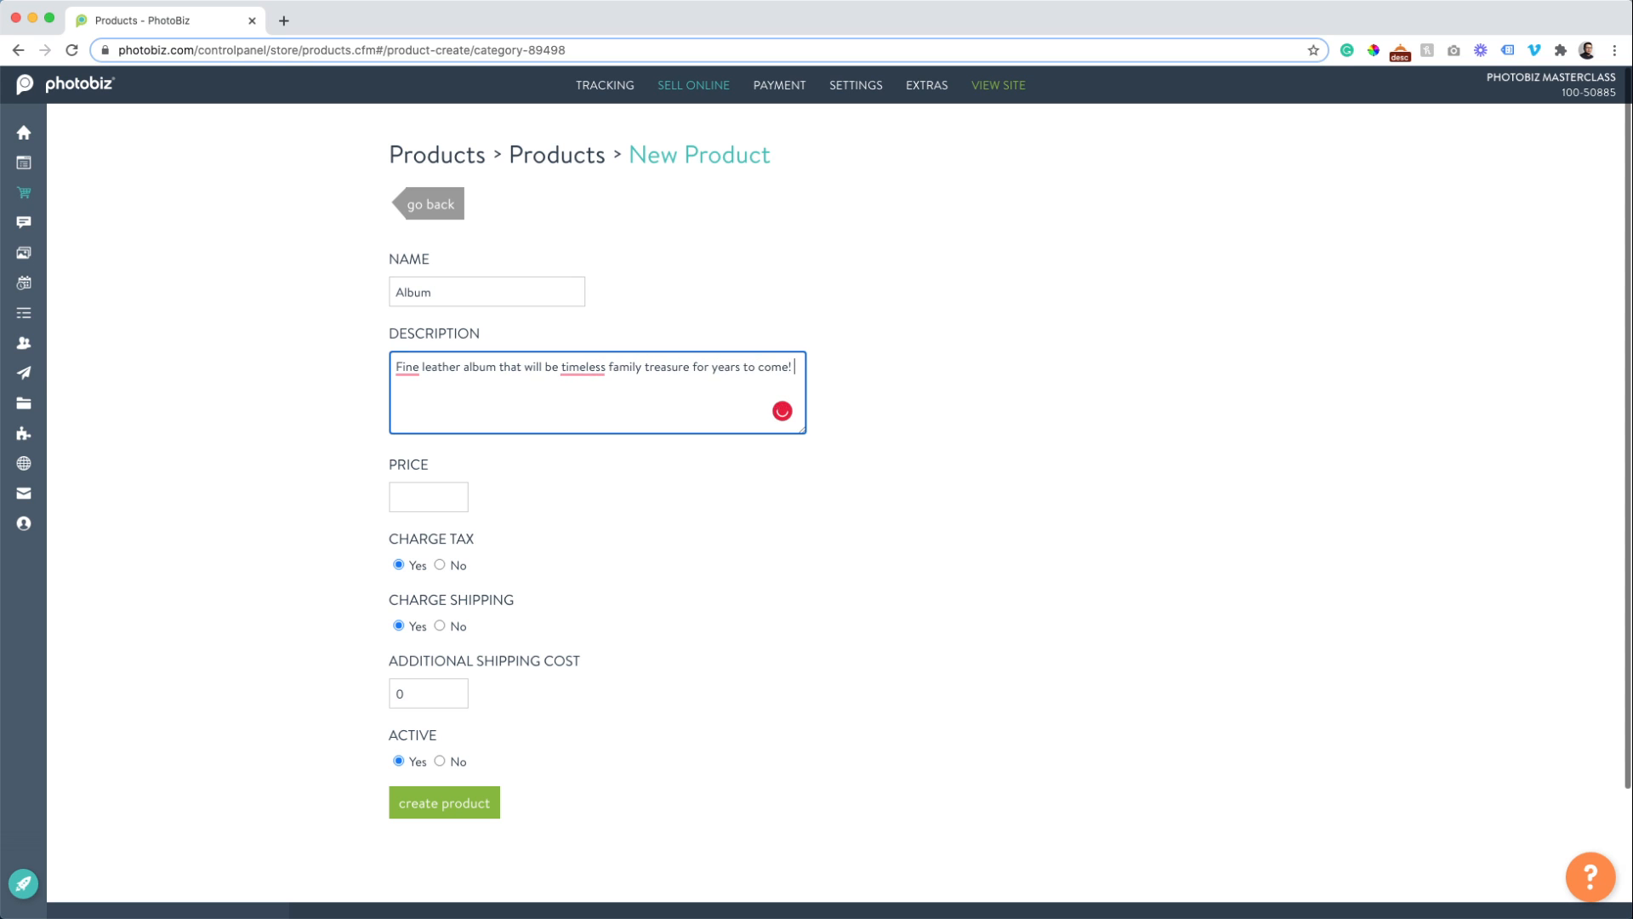
{"action": "left_click", "coordinate": [414, 489]}
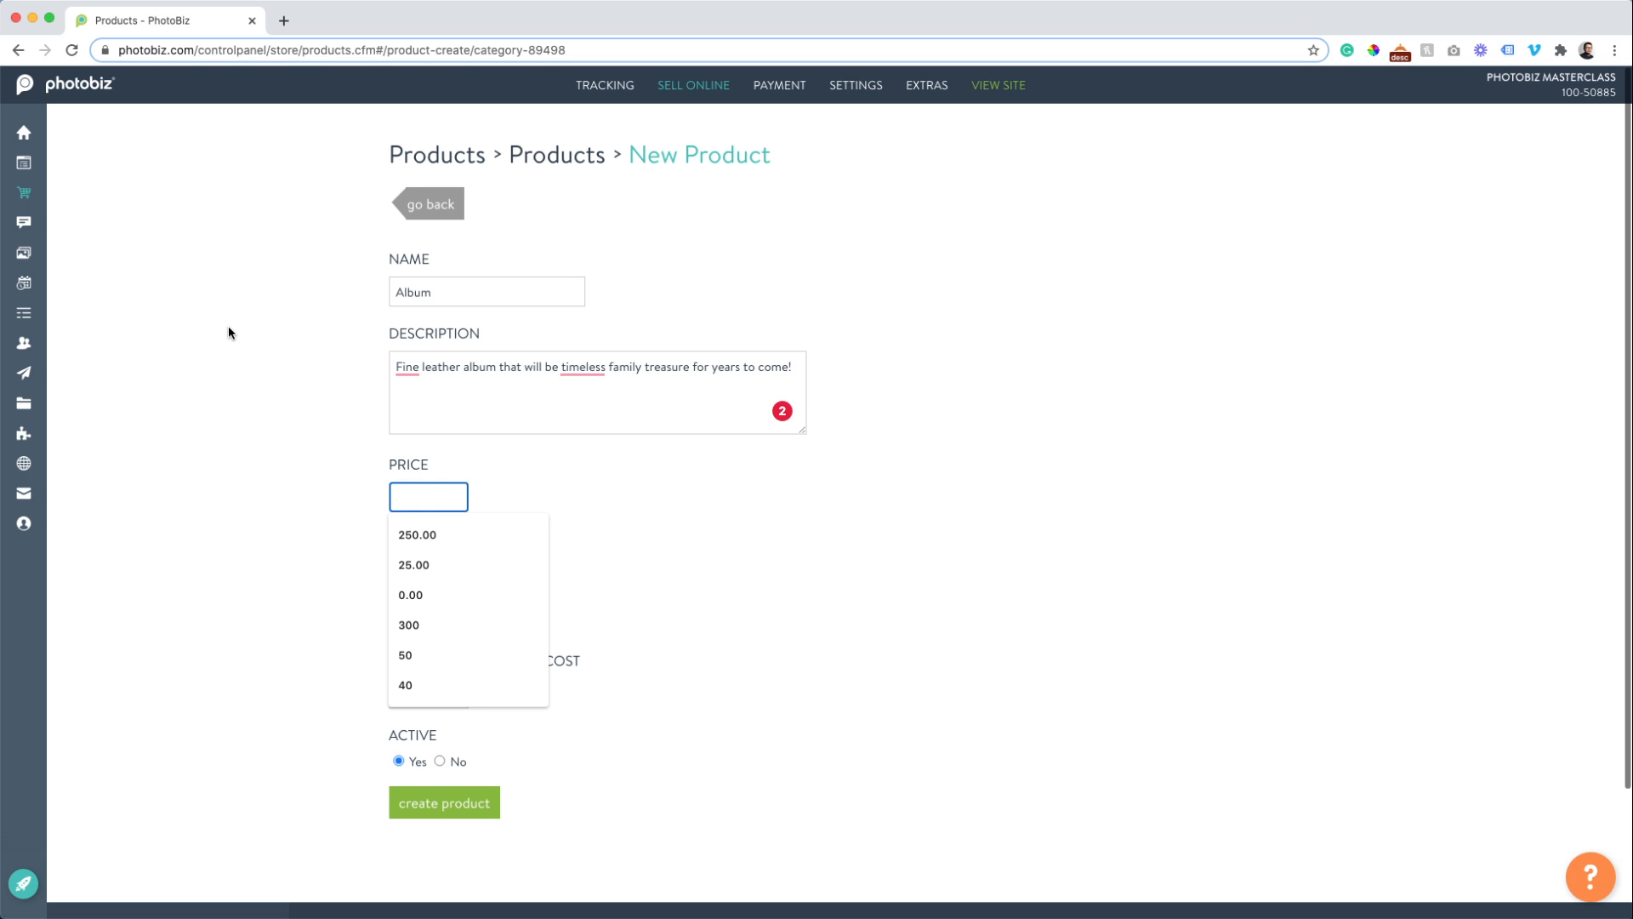
{"action": "type", "text": "500"}
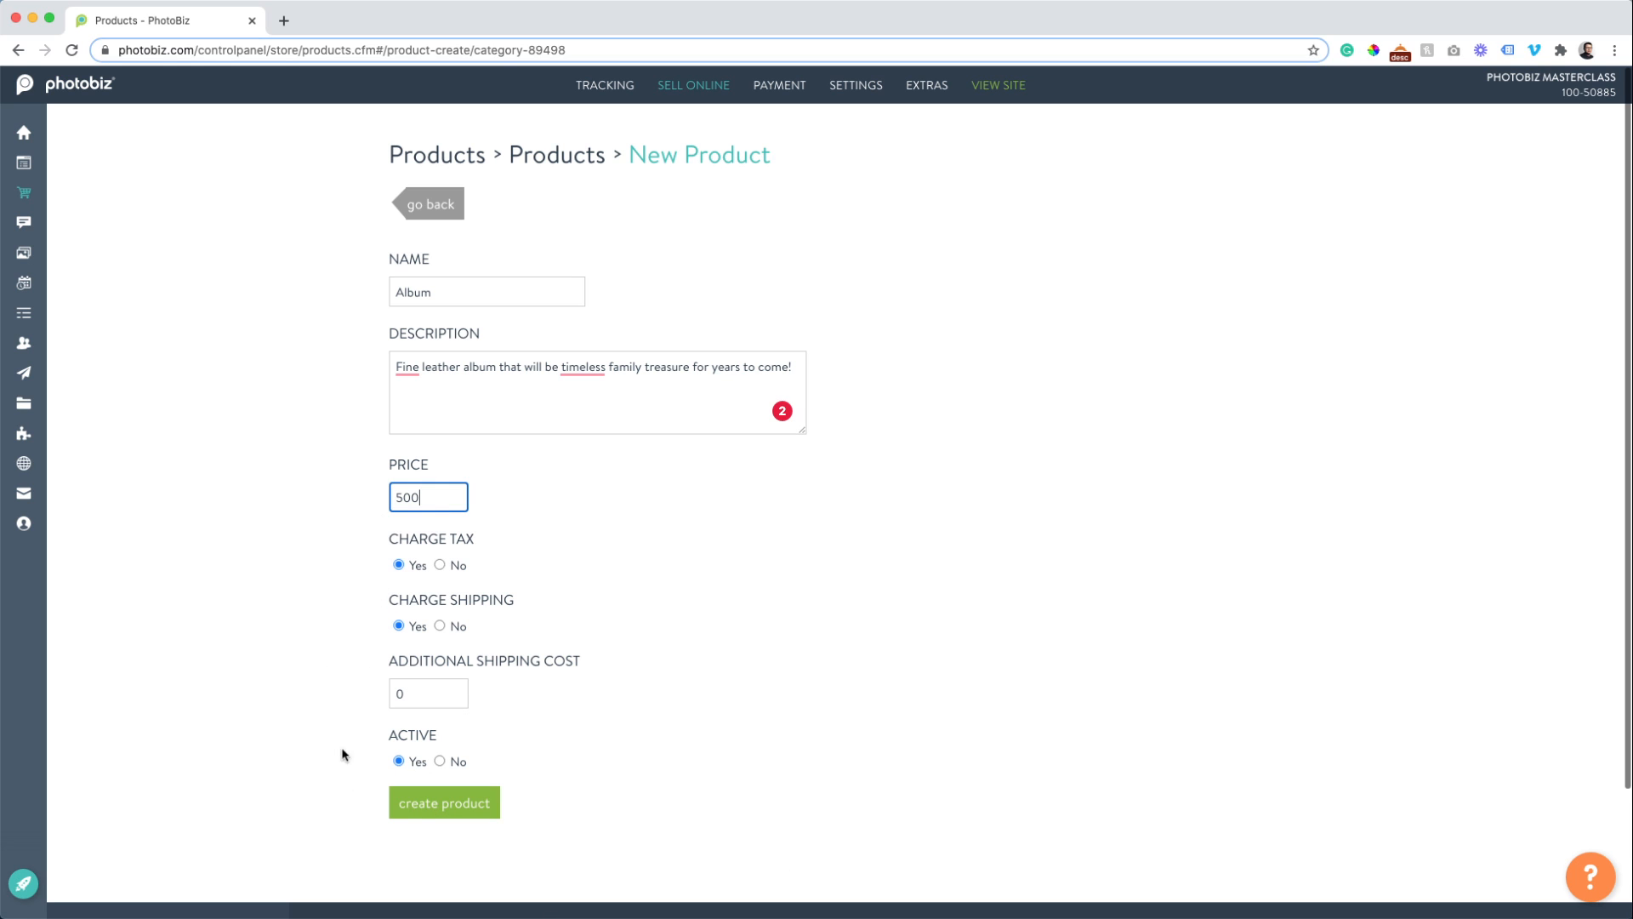
{"action": "left_click", "coordinate": [433, 817]}
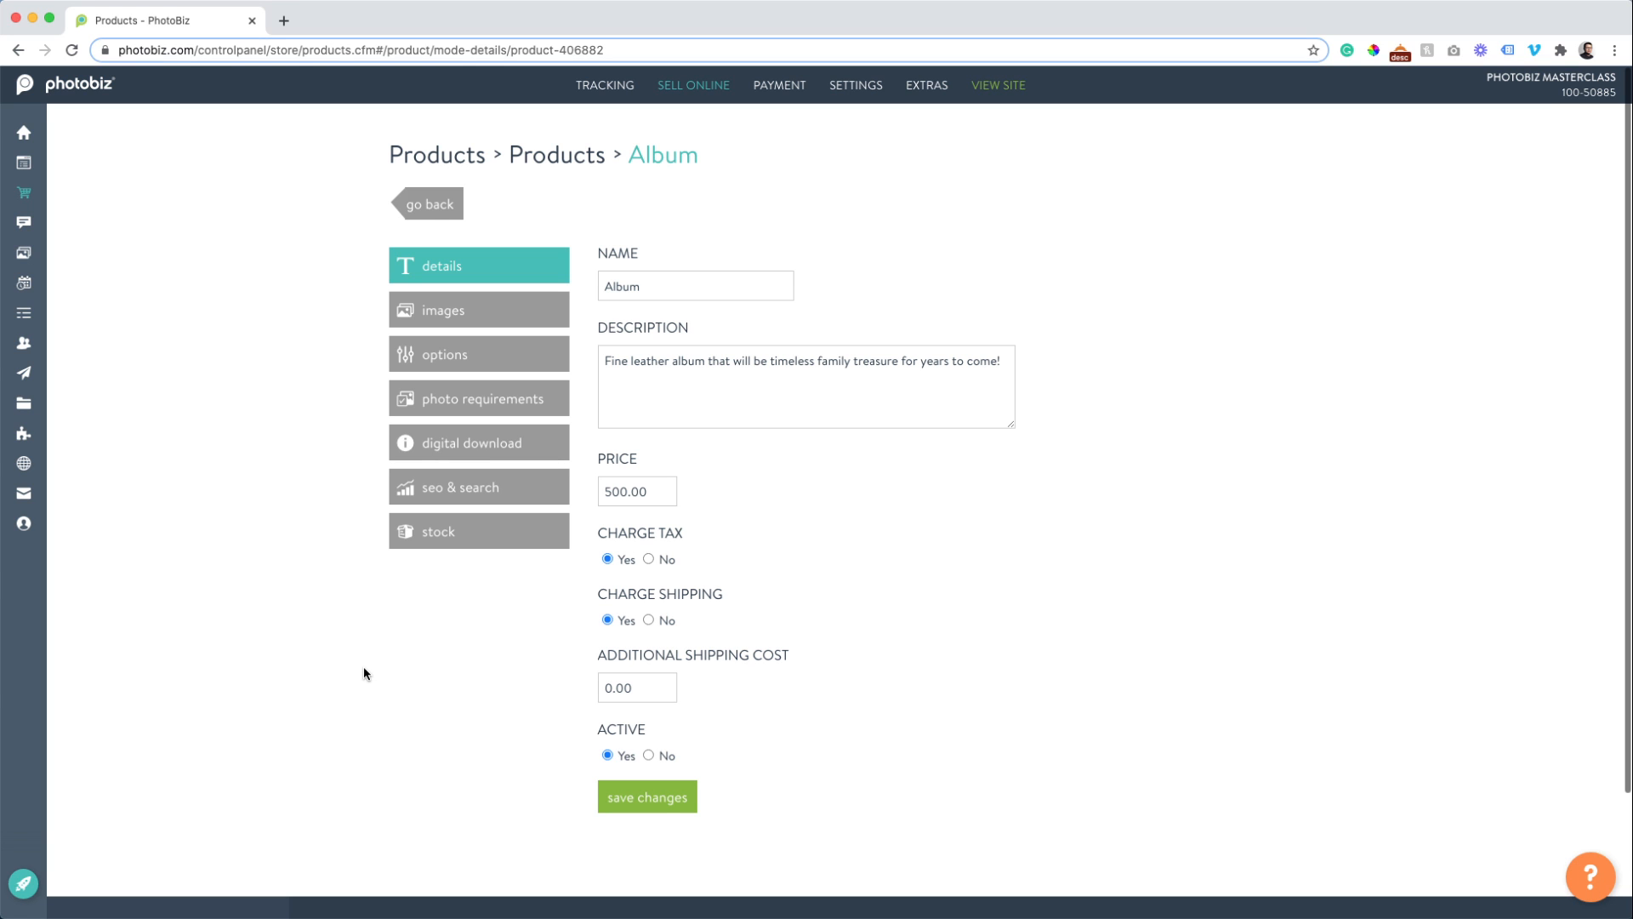
{"action": "left_click", "coordinate": [450, 315]}
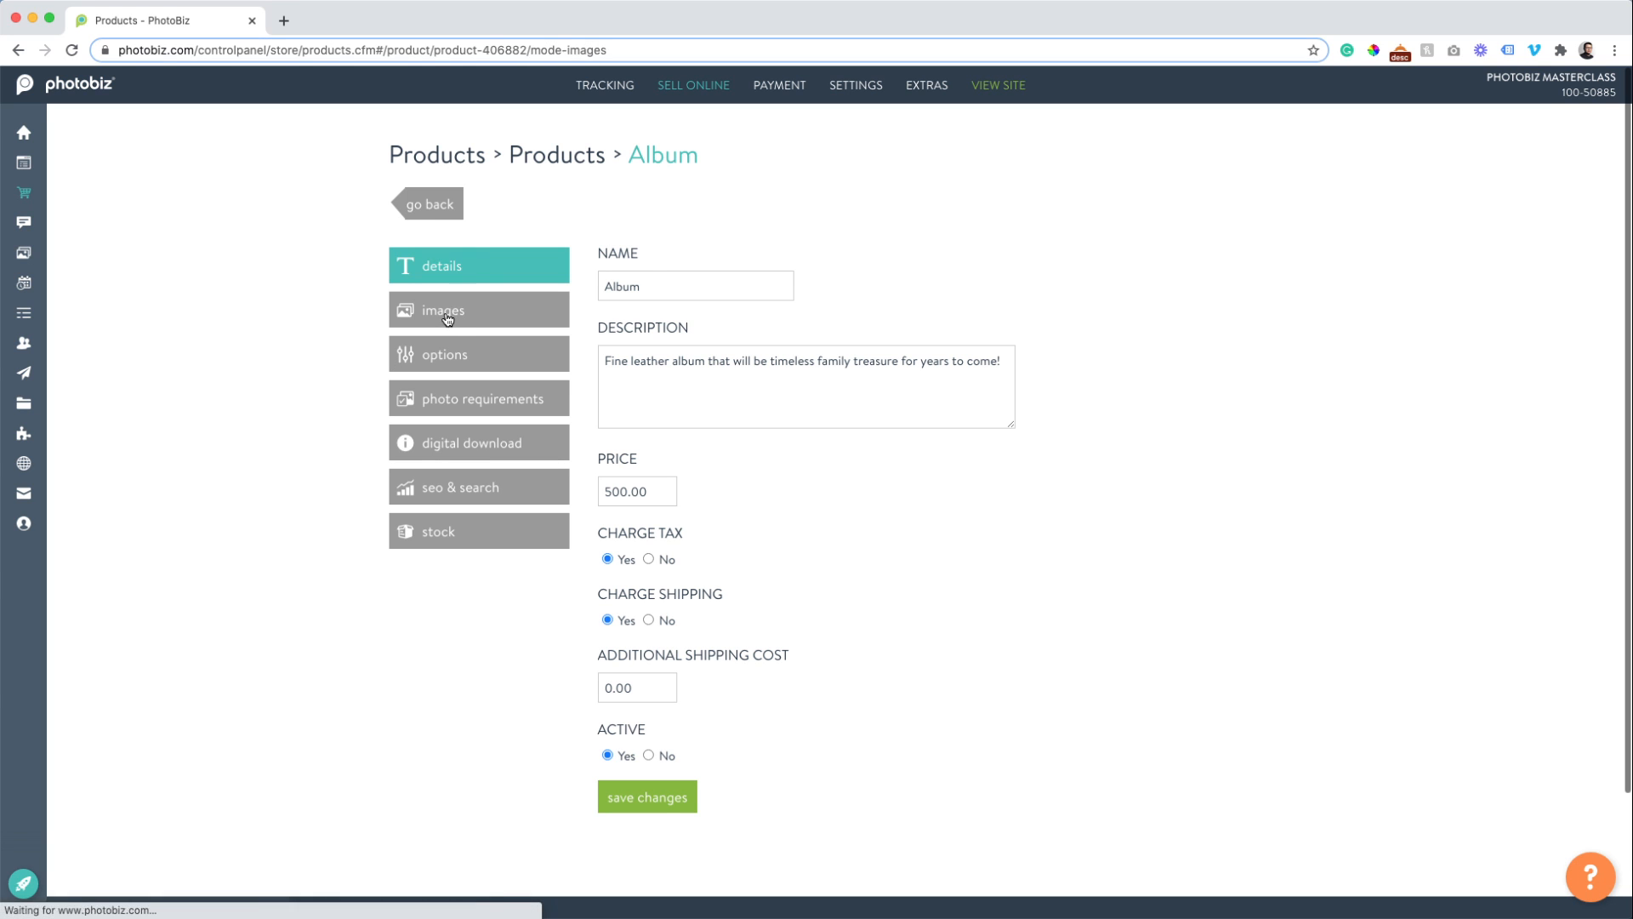
Add the photo-book mockup image from the image clipboard to the Album product.
{"action": "left_click", "coordinate": [740, 273]}
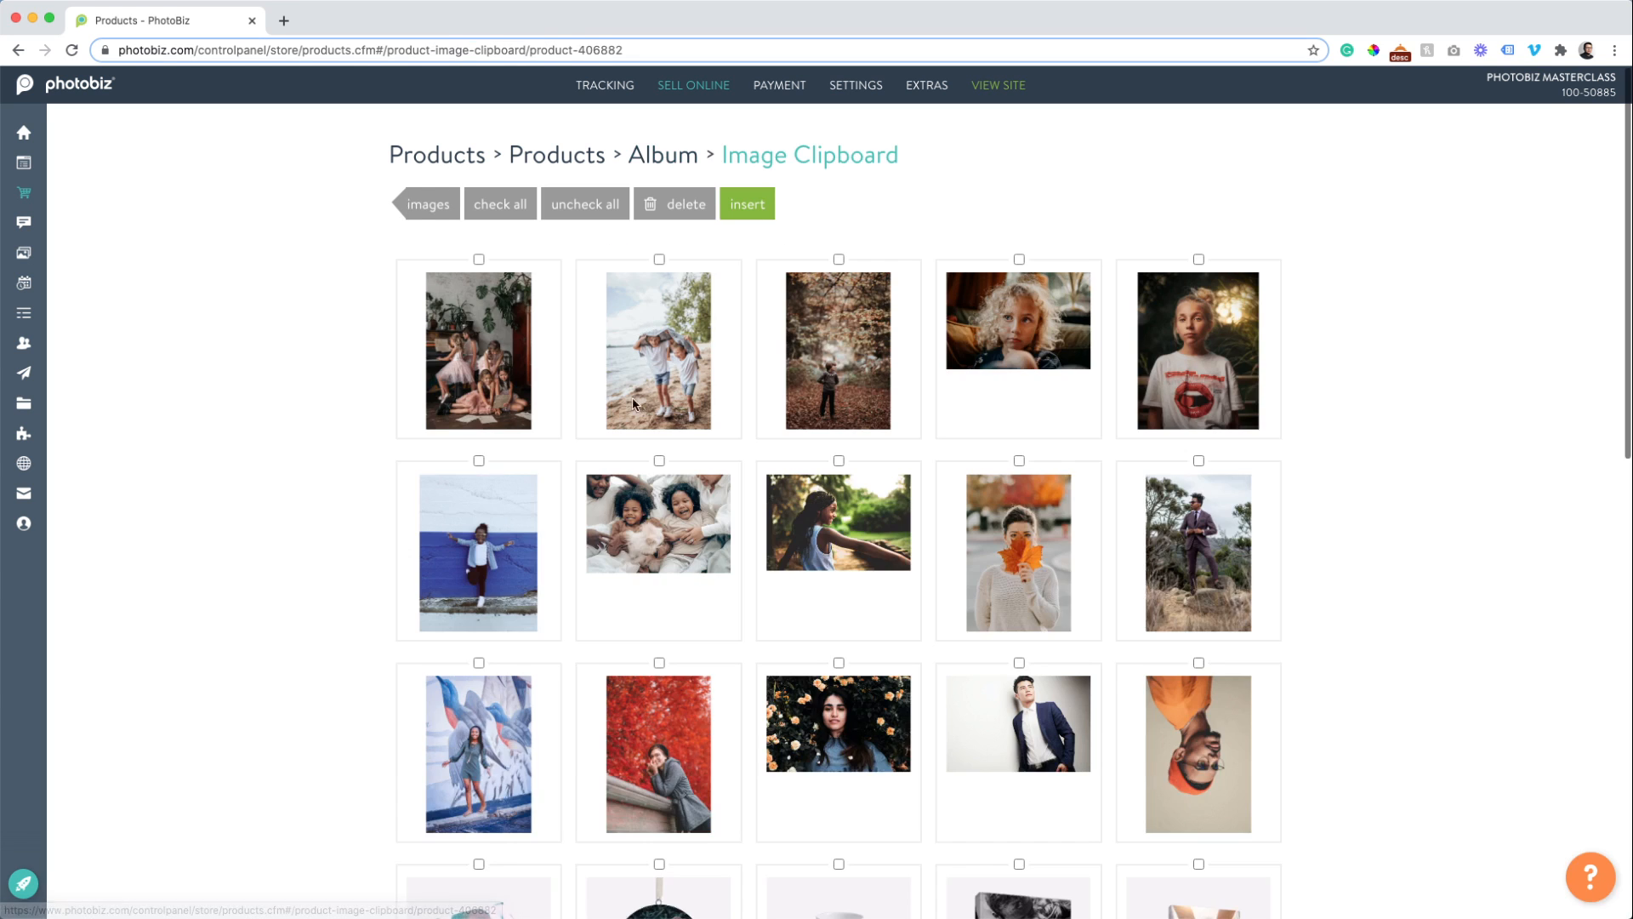
{"action": "scroll", "coordinate": [364, 516], "scroll_direction": "down", "scroll_amount": 5}
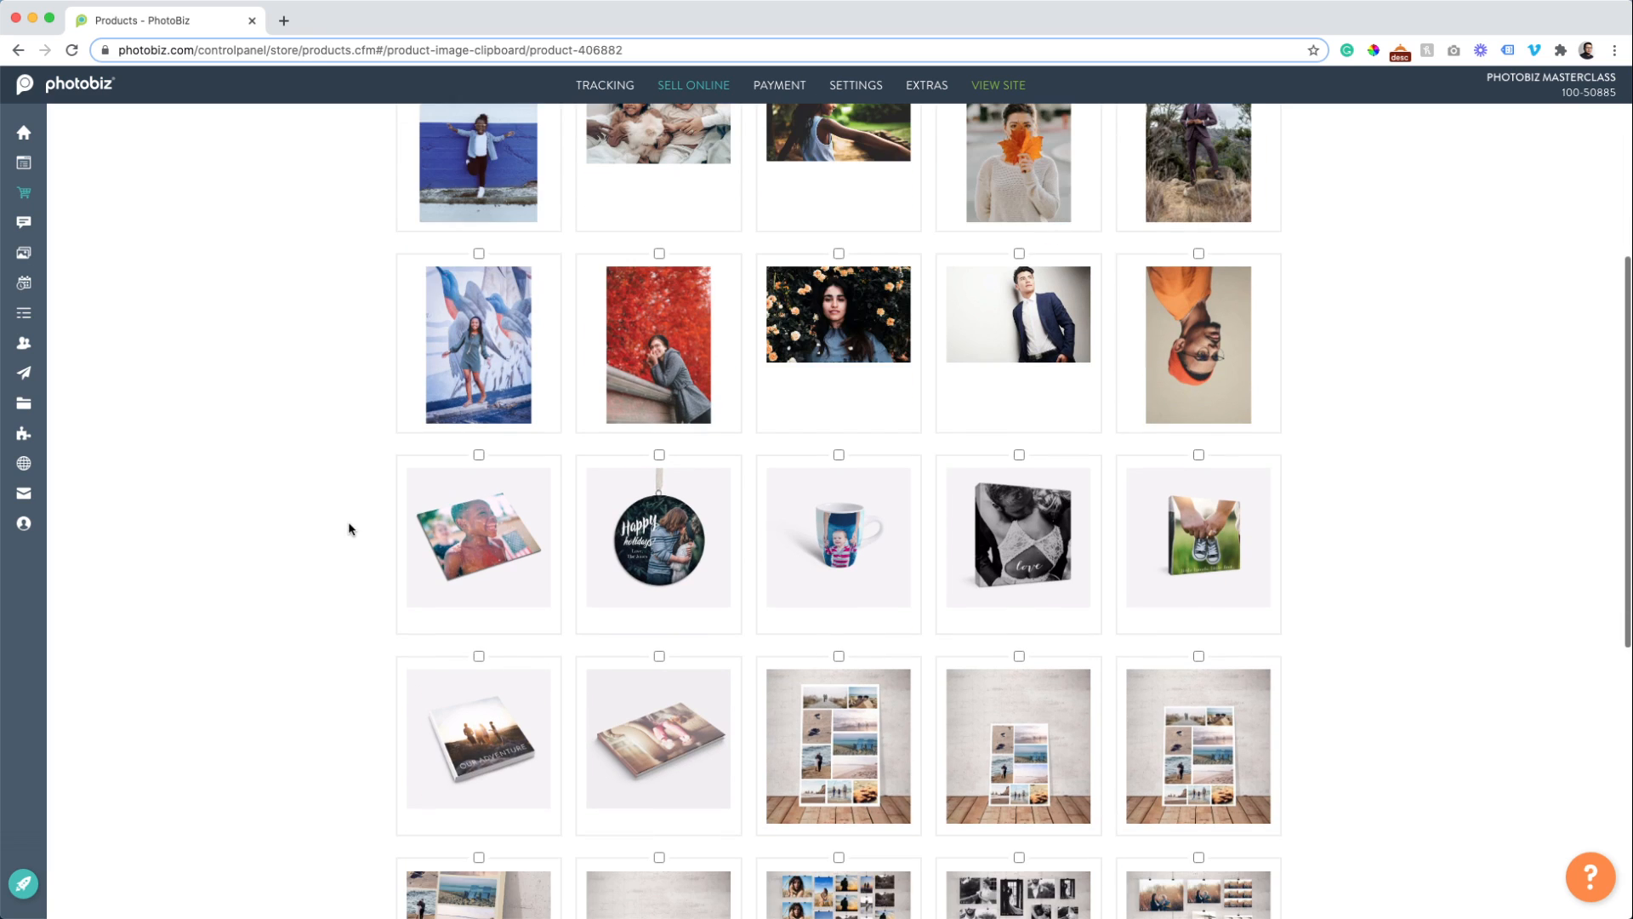
{"action": "left_click", "coordinate": [480, 658]}
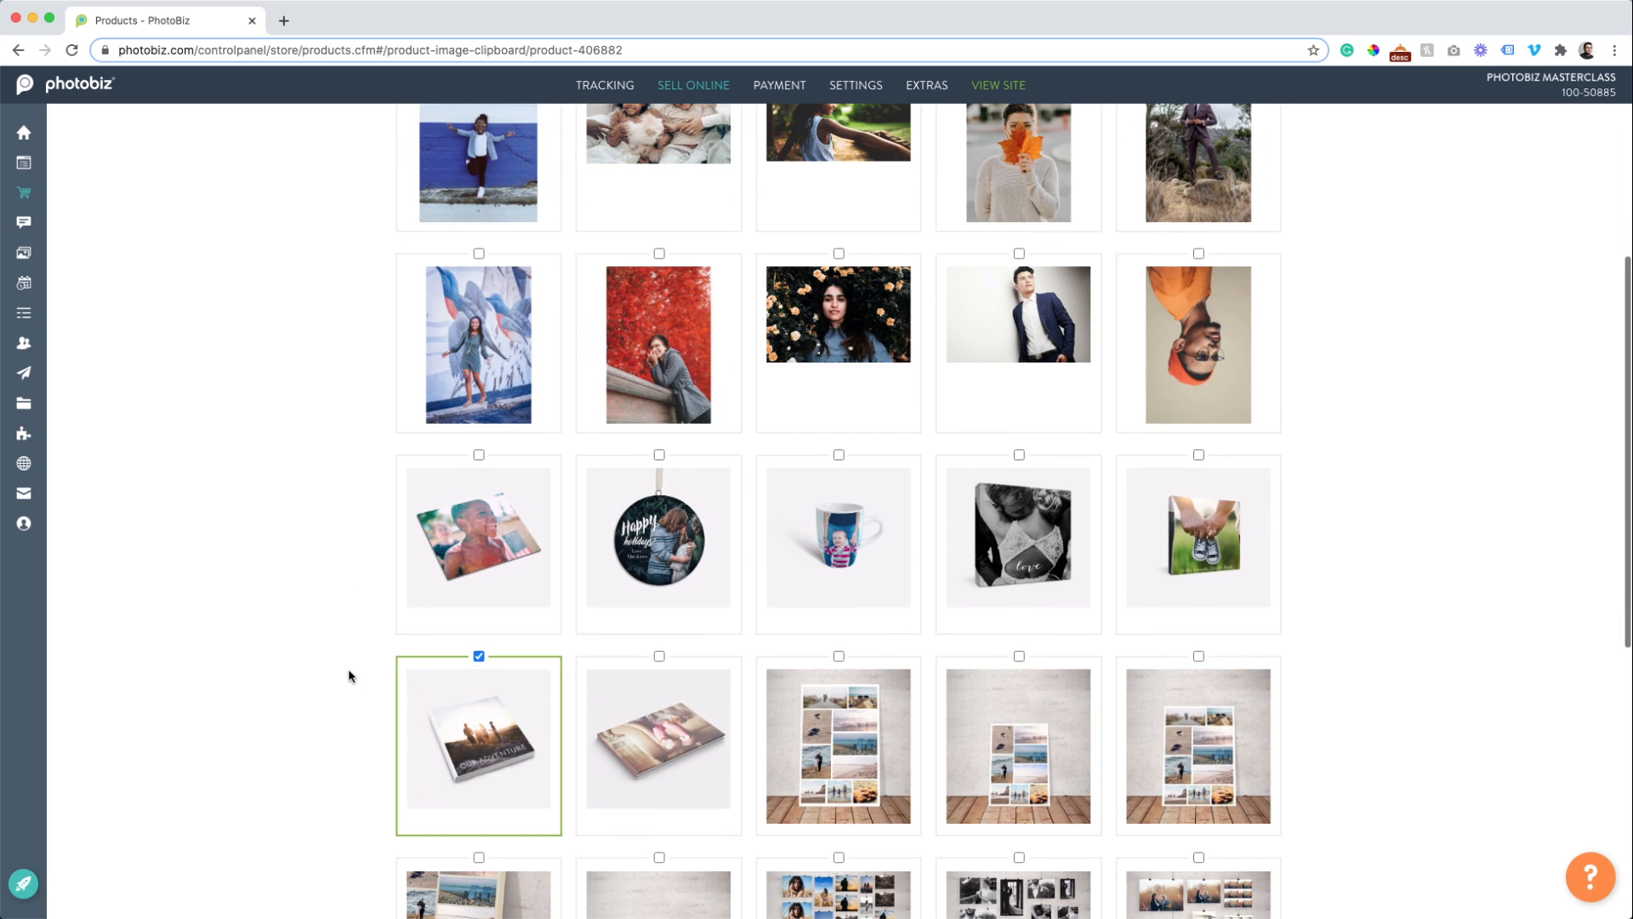
{"action": "scroll", "coordinate": [569, 672], "scroll_direction": "up", "scroll_amount": 5}
{"action": "left_click", "coordinate": [748, 204]}
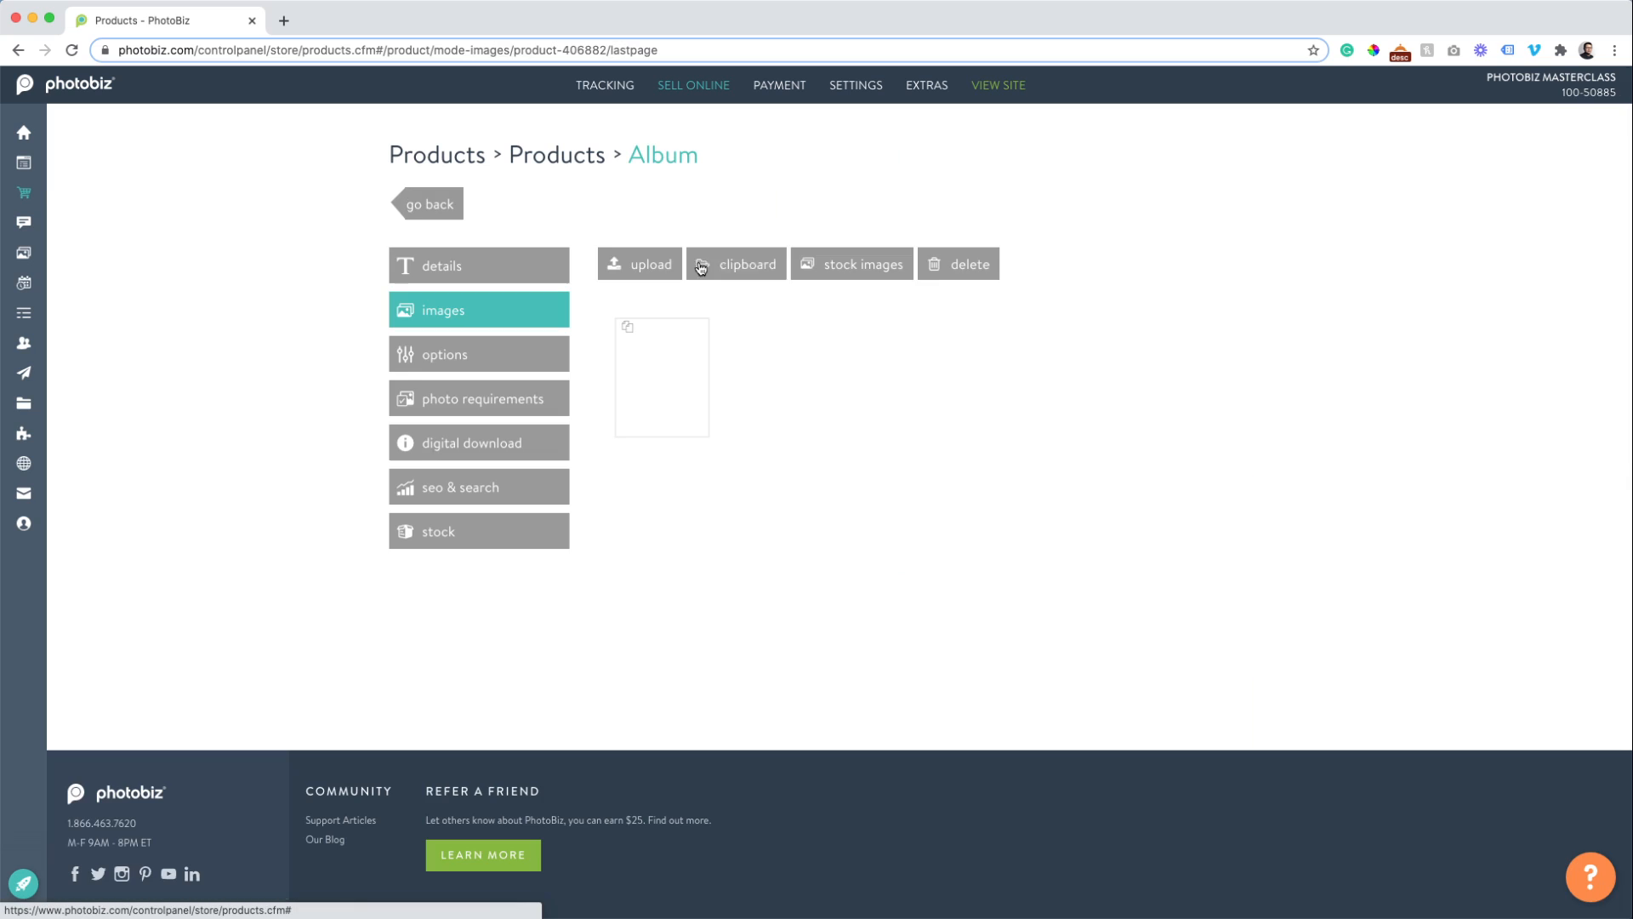
Add an Album product option named Album Cover Color.
{"action": "left_click", "coordinate": [444, 356]}
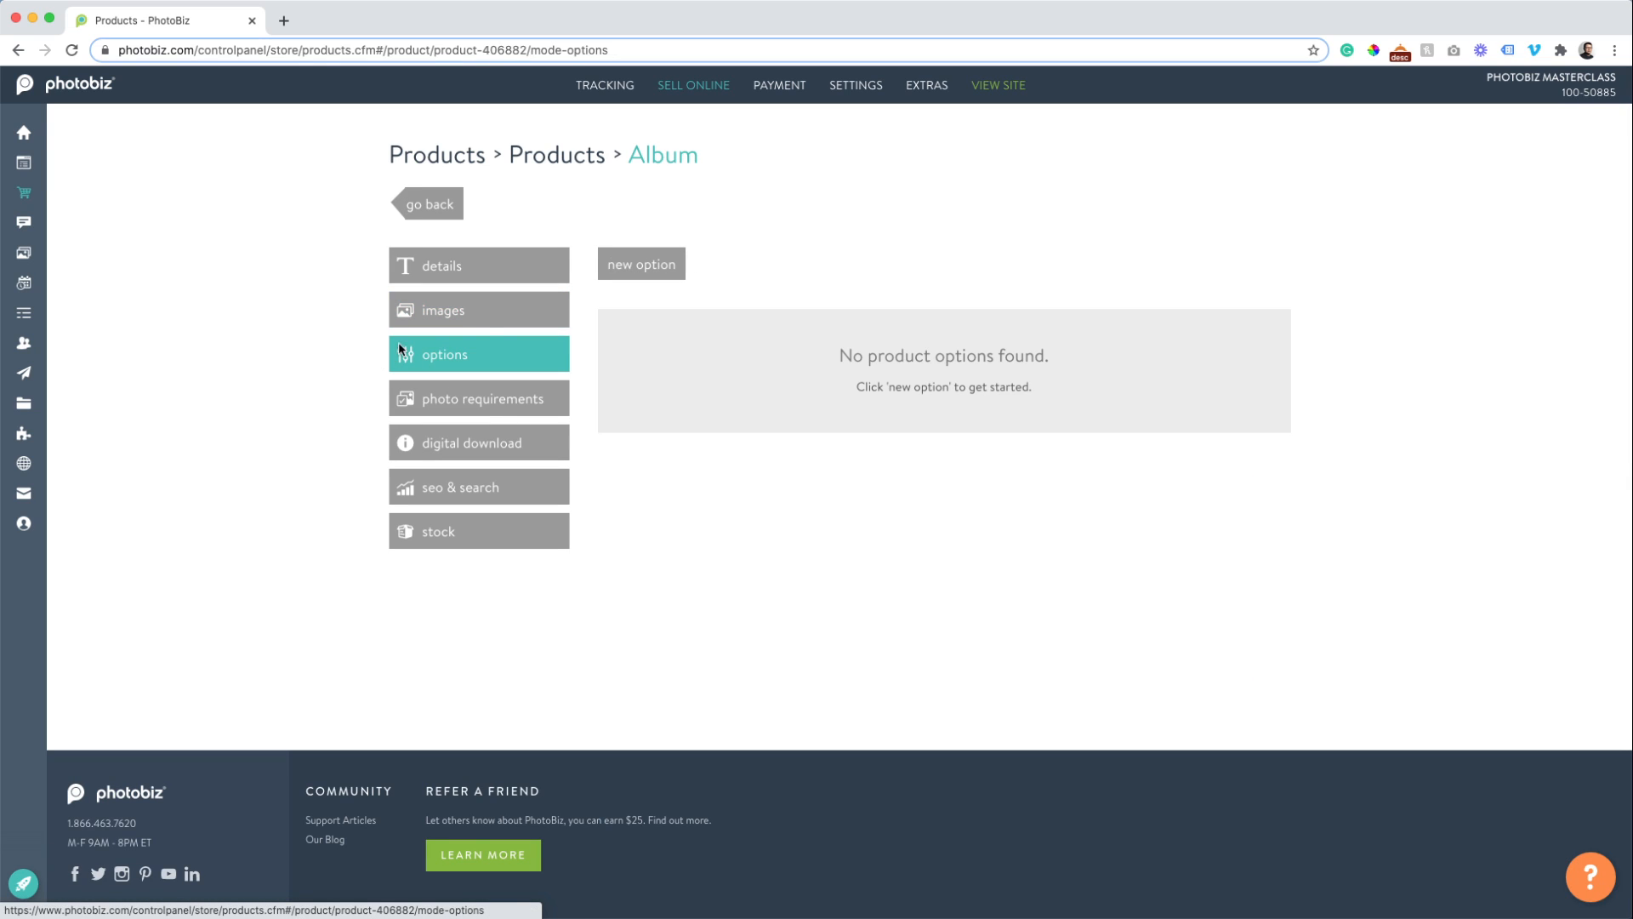
{"action": "left_click", "coordinate": [661, 263]}
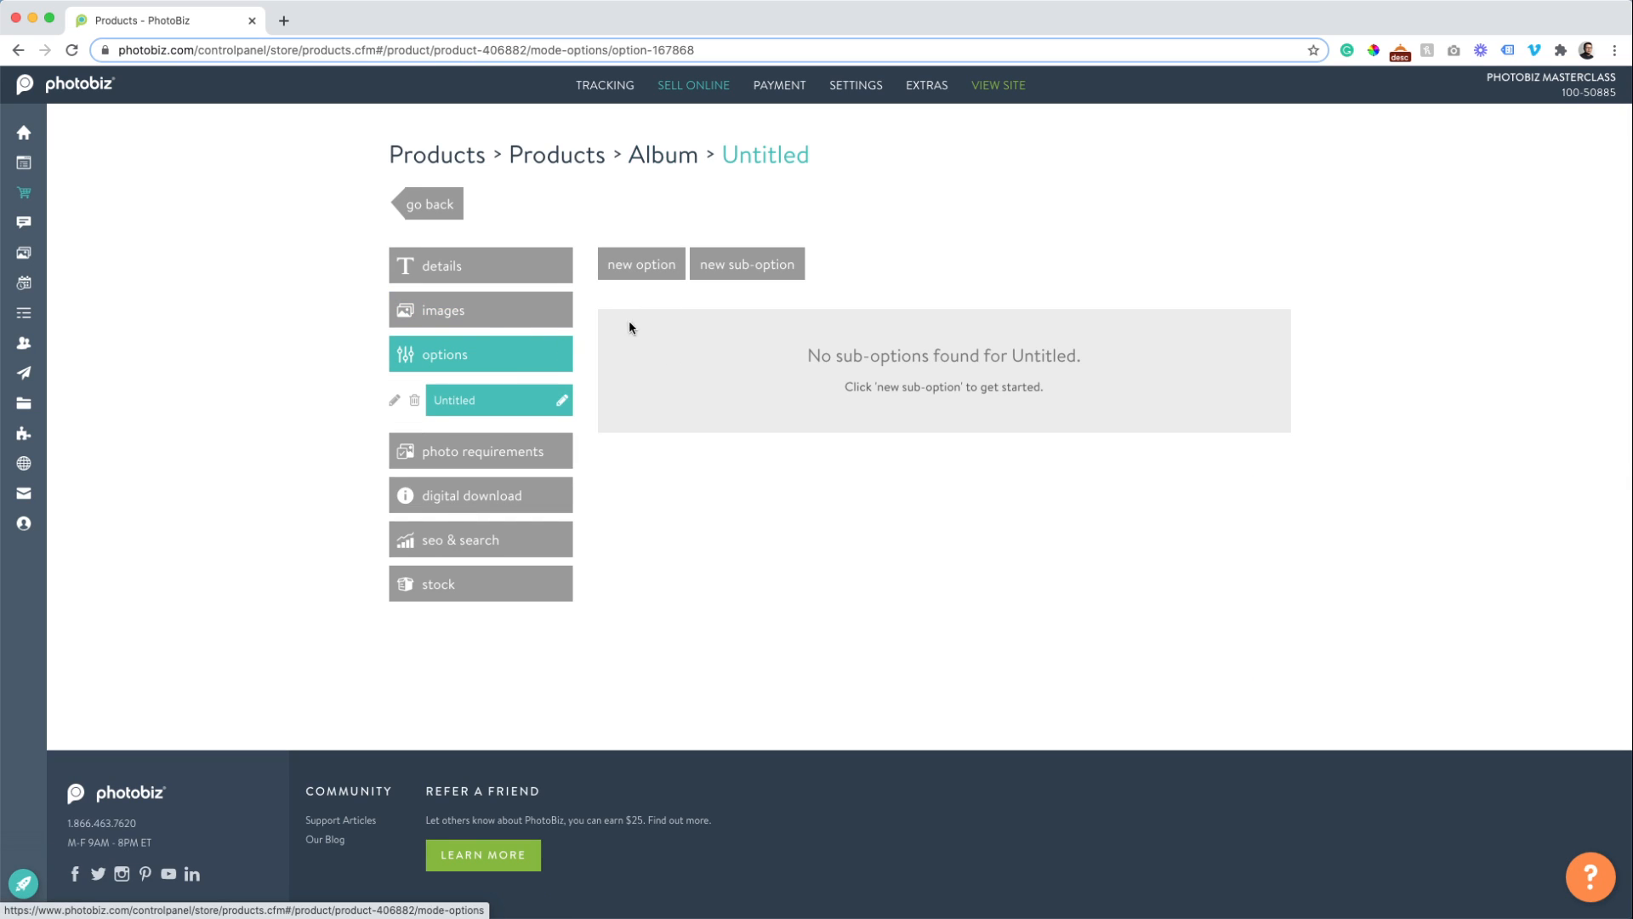
{"action": "left_click", "coordinate": [560, 401]}
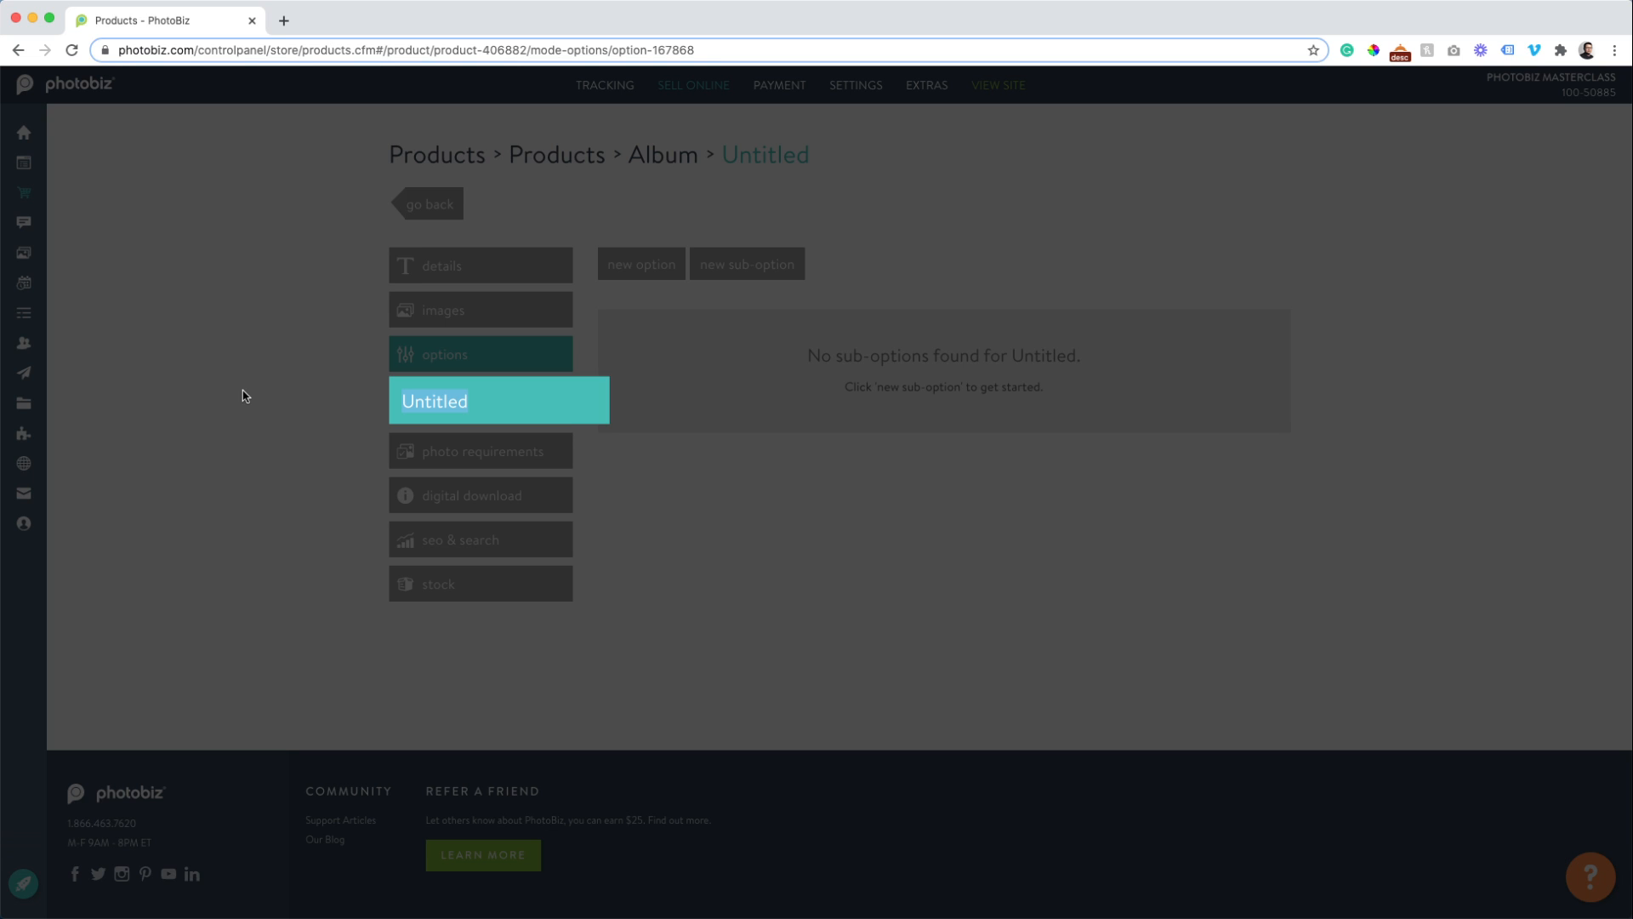
{"action": "type", "text": "Al"}
{"action": "key", "text": "BackSpace"}
{"action": "key", "text": "BackSpace"}
{"action": "type", "text": "Album Cover Co"}
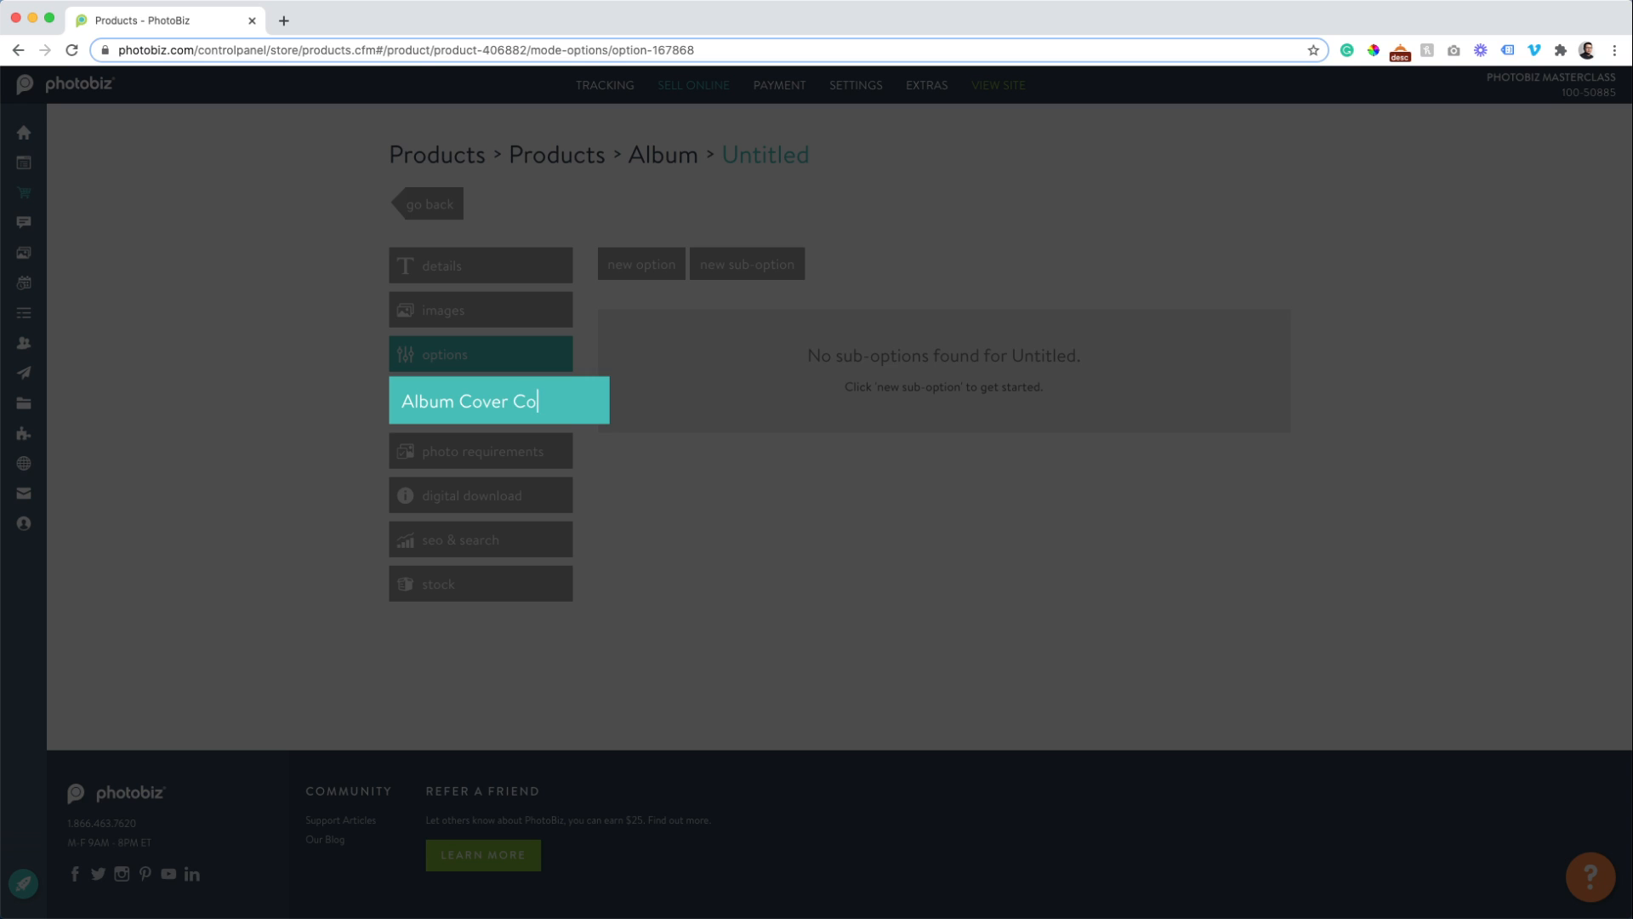
{"action": "type", "text": "lor"}
{"action": "key", "text": "Return"}
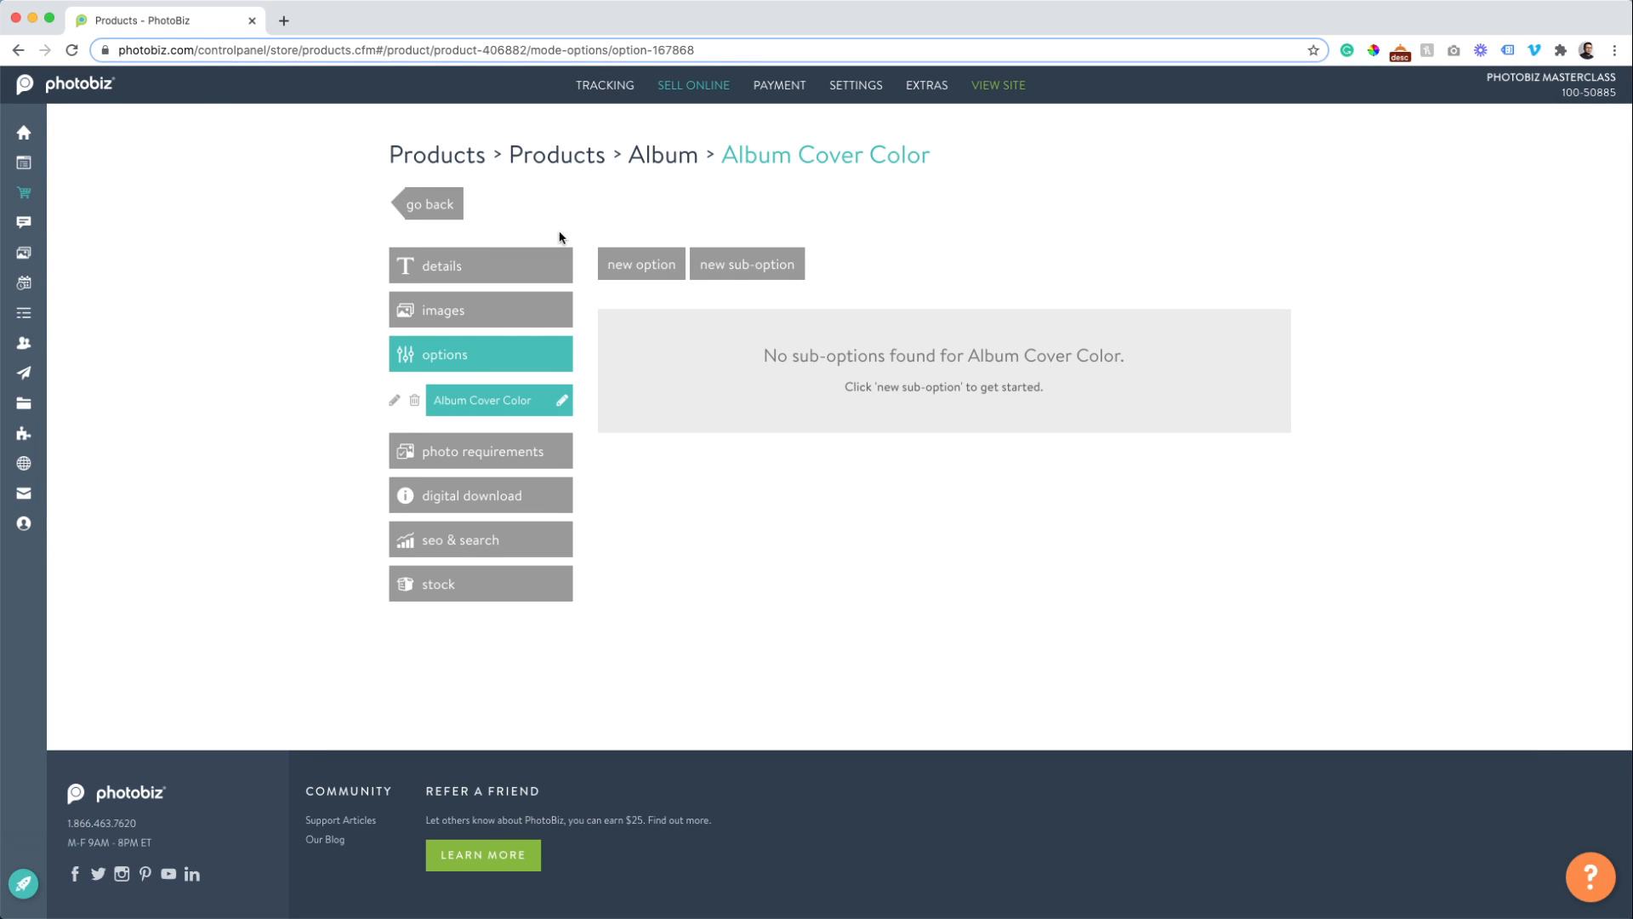
Add a Black Leather choice to Album Cover Color.
{"action": "left_click", "coordinate": [737, 264]}
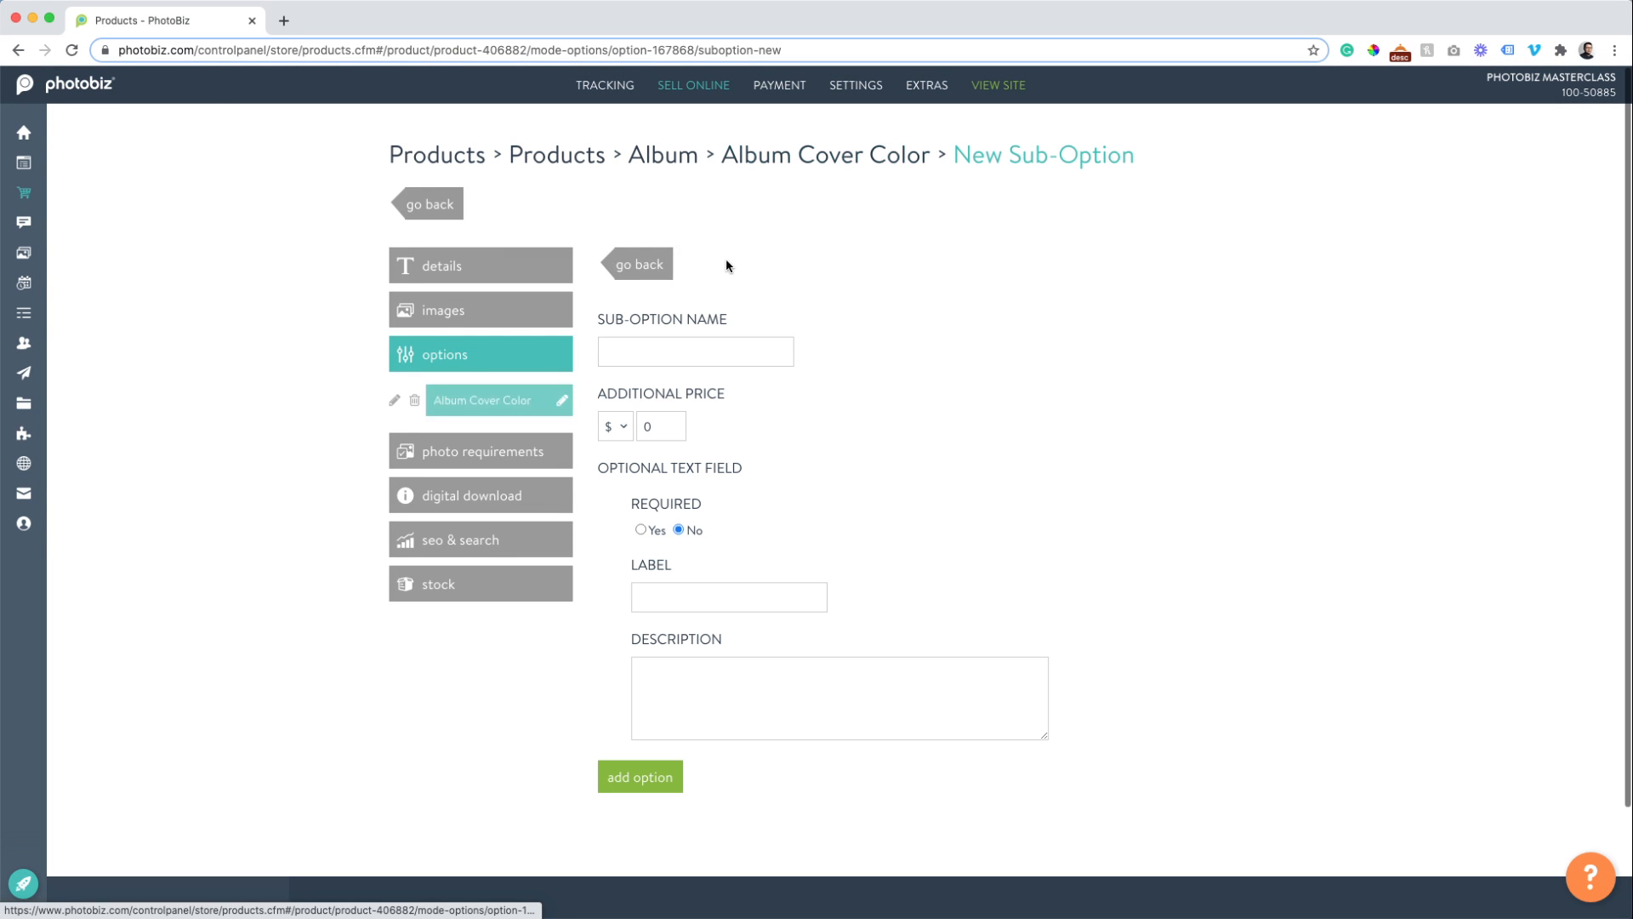
{"action": "left_click", "coordinate": [652, 360]}
{"action": "type", "text": "B"}
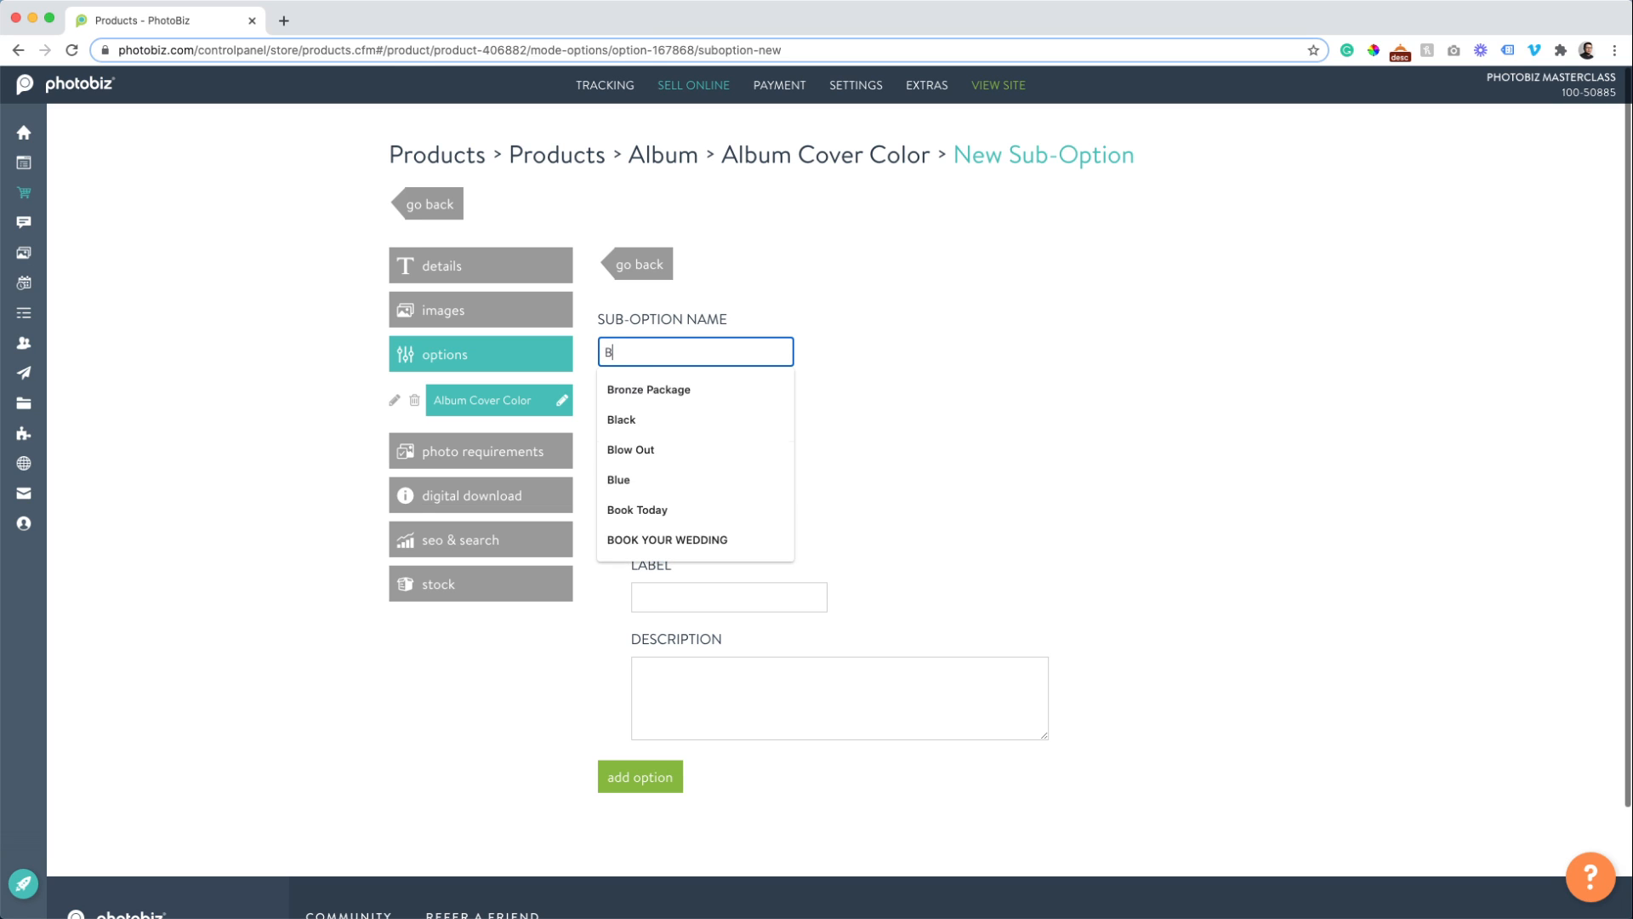
{"action": "type", "text": "lack Leather"}
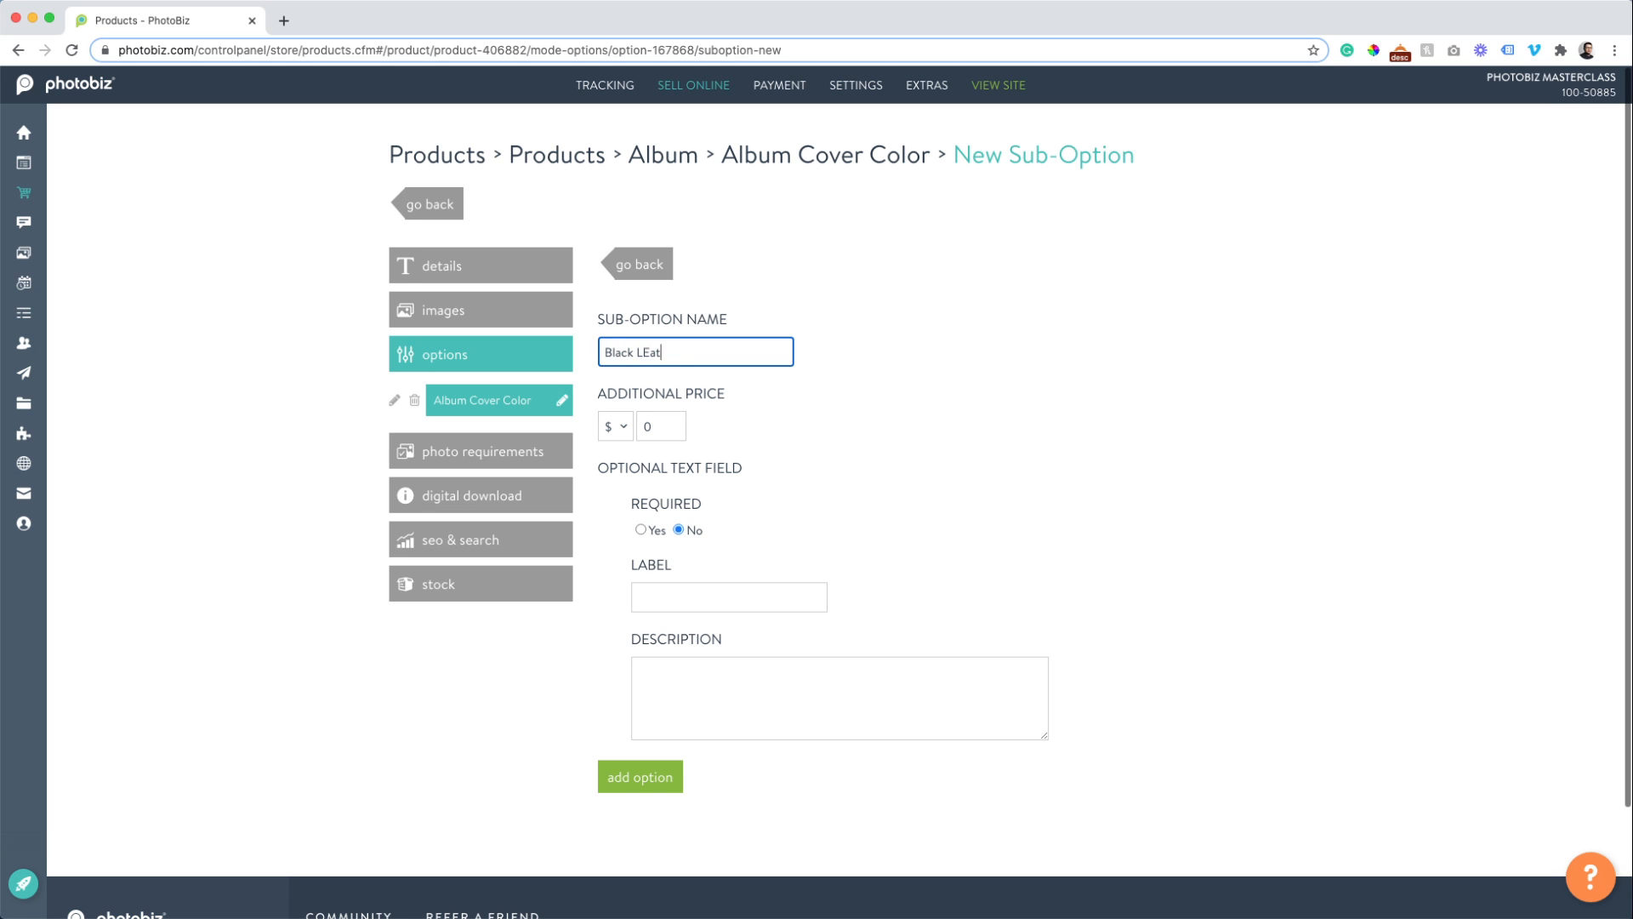
{"action": "key", "text": "BackSpace"}
{"action": "key", "text": "BackSpace"}
{"action": "key", "text": "BackSpace"}
{"action": "key", "text": "BackSpace"}
{"action": "key", "text": "BackSpace"}
{"action": "key", "text": "BackSpace"}
{"action": "type", "text": "eather"}
{"action": "left_click", "coordinate": [638, 795]}
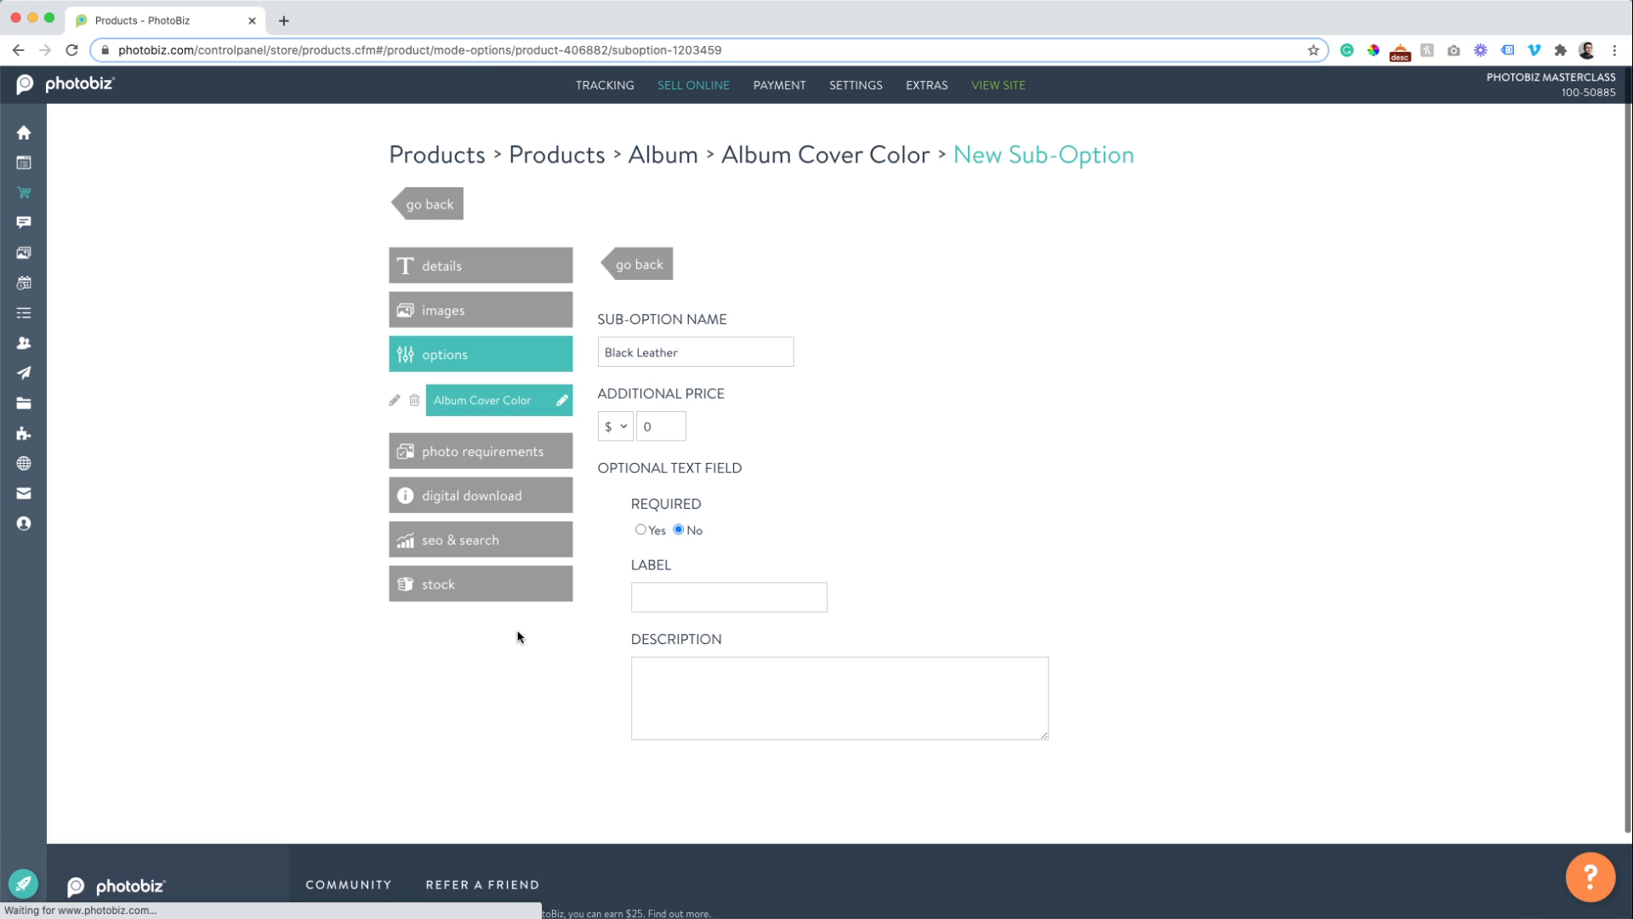
{"action": "left_click", "coordinate": [640, 267]}
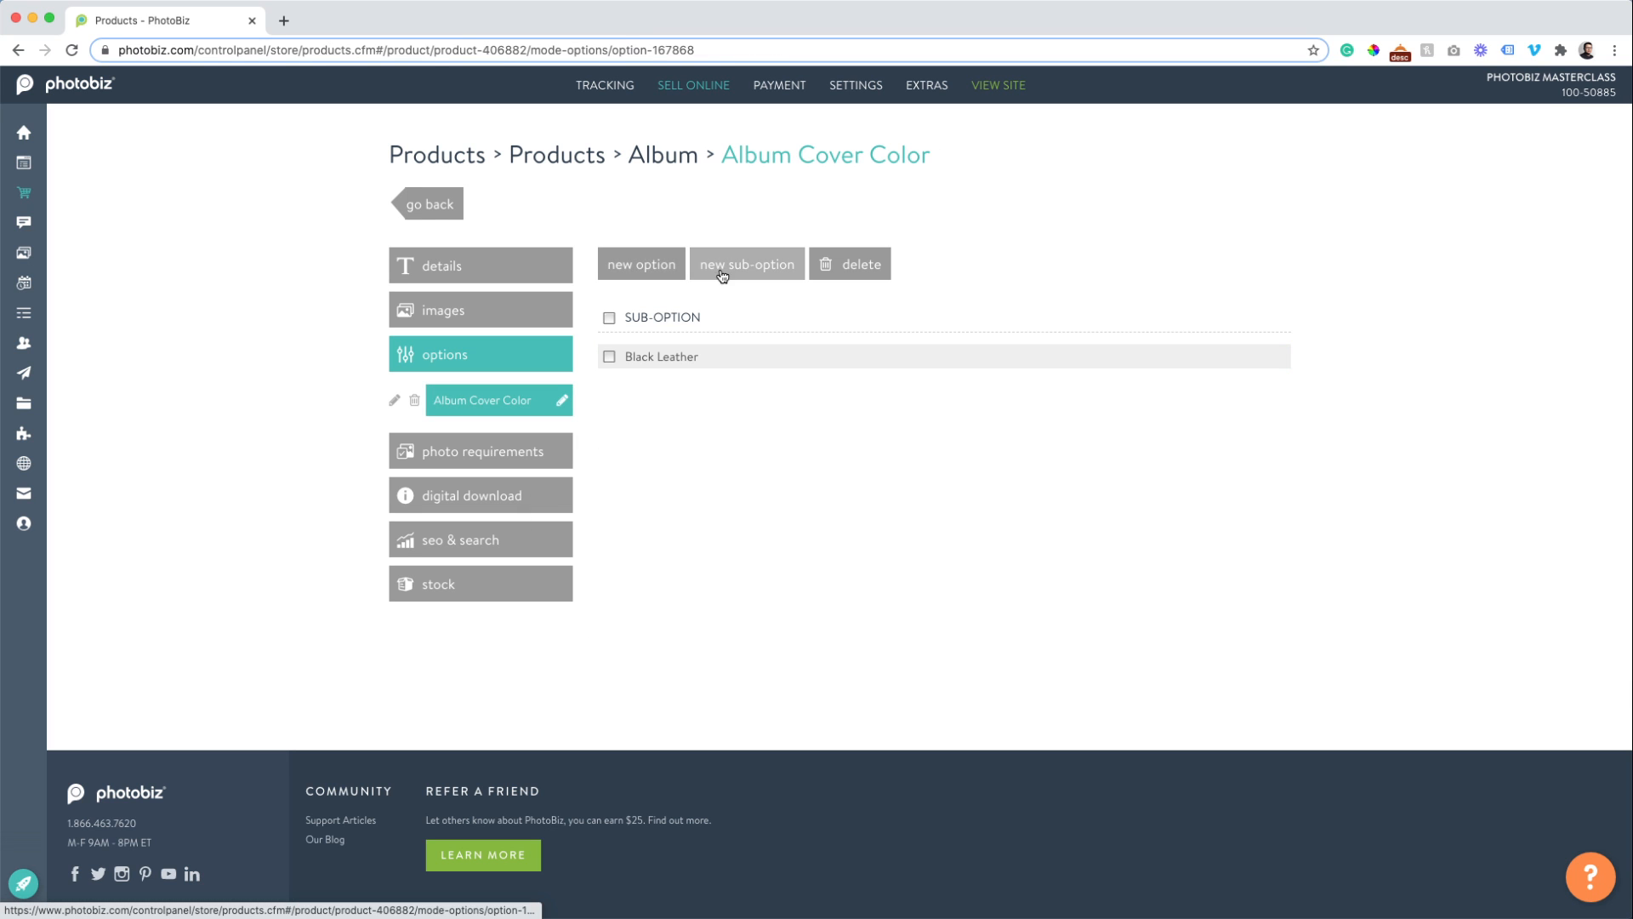
Add a Red Leather choice with an additional price of 25.00.
{"action": "left_click", "coordinate": [735, 263]}
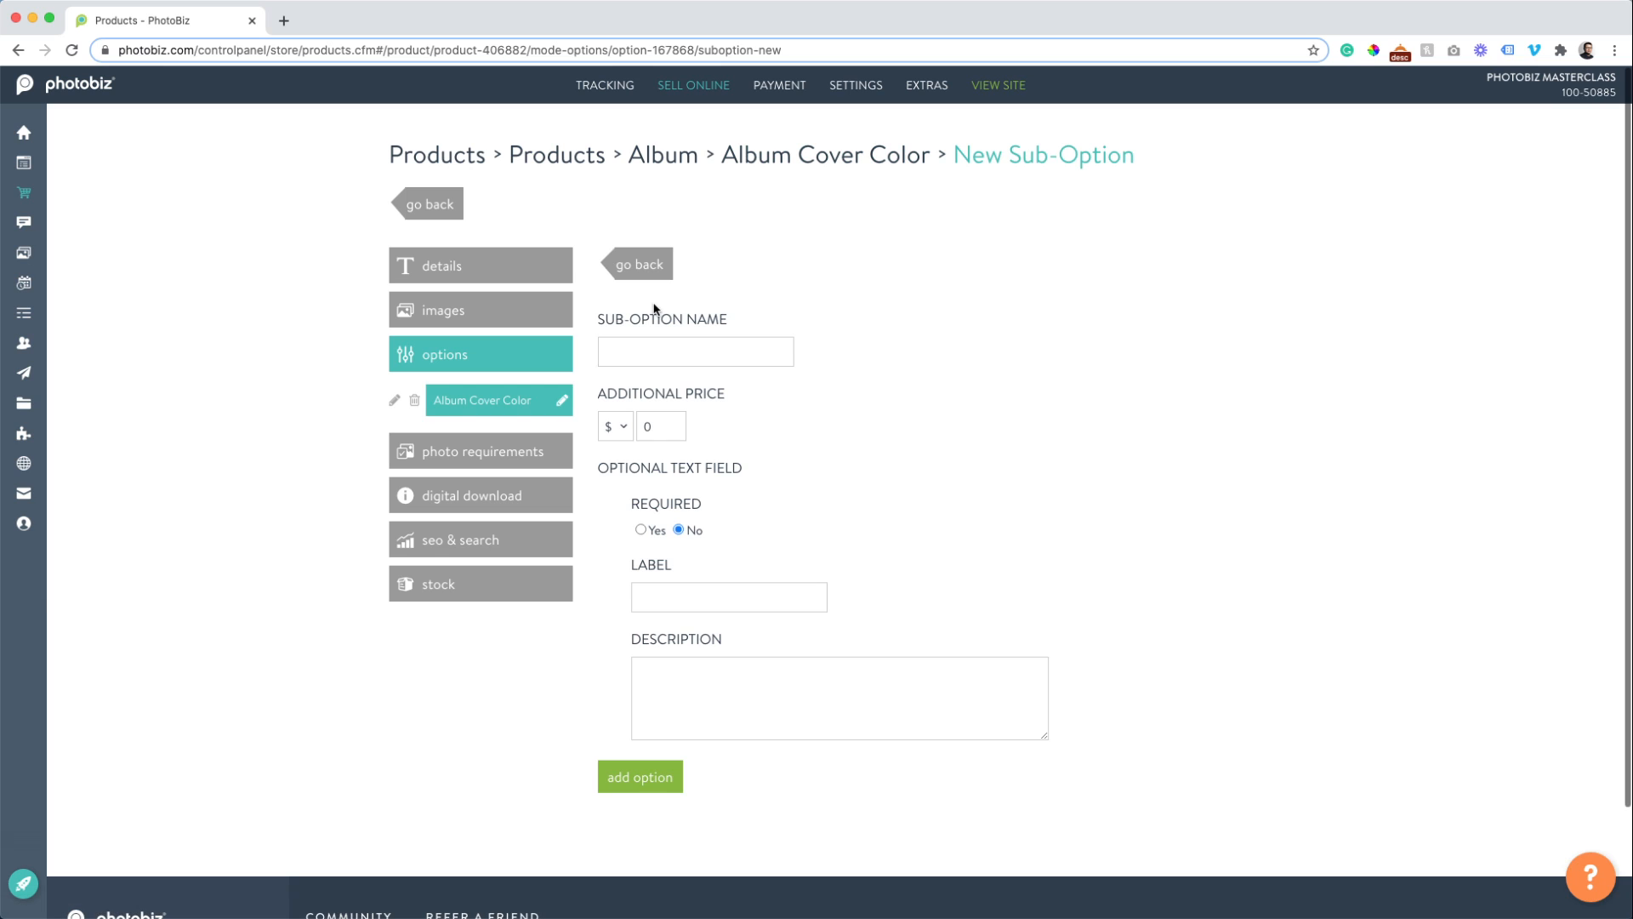
{"action": "left_click", "coordinate": [632, 364]}
{"action": "type", "text": "Red Leather"}
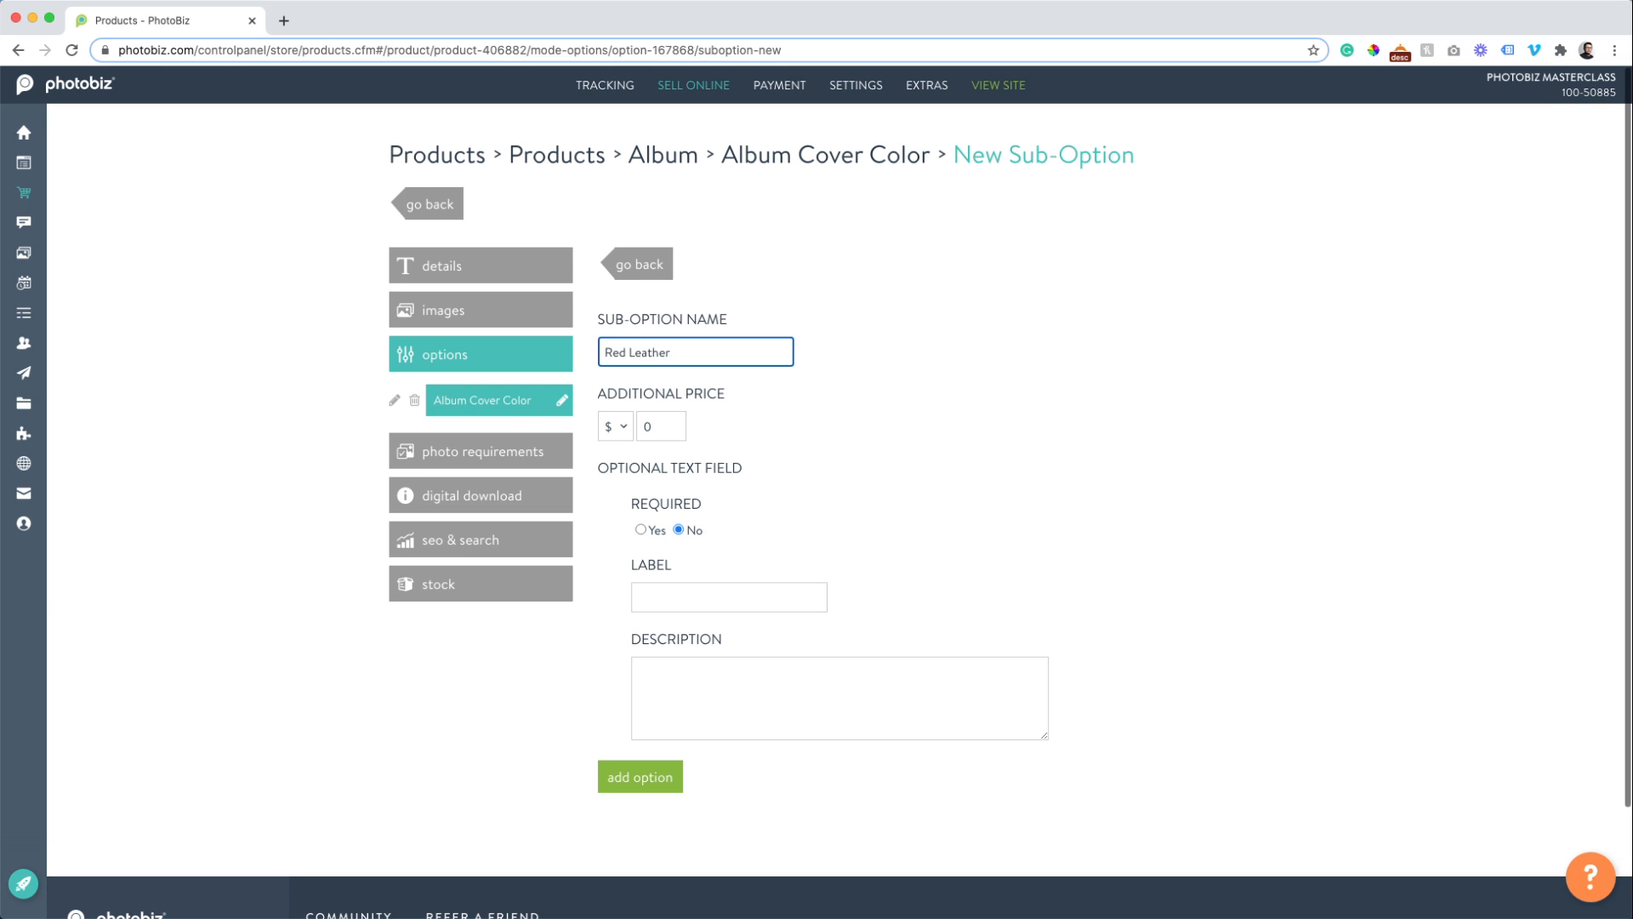
{"action": "key", "text": "Tab"}
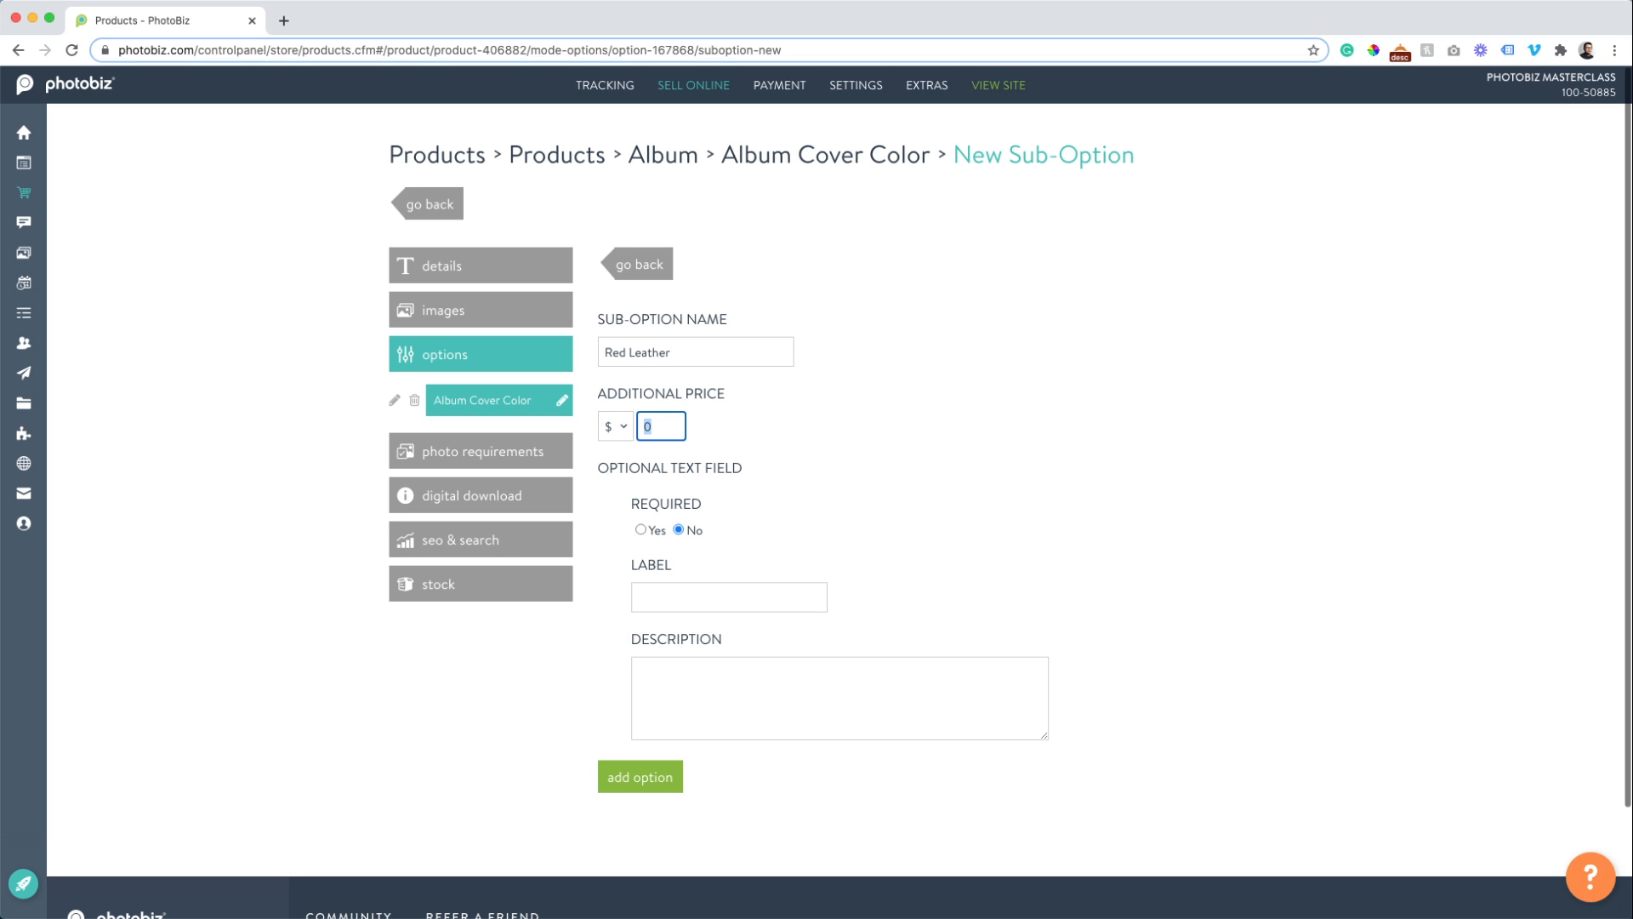
{"action": "type", "text": "25.00"}
{"action": "left_click", "coordinate": [639, 779]}
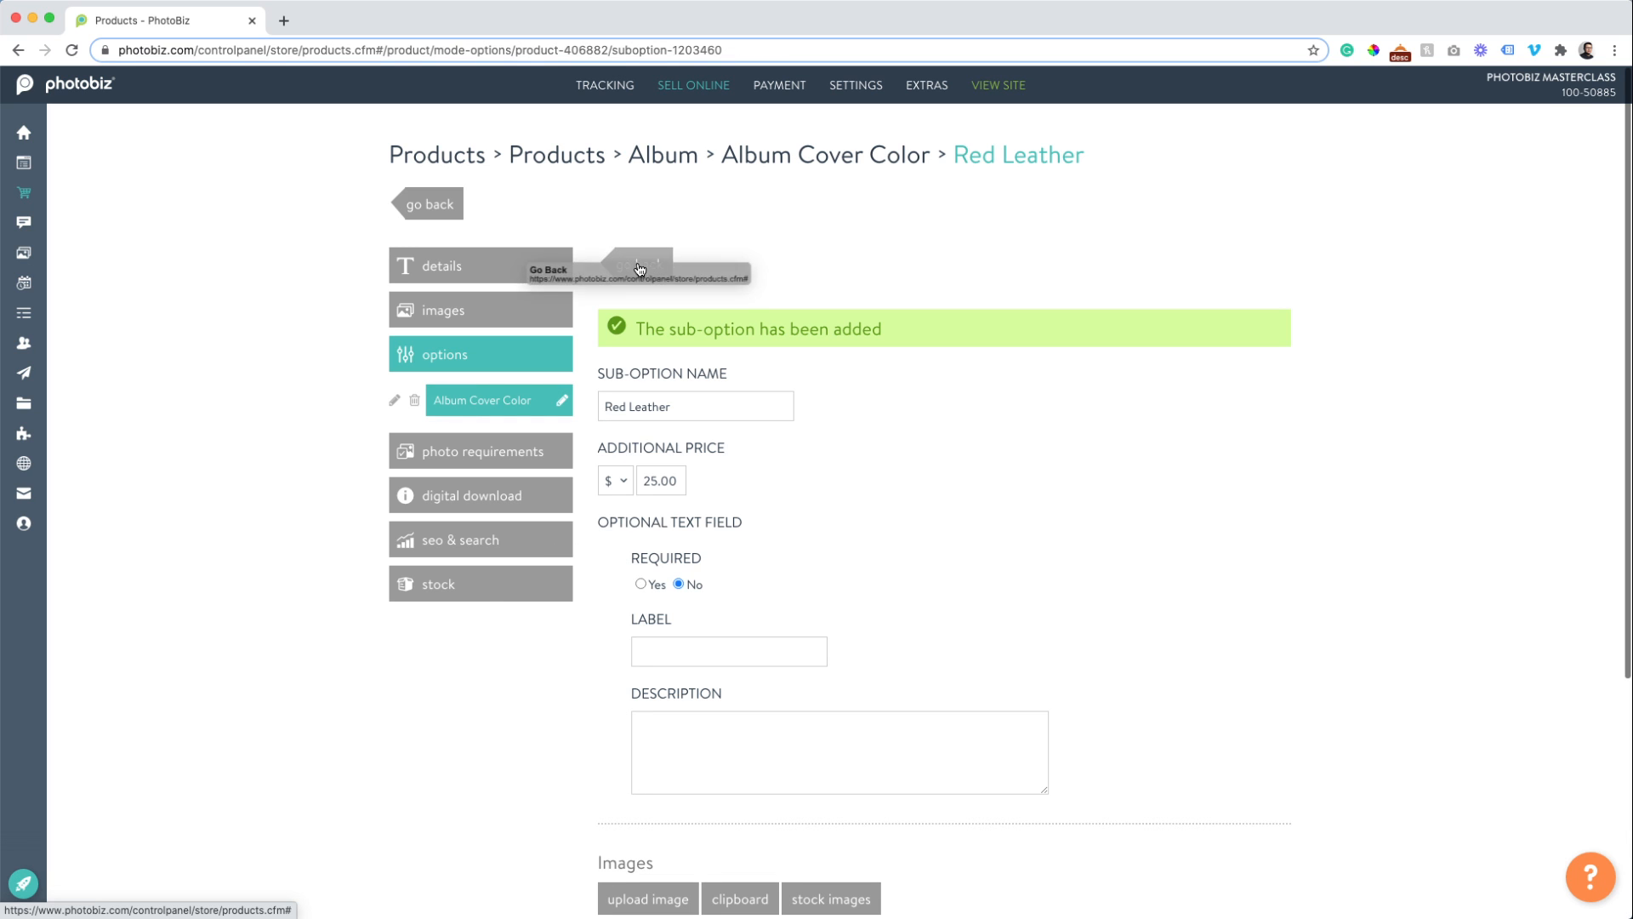
{"action": "left_click", "coordinate": [628, 257]}
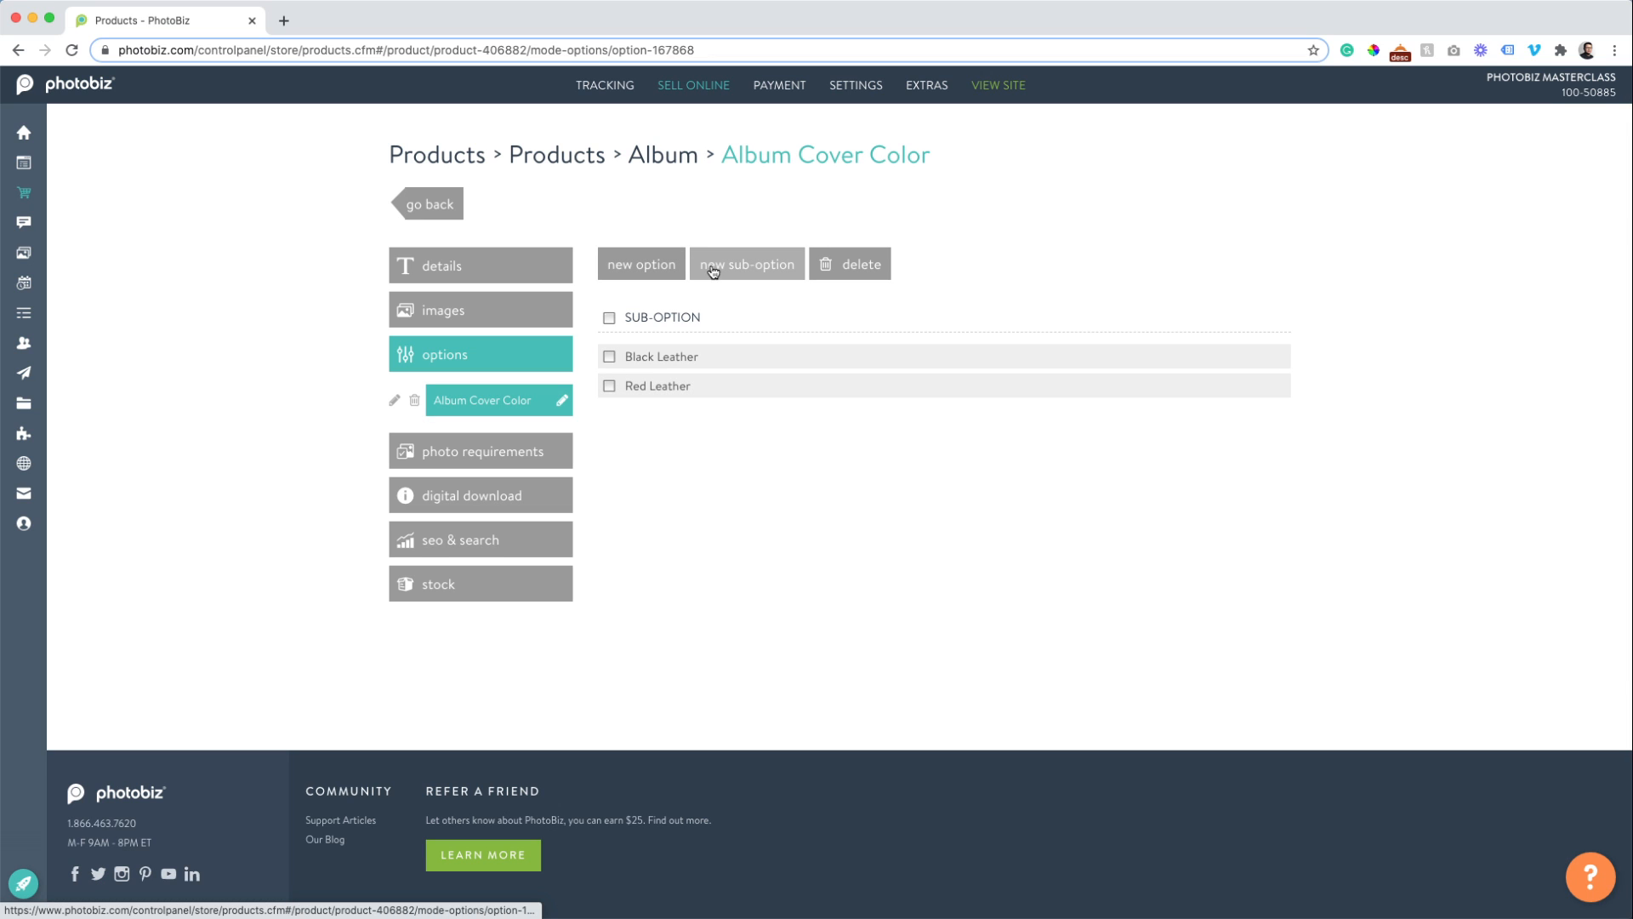
Add a Blue Leather choice, then create a new untitled album option.
{"action": "left_click", "coordinate": [719, 265]}
{"action": "left_click", "coordinate": [634, 353]}
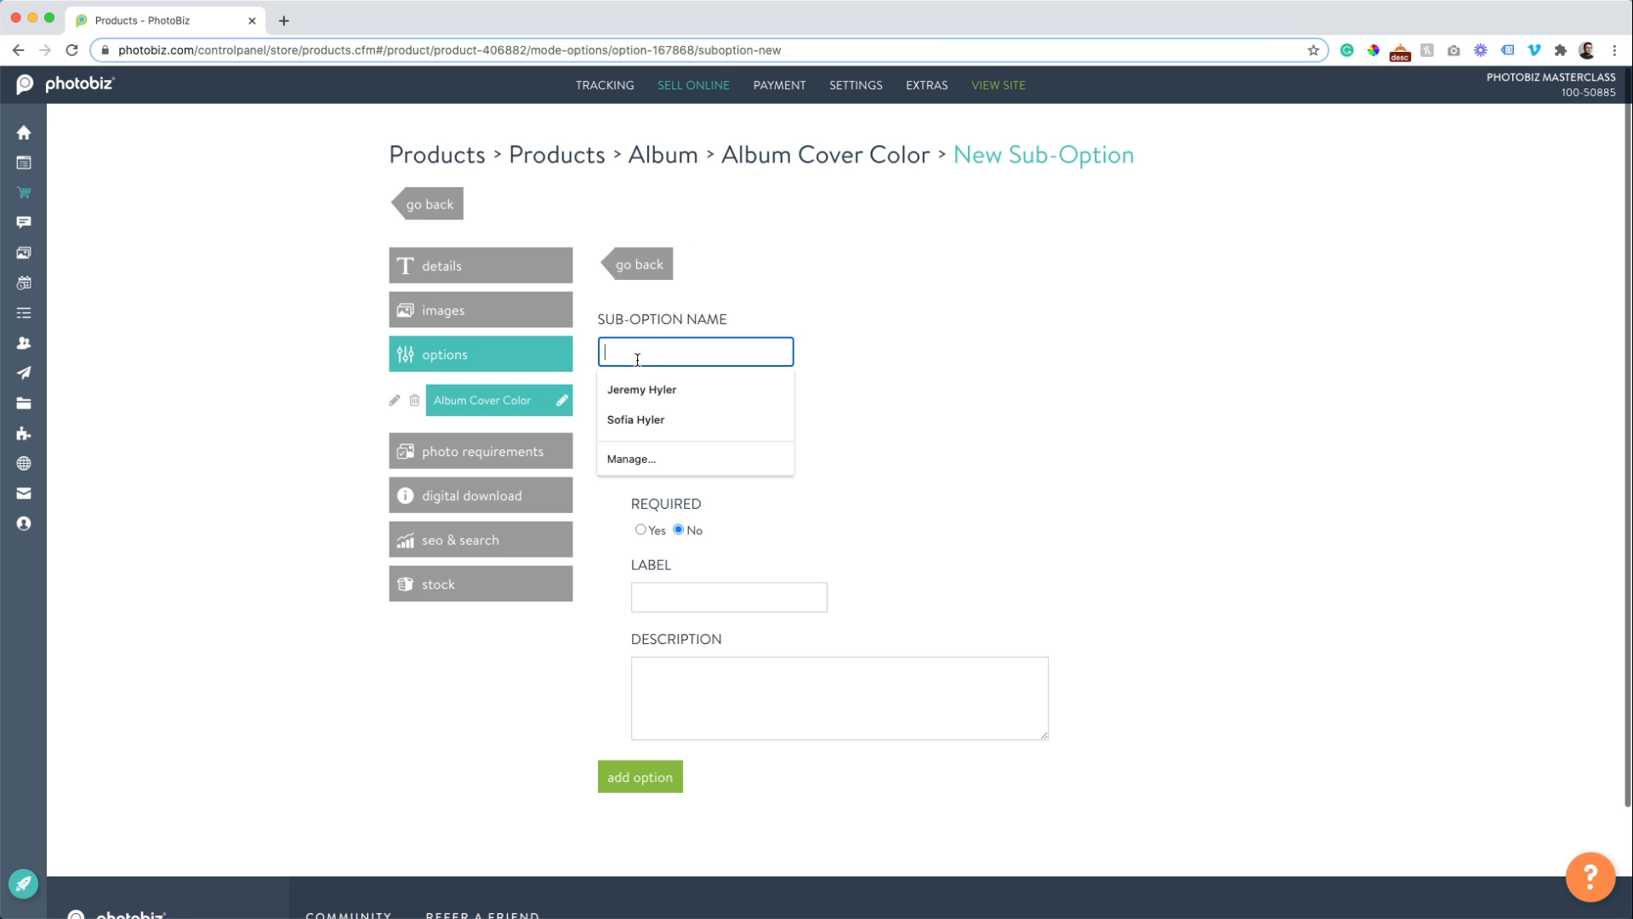
{"action": "type", "text": "Blue Leather"}
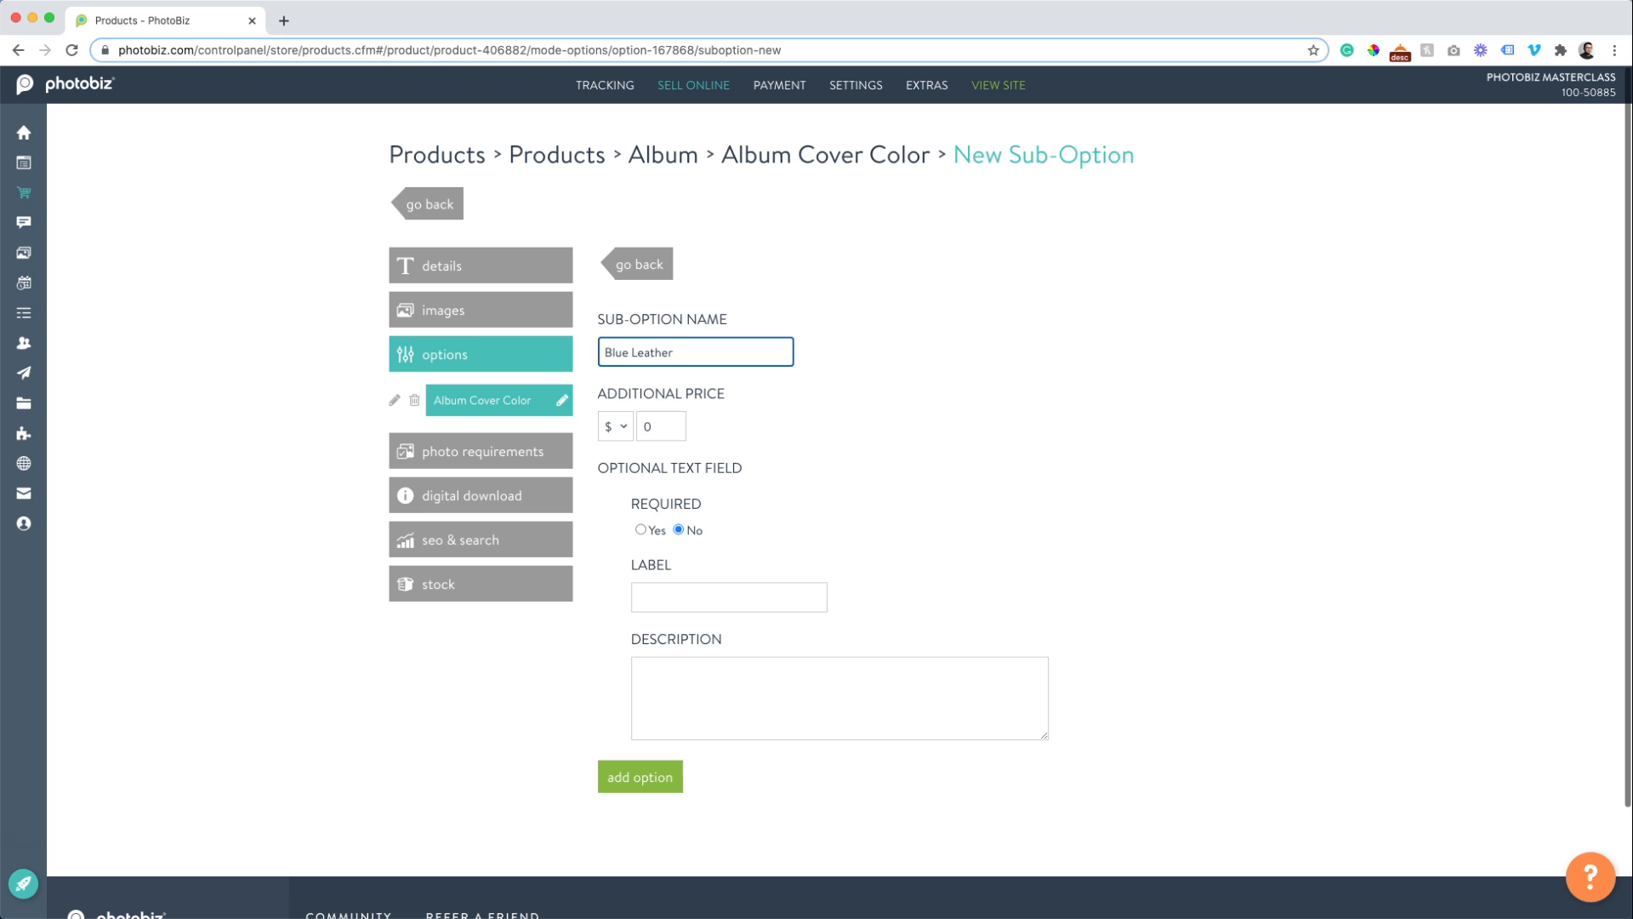
{"action": "left_click", "coordinate": [667, 777]}
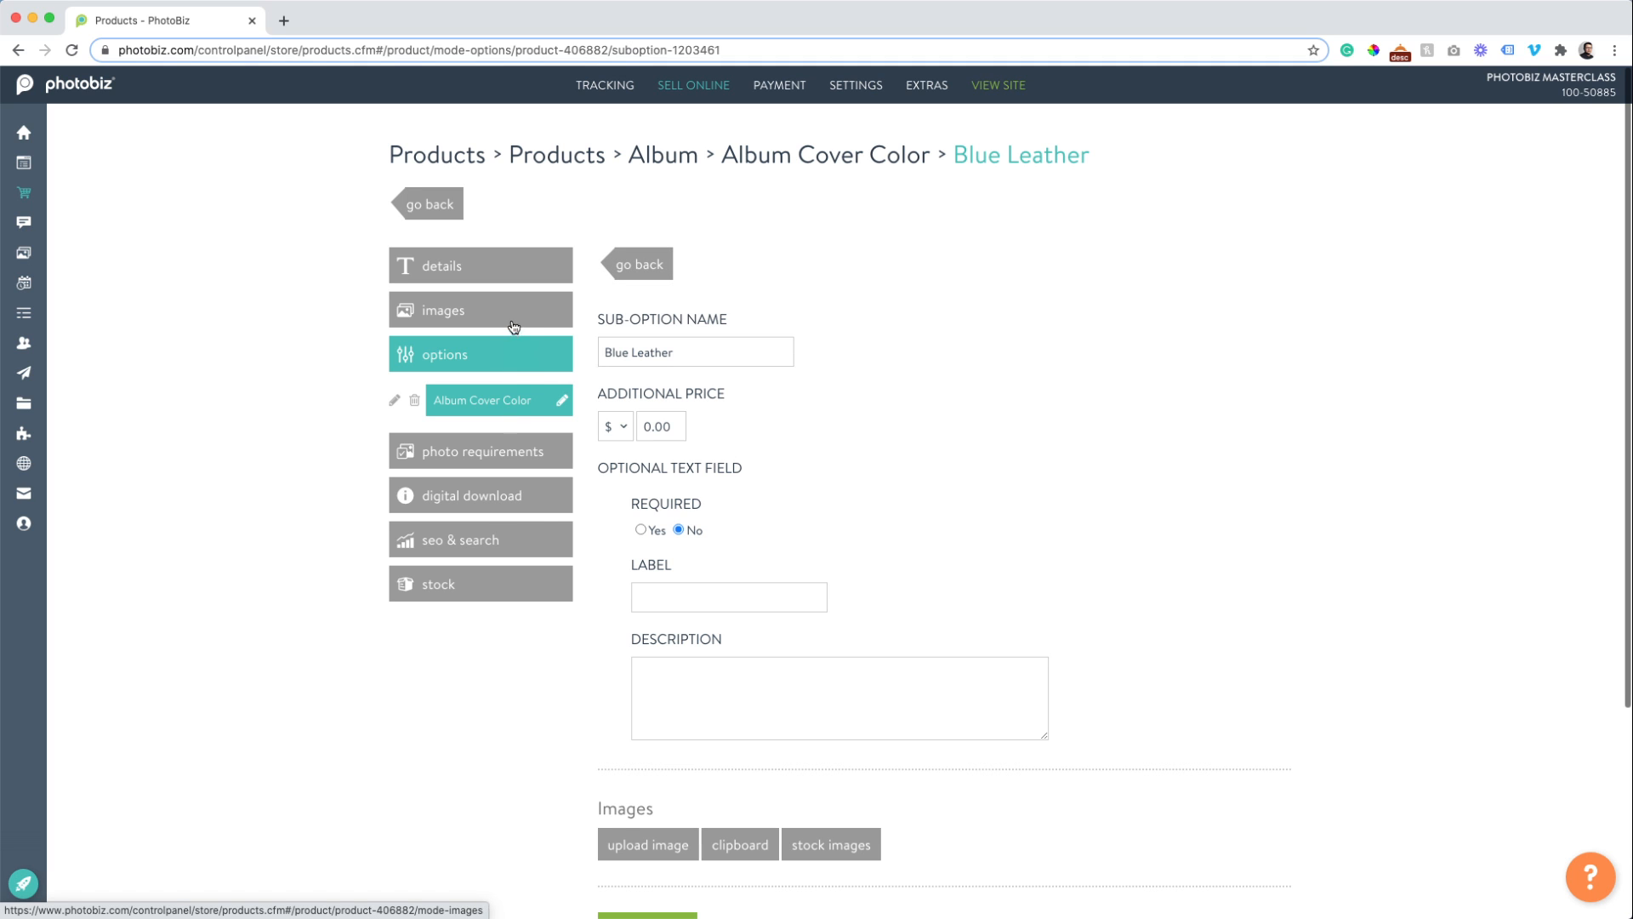
{"action": "left_click", "coordinate": [504, 351]}
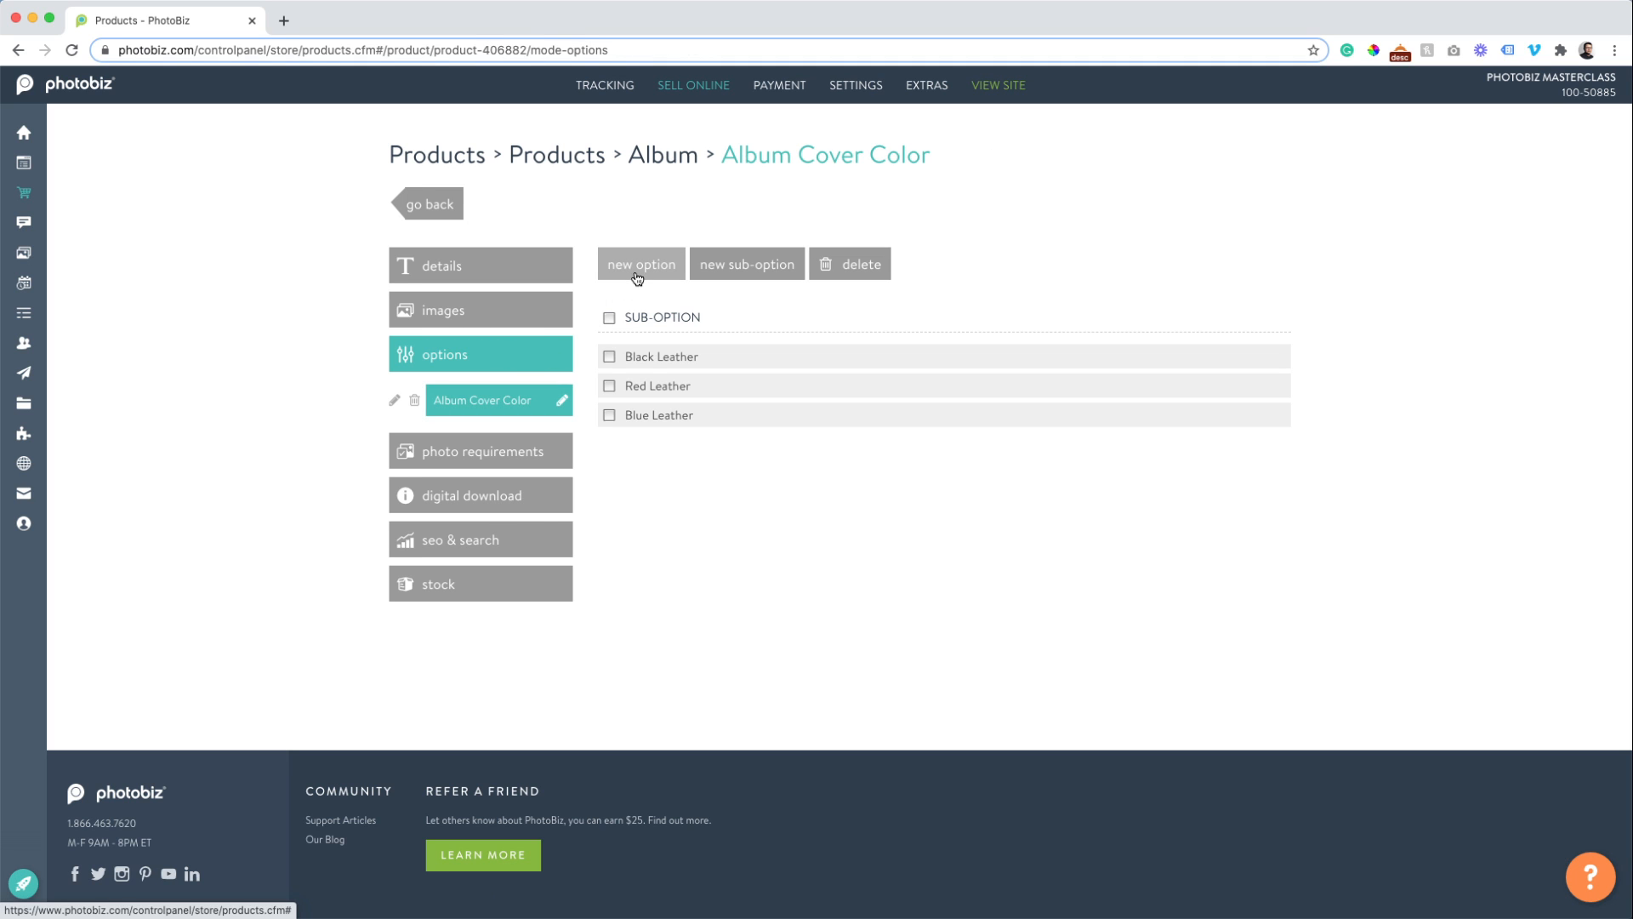
{"action": "left_click", "coordinate": [637, 272]}
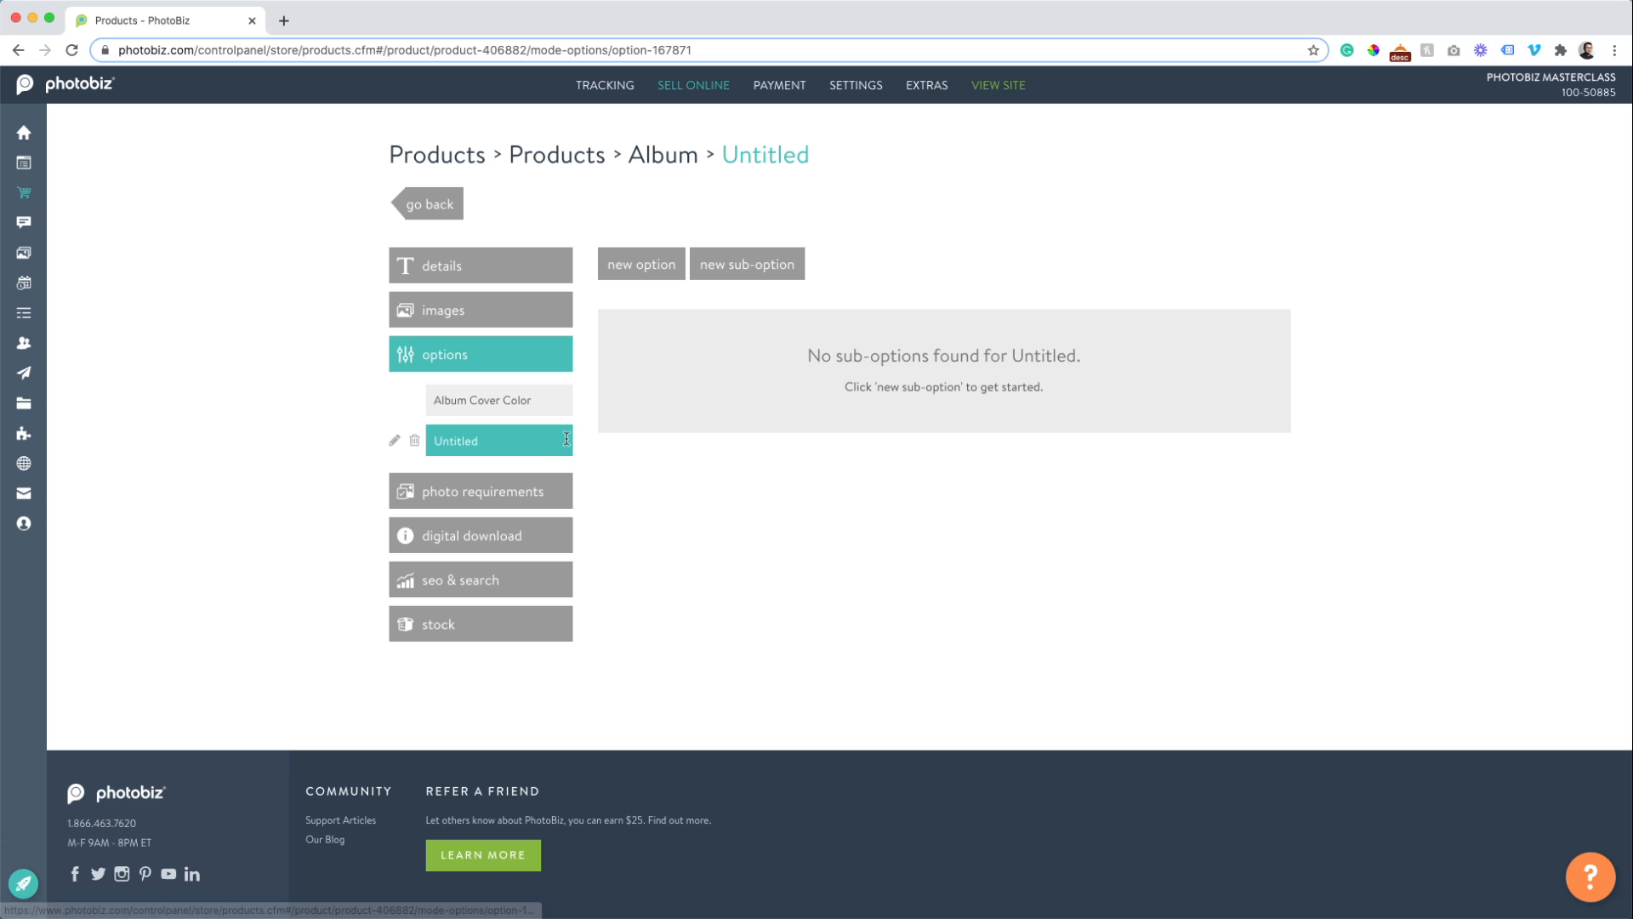
Rename the new option to Personalized Message and delete an extra untitled option.
{"action": "left_click", "coordinate": [566, 439]}
{"action": "key", "text": "BackSpace"}
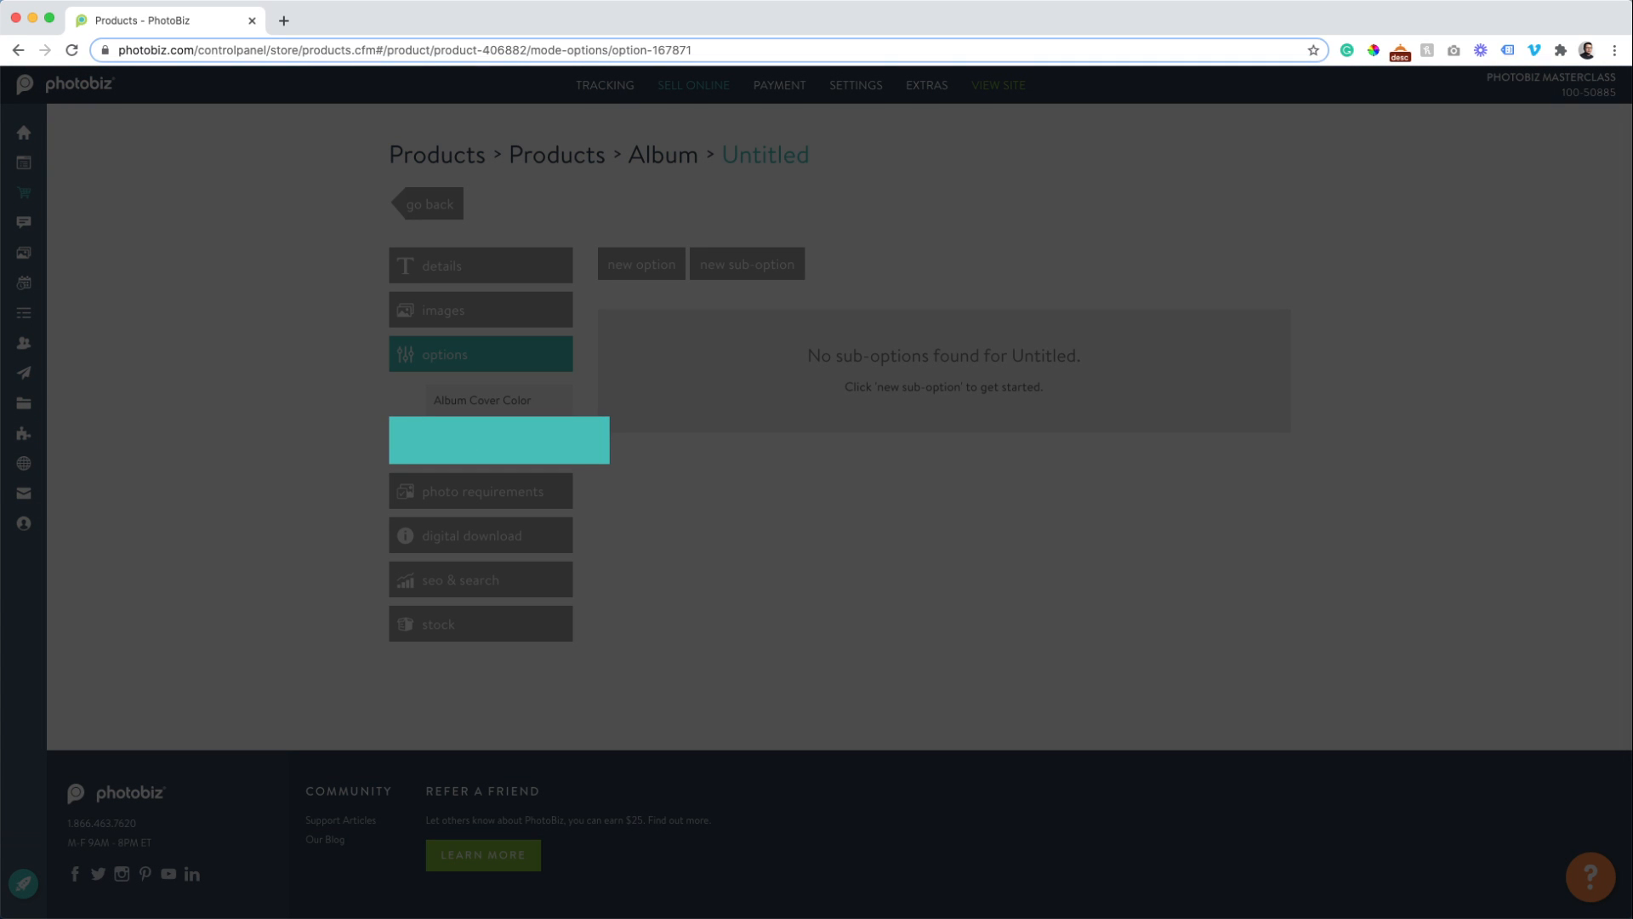
{"action": "type", "text": "Personalized Message"}
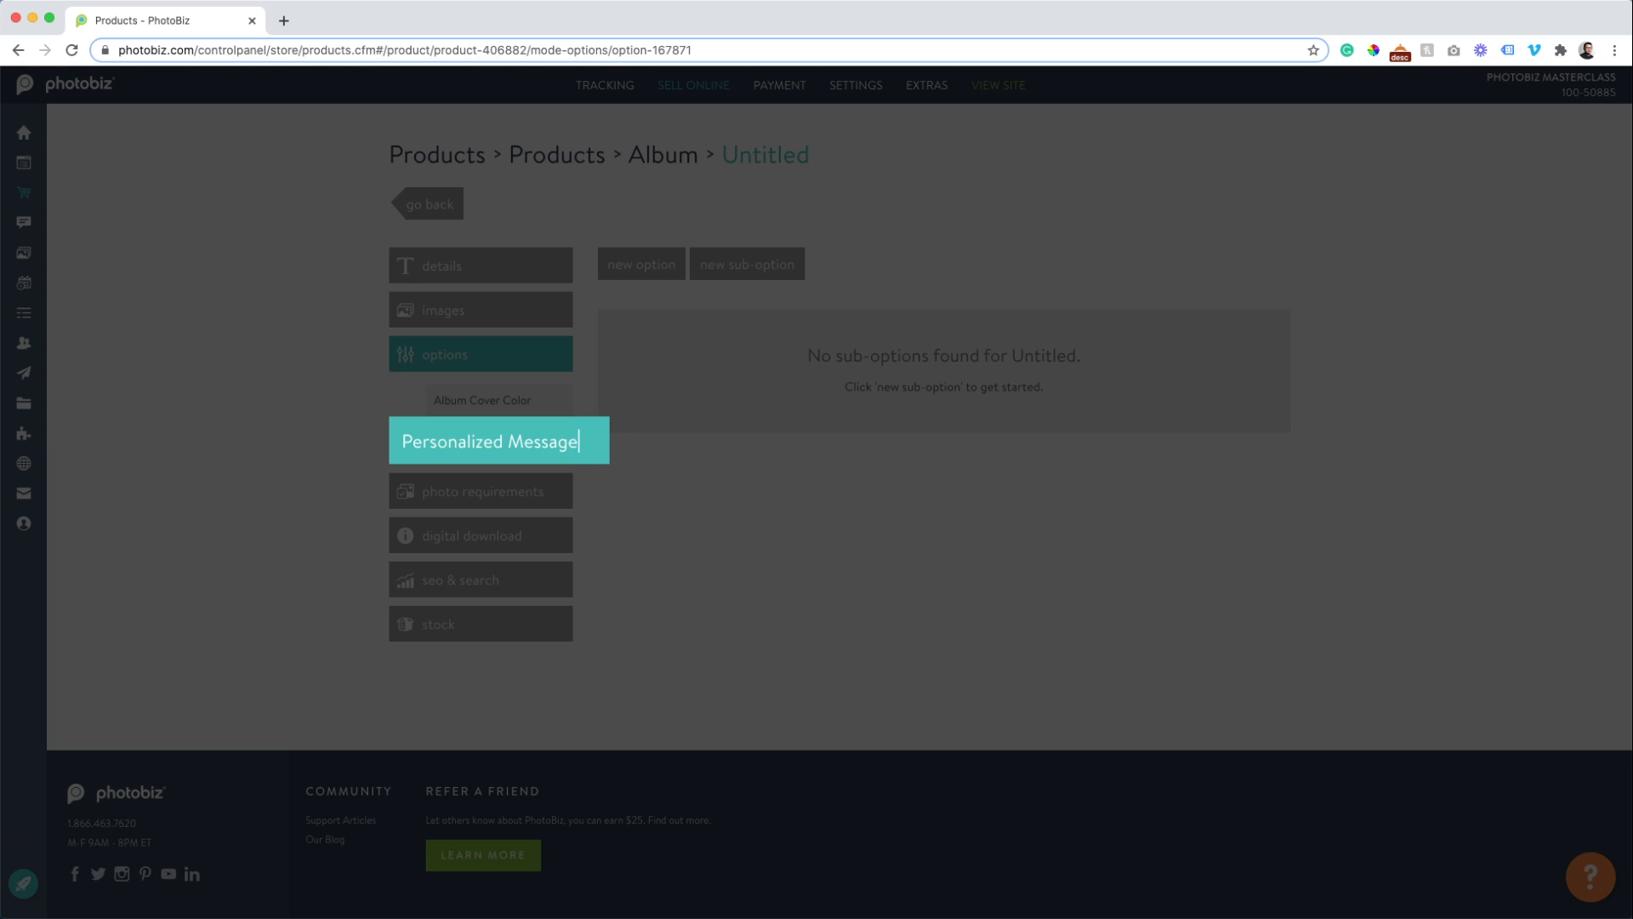
{"action": "key", "text": "Return"}
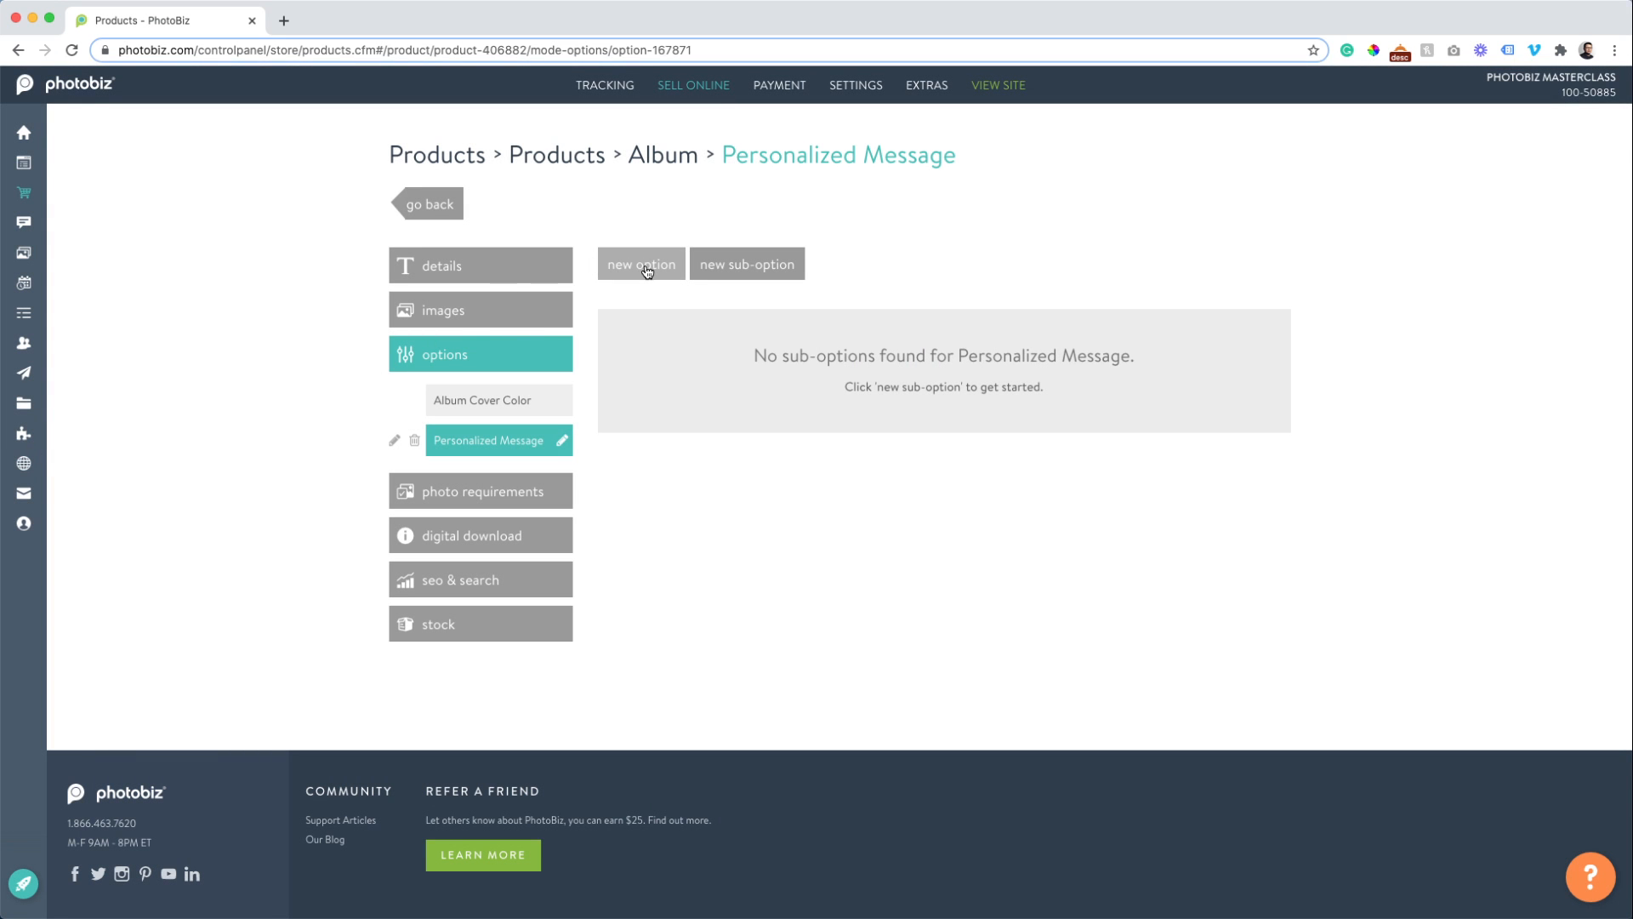
{"action": "left_click", "coordinate": [645, 266]}
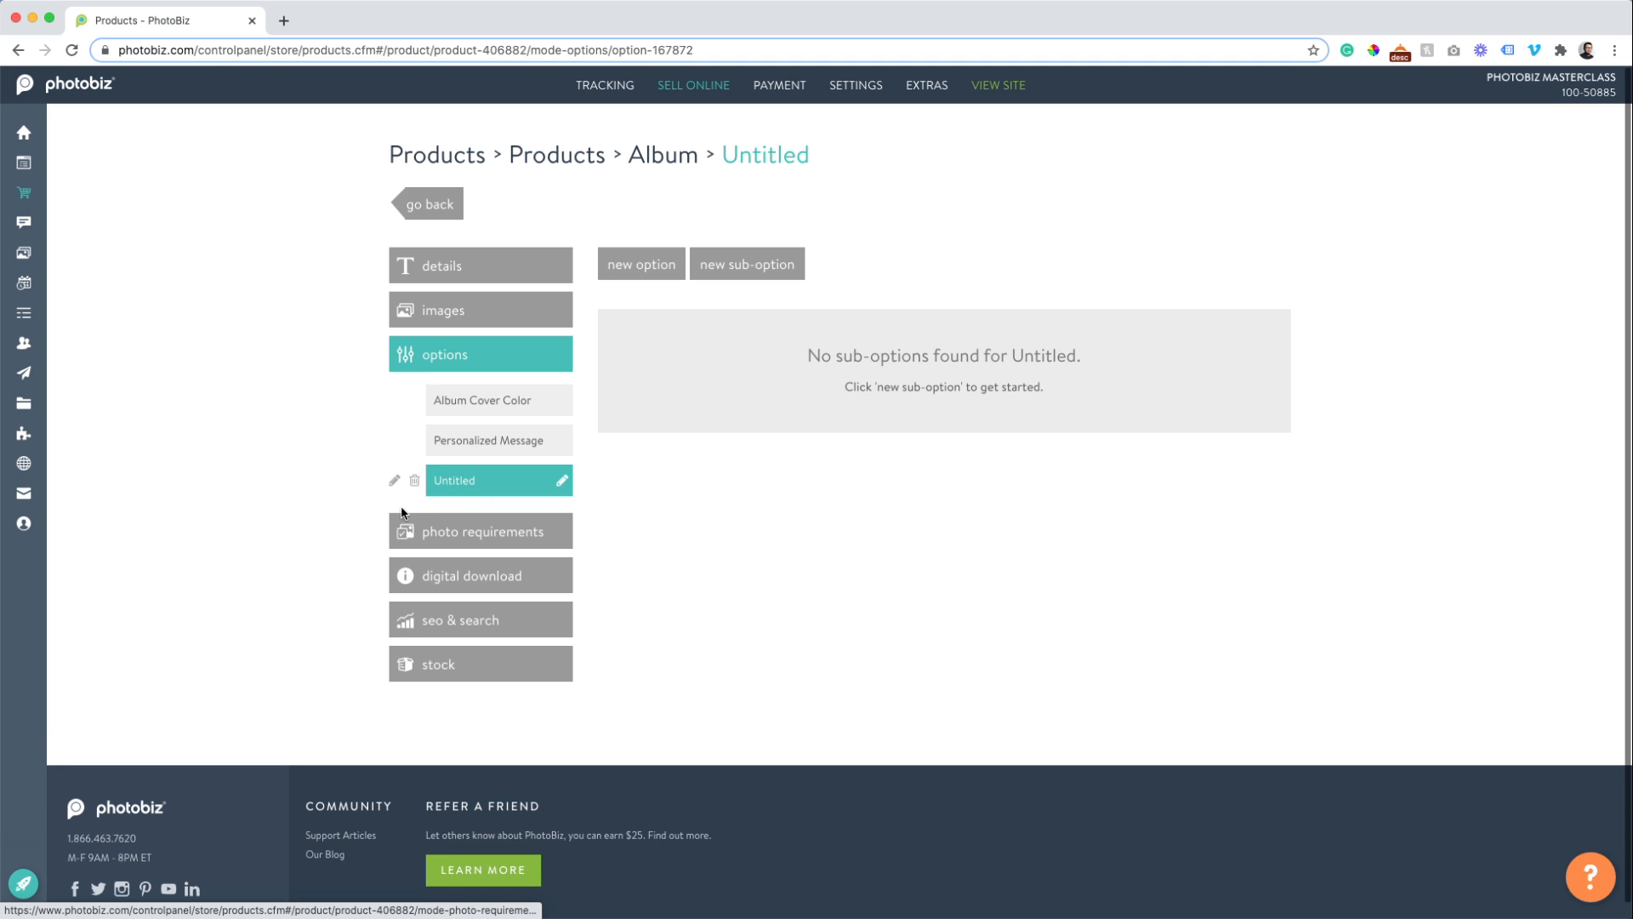
{"action": "left_click", "coordinate": [414, 482]}
{"action": "left_click", "coordinate": [731, 298]}
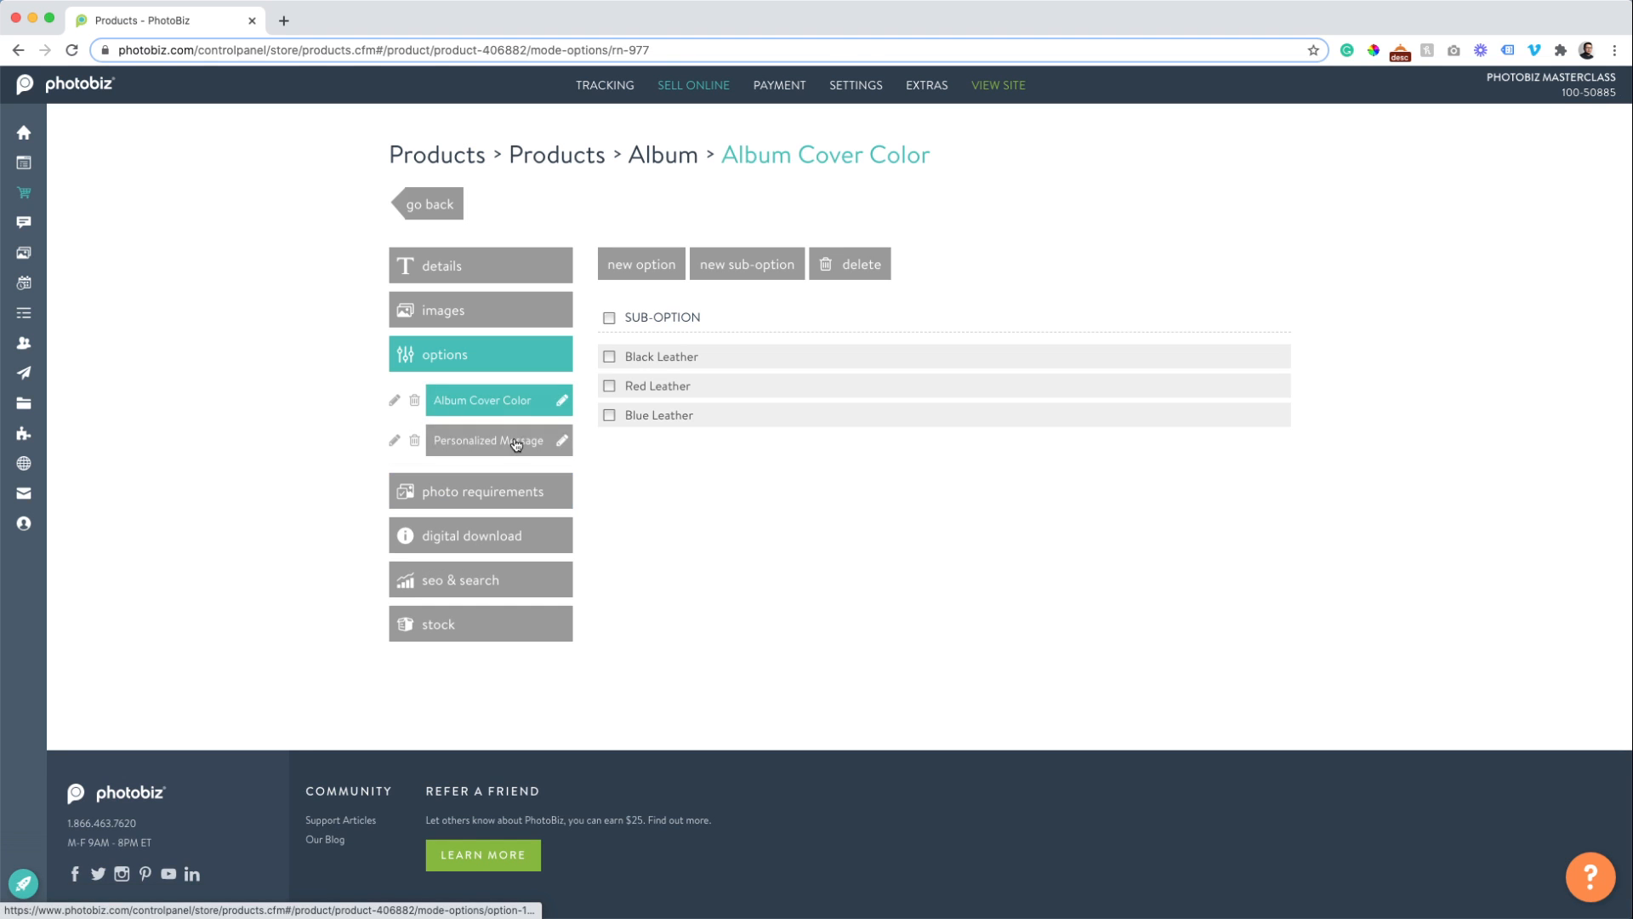
{"action": "left_click", "coordinate": [510, 439]}
Add a free 'No Thank You' choice to Personalized Message.
{"action": "left_click", "coordinate": [746, 263]}
{"action": "left_click", "coordinate": [665, 352]}
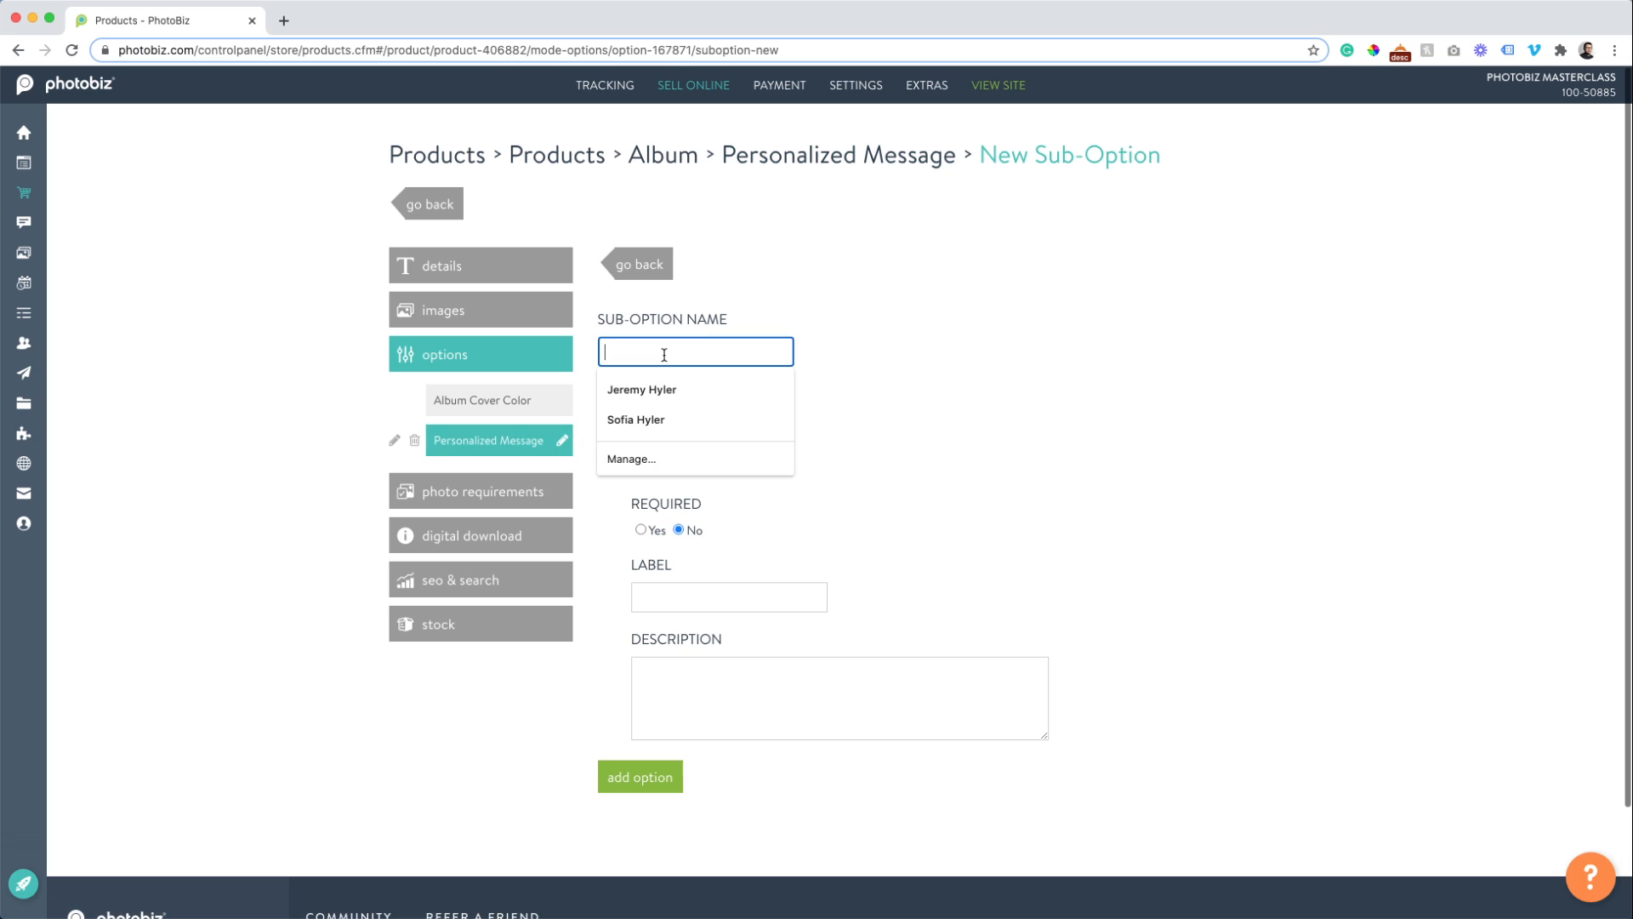
{"action": "type", "text": "No Thank"}
{"action": "key", "text": "BackSpace"}
{"action": "key", "text": "BackSpace"}
{"action": "key", "text": "BackSpace"}
{"action": "key", "text": "BackSpace"}
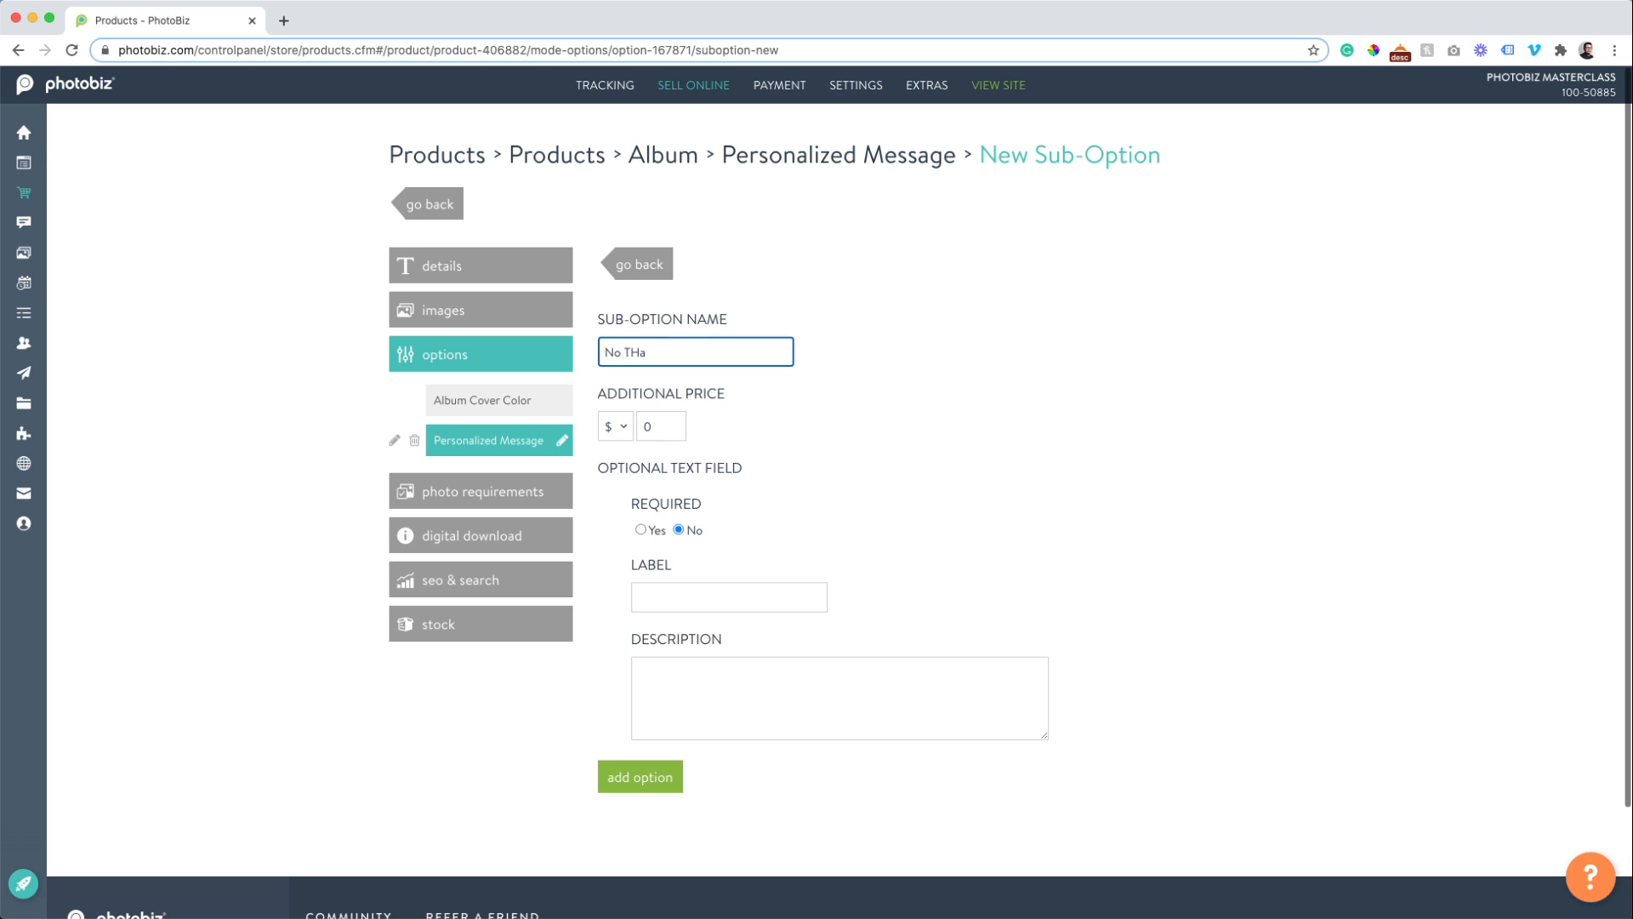
{"action": "type", "text": "hank you"}
{"action": "key", "text": "BackSpace"}
{"action": "key", "text": "BackSpace"}
{"action": "key", "text": "BackSpace"}
{"action": "type", "text": "You"}
{"action": "left_click", "coordinate": [630, 784]}
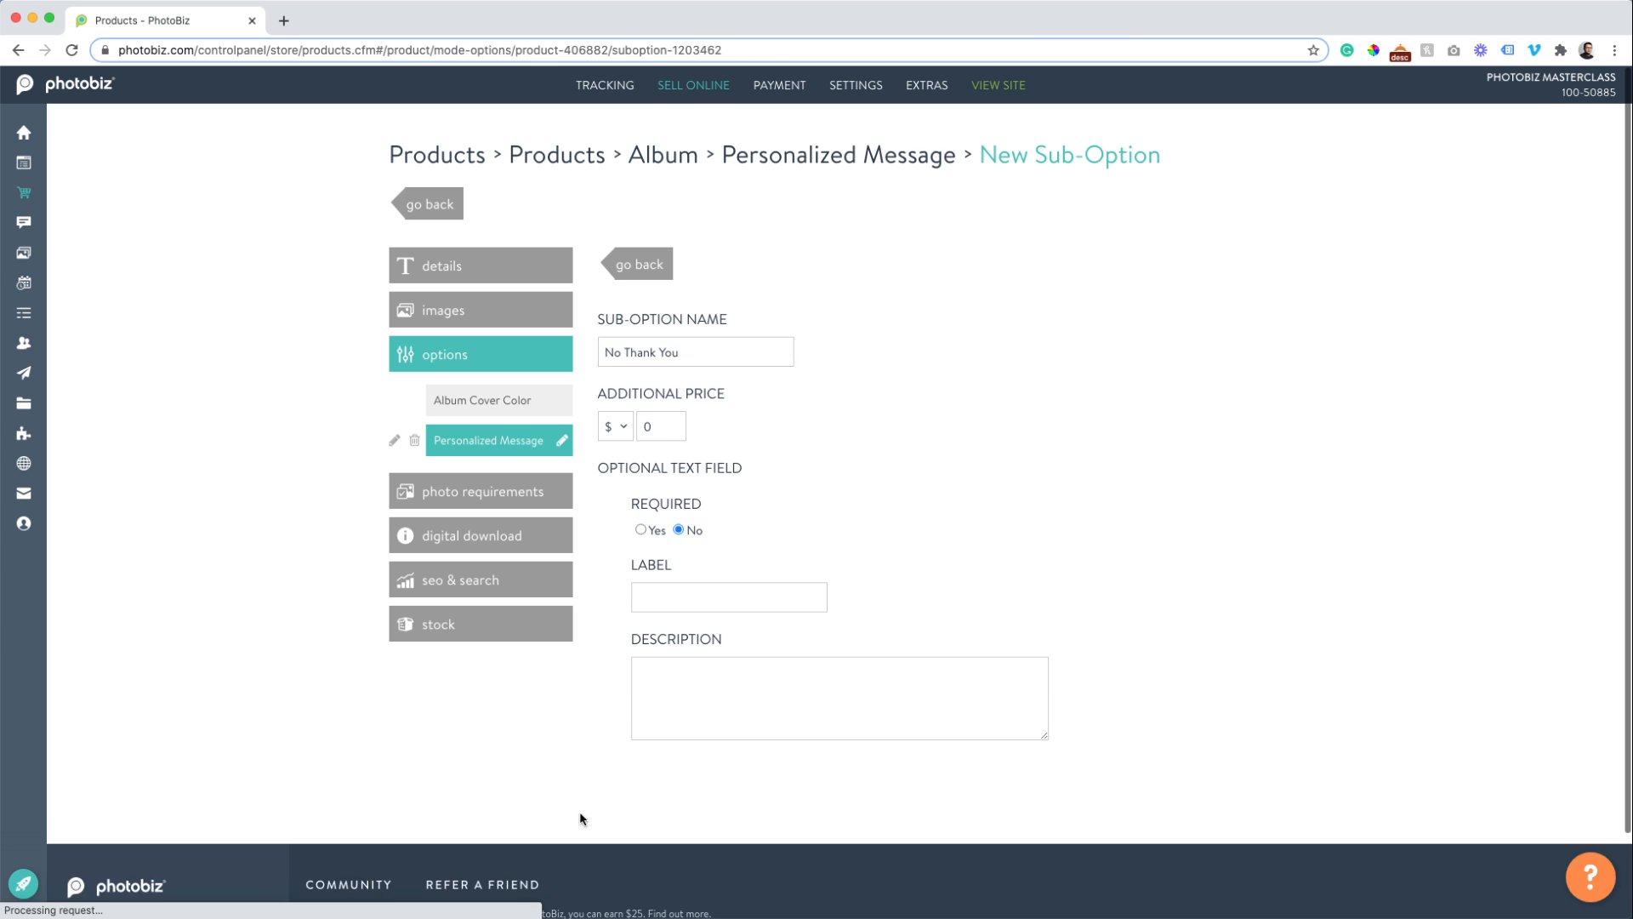
{"action": "left_click", "coordinate": [530, 449]}
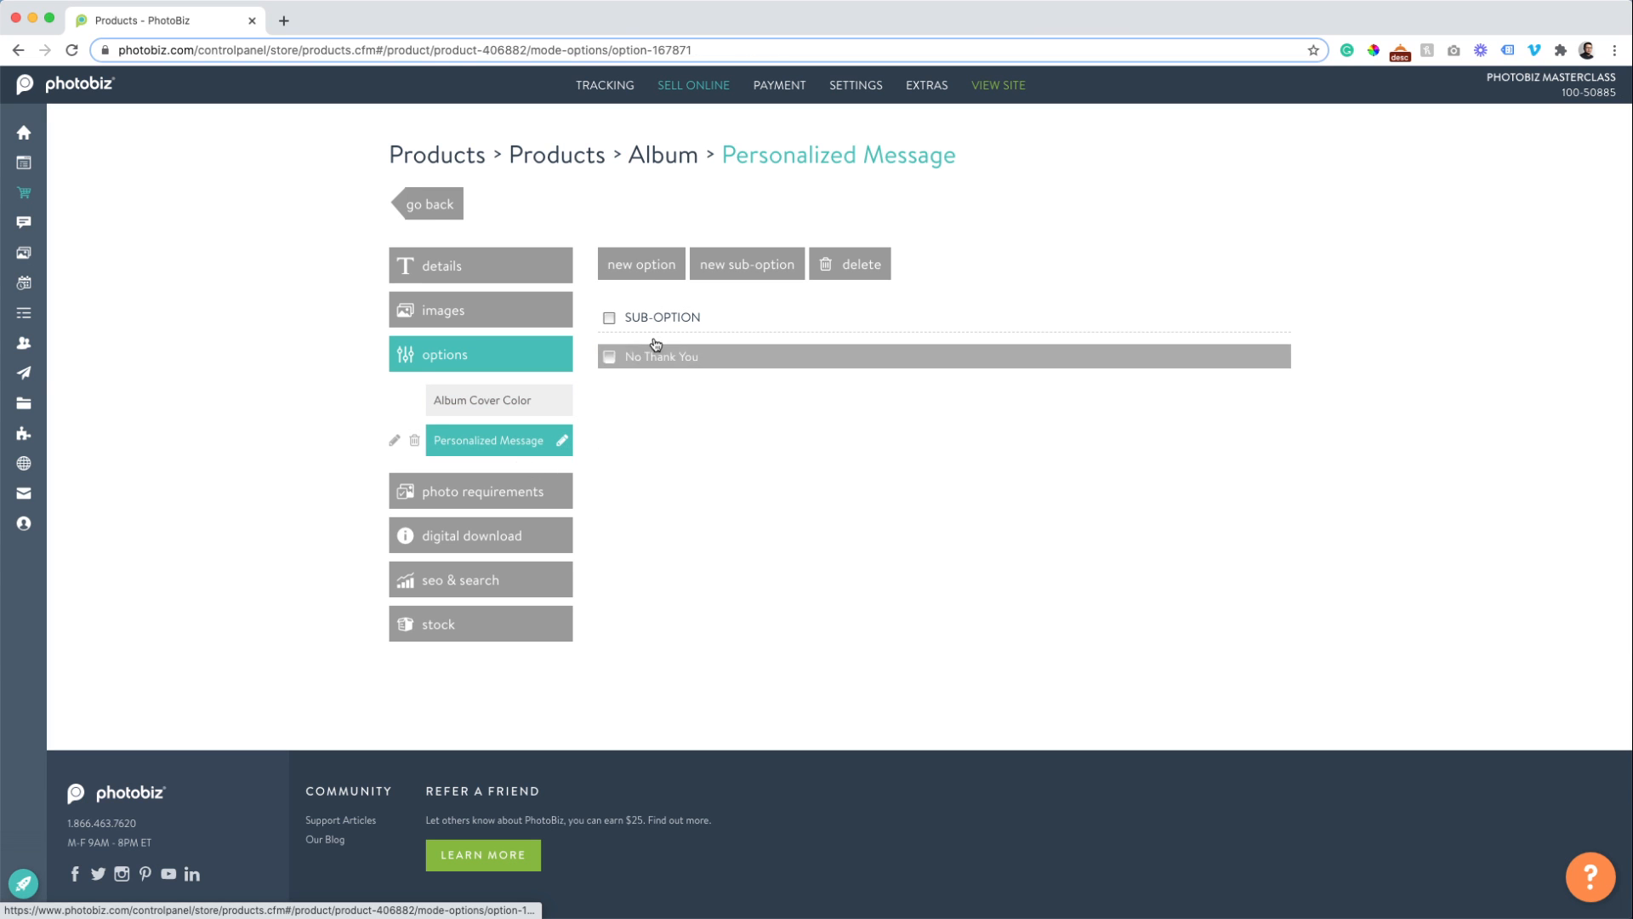
Add a 'Yes' choice at +$10 with a Message field prompting 'Please type your message here'.
{"action": "left_click", "coordinate": [729, 279]}
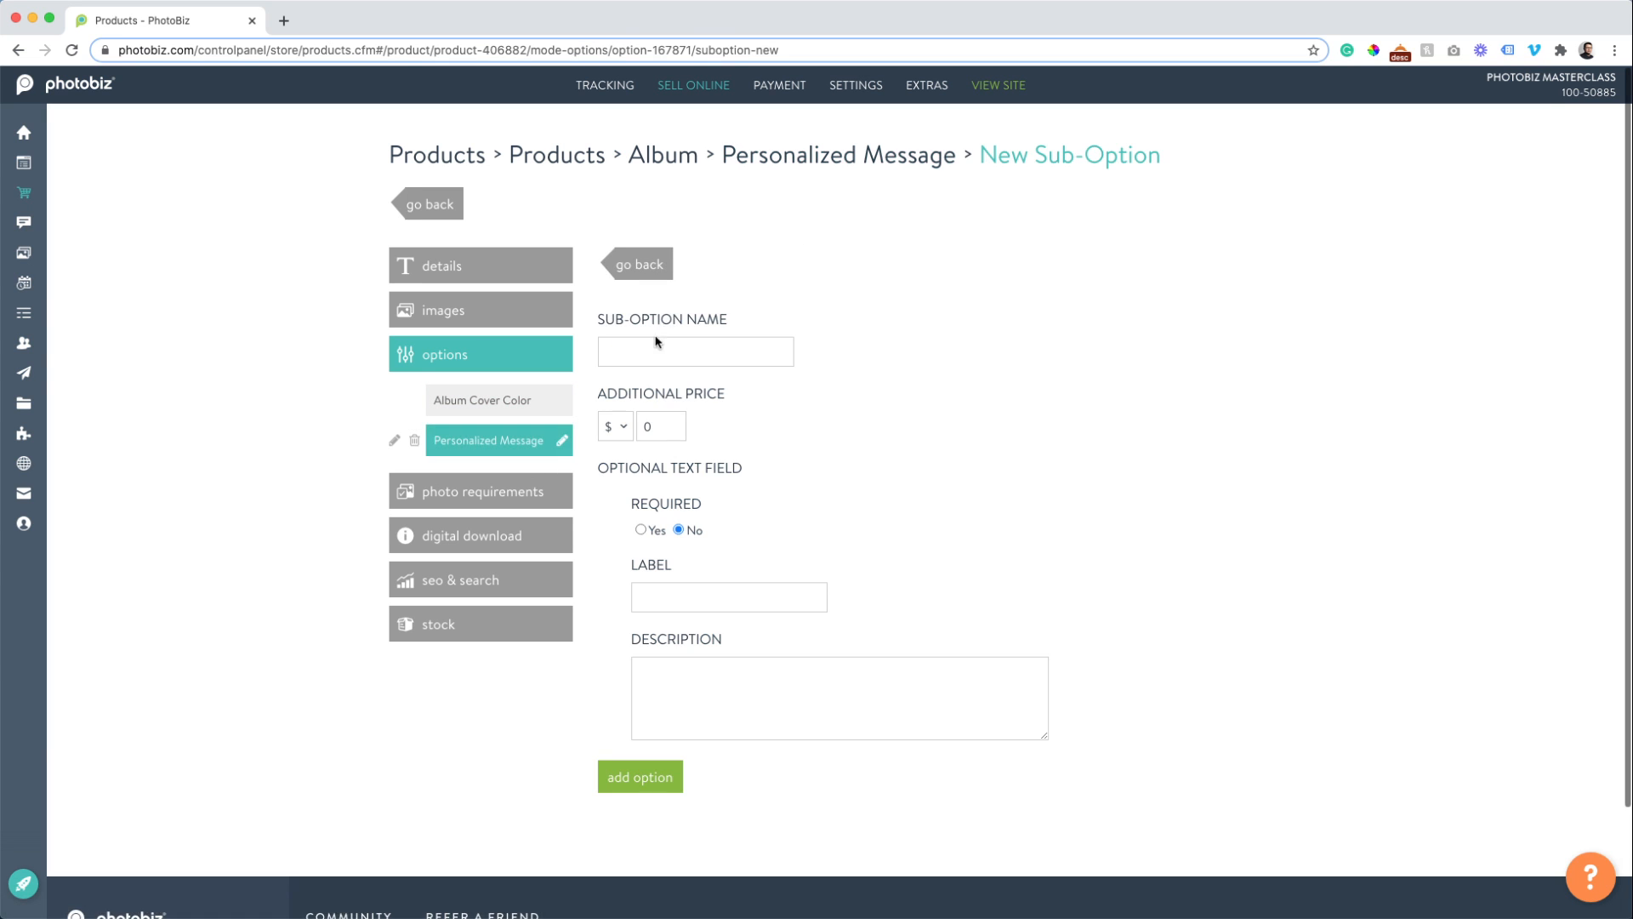
{"action": "left_click", "coordinate": [655, 342]}
{"action": "type", "text": "Yes"}
{"action": "key", "text": "Tab"}
{"action": "type", "text": "10"}
{"action": "key", "text": "Tab"}
{"action": "key", "text": "Tab"}
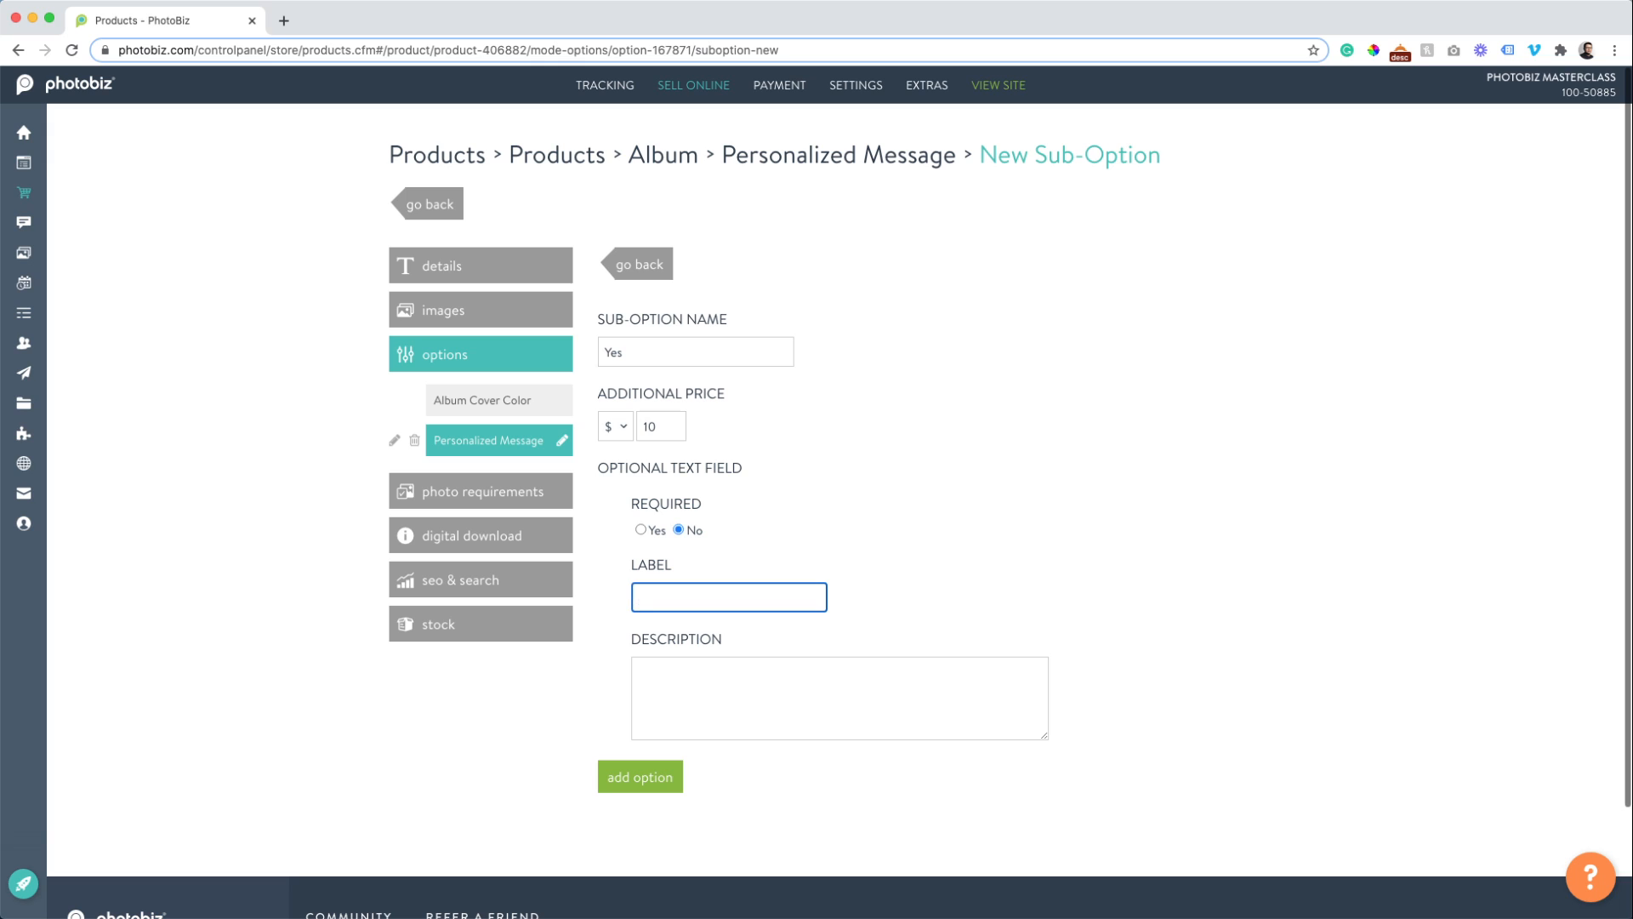
{"action": "type", "text": "Message"}
{"action": "key", "text": "Tab"}
{"action": "type", "text": "Please type your messa"}
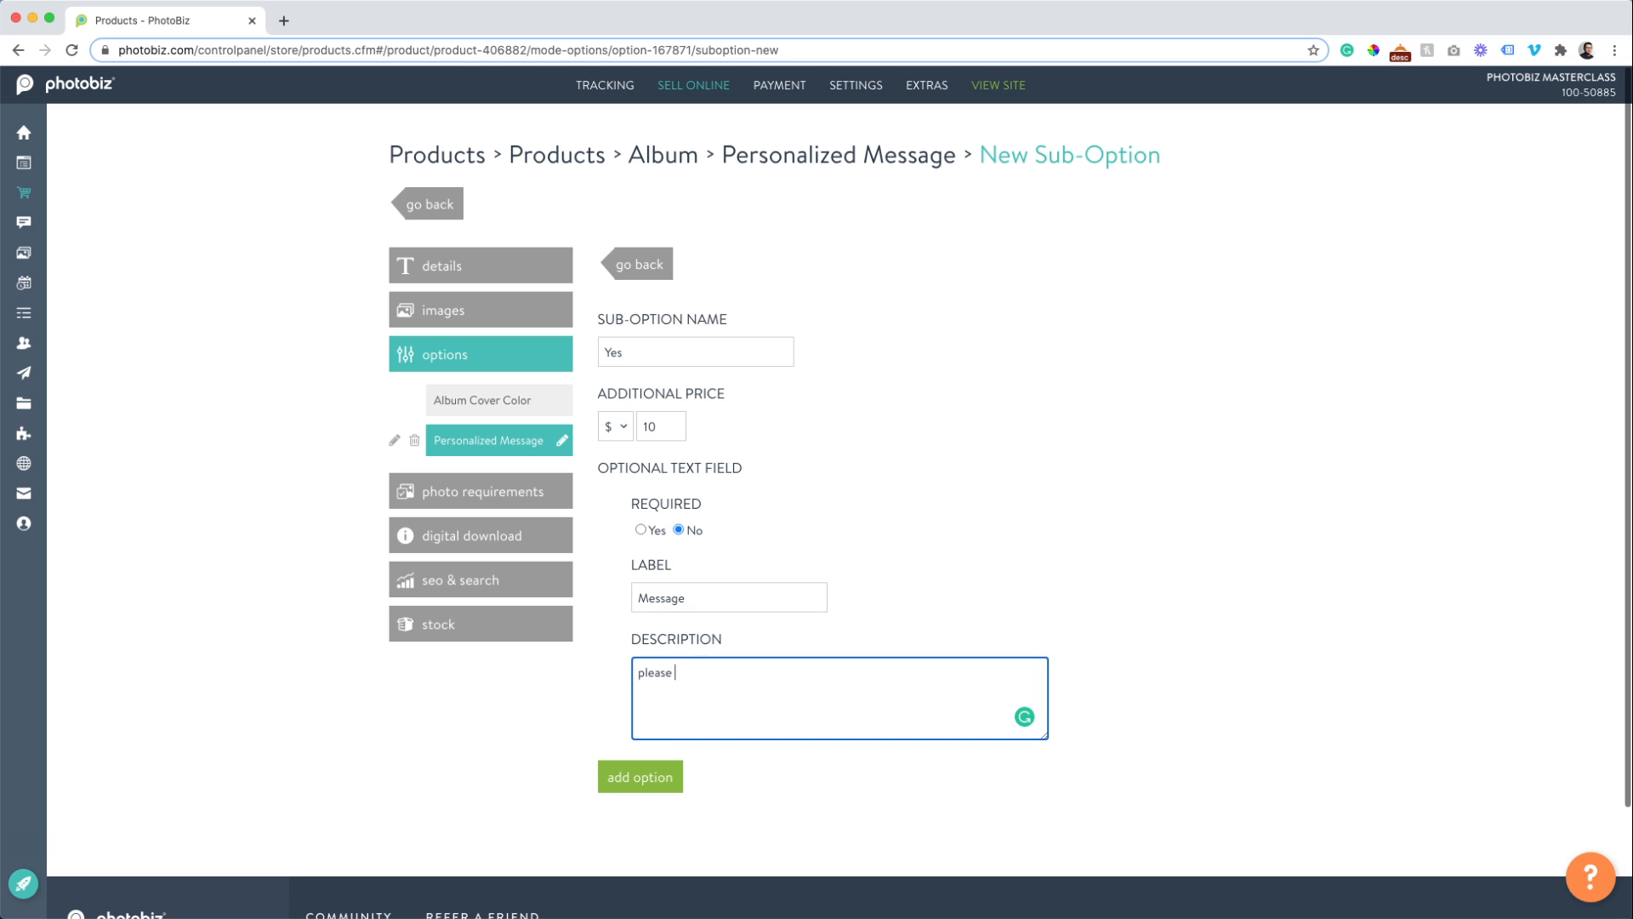
{"action": "type", "text": "ge here"}
{"action": "left_click", "coordinate": [640, 775]}
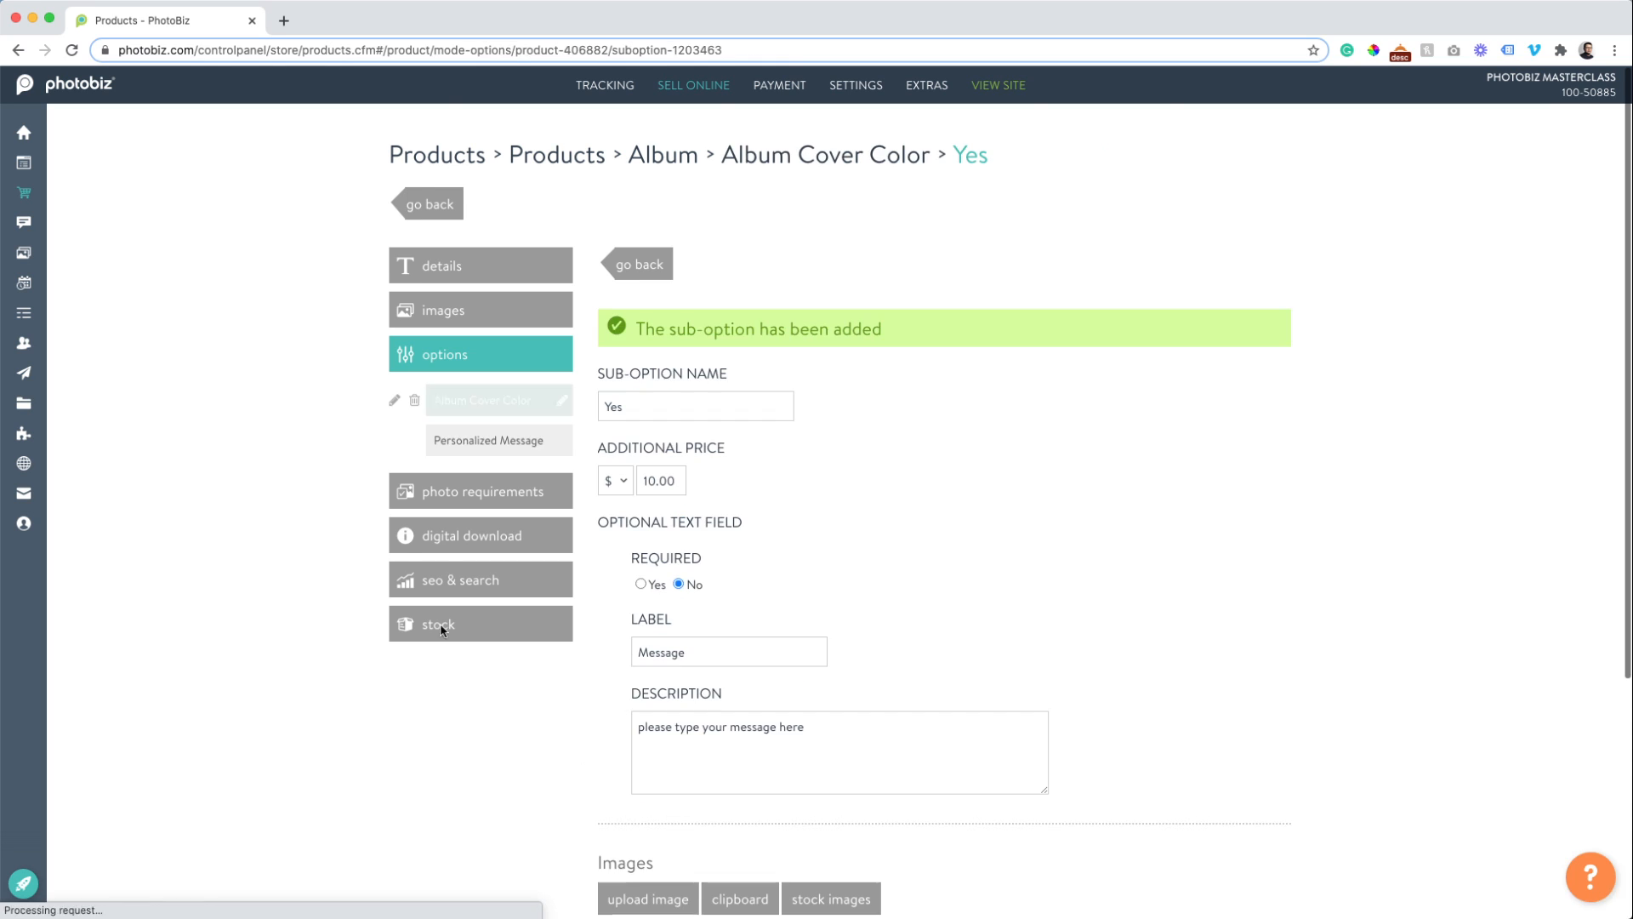
Set the Album's photo requirements to minimum 10 and maximum 25 photos and save.
{"action": "left_click", "coordinate": [457, 501]}
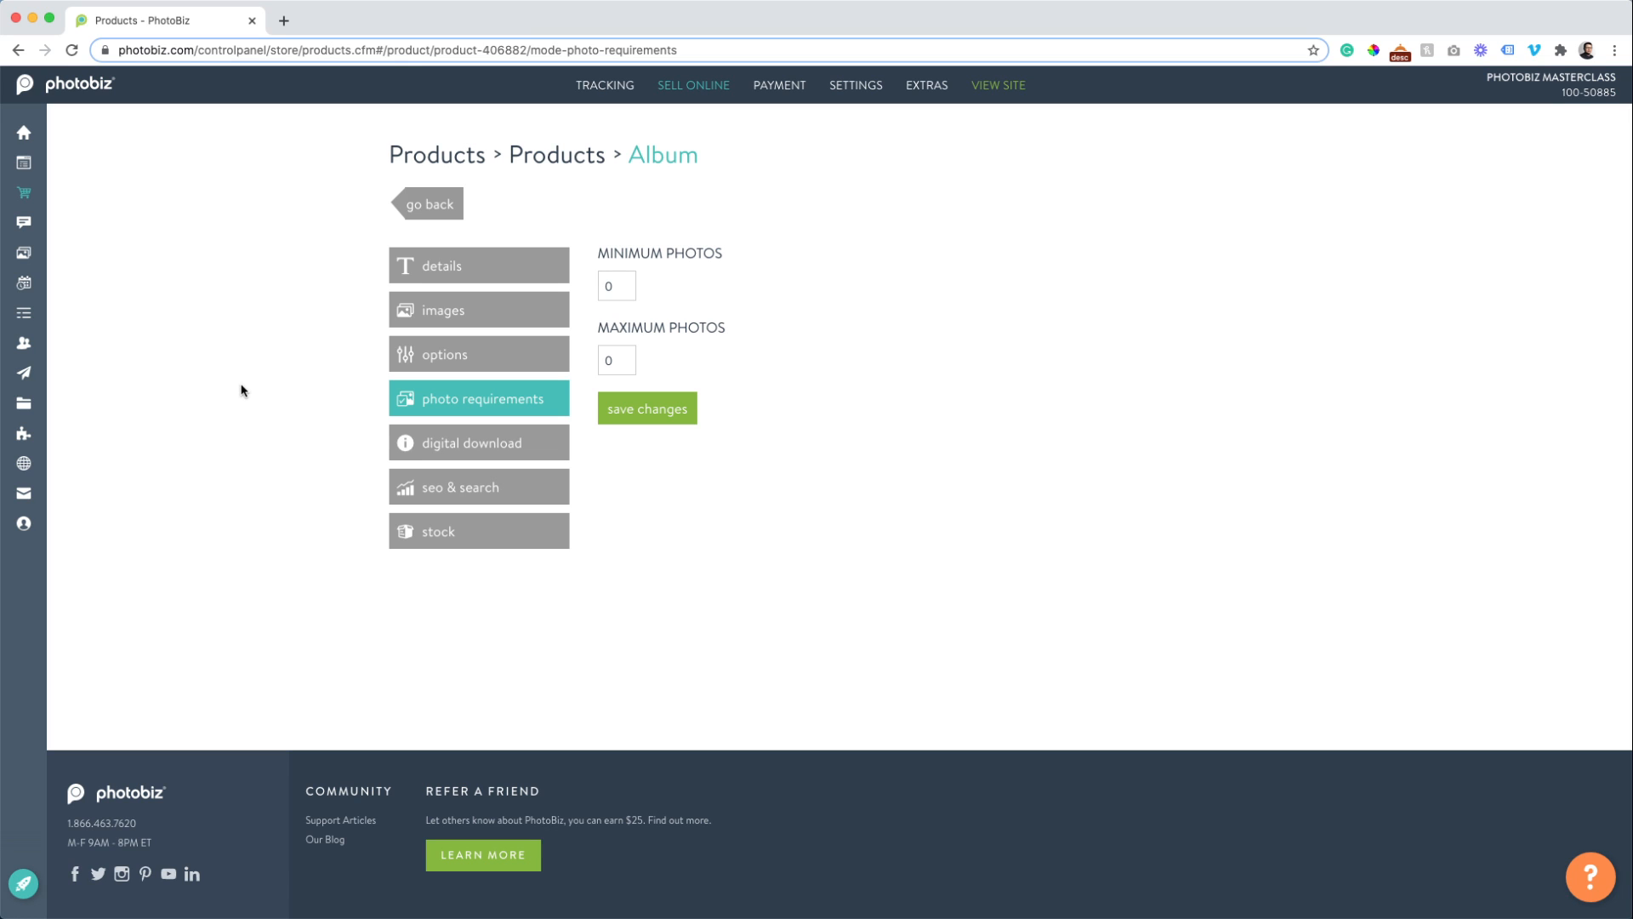
{"action": "double_click", "coordinate": [632, 294]}
{"action": "type", "text": "10"}
{"action": "key", "text": "Tab"}
{"action": "type", "text": "25"}
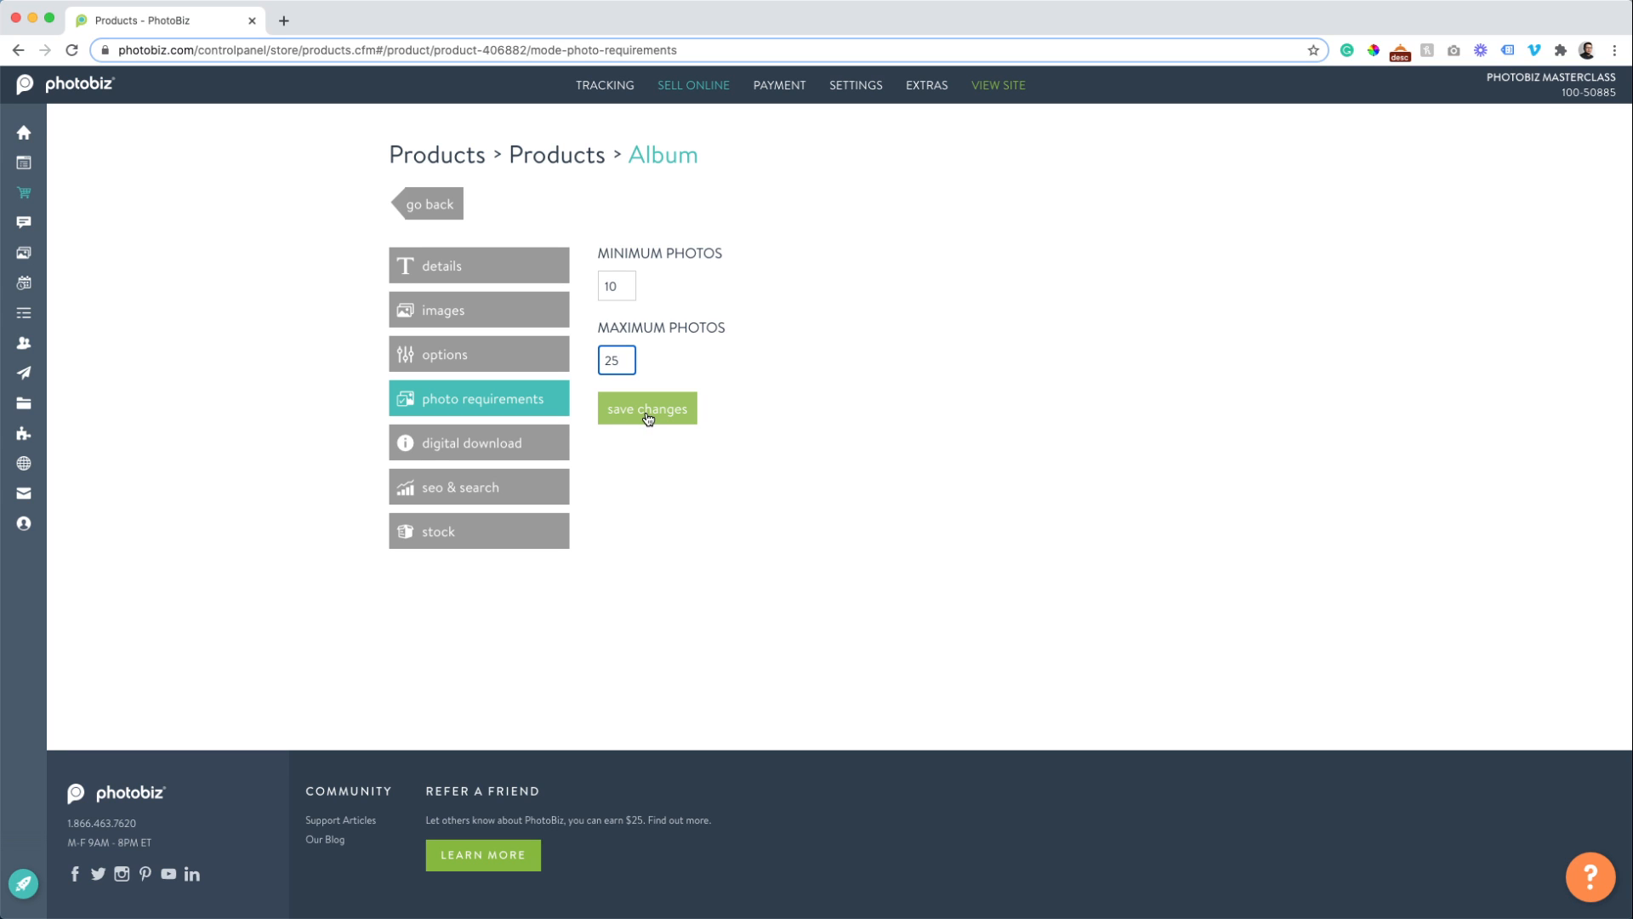
{"action": "left_click", "coordinate": [648, 415]}
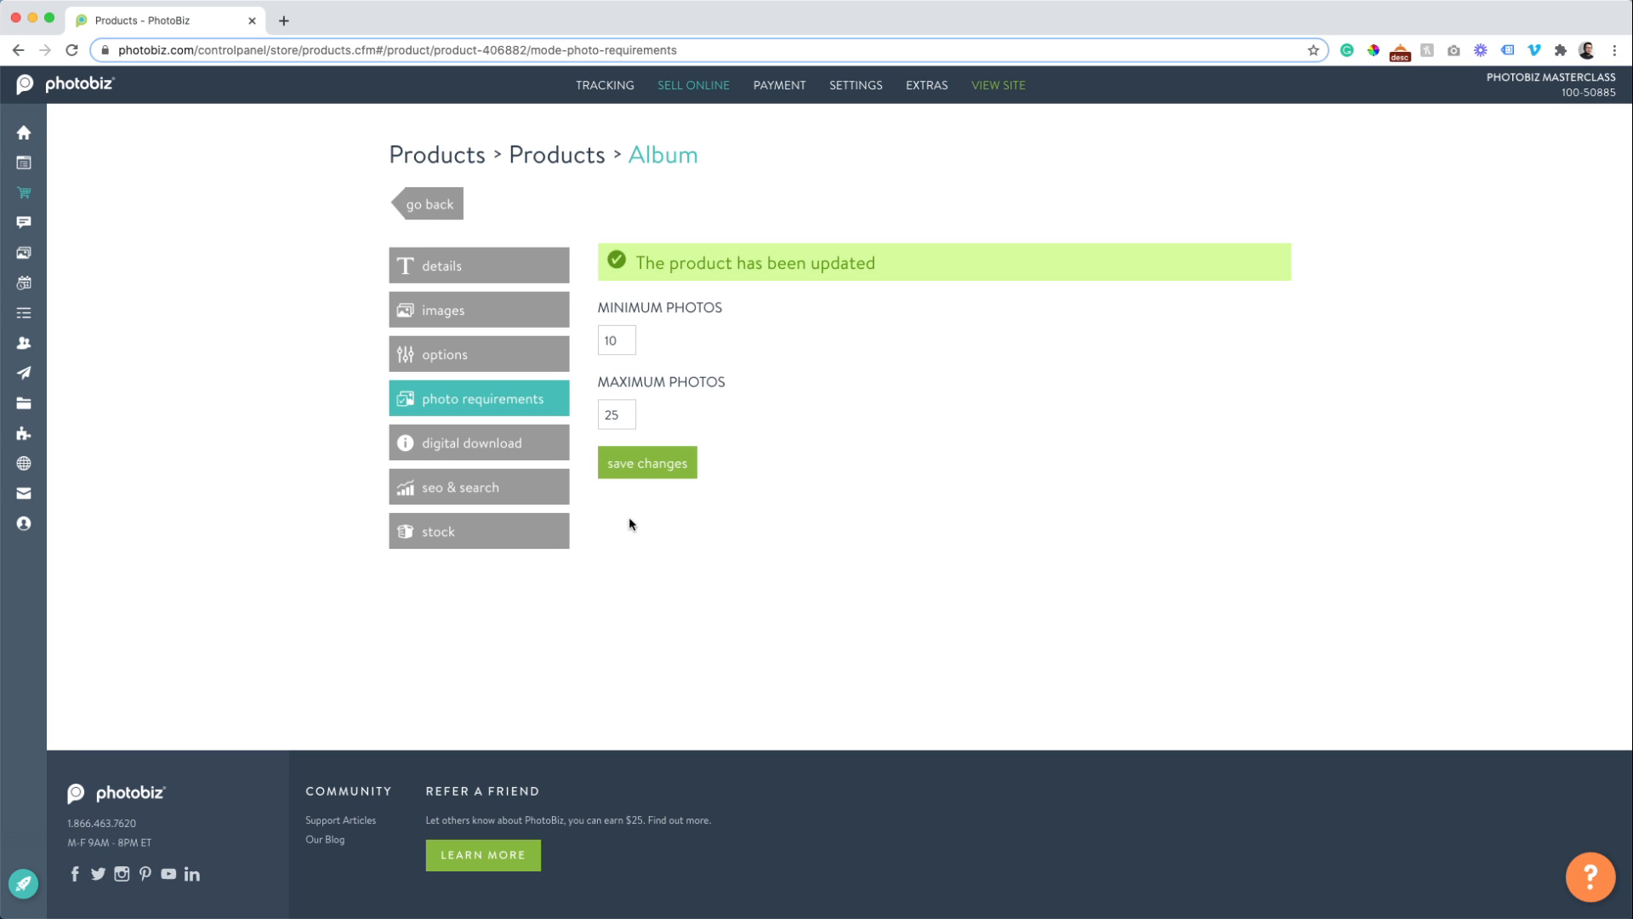
Show the Album's digital download settings: label 'Download This Item', 1 day, 1 download per order.
{"action": "left_click", "coordinate": [487, 446]}
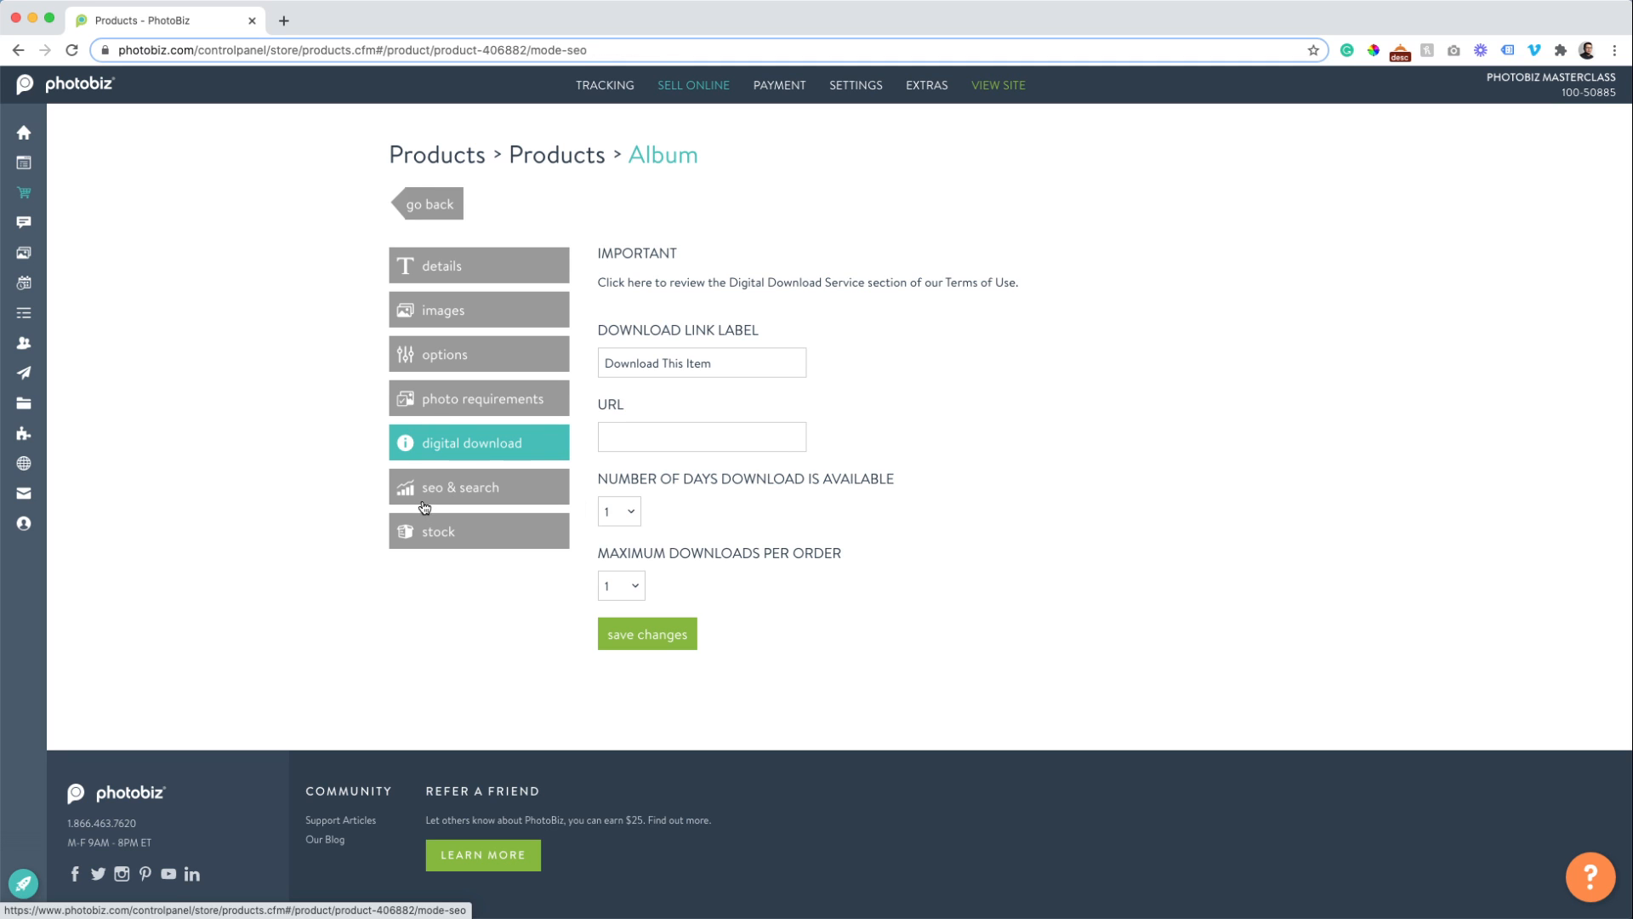
Switch the Album to custom SEO settings, then view its stock tracking with initial quantity 1.
{"action": "left_click", "coordinate": [424, 506]}
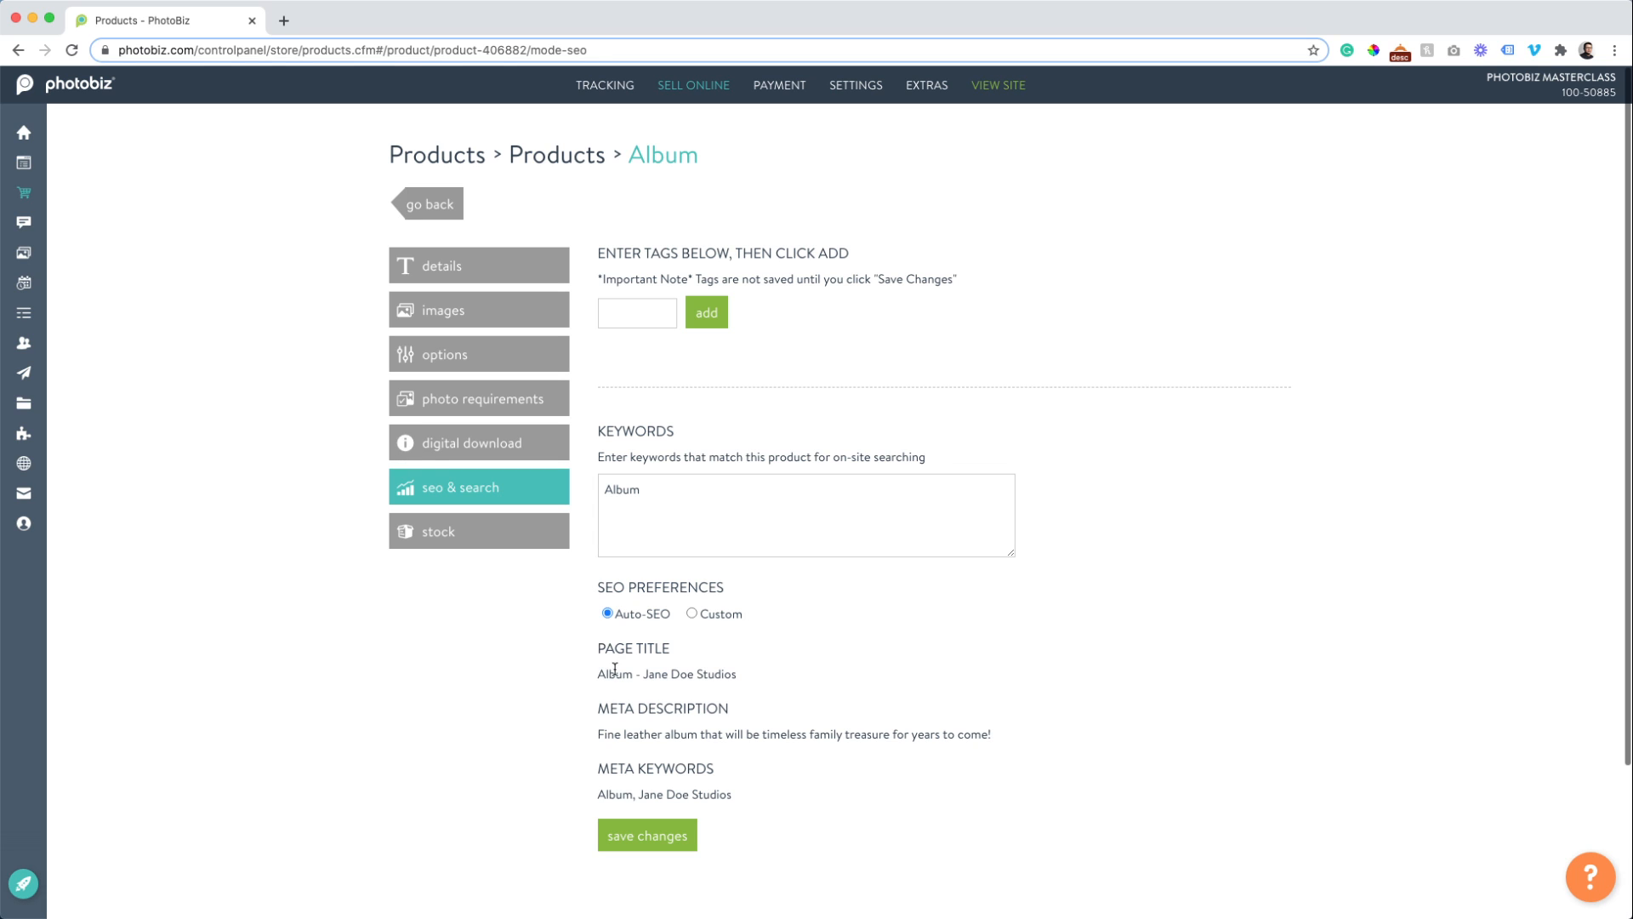
{"action": "left_click", "coordinate": [692, 613]}
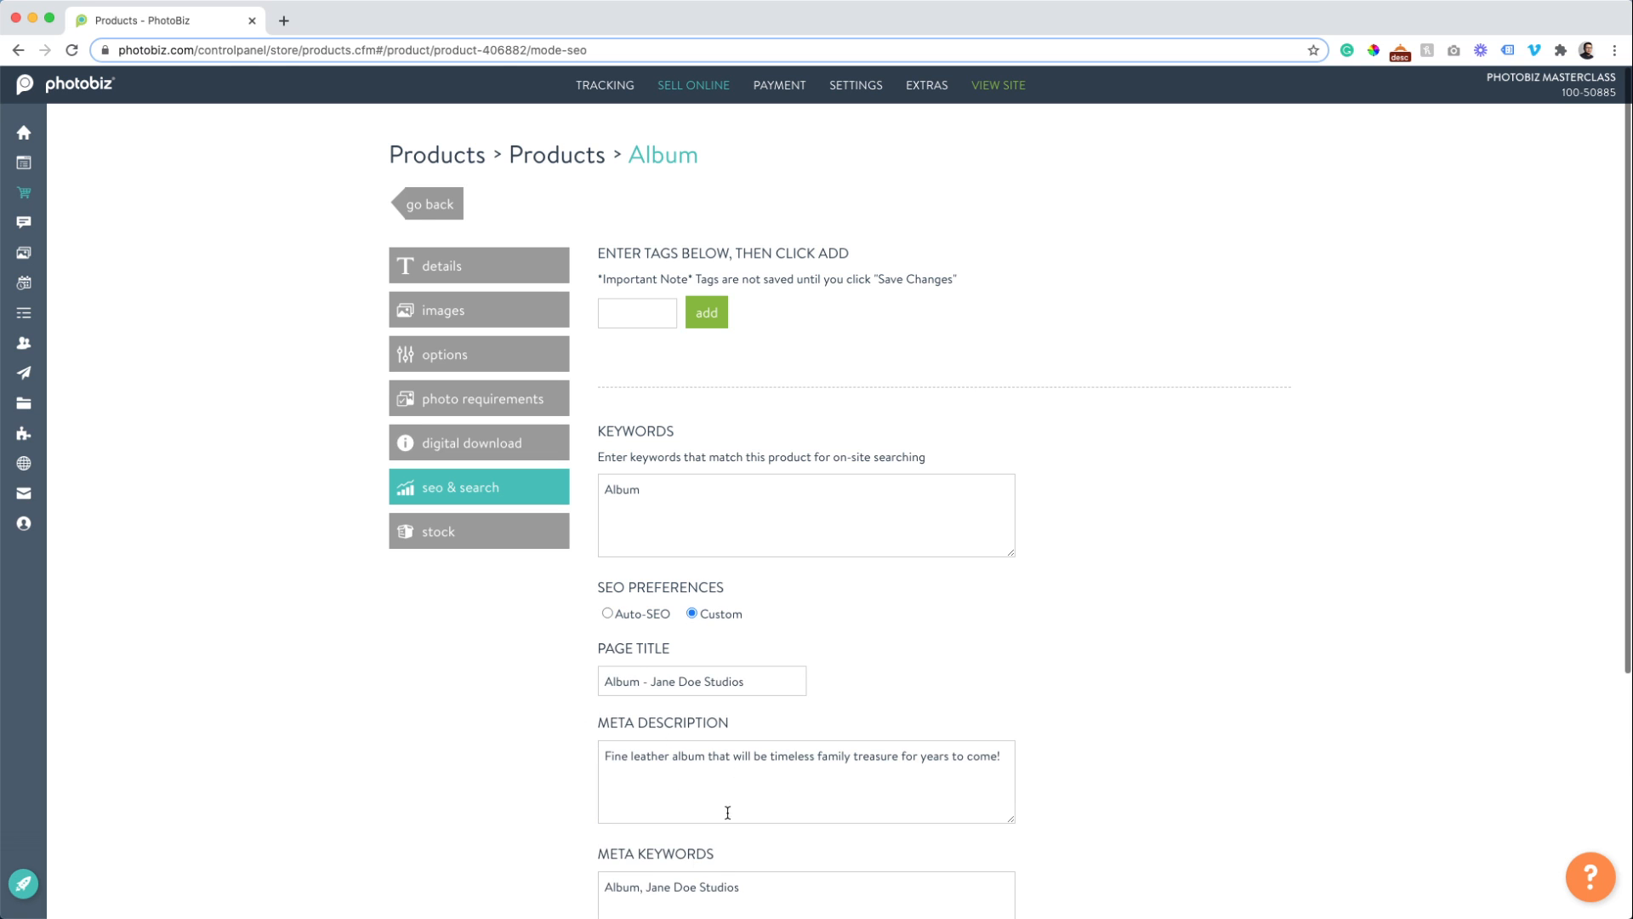
{"action": "scroll", "coordinate": [570, 680], "scroll_direction": "down", "scroll_amount": 2}
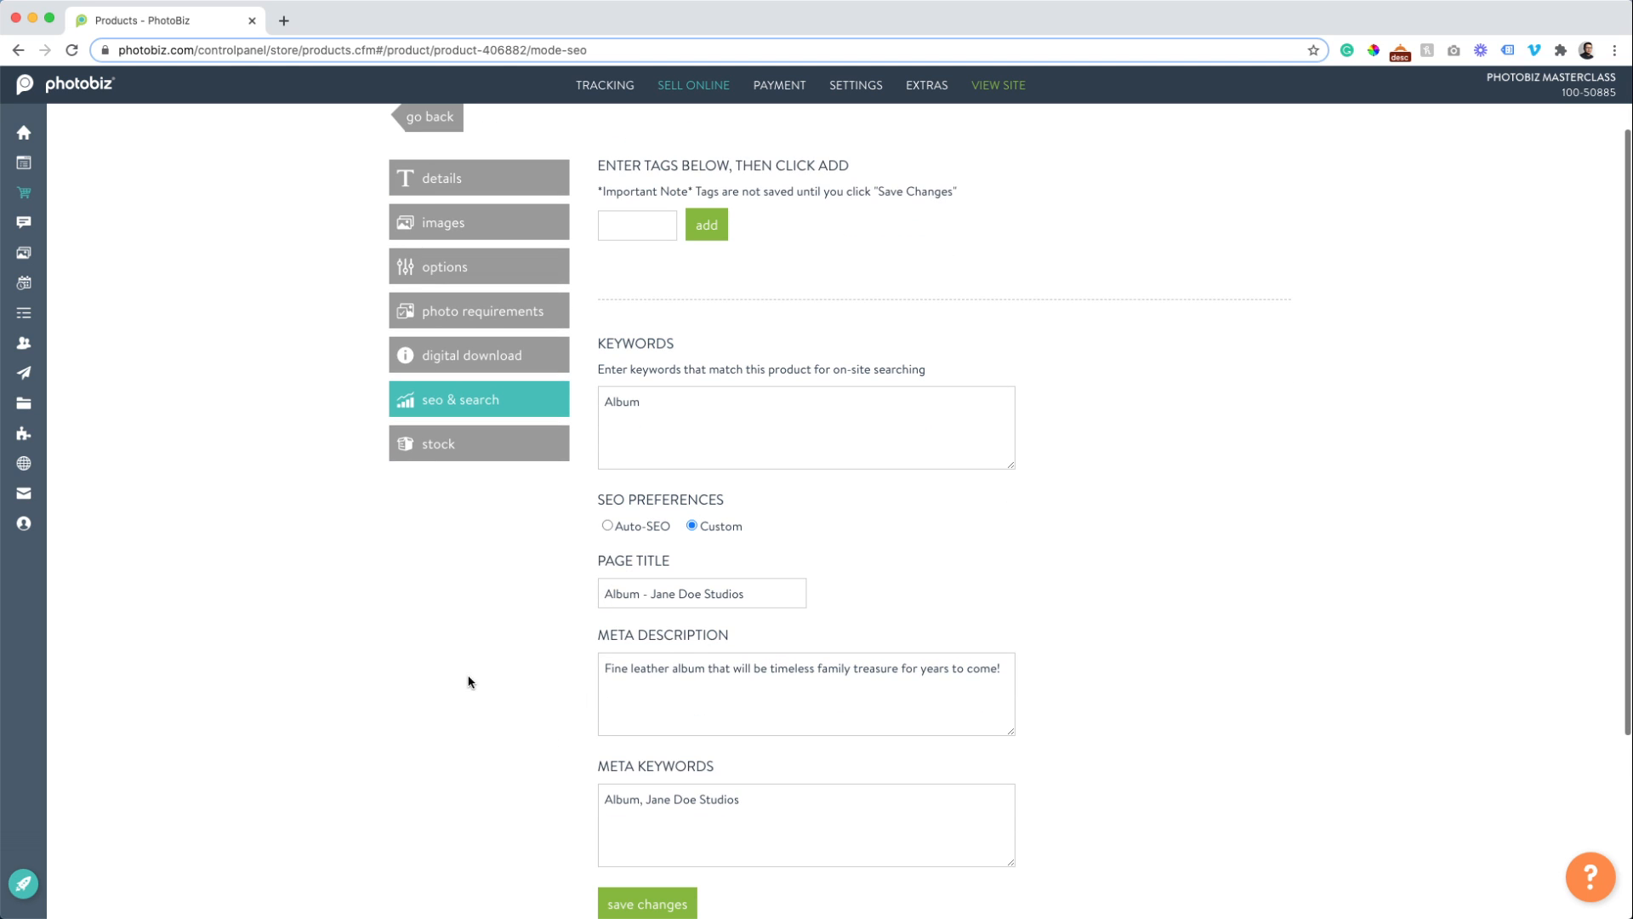
{"action": "left_click", "coordinate": [431, 450]}
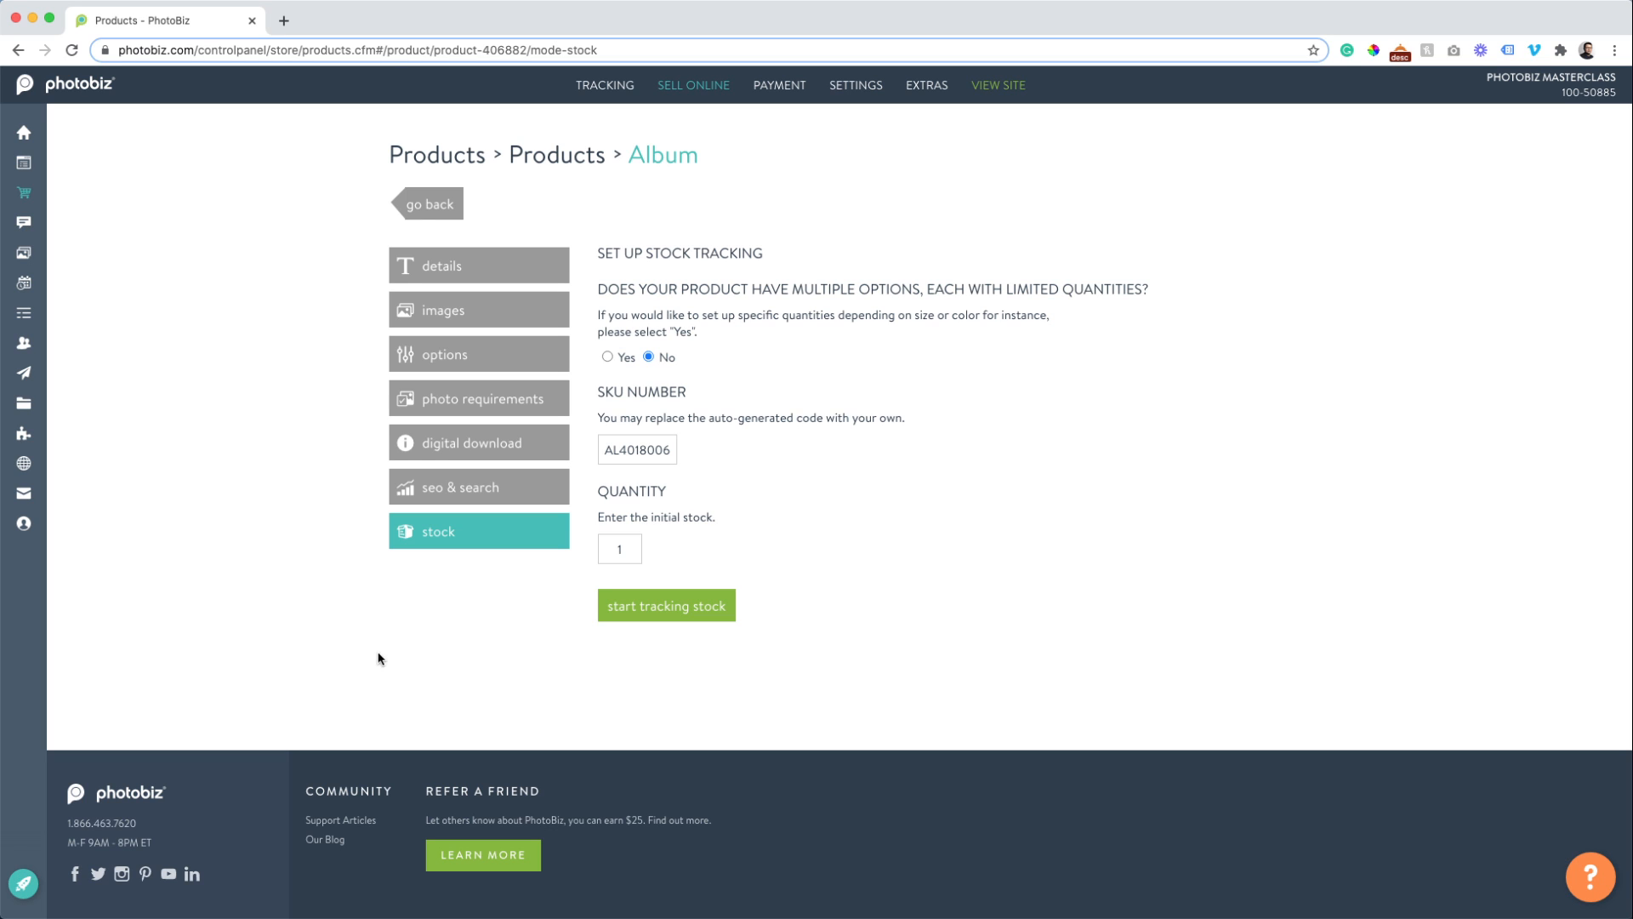
Return through Canvas Collage to the Products category, which lists Album at $500.00.
{"action": "left_click", "coordinate": [586, 154]}
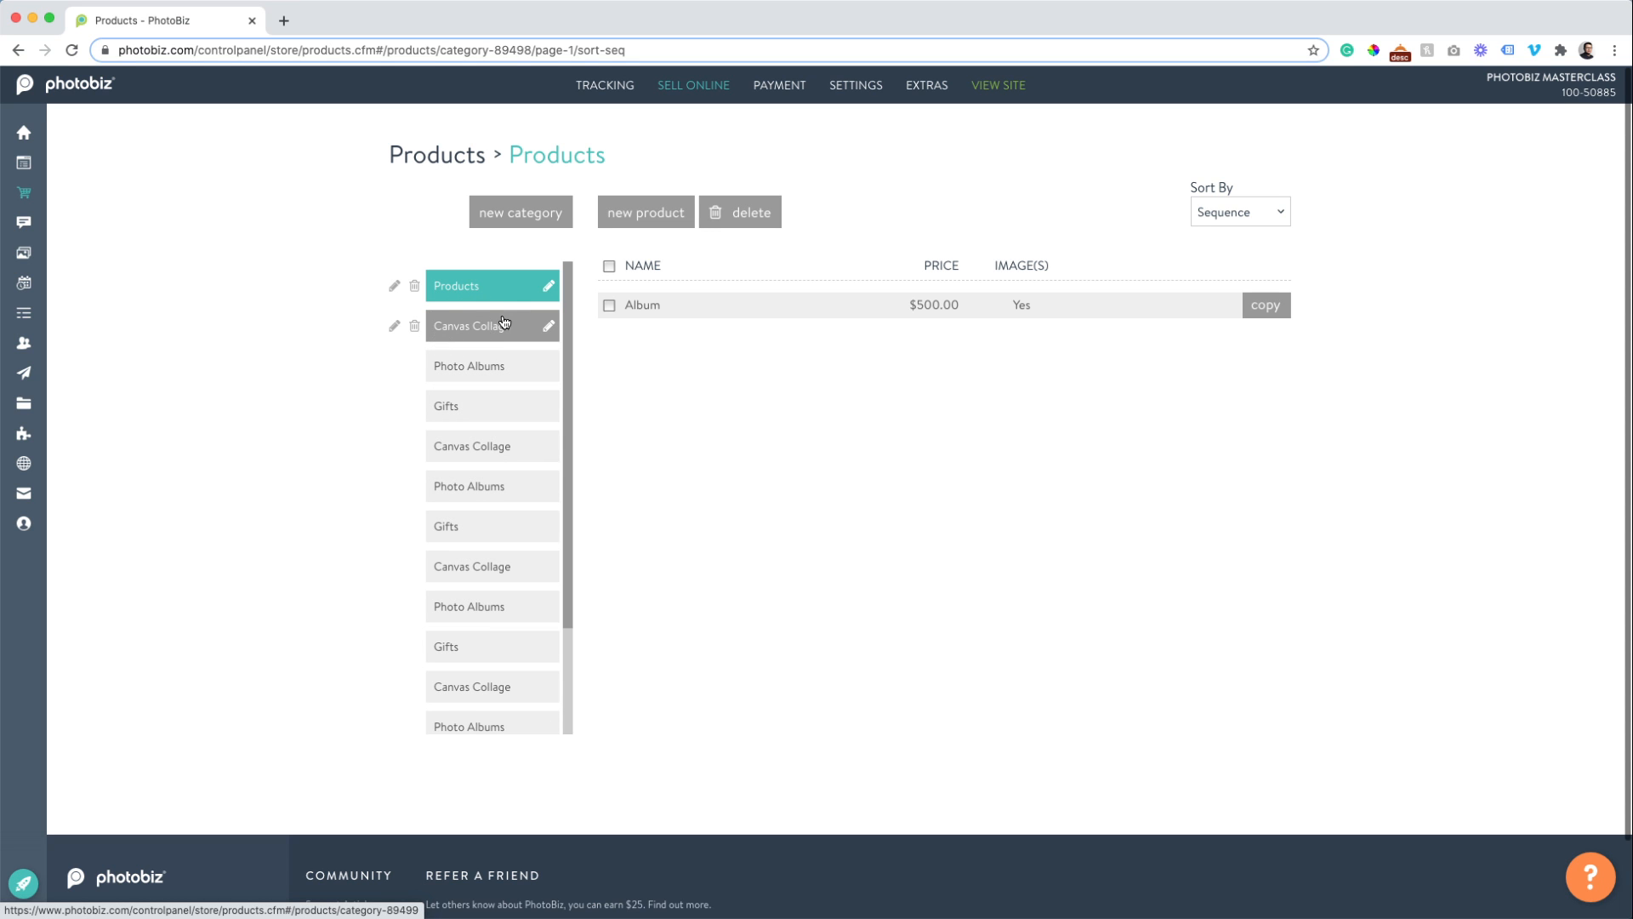
{"action": "left_click", "coordinate": [496, 324]}
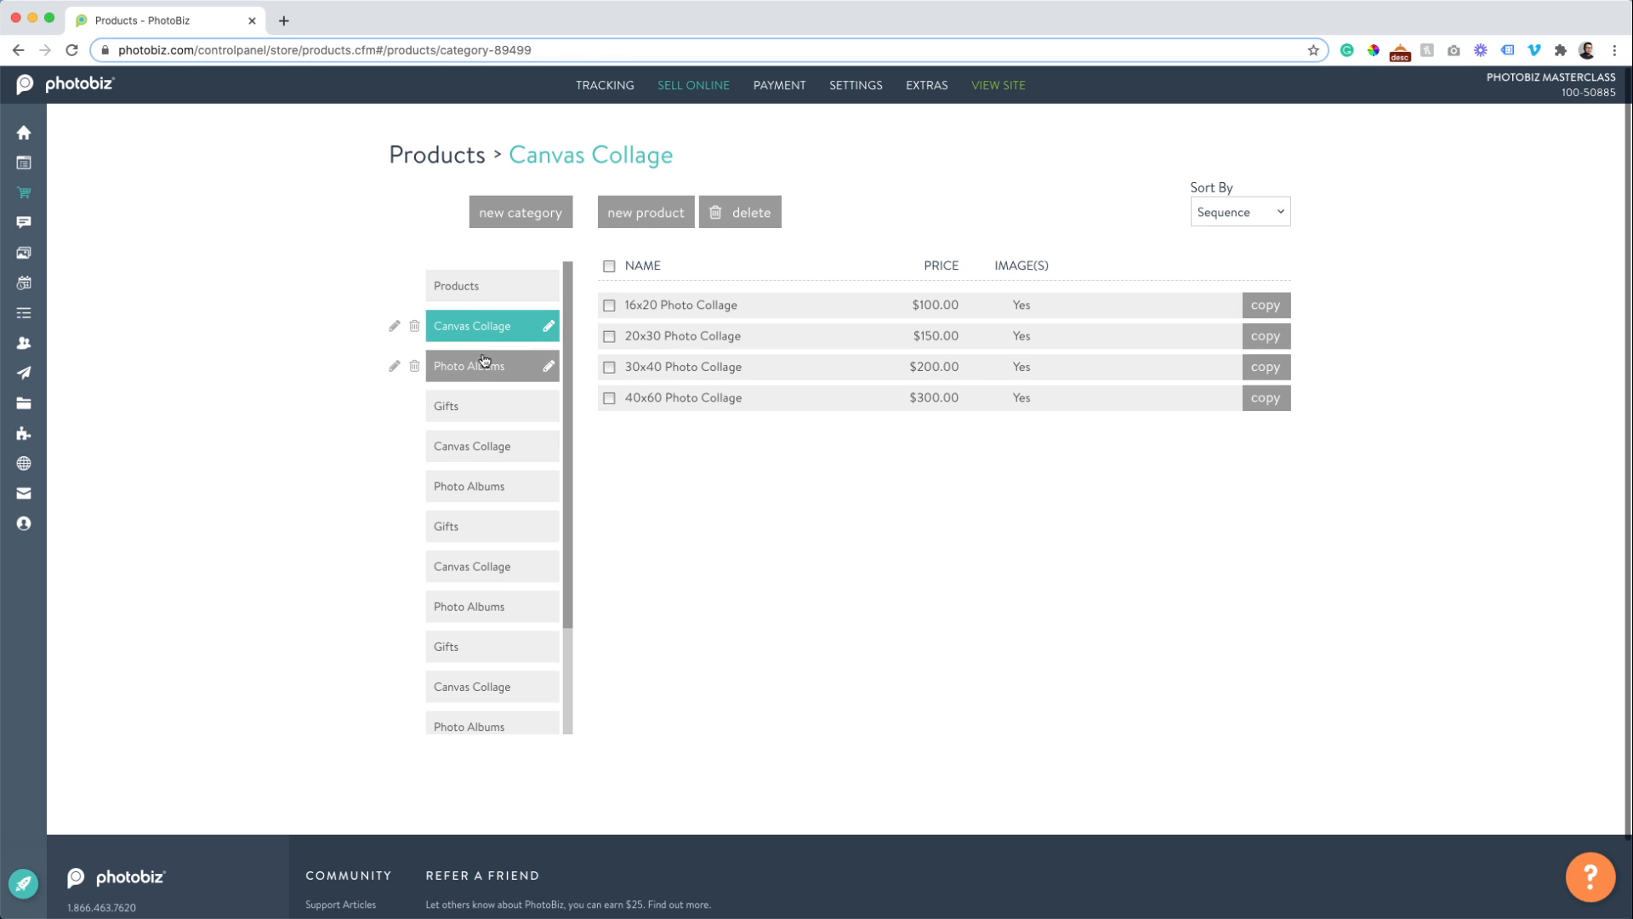
{"action": "left_click", "coordinate": [477, 289]}
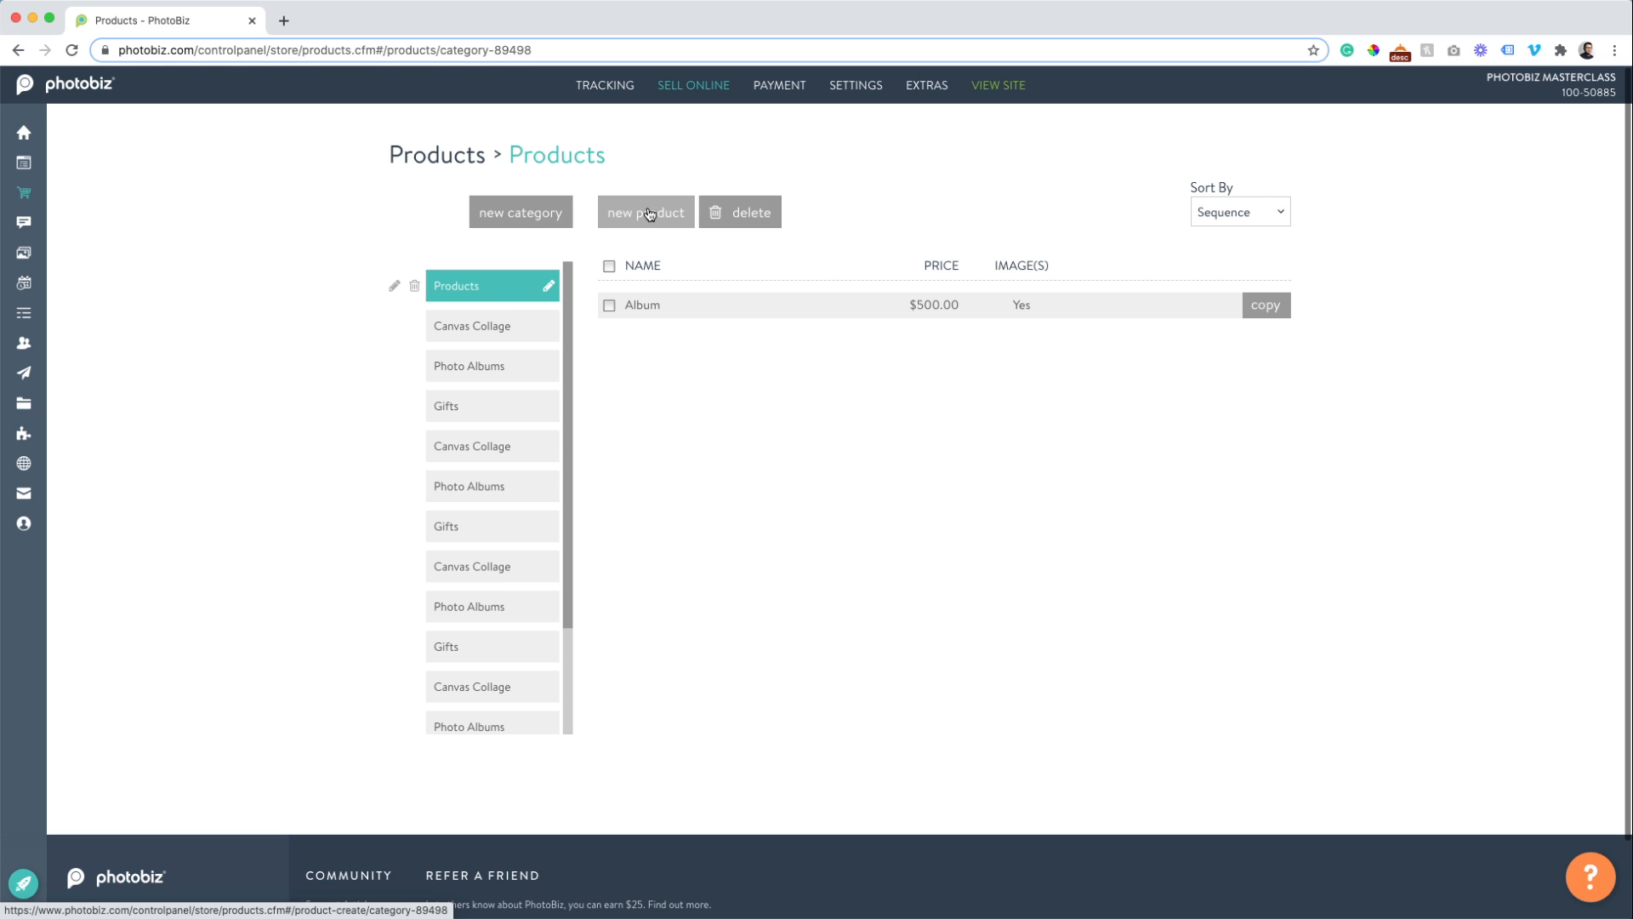
Start a new product named 'Canvas Wrap' with price 0.
{"action": "left_click", "coordinate": [649, 214]}
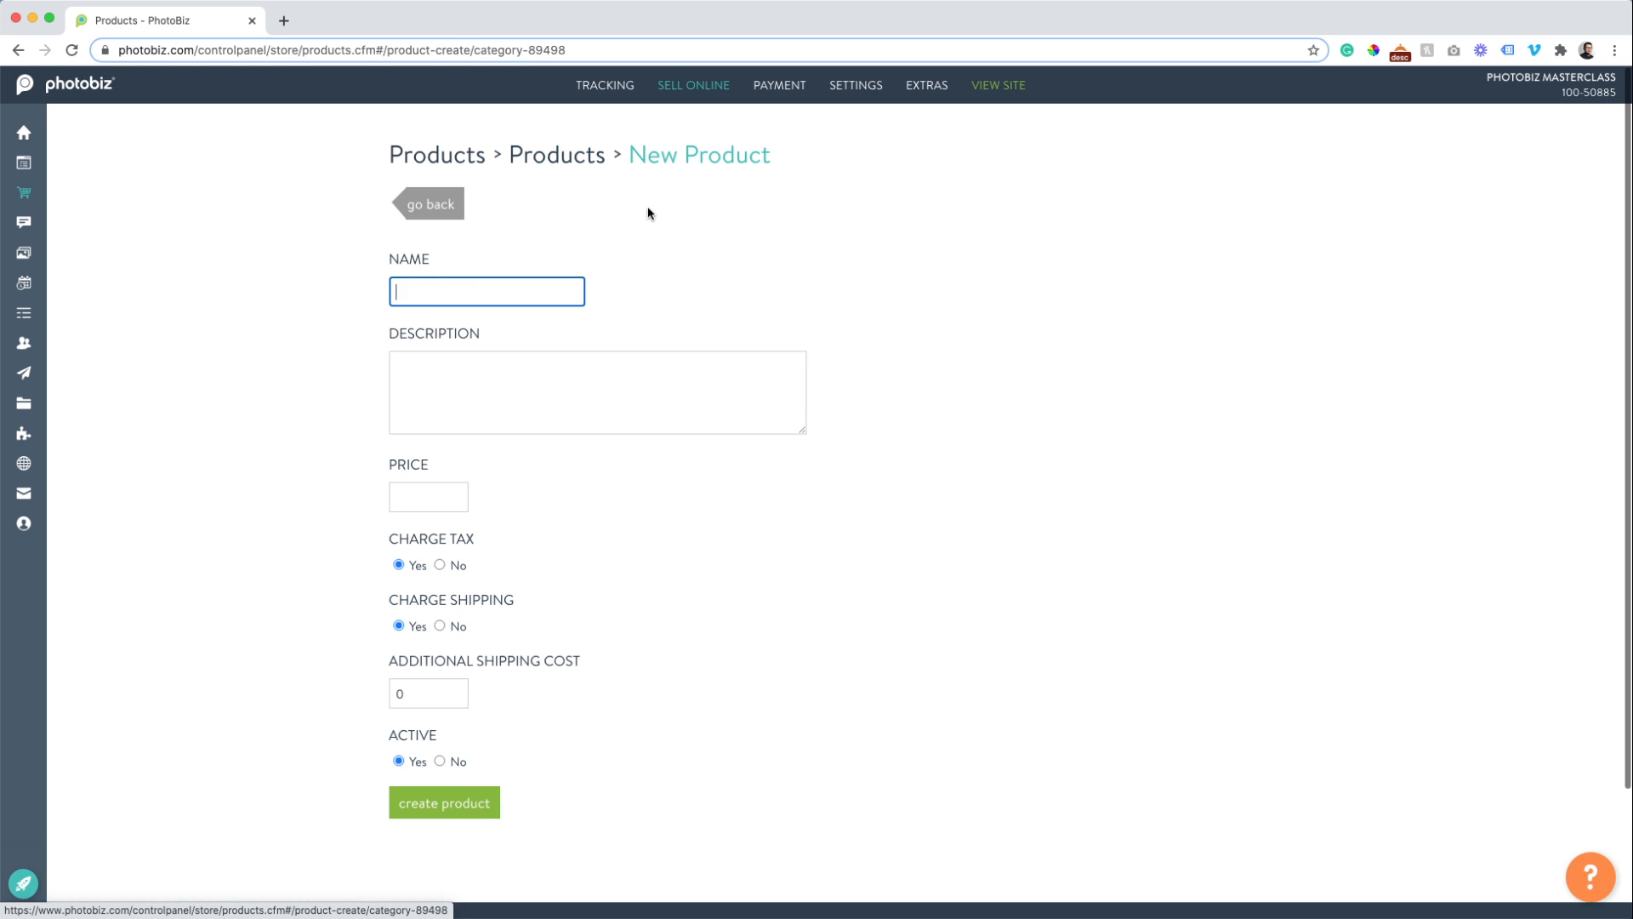
{"action": "left_click", "coordinate": [472, 289]}
{"action": "type", "text": "Ca"}
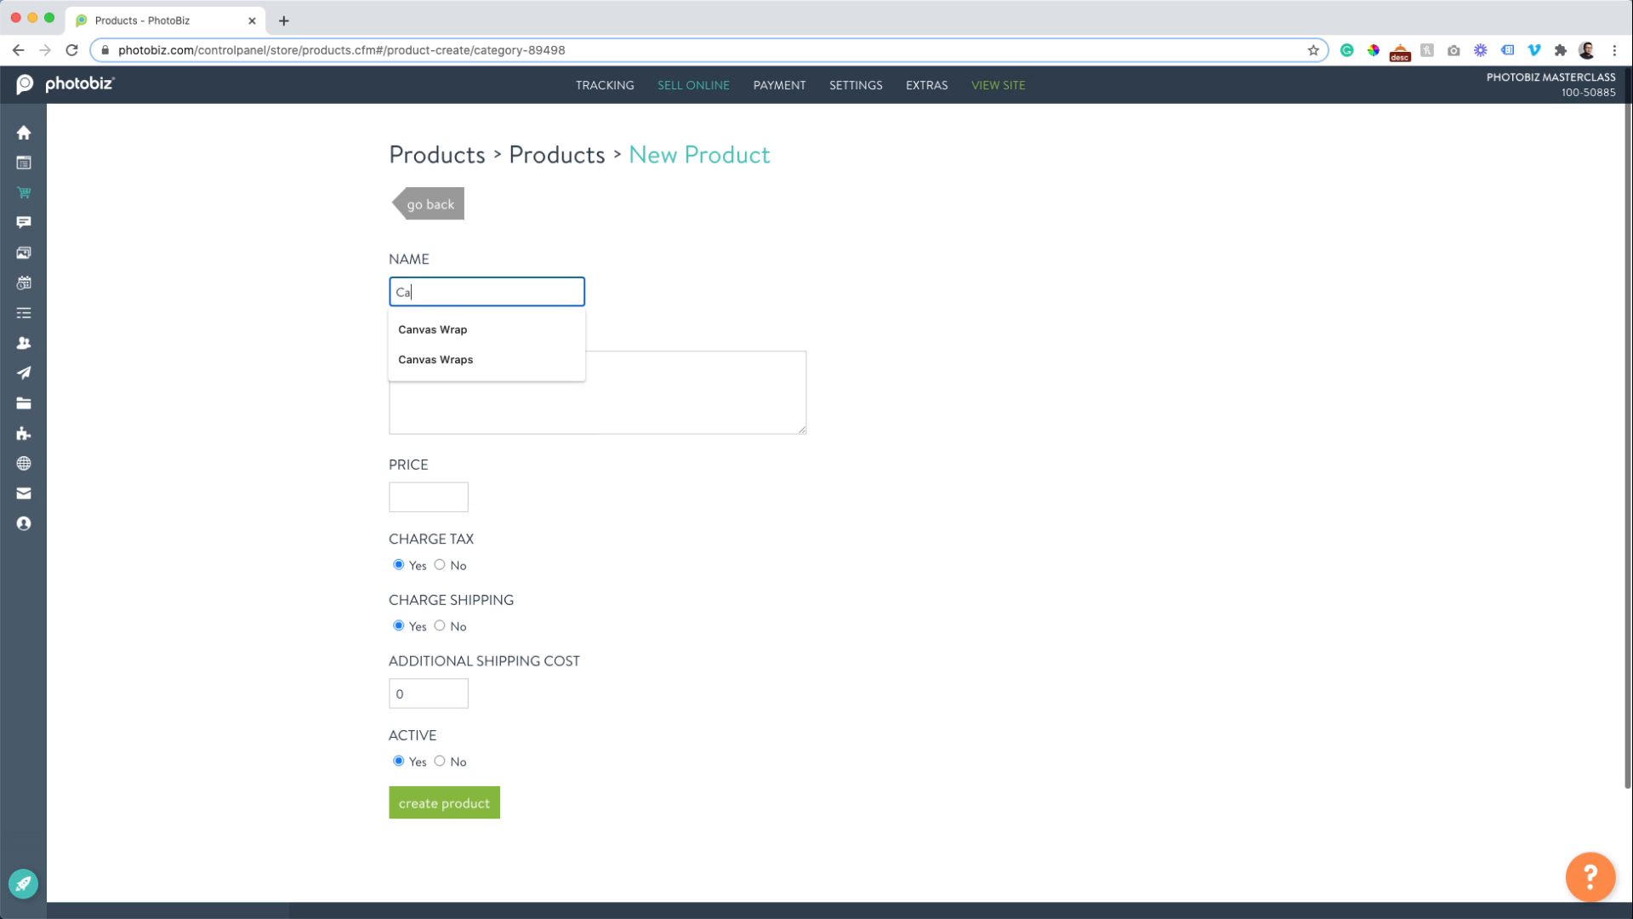
{"action": "type", "text": "nvas Wrap"}
{"action": "key", "text": "Tab"}
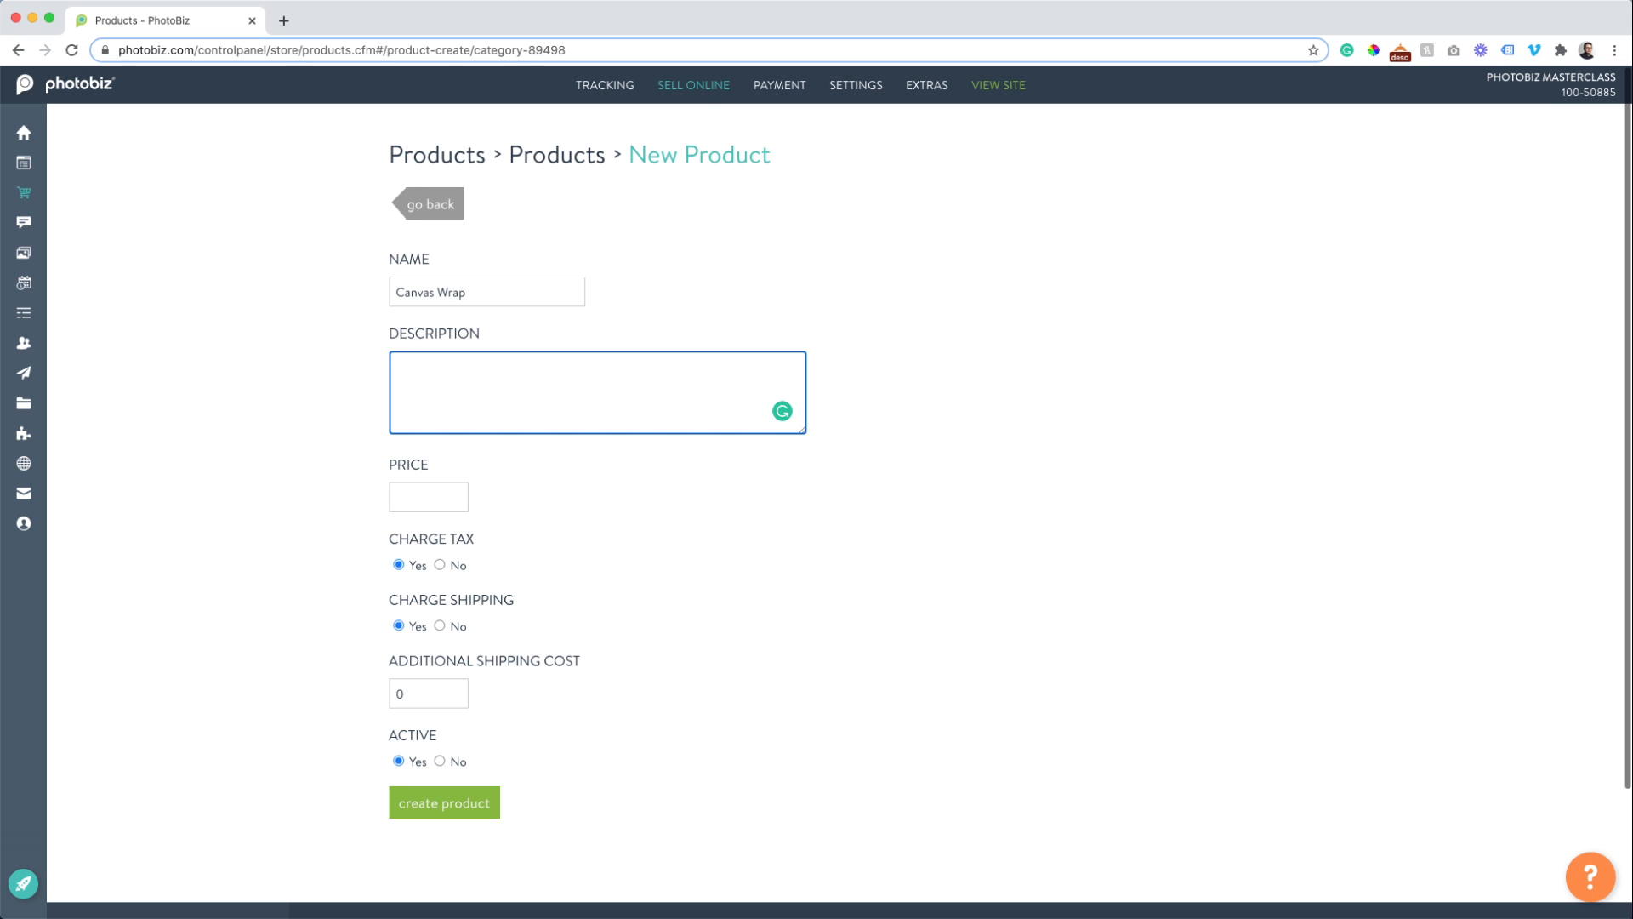
{"action": "key", "text": "Tab"}
{"action": "type", "text": "0"}
Describe Canvas Wrap as 'Stretched canvas print for your family's photo' and create it.
{"action": "key", "text": "shift+Tab"}
{"action": "type", "text": "Stretch"}
{"action": "key", "text": "BackSpace"}
{"action": "key", "text": "BackSpace"}
{"action": "type", "text": "ched"}
{"action": "key", "text": "BackSpace"}
{"action": "key", "text": "BackSpace"}
{"action": "key", "text": "BackSpace"}
{"action": "key", "text": "BackSpace"}
{"action": "type", "text": "ched canvas print for your family's"}
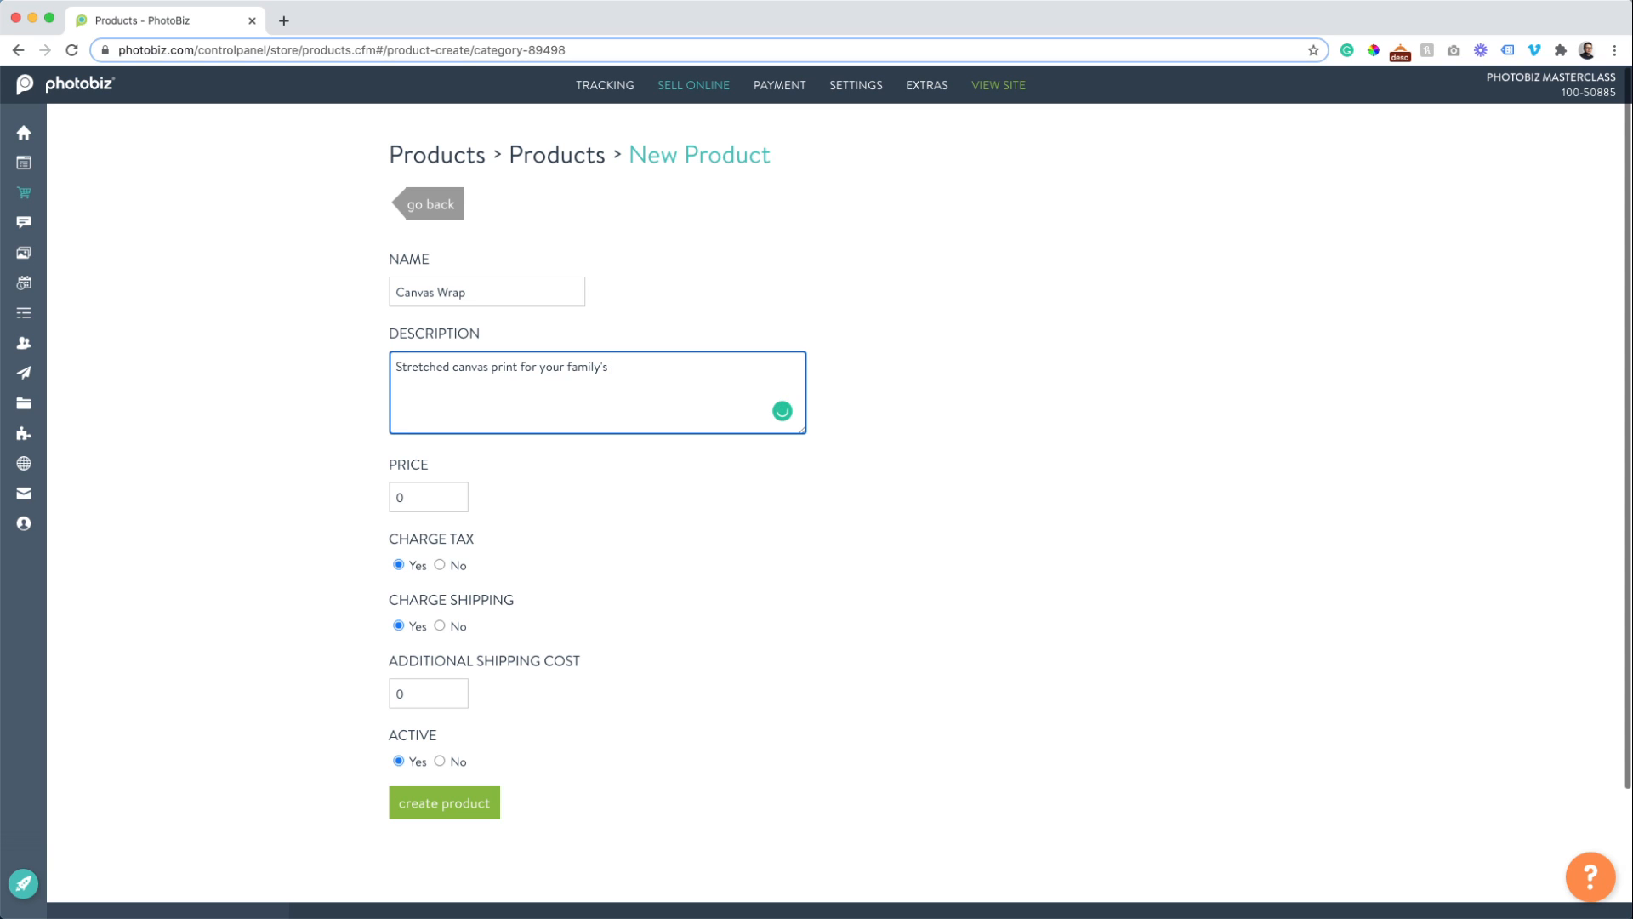
{"action": "type", "text": " photo"}
{"action": "left_click", "coordinate": [443, 802]}
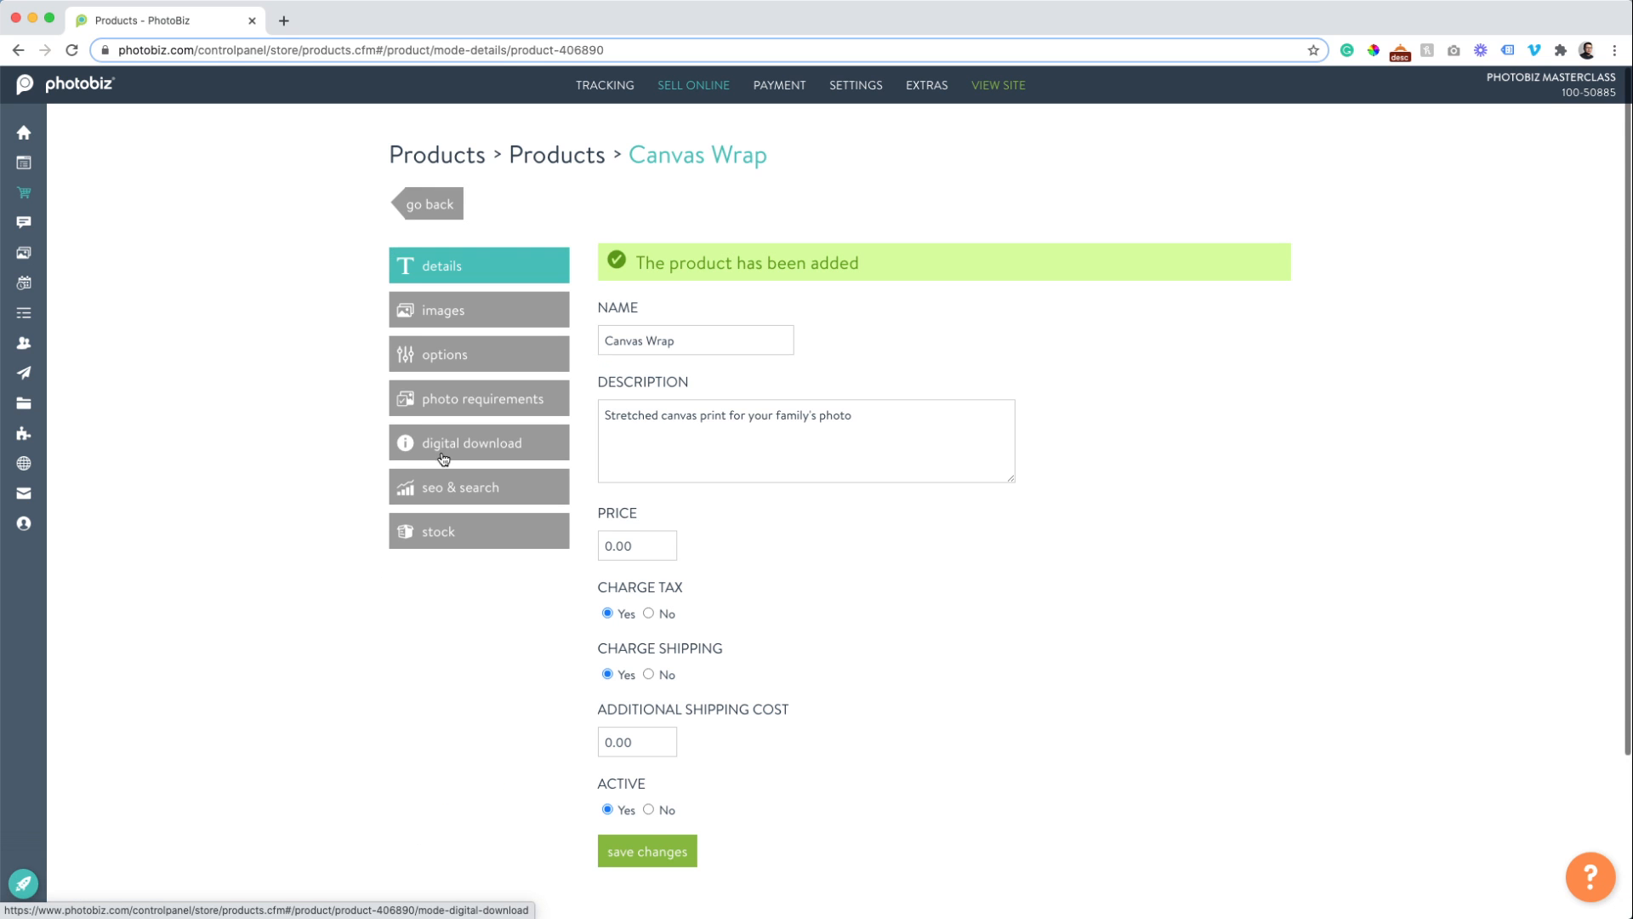
Insert the album mockup image from the image clipboard into Canvas Wrap's images.
{"action": "left_click", "coordinate": [416, 308]}
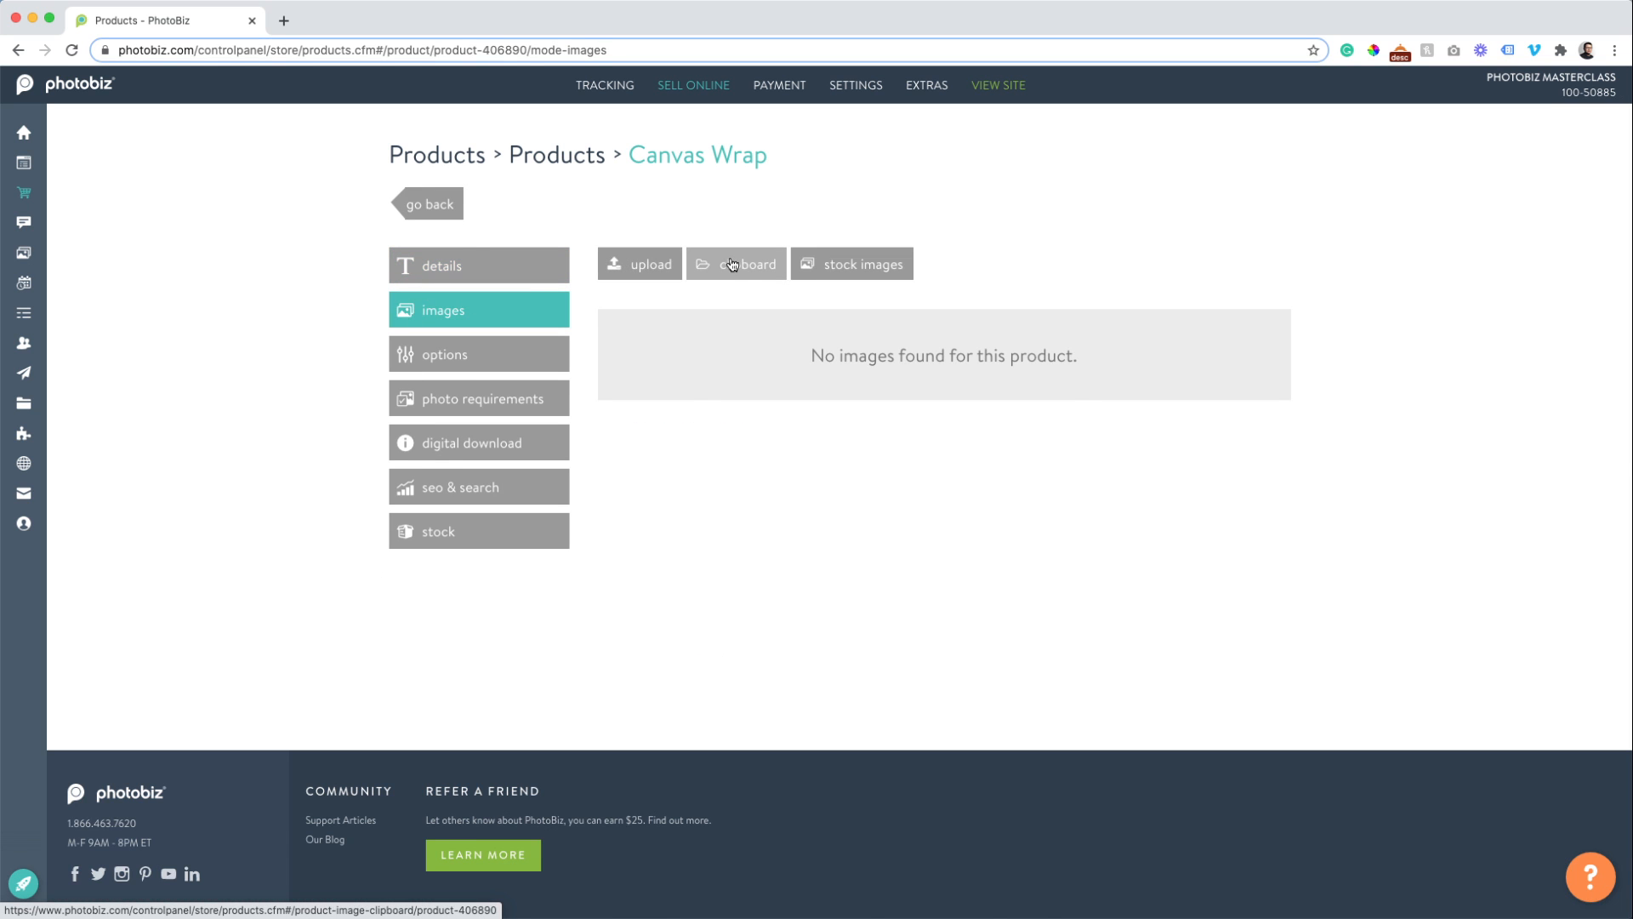
{"action": "left_click", "coordinate": [728, 269]}
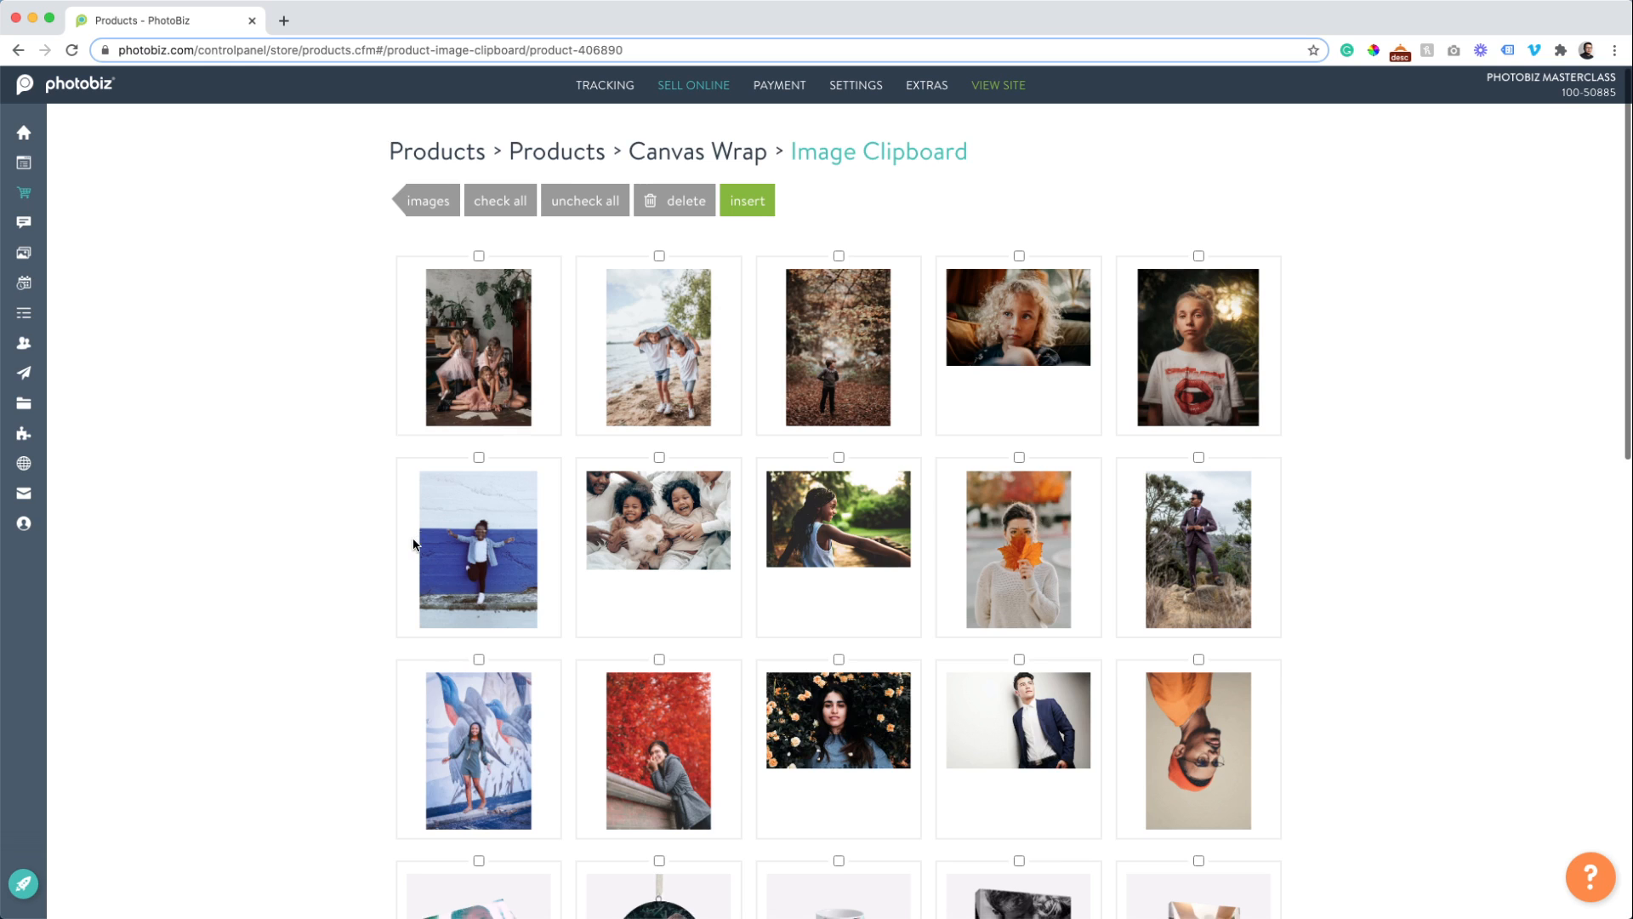
{"action": "scroll", "coordinate": [412, 529], "scroll_direction": "down", "scroll_amount": 5}
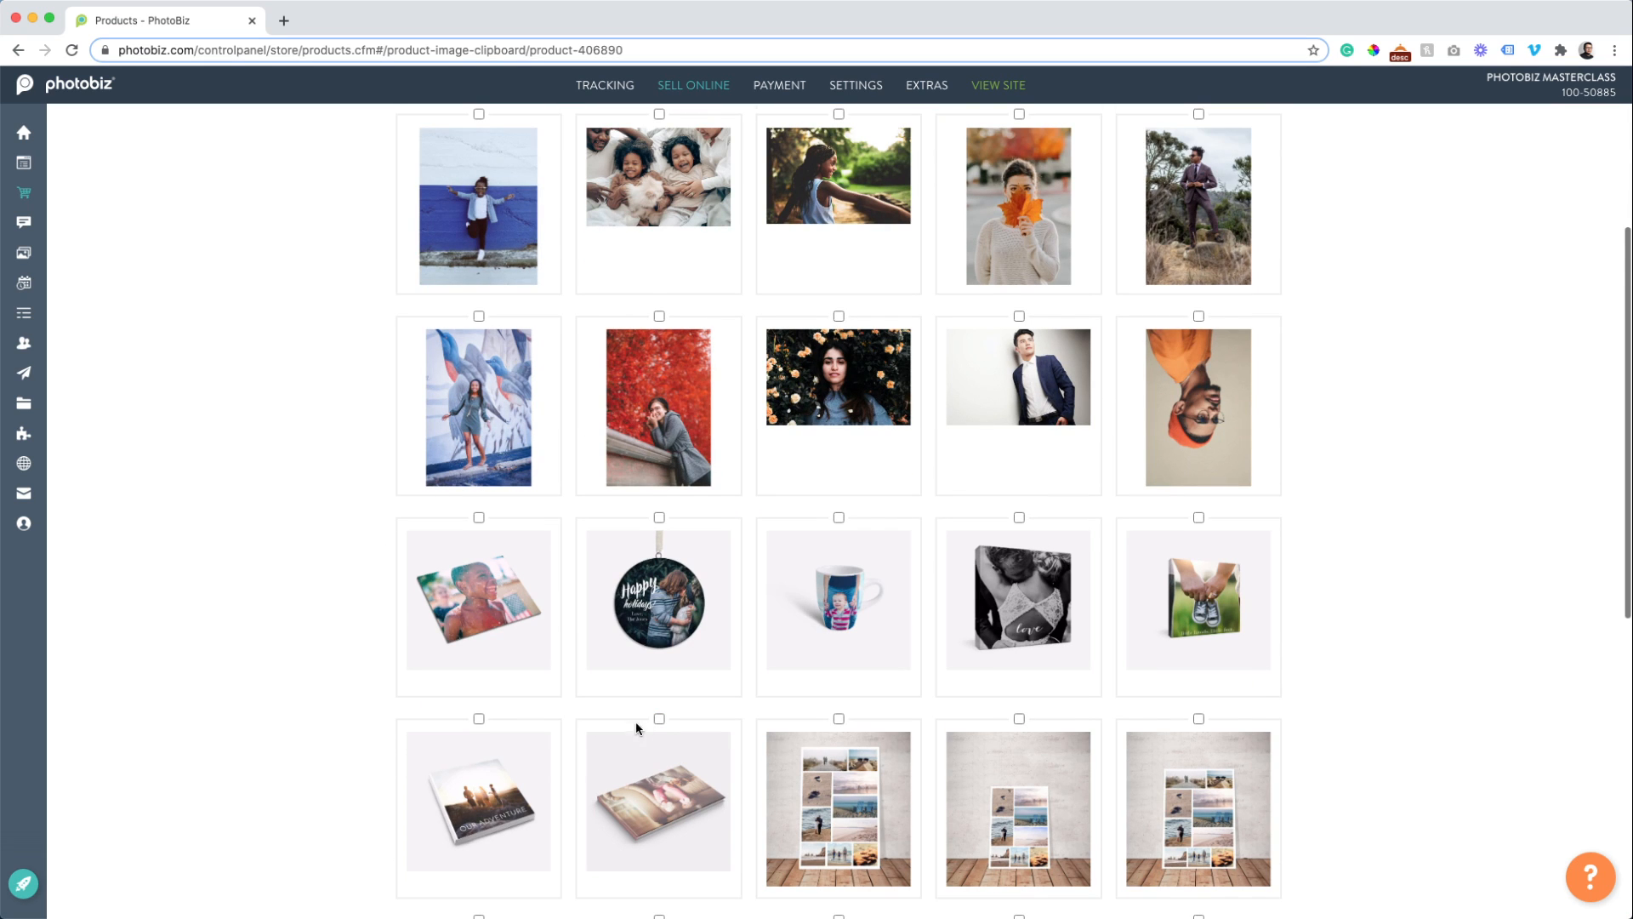
{"action": "left_click", "coordinate": [660, 719]}
{"action": "scroll", "coordinate": [357, 646], "scroll_direction": "up", "scroll_amount": 5}
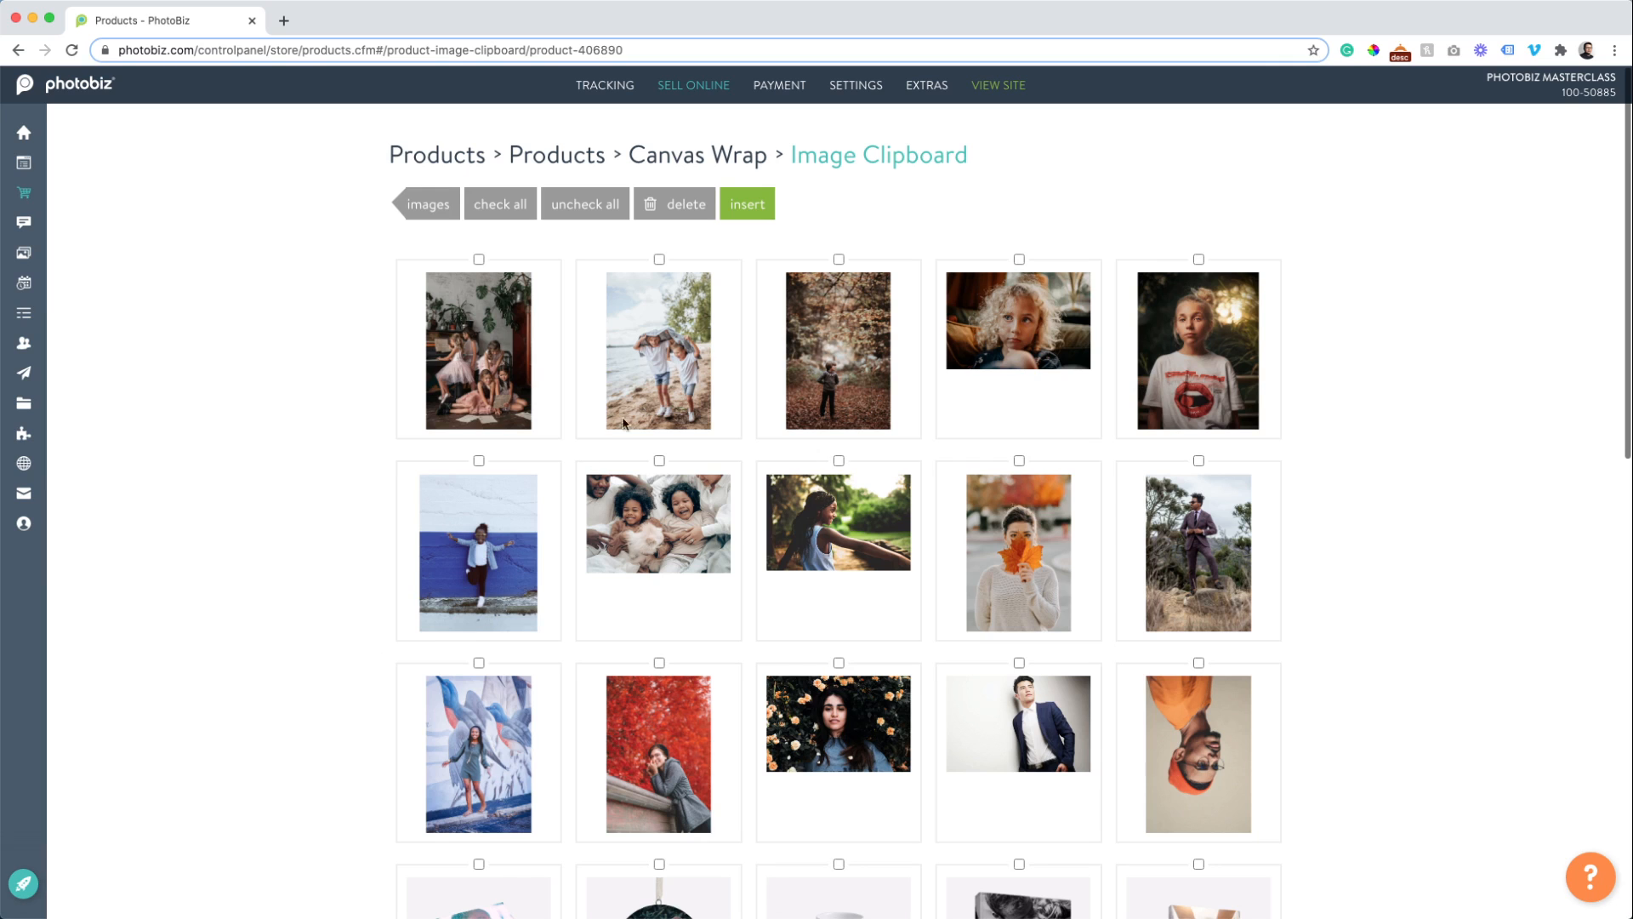
{"action": "left_click", "coordinate": [747, 205]}
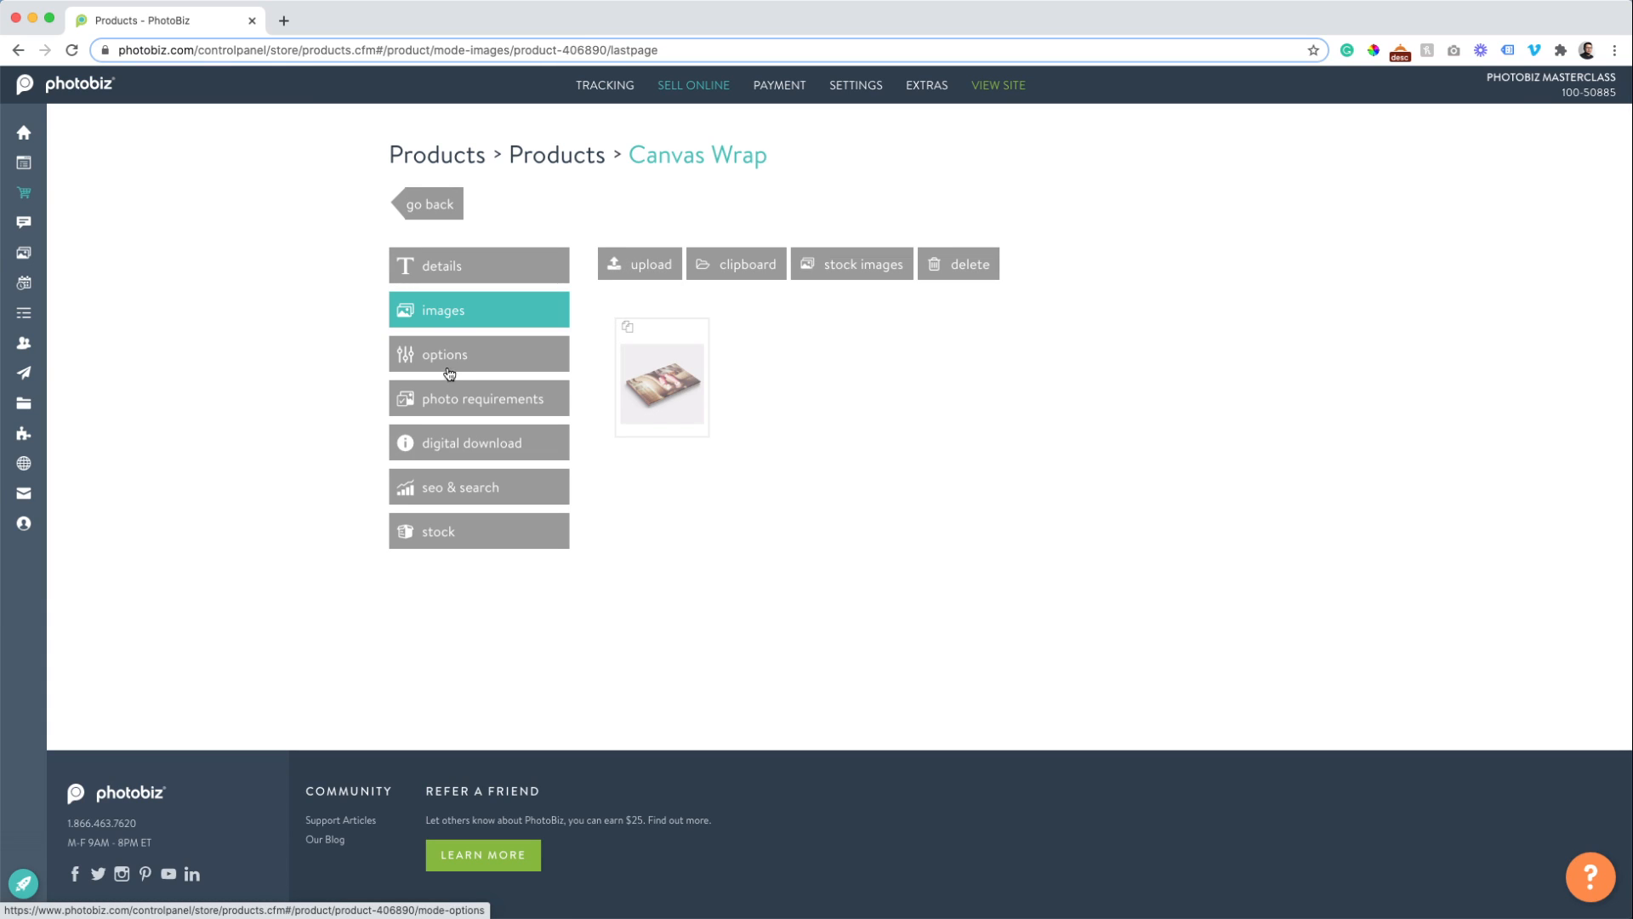
{"action": "left_click", "coordinate": [449, 374]}
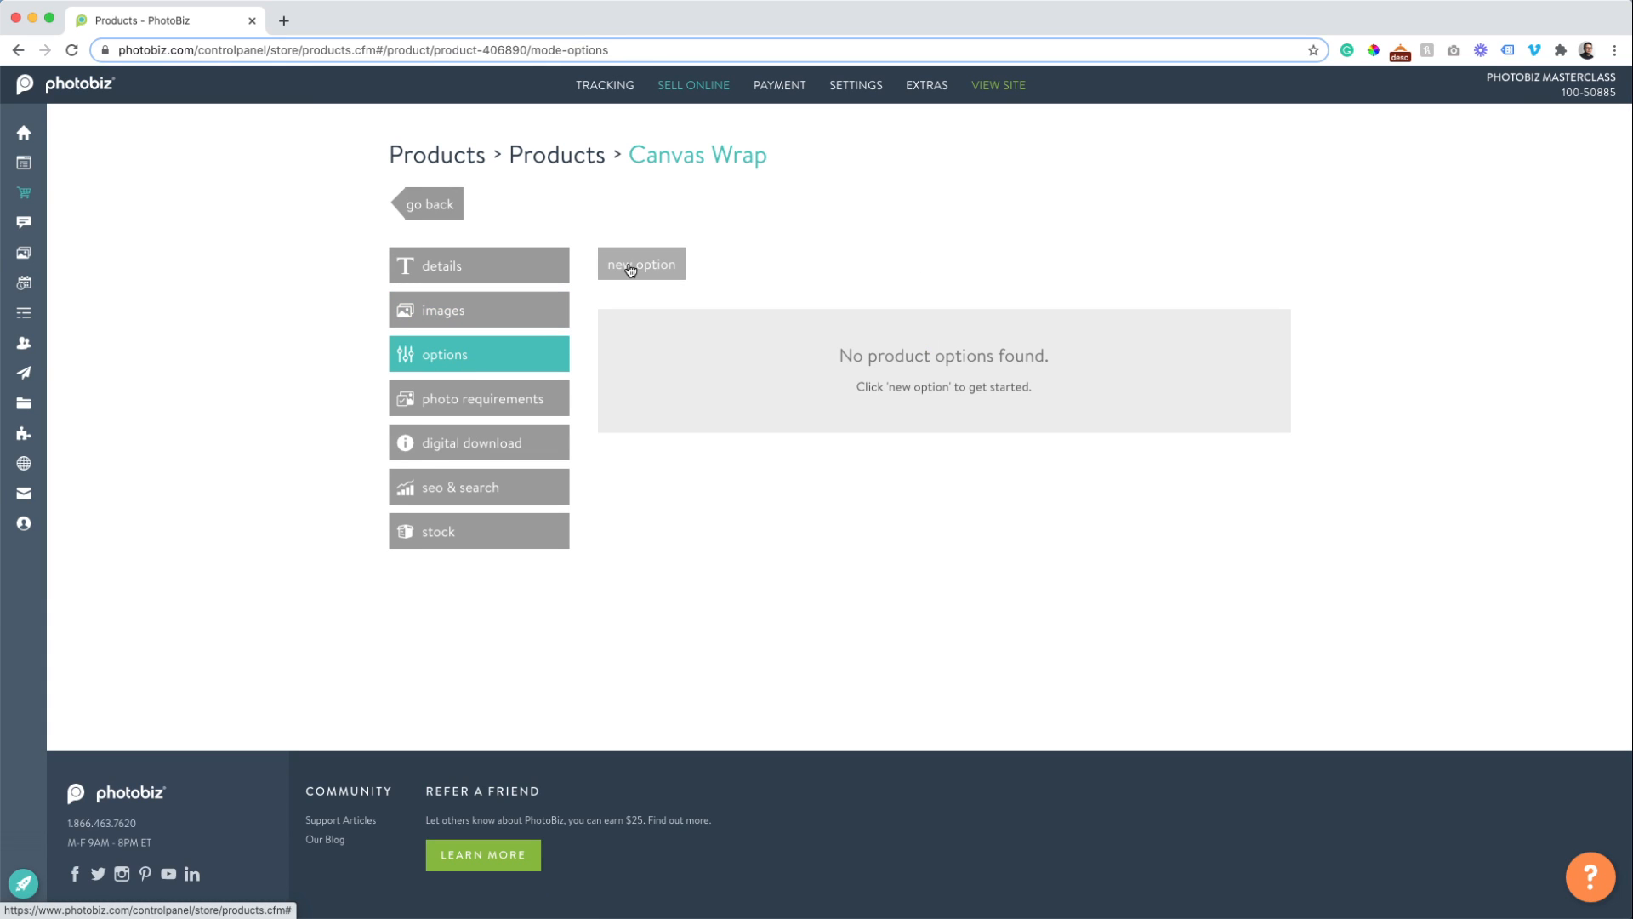
Add a 'Choose Your Size' option with a first sub-option 11 x 14 at +100.
{"action": "left_click", "coordinate": [631, 265]}
{"action": "left_click", "coordinate": [561, 401]}
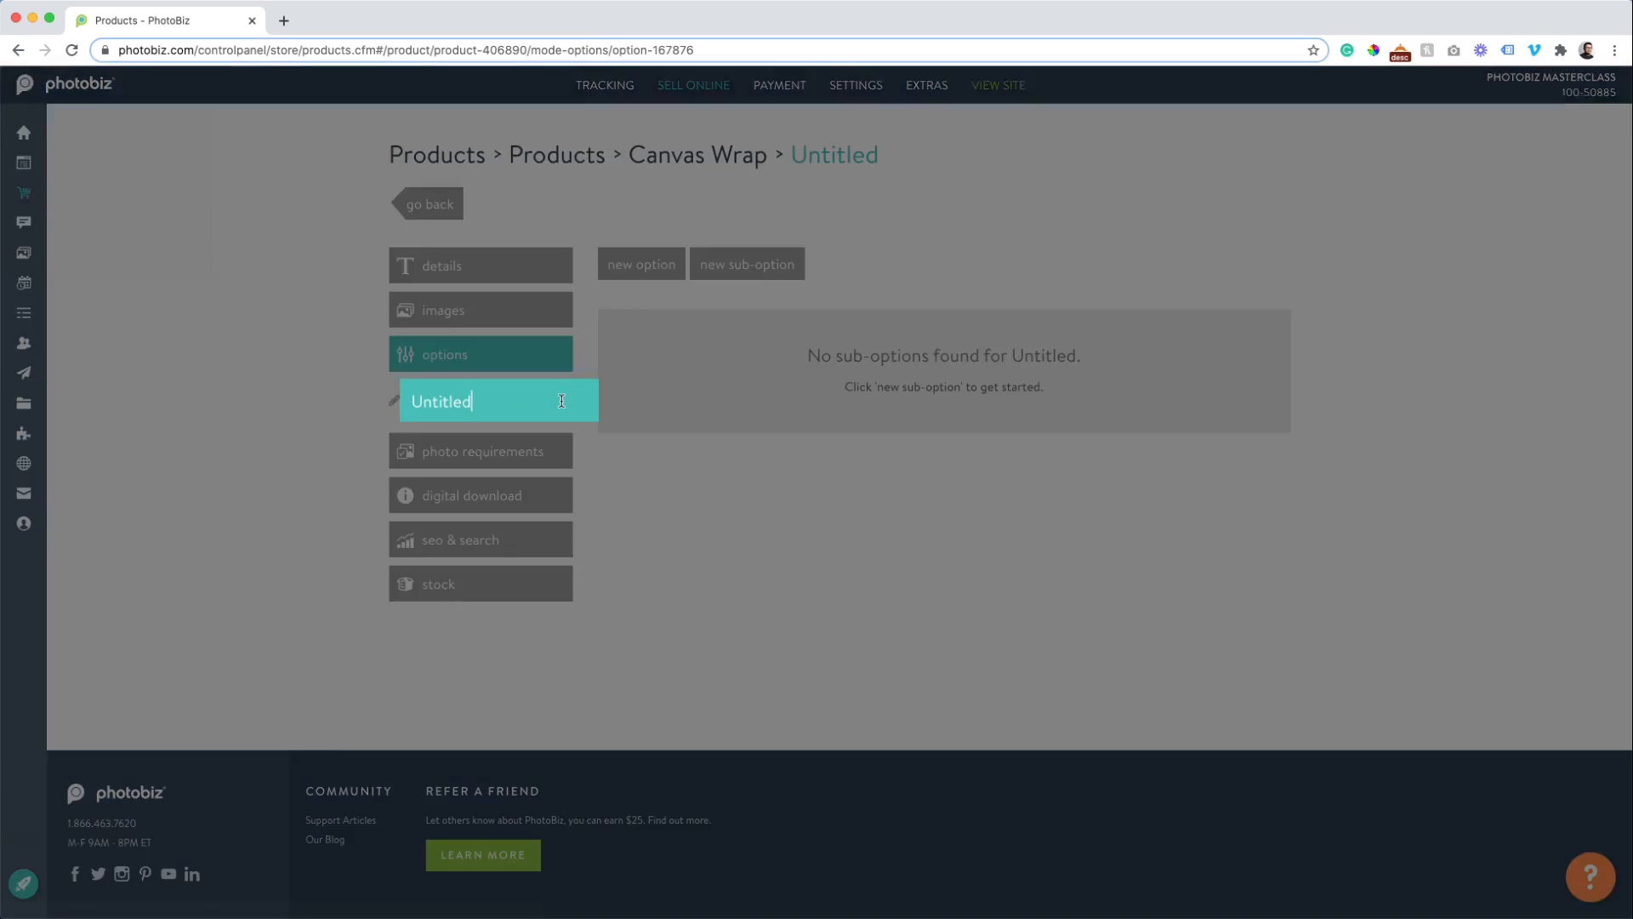
{"action": "type", "text": "Choose "}
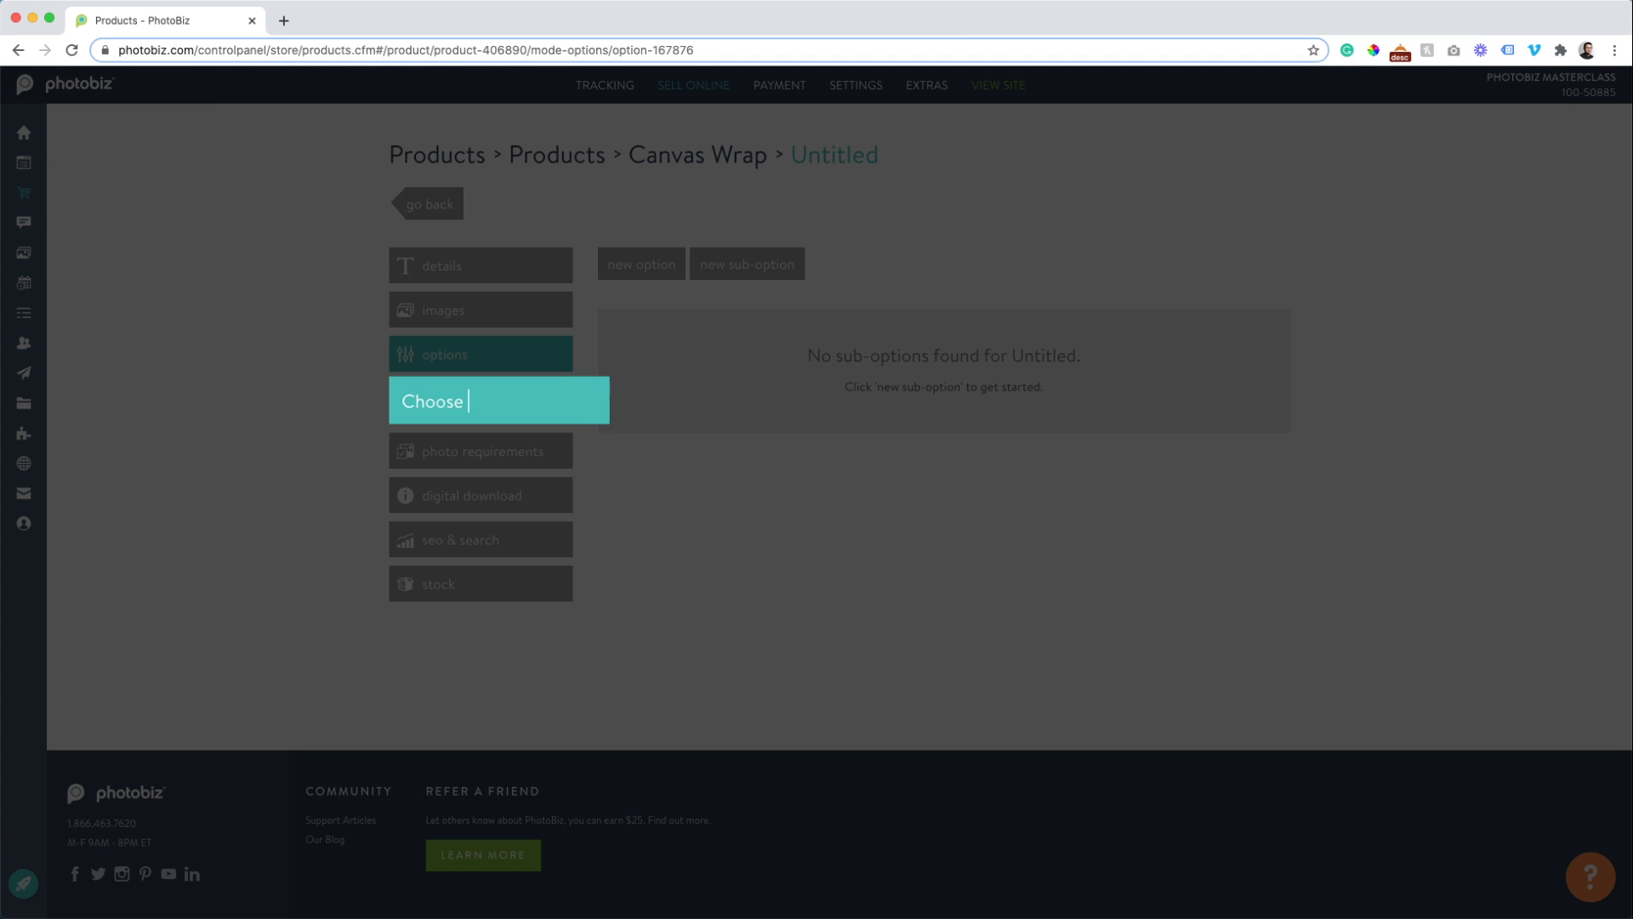
{"action": "type", "text": "Your Size"}
{"action": "key", "text": "Return"}
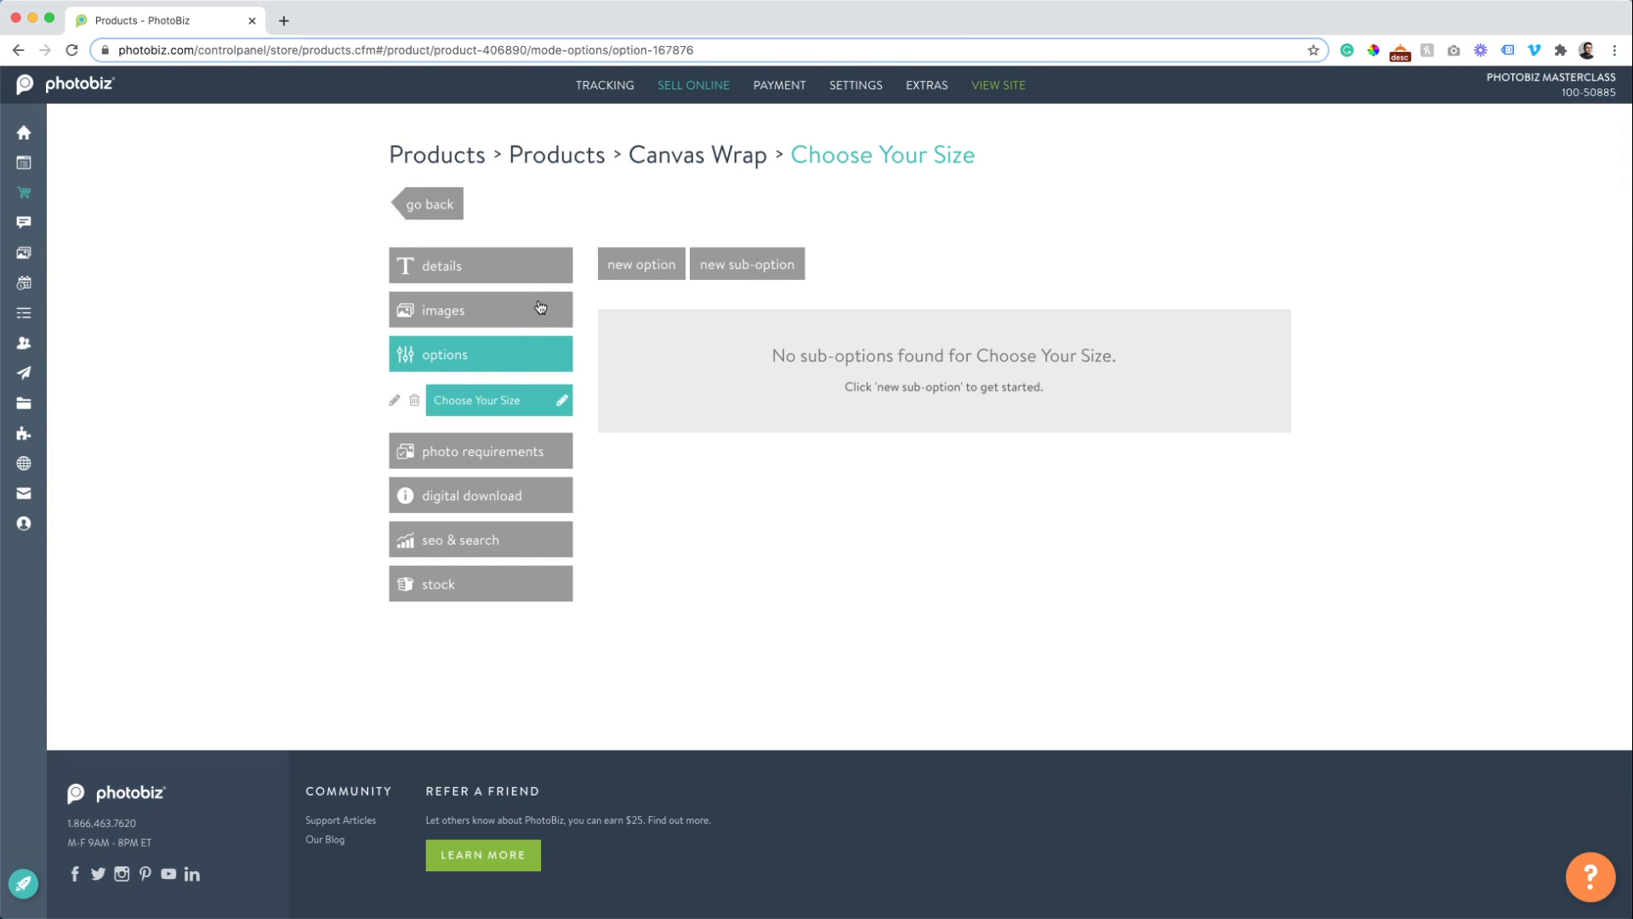
{"action": "left_click", "coordinate": [730, 264]}
{"action": "left_click", "coordinate": [615, 362]}
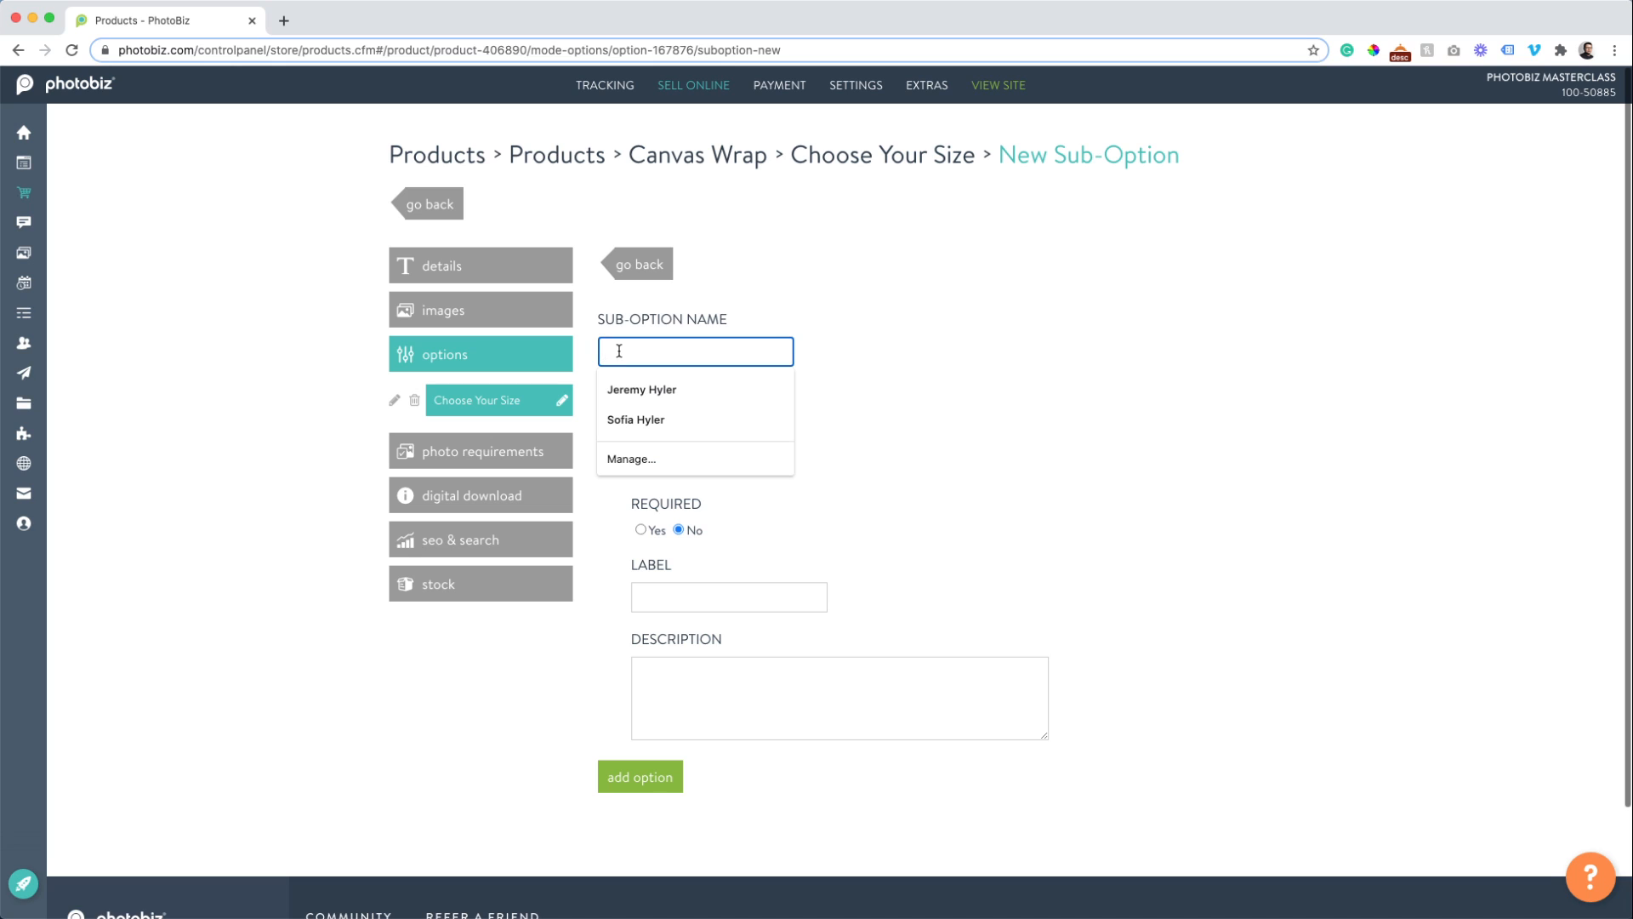
{"action": "type", "text": "11 x"}
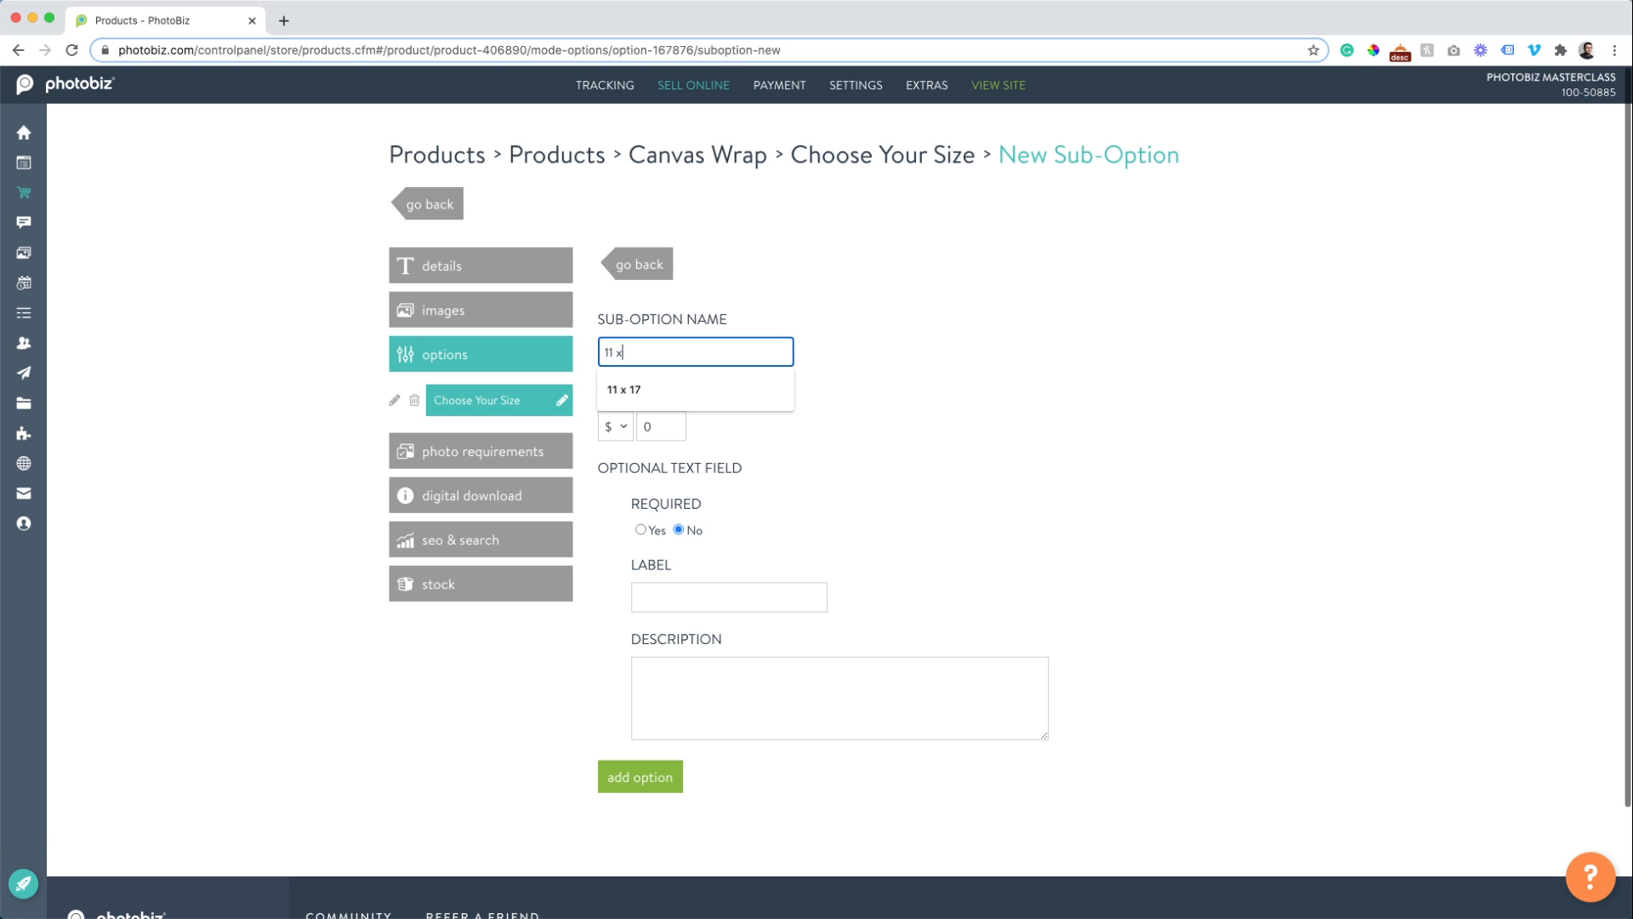
{"action": "type", "text": " 14"}
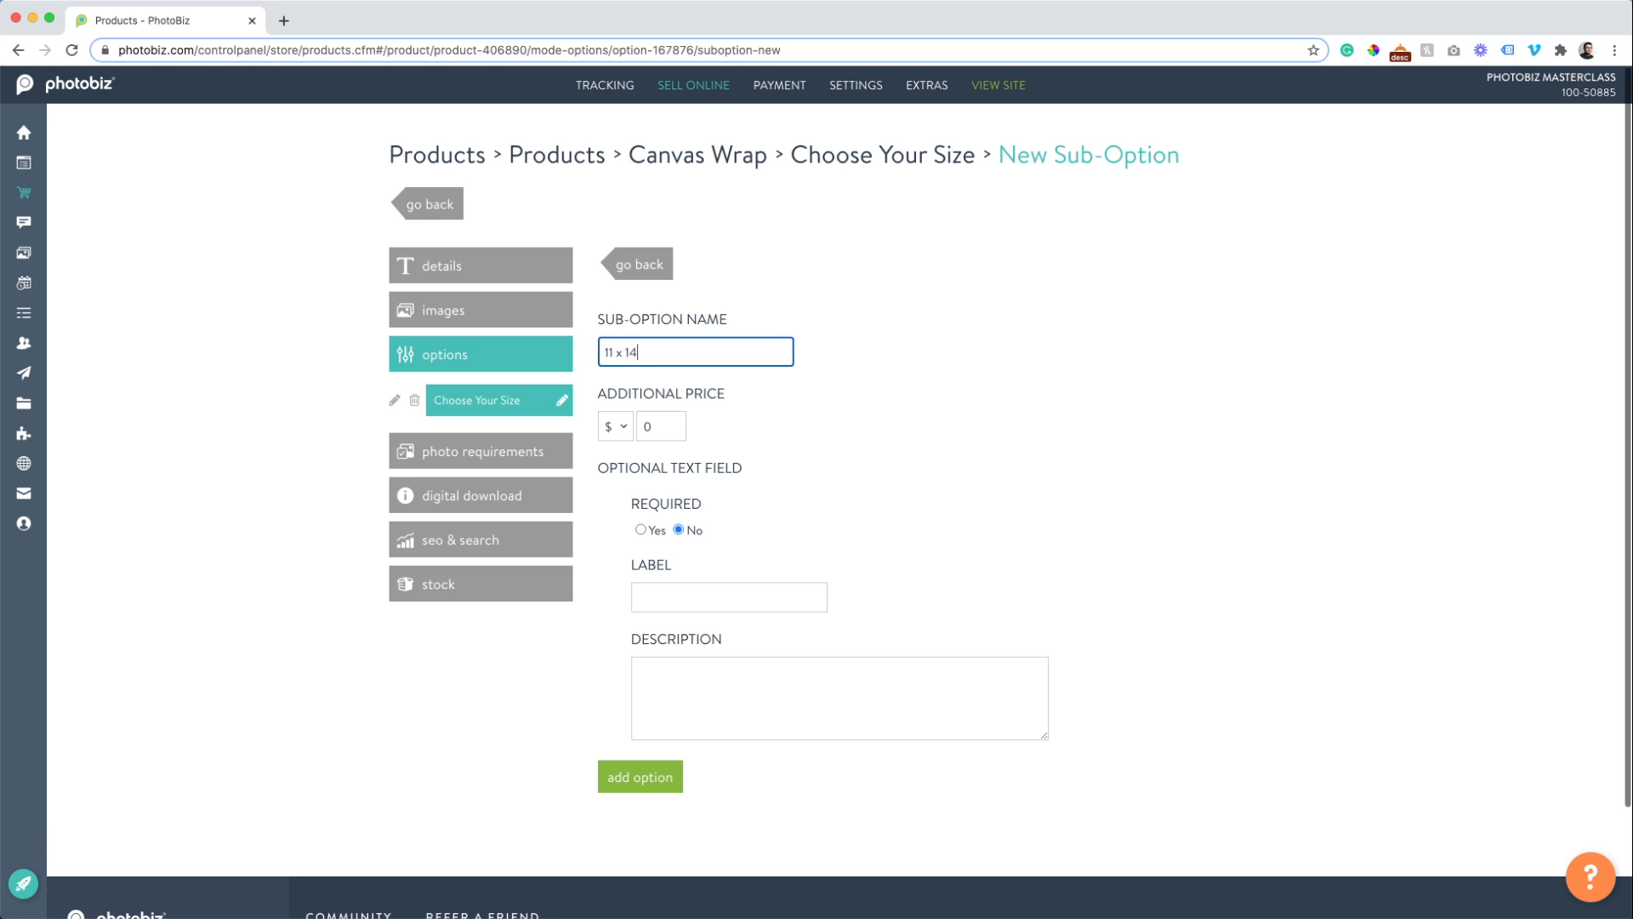
{"action": "key", "text": "Tab"}
{"action": "type", "text": "100"}
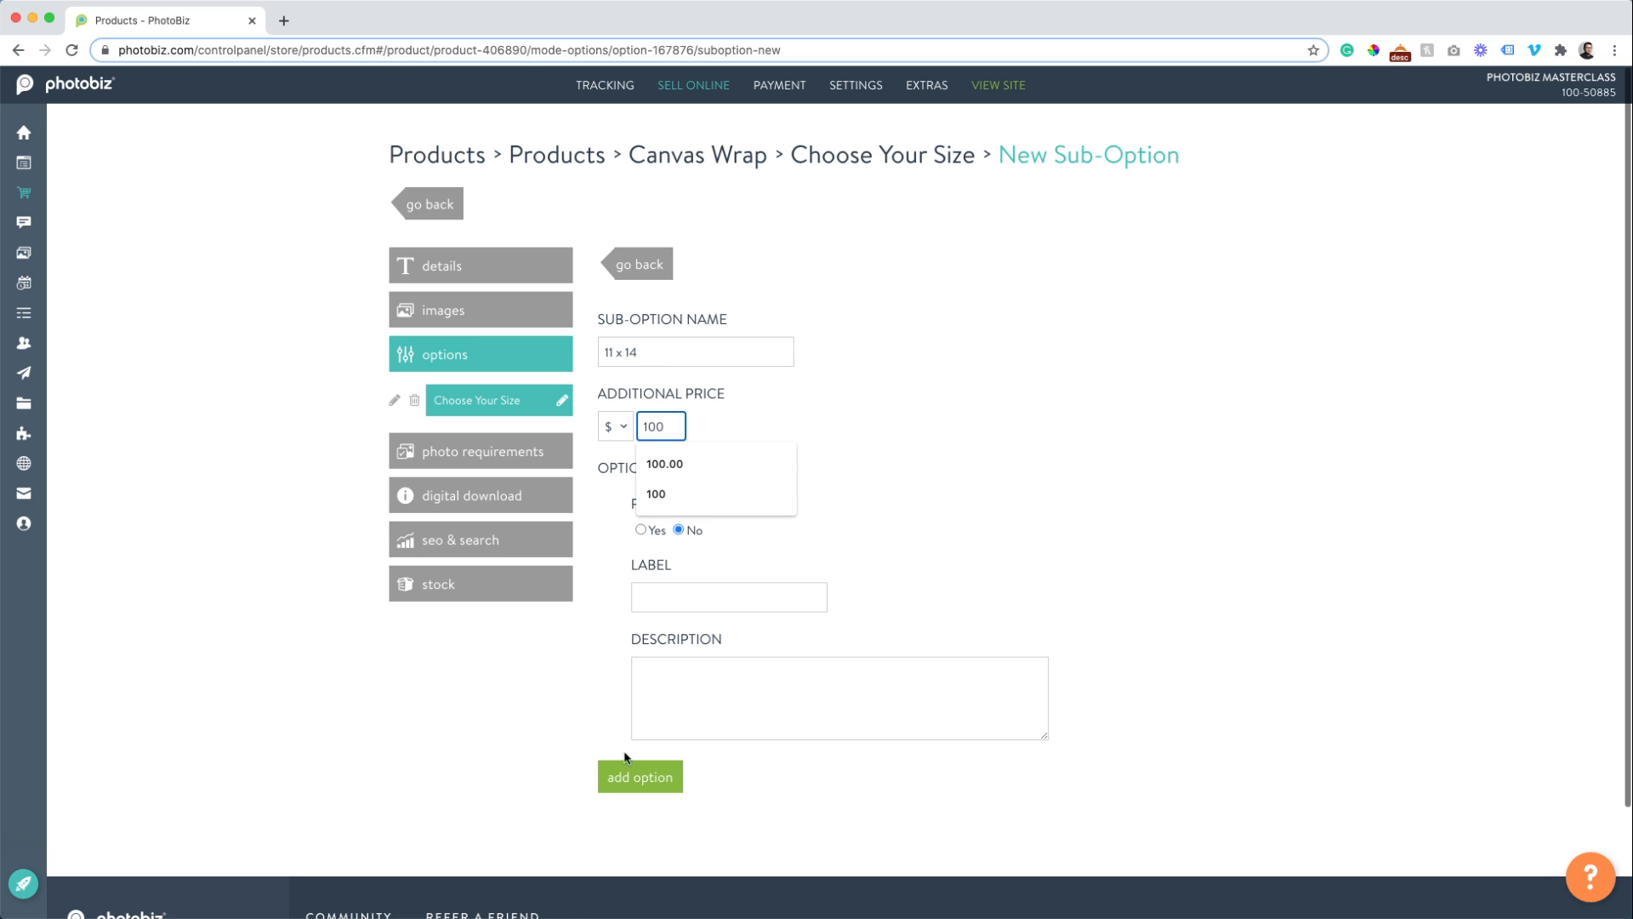
{"action": "left_click", "coordinate": [629, 777]}
{"action": "left_click", "coordinate": [651, 268]}
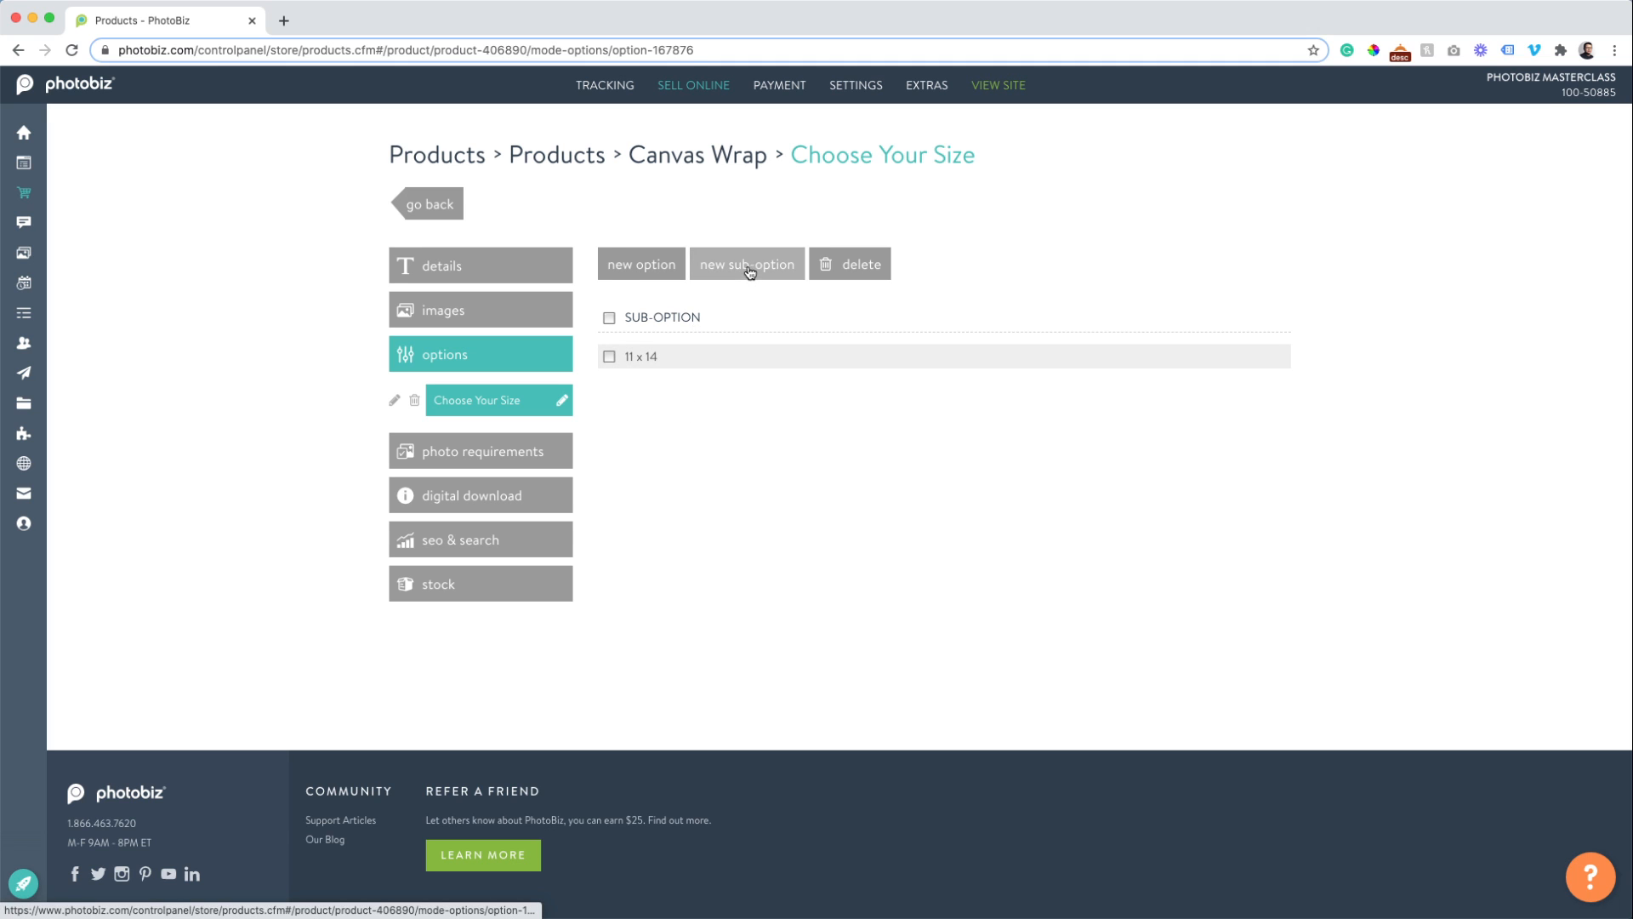
Add a second size sub-option 20 x 24 at +250.
{"action": "left_click", "coordinate": [752, 269]}
{"action": "left_click", "coordinate": [639, 352]}
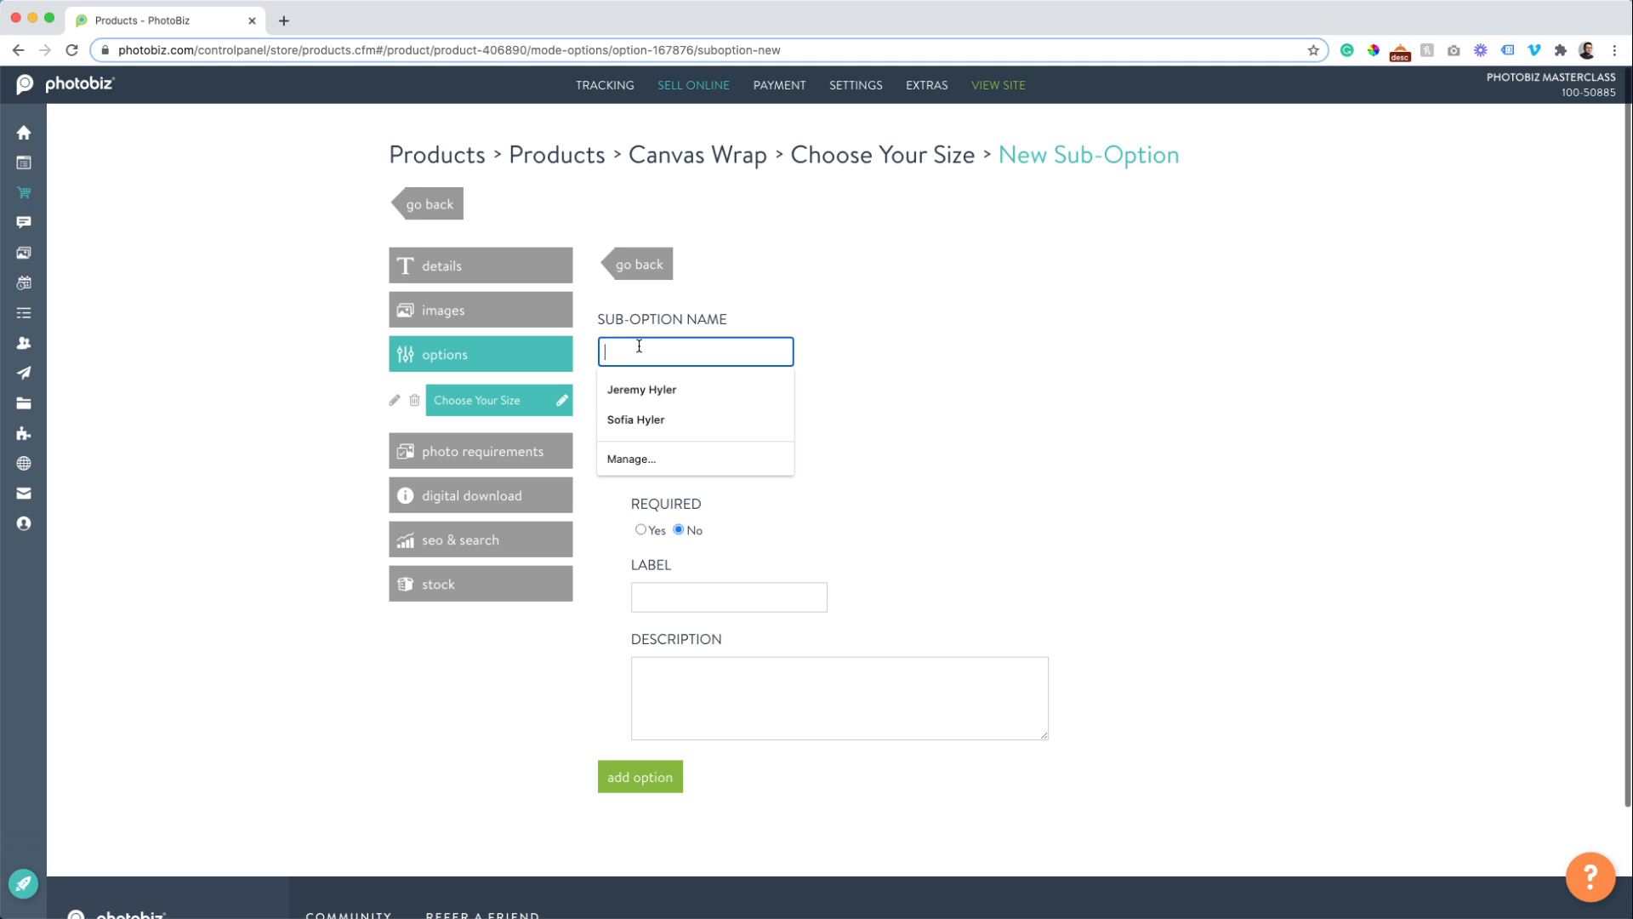
{"action": "type", "text": "20 x "}
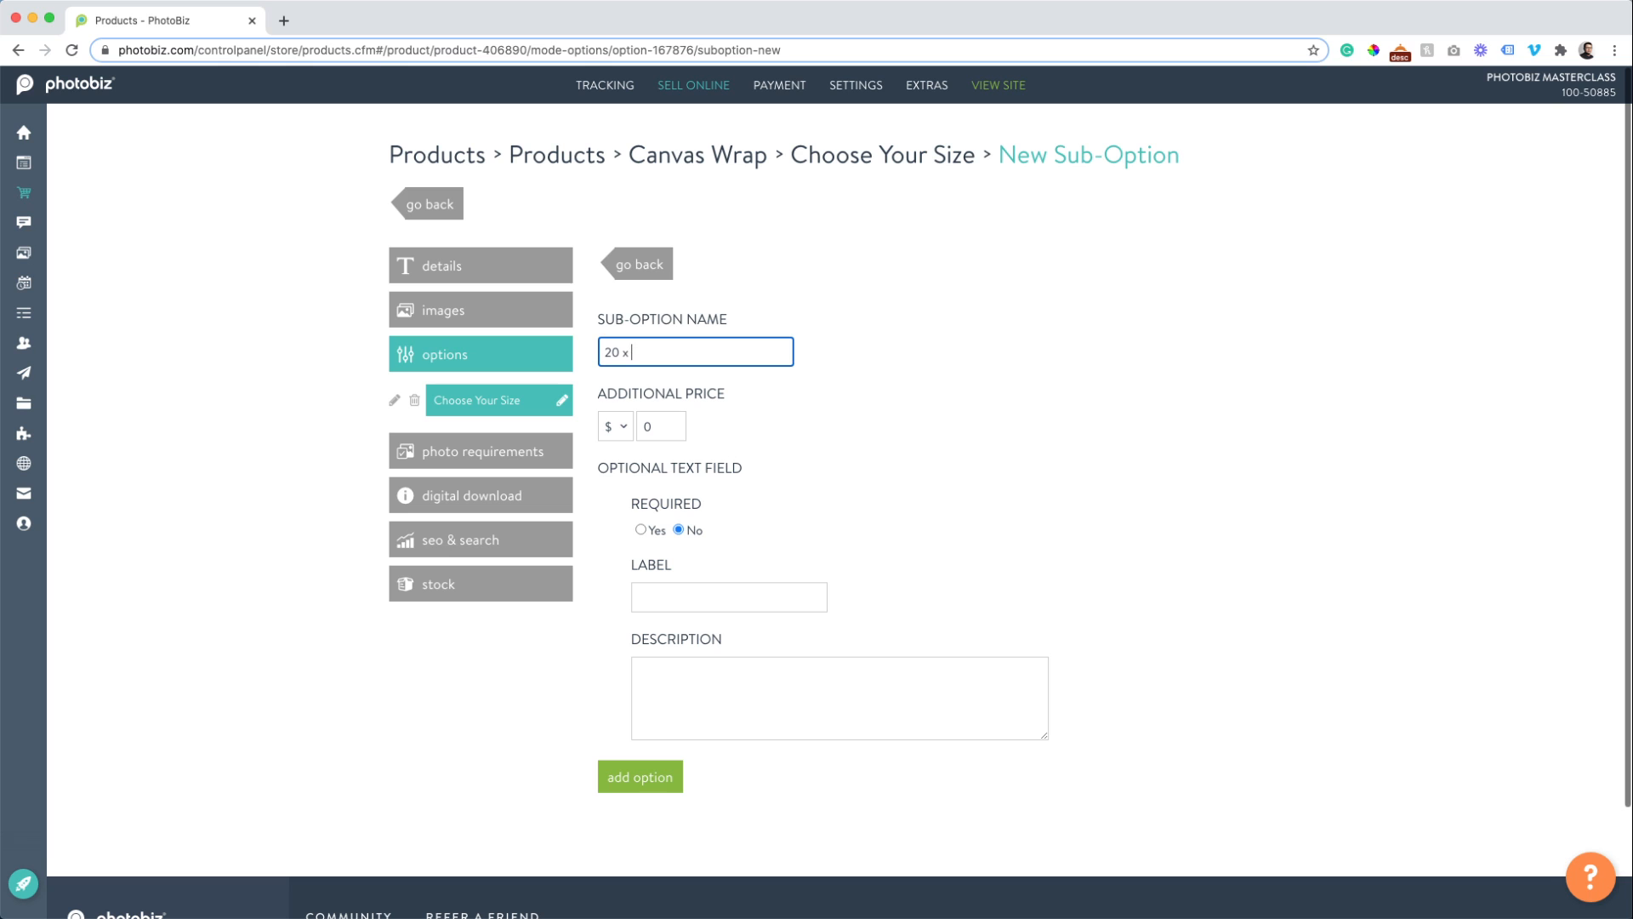
{"action": "type", "text": "24"}
{"action": "key", "text": "Tab"}
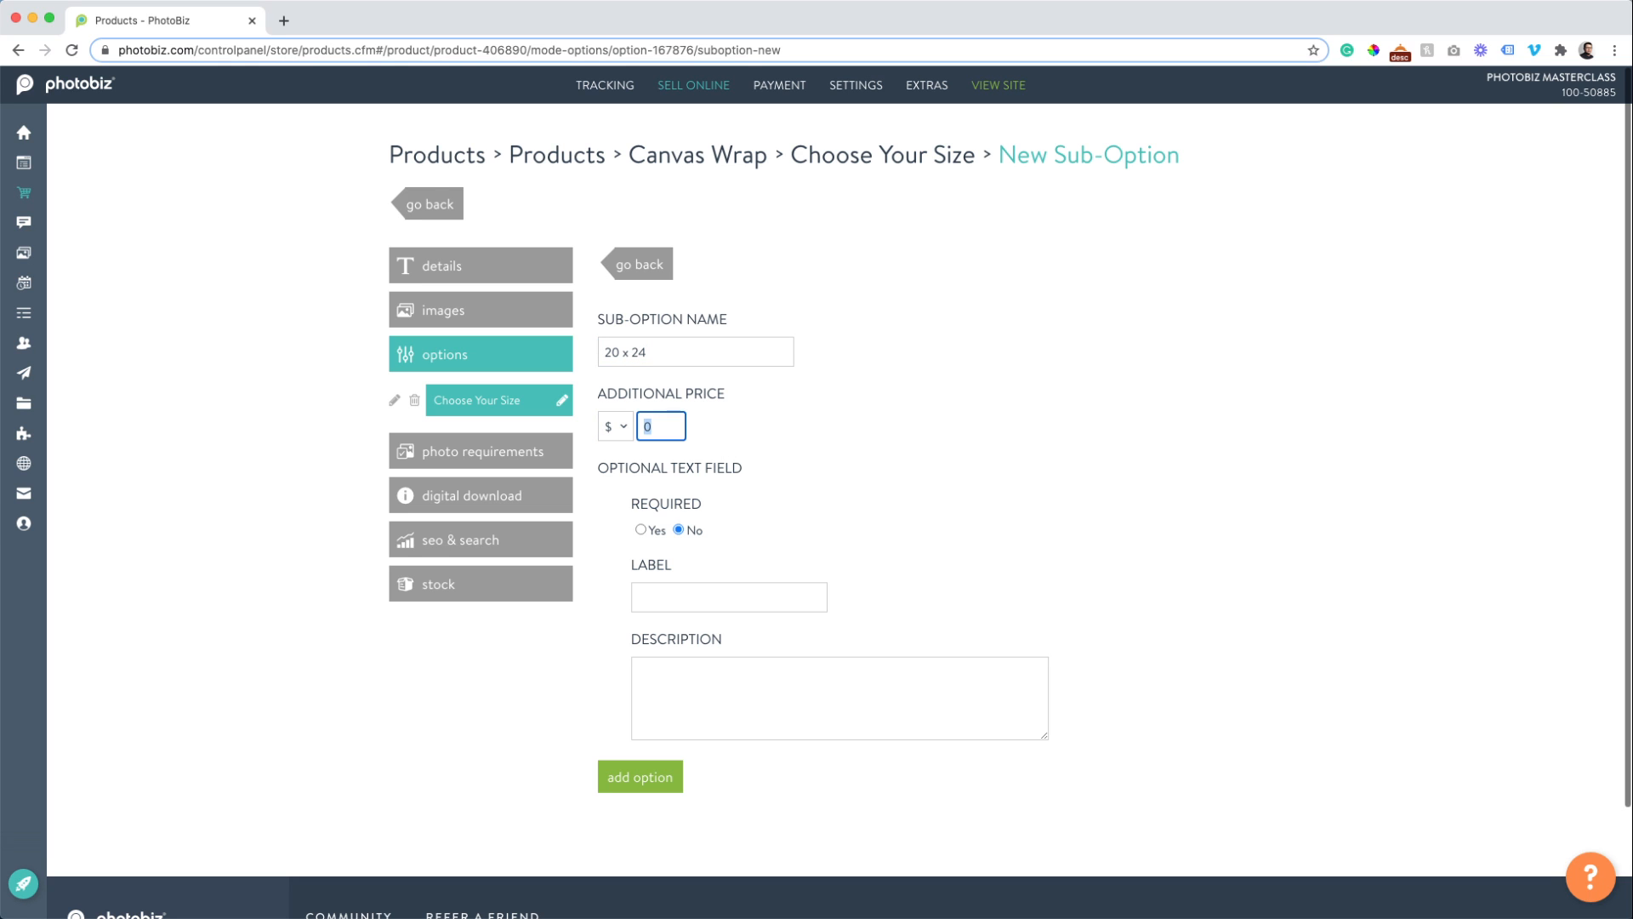
{"action": "type", "text": "250"}
{"action": "left_click", "coordinate": [621, 777]}
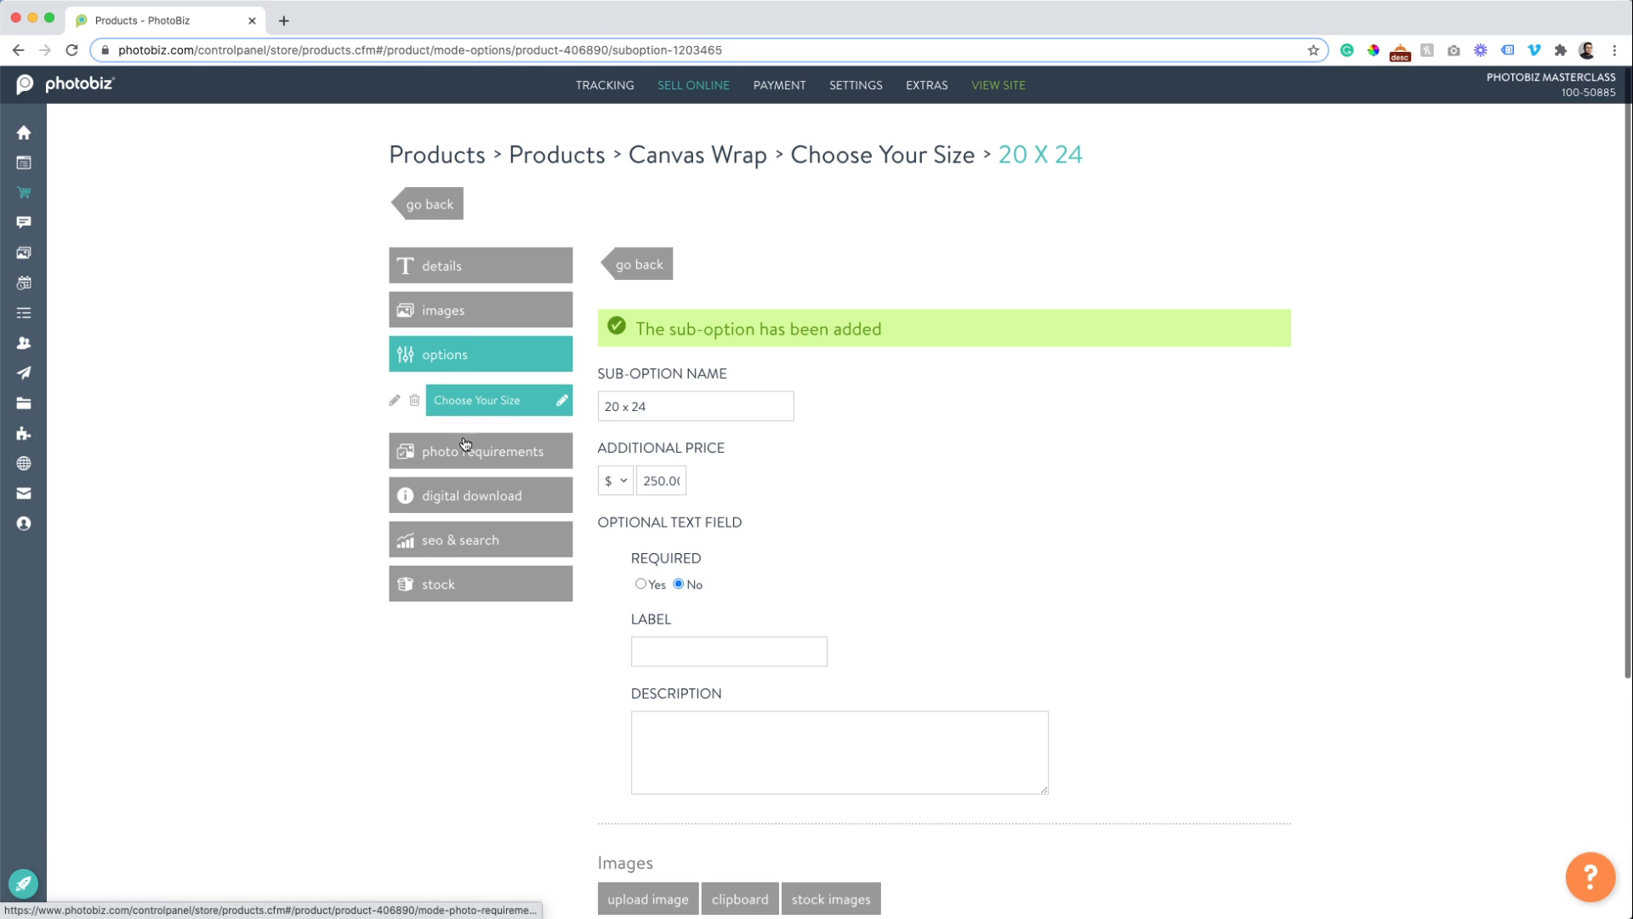
{"action": "left_click", "coordinate": [467, 453]}
Set Canvas Wrap's minimum and maximum photos to 1 and save the changes.
{"action": "left_click", "coordinate": [612, 286]}
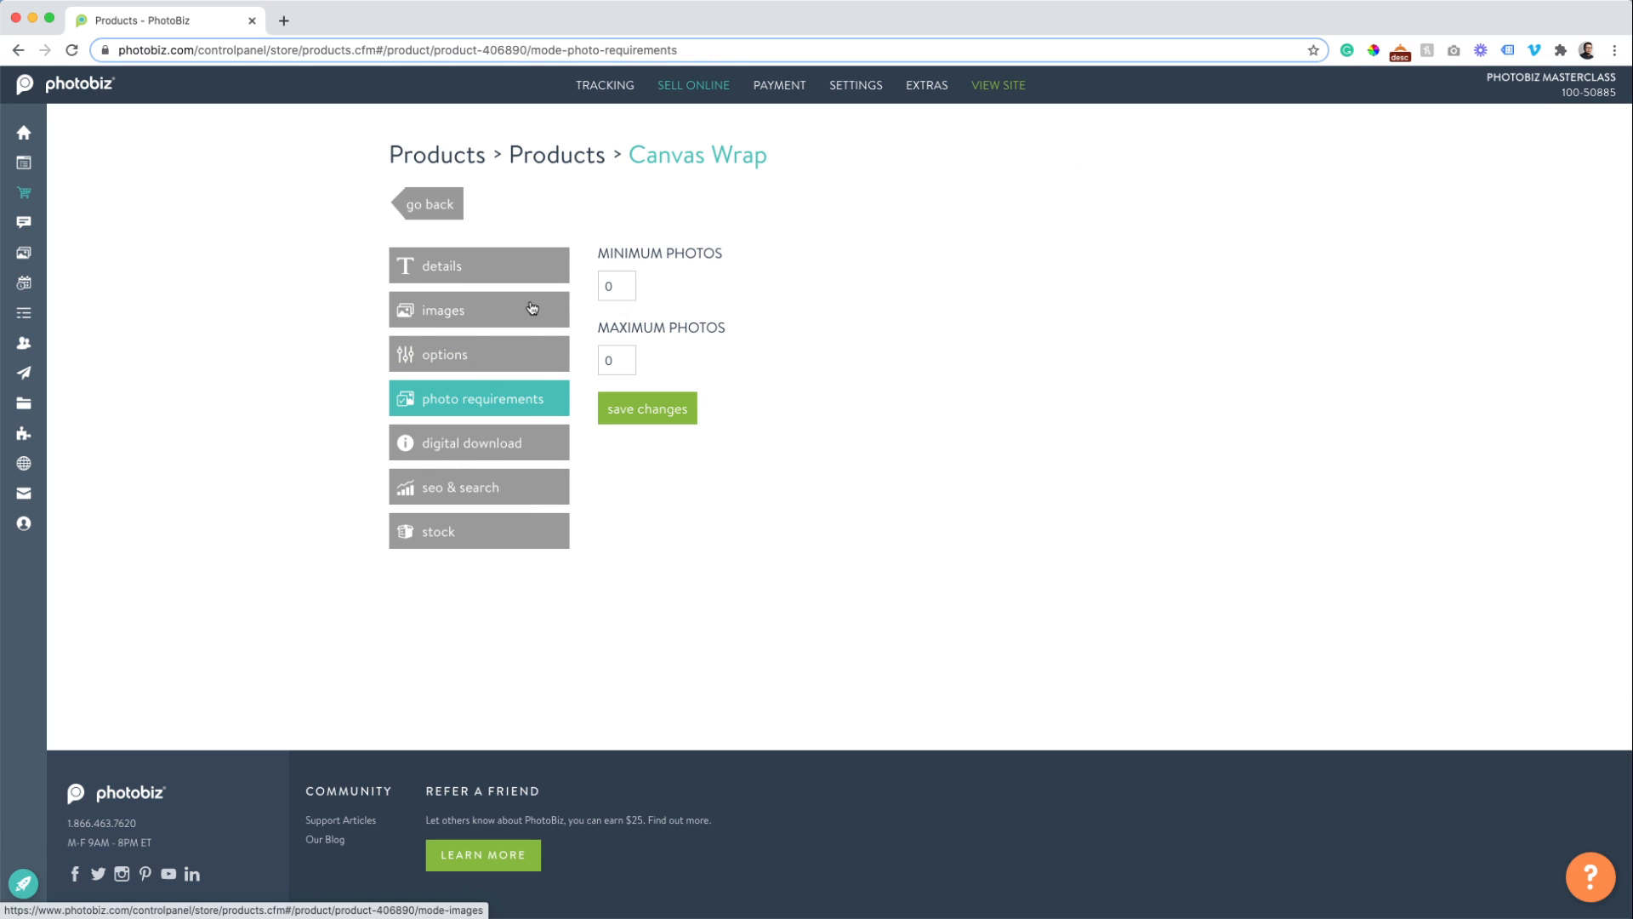
{"action": "key", "text": "BackSpace"}
{"action": "type", "text": "1"}
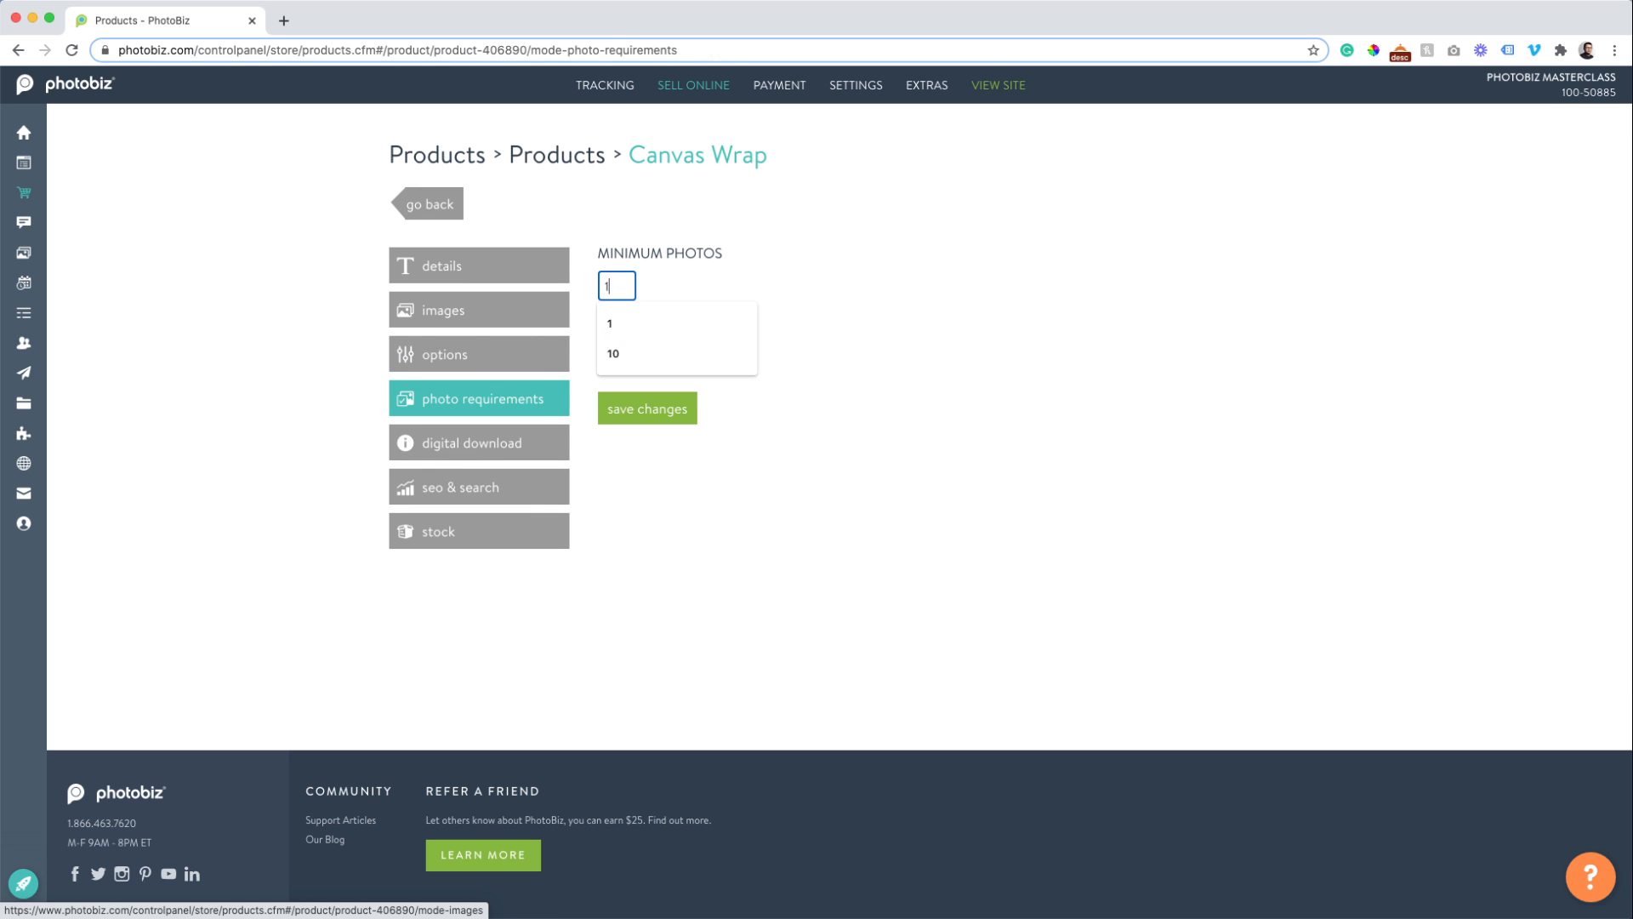
{"action": "key", "text": "Tab"}
{"action": "type", "text": "1"}
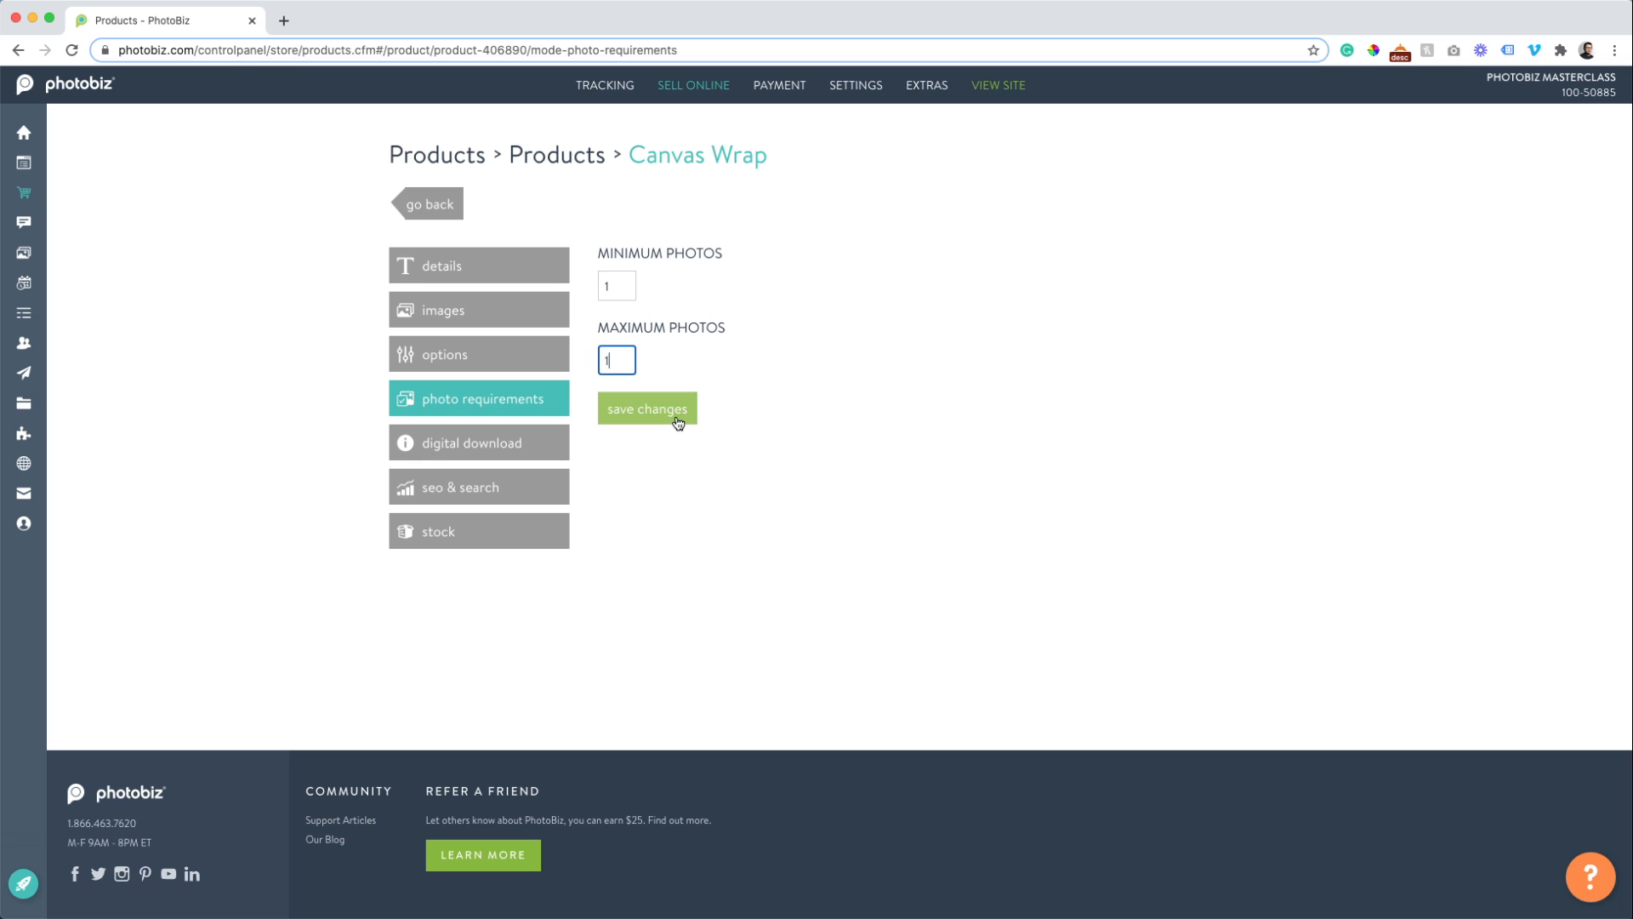
{"action": "left_click", "coordinate": [678, 418]}
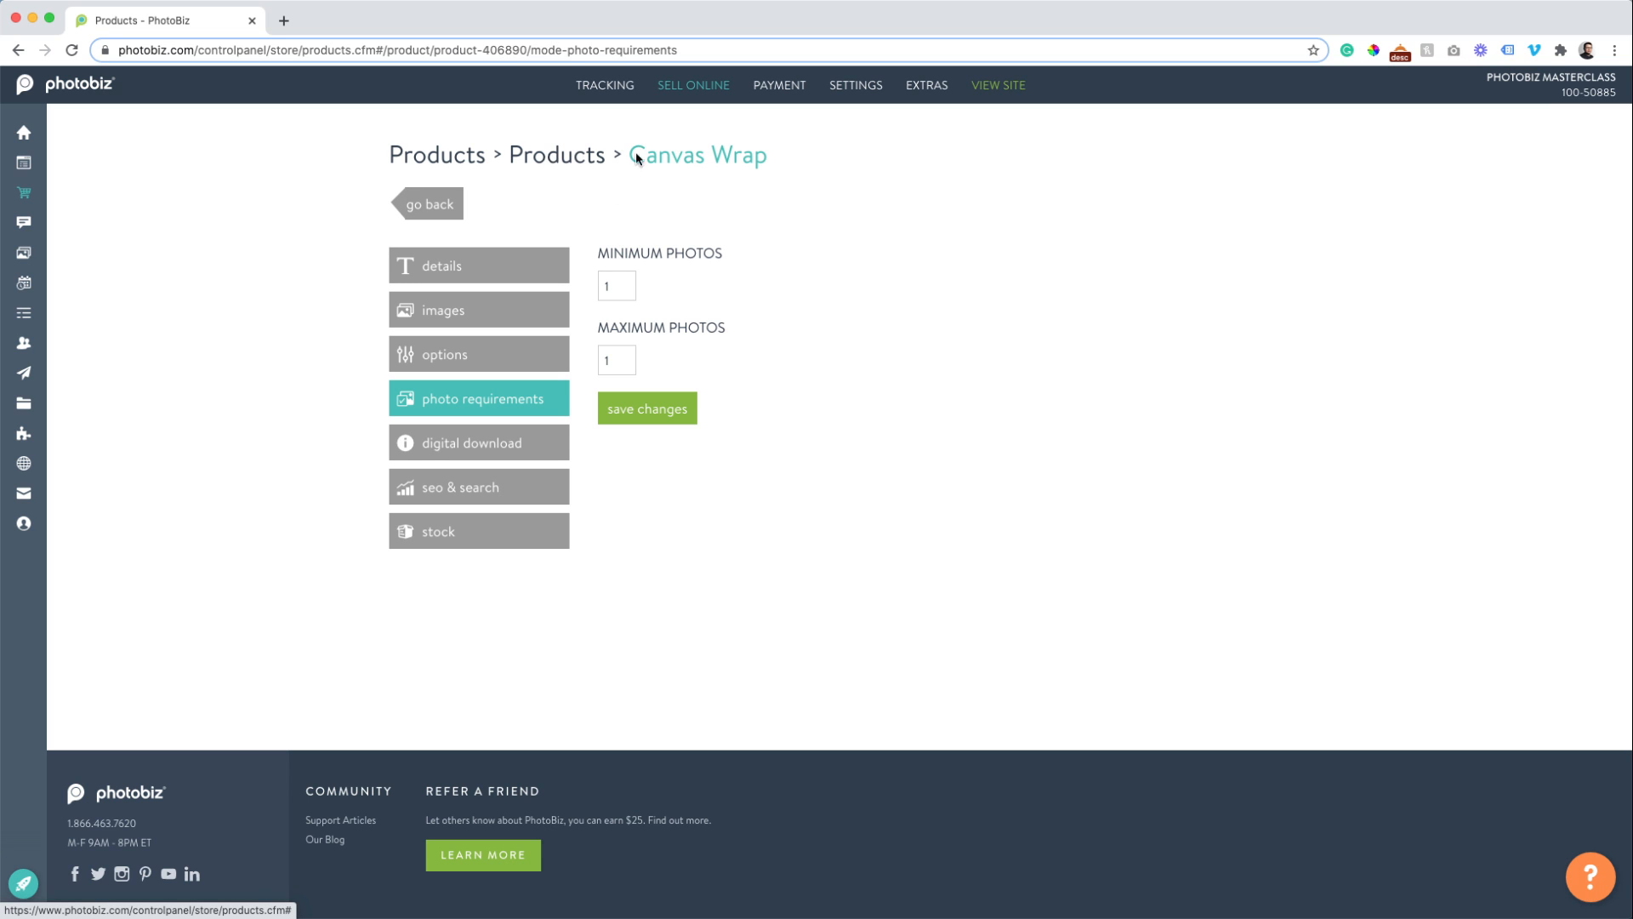
{"action": "mouse_move", "coordinate": [706, 77]}
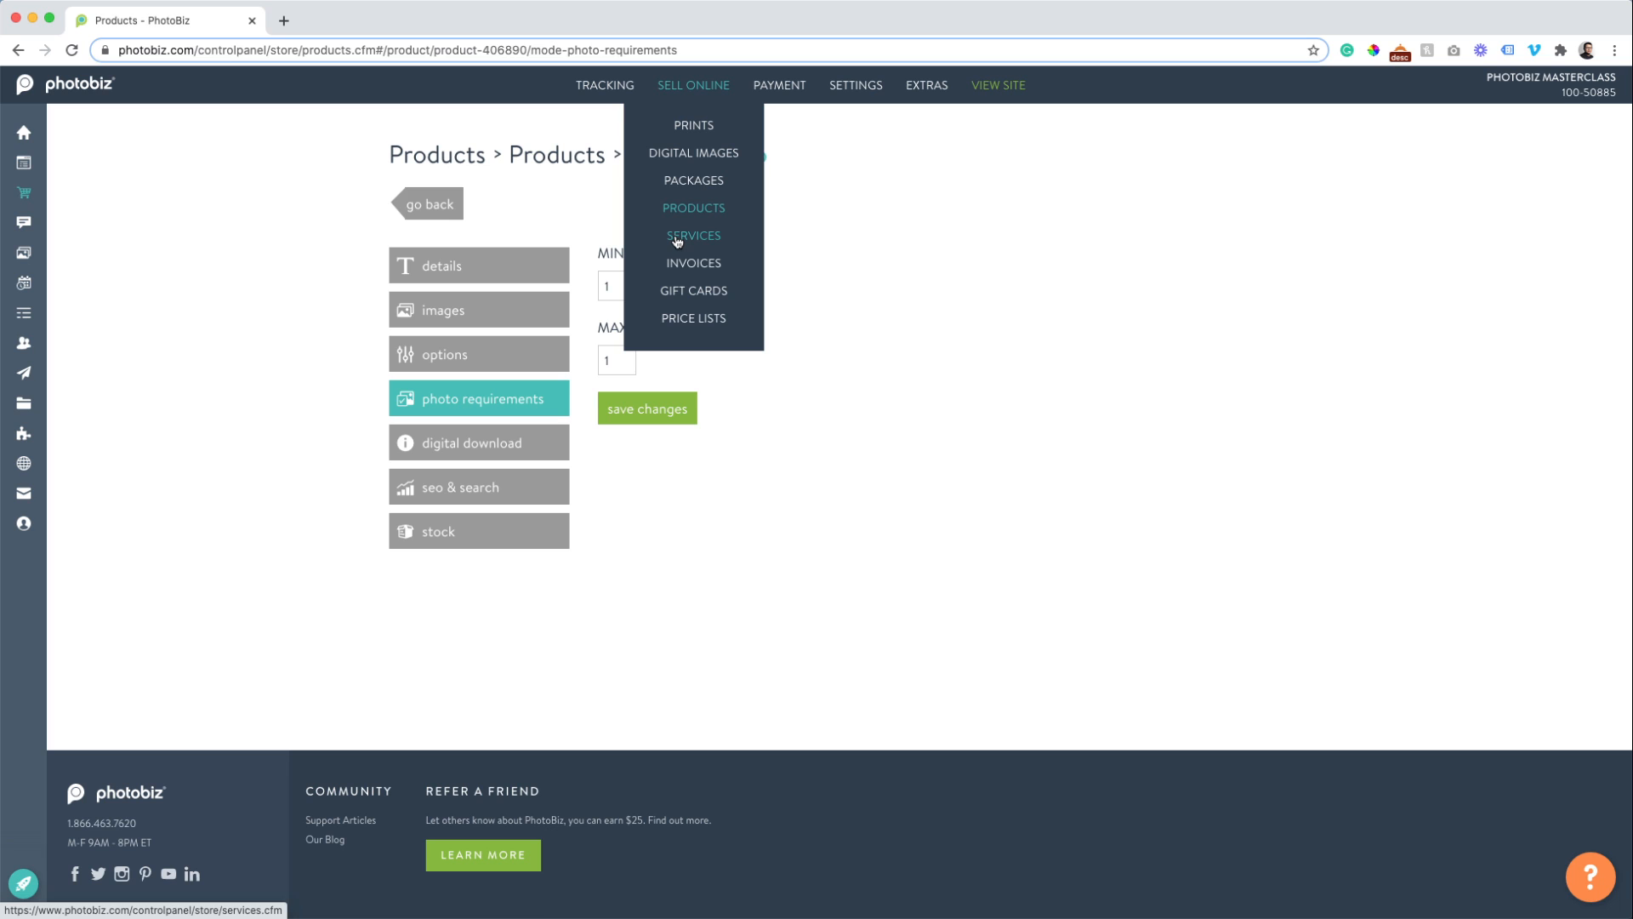
Open Sell Online > Services and begin a blank new service.
{"action": "left_click", "coordinate": [678, 242]}
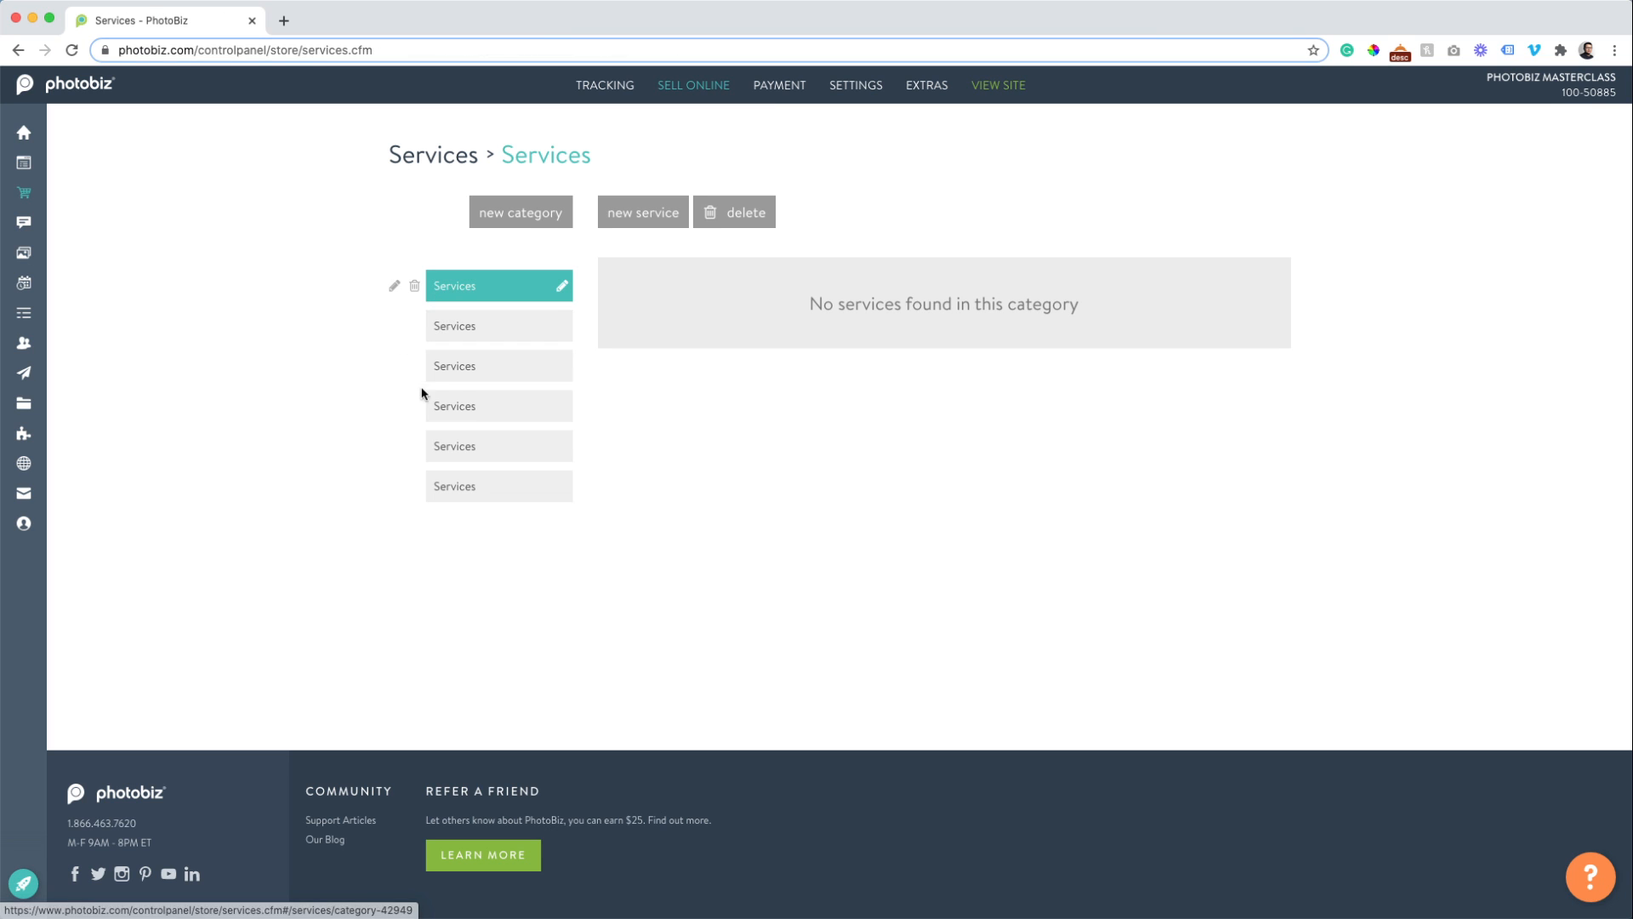
{"action": "left_click", "coordinate": [633, 224]}
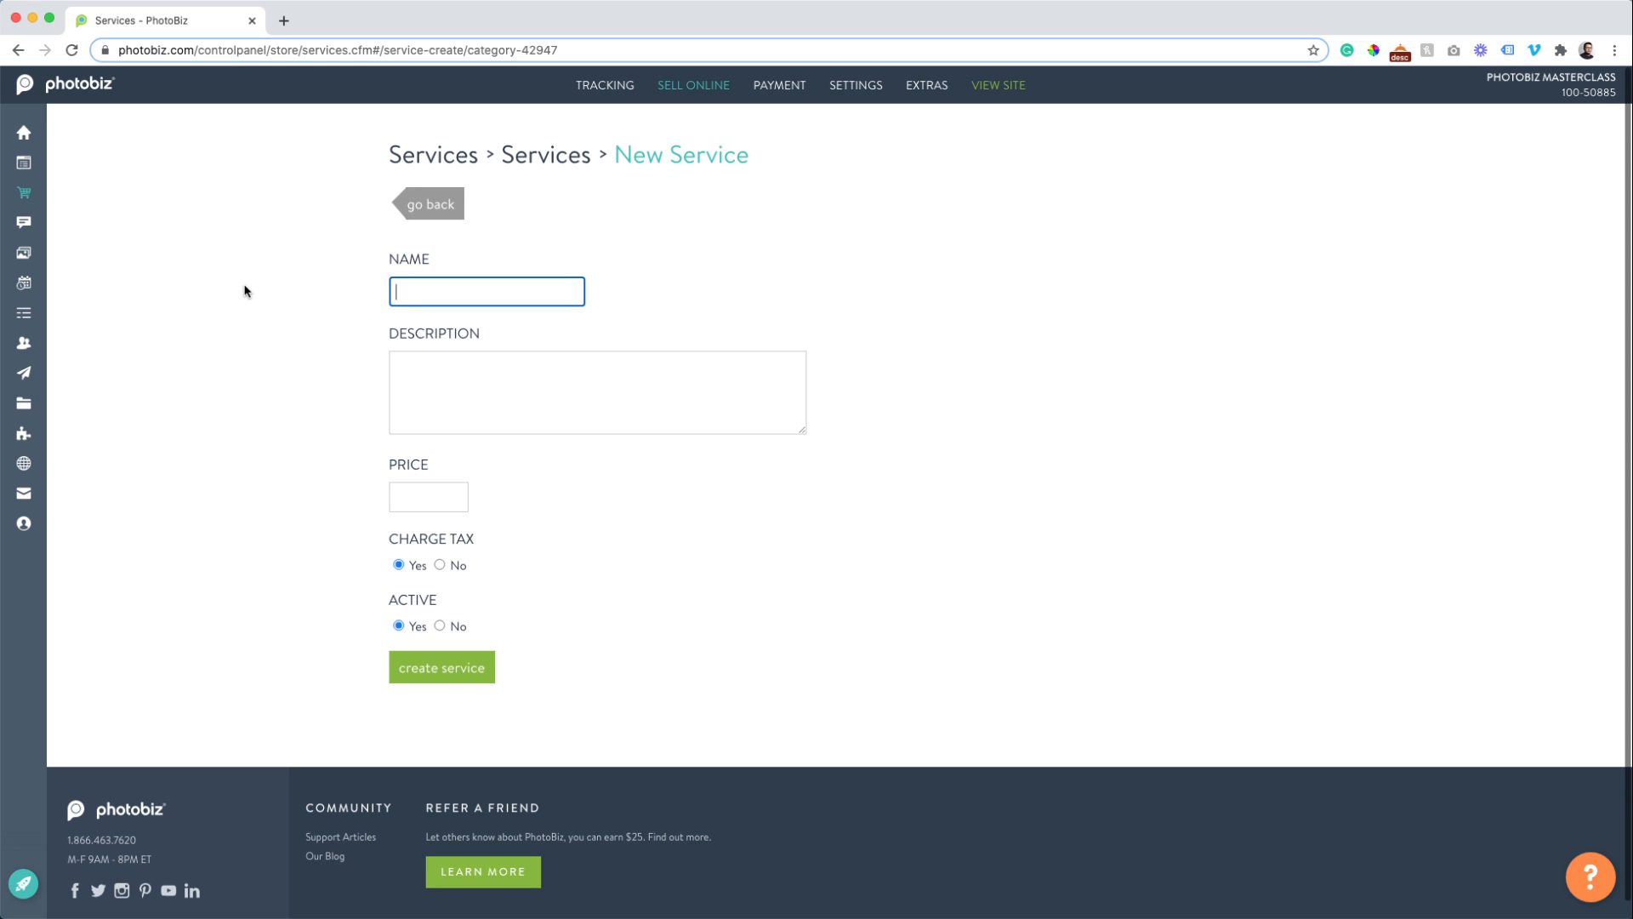
Name the service 'Session Fee', described 'Pay your deposit for your upcoming family photo session.'.
{"action": "type", "text": "Sess"}
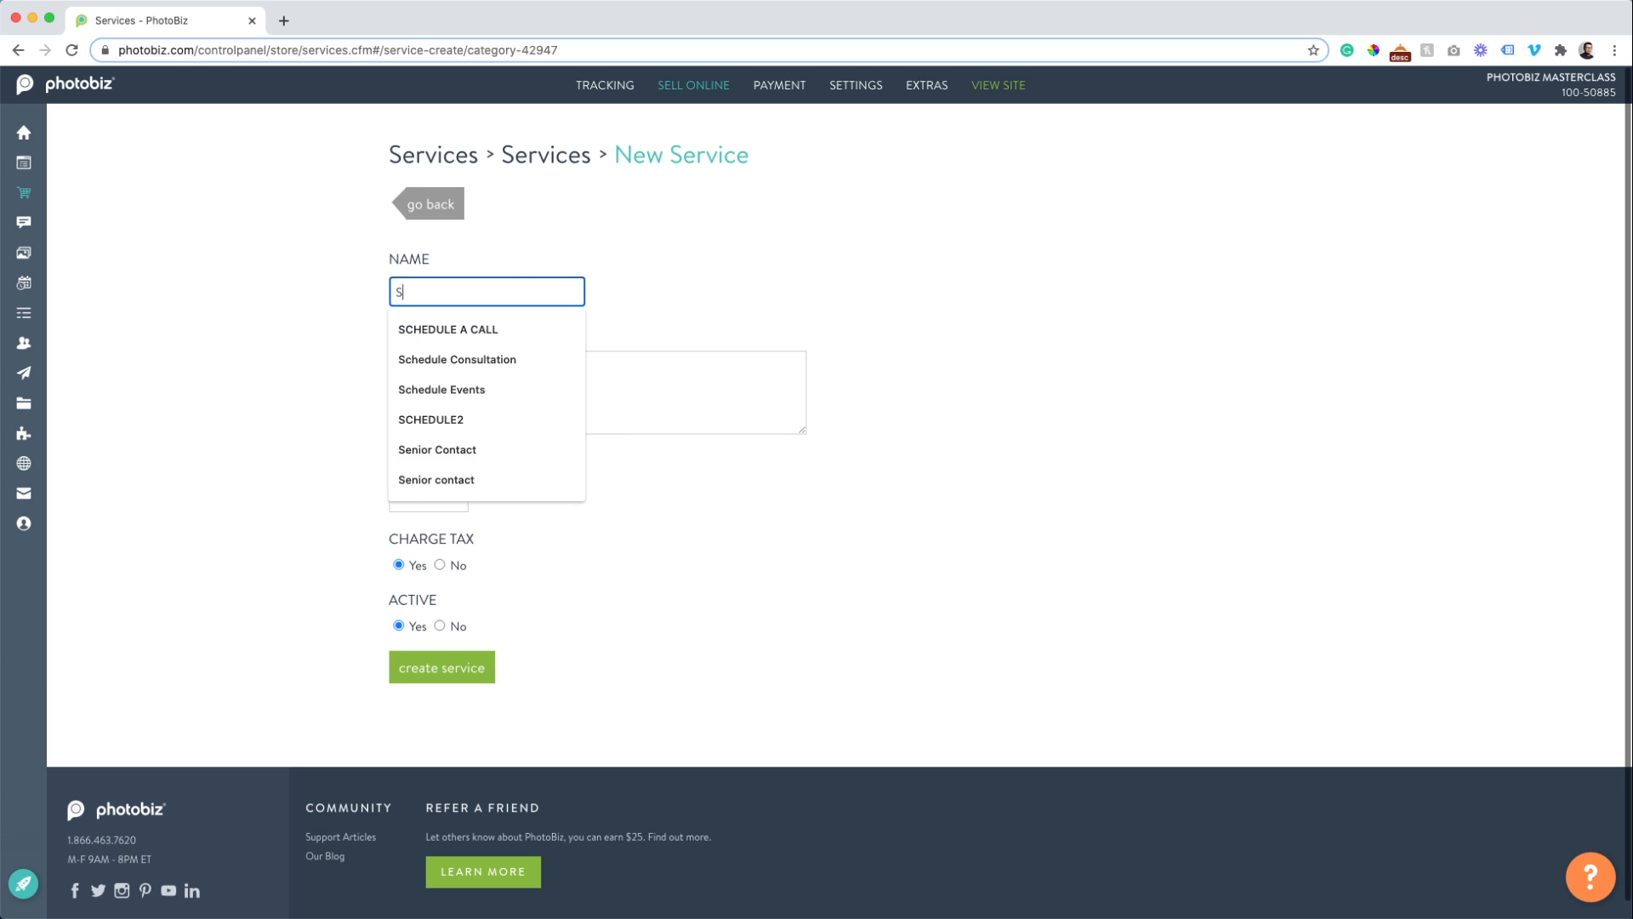
{"action": "key", "text": "BackSpace"}
{"action": "key", "text": "BackSpace"}
{"action": "type", "text": "ssion Fee"}
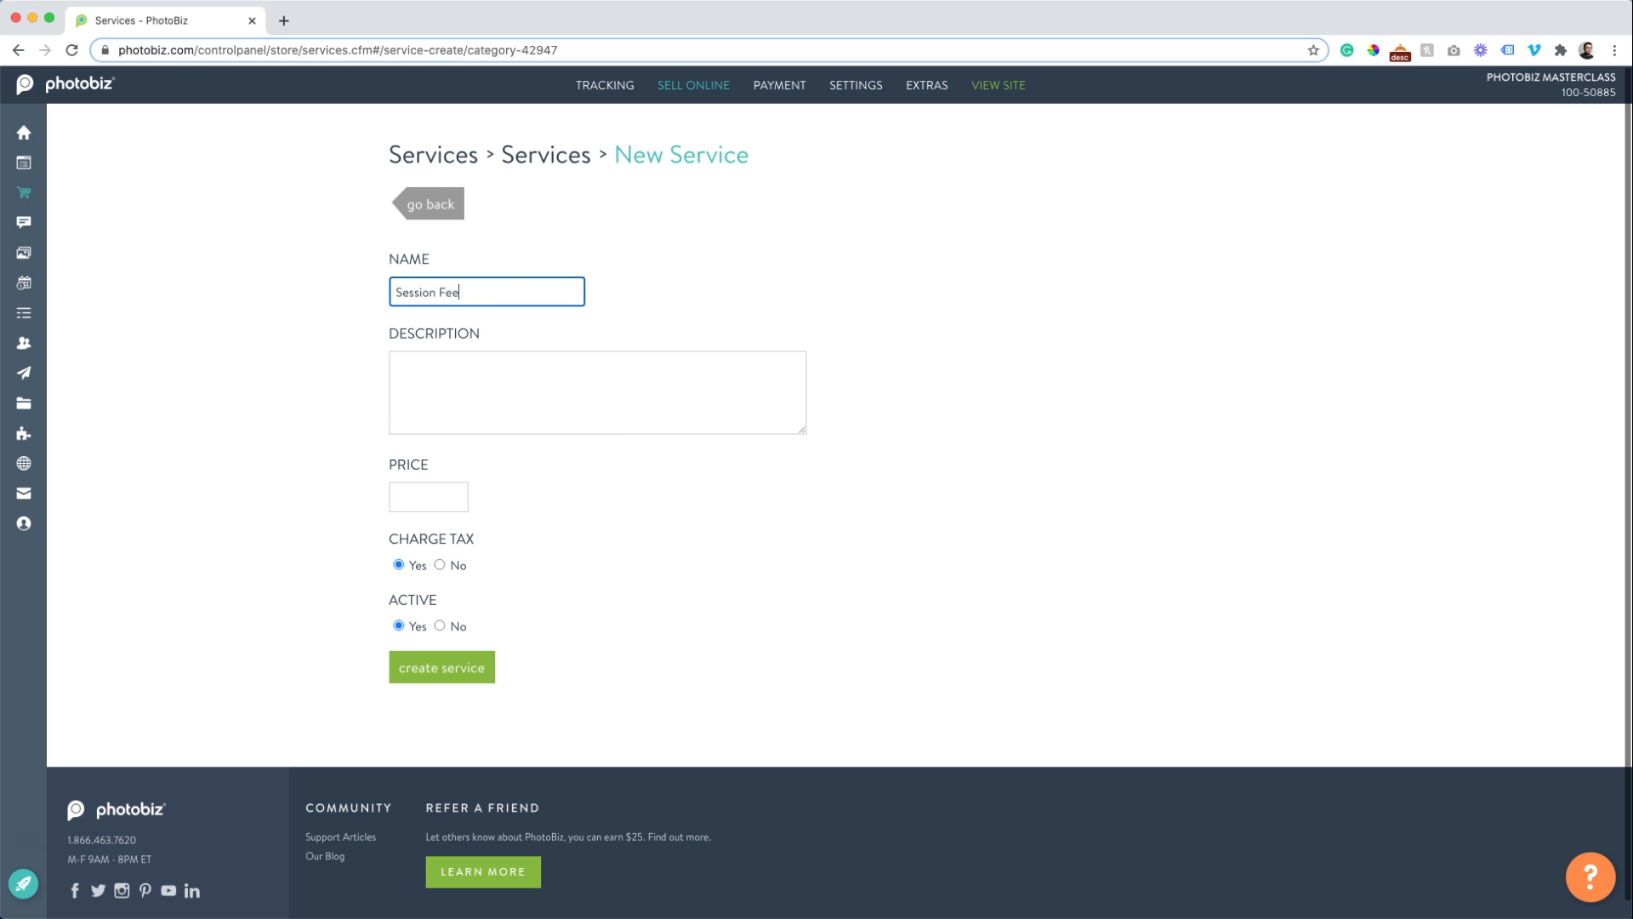
{"action": "key", "text": "Tab"}
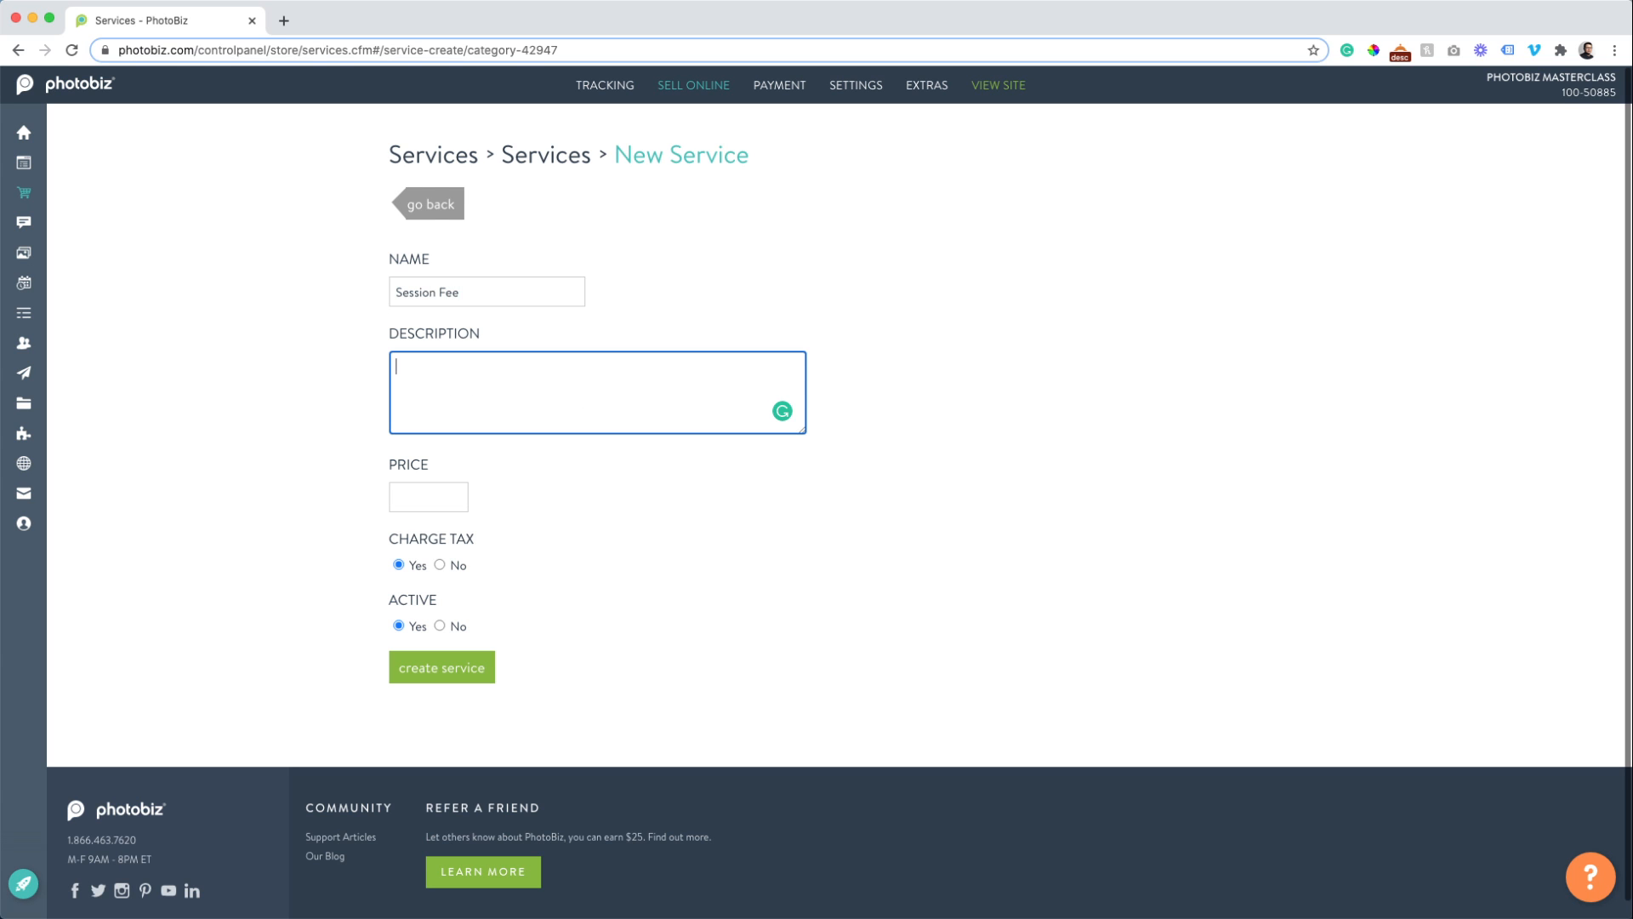
{"action": "type", "text": "Pay your deposit for you upcoming family "}
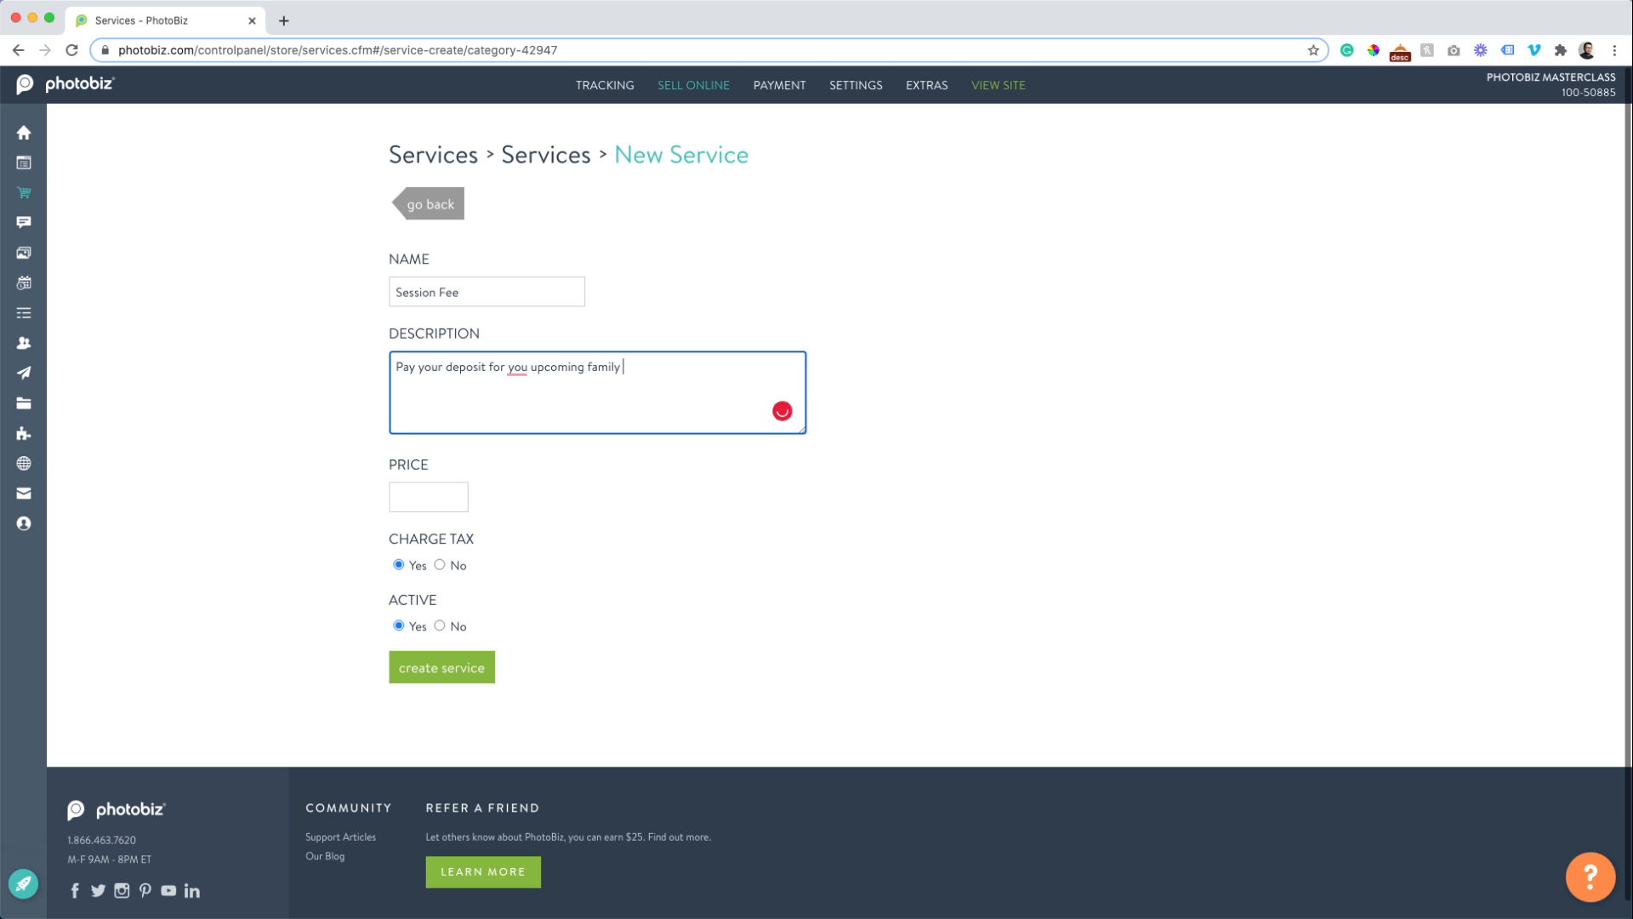
{"action": "type", "text": "photo session."}
{"action": "left_click", "coordinate": [518, 368]}
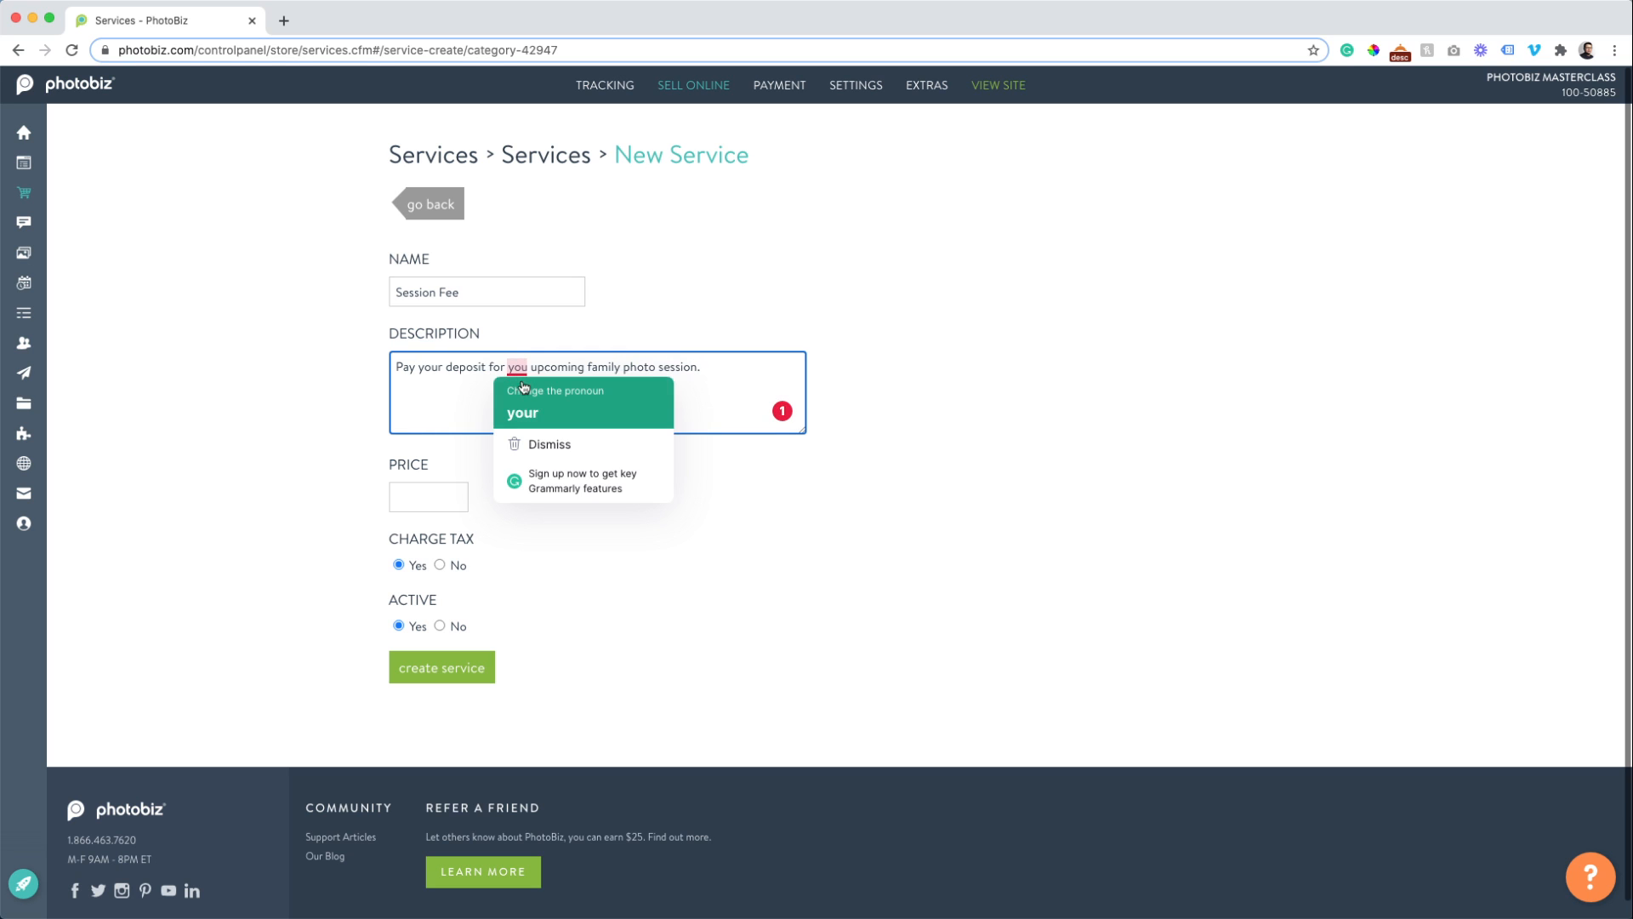
{"action": "left_click", "coordinate": [524, 410]}
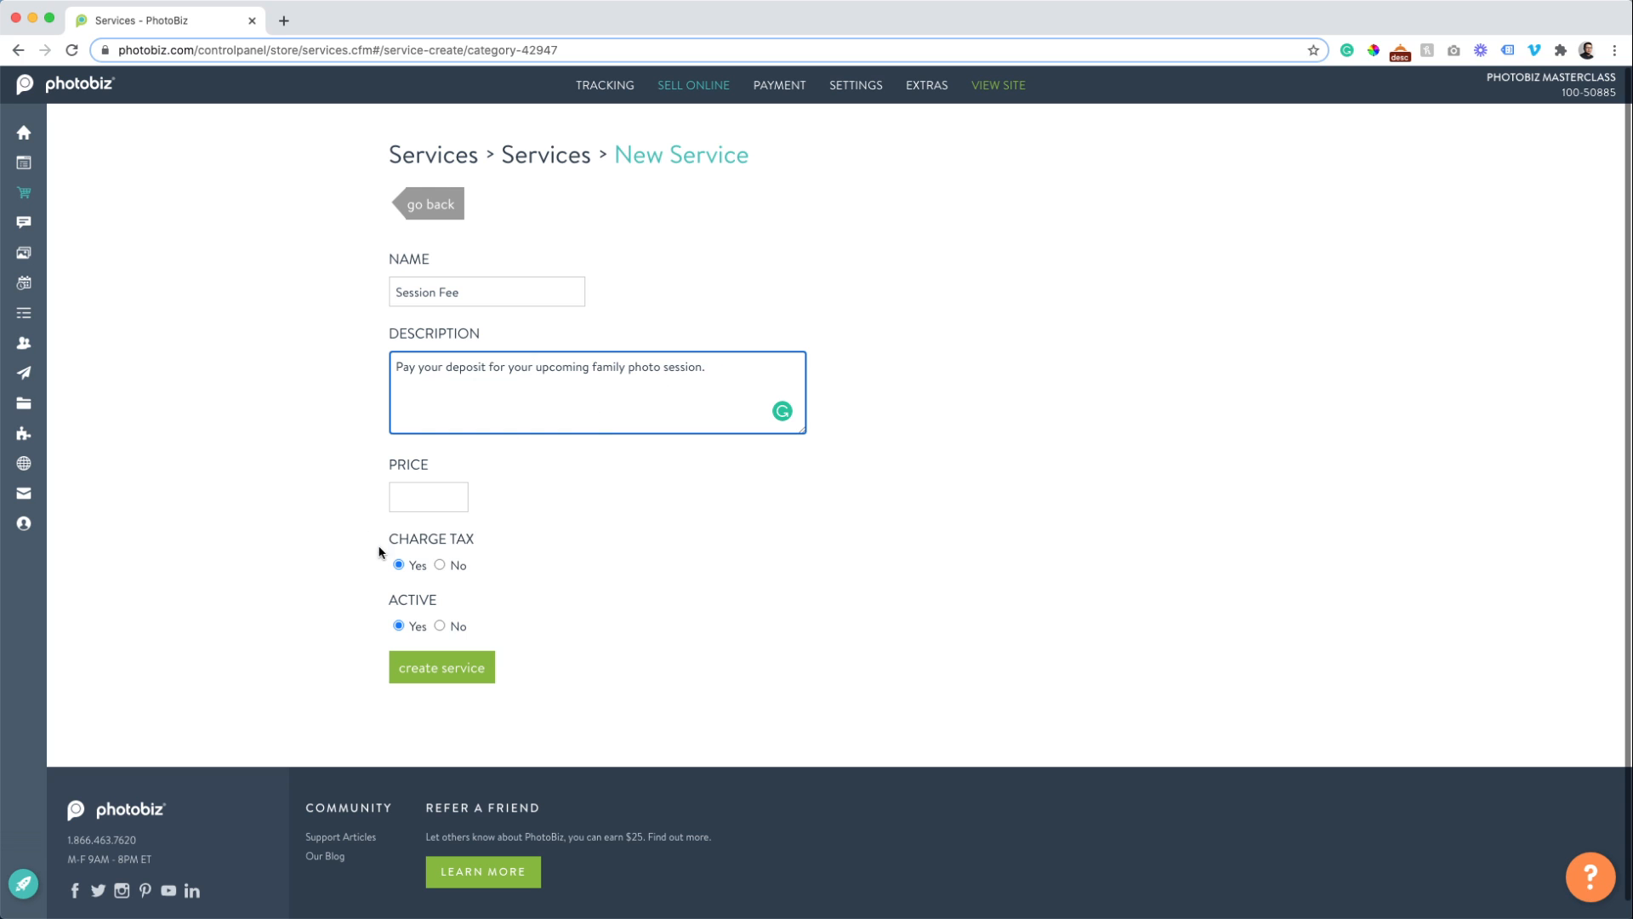
Price Session Fee at 250 and create the service.
{"action": "left_click", "coordinate": [398, 502]}
{"action": "type", "text": "250"}
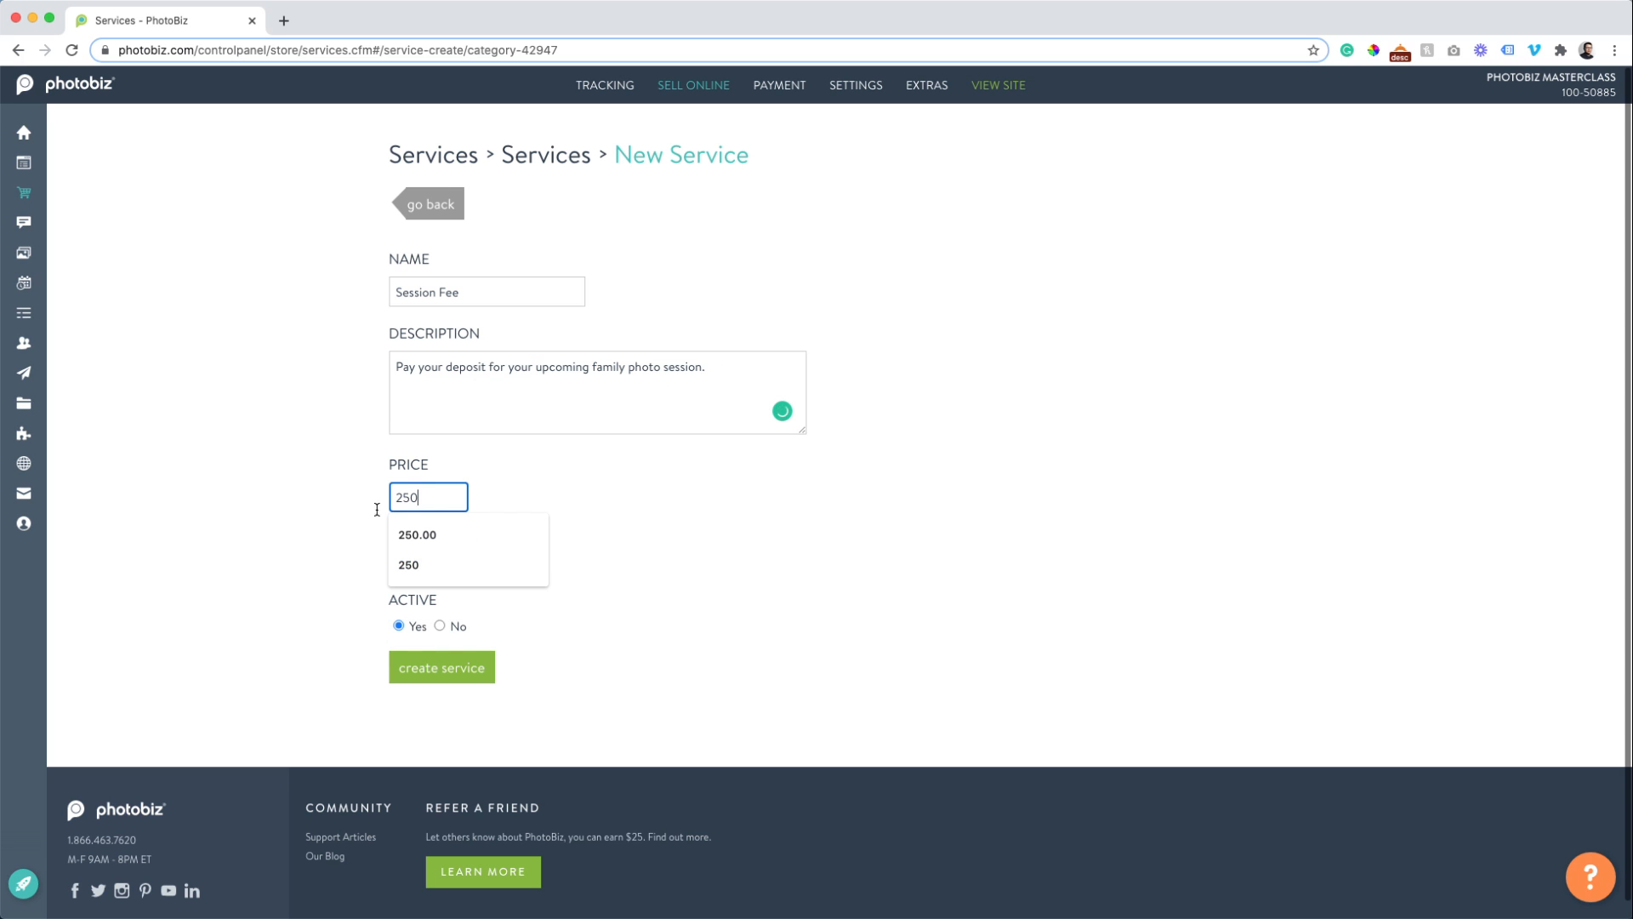
{"action": "left_click", "coordinate": [178, 567]}
{"action": "left_click", "coordinate": [454, 659]}
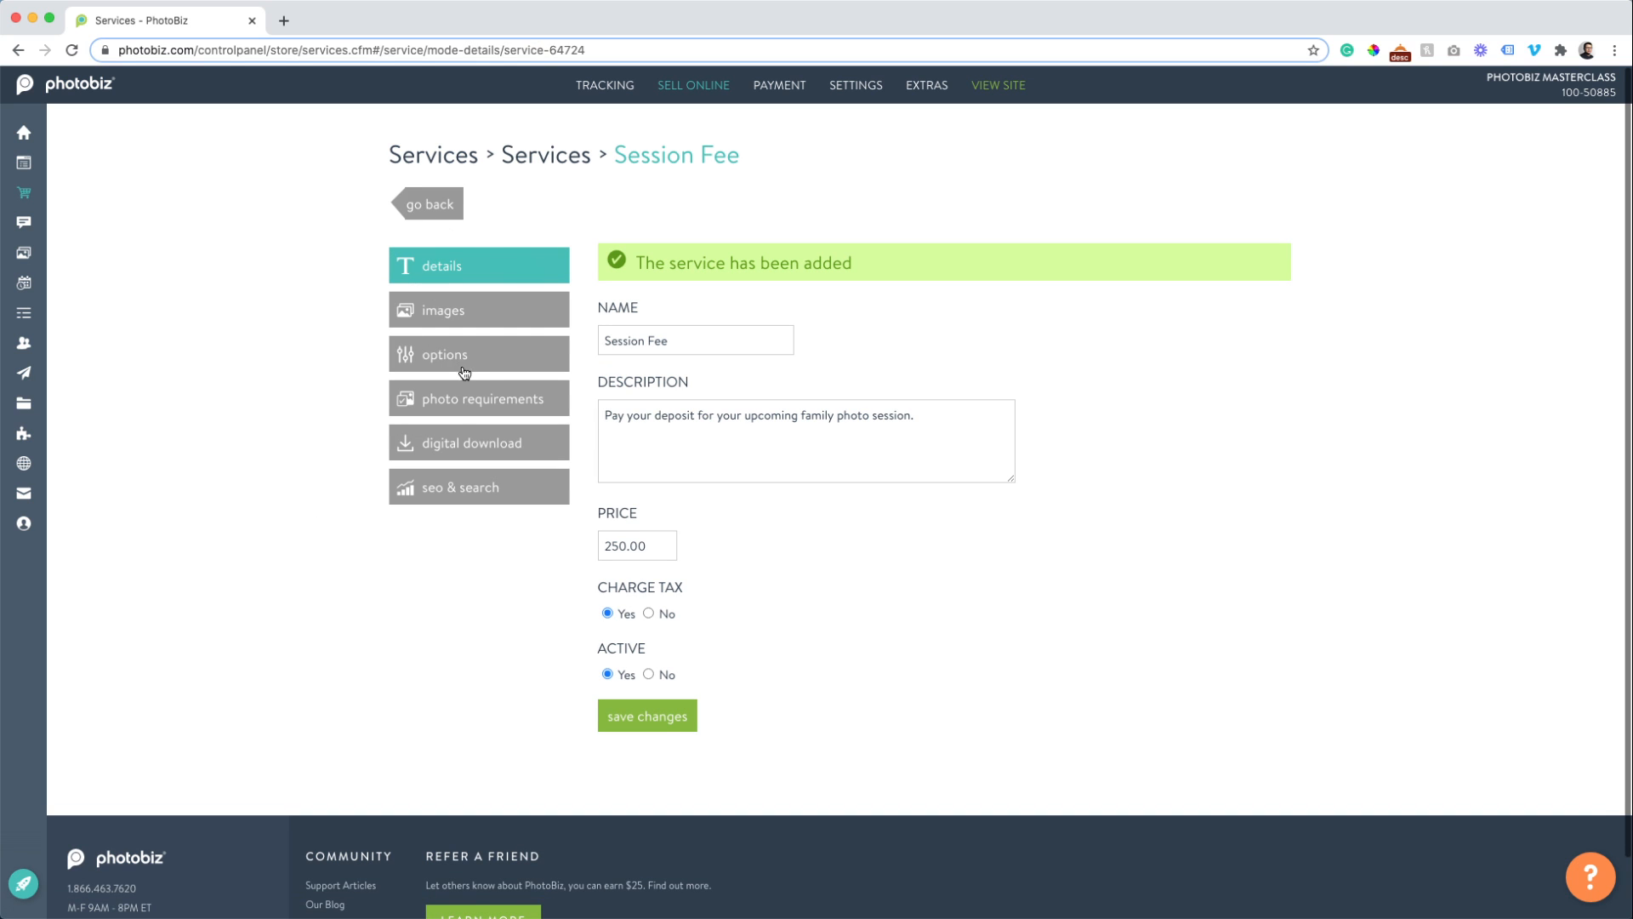
Insert the two-smiling-girls photo from the image clipboard into Session Fee's images.
{"action": "left_click", "coordinate": [430, 312]}
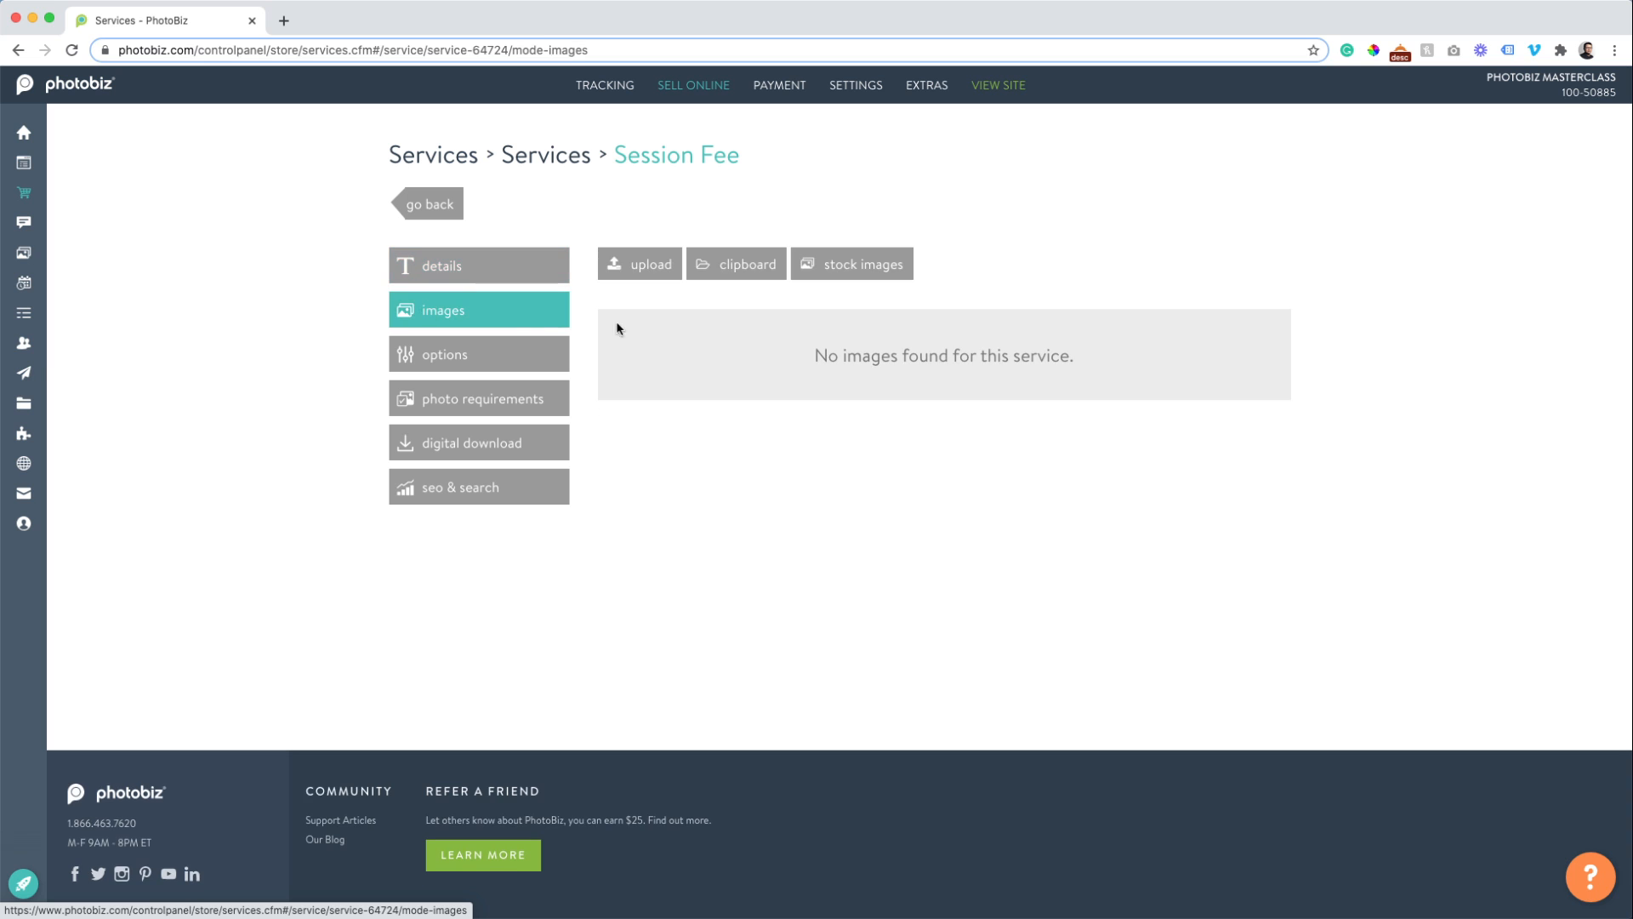
{"action": "left_click", "coordinate": [726, 270]}
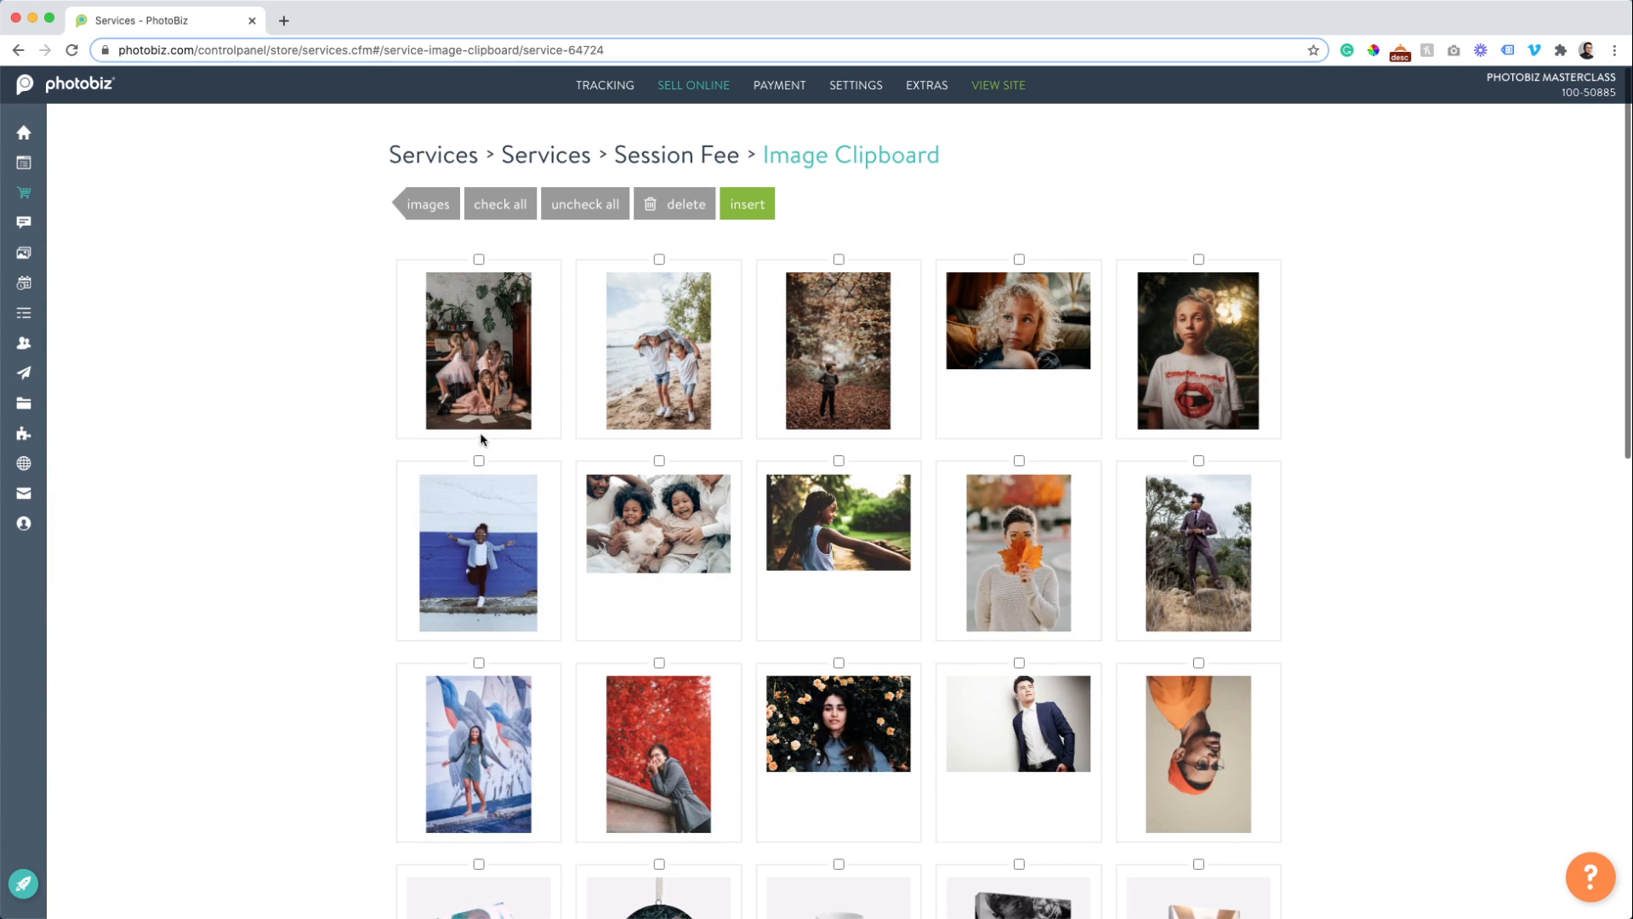
{"action": "scroll", "coordinate": [442, 430], "scroll_direction": "down", "scroll_amount": 10}
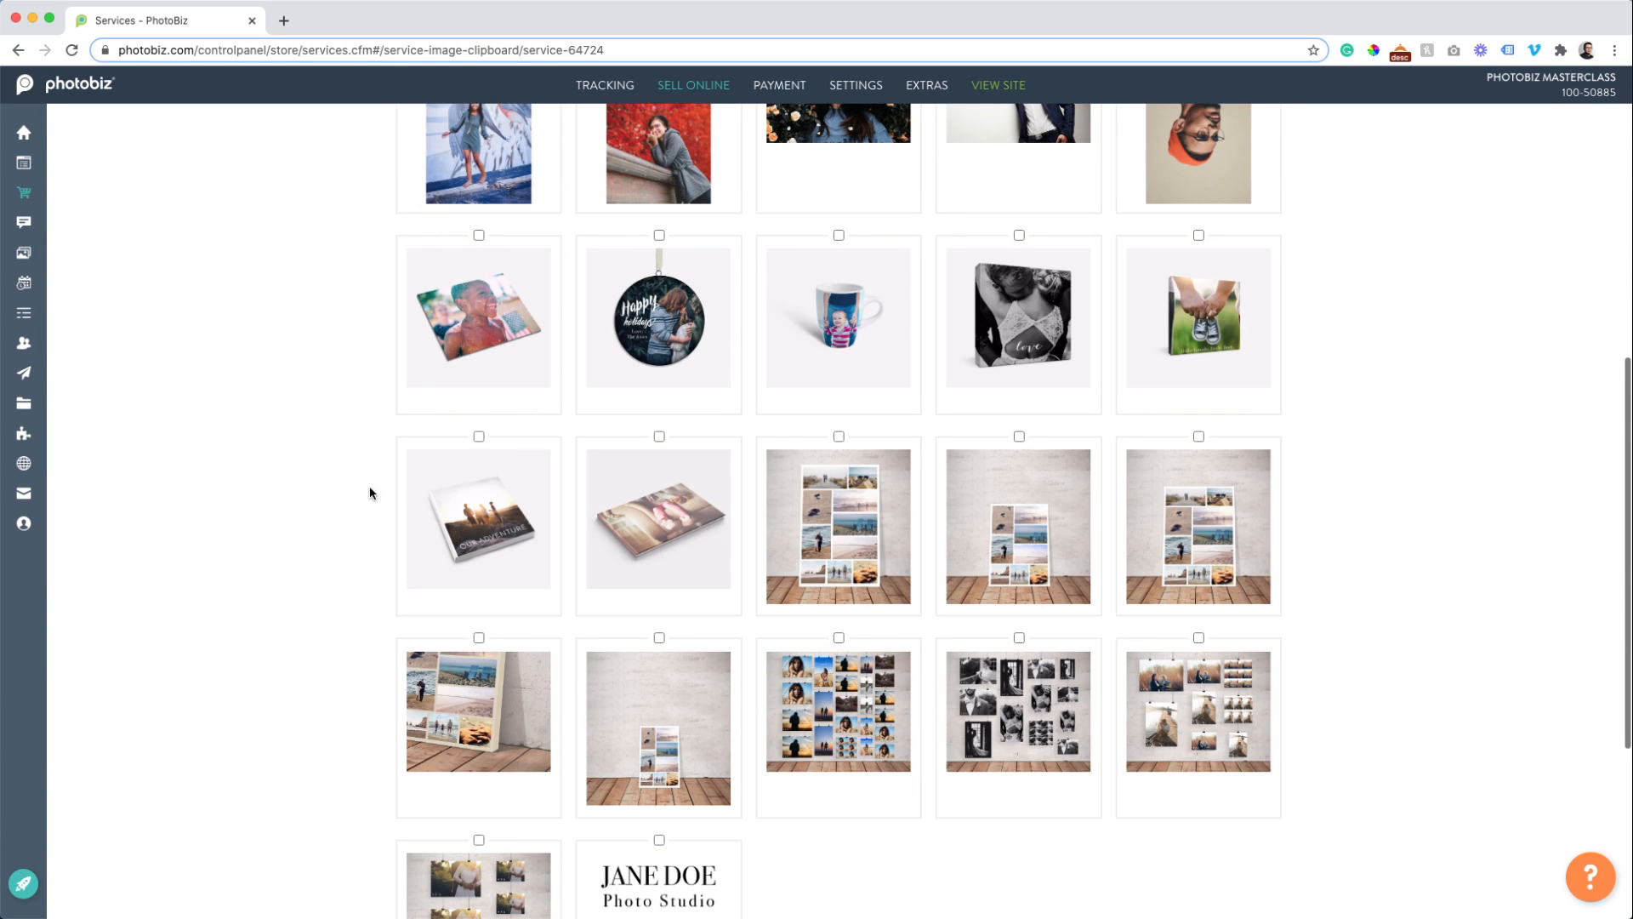
{"action": "scroll", "coordinate": [315, 426], "scroll_direction": "up", "scroll_amount": 2}
{"action": "scroll", "coordinate": [323, 436], "scroll_direction": "up", "scroll_amount": 4}
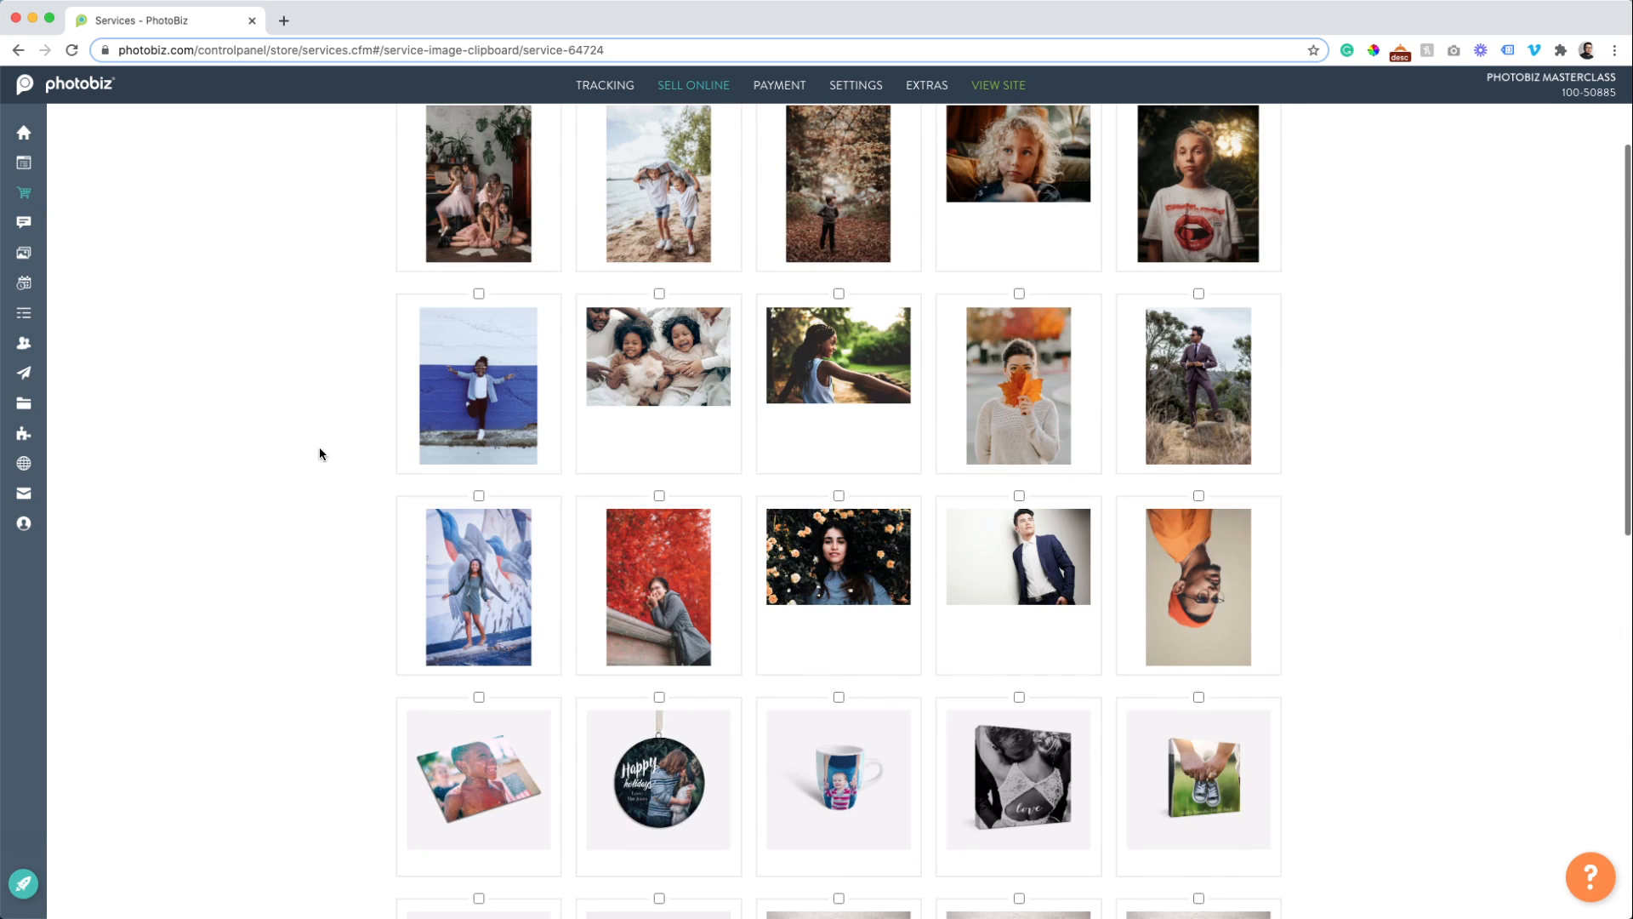
{"action": "left_click", "coordinate": [660, 294]}
{"action": "scroll", "coordinate": [401, 390], "scroll_direction": "down", "scroll_amount": 4}
{"action": "scroll", "coordinate": [405, 396], "scroll_direction": "up", "scroll_amount": 6}
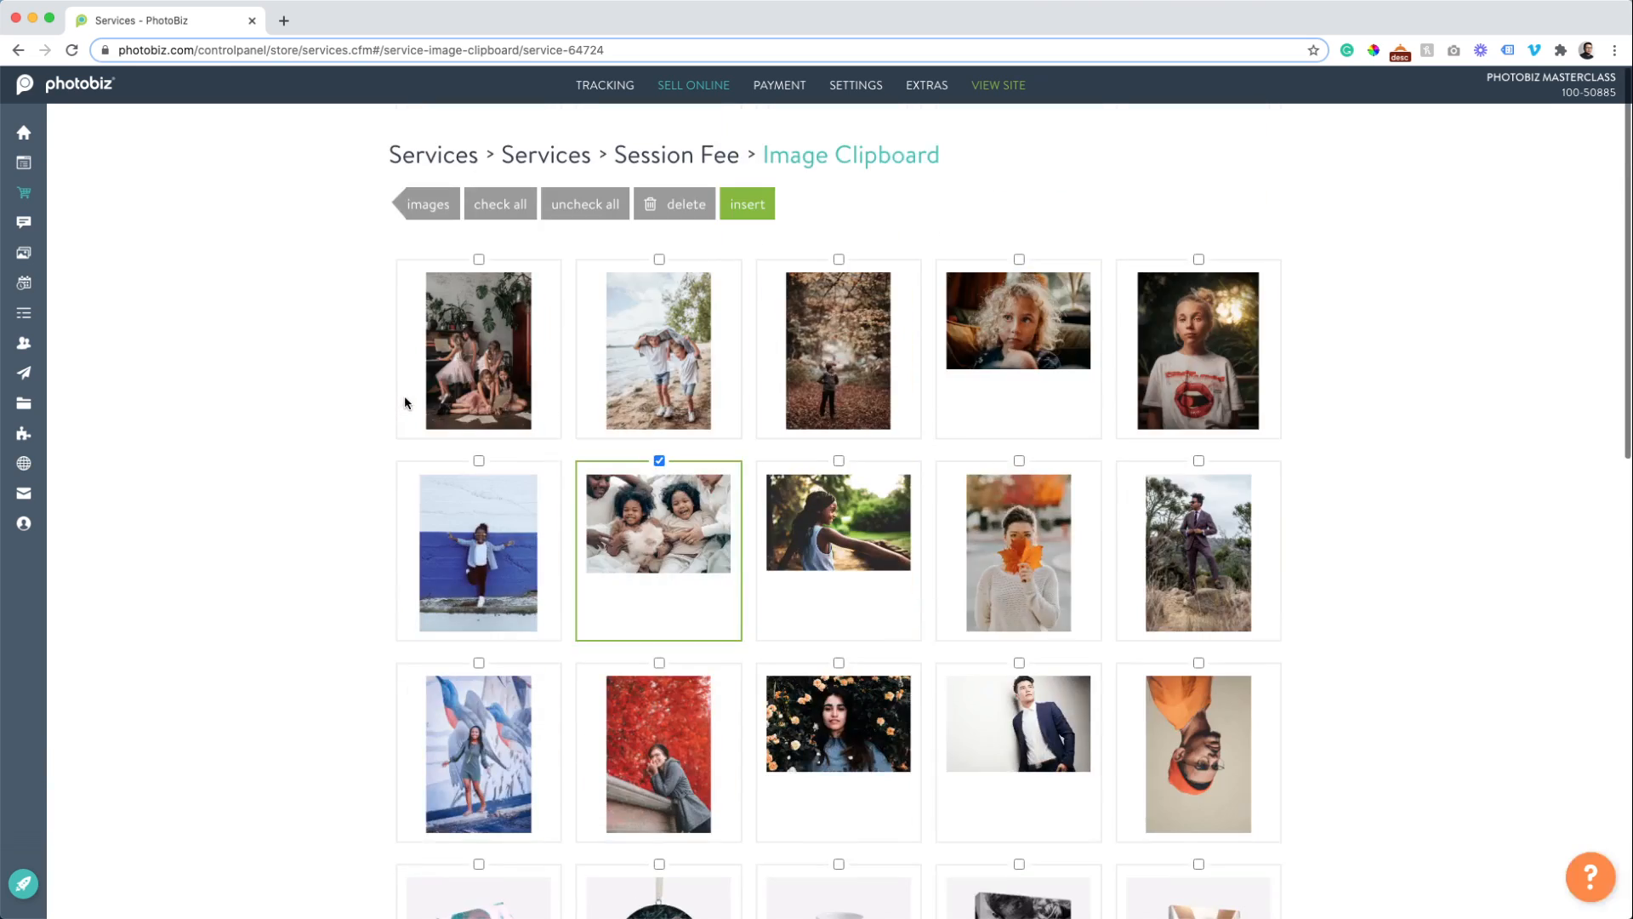
{"action": "left_click", "coordinate": [760, 217]}
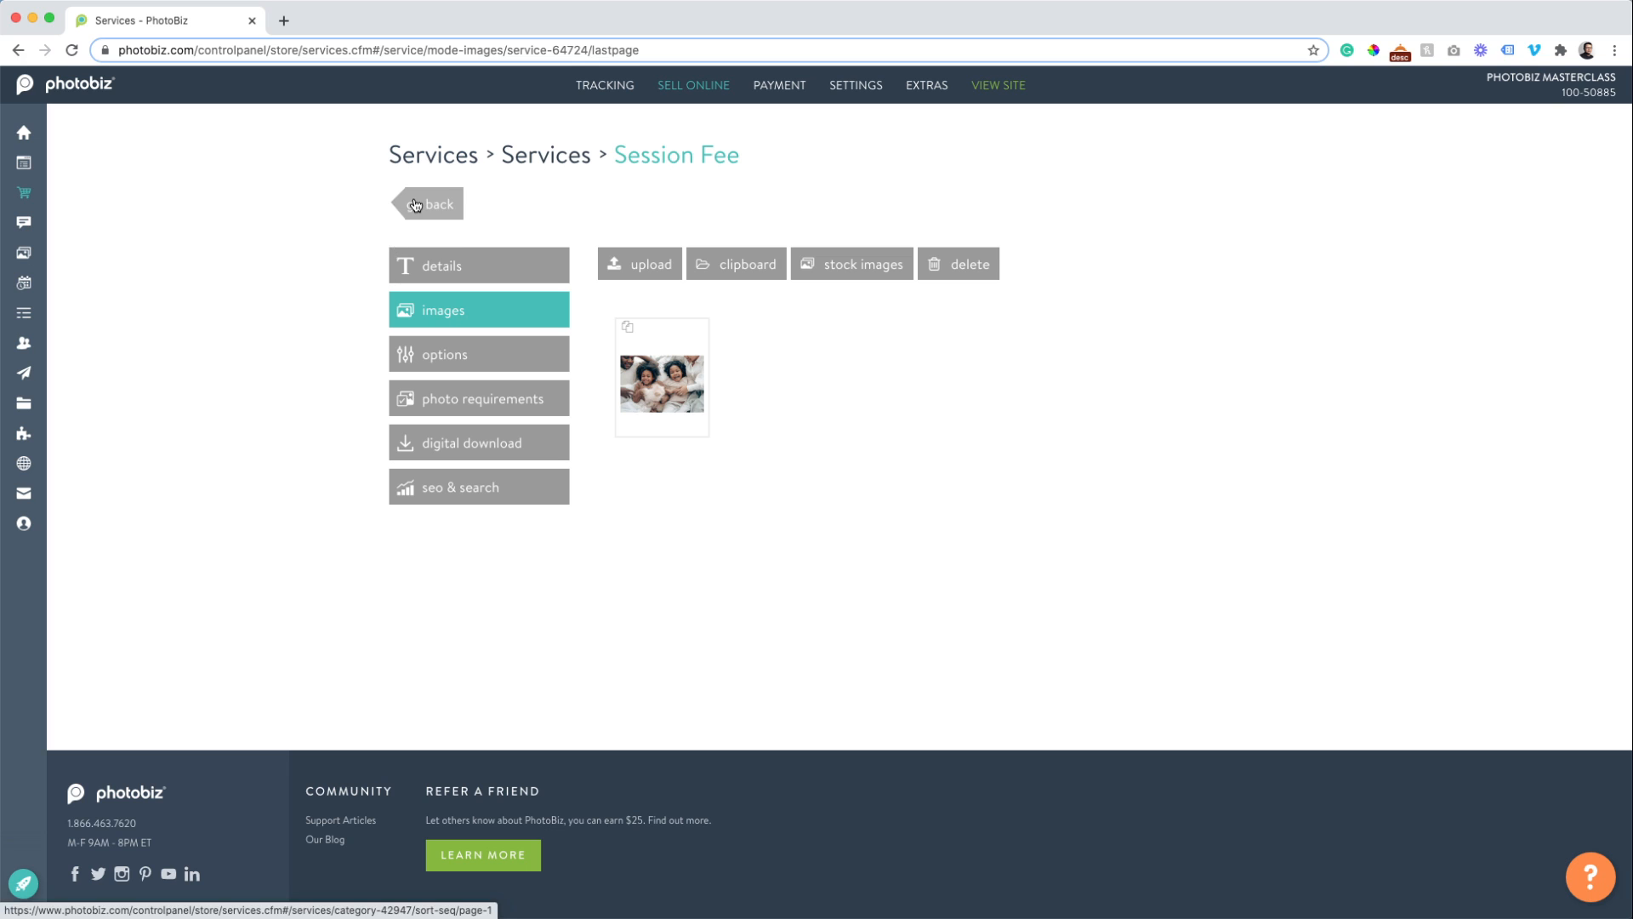
Review the Session Fee's options, photo requirements and digital download settings, then return to Services.
{"action": "left_click", "coordinate": [430, 358]}
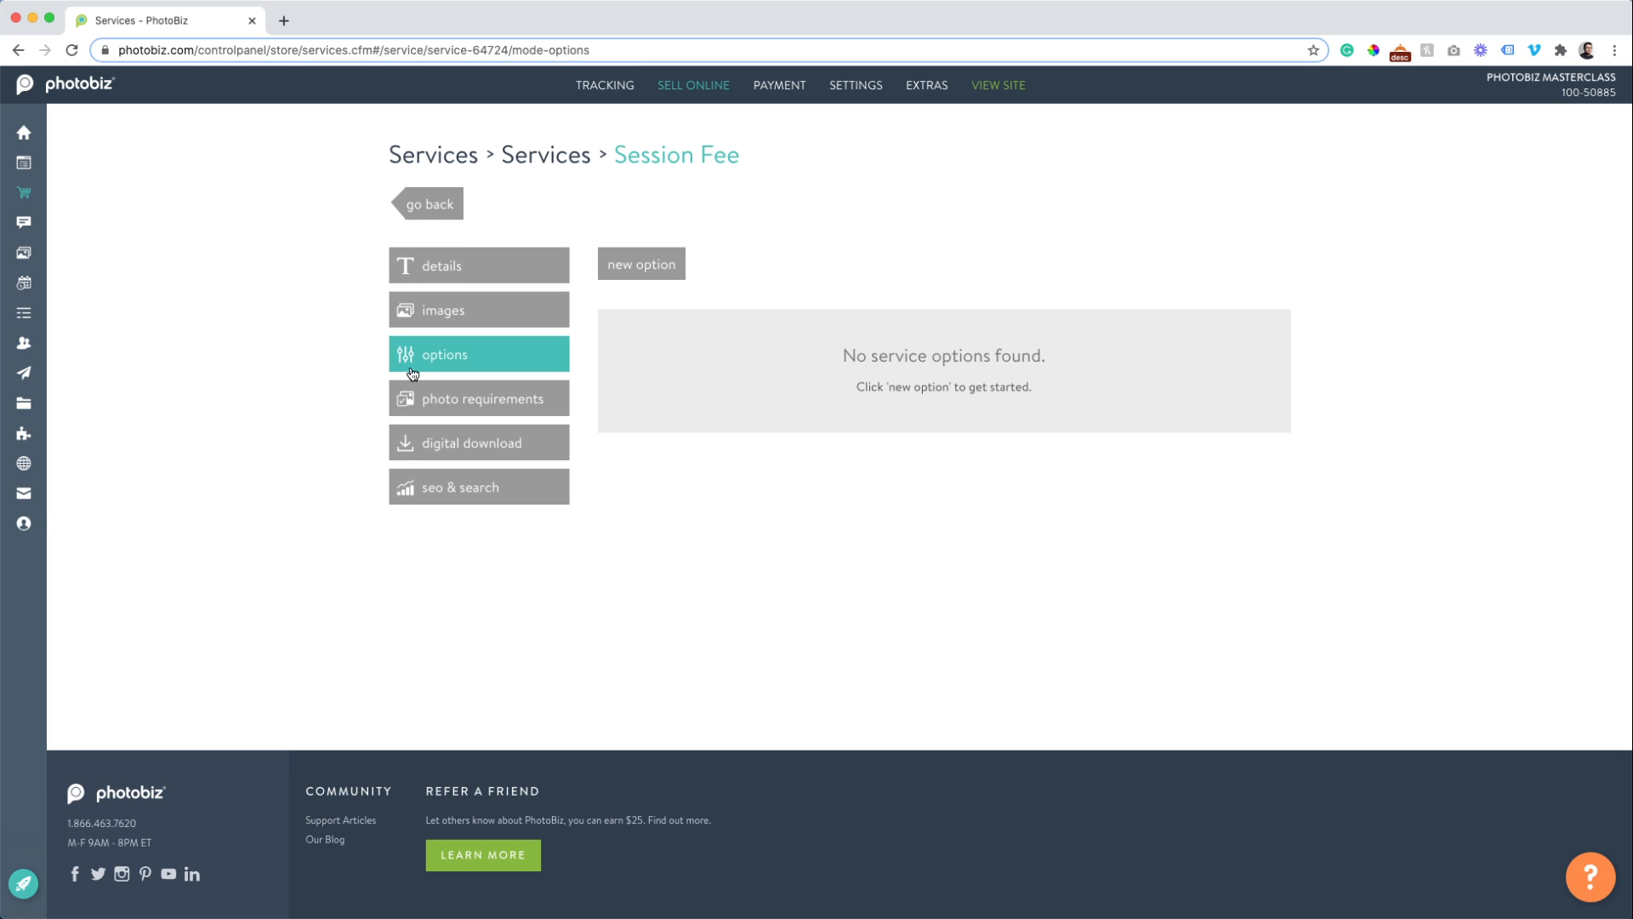
{"action": "left_click", "coordinate": [452, 395]}
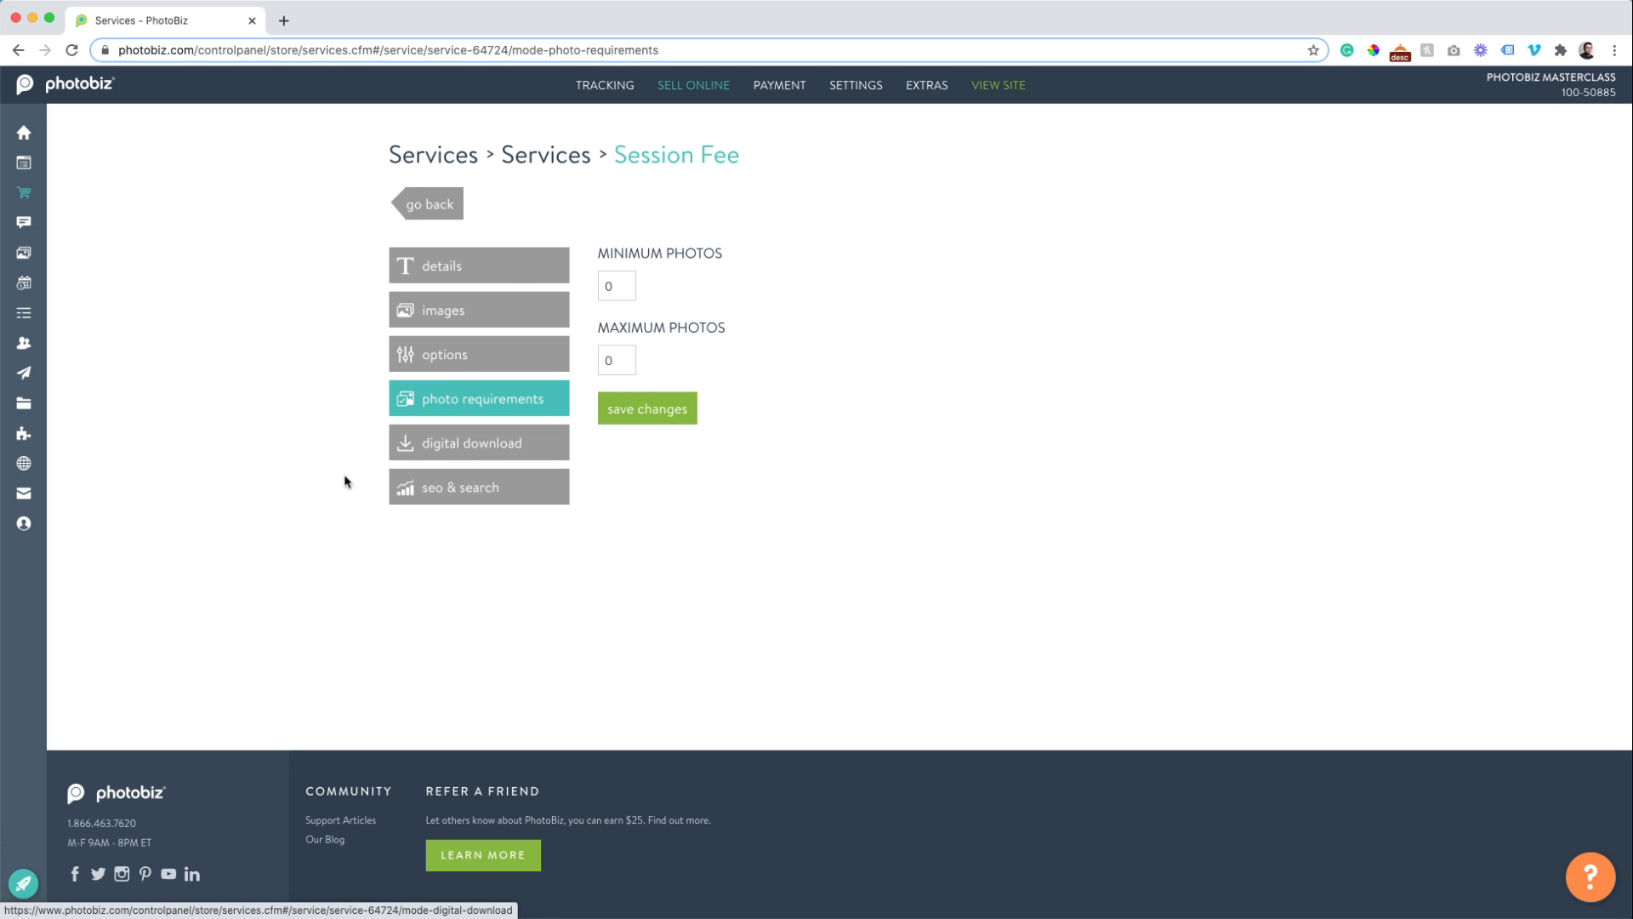
{"action": "left_click", "coordinate": [490, 430]}
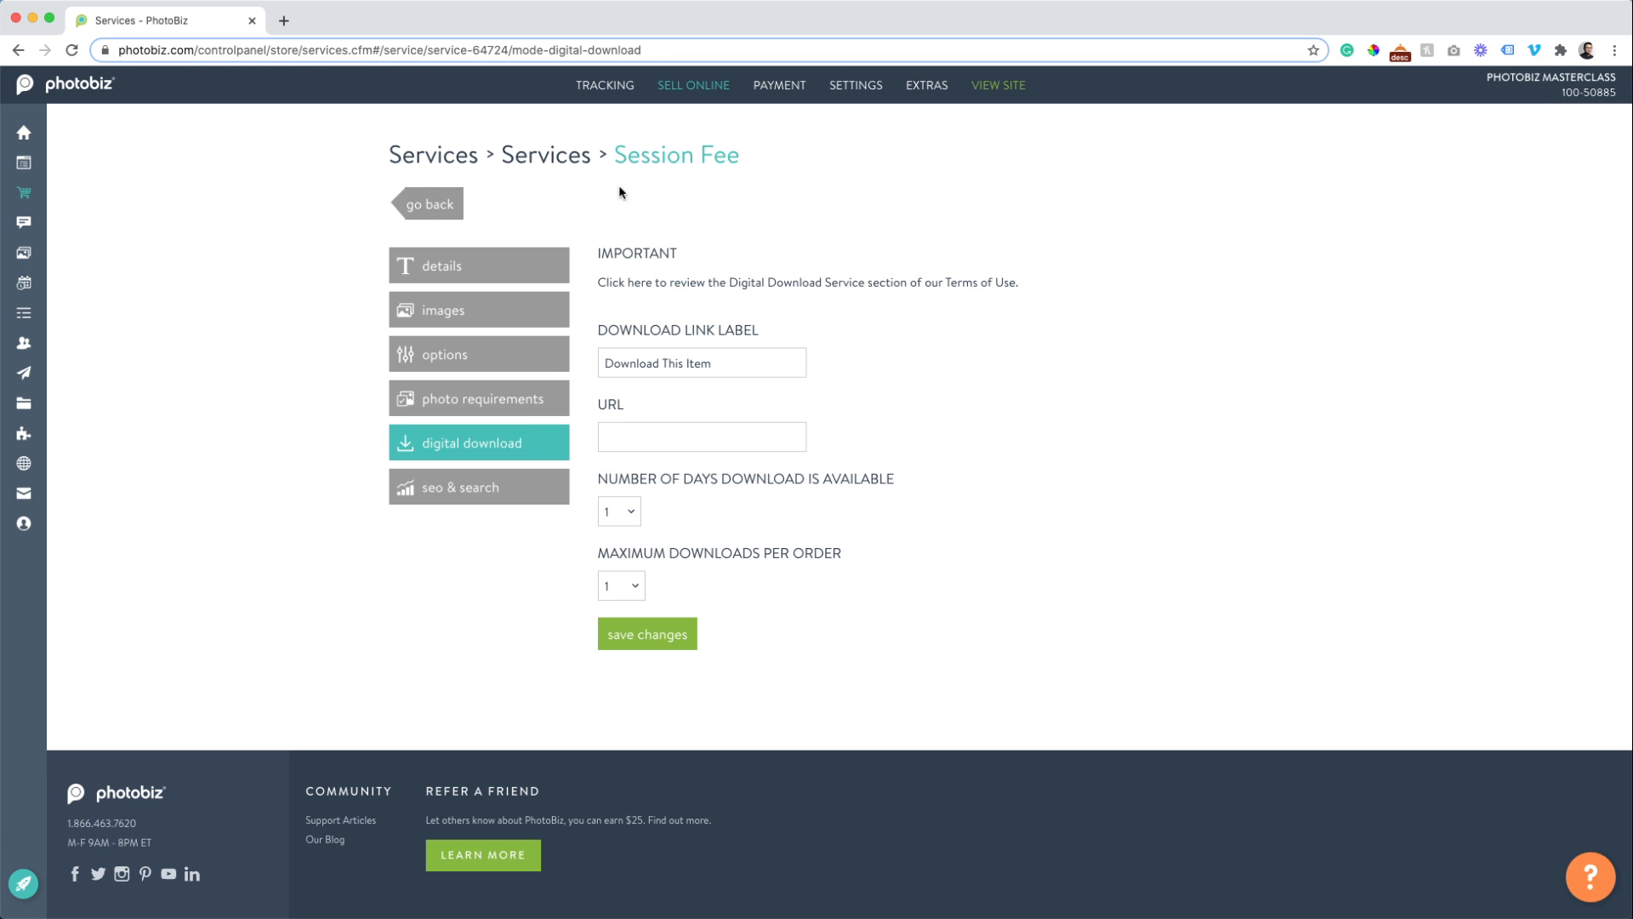
{"action": "left_click", "coordinate": [571, 158]}
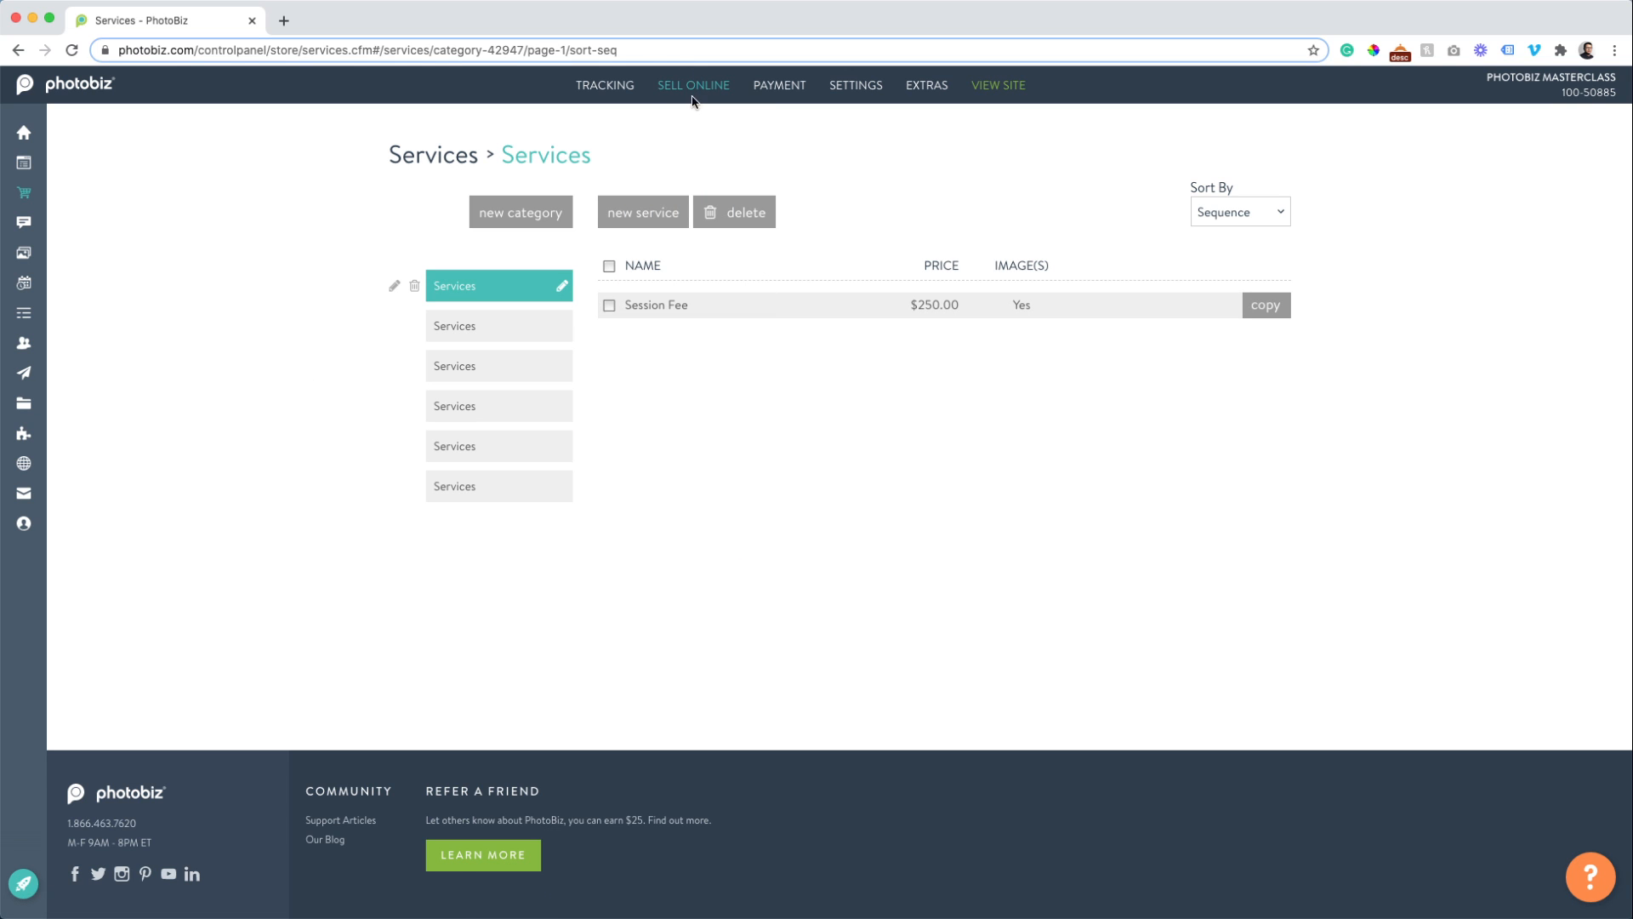
Open Price Lists from the Sell Online menu.
{"action": "mouse_move", "coordinate": [693, 85]}
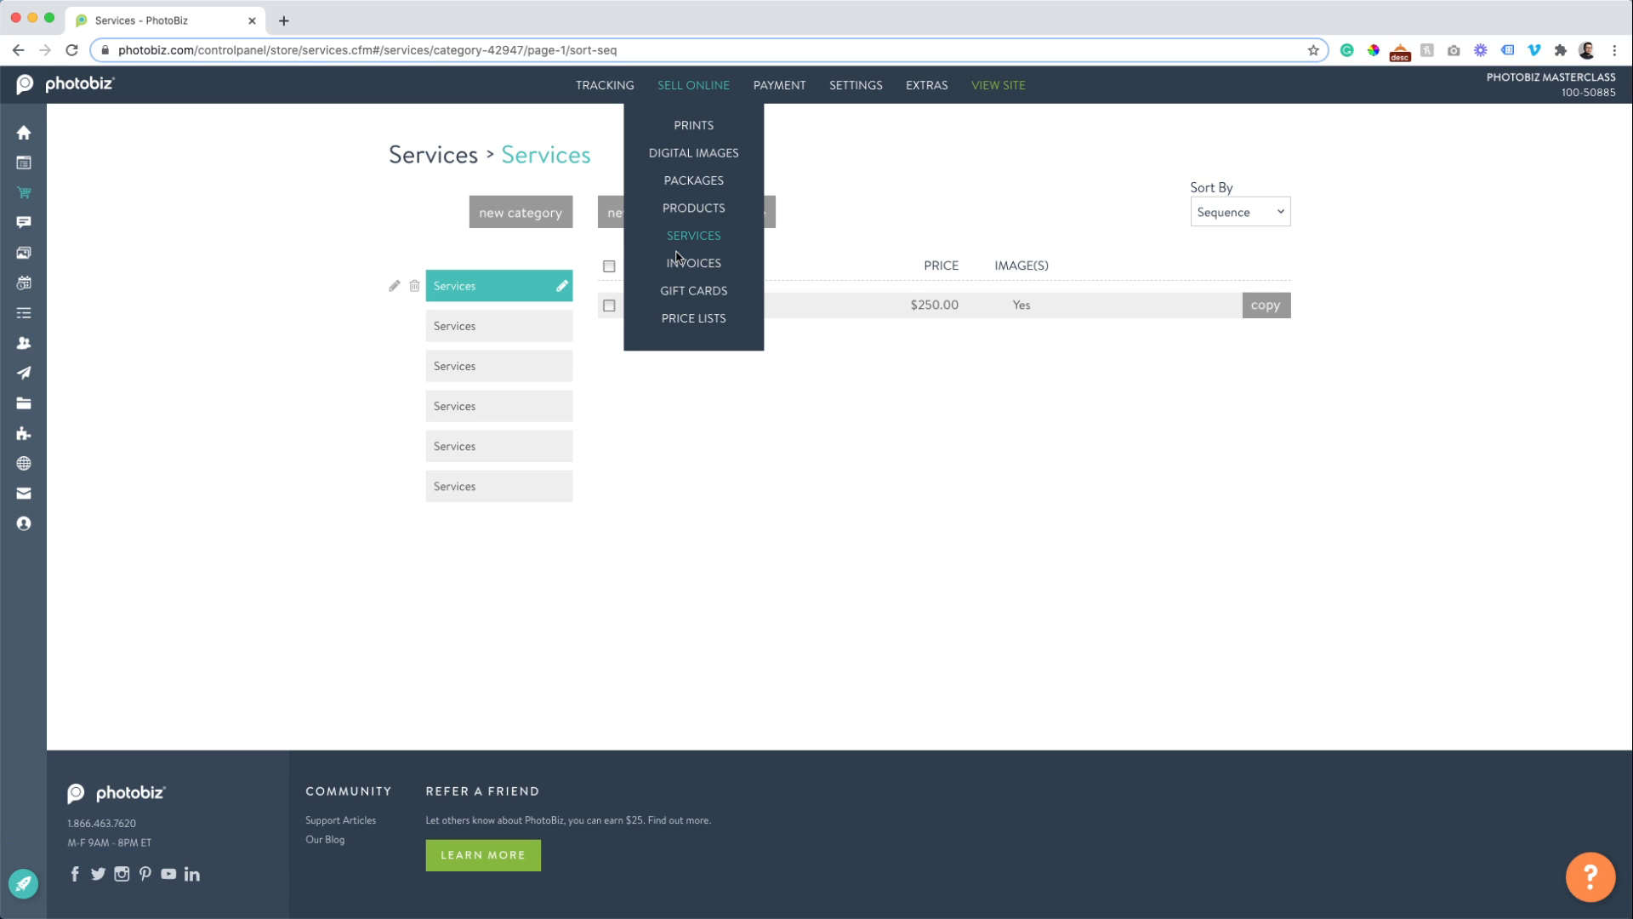
{"action": "left_click", "coordinate": [691, 321]}
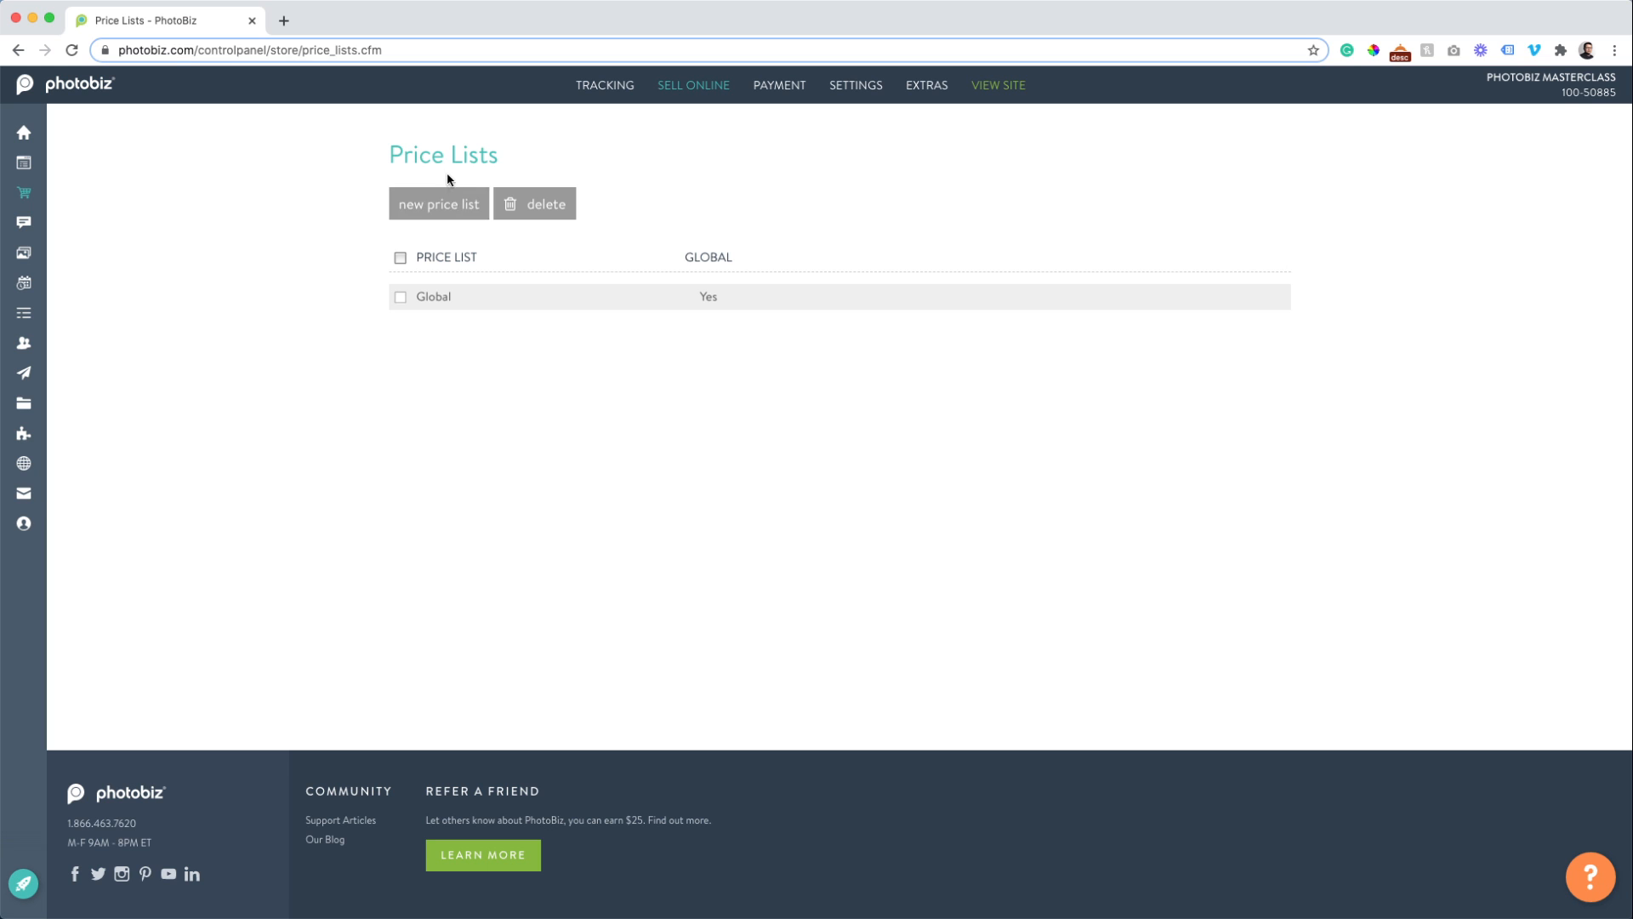
Start a new price list named 'Family Portraits', keeping Free In-Studio Pick up shipping included.
{"action": "left_click", "coordinate": [449, 209]}
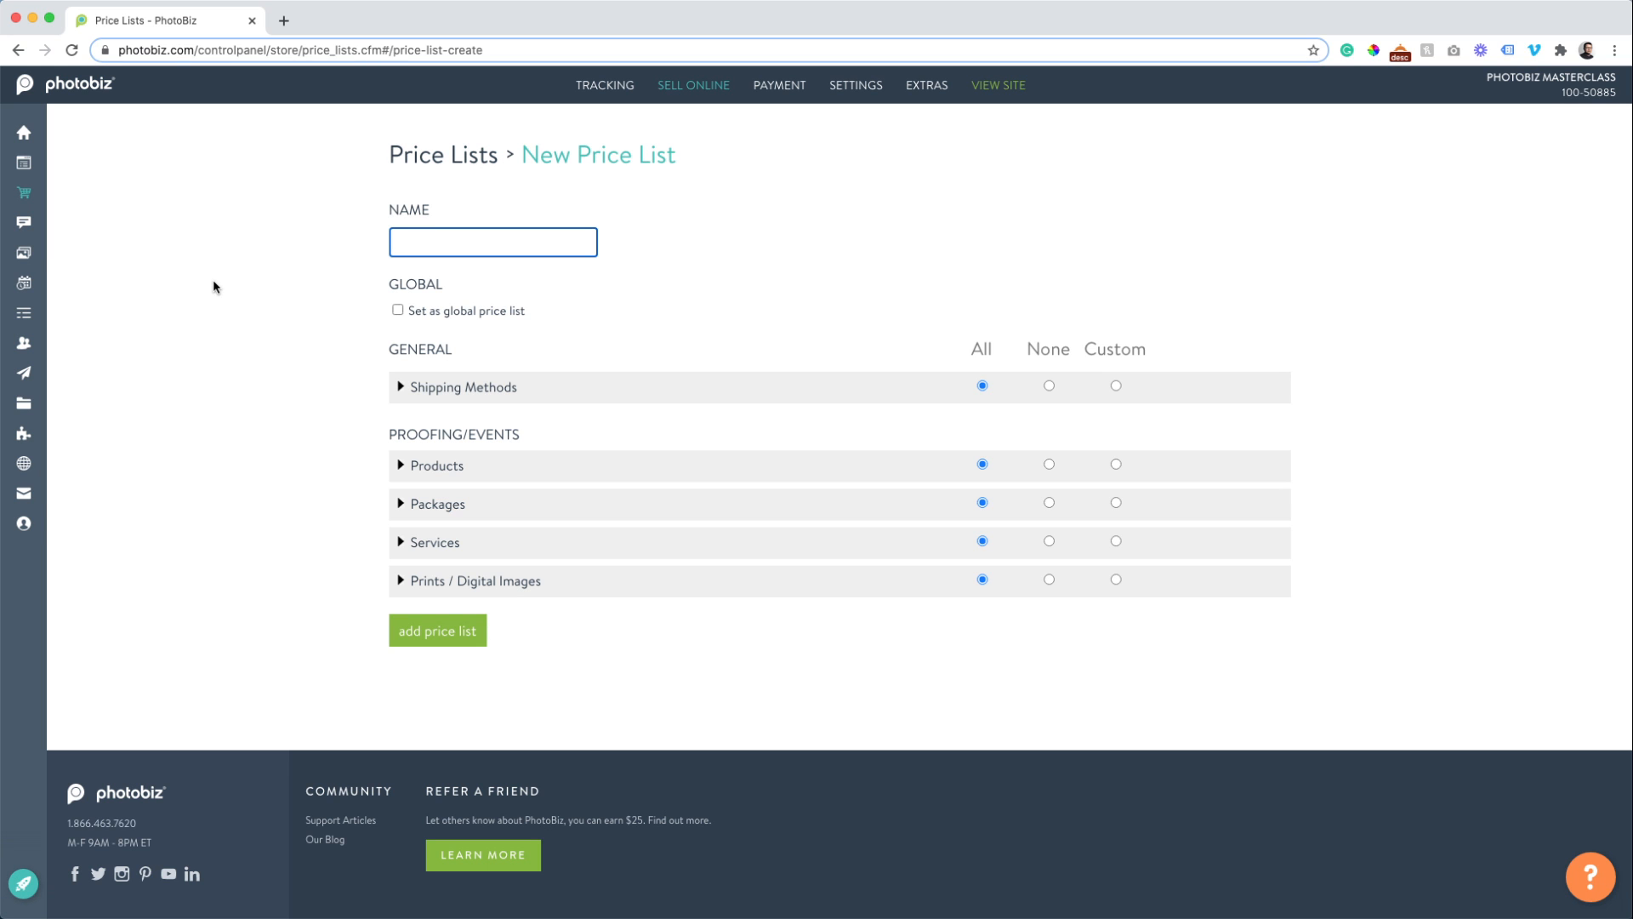
{"action": "type", "text": "Family Portr"}
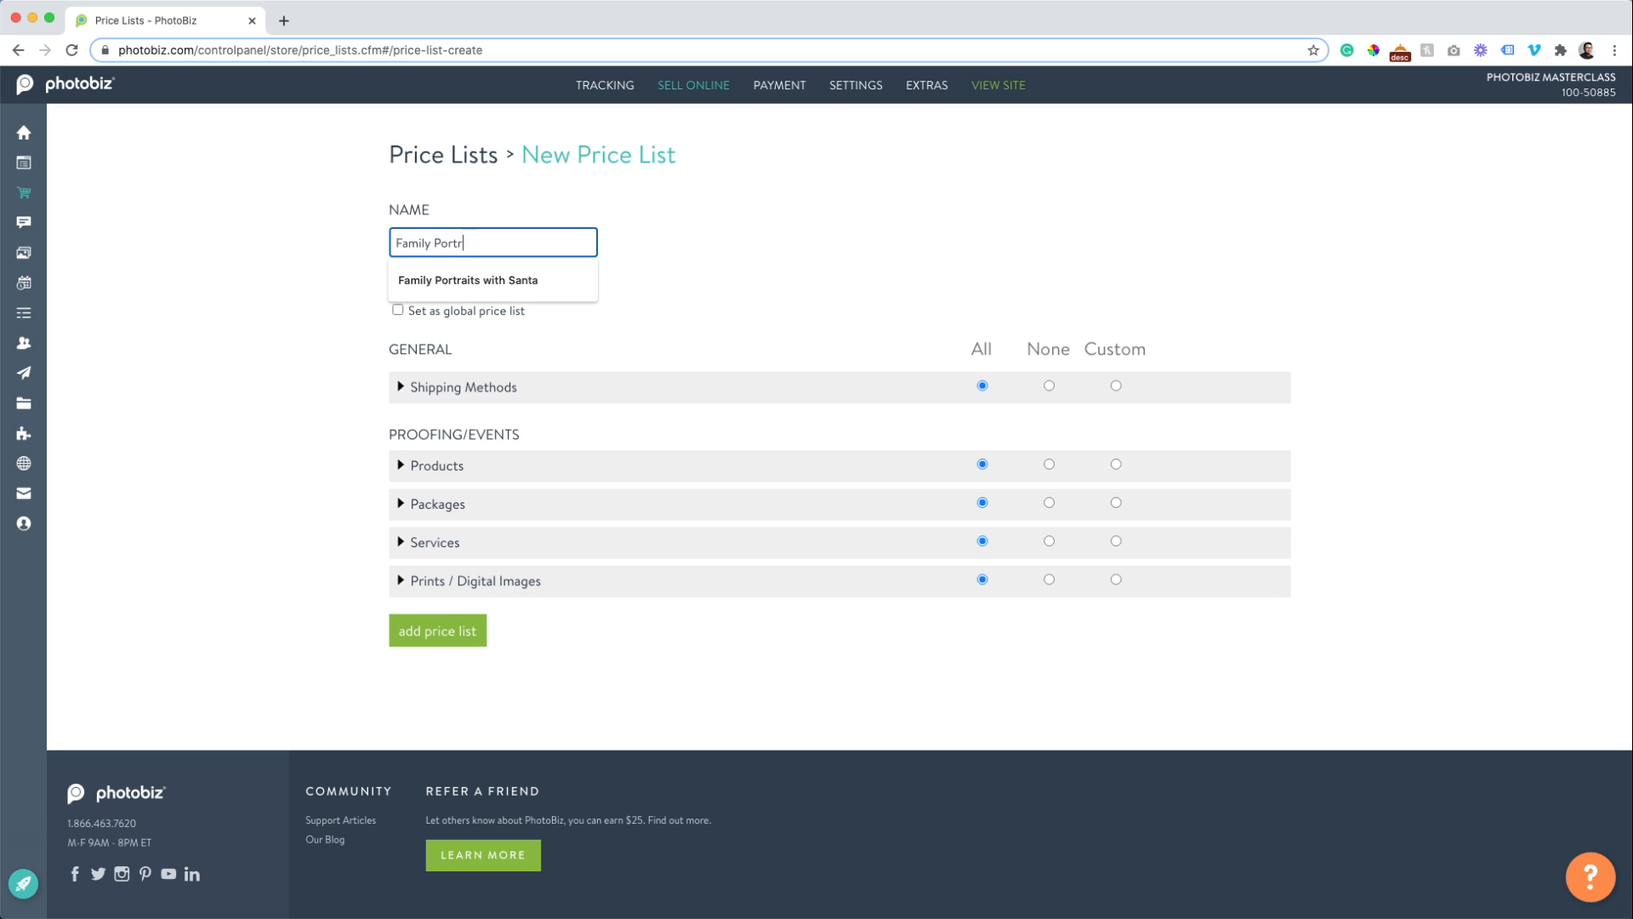
{"action": "type", "text": "aits"}
{"action": "key", "text": "Tab"}
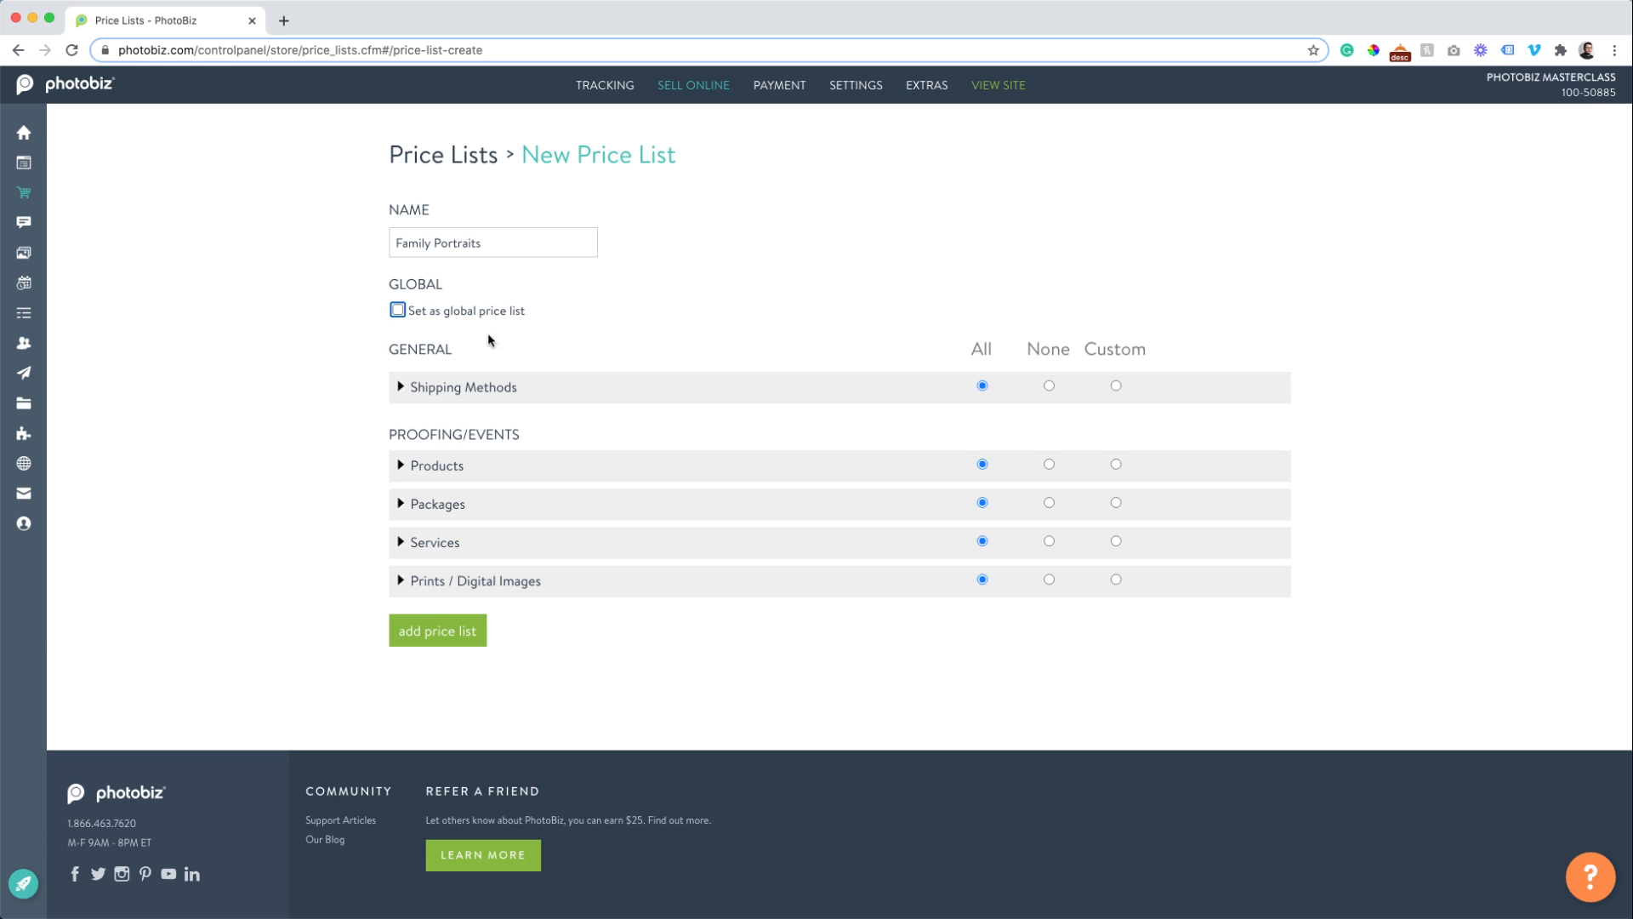
{"action": "left_click", "coordinate": [401, 387]}
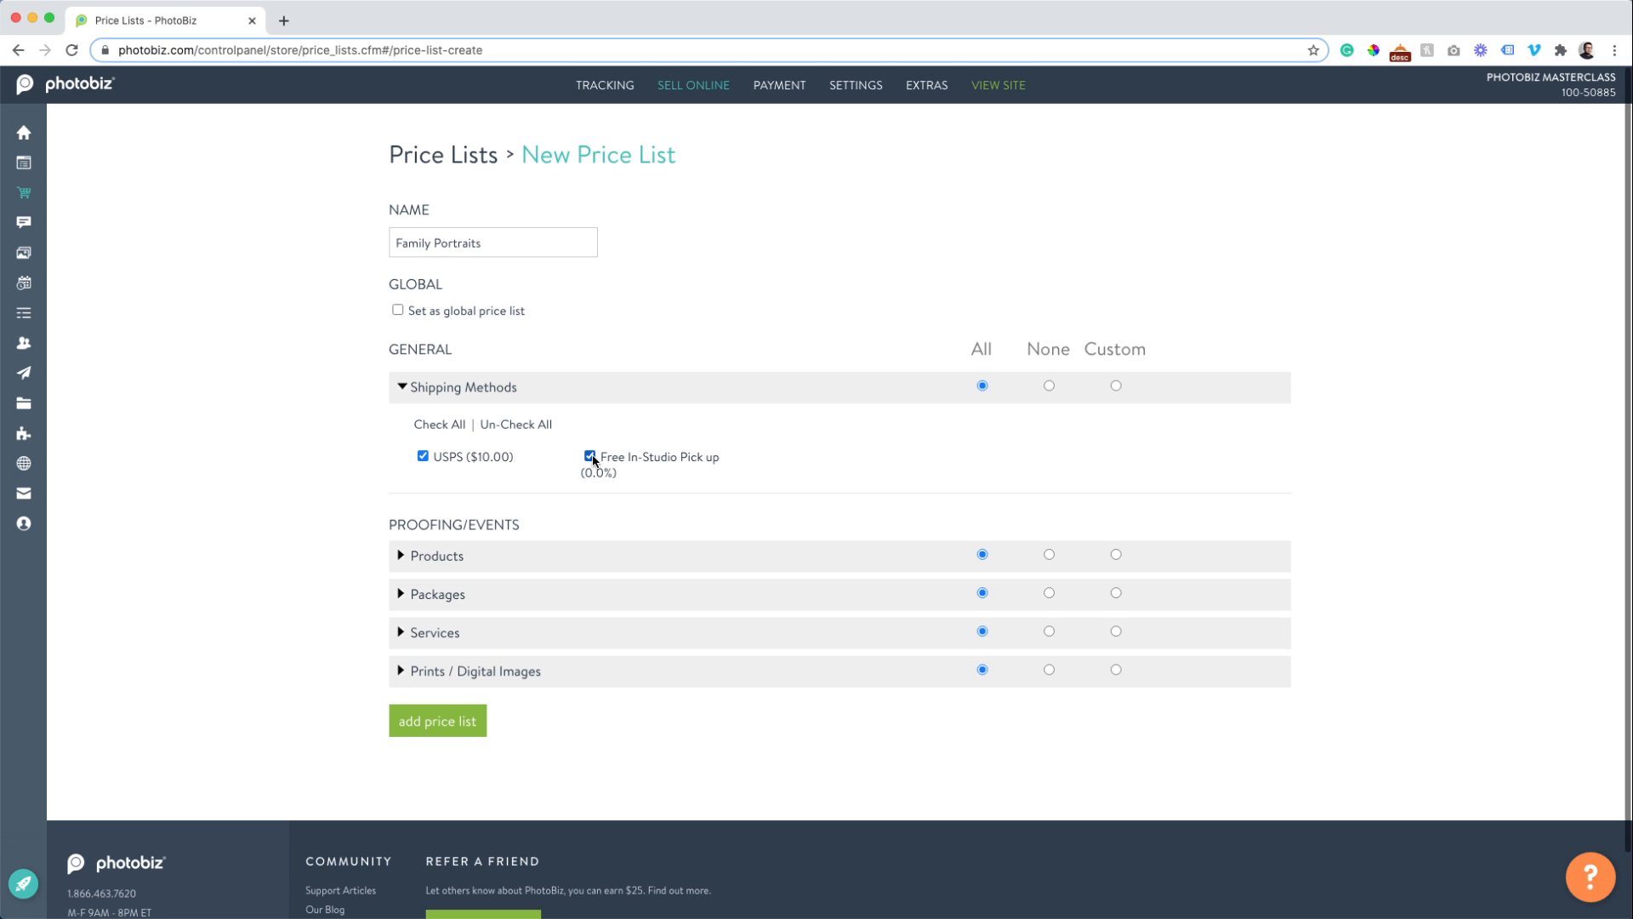
{"action": "left_click", "coordinate": [591, 456]}
{"action": "left_click", "coordinate": [589, 456]}
Make Products custom, including only the first group with Album and Canvas Wrap.
{"action": "left_click", "coordinate": [451, 556]}
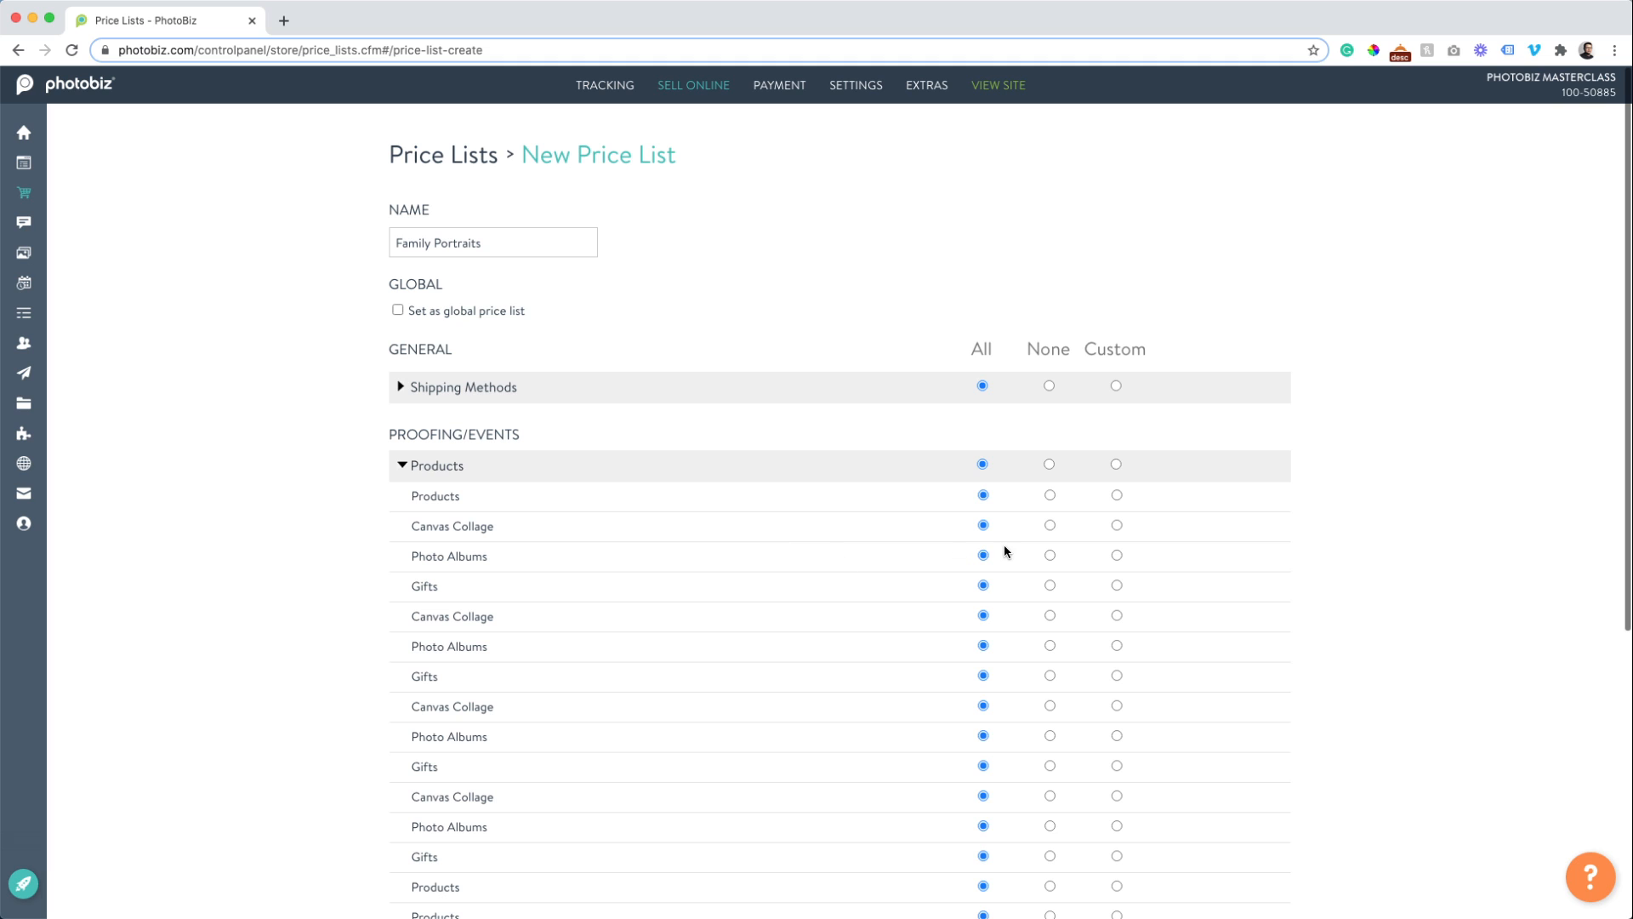
{"action": "left_click", "coordinate": [1049, 464]}
{"action": "left_click", "coordinate": [983, 464]}
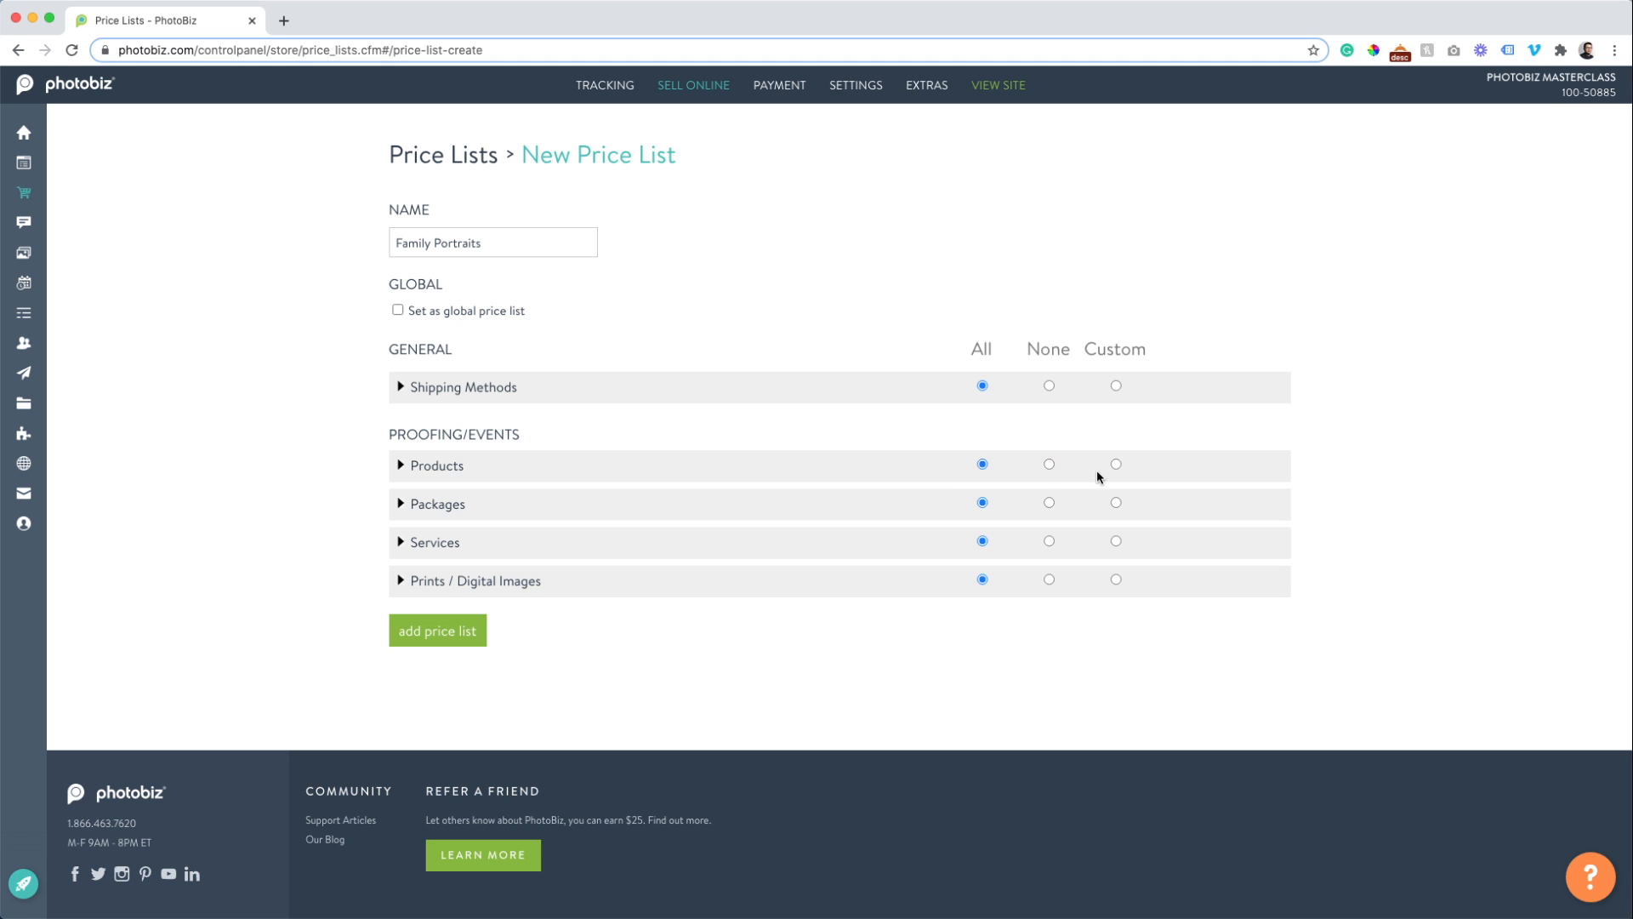
{"action": "left_click", "coordinate": [1116, 464]}
{"action": "left_click", "coordinate": [1049, 465]}
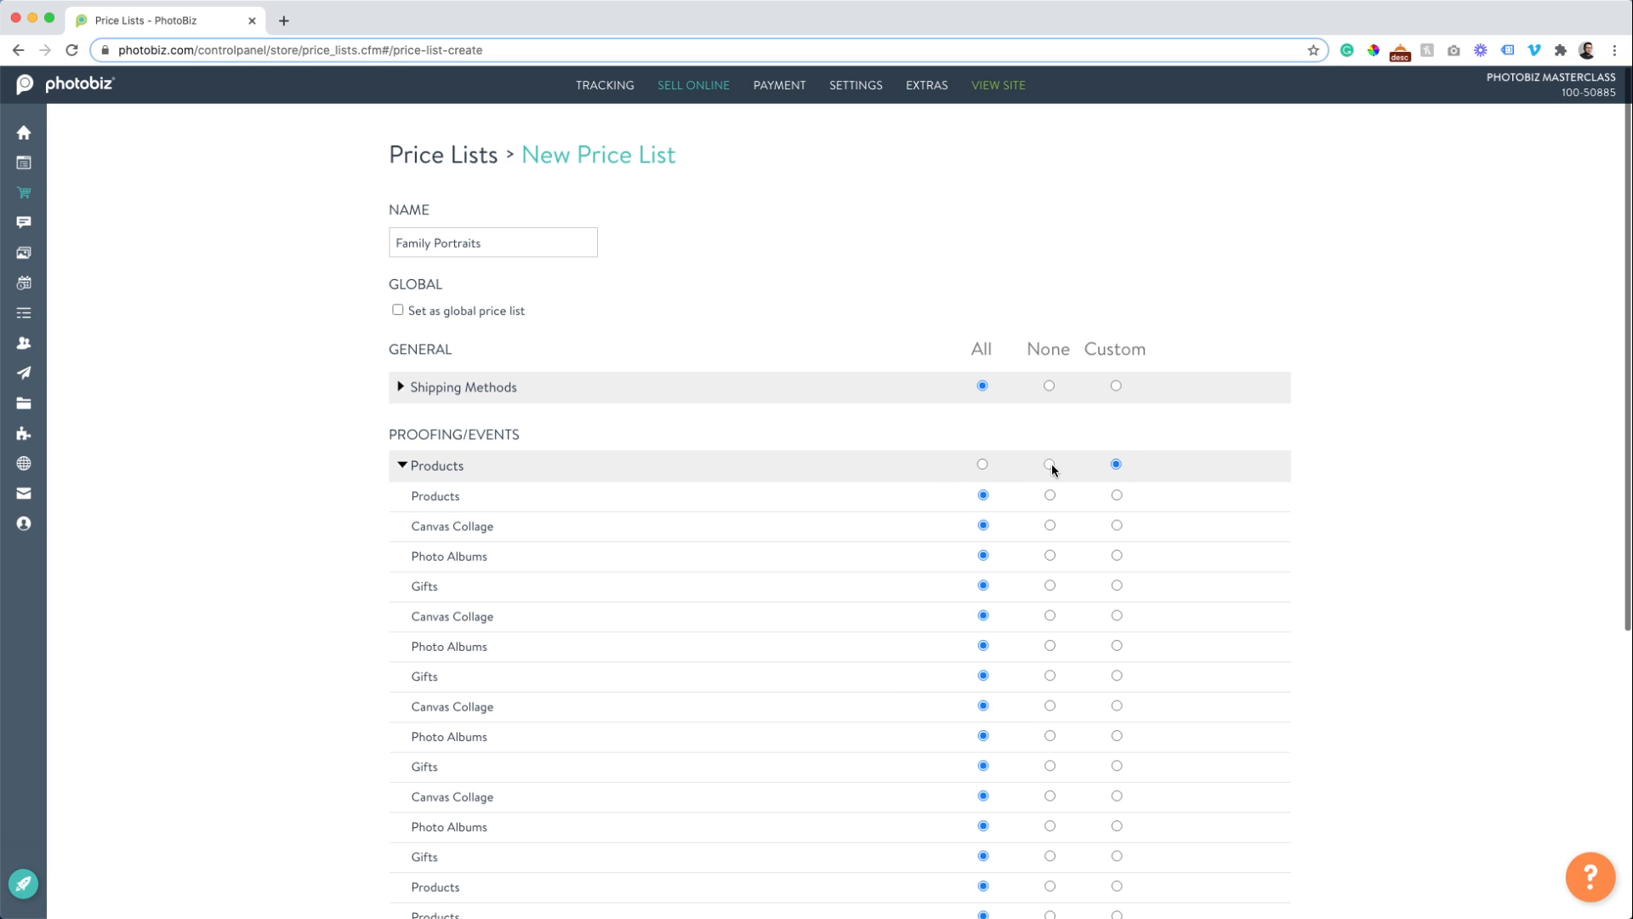
{"action": "left_click", "coordinate": [448, 468]}
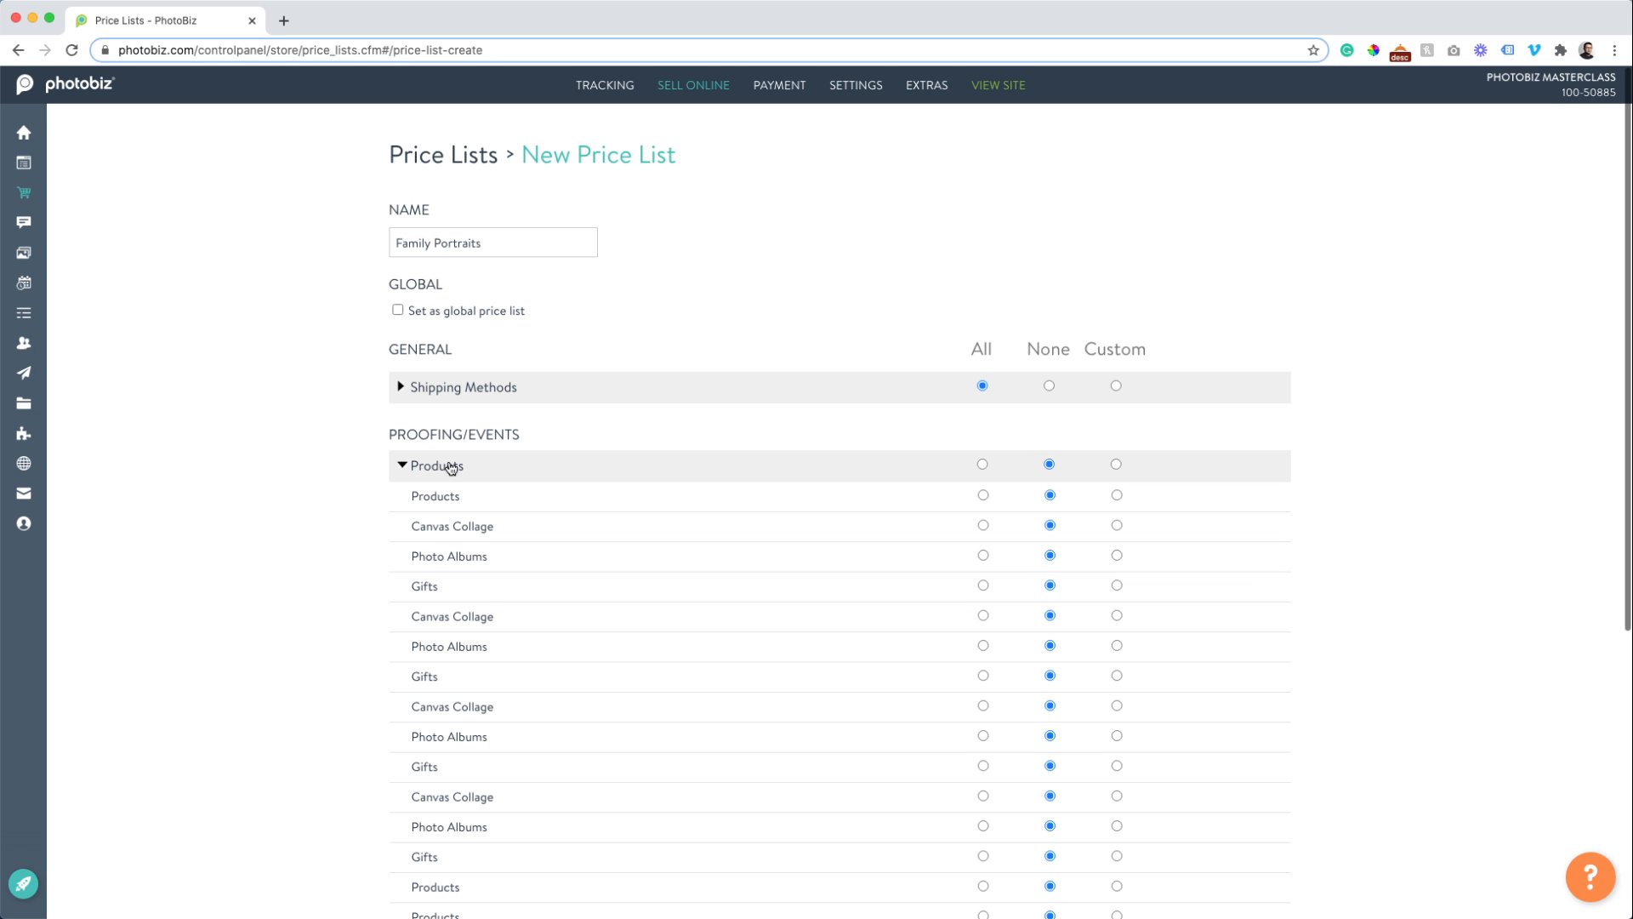
{"action": "left_click", "coordinate": [983, 495]}
{"action": "left_click", "coordinate": [419, 501]}
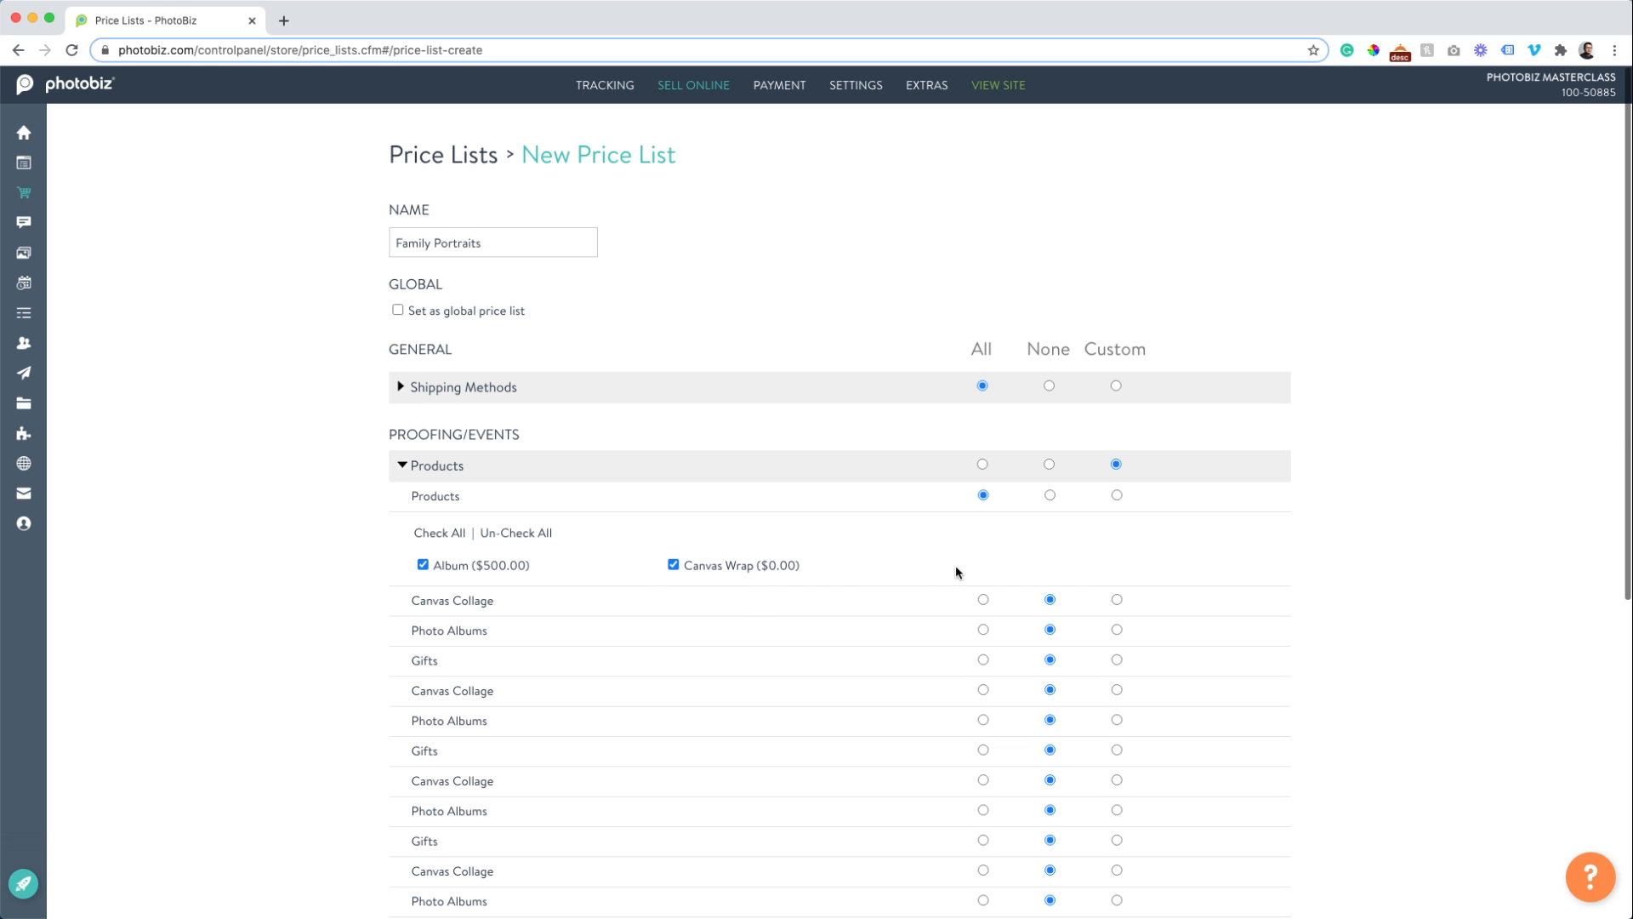
Exclude Headshot Packages, keep Portrait Packages, and limit Services to the first group.
{"action": "scroll", "coordinate": [962, 568], "scroll_direction": "down", "scroll_amount": 10}
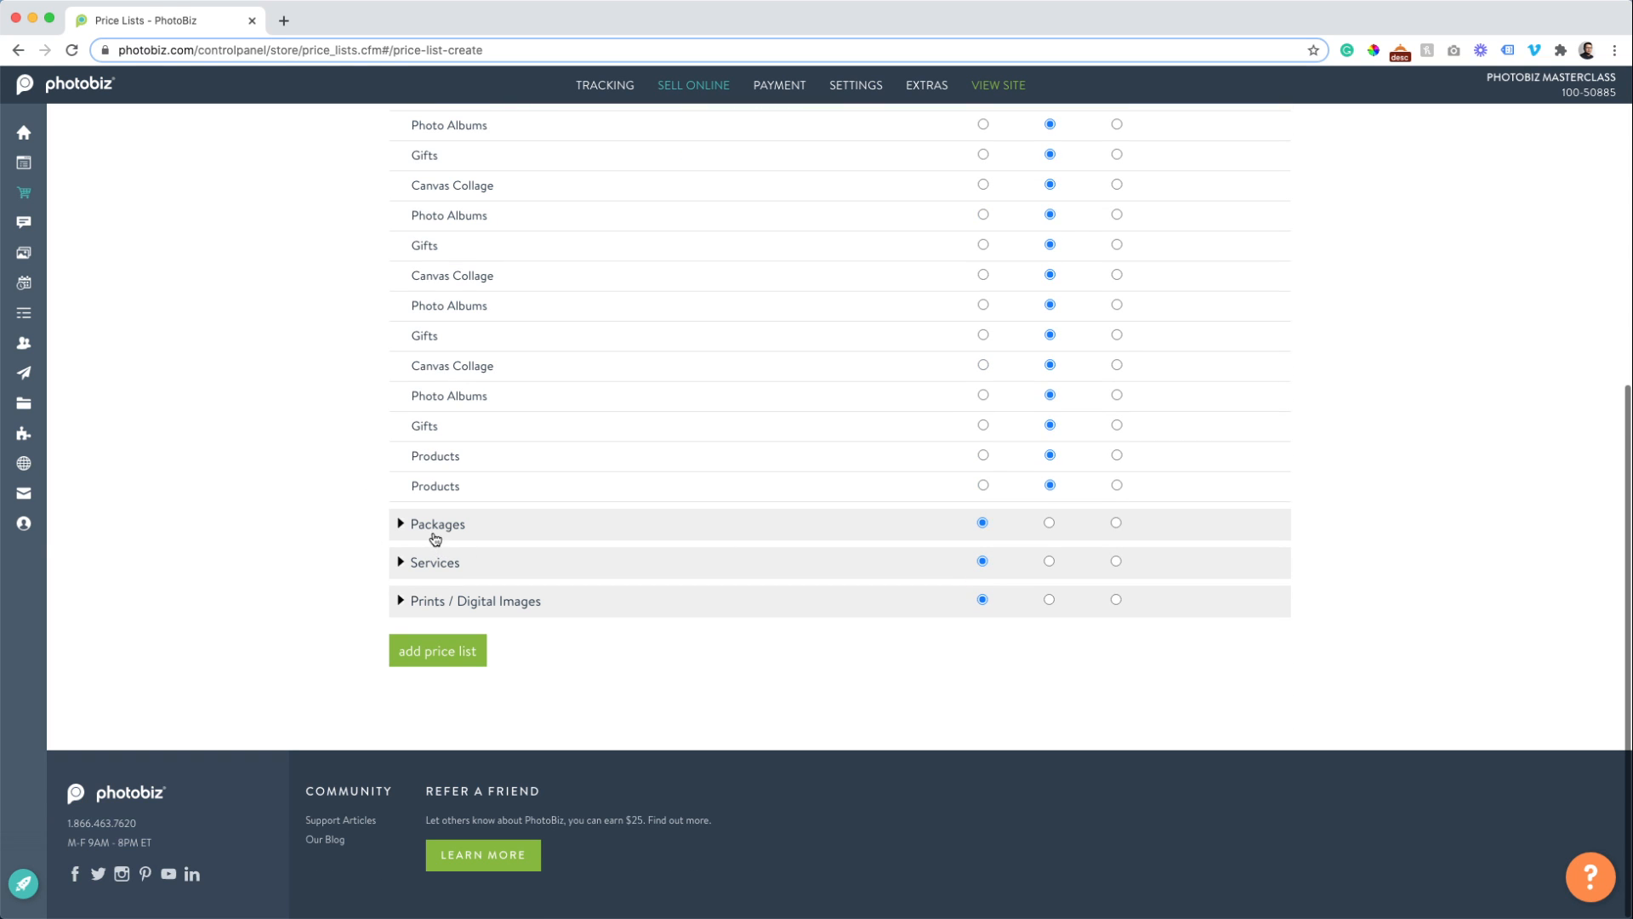
{"action": "left_click", "coordinate": [434, 533]}
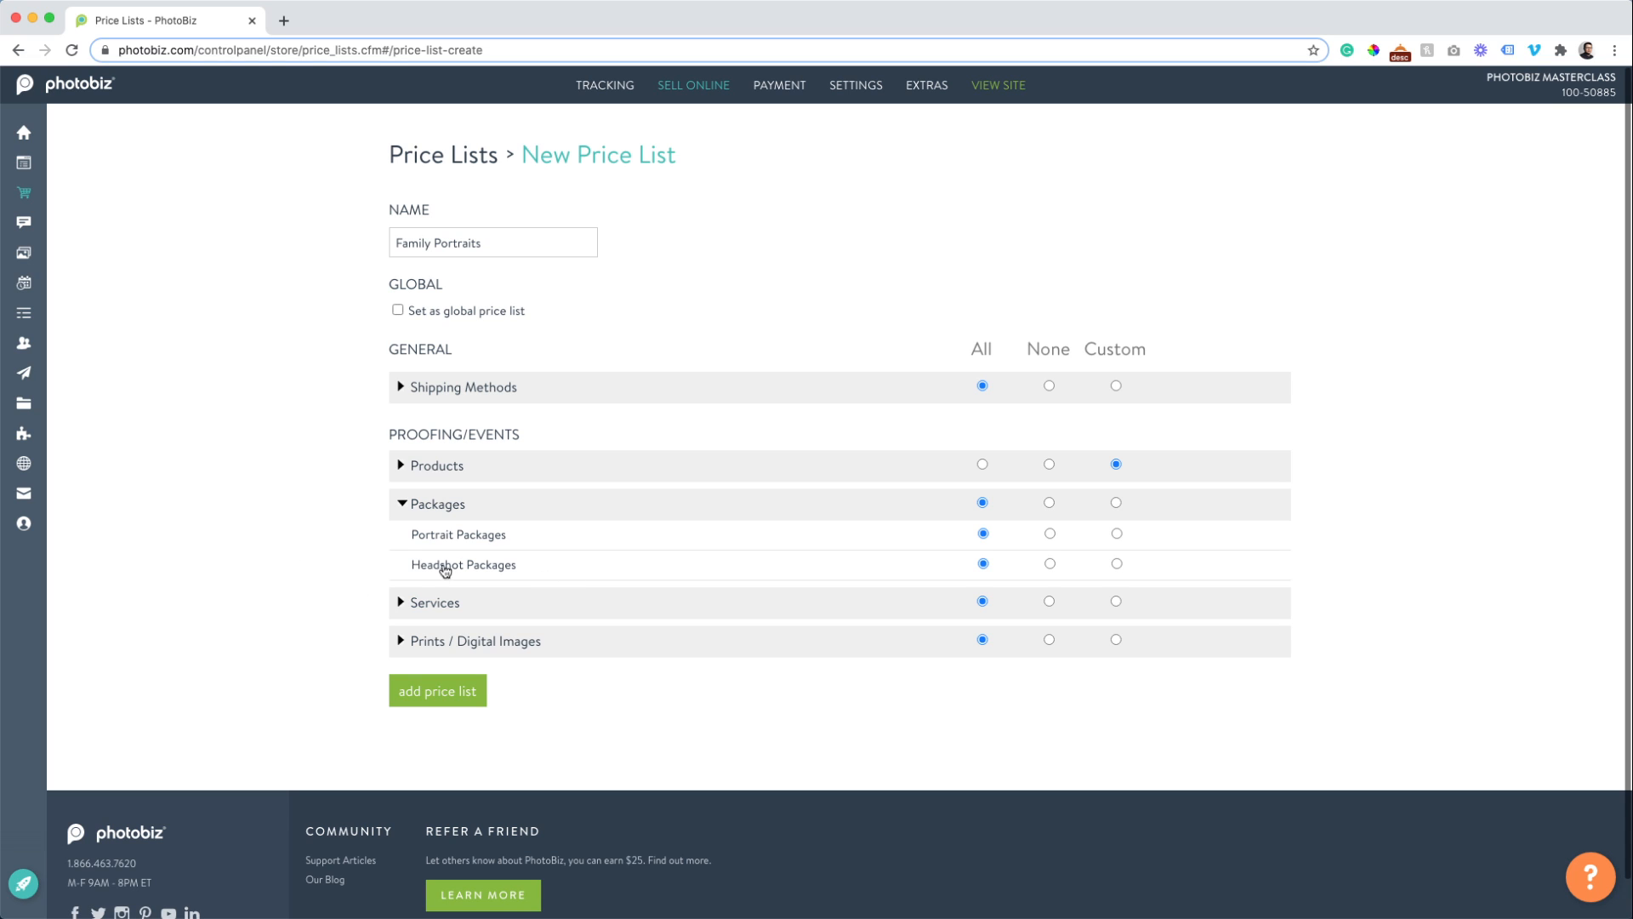
{"action": "left_click", "coordinate": [1049, 565]}
{"action": "left_click", "coordinate": [425, 535]}
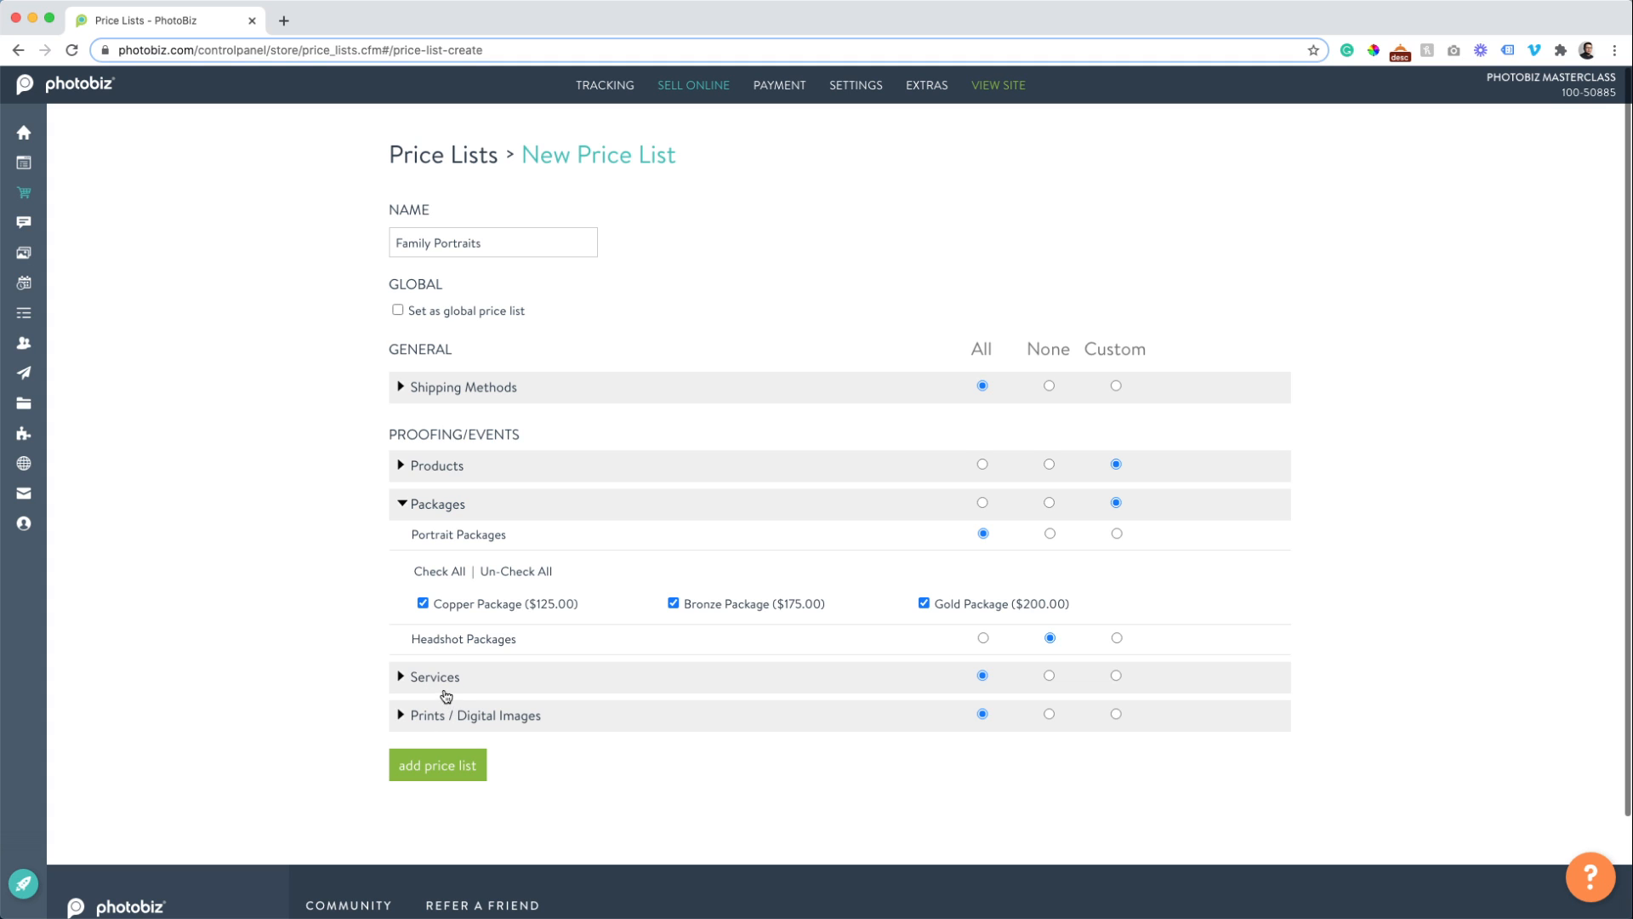
{"action": "left_click", "coordinate": [435, 686]}
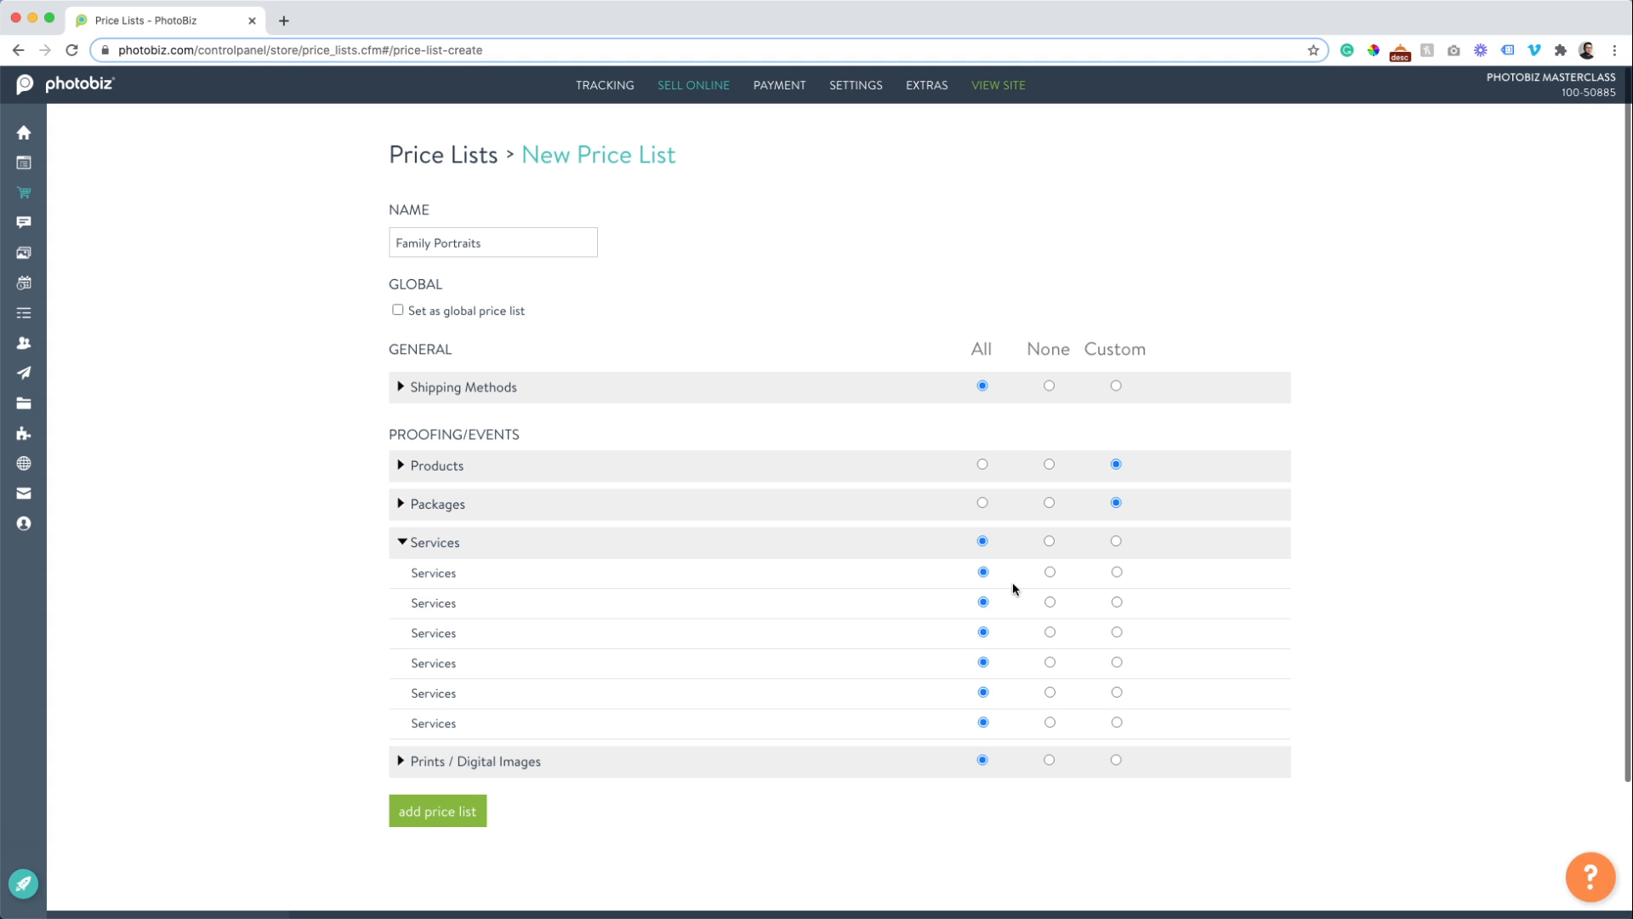
{"action": "left_click", "coordinate": [1116, 541]}
{"action": "left_click", "coordinate": [1049, 541]}
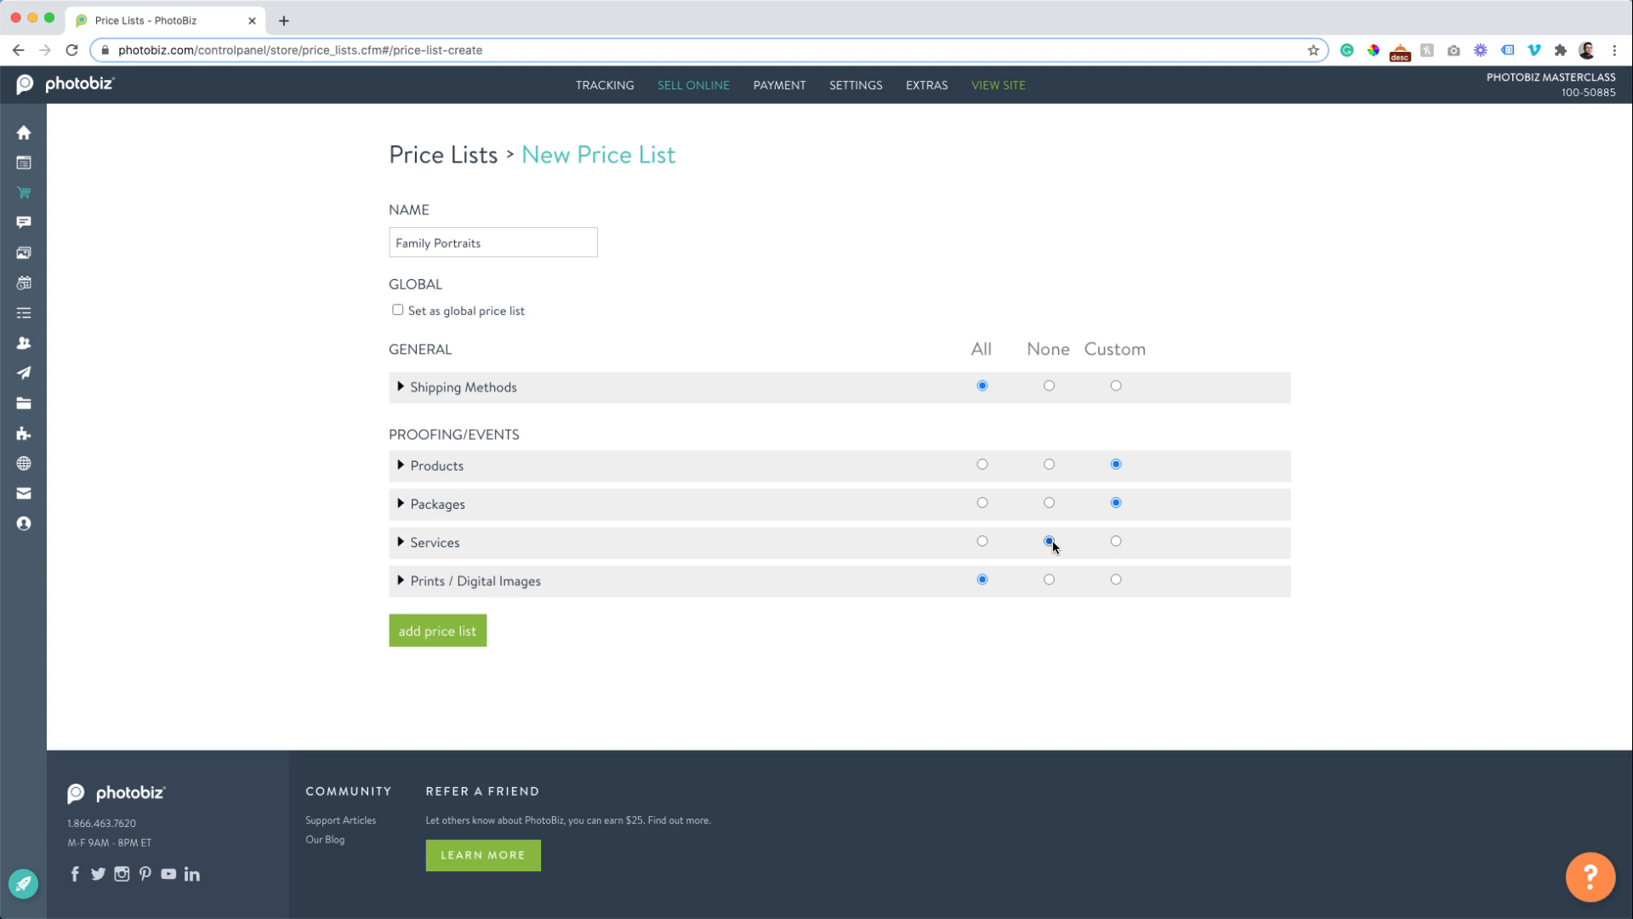
{"action": "left_click", "coordinate": [412, 543]}
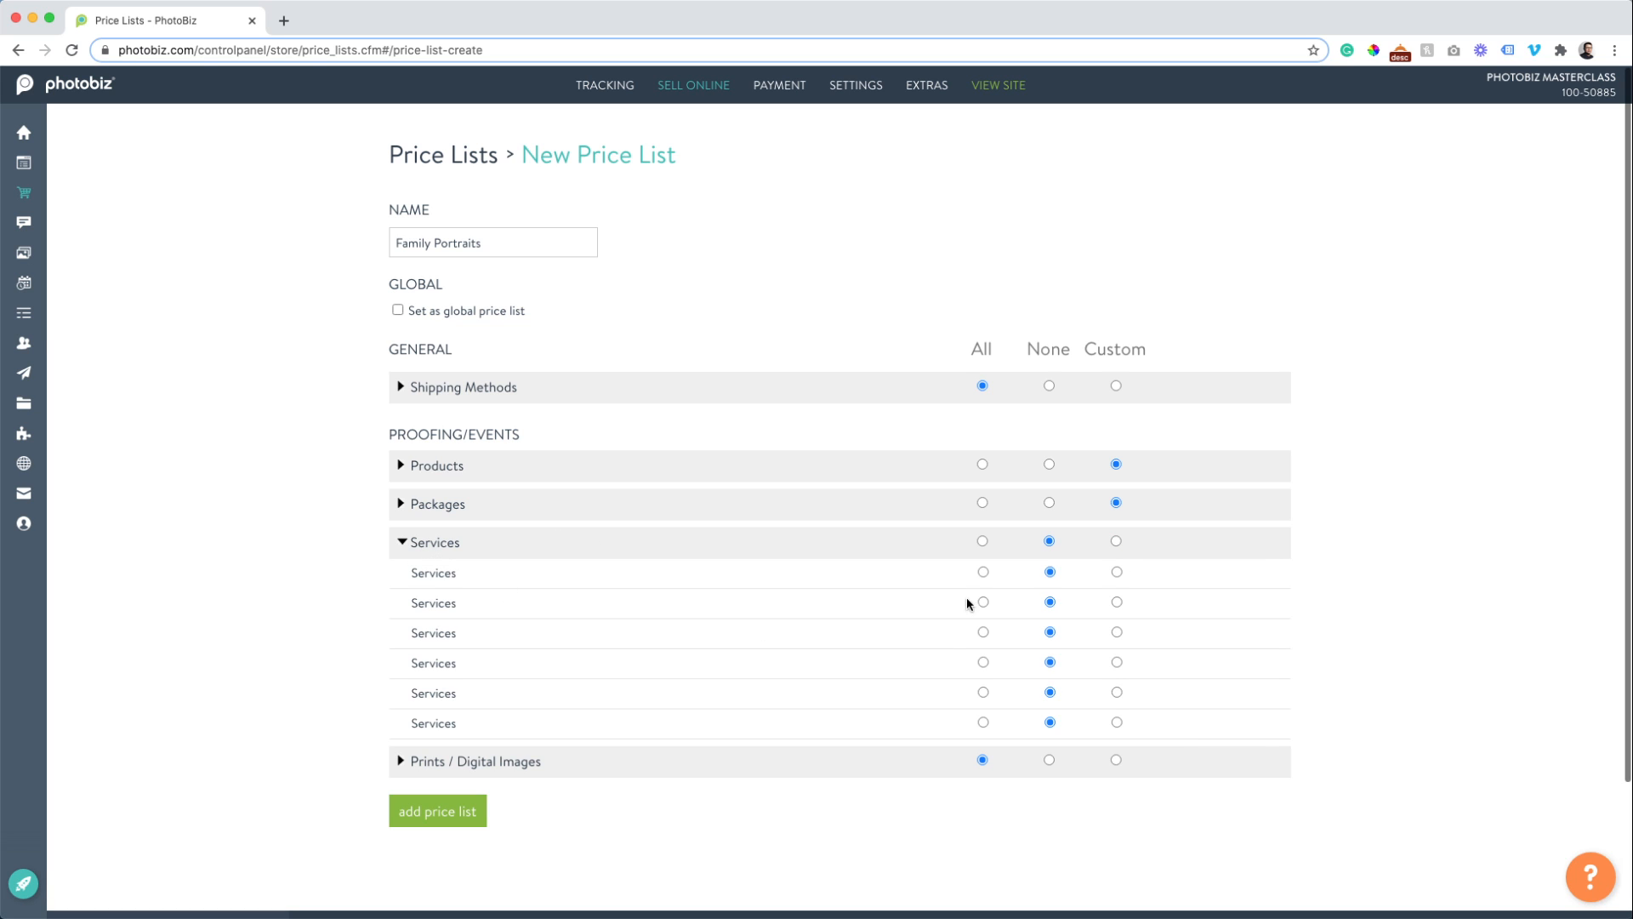
{"action": "left_click", "coordinate": [983, 572]}
In Prints / Digital Images, include Web and High Resolution and drop the 8 x 10 ($40.00) print.
{"action": "left_click", "coordinate": [397, 759]}
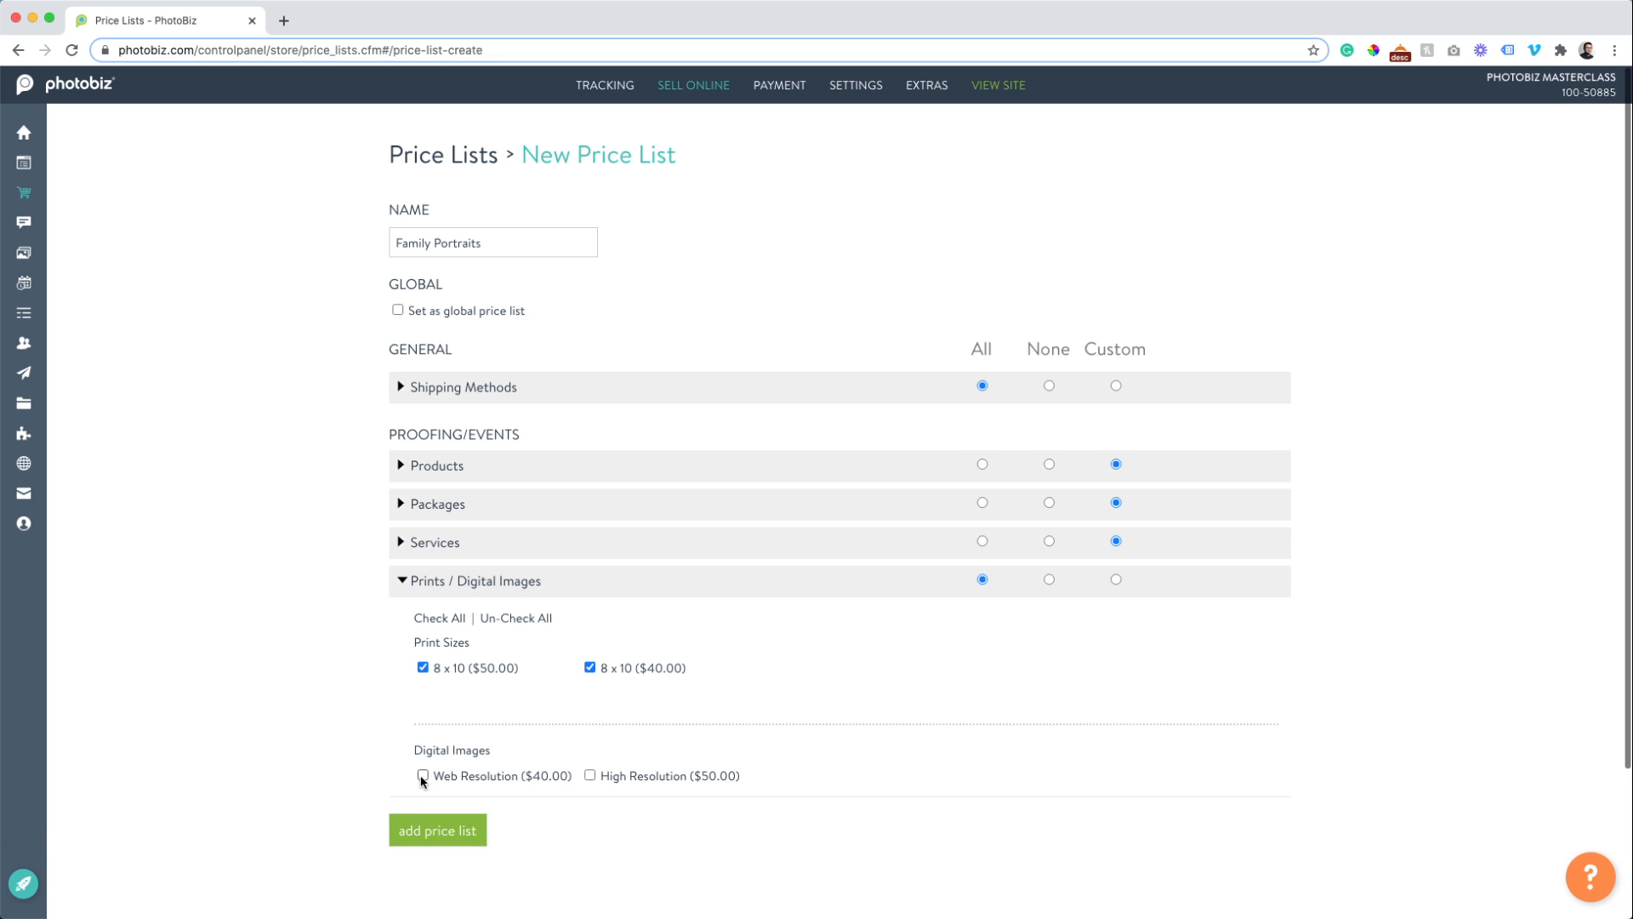
{"action": "left_click", "coordinate": [423, 775]}
{"action": "double_click", "coordinate": [591, 777]}
{"action": "left_click", "coordinate": [591, 776]}
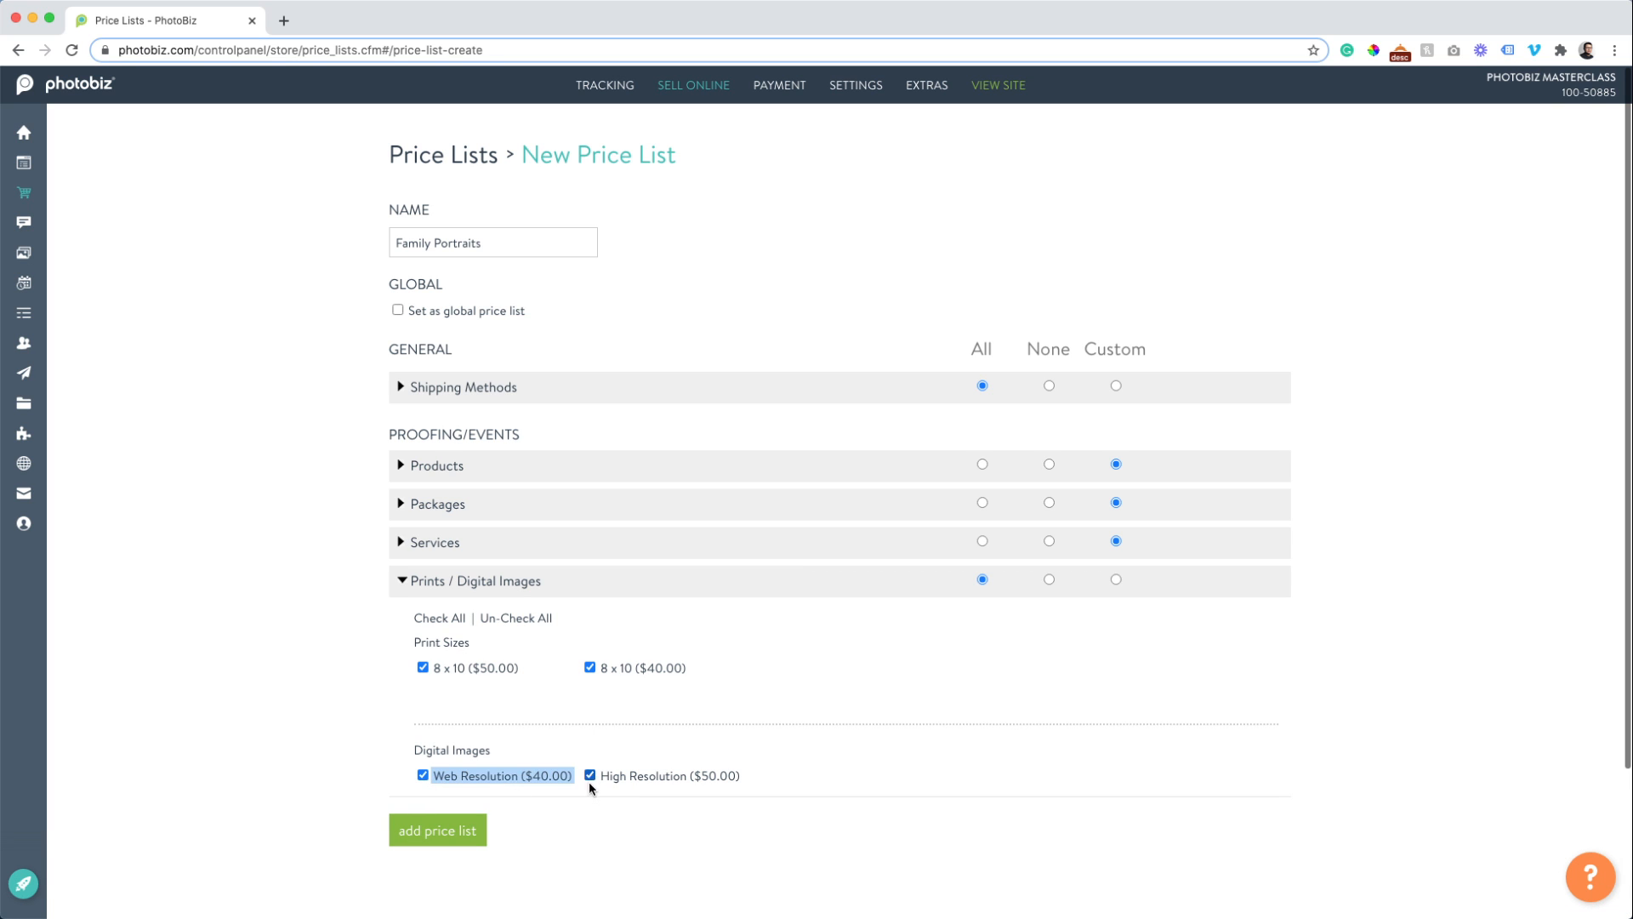
{"action": "left_click", "coordinate": [590, 788]}
{"action": "left_click", "coordinate": [591, 668]}
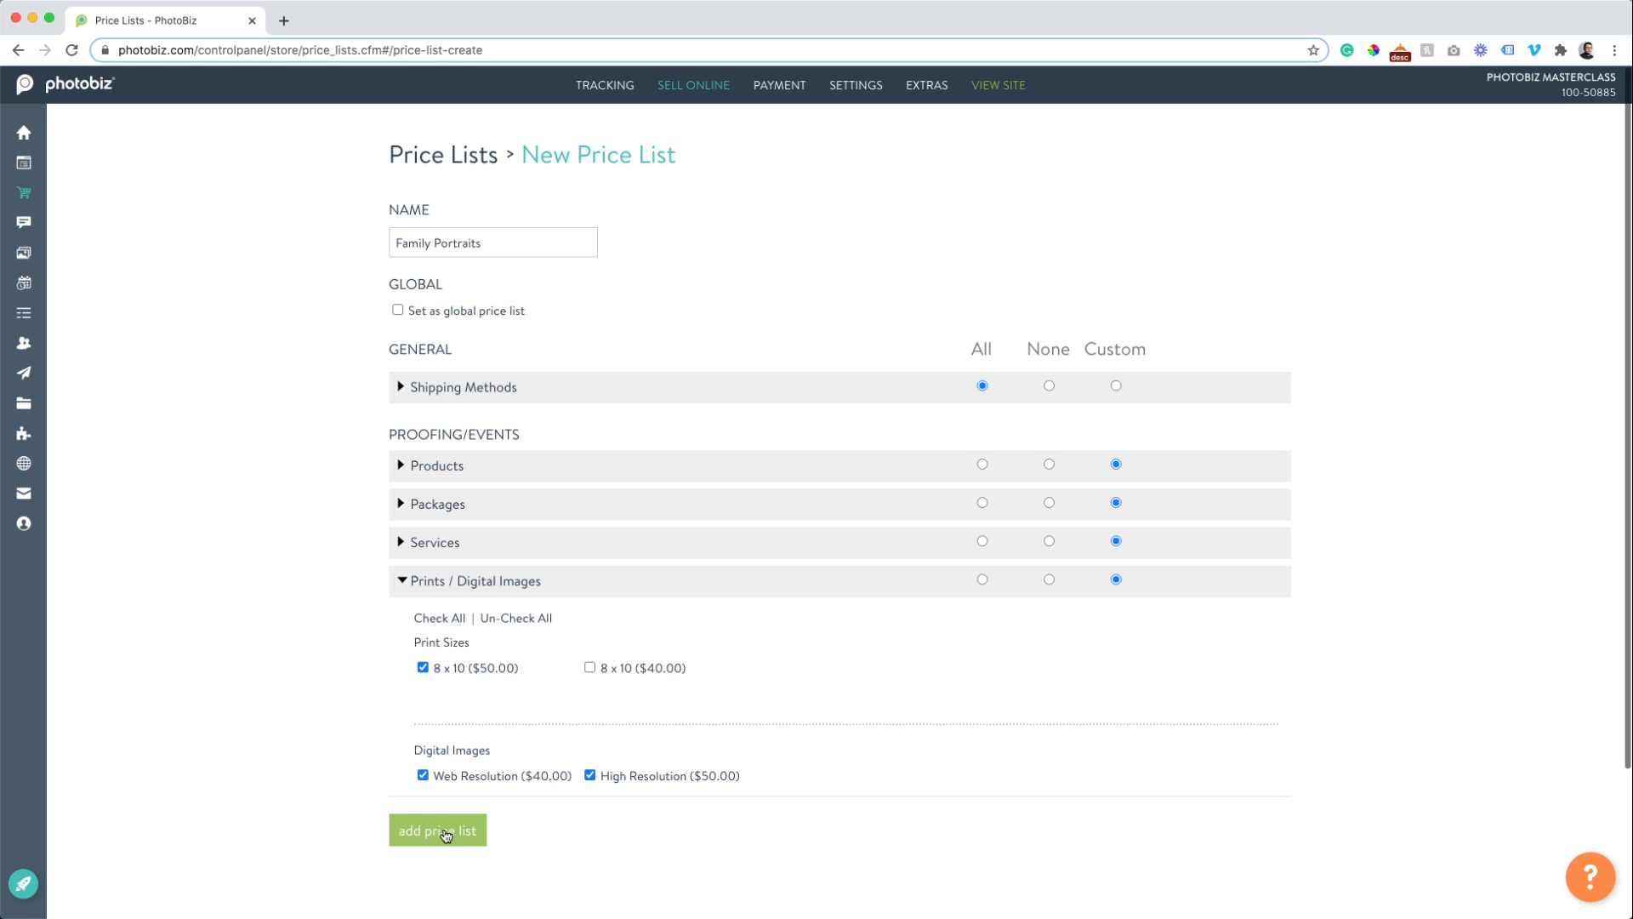
Add the Family Portraits price list and return to the Price Lists index.
{"action": "left_click", "coordinate": [445, 833]}
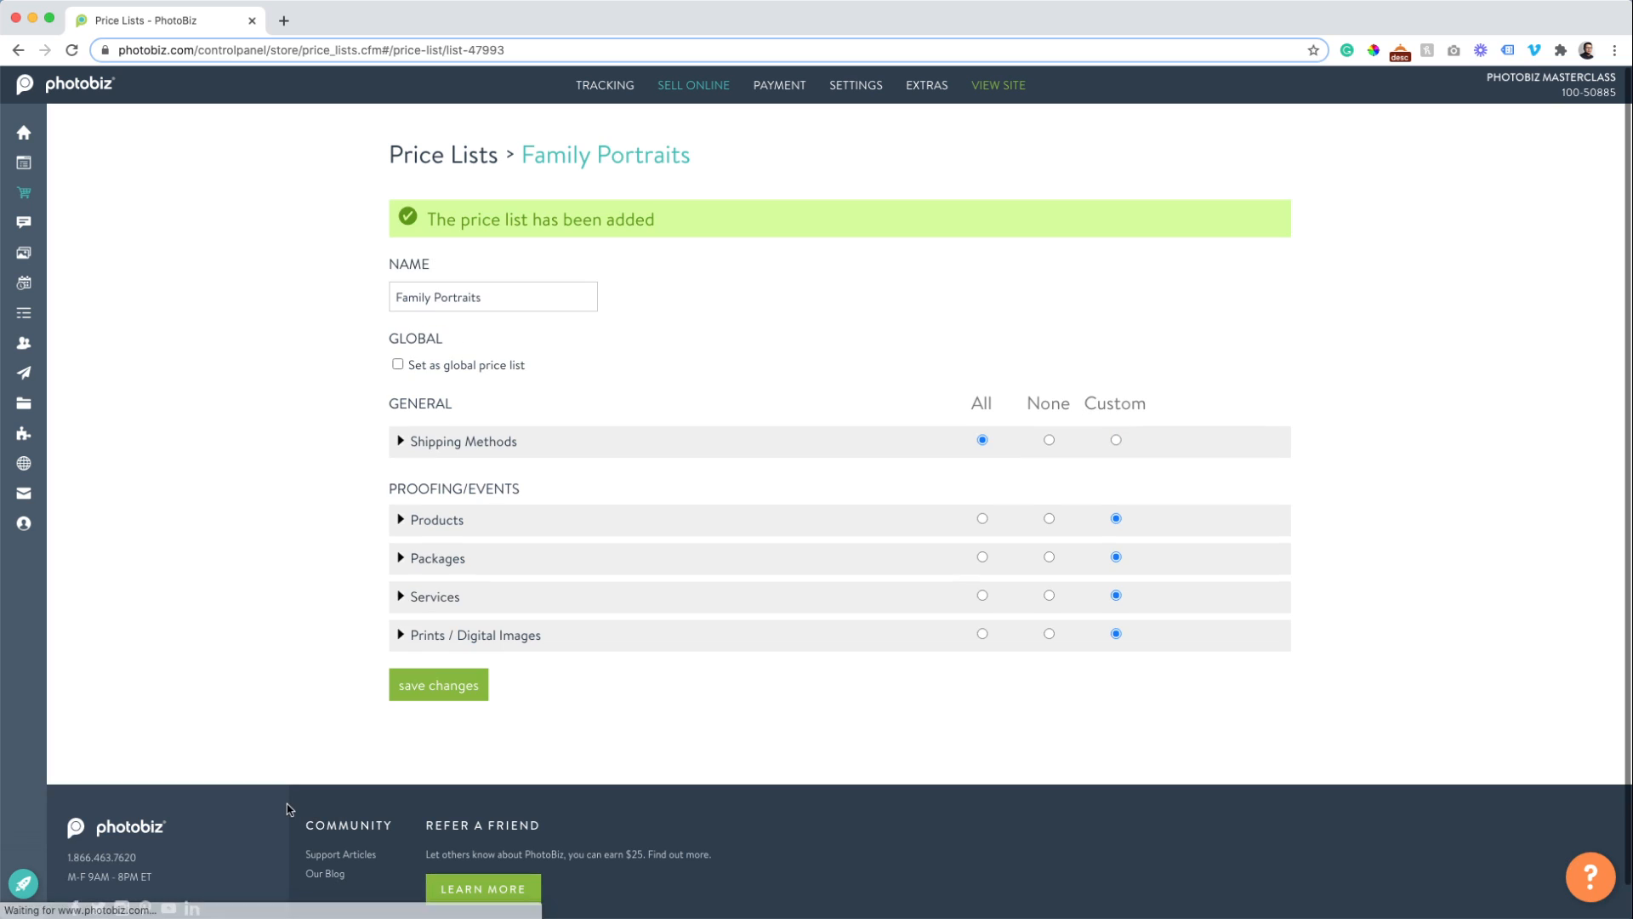
{"action": "scroll", "coordinate": [312, 680], "scroll_direction": "down", "scroll_amount": 1}
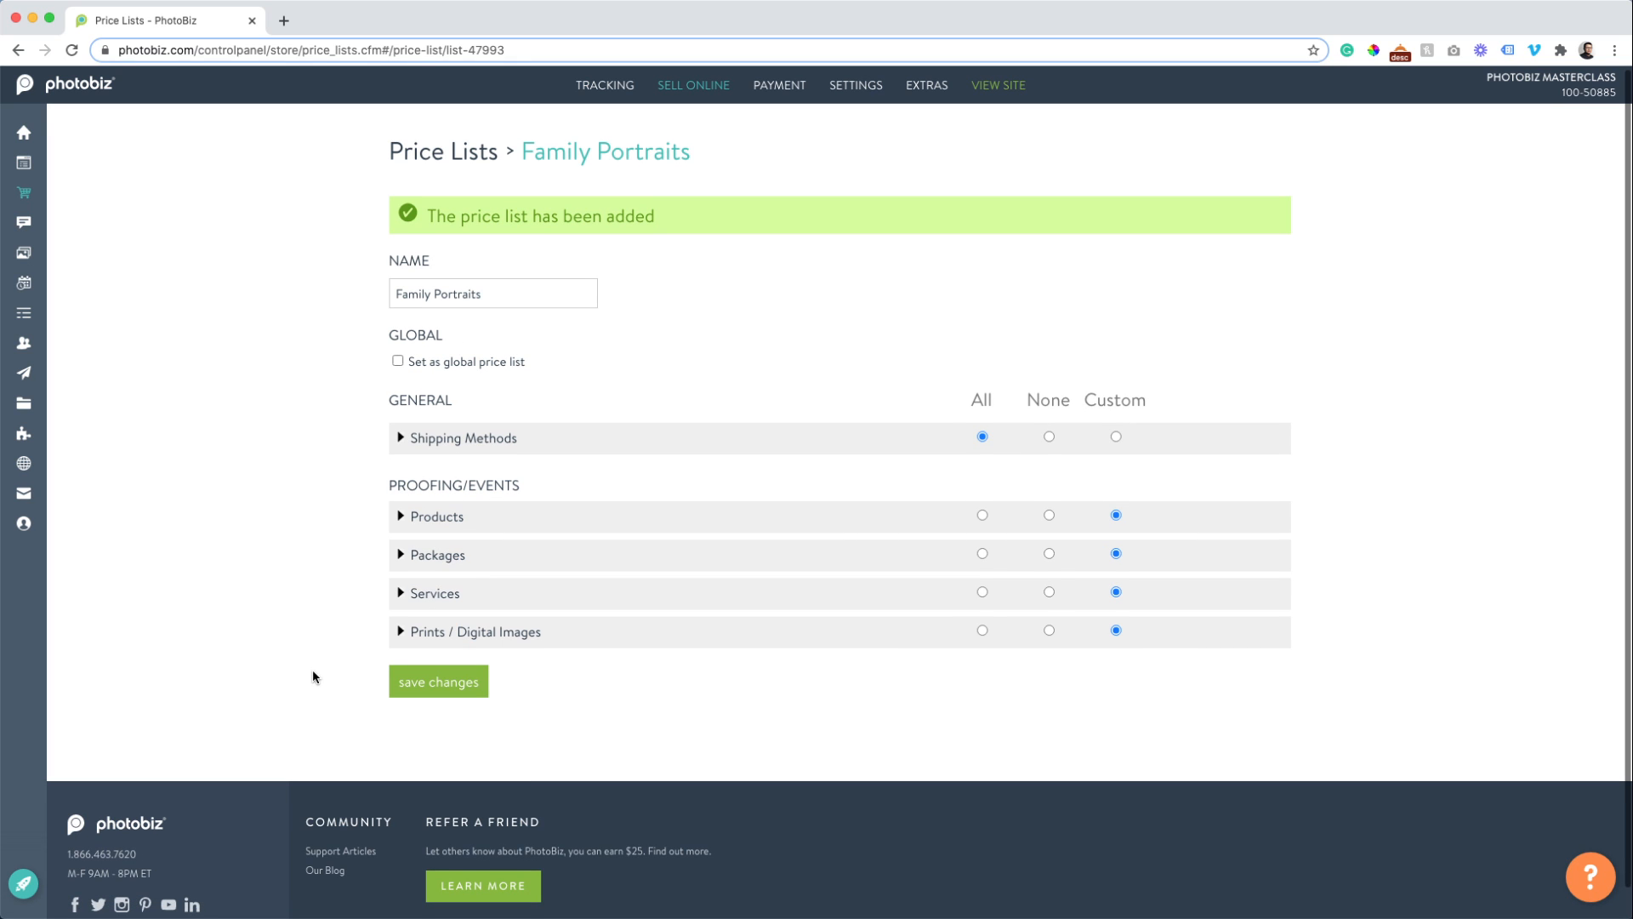
{"action": "left_click", "coordinate": [444, 154]}
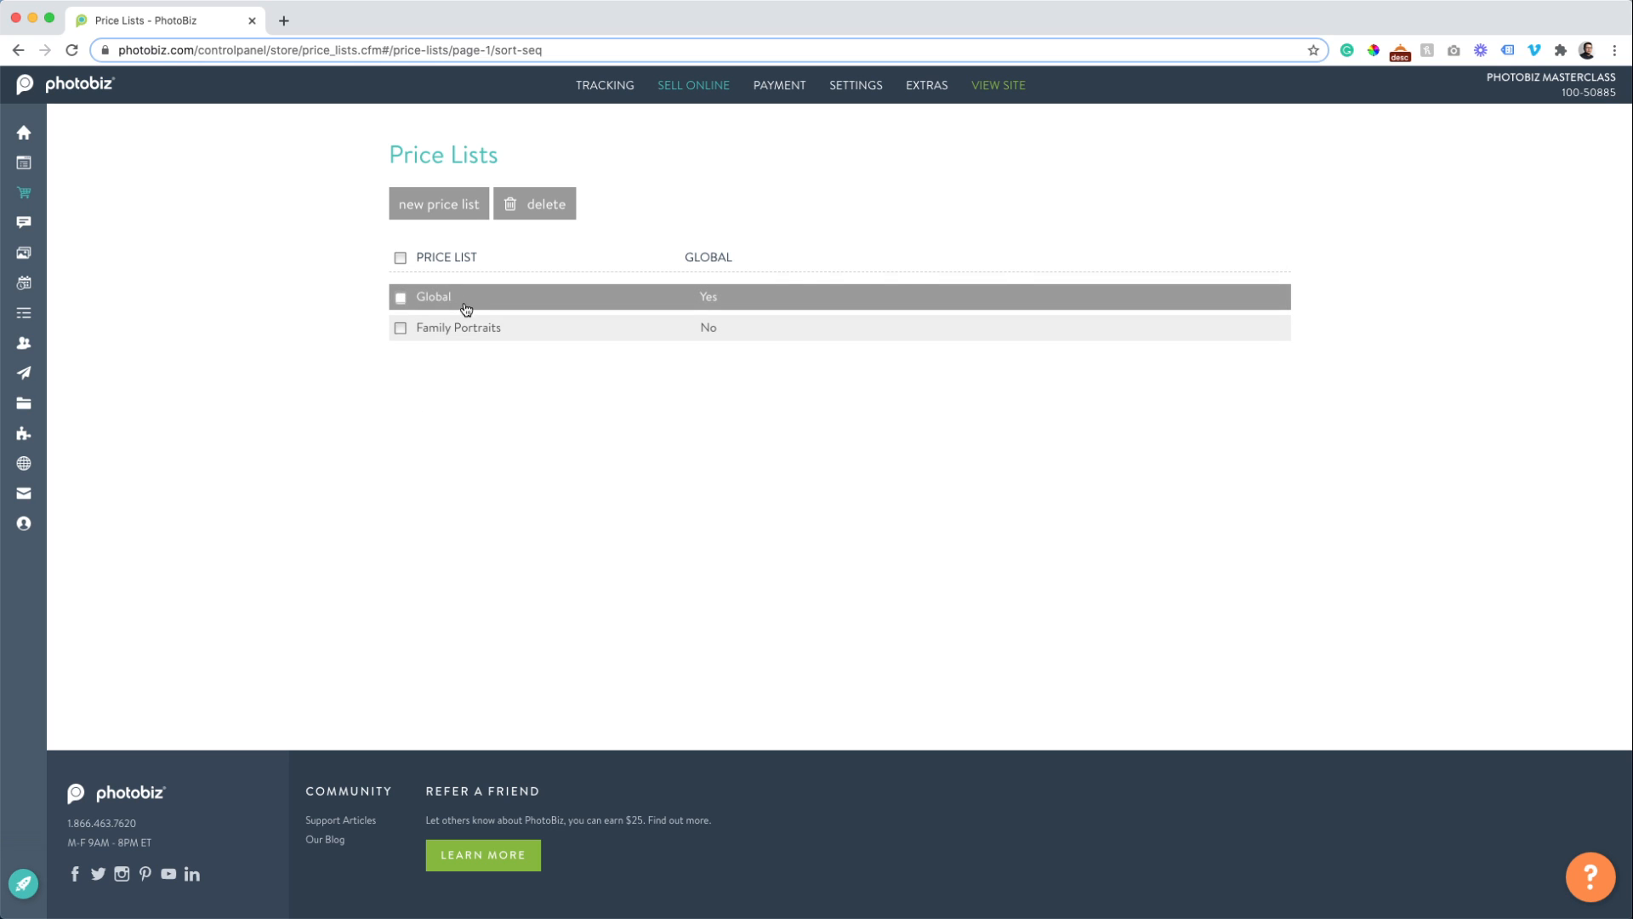
Set Products, Packages and Prints / Digital Images to None in the Global price list and save.
{"action": "left_click", "coordinate": [430, 299]}
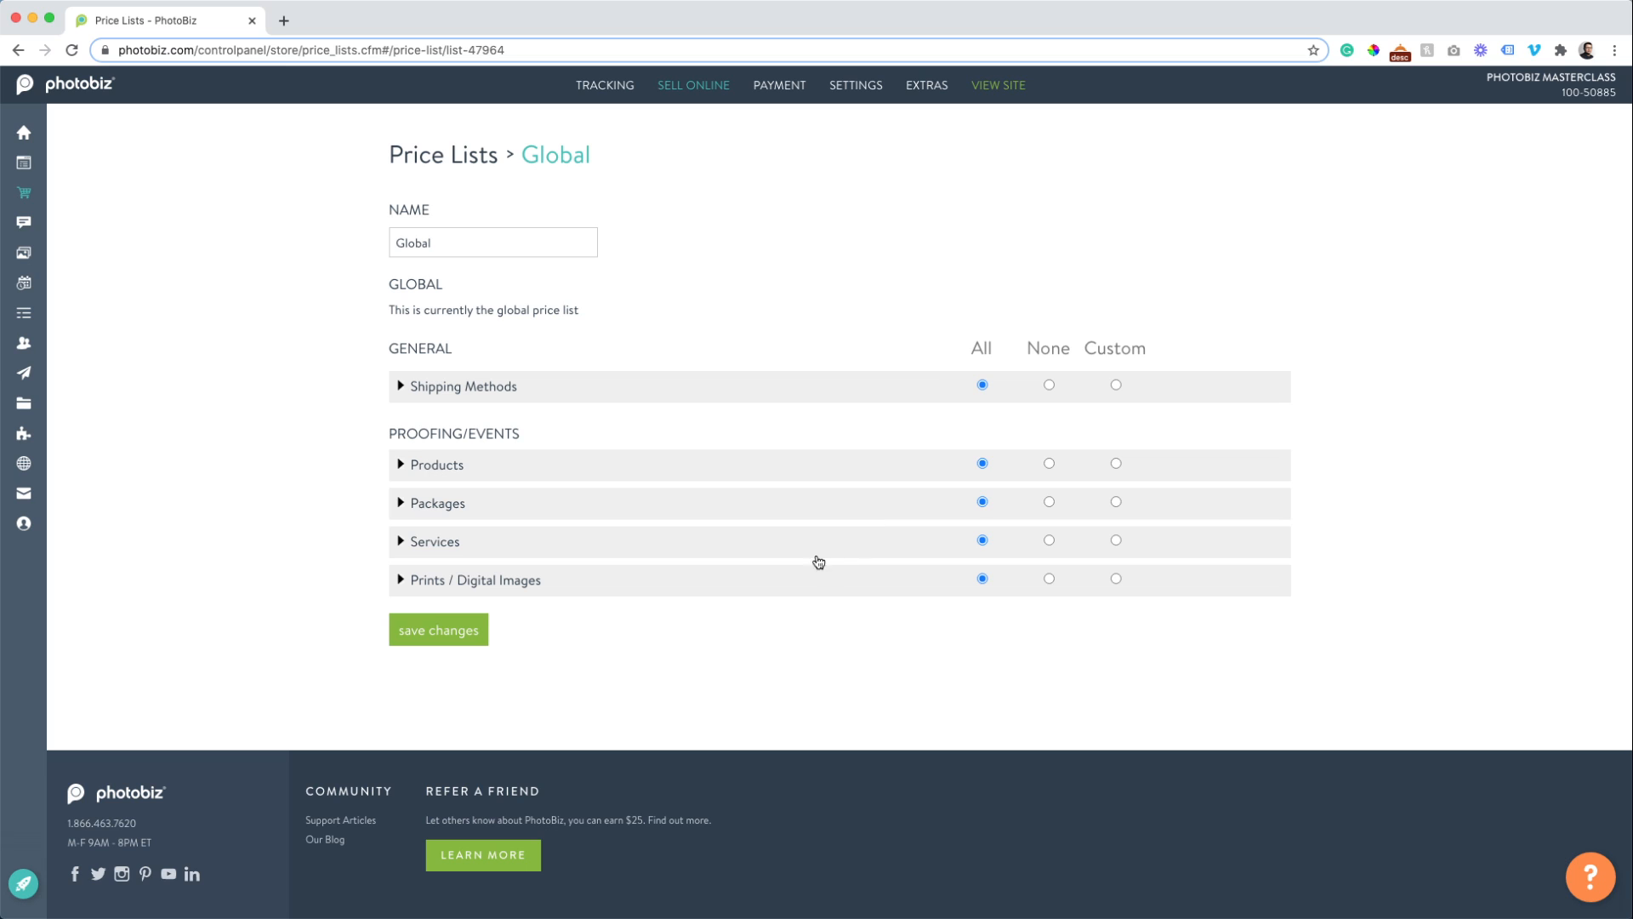
{"action": "left_click", "coordinate": [1051, 464]}
{"action": "left_click", "coordinate": [1049, 502]}
{"action": "left_click", "coordinate": [1049, 579]}
{"action": "left_click", "coordinate": [436, 631]}
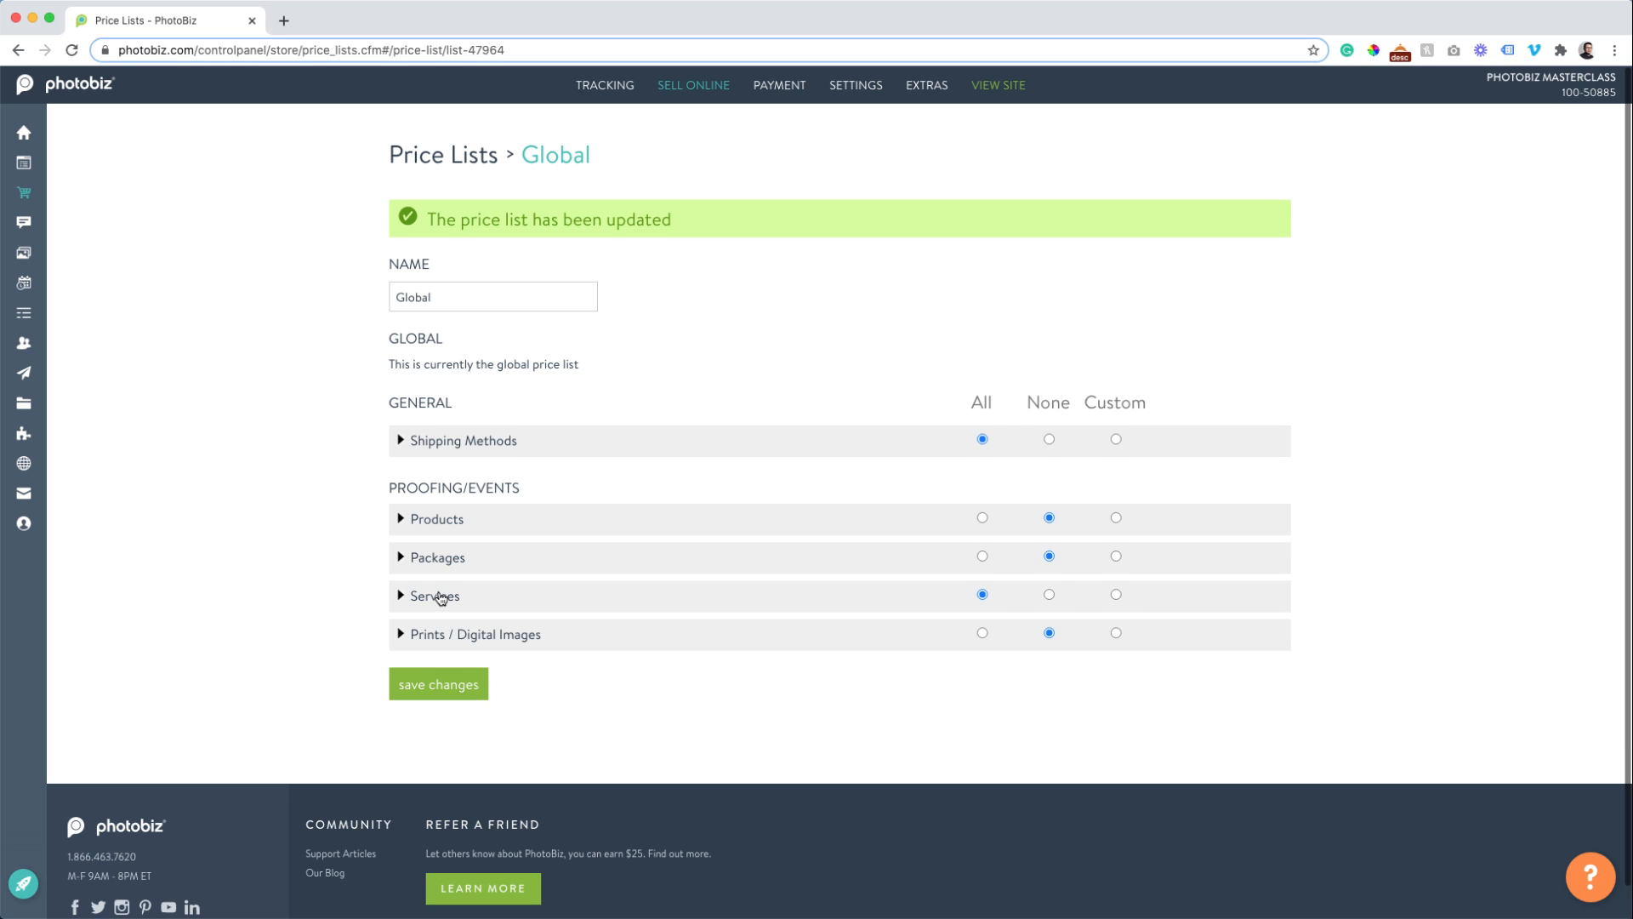
Limit Global's Services to the first group with Session Fee, save, and return to Price Lists.
{"action": "left_click", "coordinate": [437, 595]}
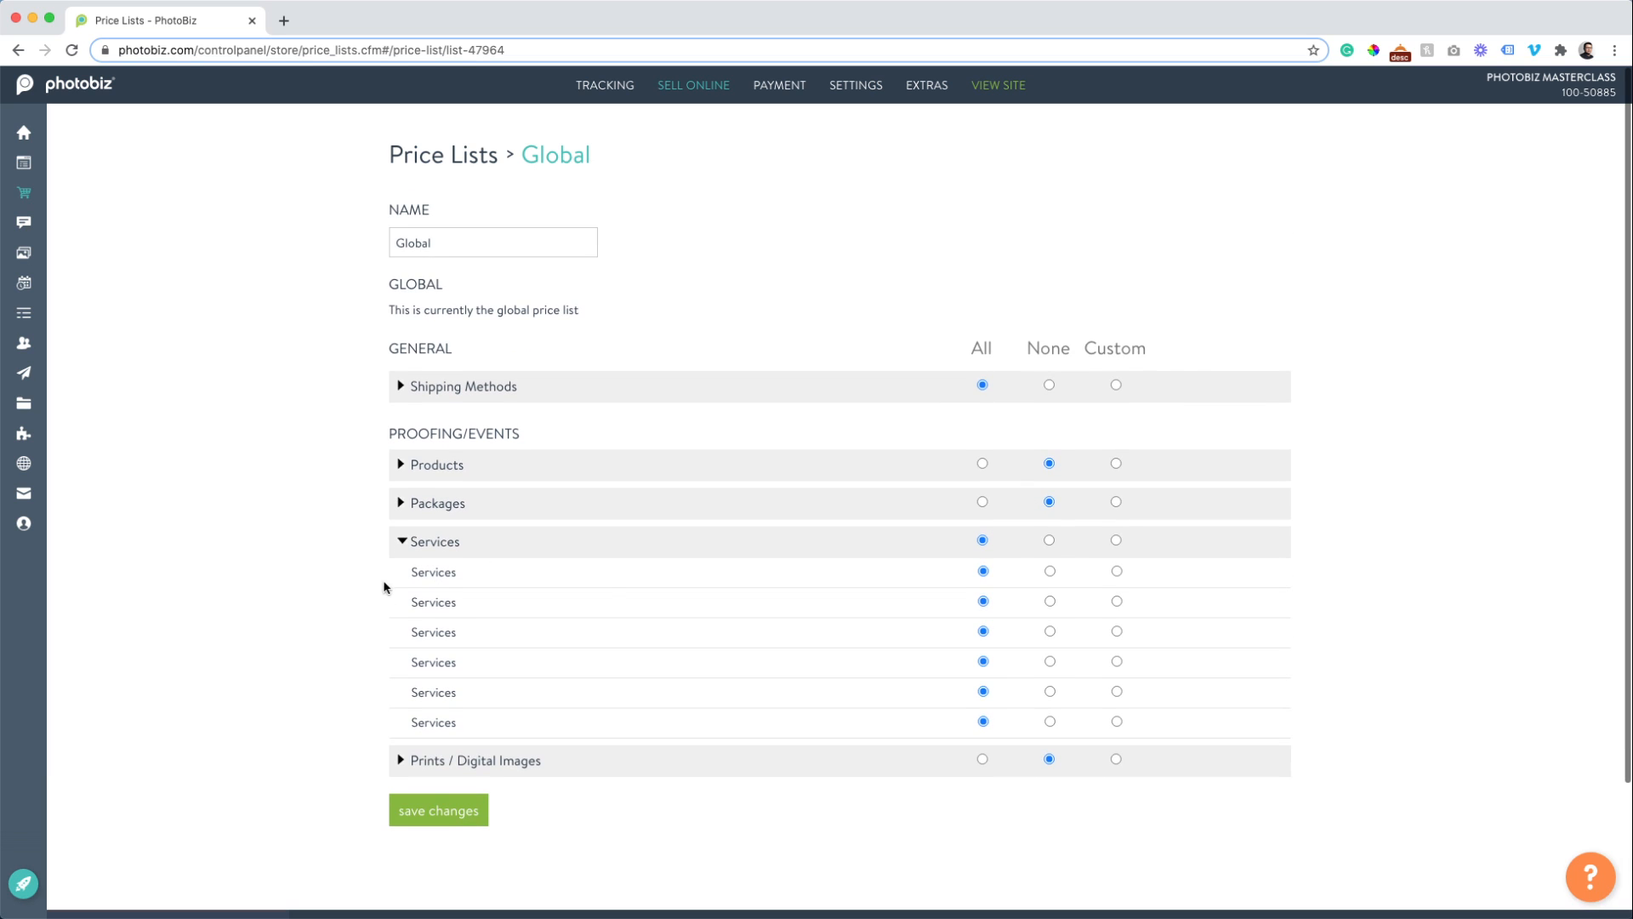
{"action": "left_click", "coordinate": [1050, 541]}
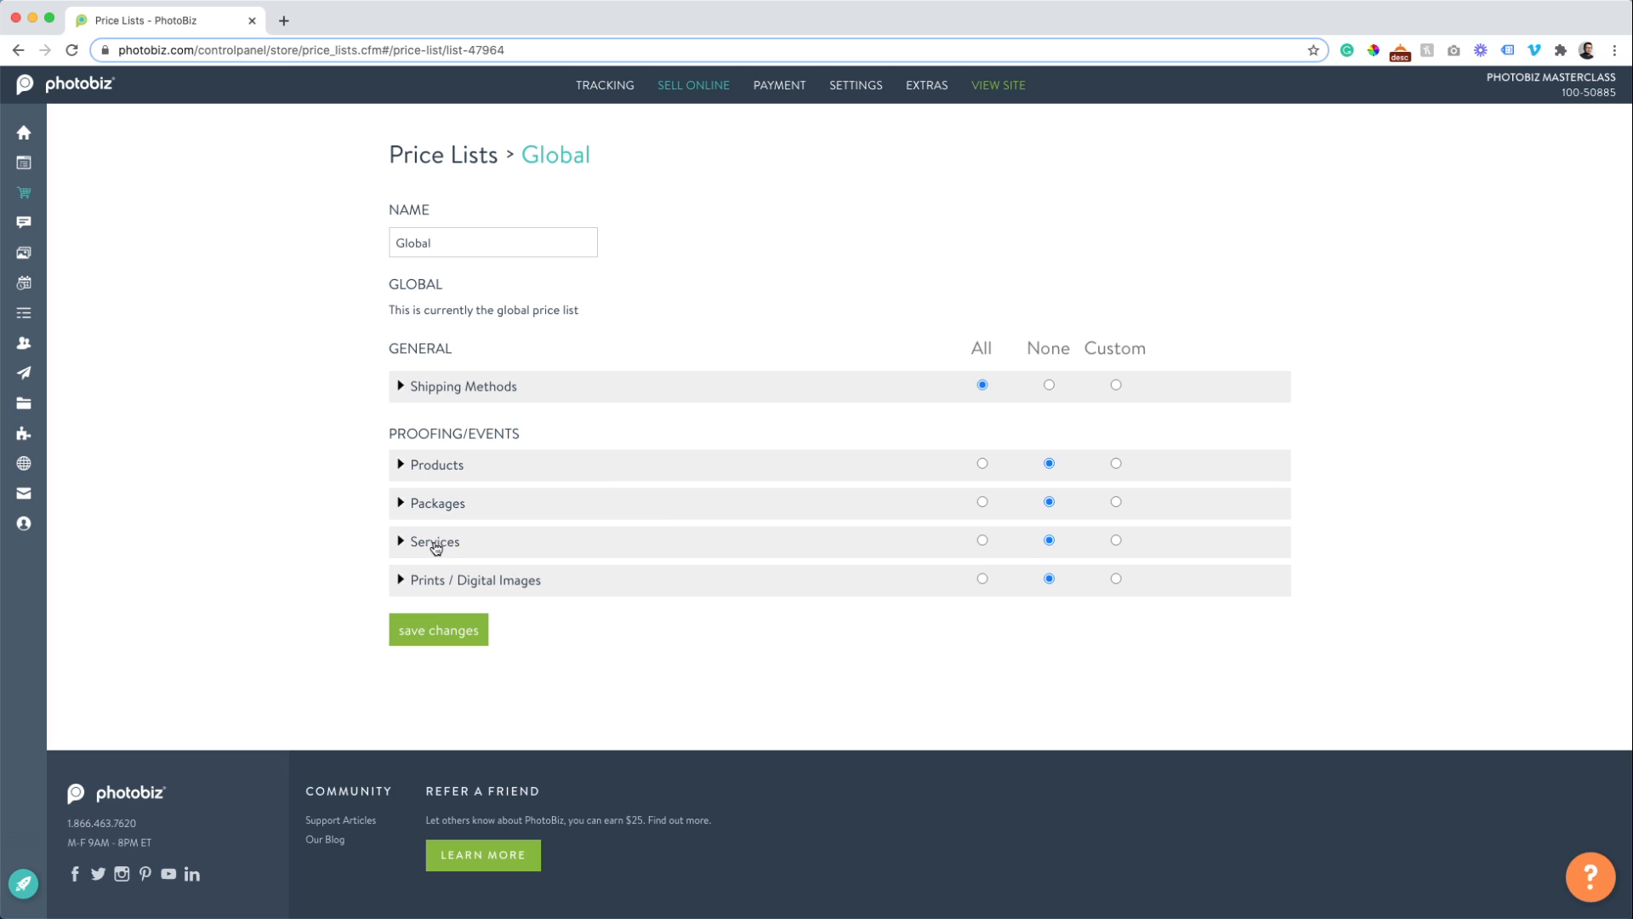
{"action": "left_click", "coordinate": [435, 542]}
{"action": "left_click", "coordinate": [984, 571]}
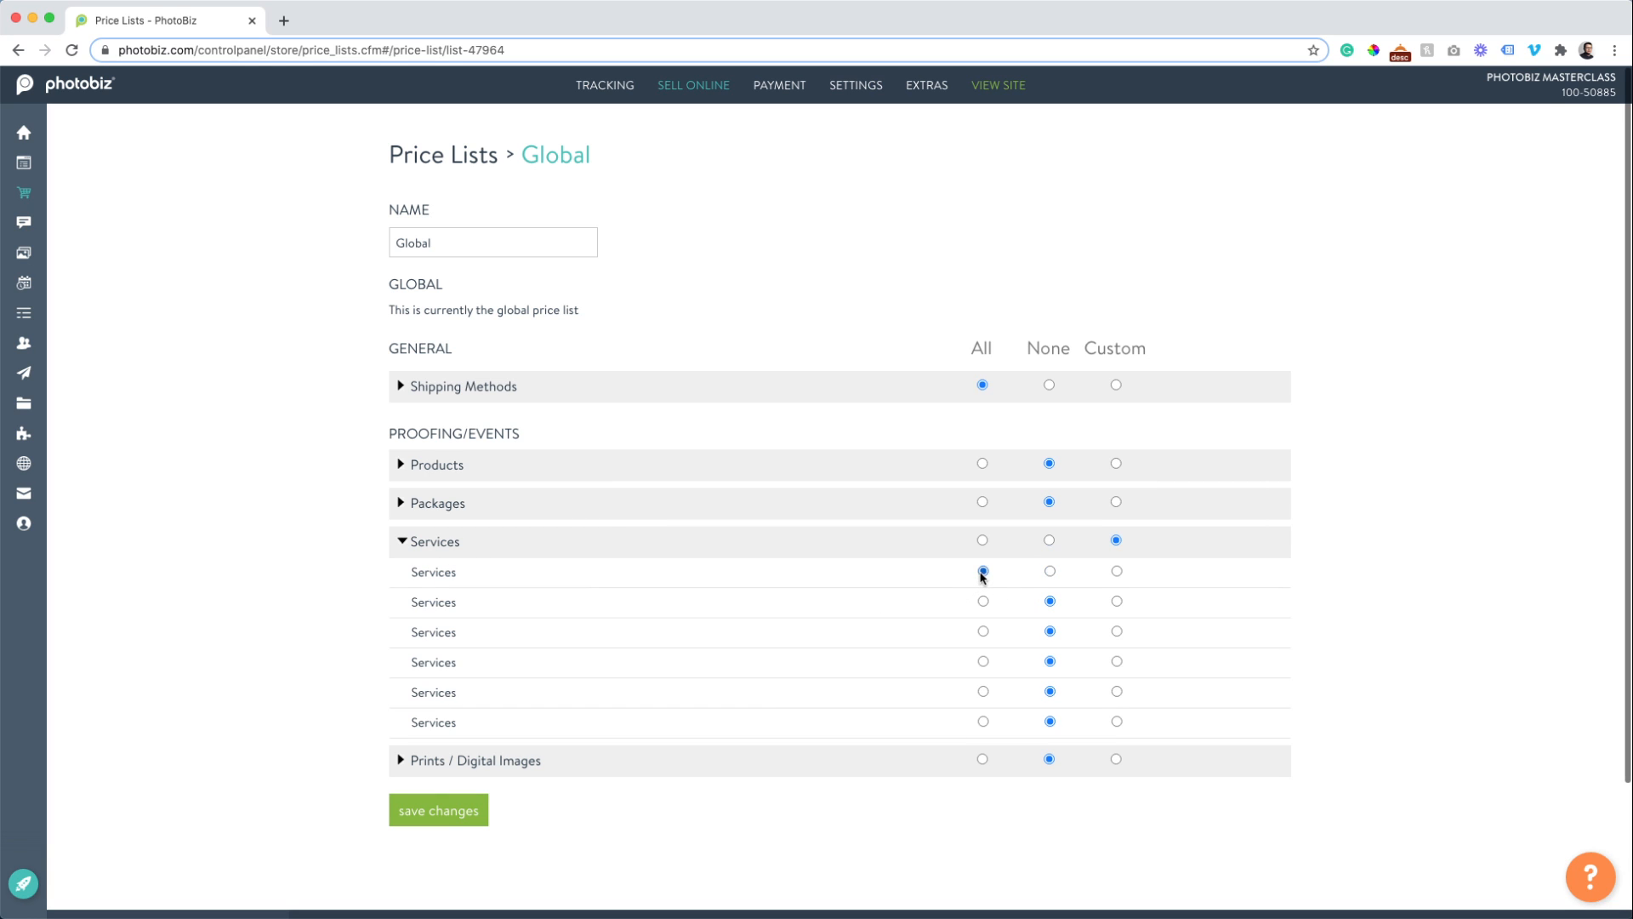
{"action": "left_click", "coordinate": [435, 577]}
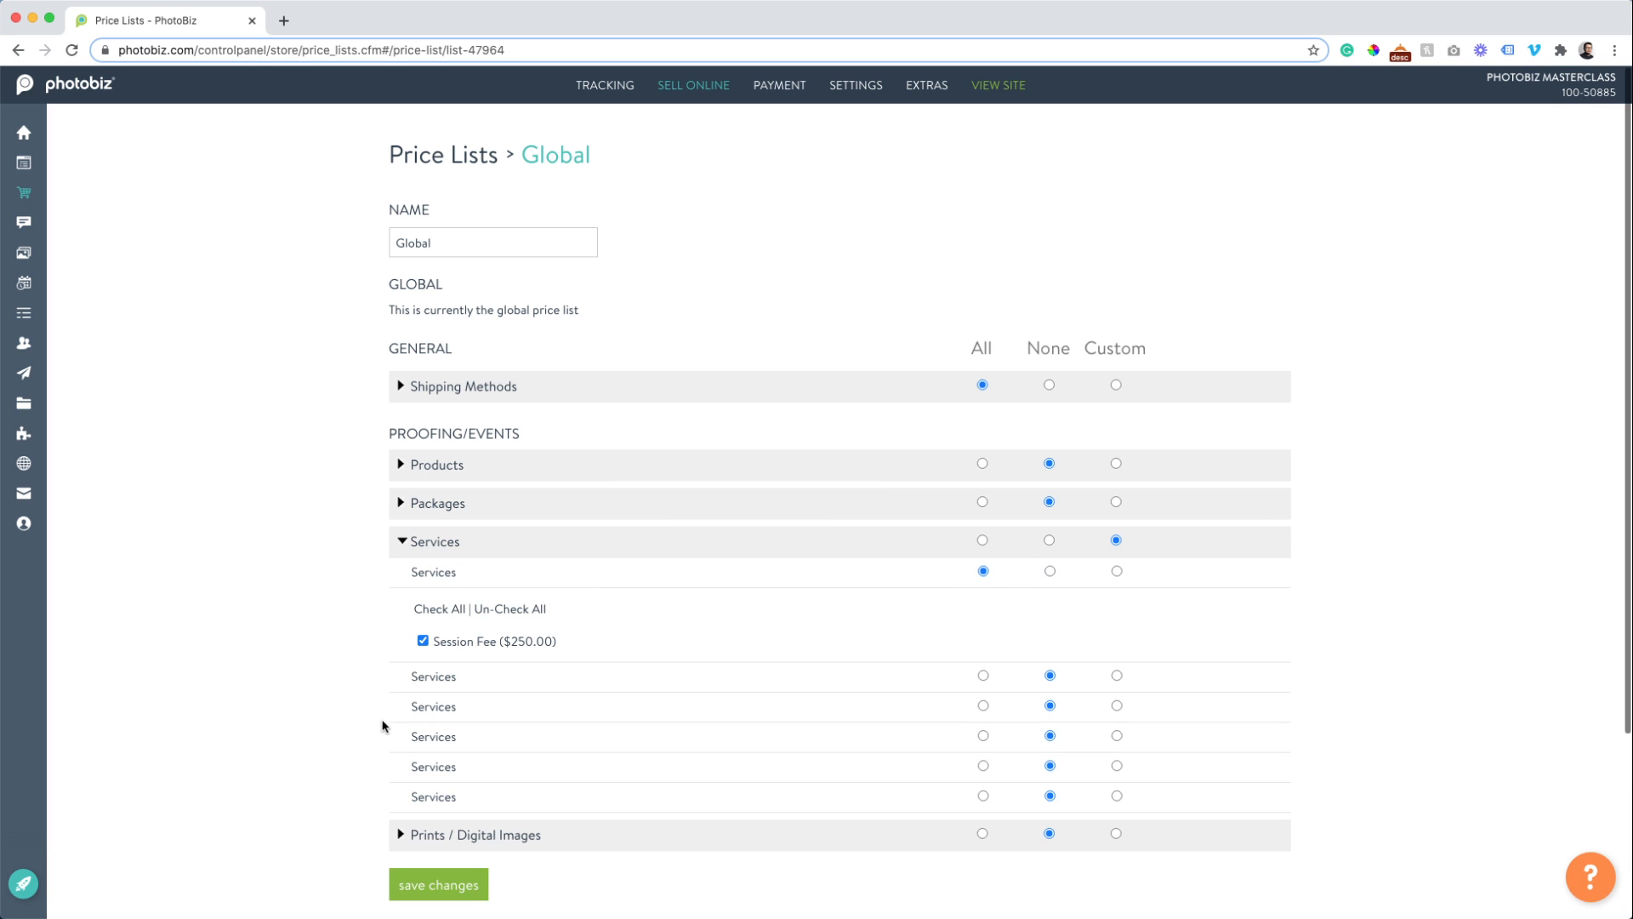
{"action": "left_click", "coordinate": [408, 889]}
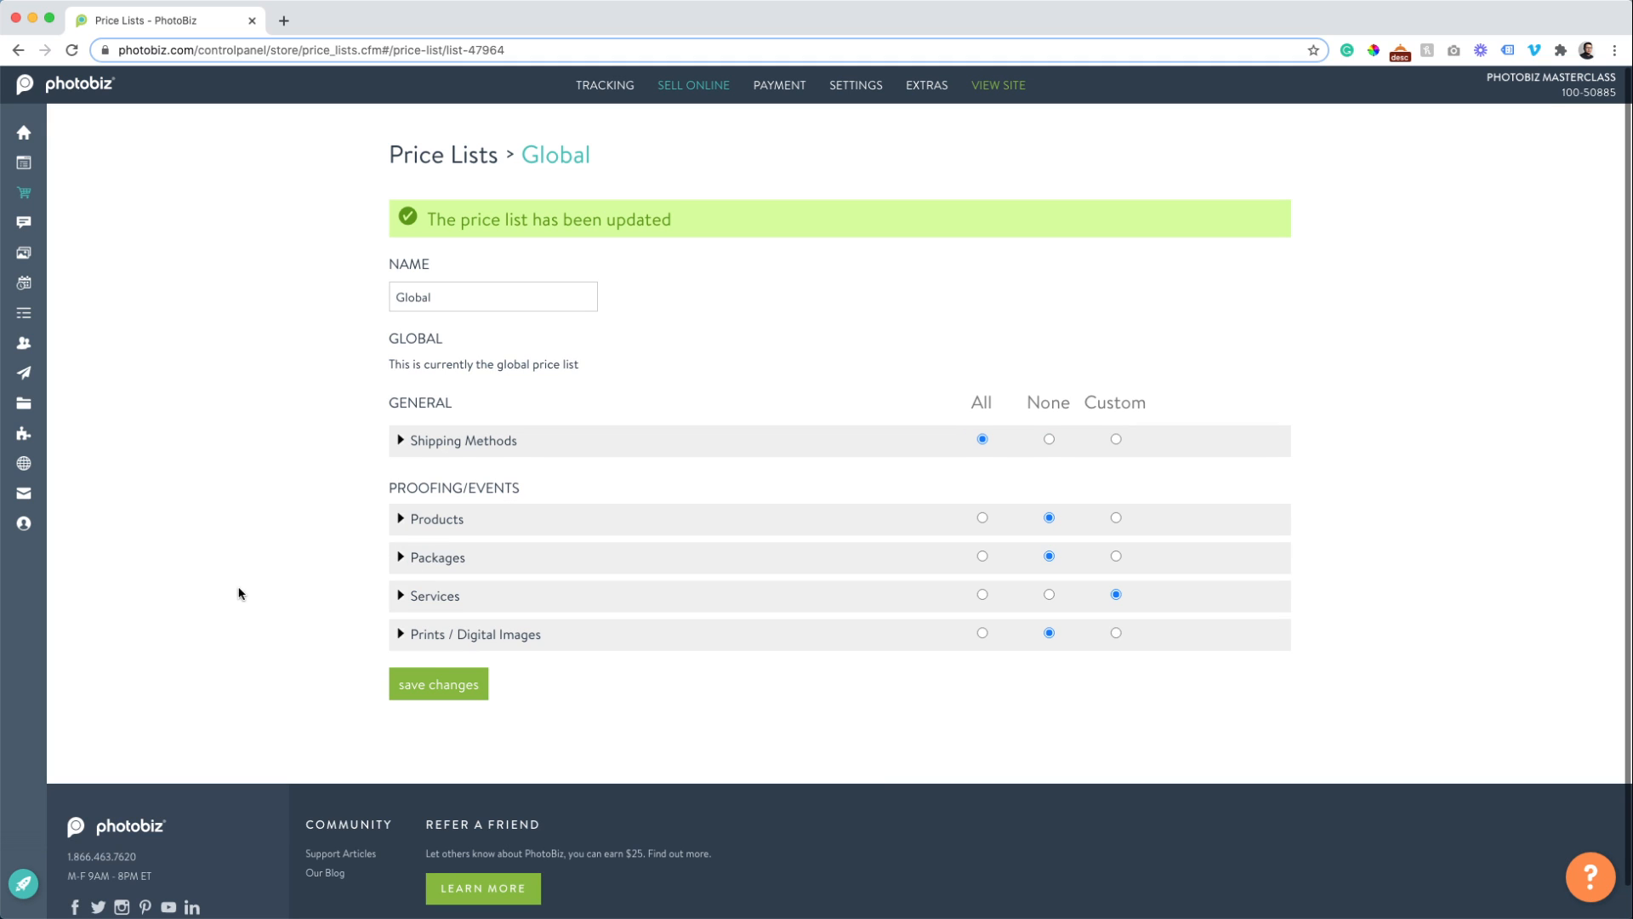
{"action": "left_click", "coordinate": [439, 160]}
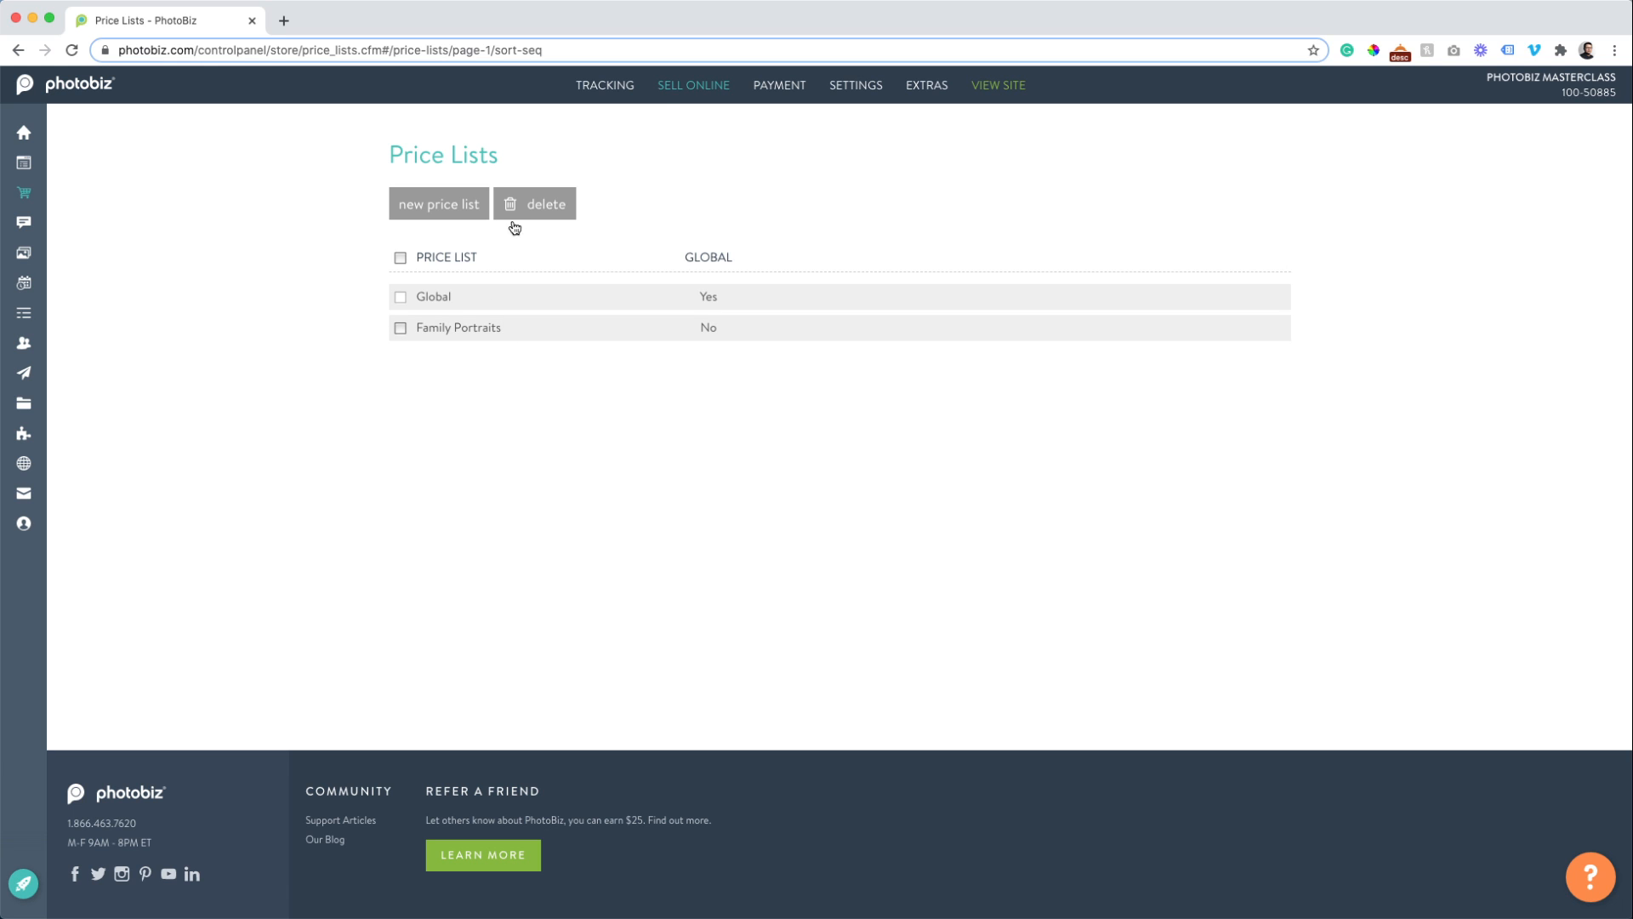
Go to Forms, start a new form, then return to My Contact Forms.
{"action": "mouse_move", "coordinate": [703, 83]}
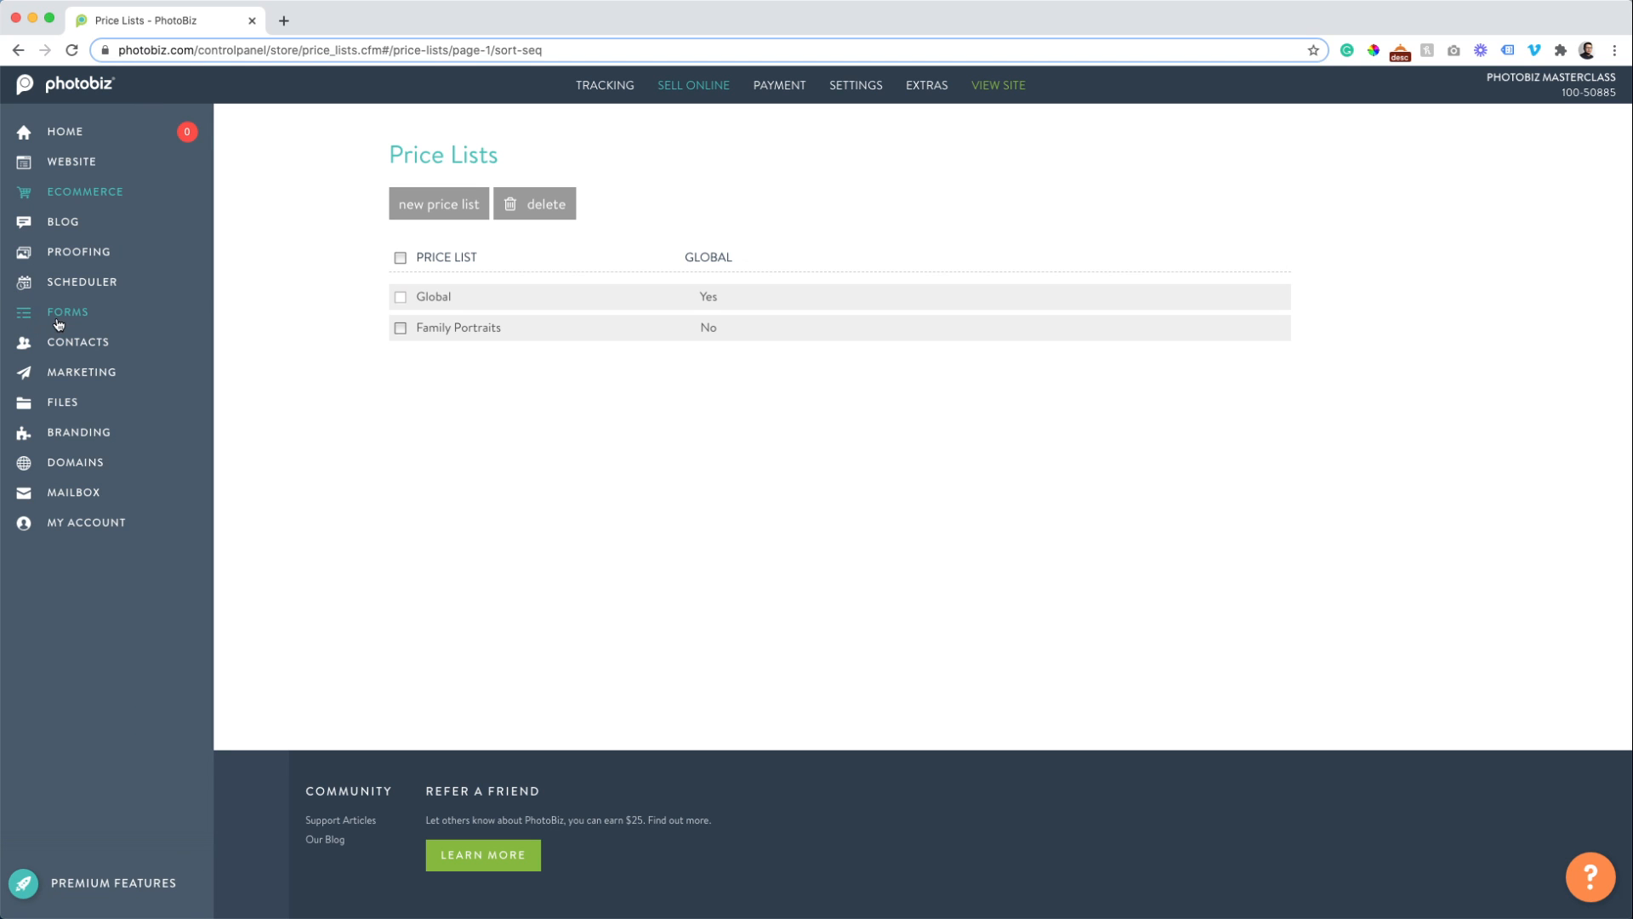
{"action": "left_click", "coordinate": [51, 313]}
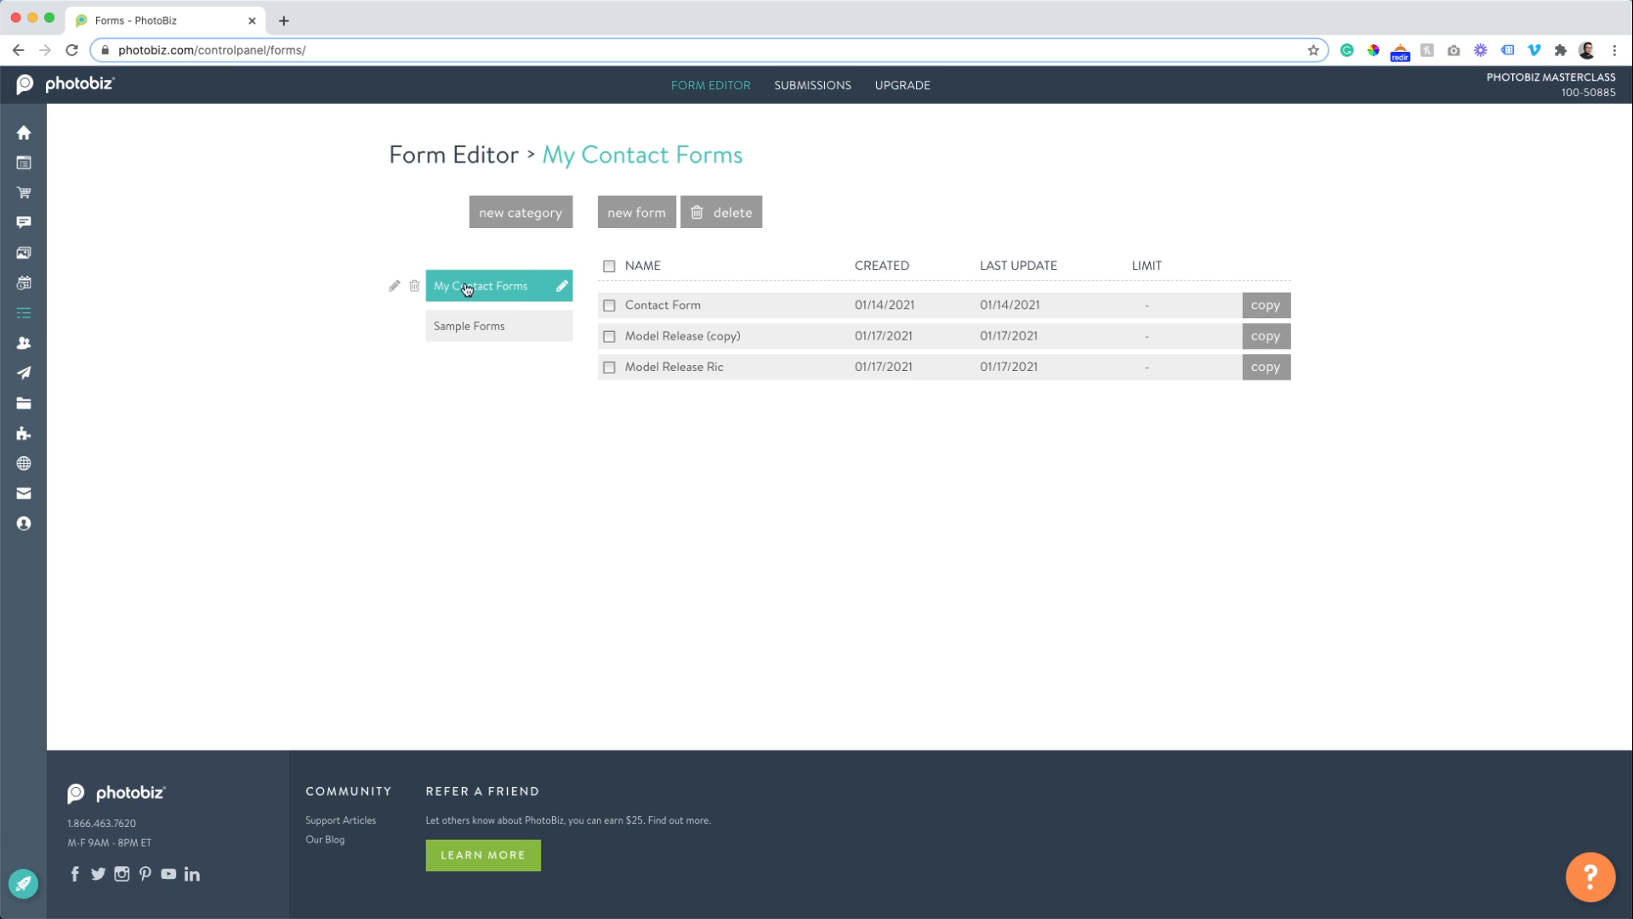
{"action": "left_click", "coordinate": [647, 223]}
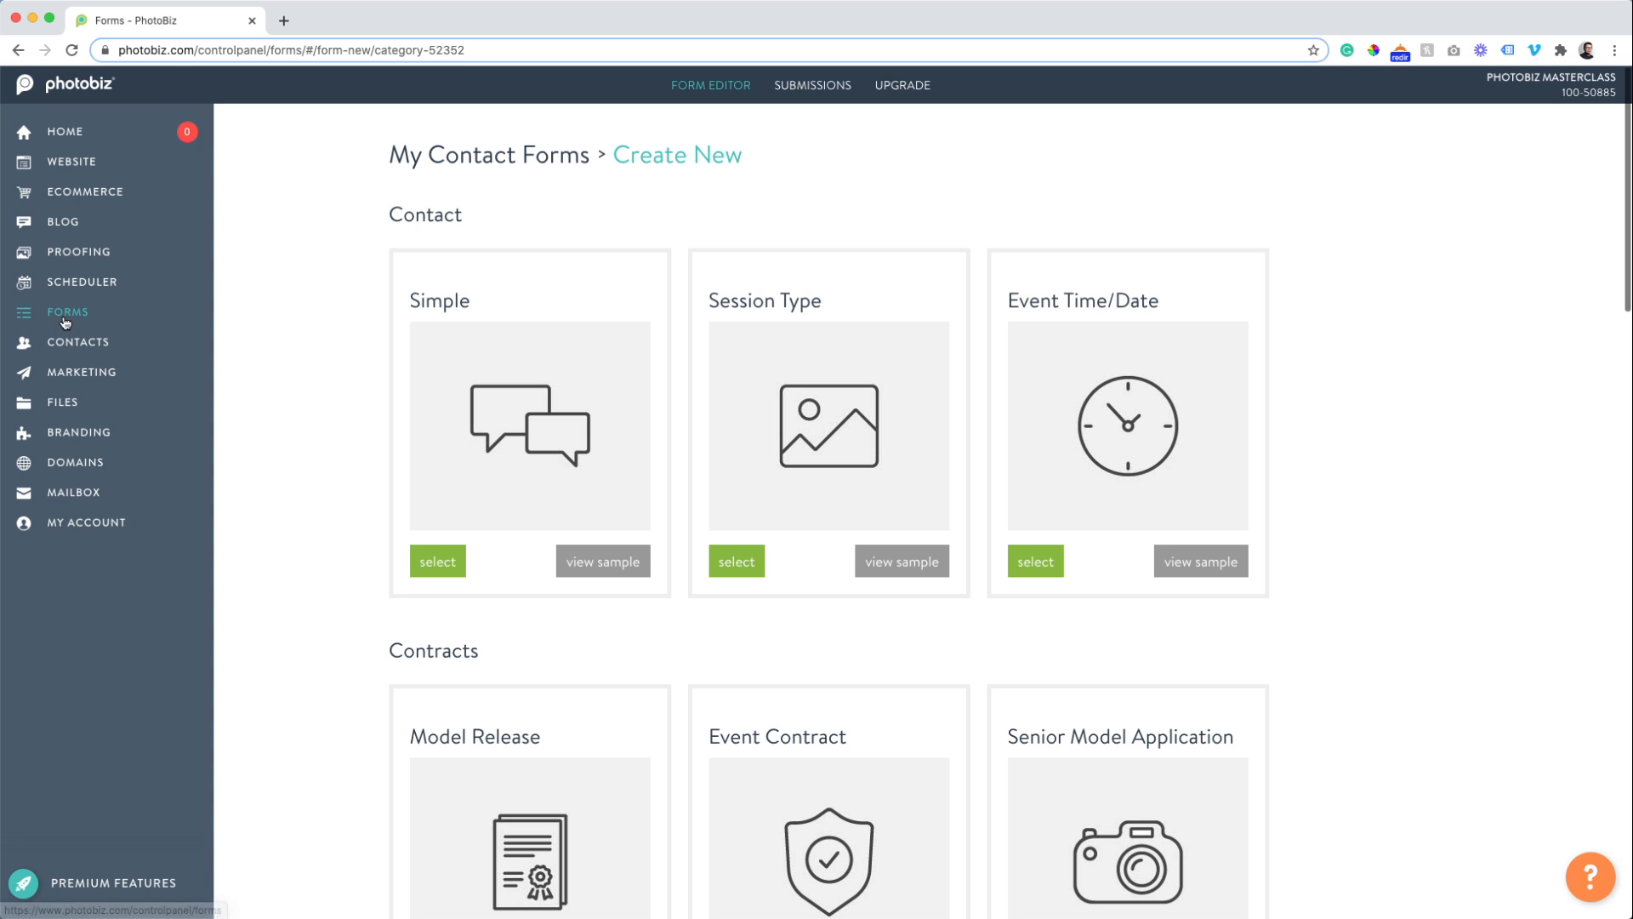
{"action": "left_click", "coordinate": [57, 315]}
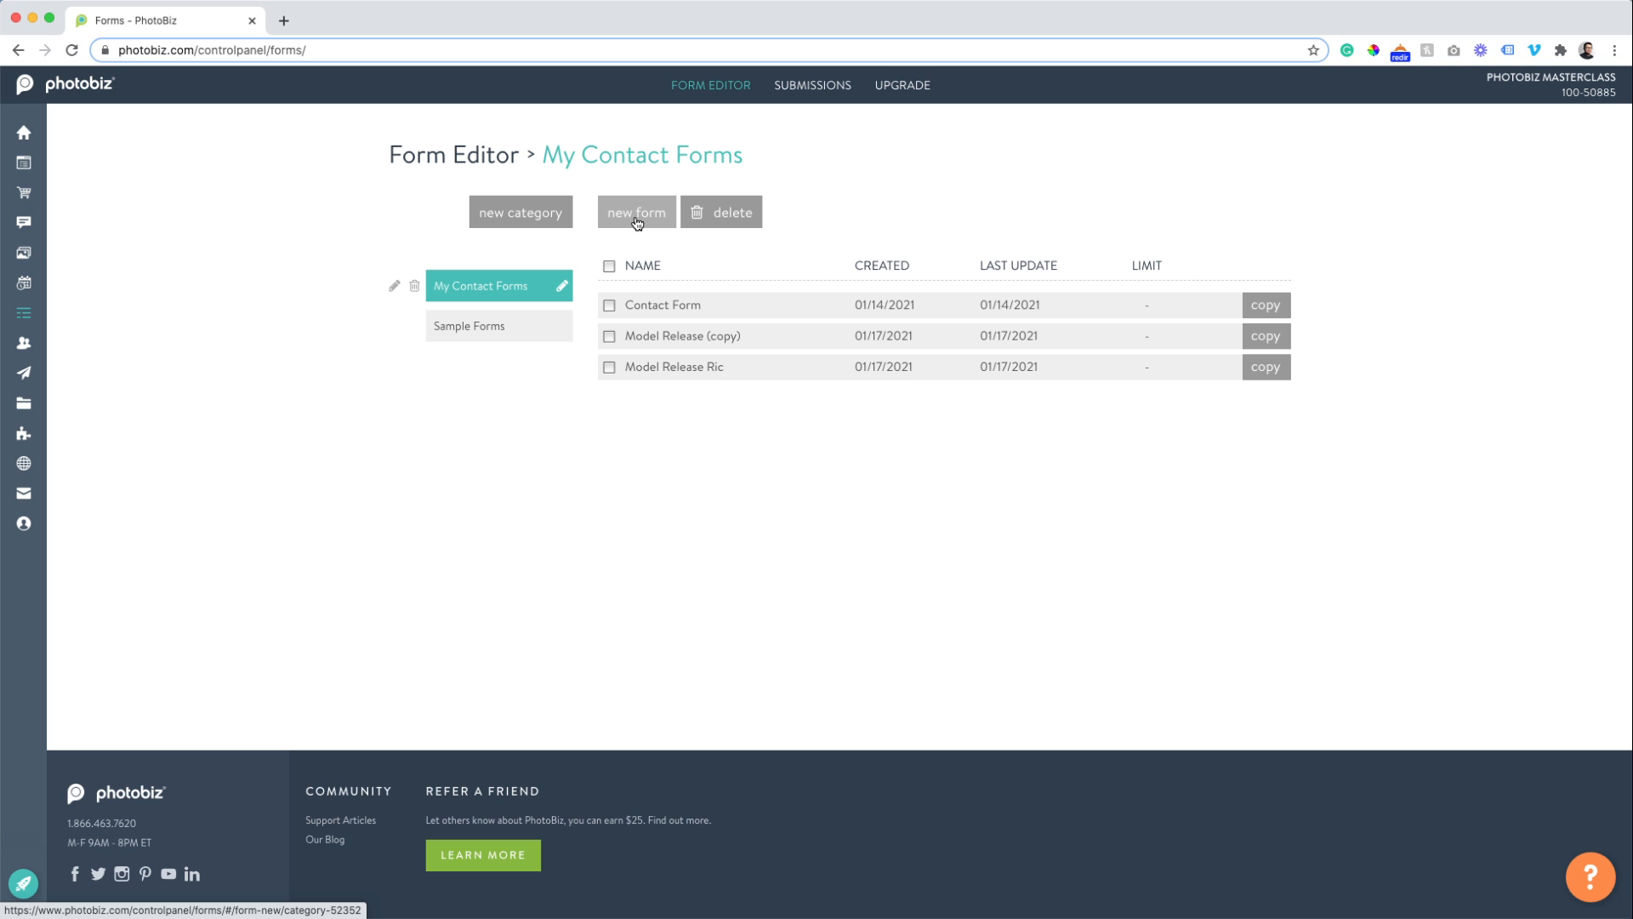
Create a new form based on the Mini Session Booking template.
{"action": "left_click", "coordinate": [636, 214]}
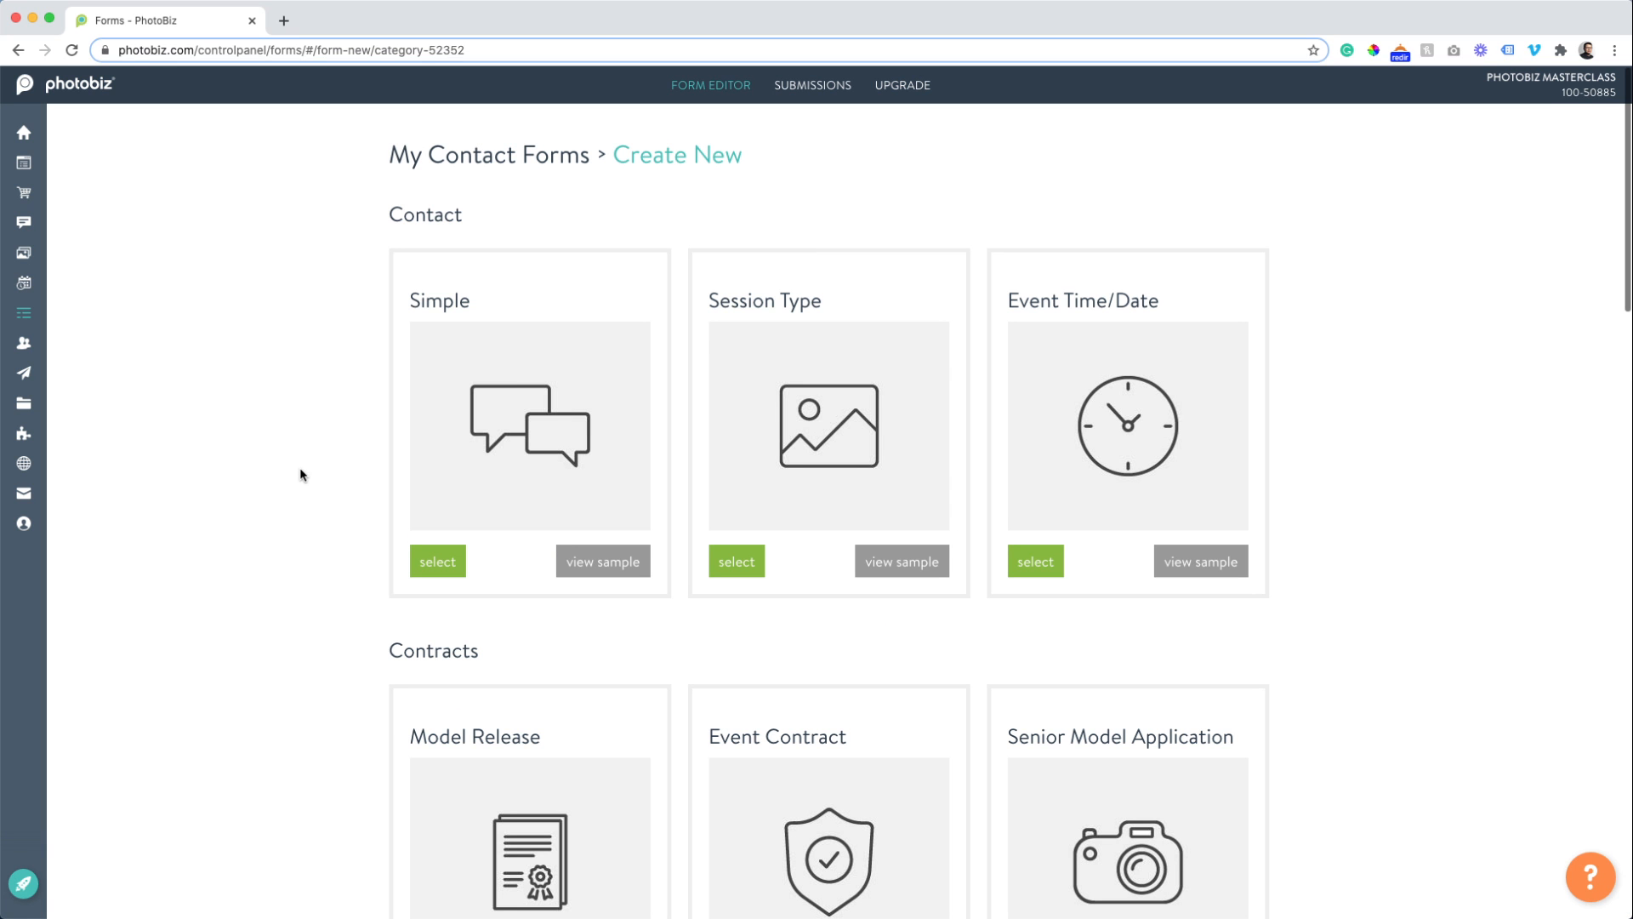
{"action": "scroll", "coordinate": [307, 470], "scroll_direction": "down", "scroll_amount": 3}
{"action": "scroll", "coordinate": [308, 474], "scroll_direction": "down", "scroll_amount": 10}
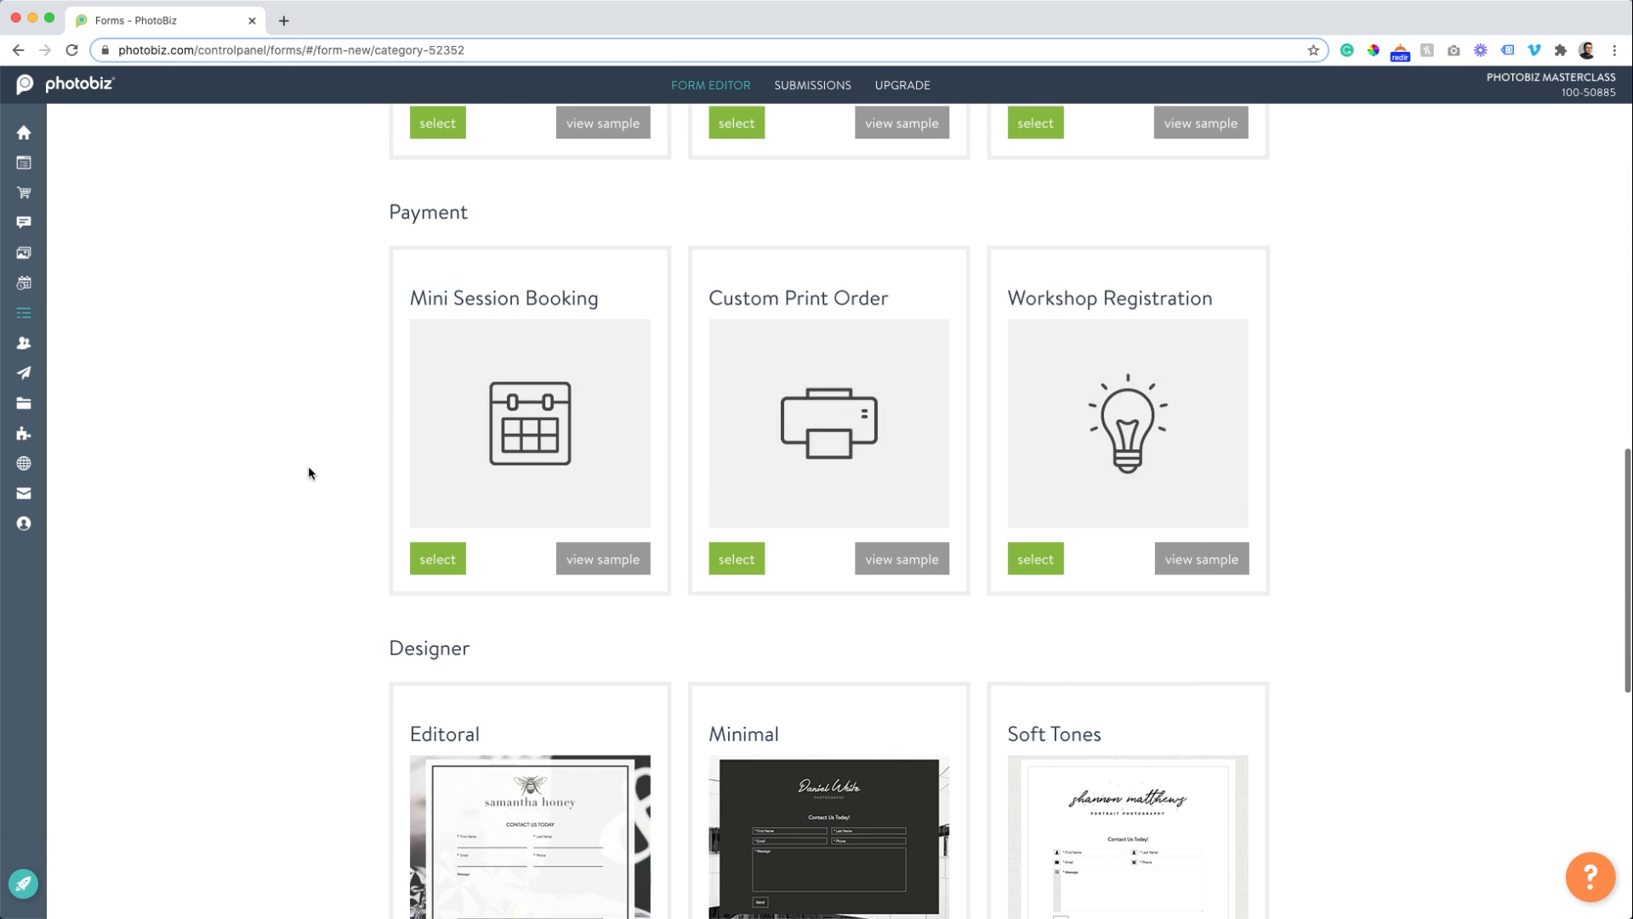
{"action": "scroll", "coordinate": [308, 471], "scroll_direction": "up", "scroll_amount": 2}
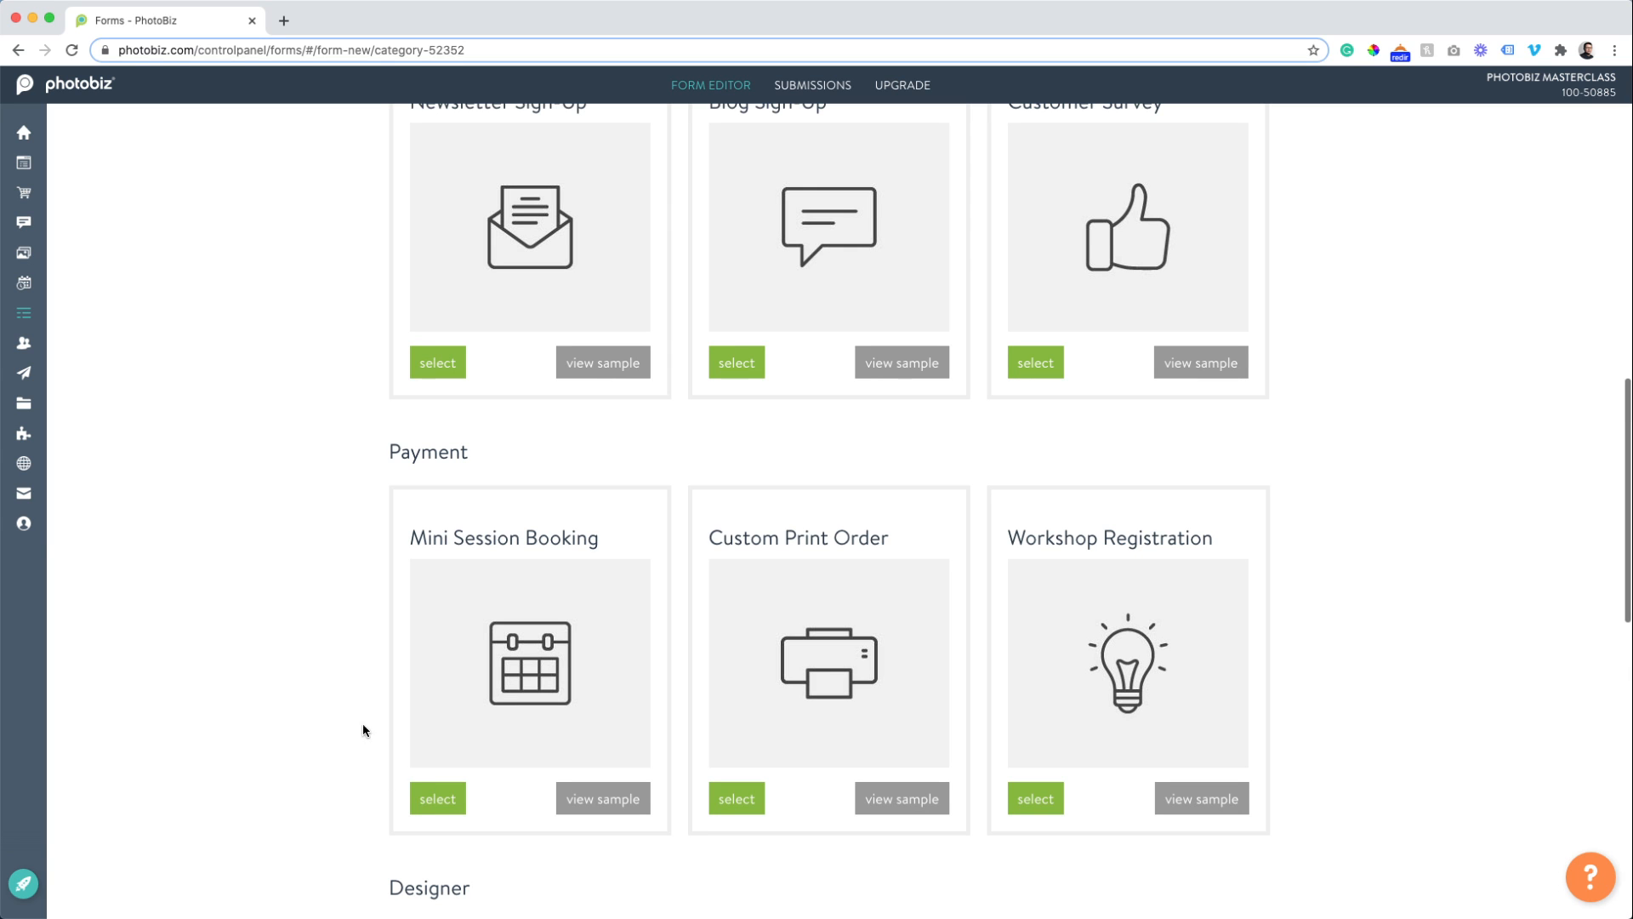
{"action": "left_click", "coordinate": [456, 798]}
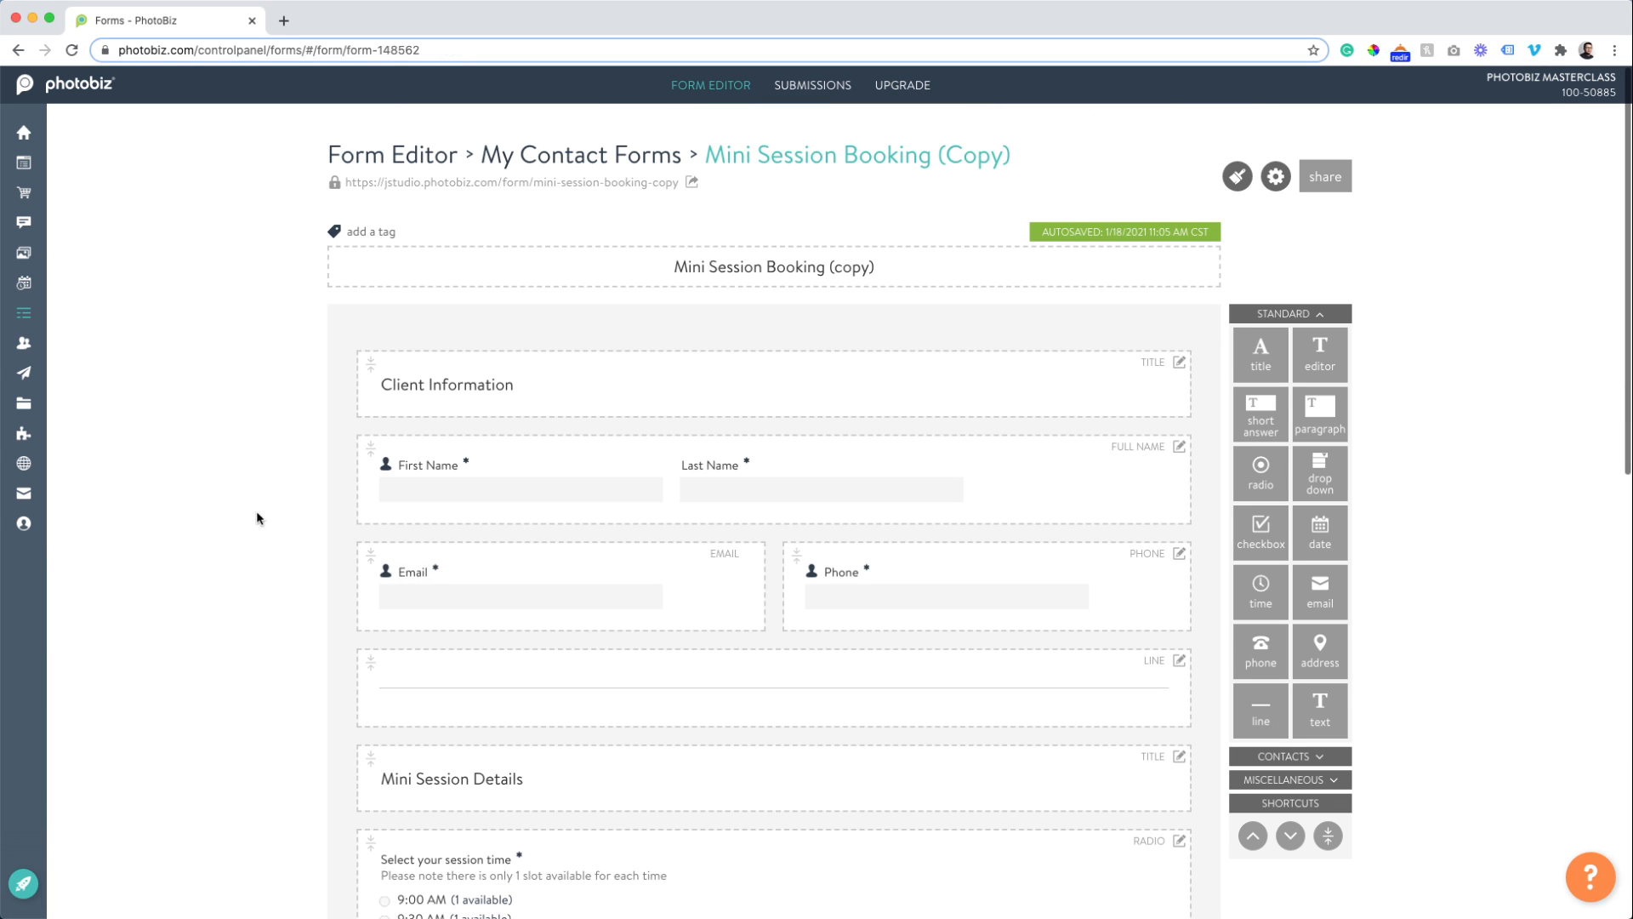
{"action": "scroll", "coordinate": [325, 383], "scroll_direction": "down", "scroll_amount": 5}
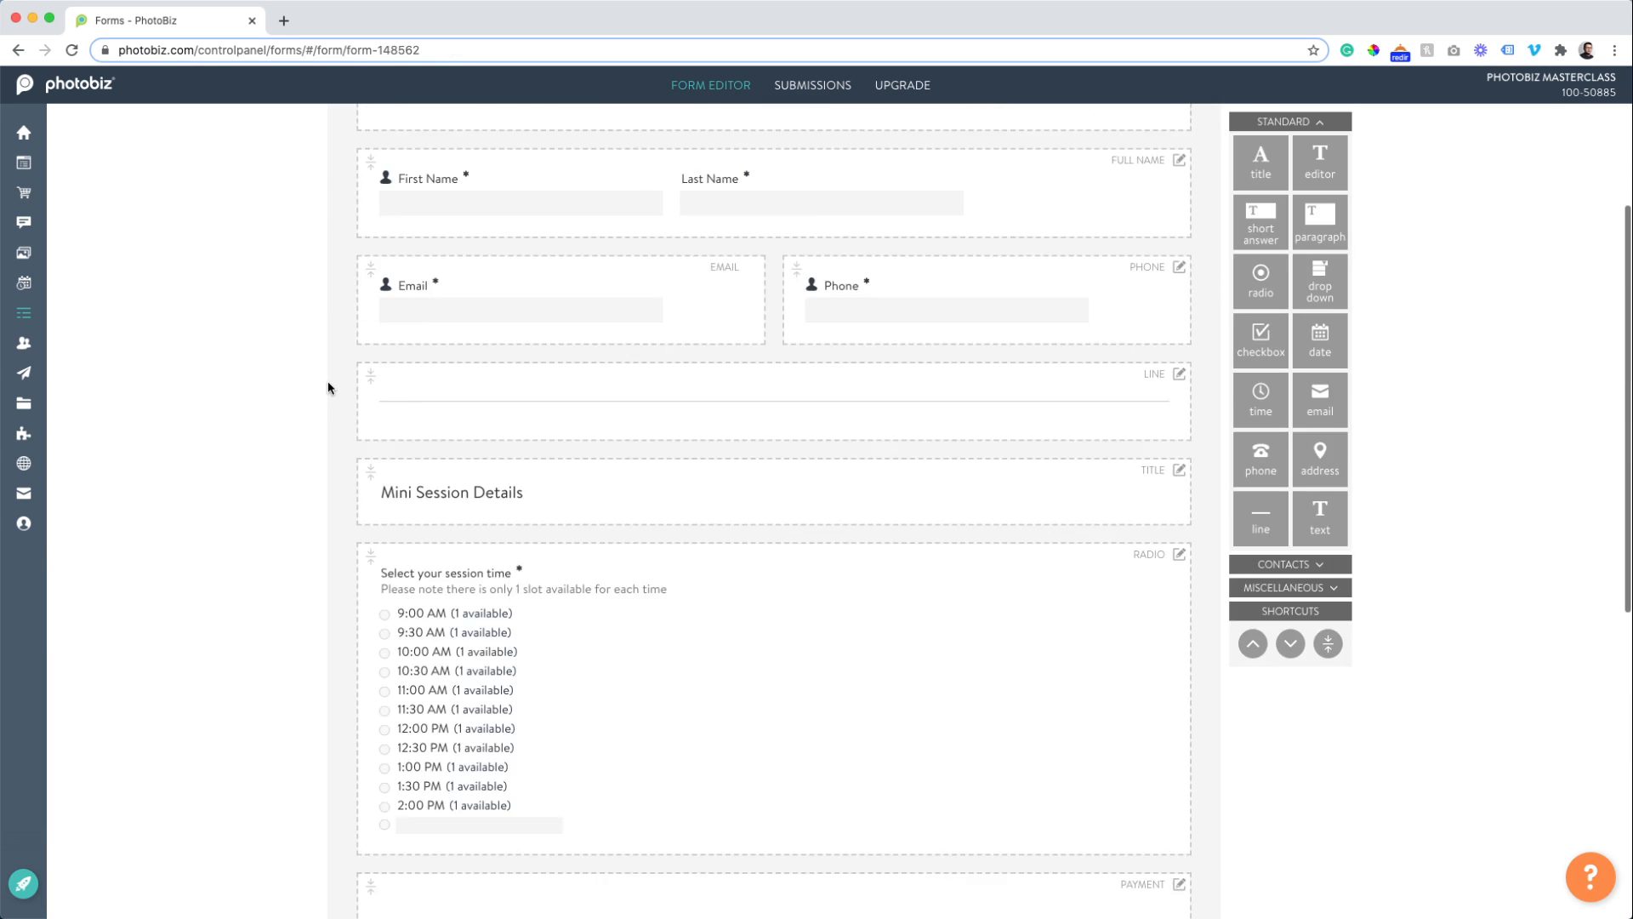
{"action": "scroll", "coordinate": [327, 387], "scroll_direction": "up", "scroll_amount": 5}
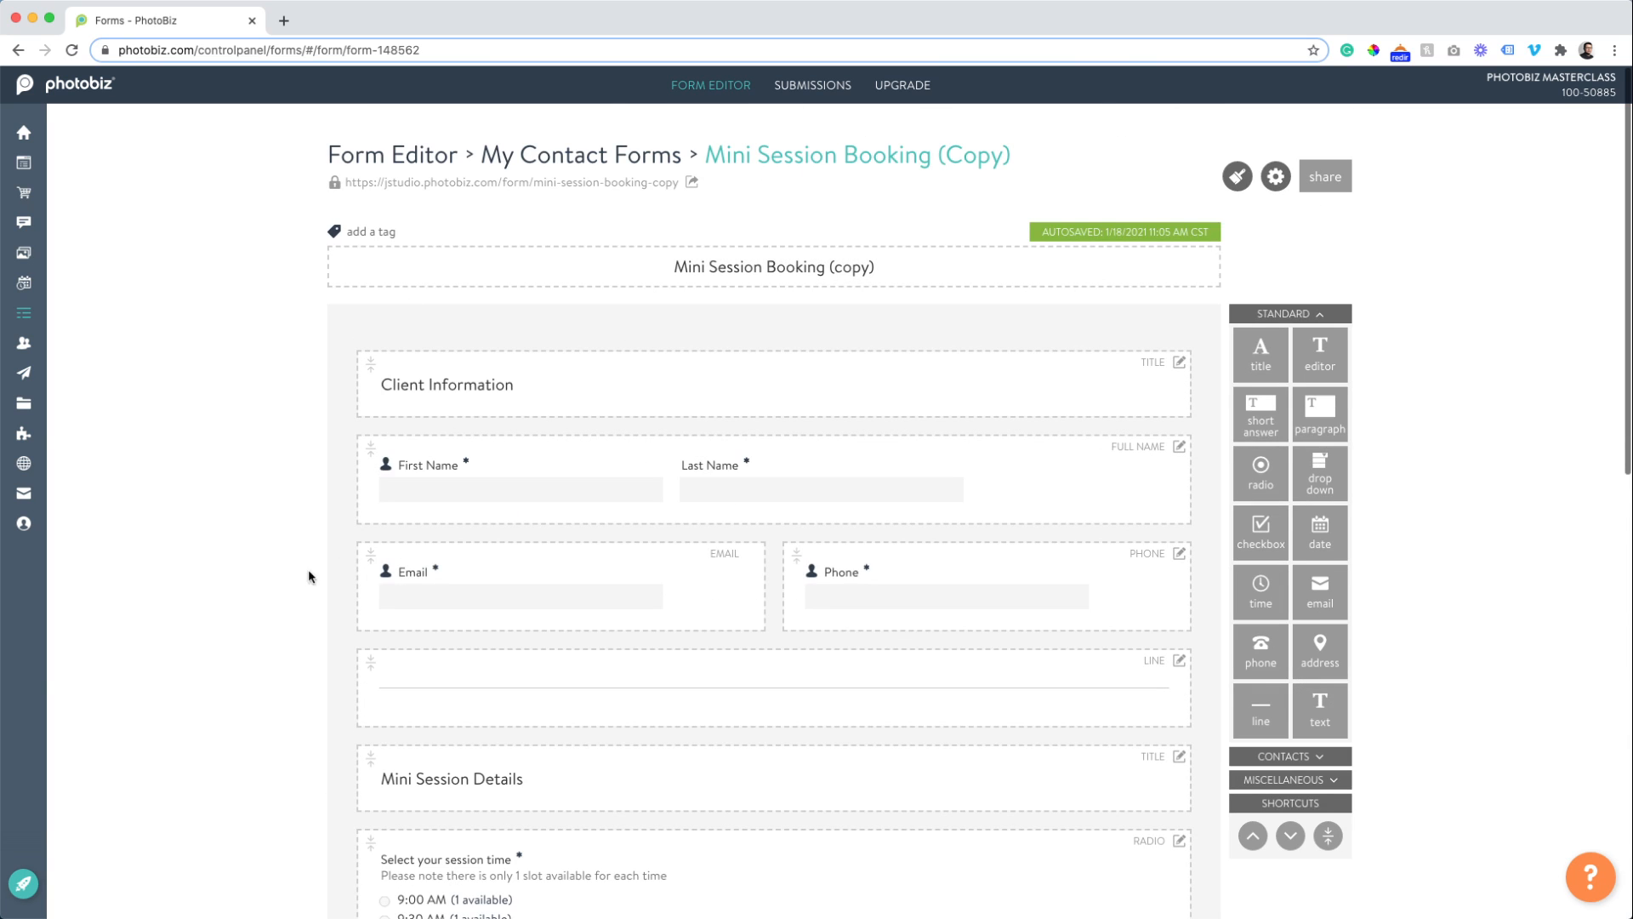
{"action": "scroll", "coordinate": [255, 505], "scroll_direction": "down", "scroll_amount": 5}
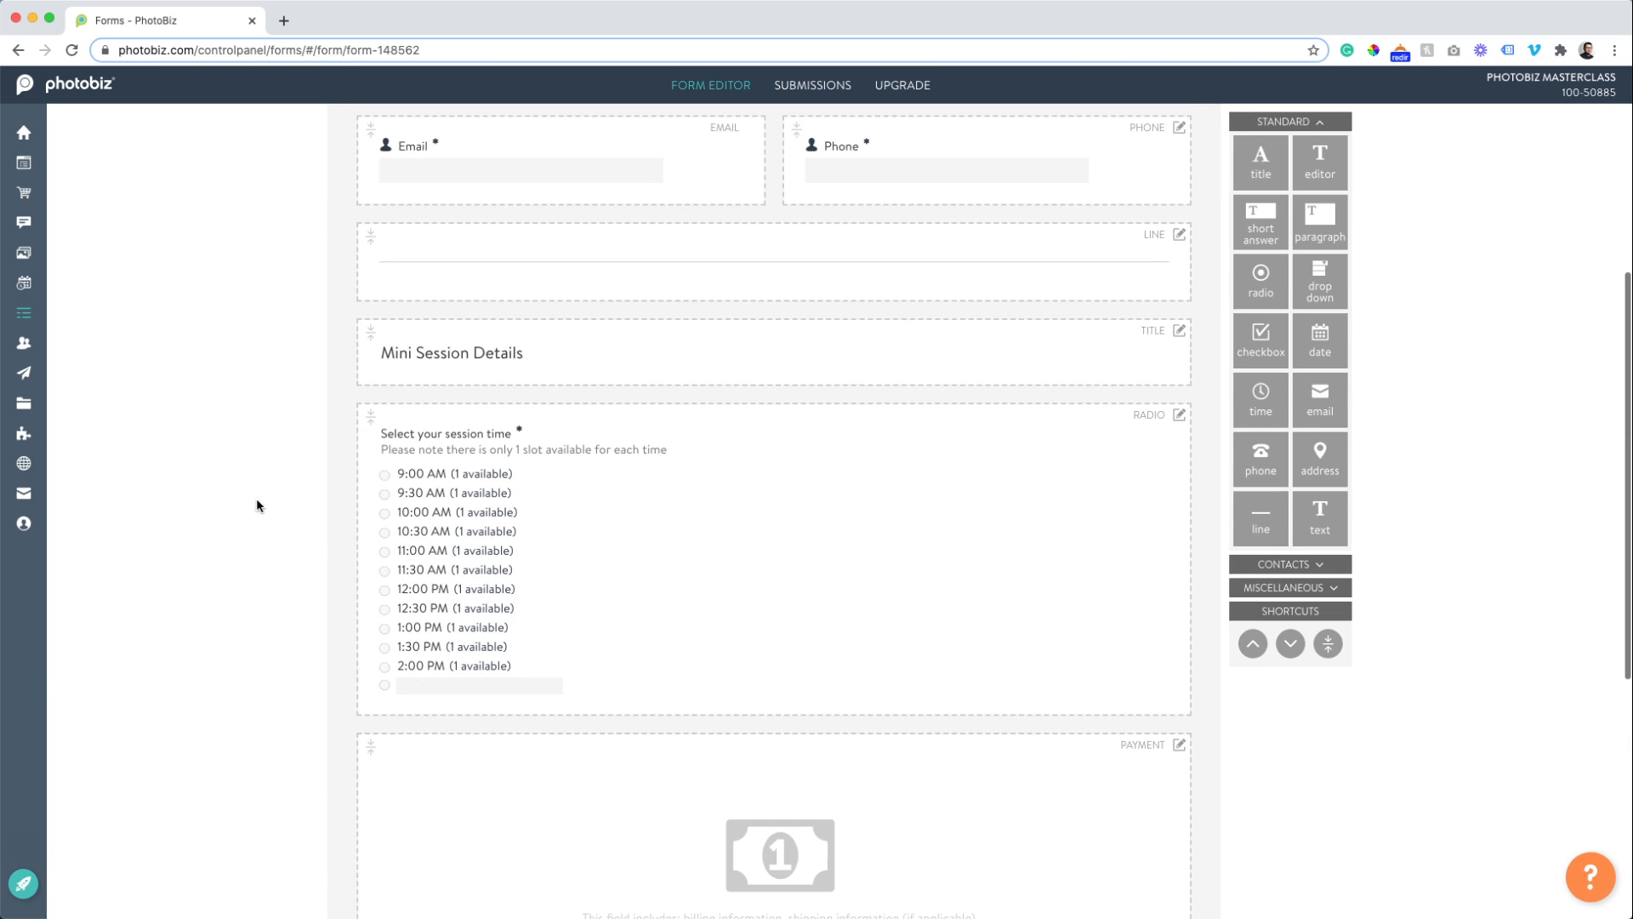
{"action": "scroll", "coordinate": [380, 451], "scroll_direction": "up", "scroll_amount": 6}
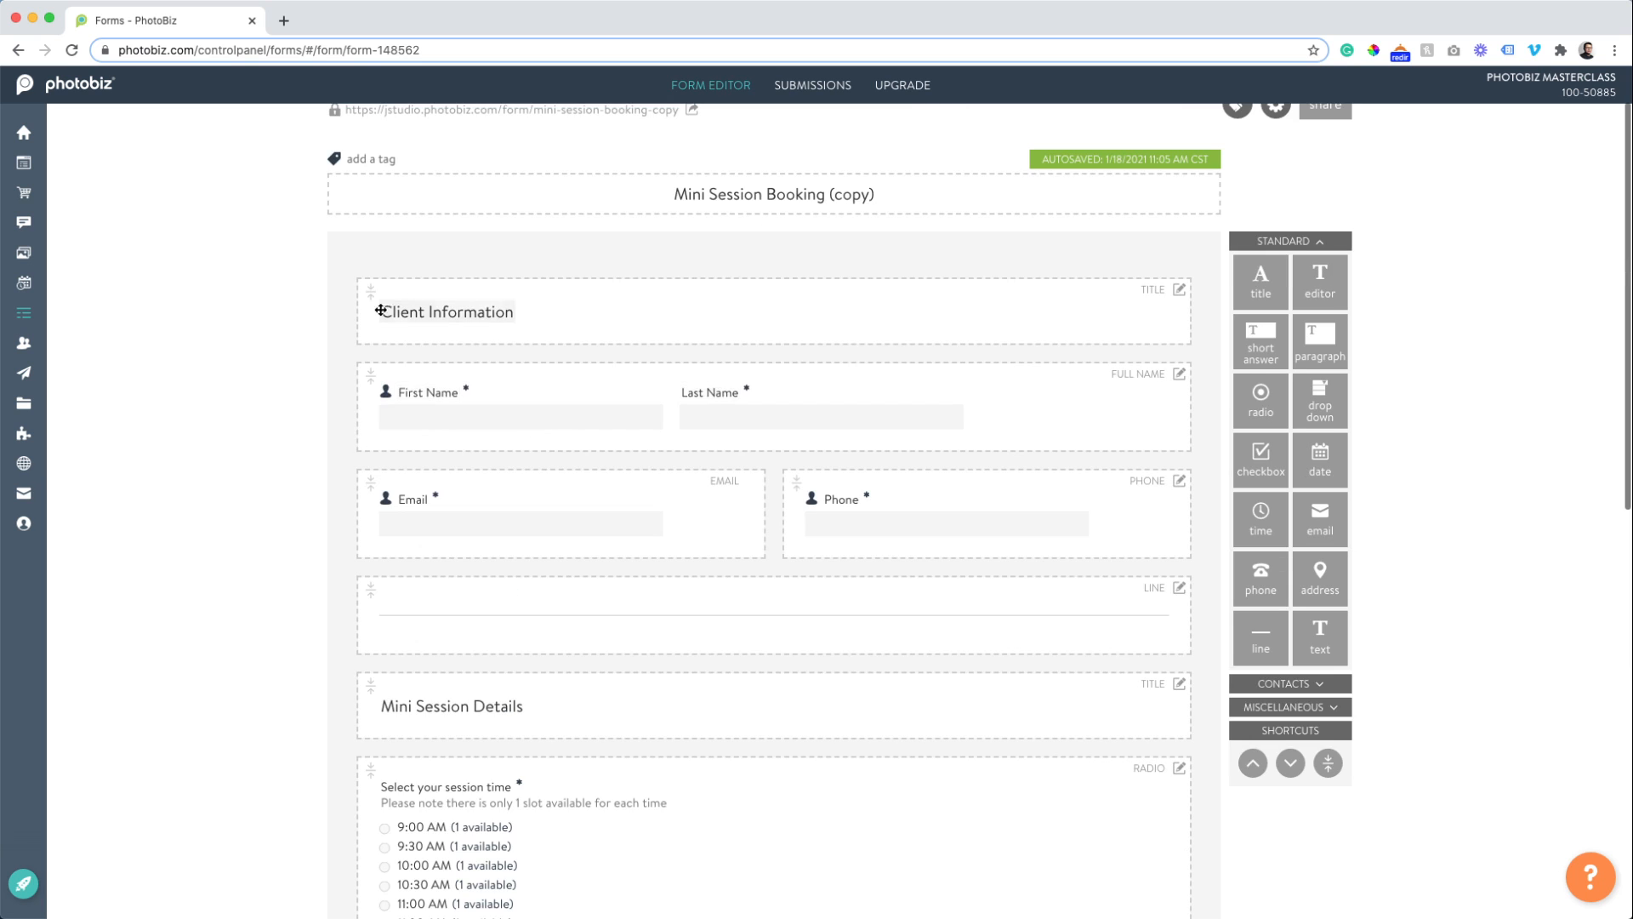
{"action": "scroll", "coordinate": [280, 485], "scroll_direction": "down", "scroll_amount": 10}
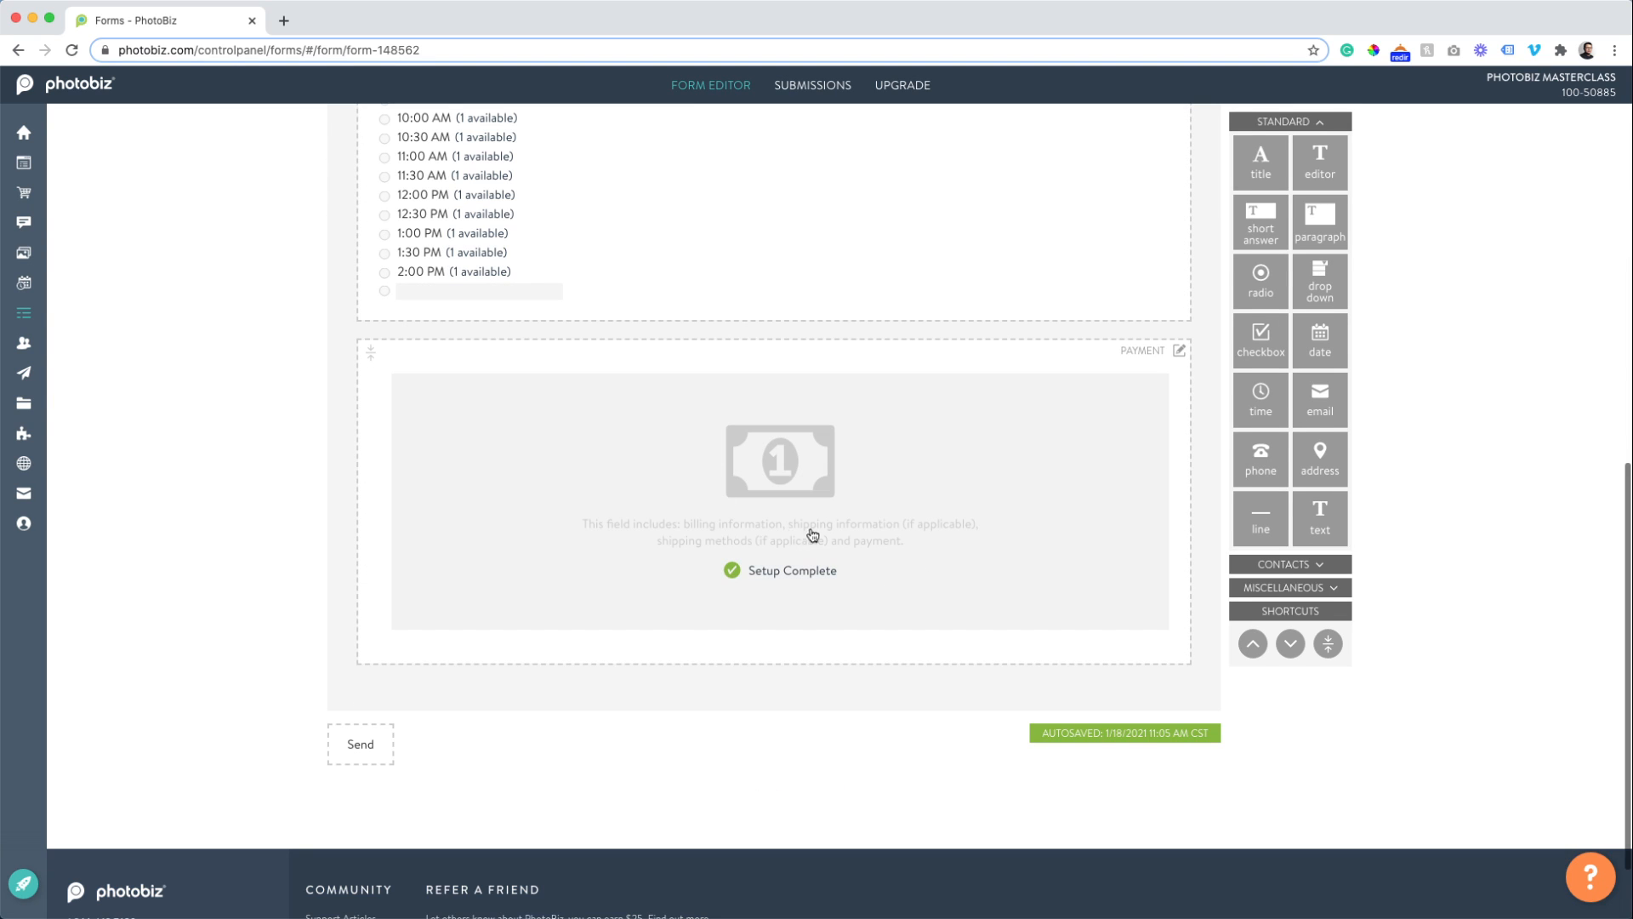
Change the Payment block's price from 0.00 to 125.00 and save it.
{"action": "left_click", "coordinate": [1280, 587]}
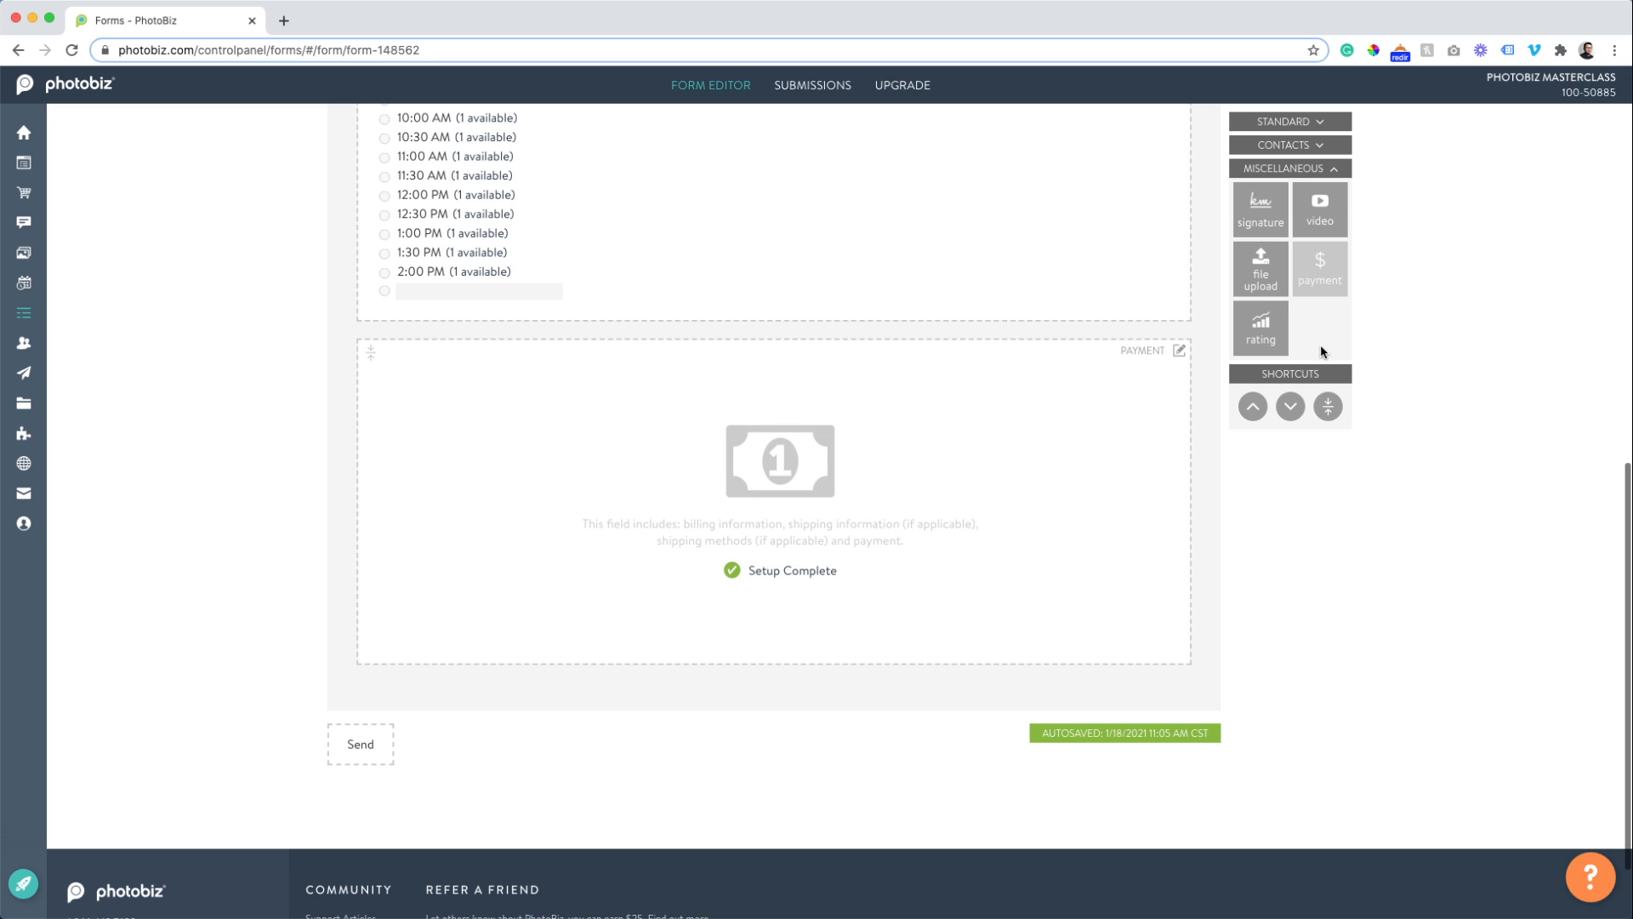
{"action": "left_click", "coordinate": [760, 508]}
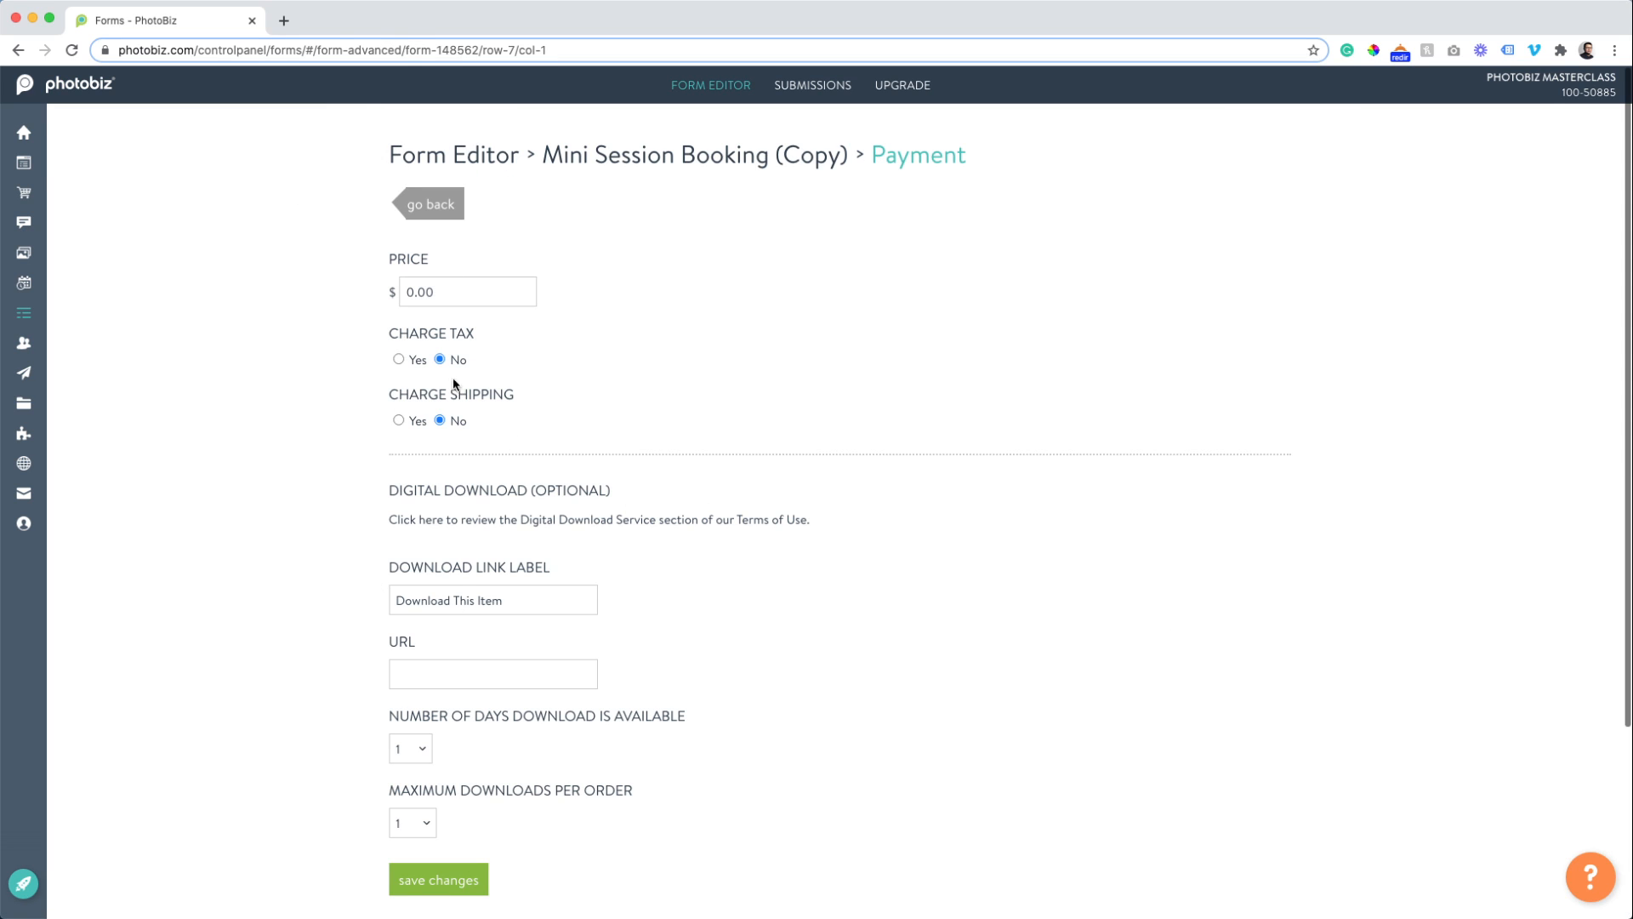
{"action": "left_click", "coordinate": [436, 292]}
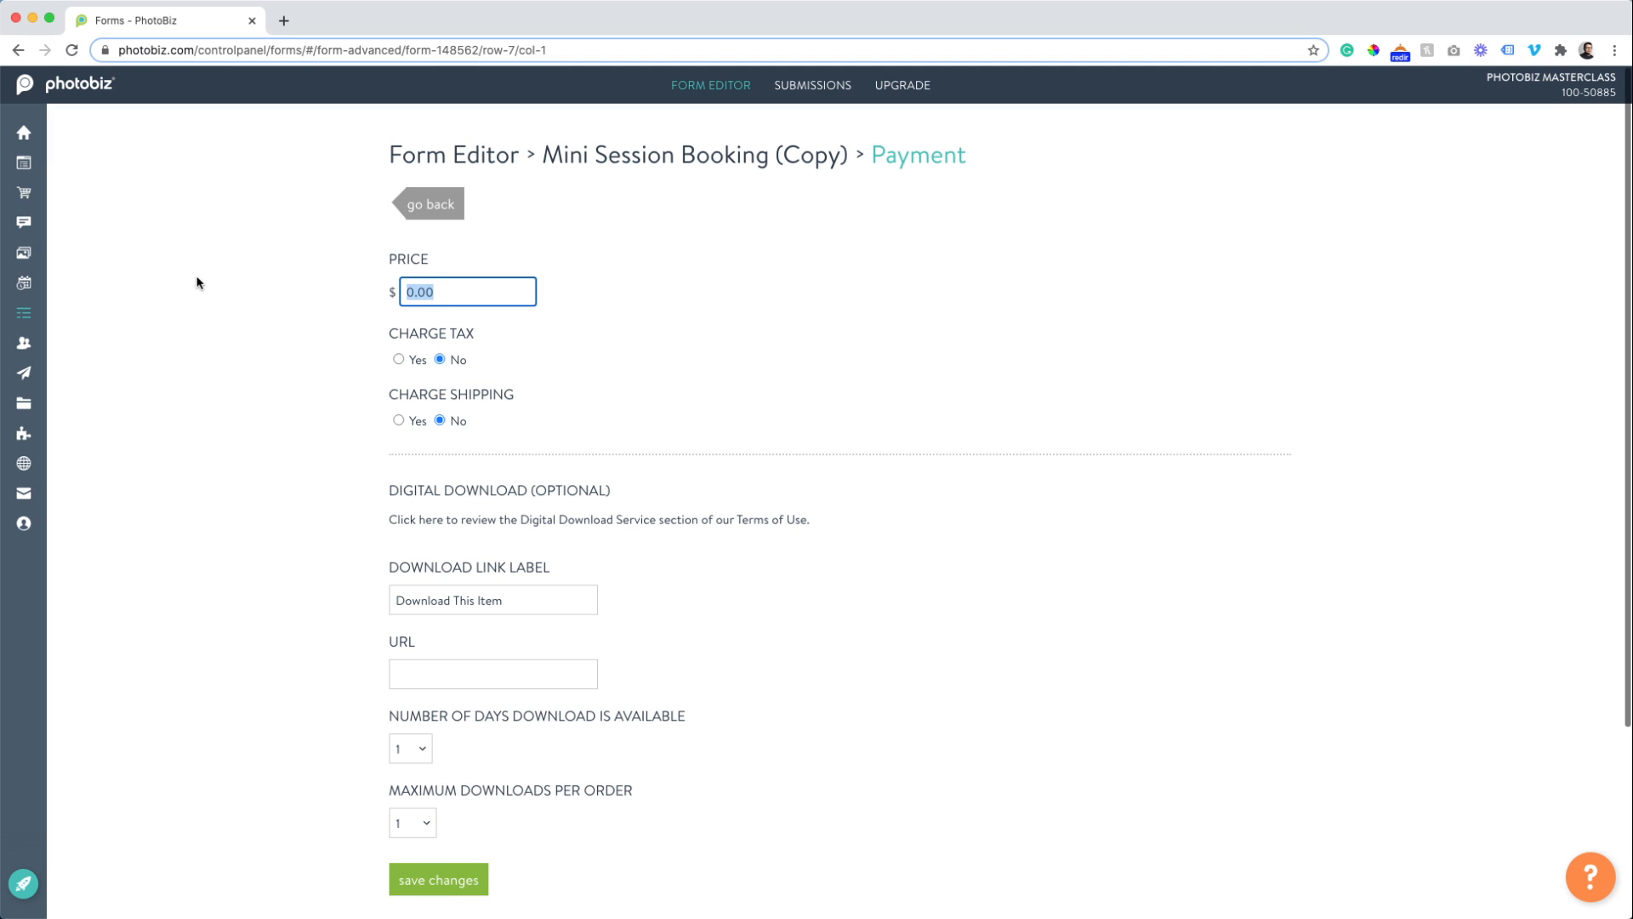
{"action": "type", "text": "125.00"}
{"action": "scroll", "coordinate": [381, 773], "scroll_direction": "down", "scroll_amount": 1}
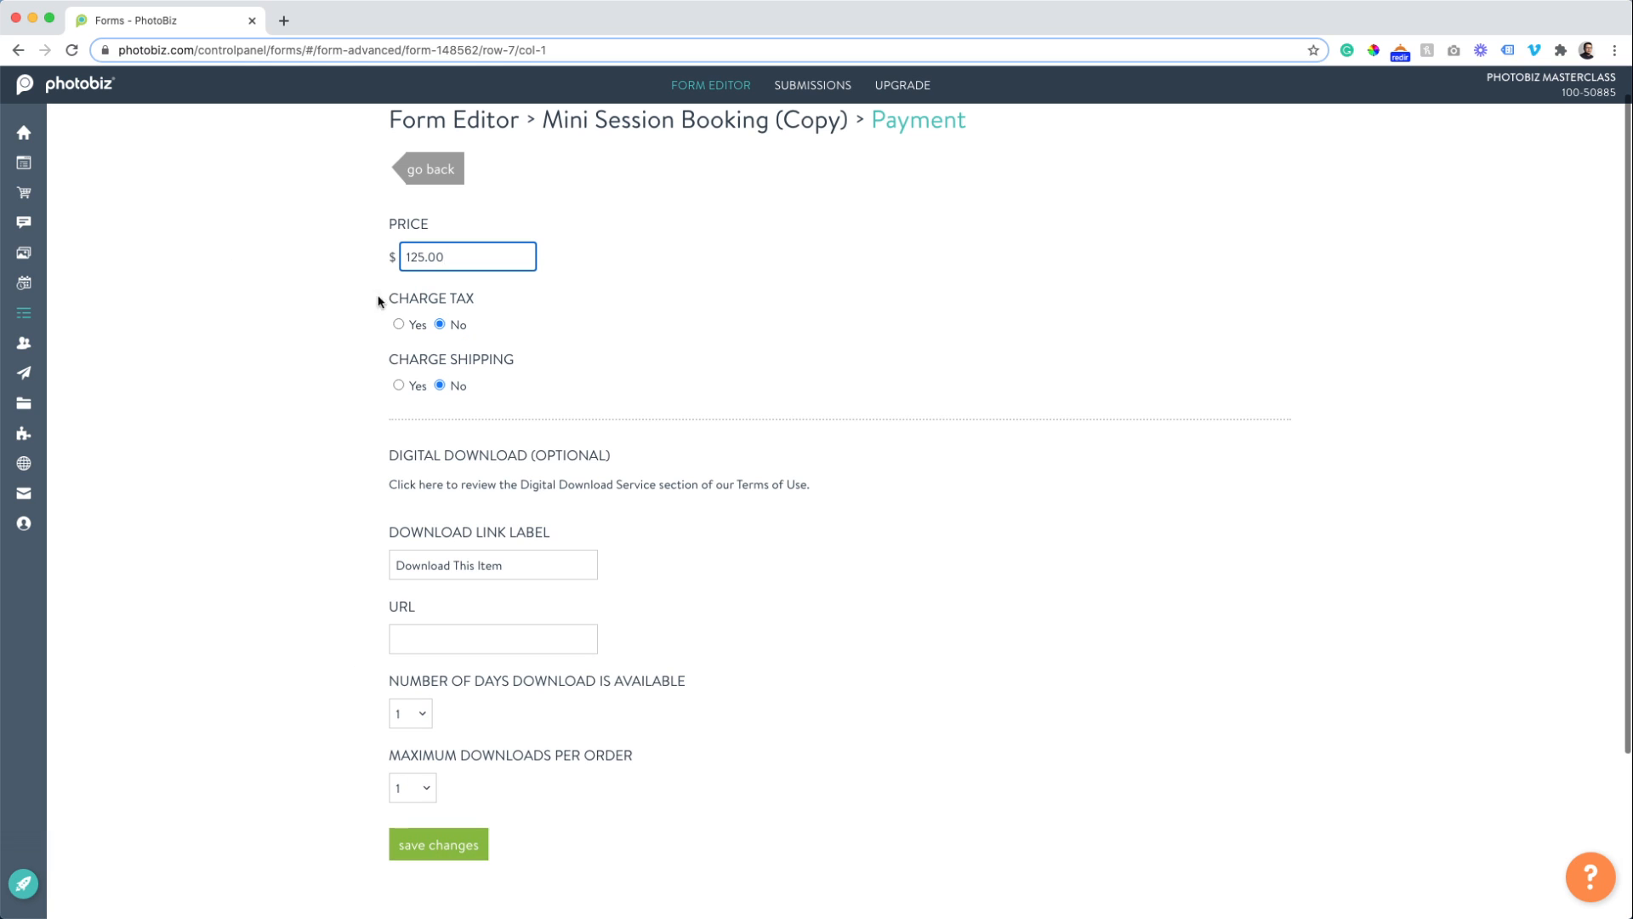
{"action": "left_click", "coordinate": [439, 859]}
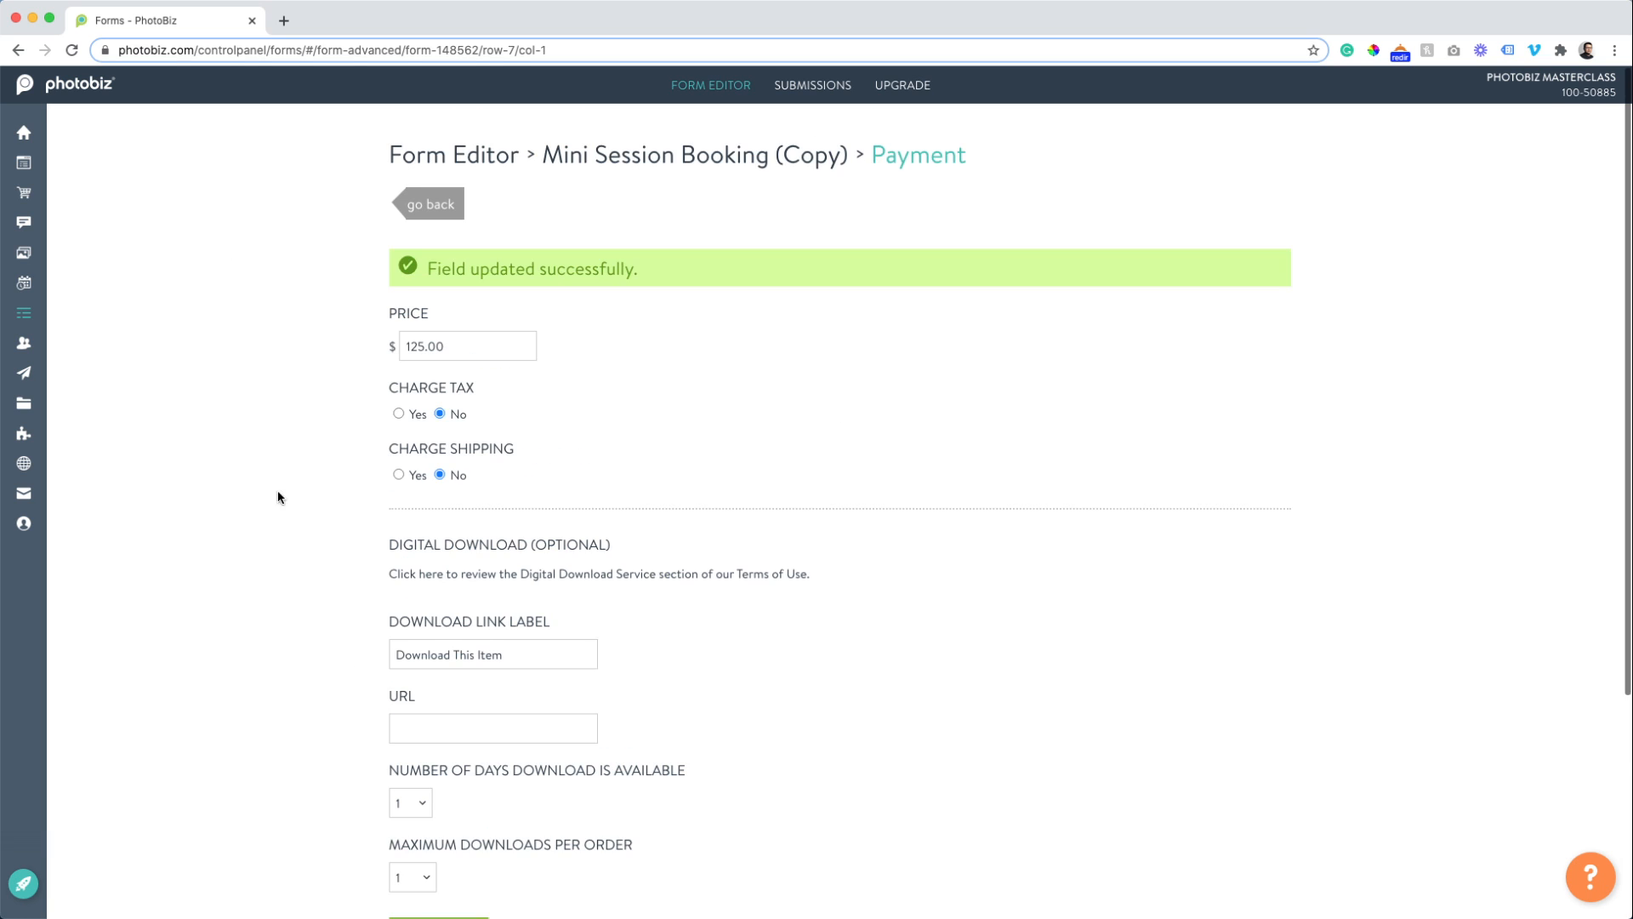
{"action": "left_click", "coordinate": [426, 213]}
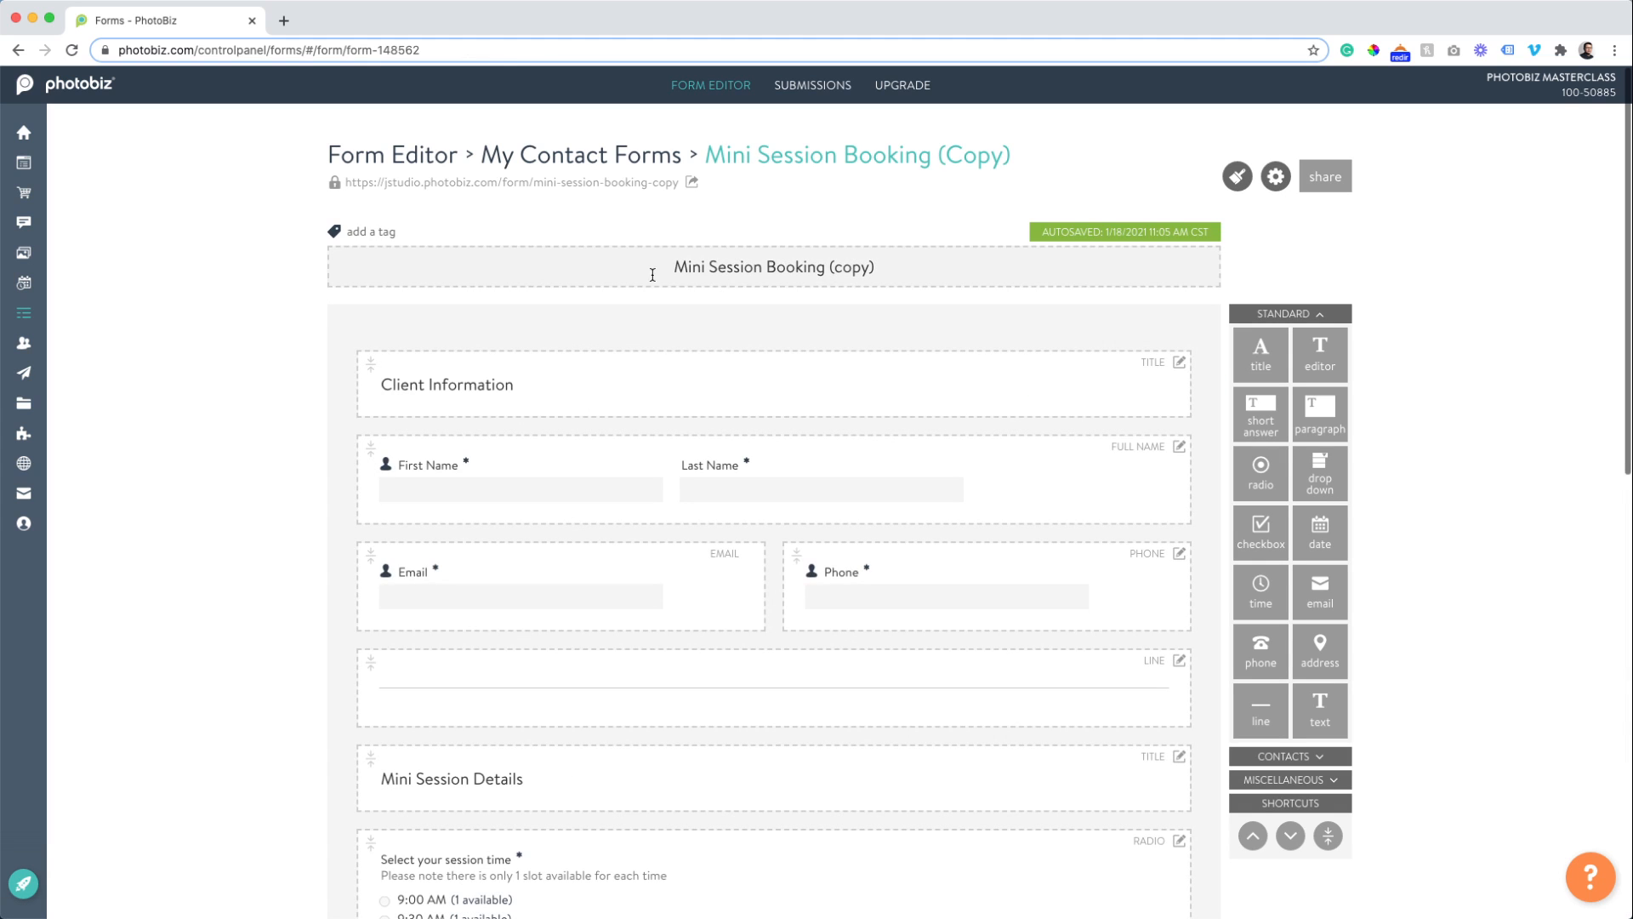
Retitle the form 'Mini Sessions January' and preview its public page in a new tab.
{"action": "left_click", "coordinate": [820, 270]}
{"action": "type", "text": "M"}
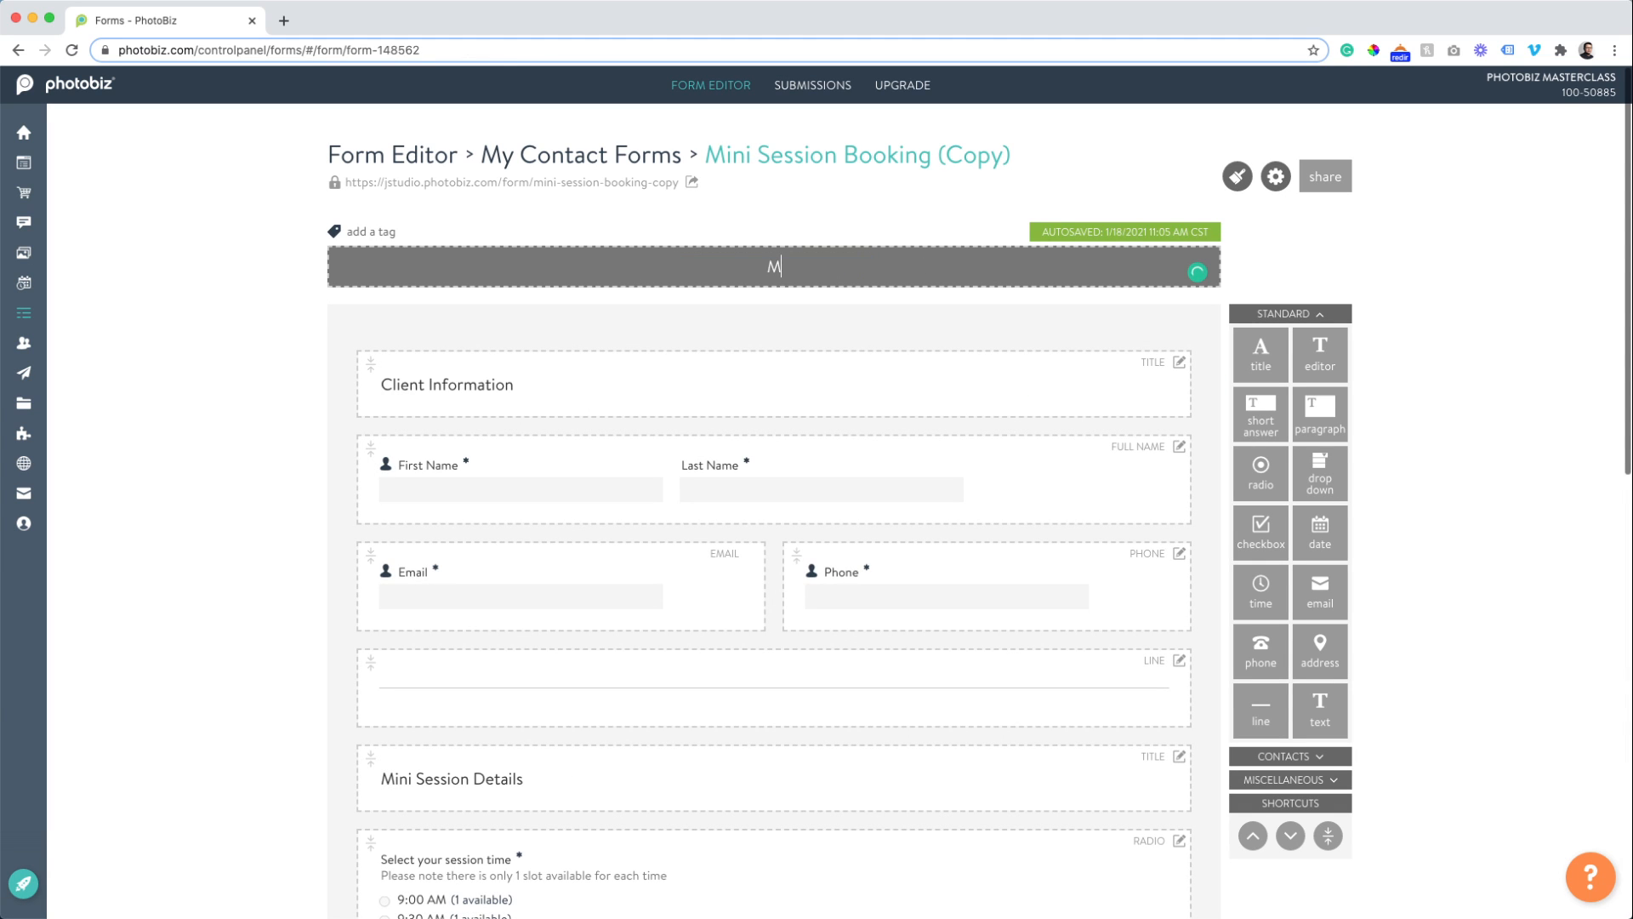
{"action": "type", "text": "ini Sessions January"}
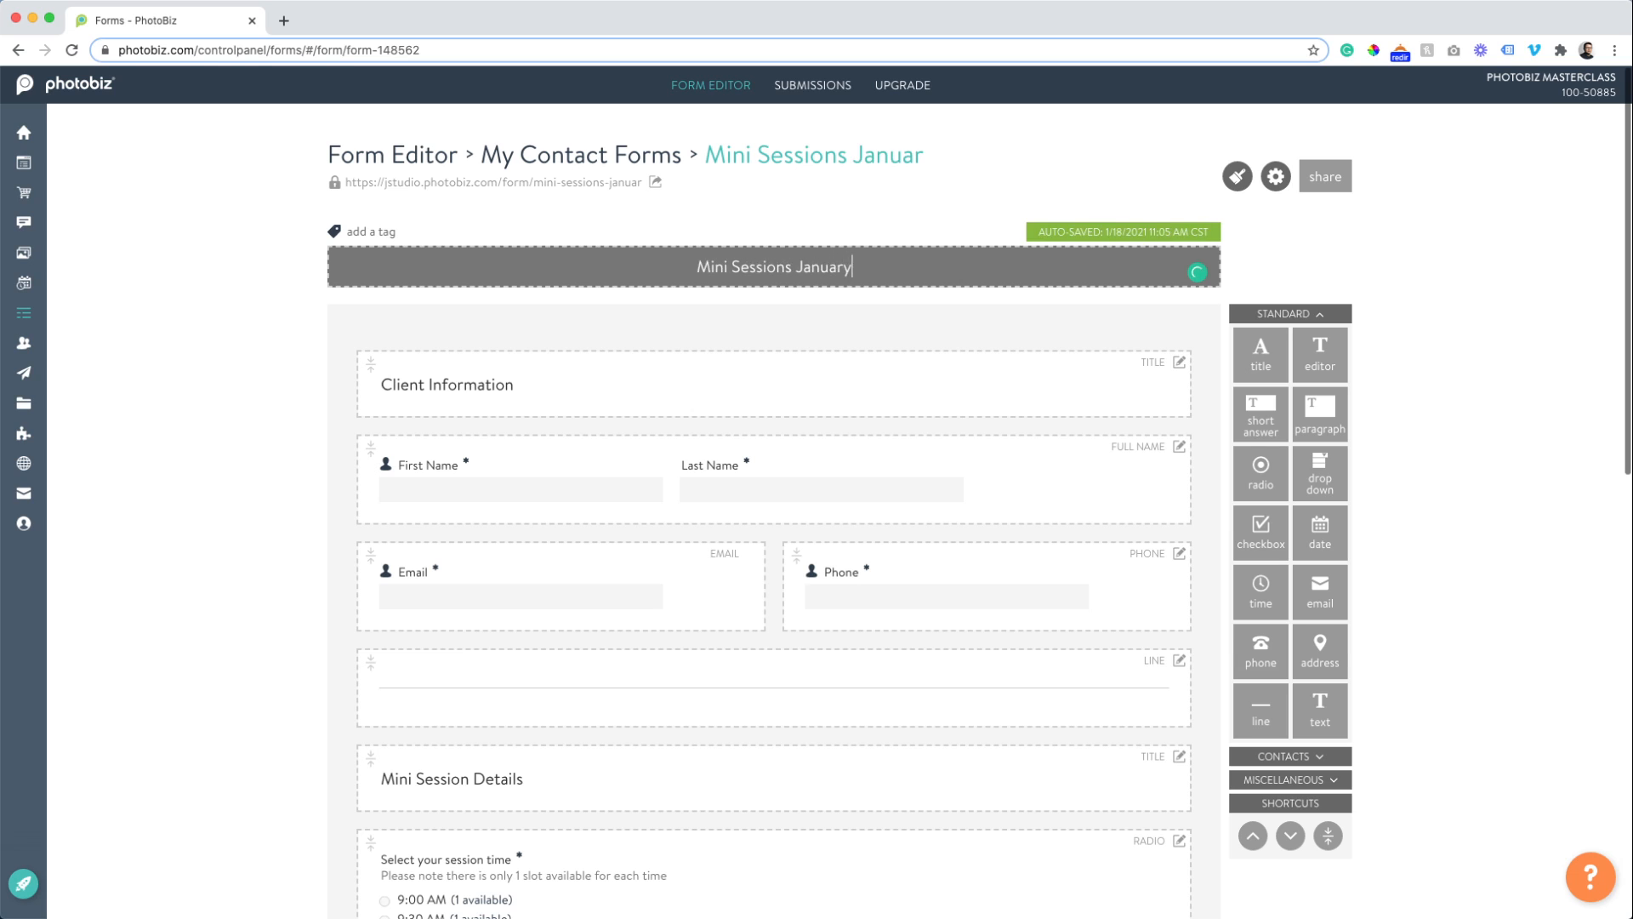
{"action": "key", "text": "Return"}
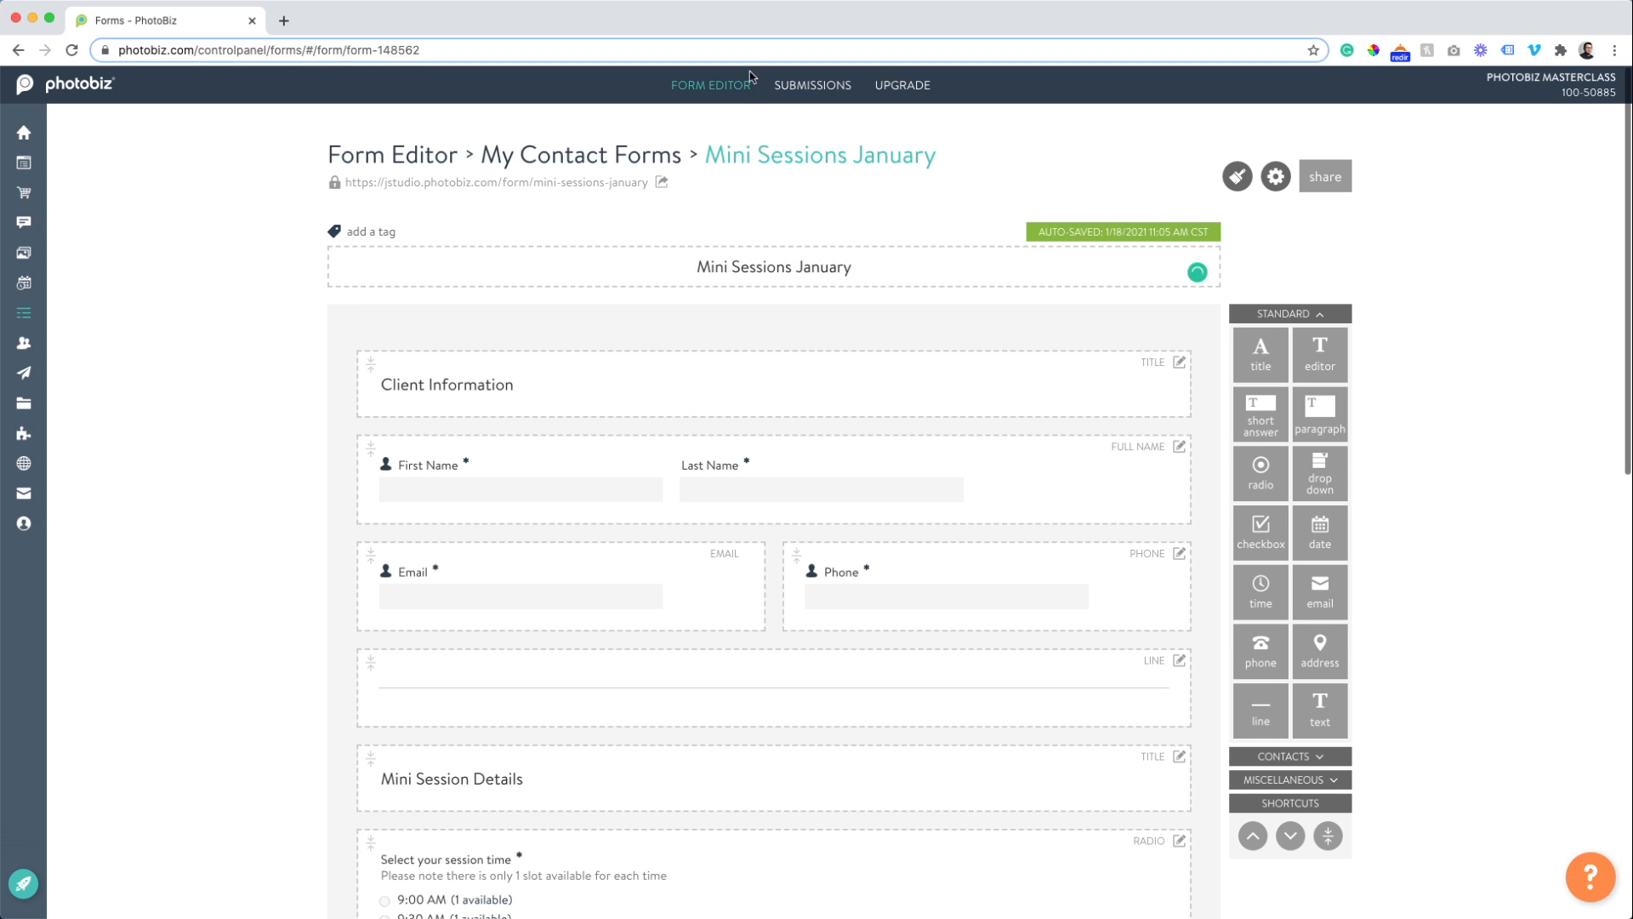
{"action": "left_click", "coordinate": [538, 183]}
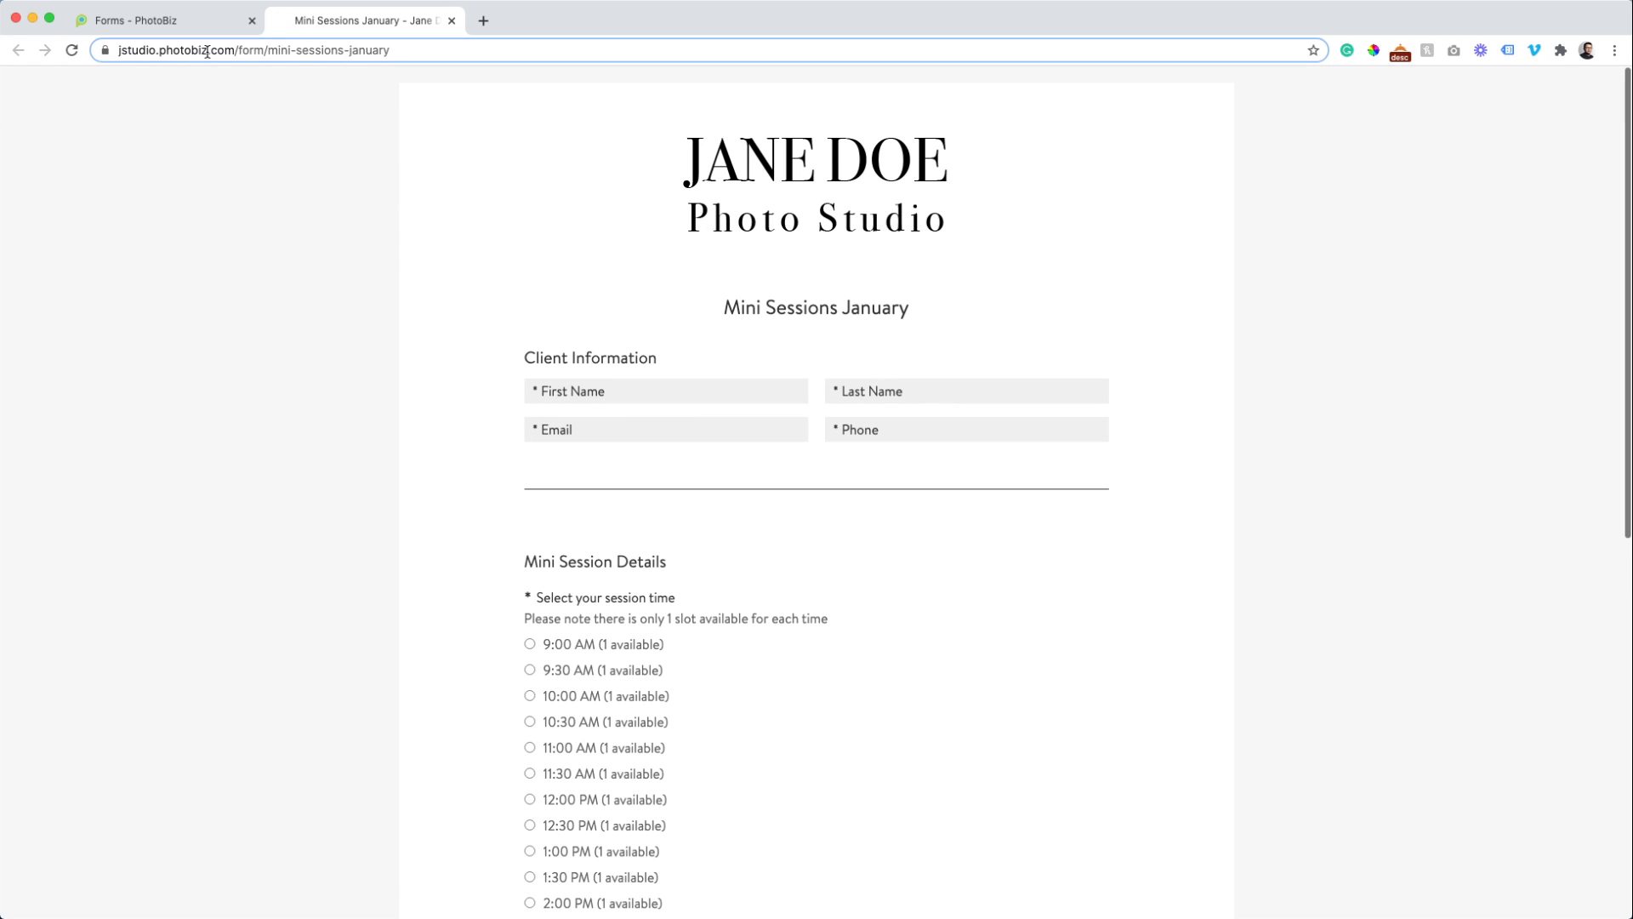
{"action": "scroll", "coordinate": [391, 189], "scroll_direction": "down", "scroll_amount": 10}
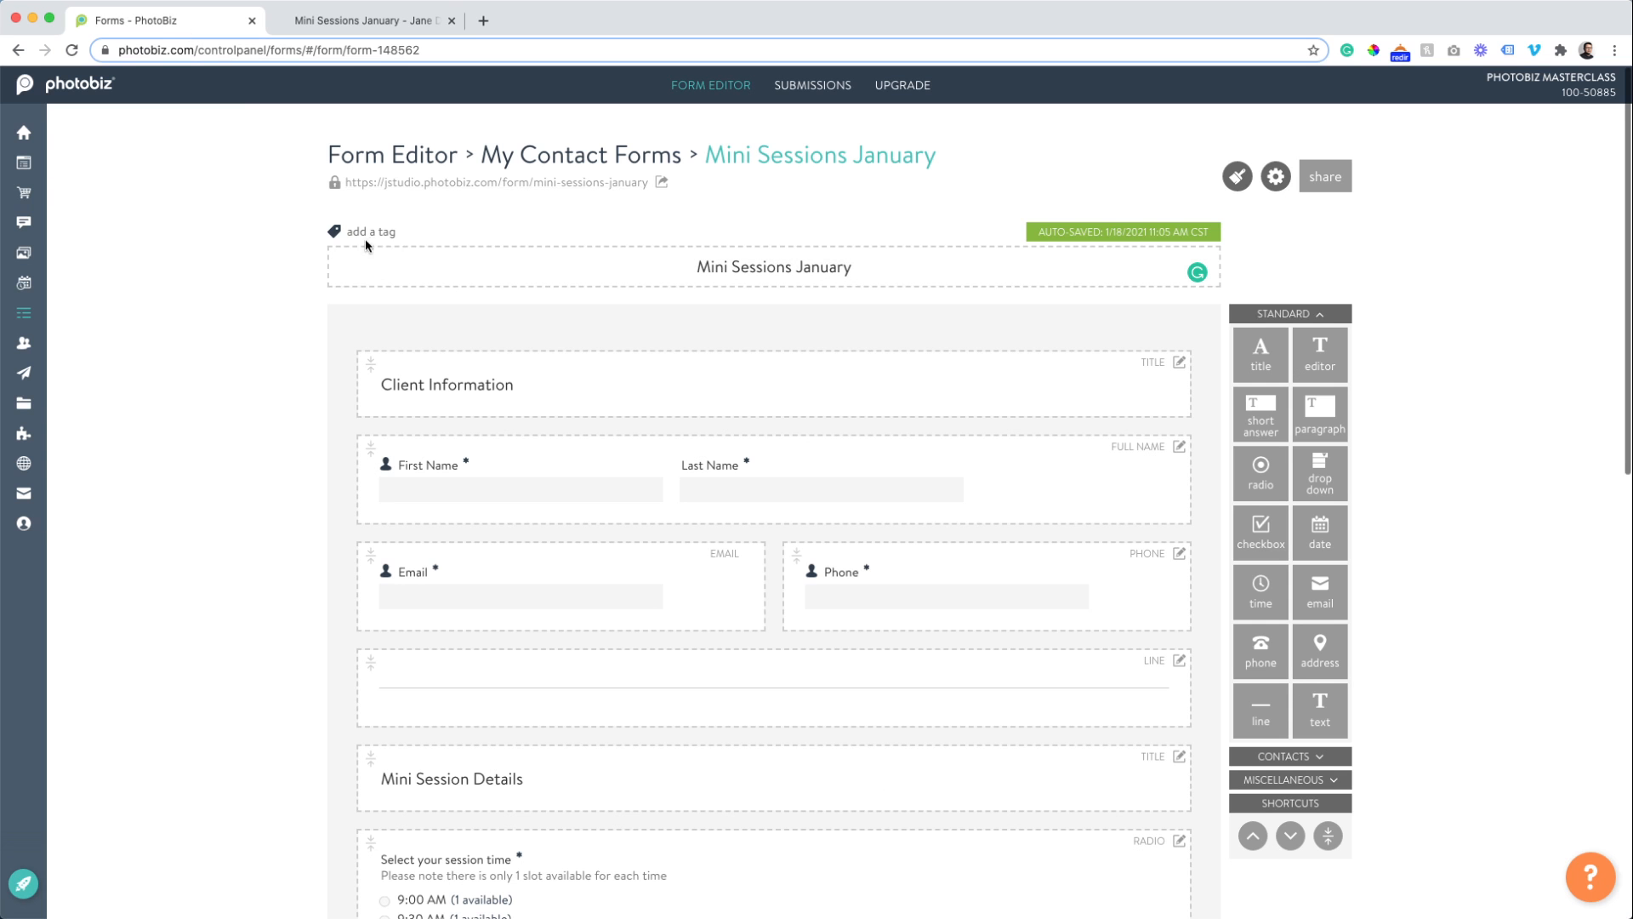
Add a new website page with a Form block showing My Contact Forms > Mini Sessions January.
{"action": "left_click", "coordinate": [18, 168]}
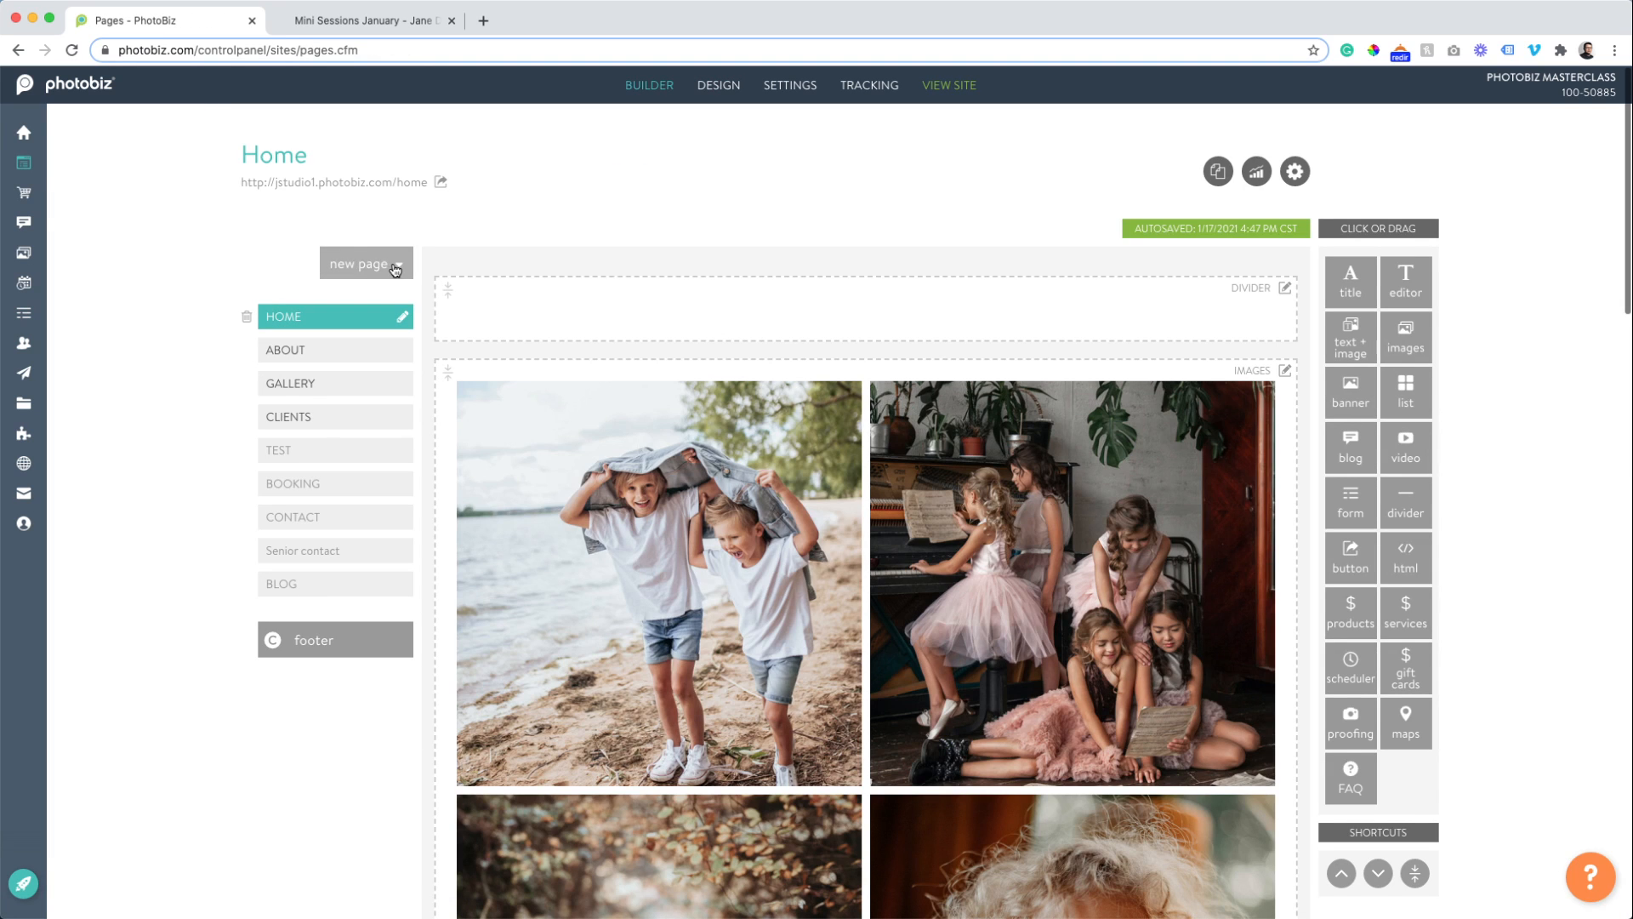
{"action": "left_click", "coordinate": [383, 264]}
{"action": "left_click", "coordinate": [391, 298]}
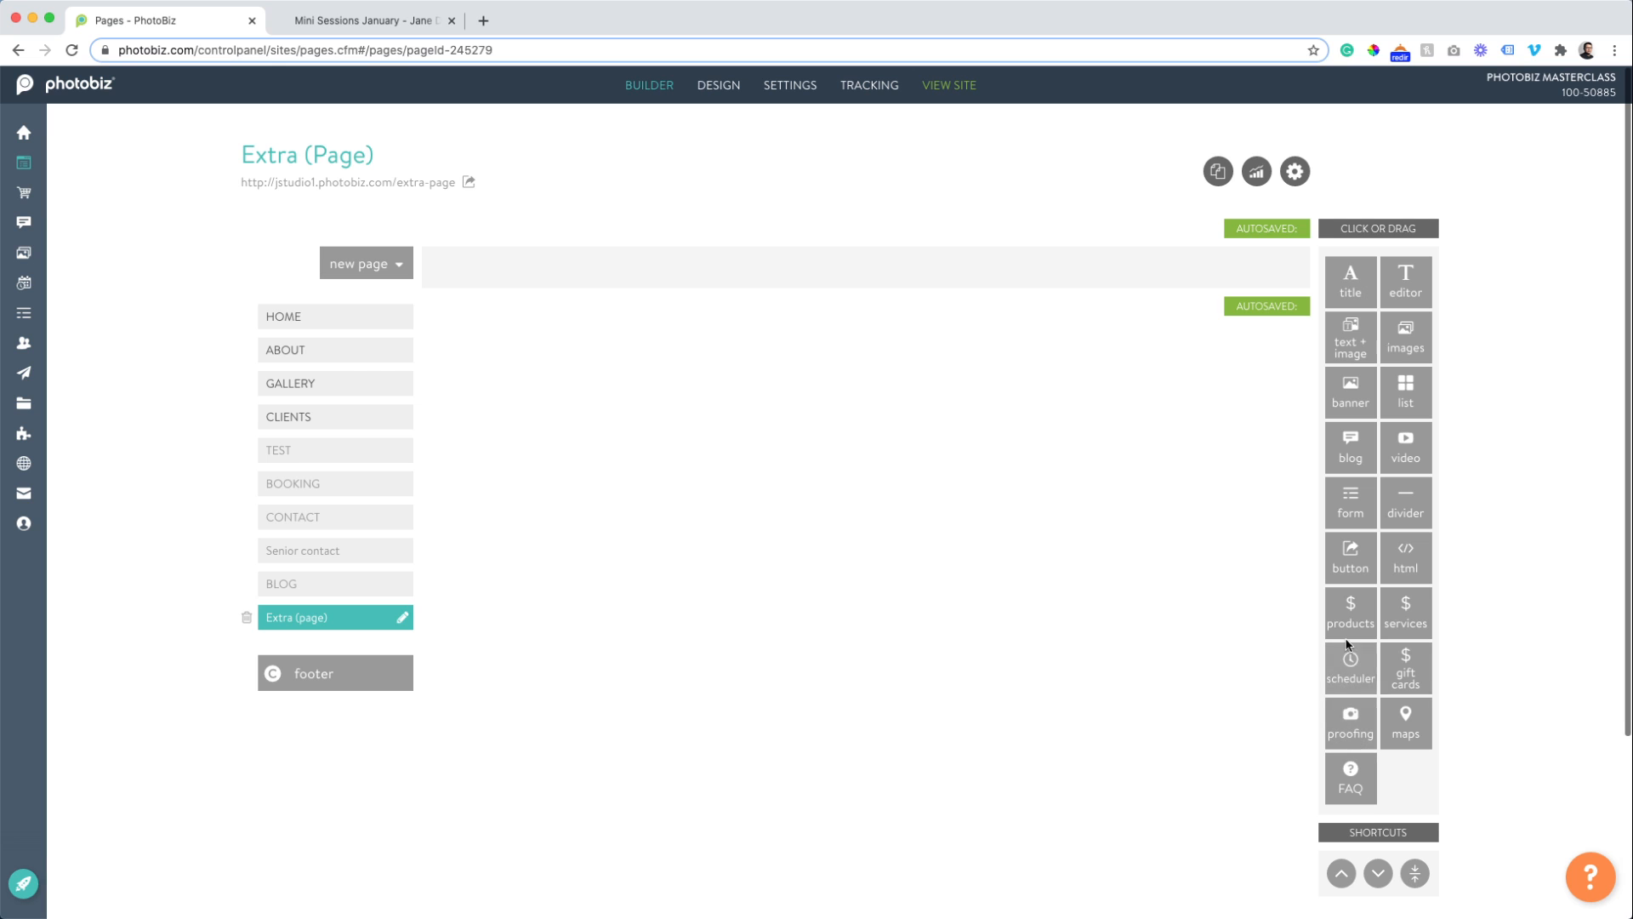
{"action": "left_click", "coordinate": [1351, 502]}
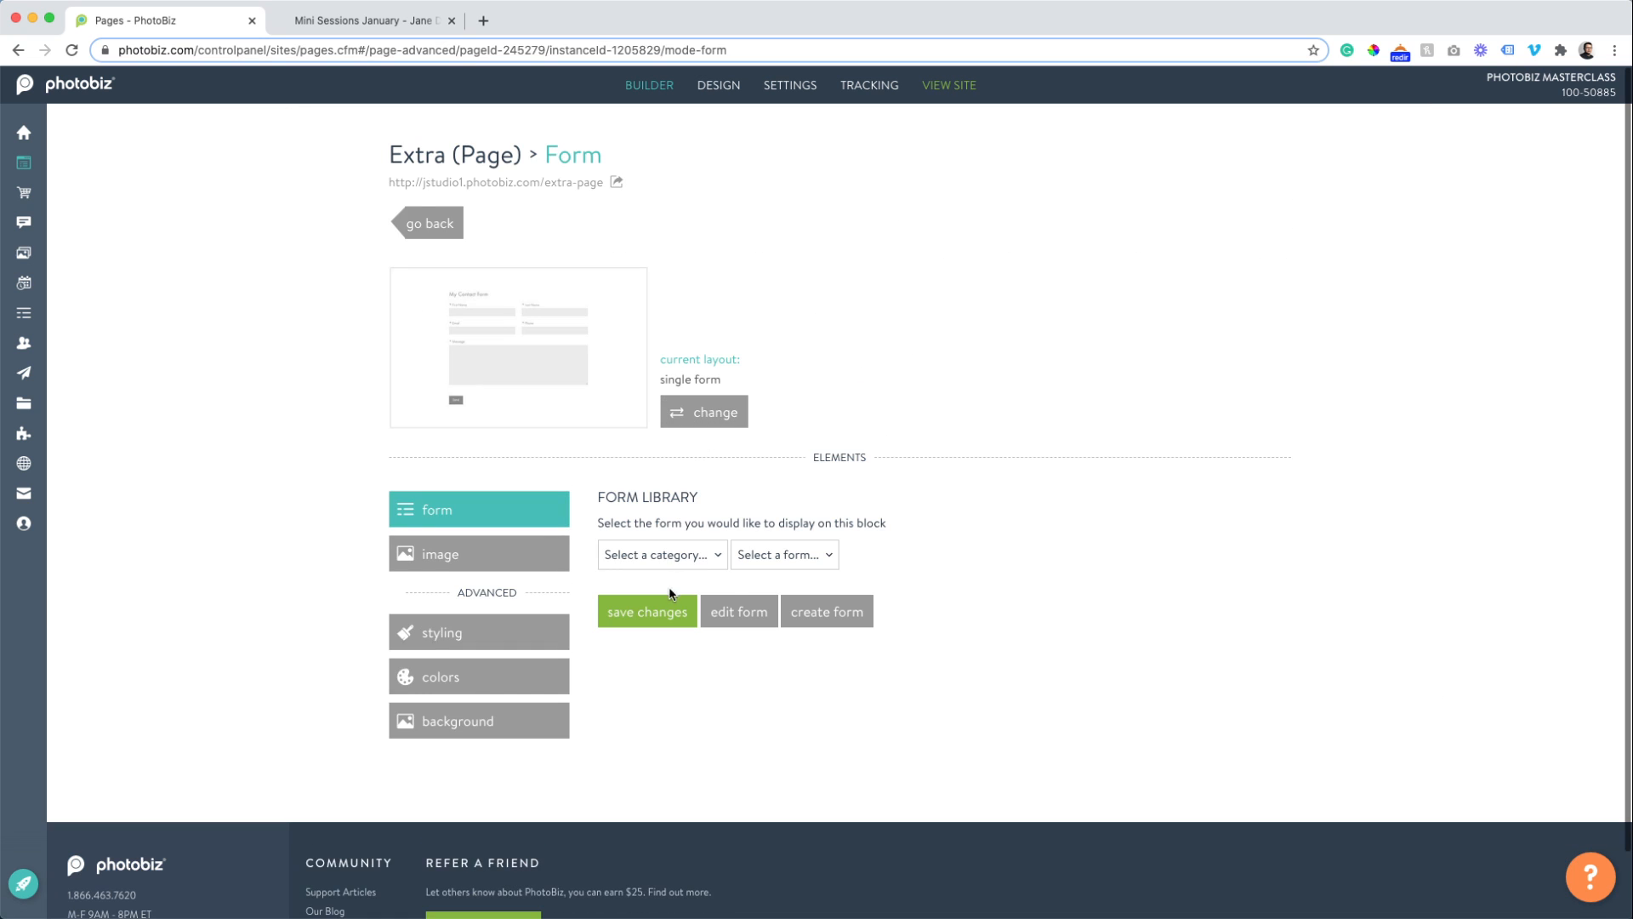
{"action": "left_click", "coordinate": [672, 555]}
{"action": "left_click", "coordinate": [662, 573]}
{"action": "left_click", "coordinate": [749, 563]}
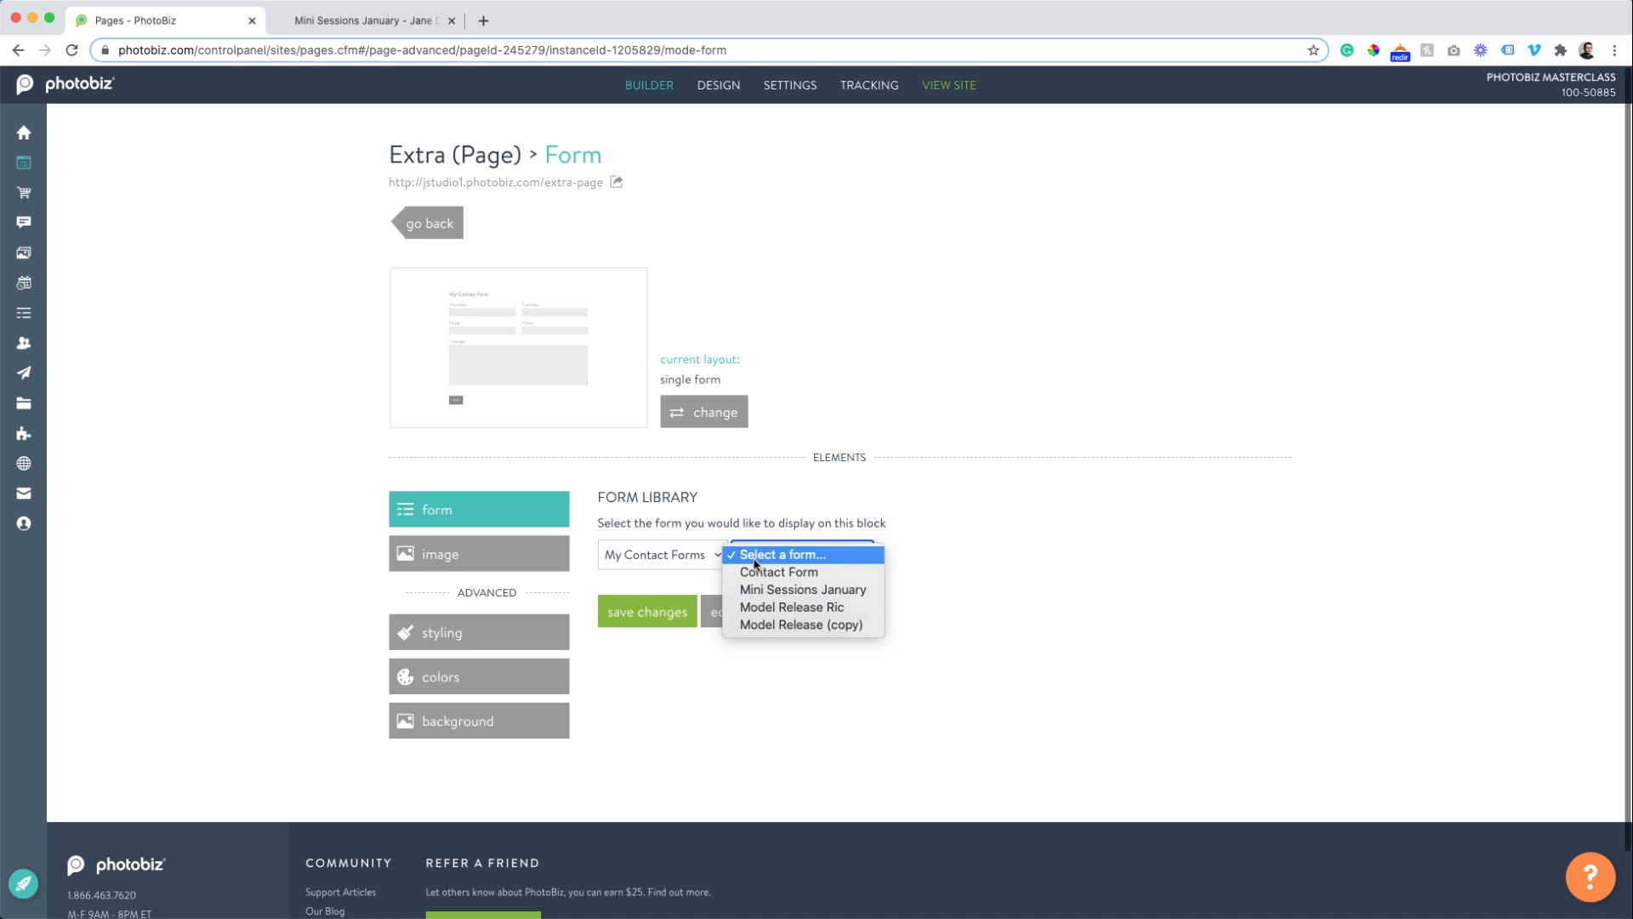
{"action": "left_click", "coordinate": [757, 587]}
{"action": "left_click", "coordinate": [631, 612]}
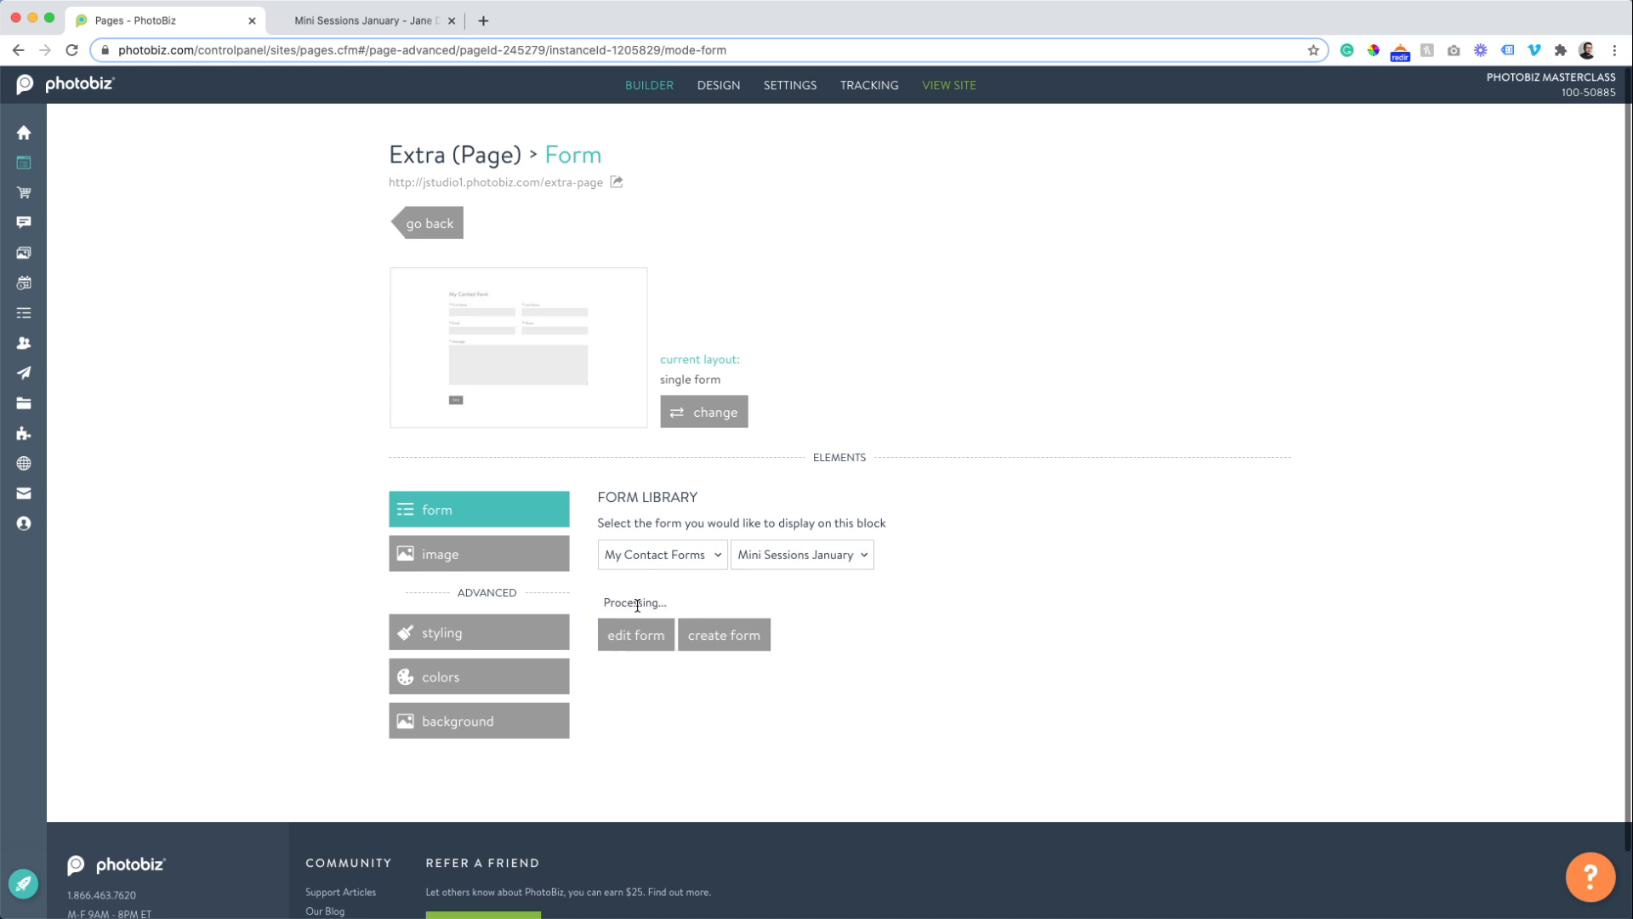
{"action": "left_click", "coordinate": [434, 224]}
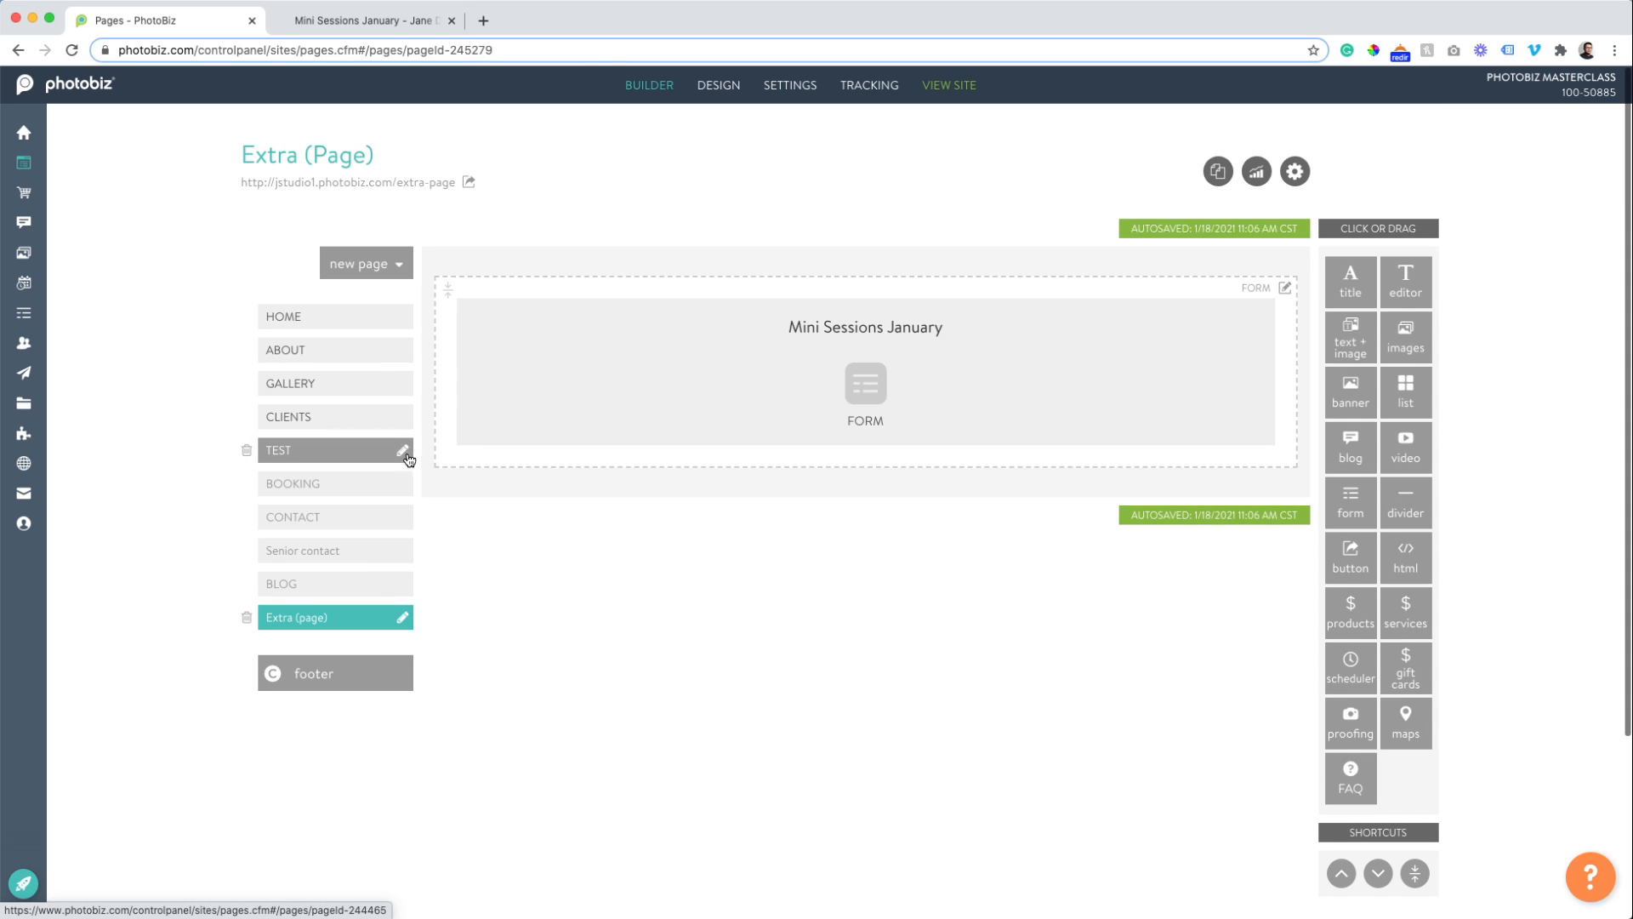
Rename the page to 'Mini Sessions' and open the live page in a new tab.
{"action": "left_click", "coordinate": [404, 618]}
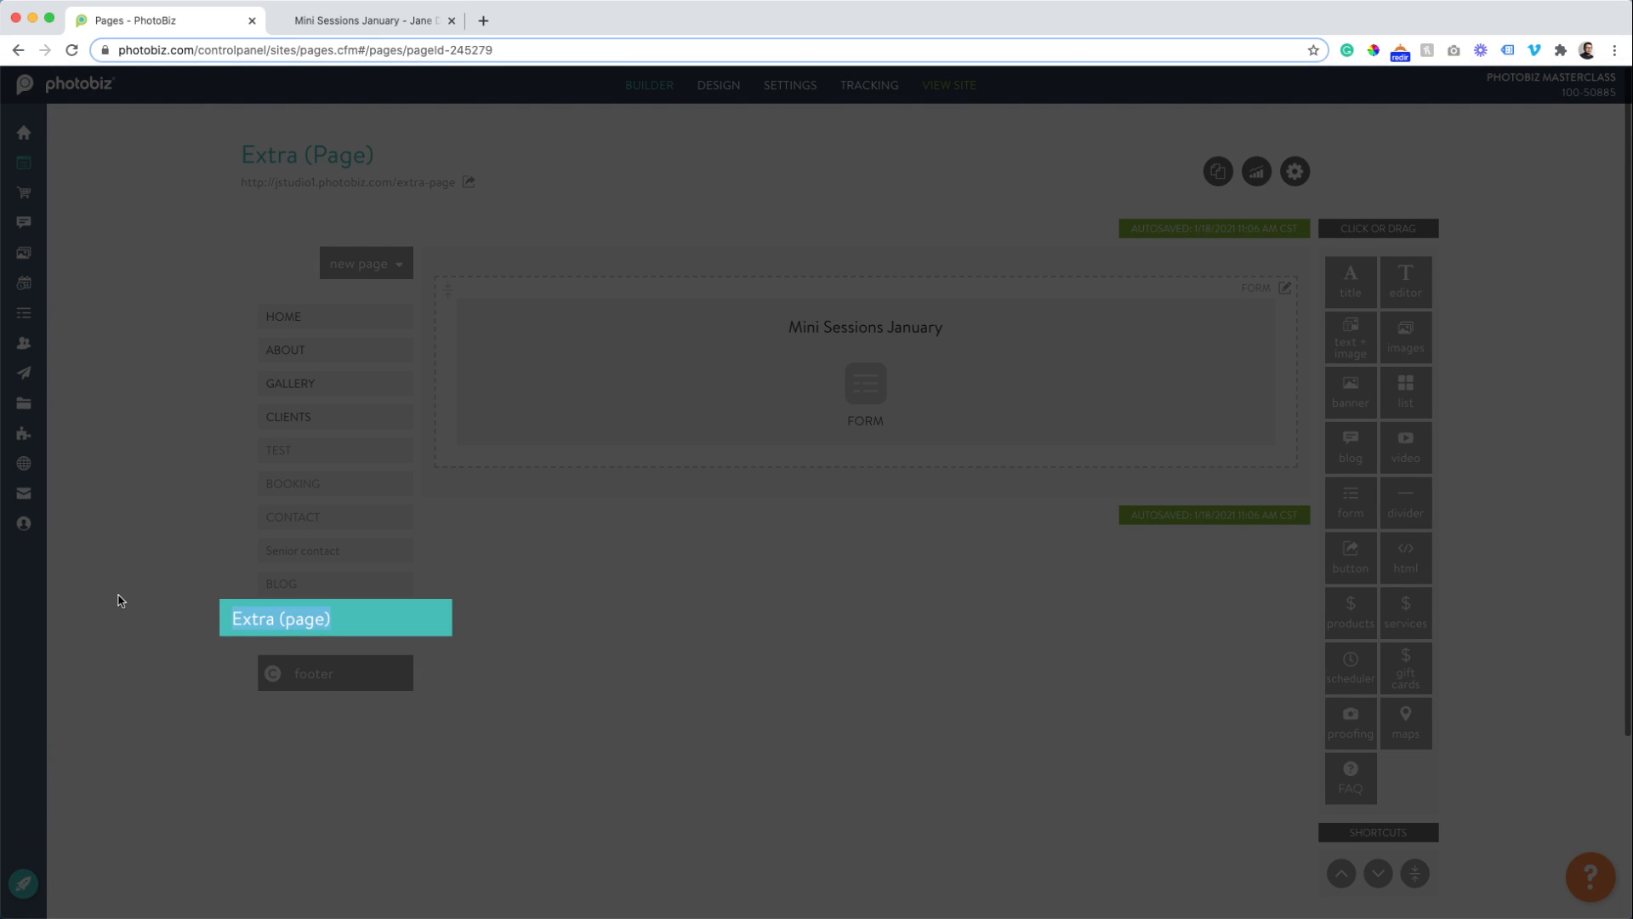
{"action": "key", "text": "super+a"}
{"action": "type", "text": "Mini "}
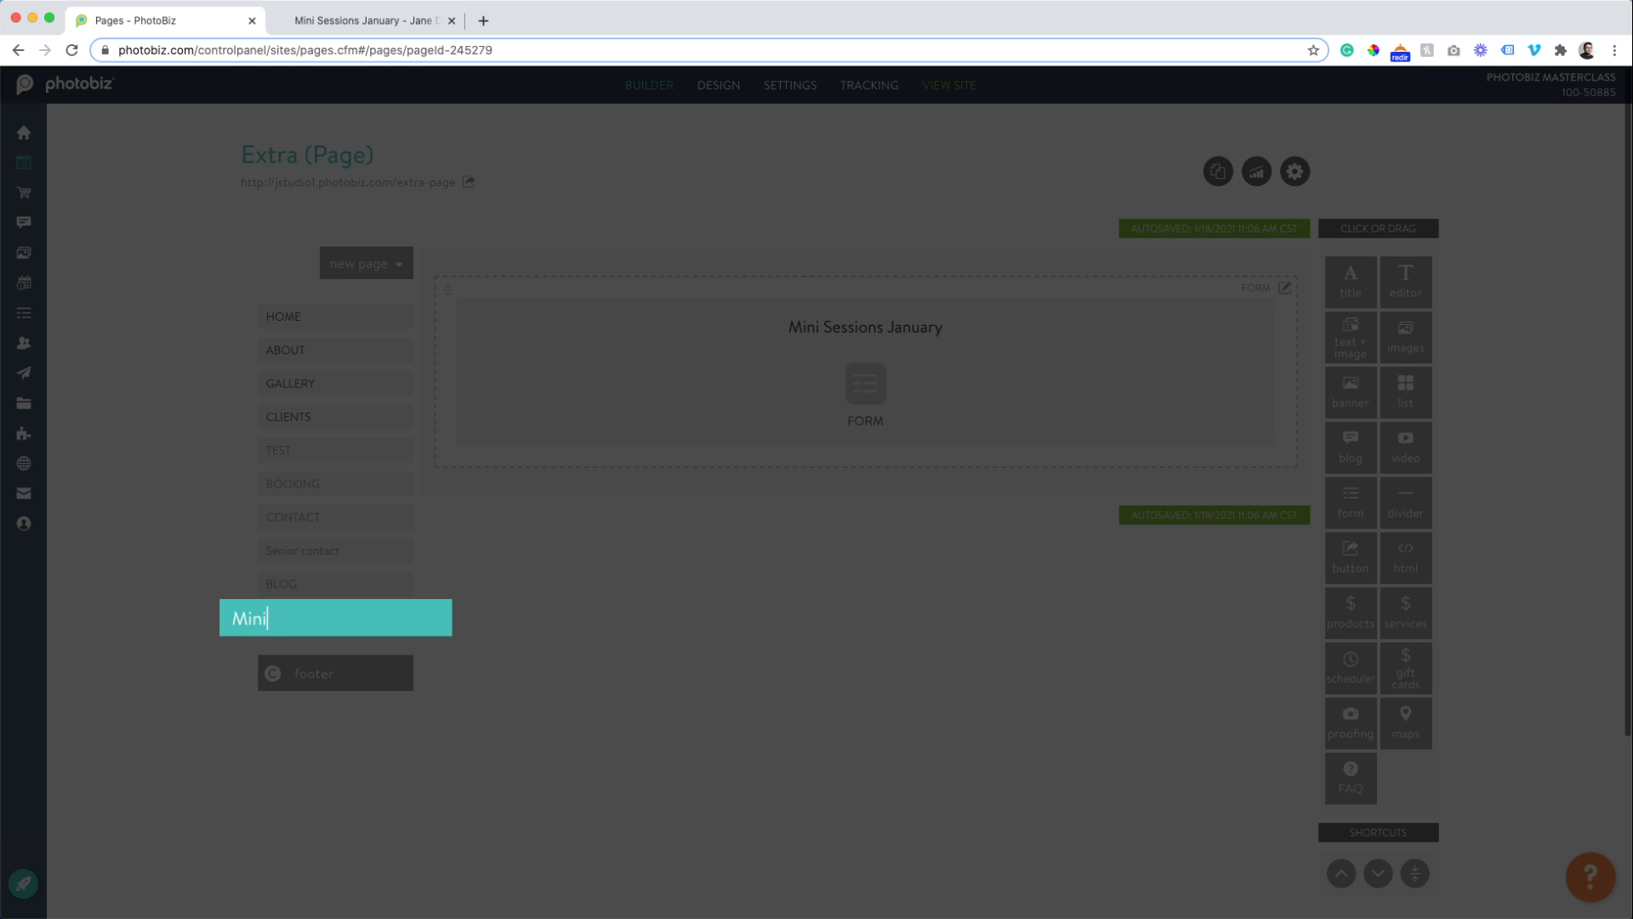
{"action": "type", "text": "Sessions"}
{"action": "key", "text": "Return"}
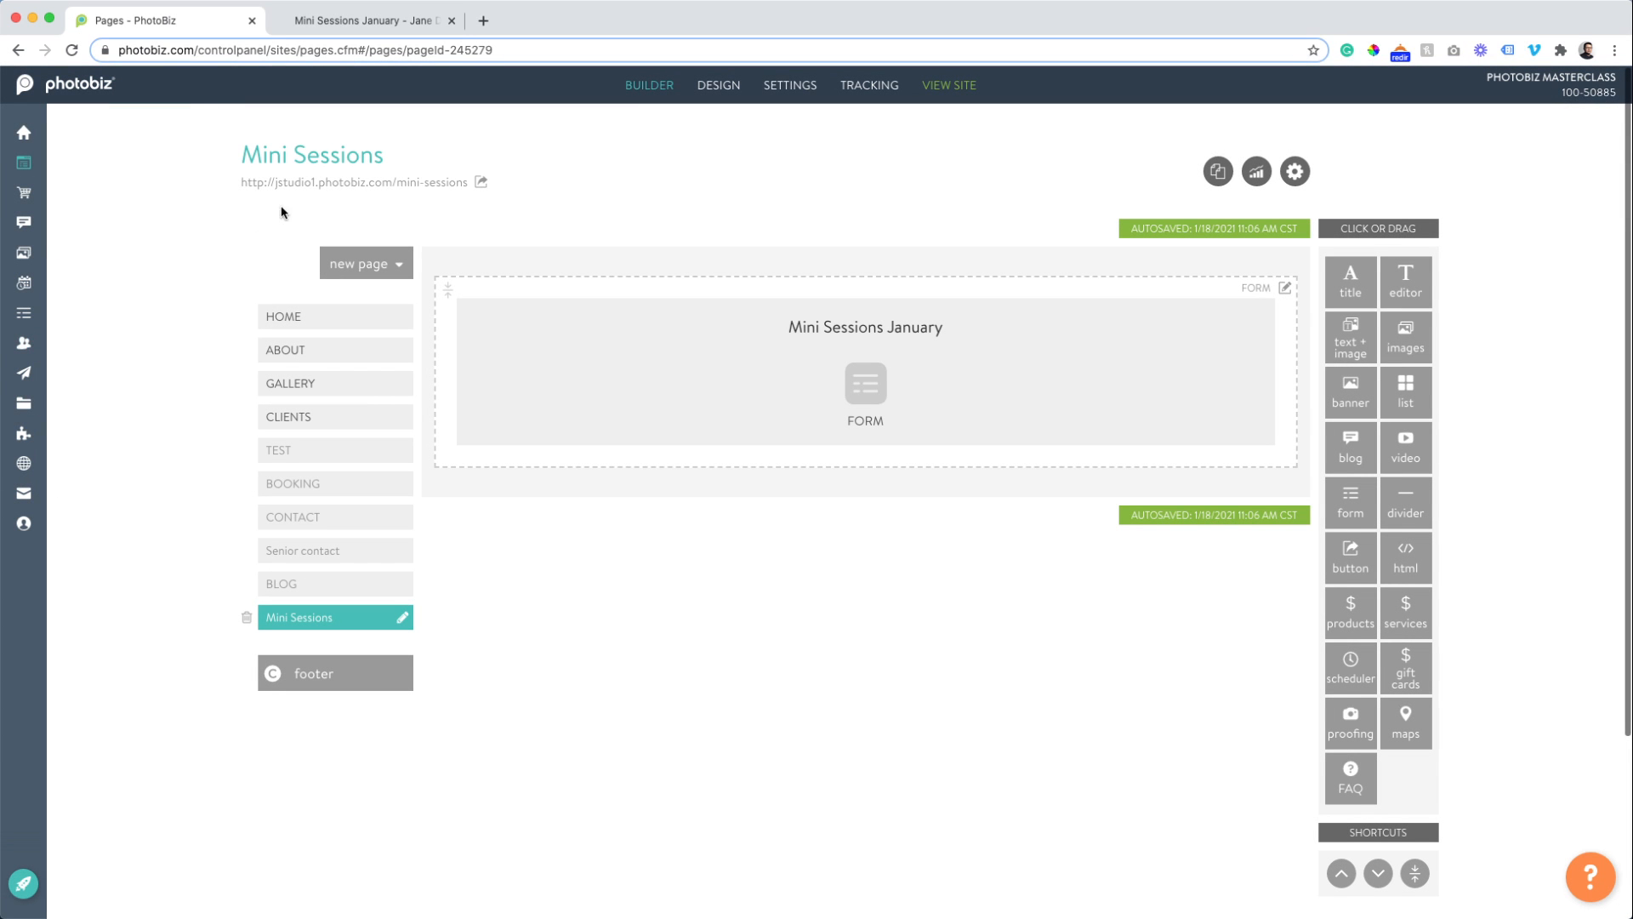
{"action": "left_click", "coordinate": [333, 183]}
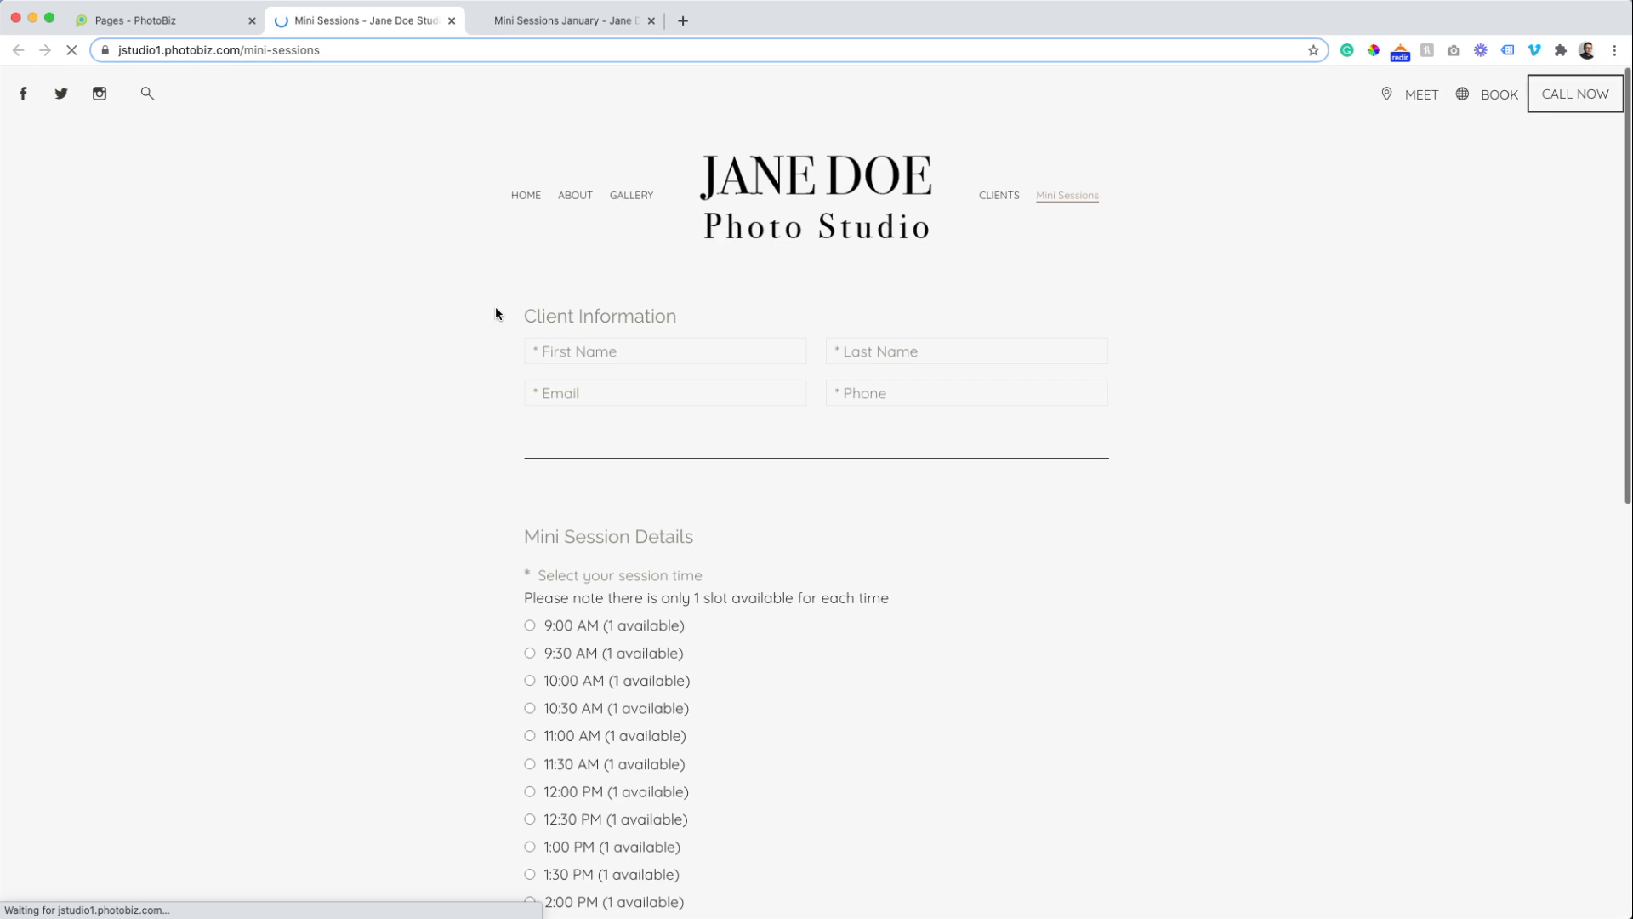
Test the live Mini Sessions form by selecting the 10:00 AM session time.
{"action": "scroll", "coordinate": [420, 407], "scroll_direction": "down", "scroll_amount": 5}
{"action": "scroll", "coordinate": [447, 413], "scroll_direction": "down", "scroll_amount": 2}
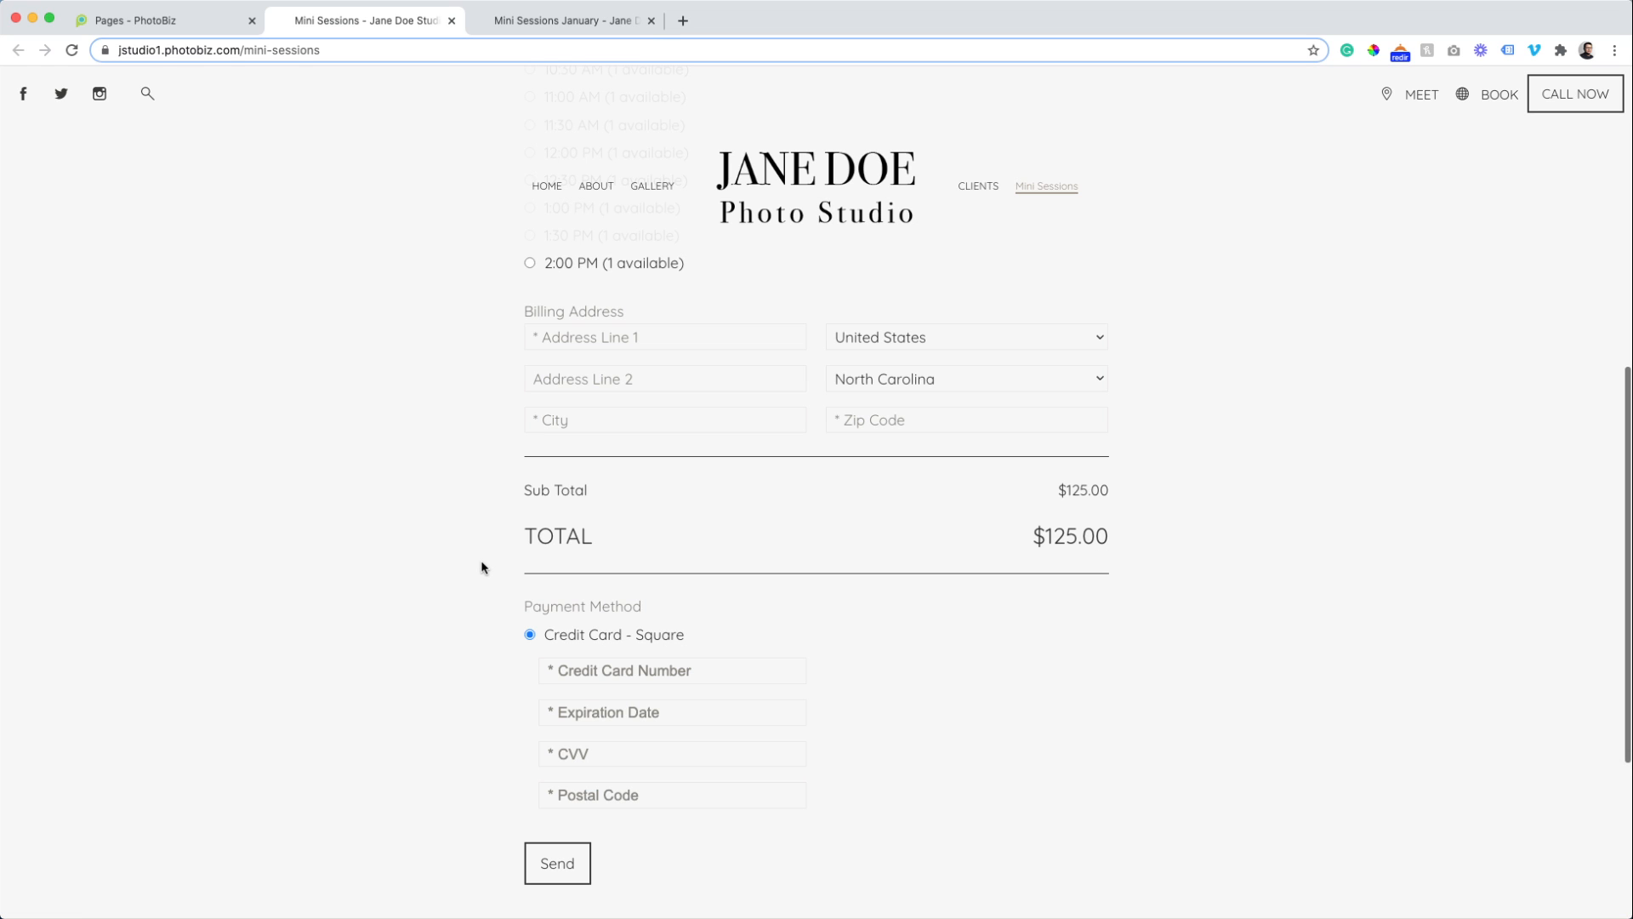
{"action": "scroll", "coordinate": [482, 568], "scroll_direction": "up", "scroll_amount": 7}
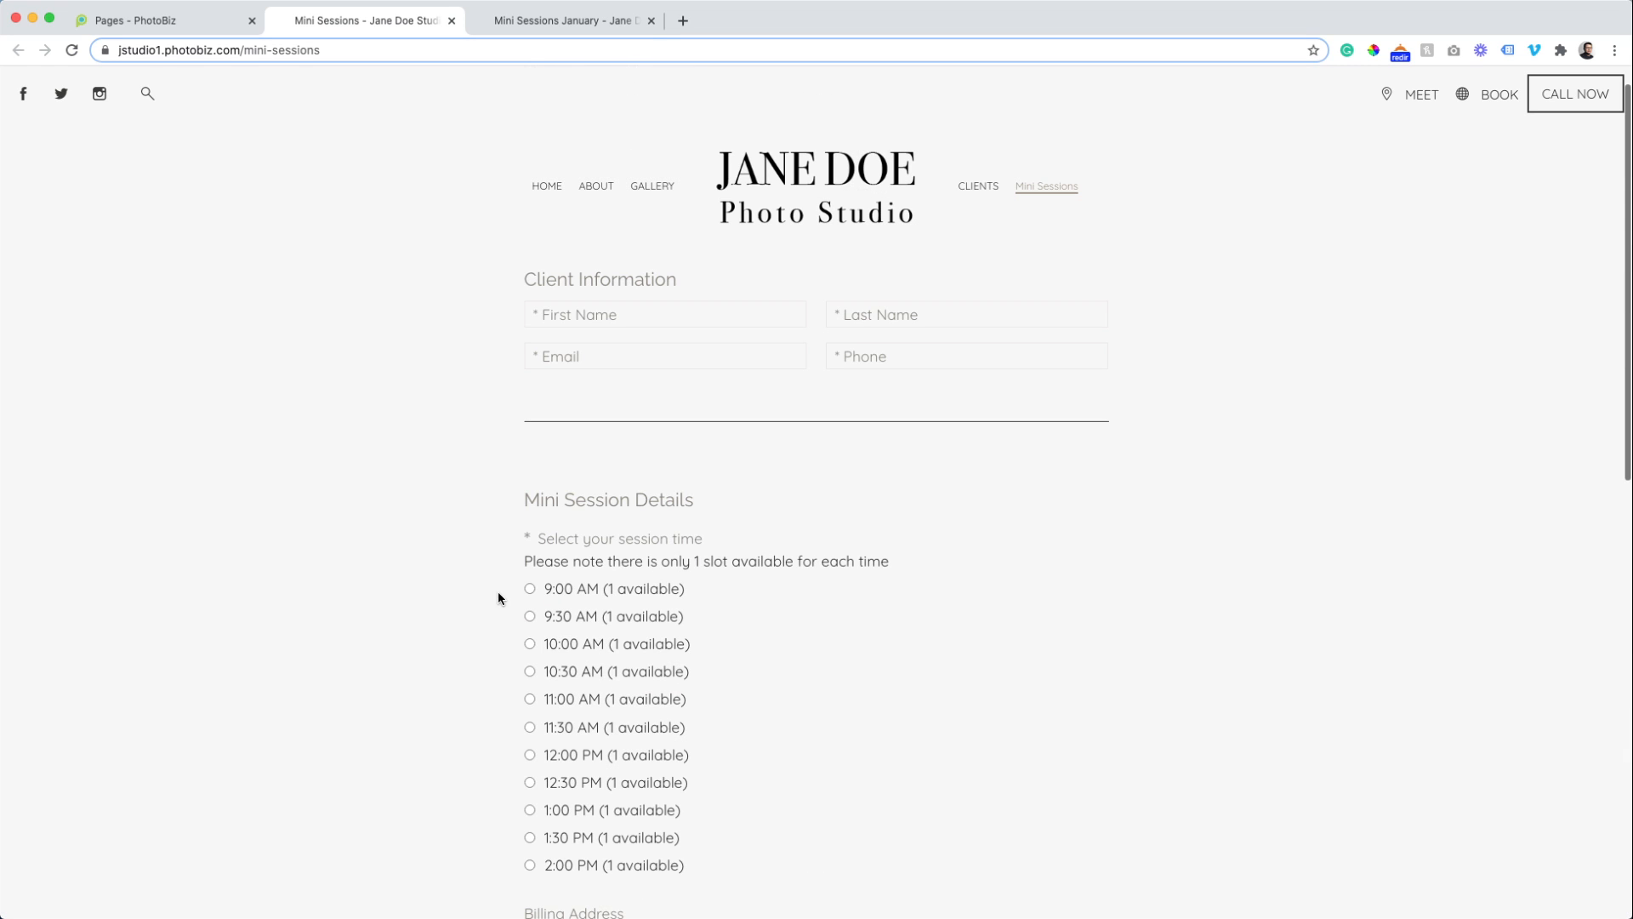
{"action": "left_click", "coordinate": [531, 588]}
{"action": "triple_click", "coordinate": [528, 649]}
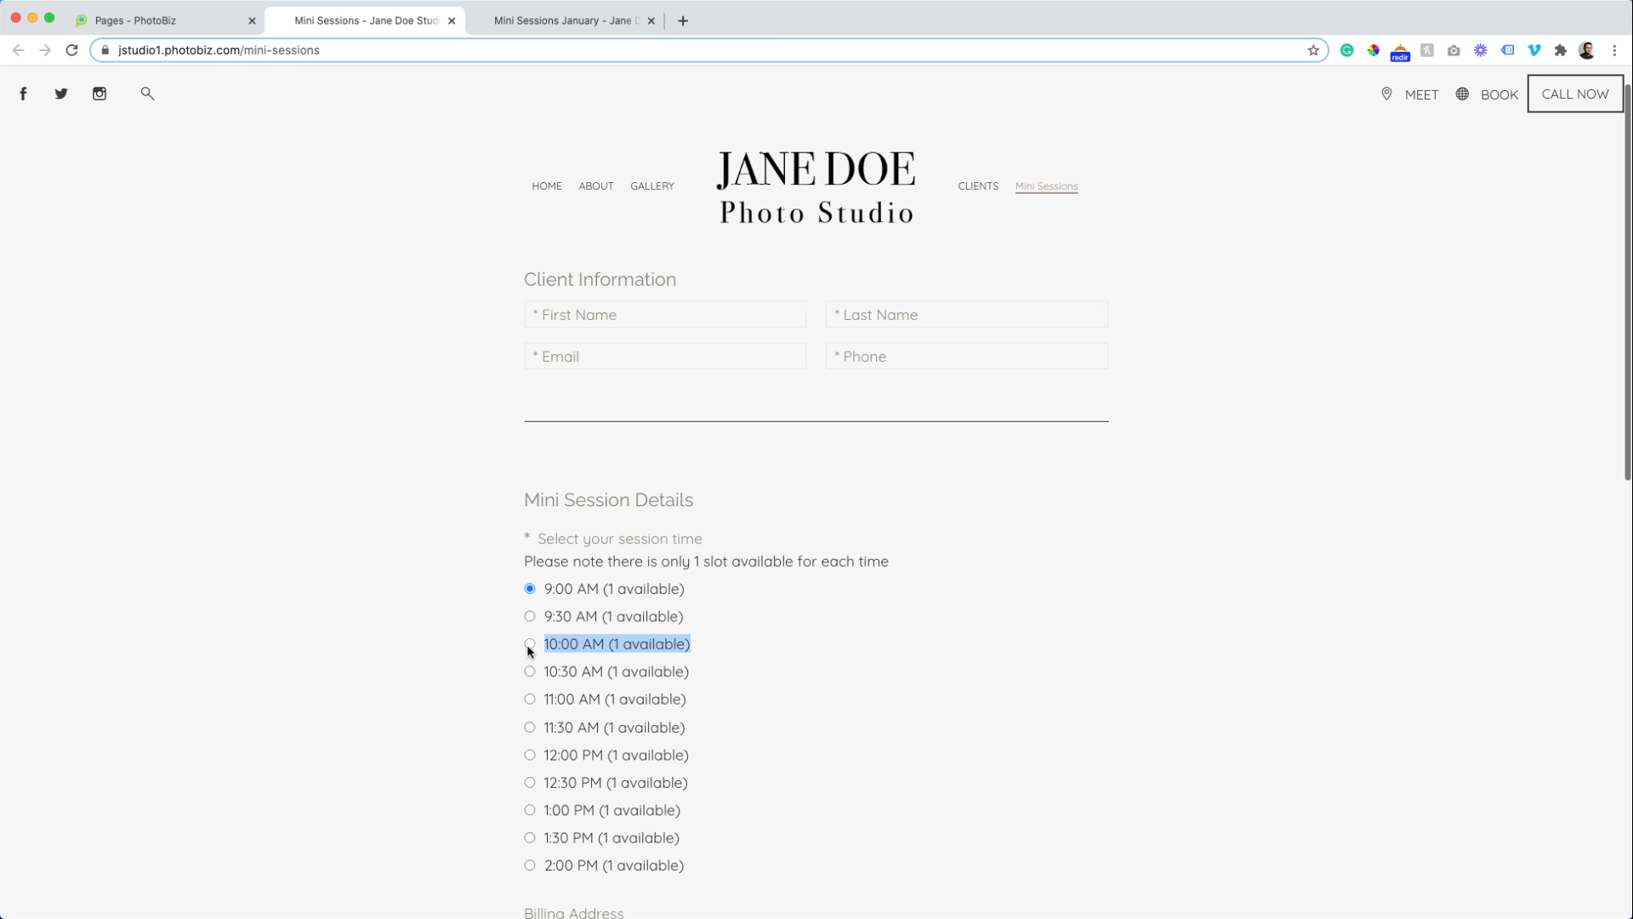
{"action": "scroll", "coordinate": [452, 635], "scroll_direction": "down", "scroll_amount": 1}
{"action": "left_click", "coordinate": [452, 635]}
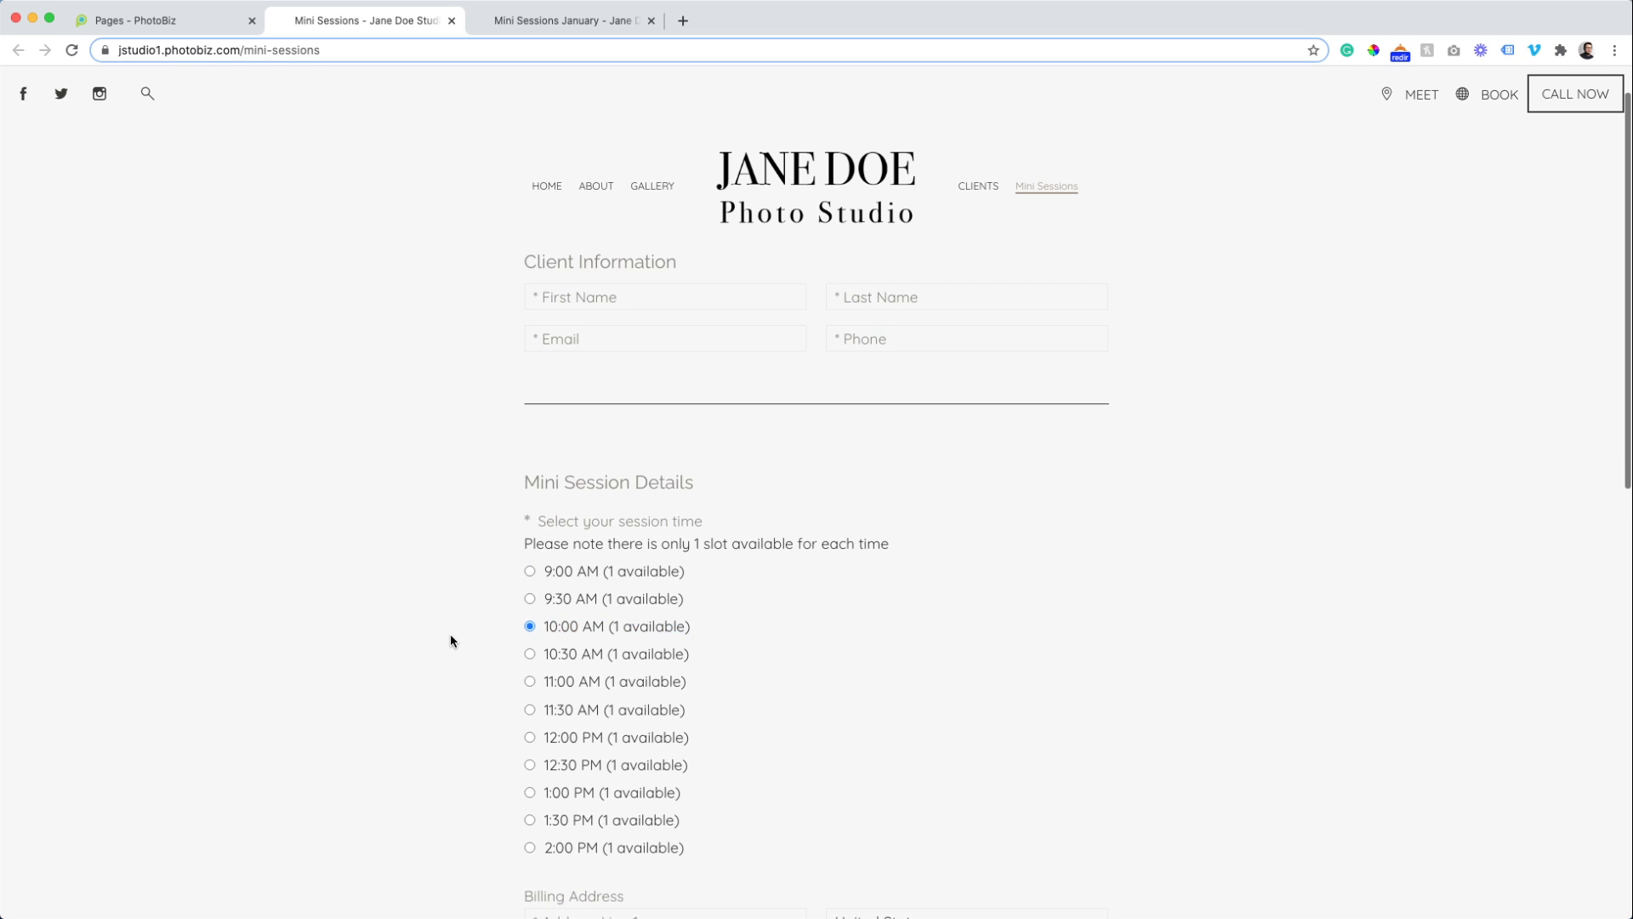
{"action": "scroll", "coordinate": [452, 635], "scroll_direction": "down", "scroll_amount": 1}
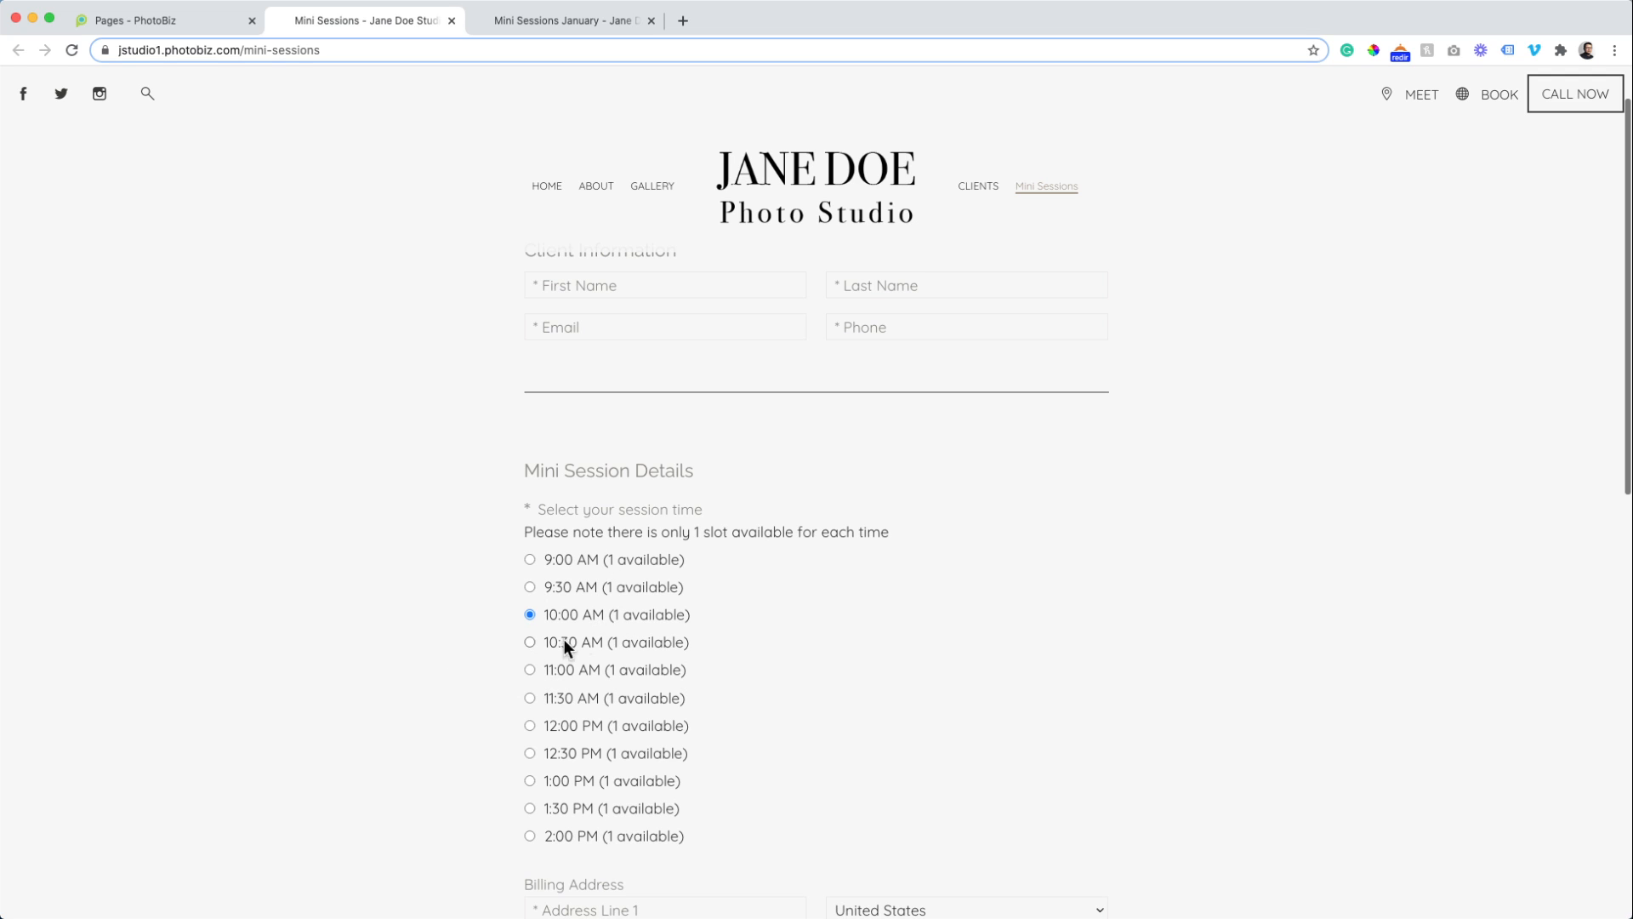
{"action": "scroll", "coordinate": [547, 628], "scroll_direction": "down", "scroll_amount": 5}
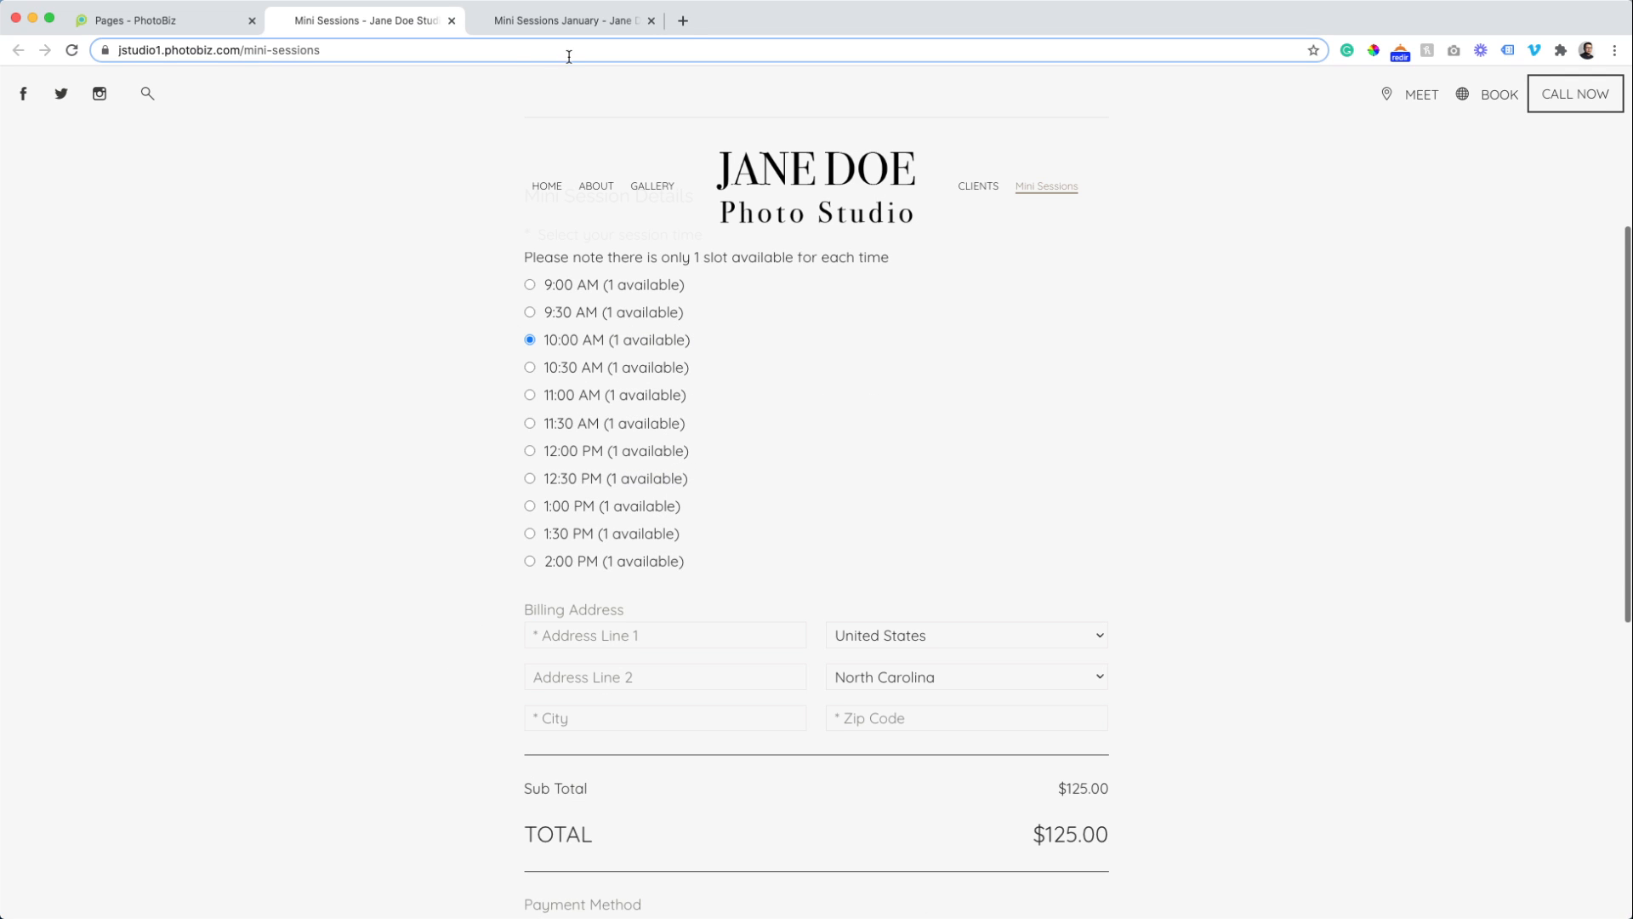
Close the Mini Sessions and Mini Sessions January preview pages.
{"action": "left_click", "coordinate": [562, 22]}
{"action": "left_click", "coordinate": [444, 22]}
{"action": "left_click", "coordinate": [452, 21]}
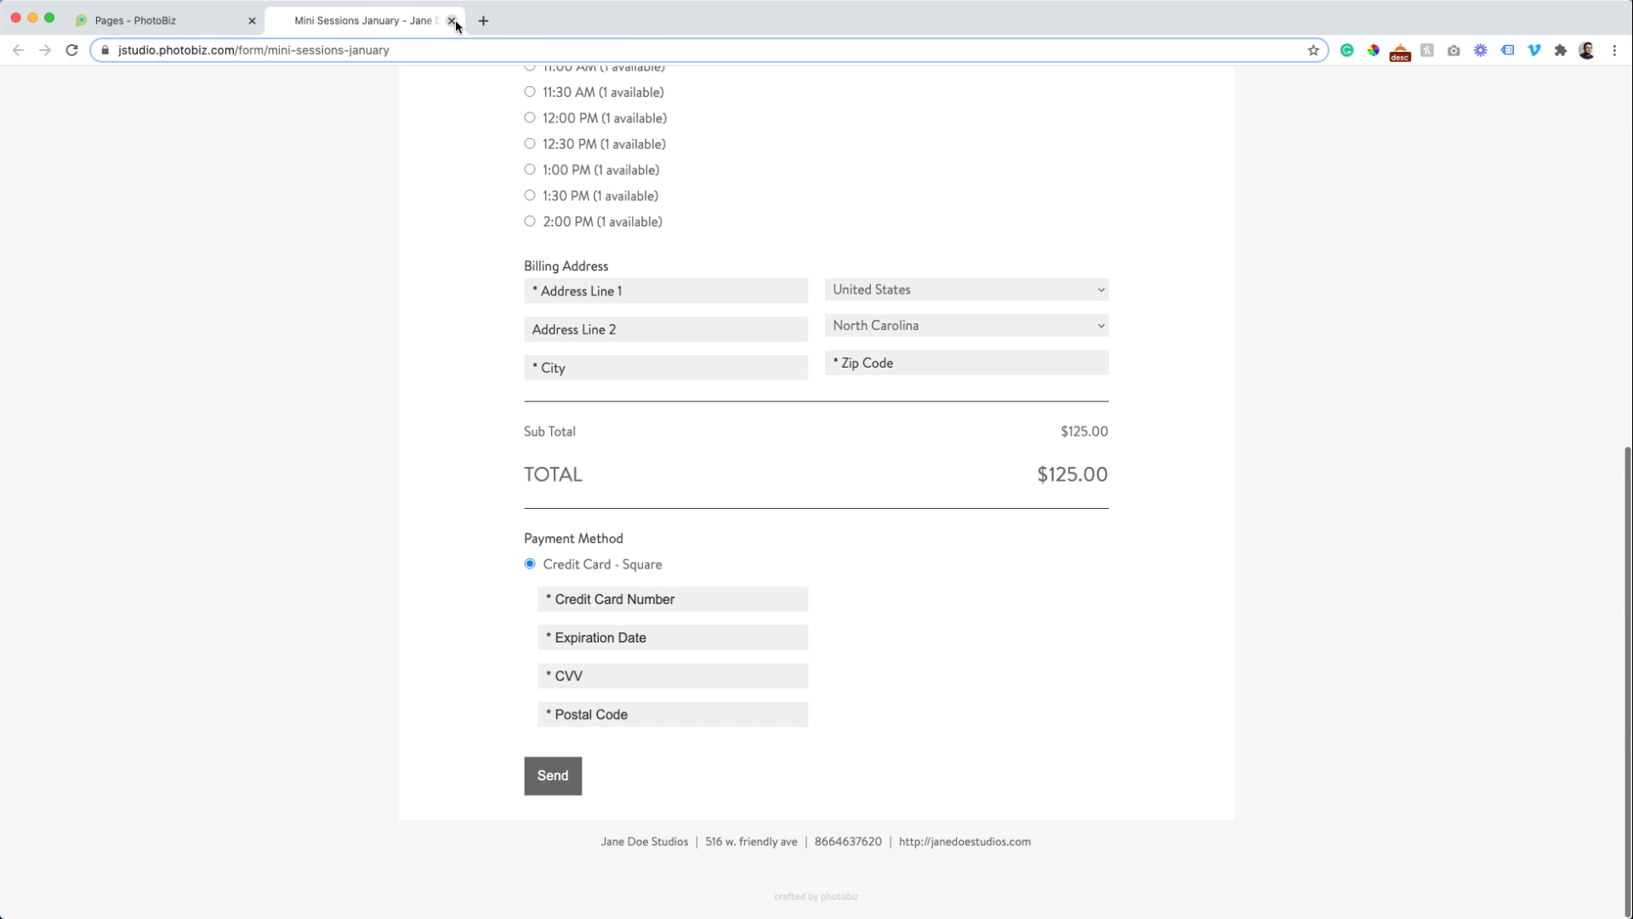
{"action": "left_click", "coordinate": [451, 21]}
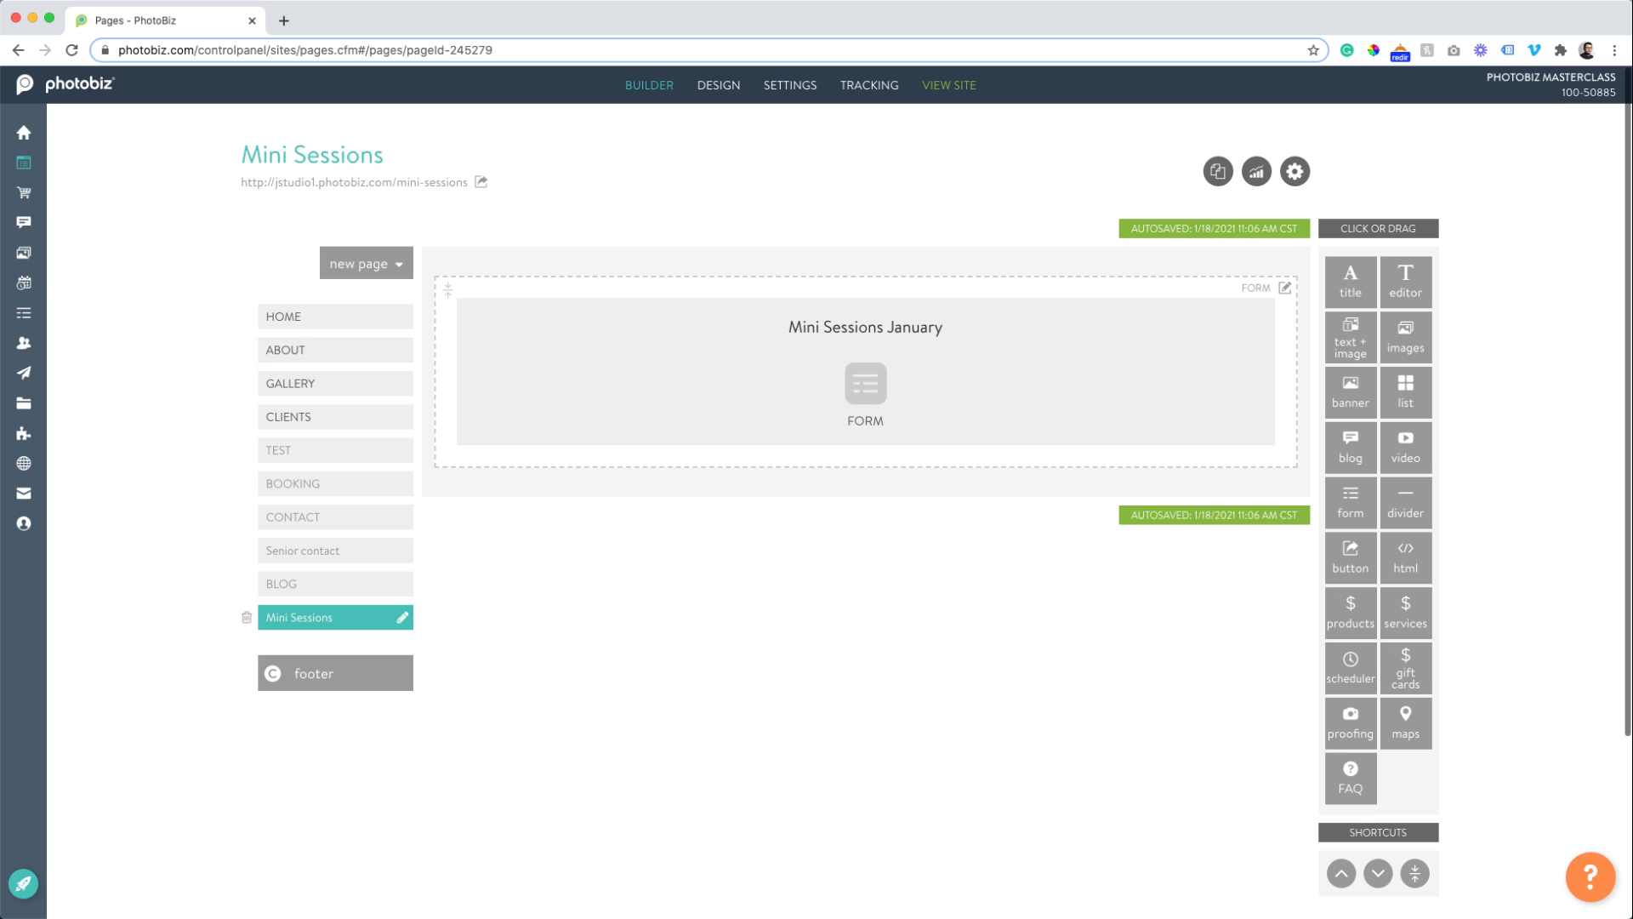
Go to the store's Invoices list and start a new invoice.
{"action": "left_click", "coordinate": [29, 198]}
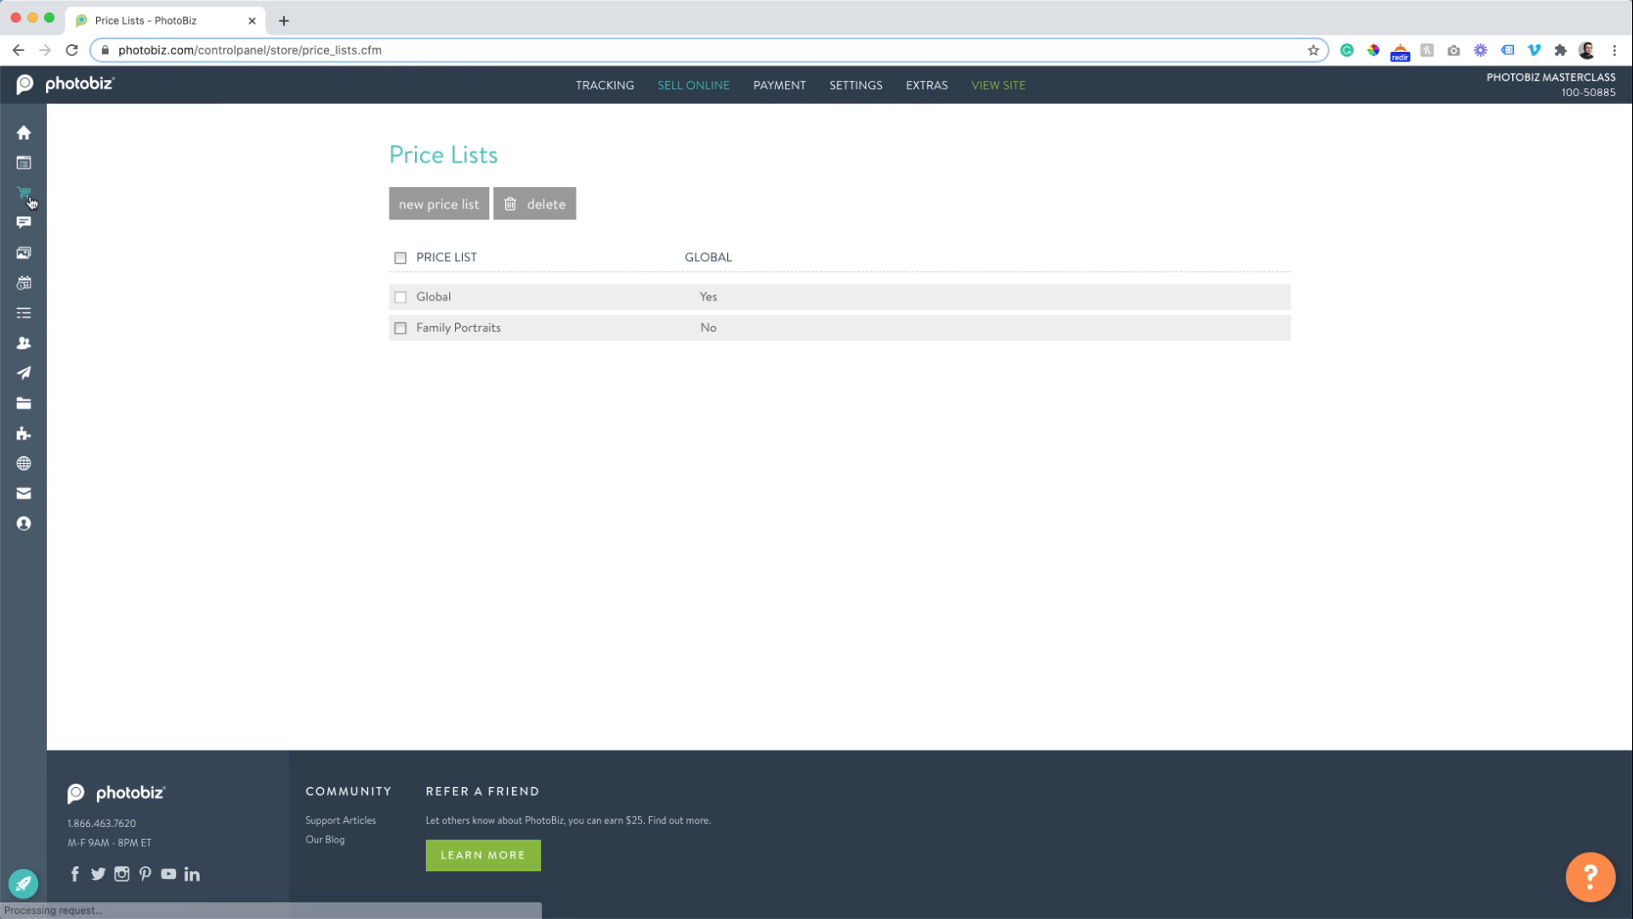
{"action": "mouse_move", "coordinate": [21, 205]}
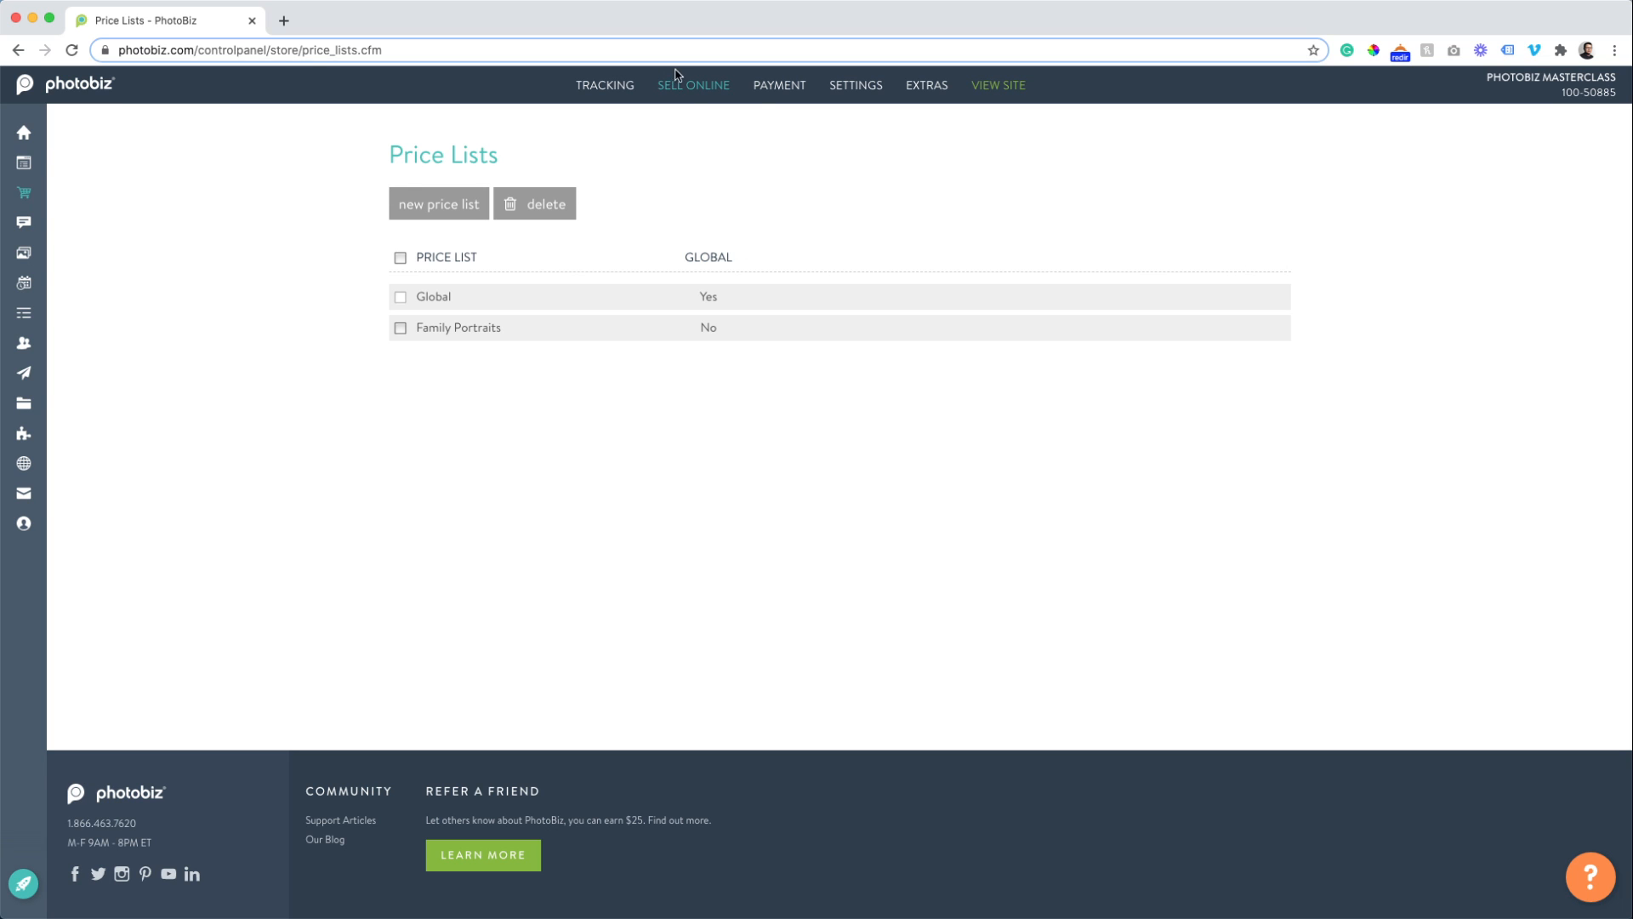
{"action": "mouse_move", "coordinate": [679, 81]}
{"action": "left_click", "coordinate": [695, 266]}
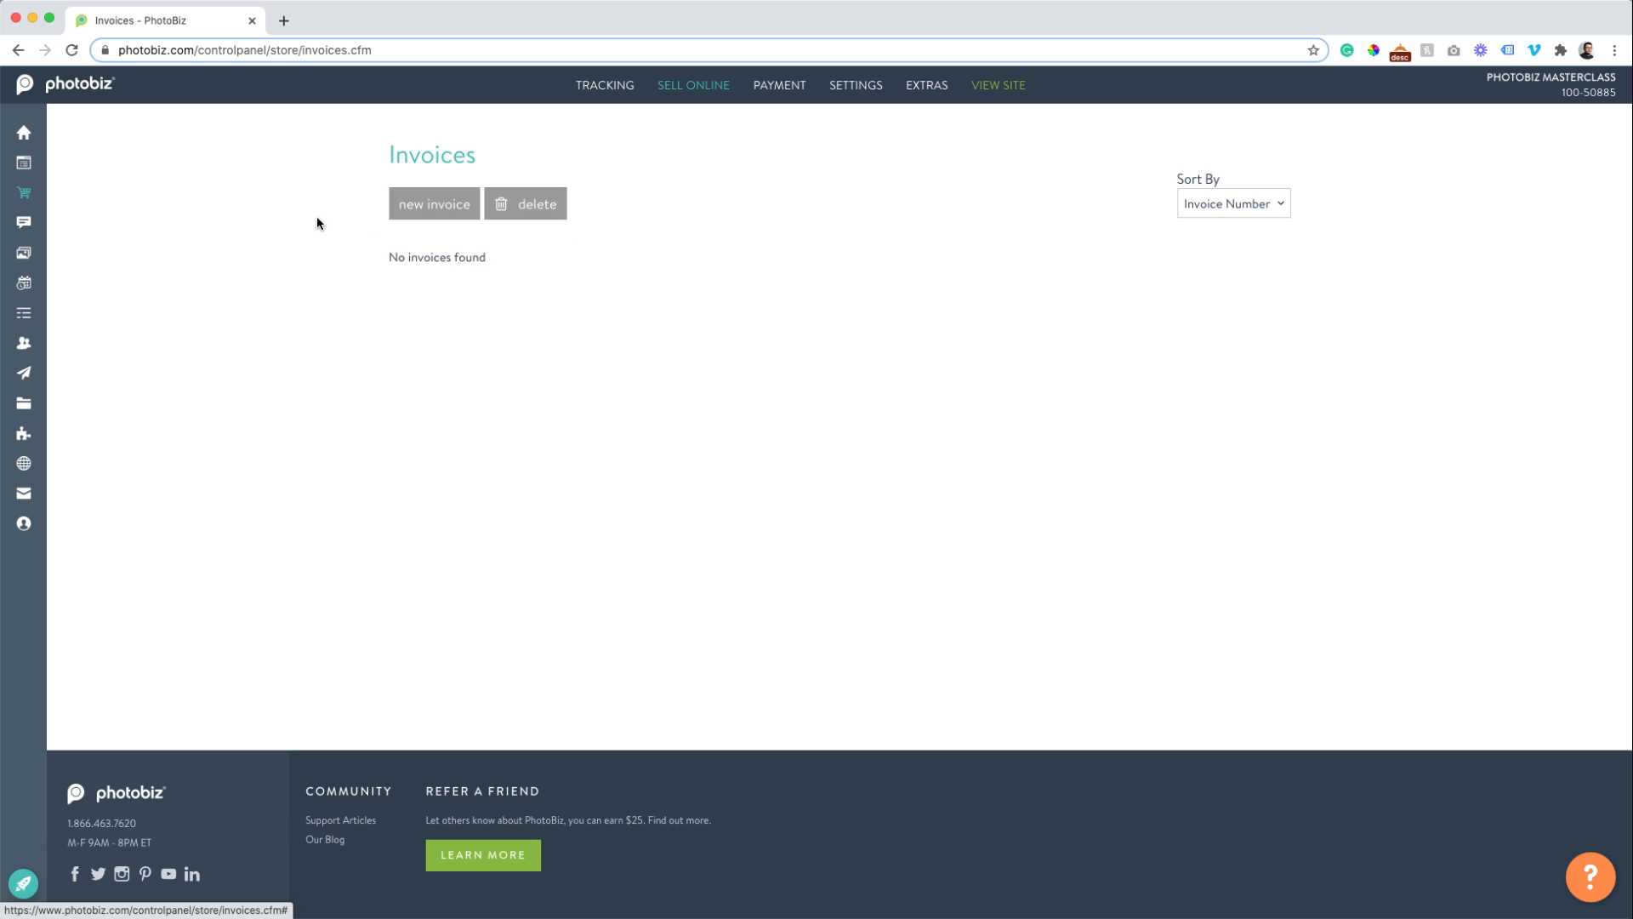
{"action": "left_click", "coordinate": [446, 220]}
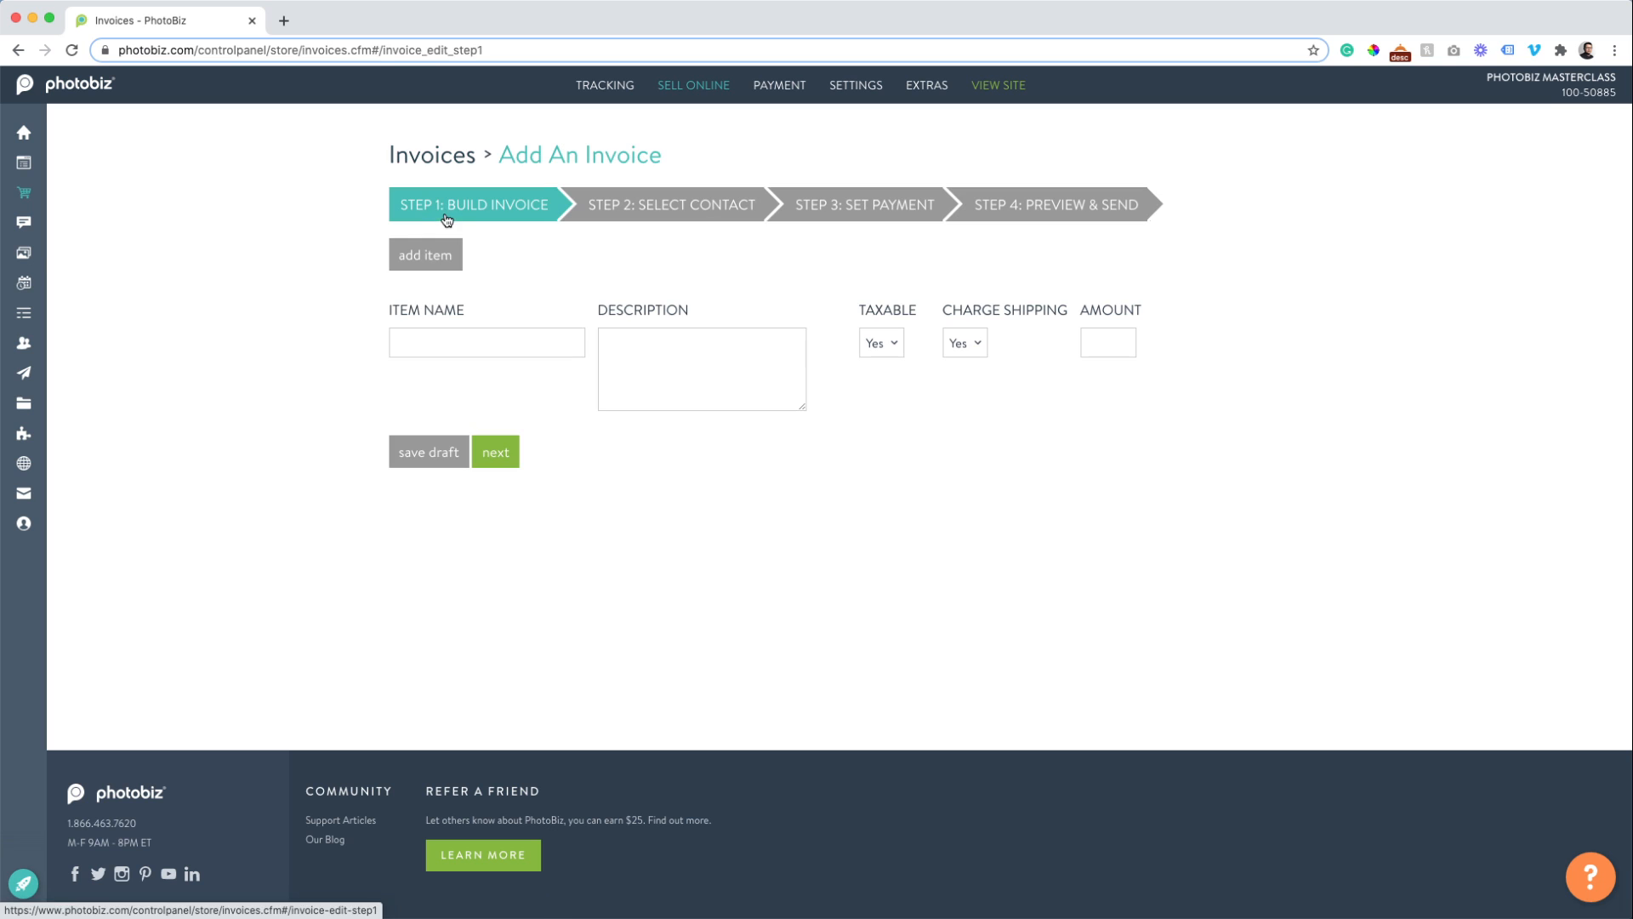
Add a 'Portrait Session' item with a family portrait session description for the client.
{"action": "left_click", "coordinate": [434, 348]}
{"action": "left_click", "coordinate": [295, 323]}
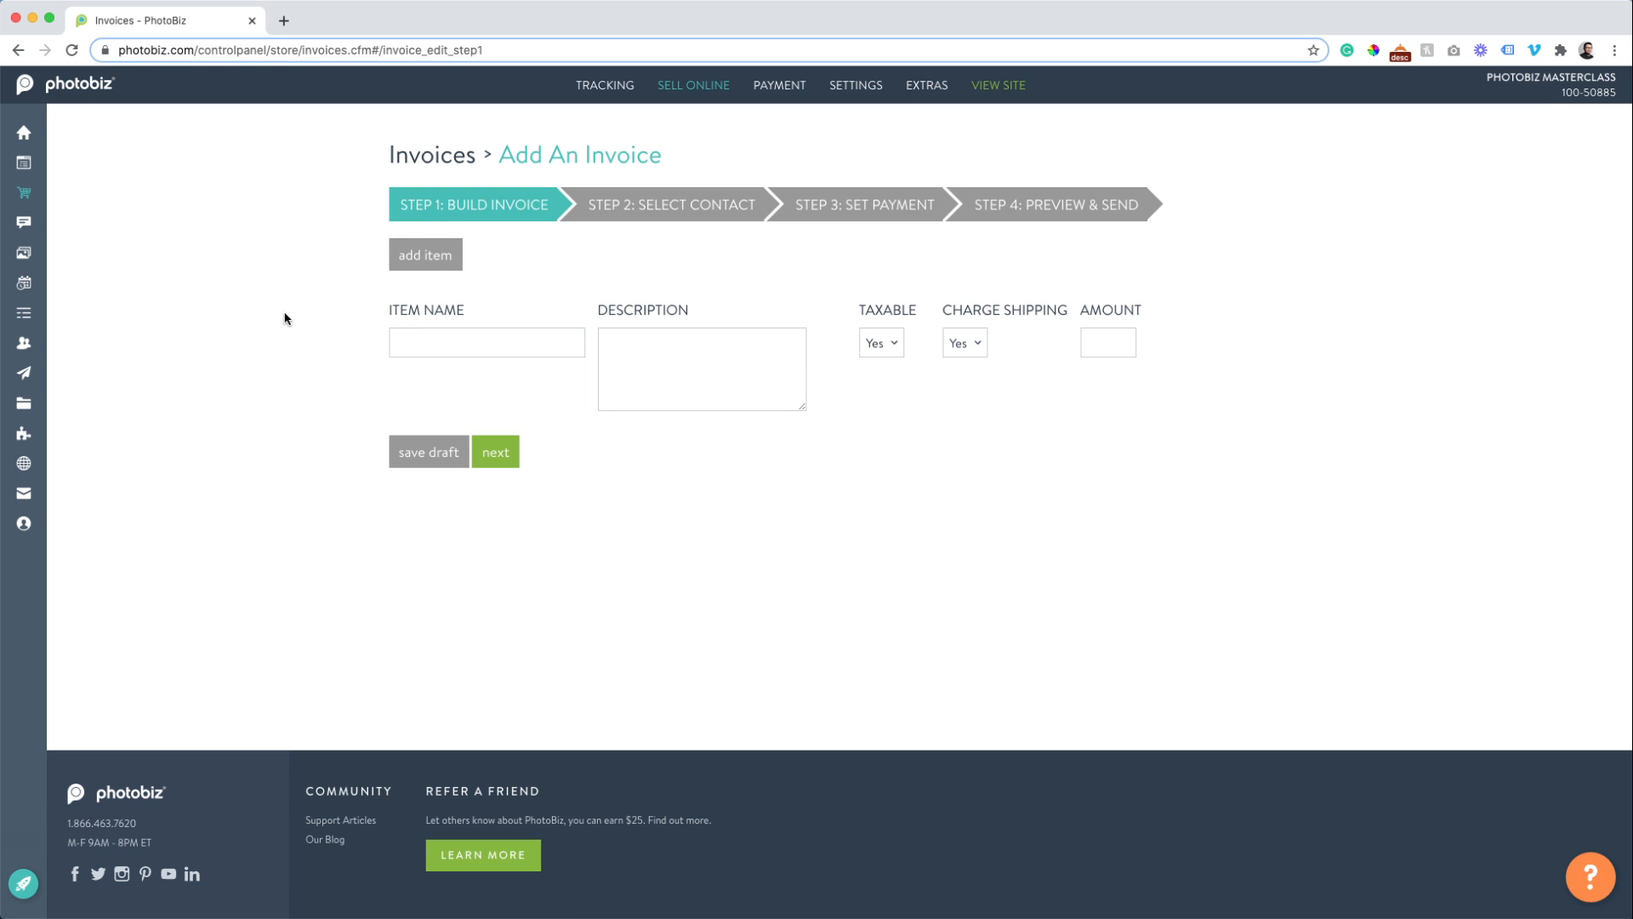
{"action": "left_click", "coordinate": [421, 338]}
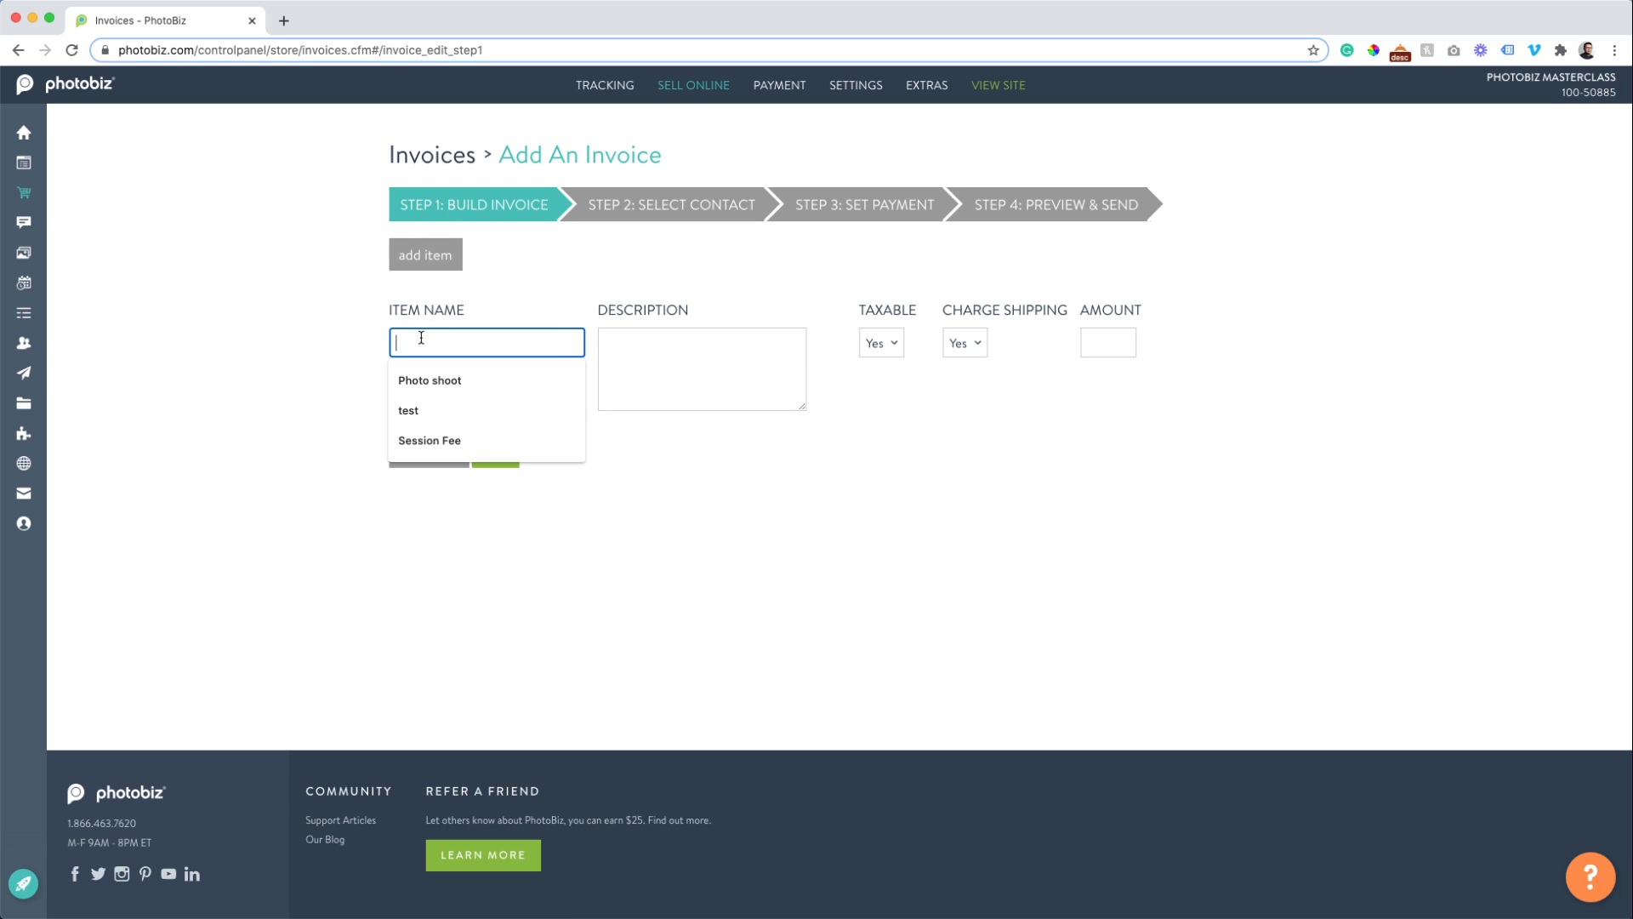
{"action": "type", "text": "Po"}
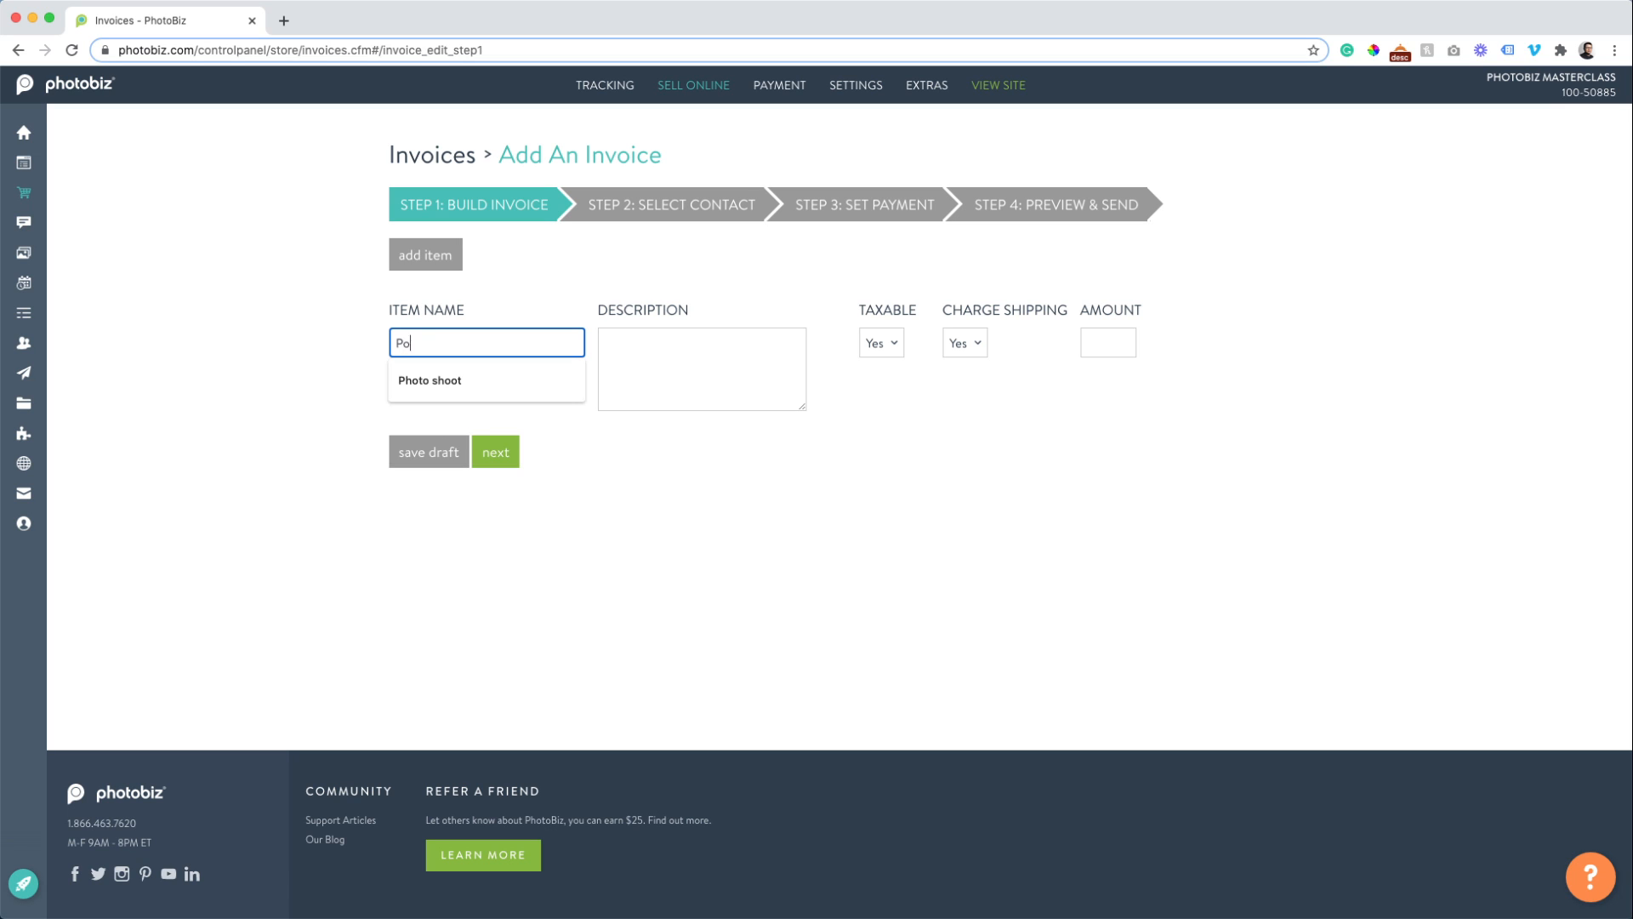
{"action": "type", "text": "rtrait Session"}
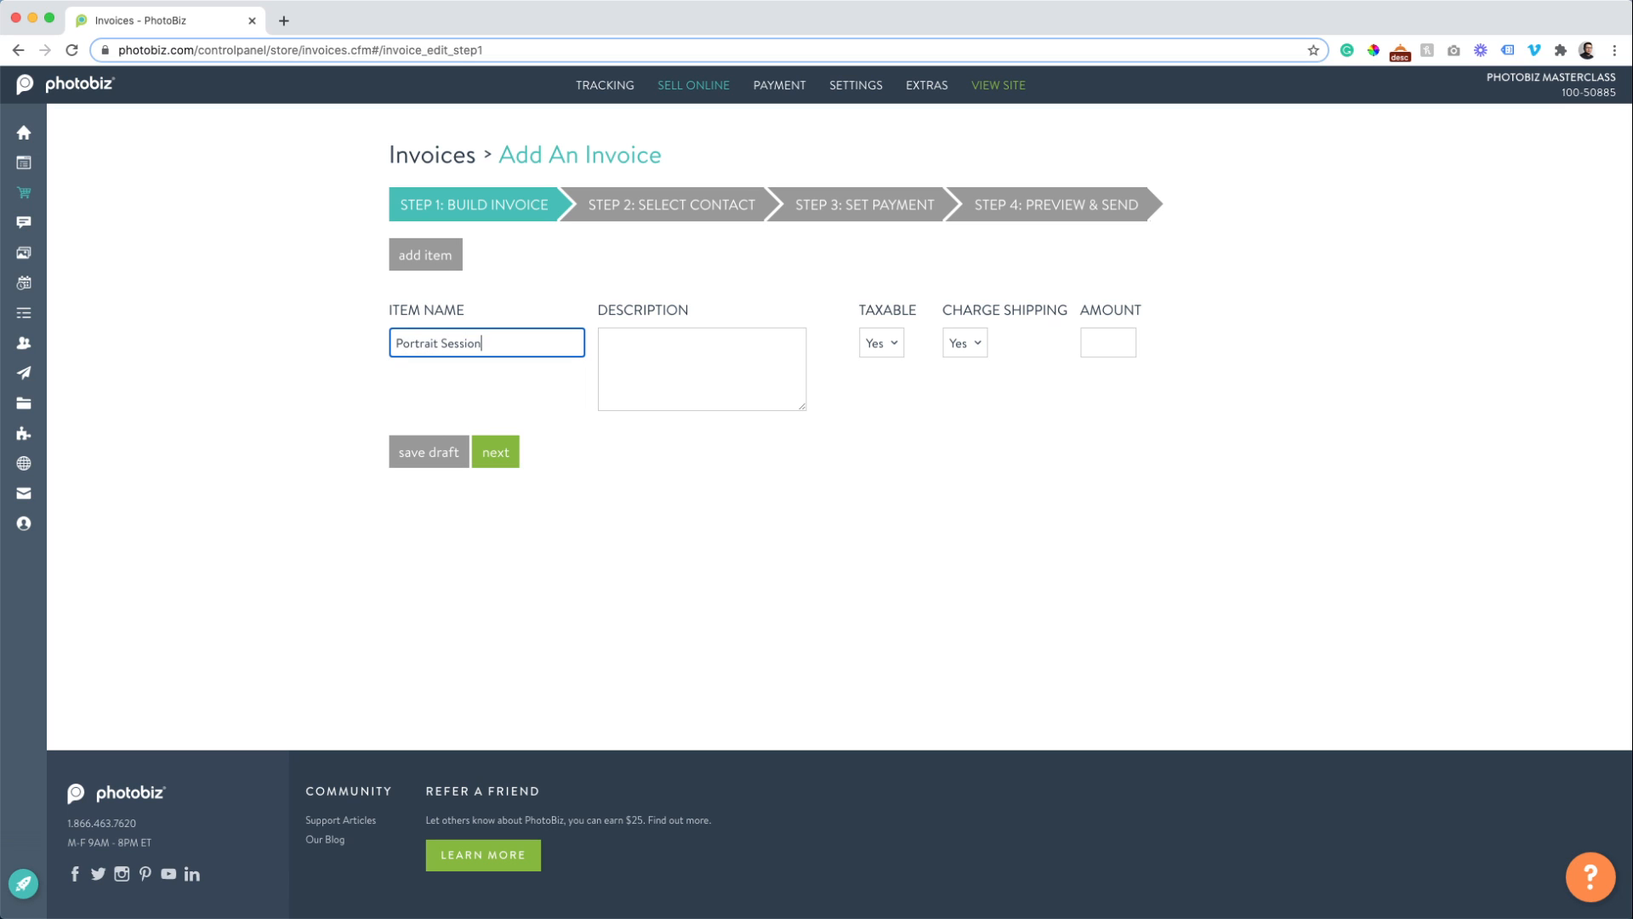
{"action": "key", "text": "Tab"}
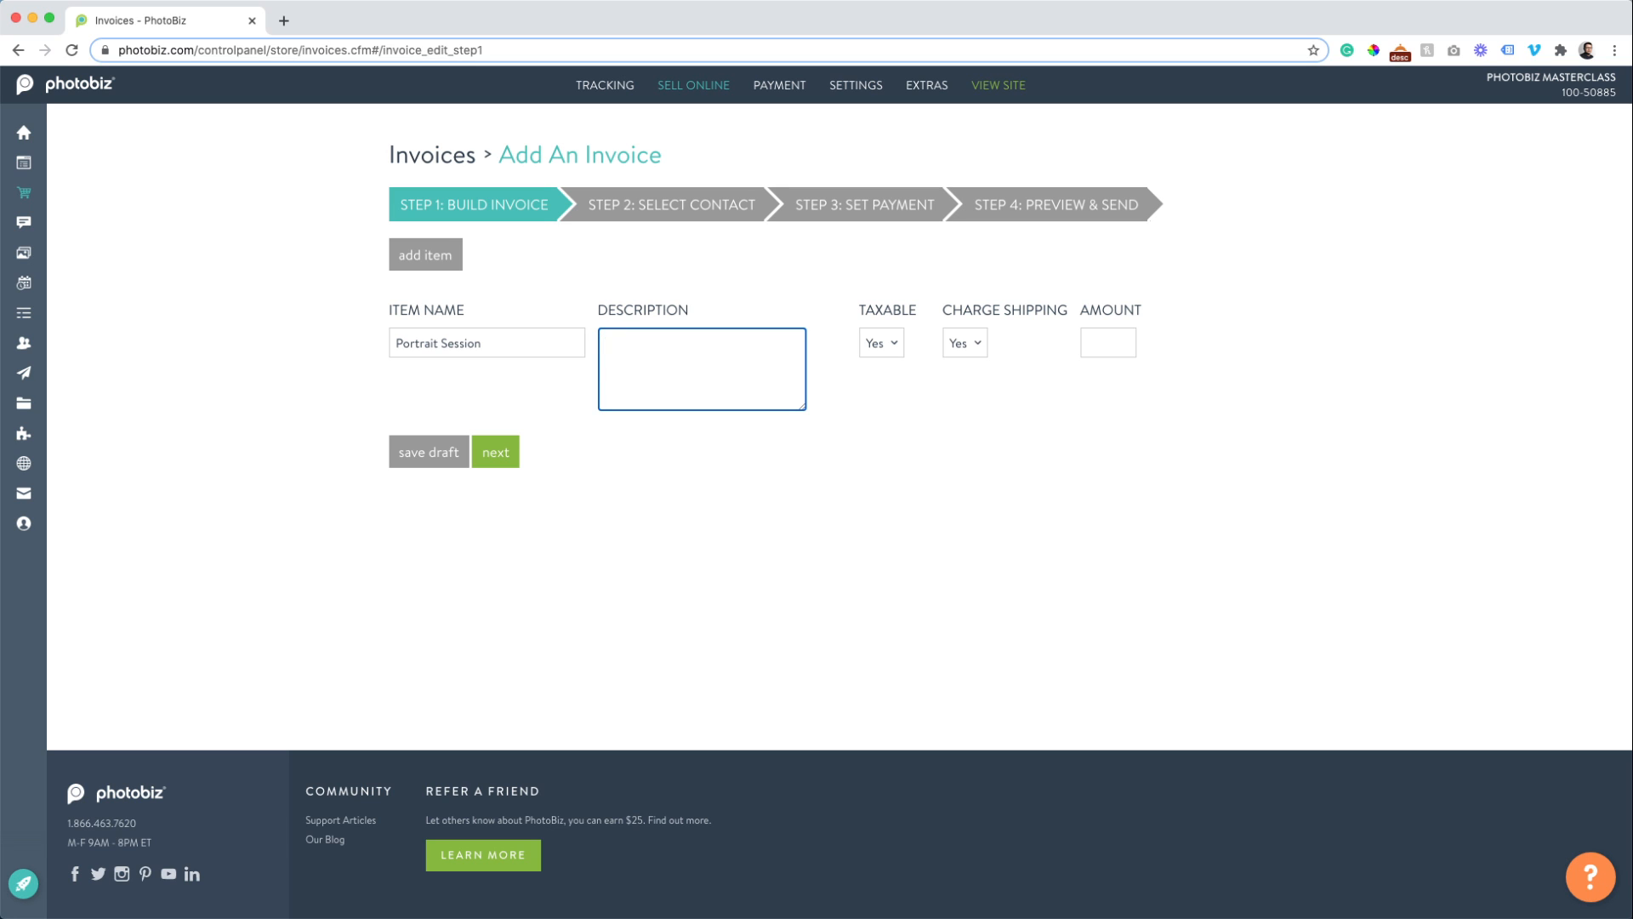
{"action": "type", "text": "famliy an"}
{"action": "key", "text": "BackSpace"}
{"action": "key", "text": "BackSpace"}
{"action": "key", "text": "BackSpace"}
{"action": "key", "text": "BackSpace"}
{"action": "key", "text": "BackSpace"}
{"action": "type", "text": "portrait session for John K."}
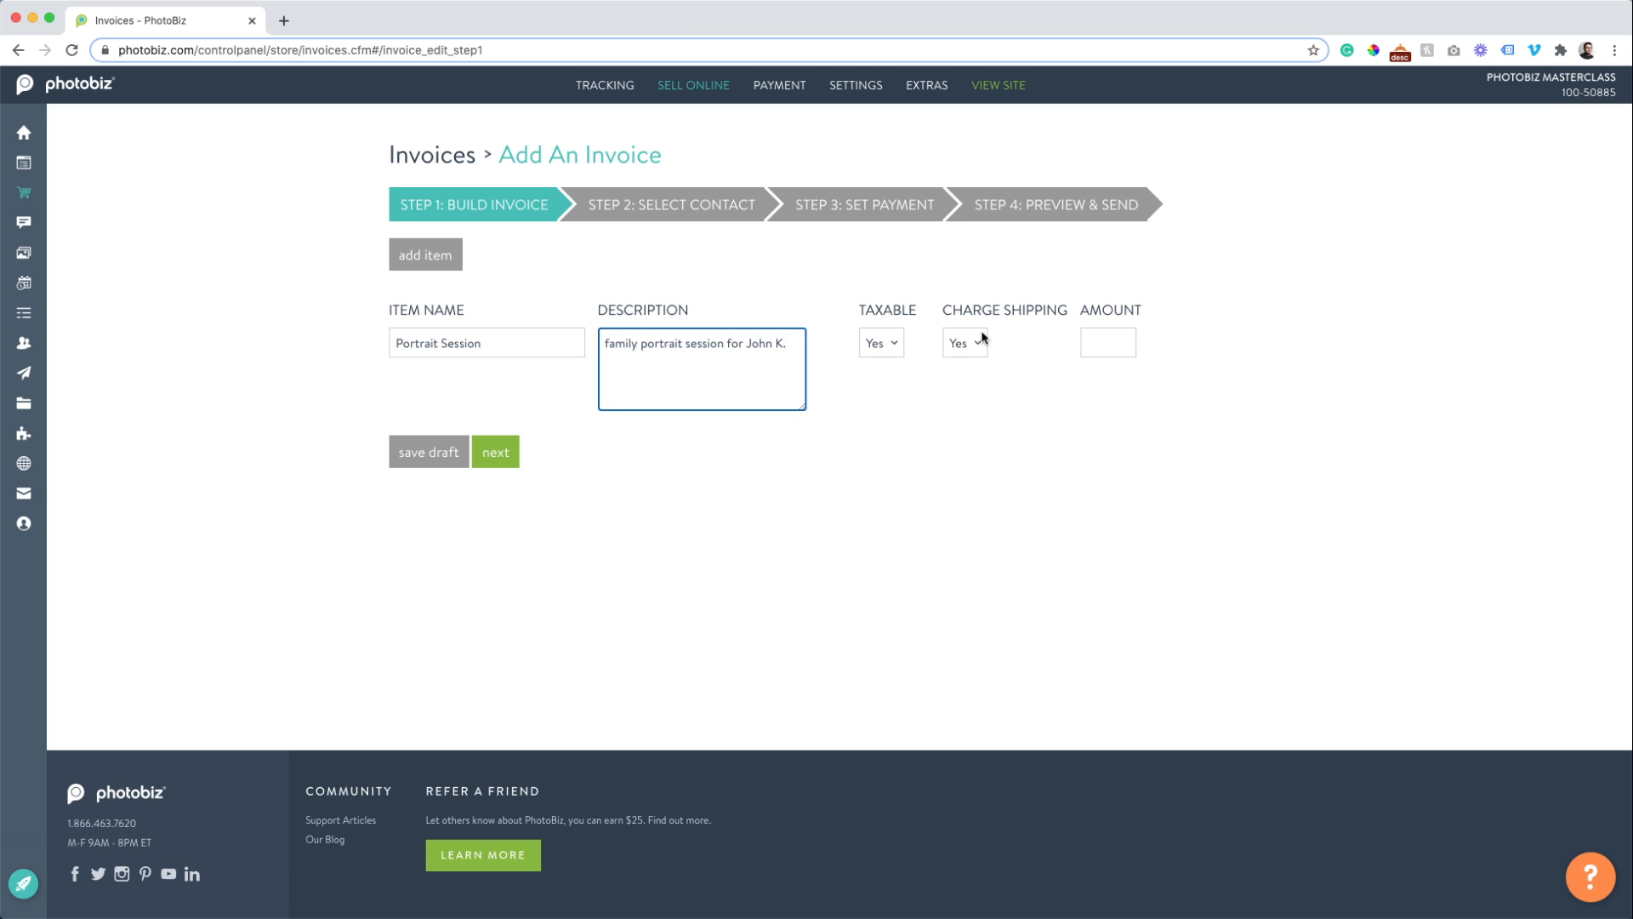
Set the item's Charge Shipping to No and its amount to 250.
{"action": "left_click", "coordinate": [974, 353]}
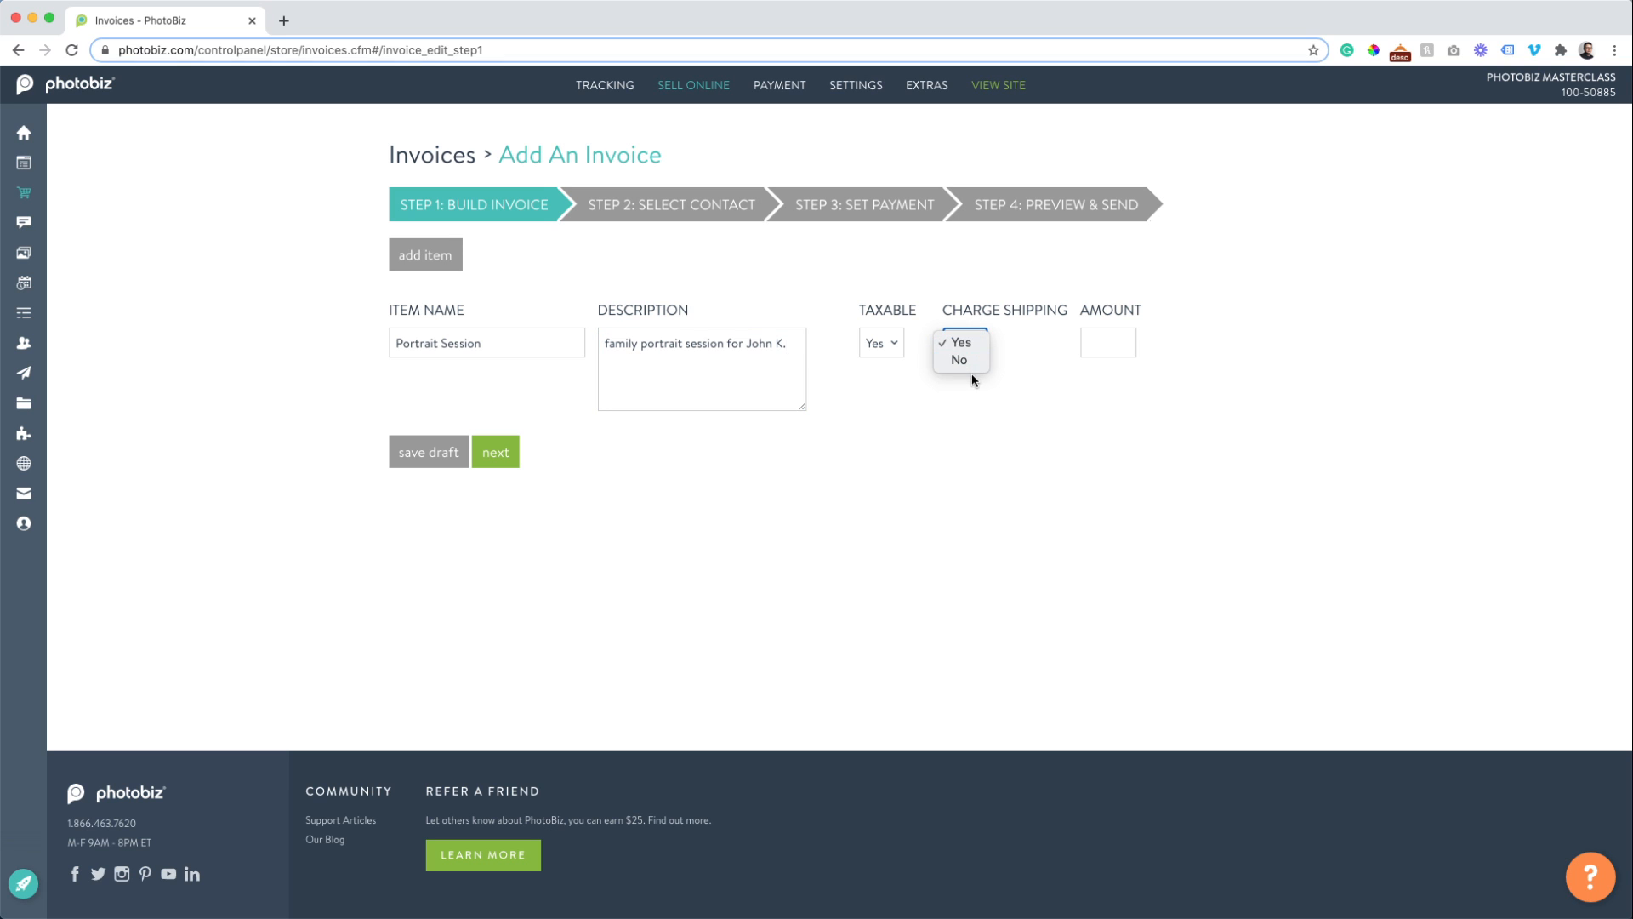
{"action": "left_click", "coordinate": [969, 364]}
{"action": "left_click", "coordinate": [1095, 344]}
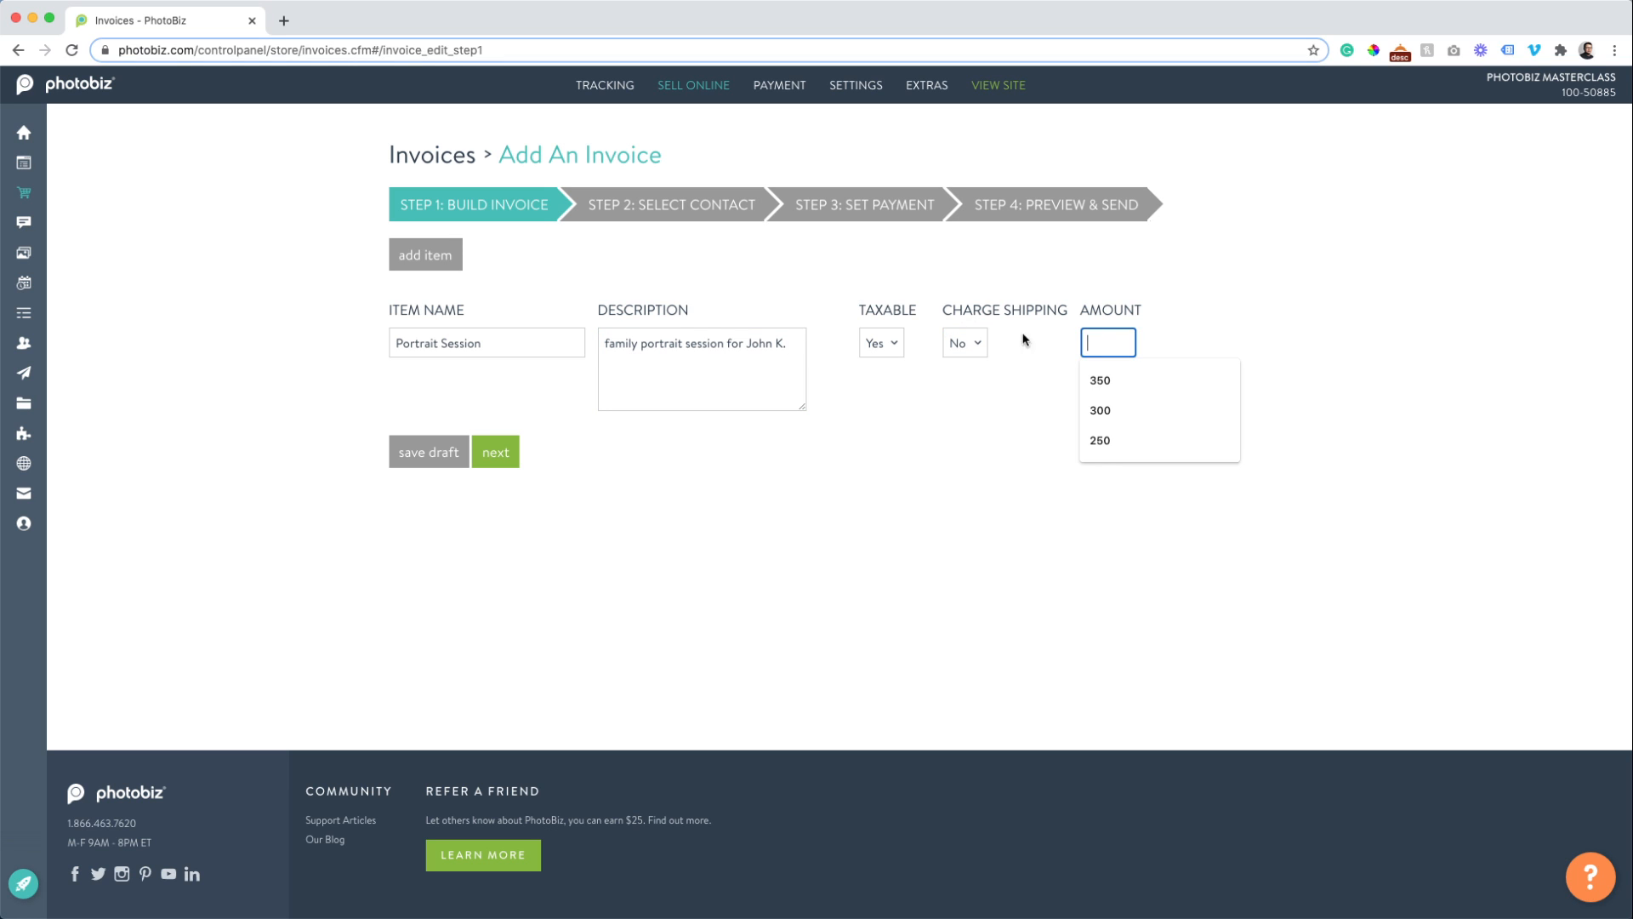
{"action": "type", "text": "250"}
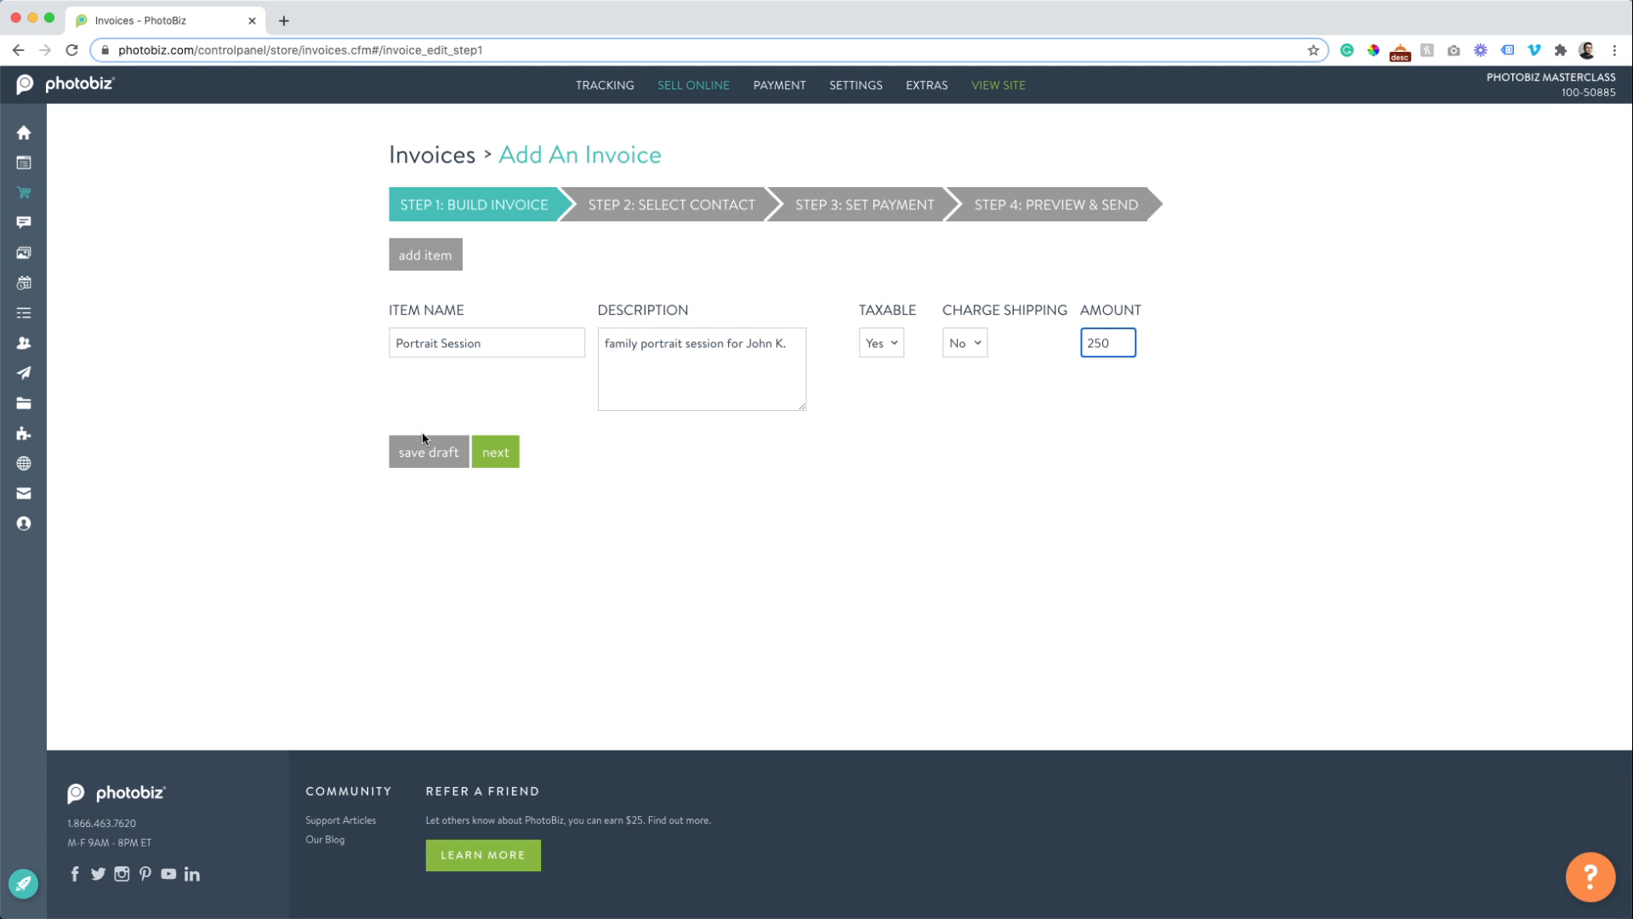
Save the invoice as a draft, then reopen it and save the draft again.
{"action": "left_click", "coordinate": [427, 451]}
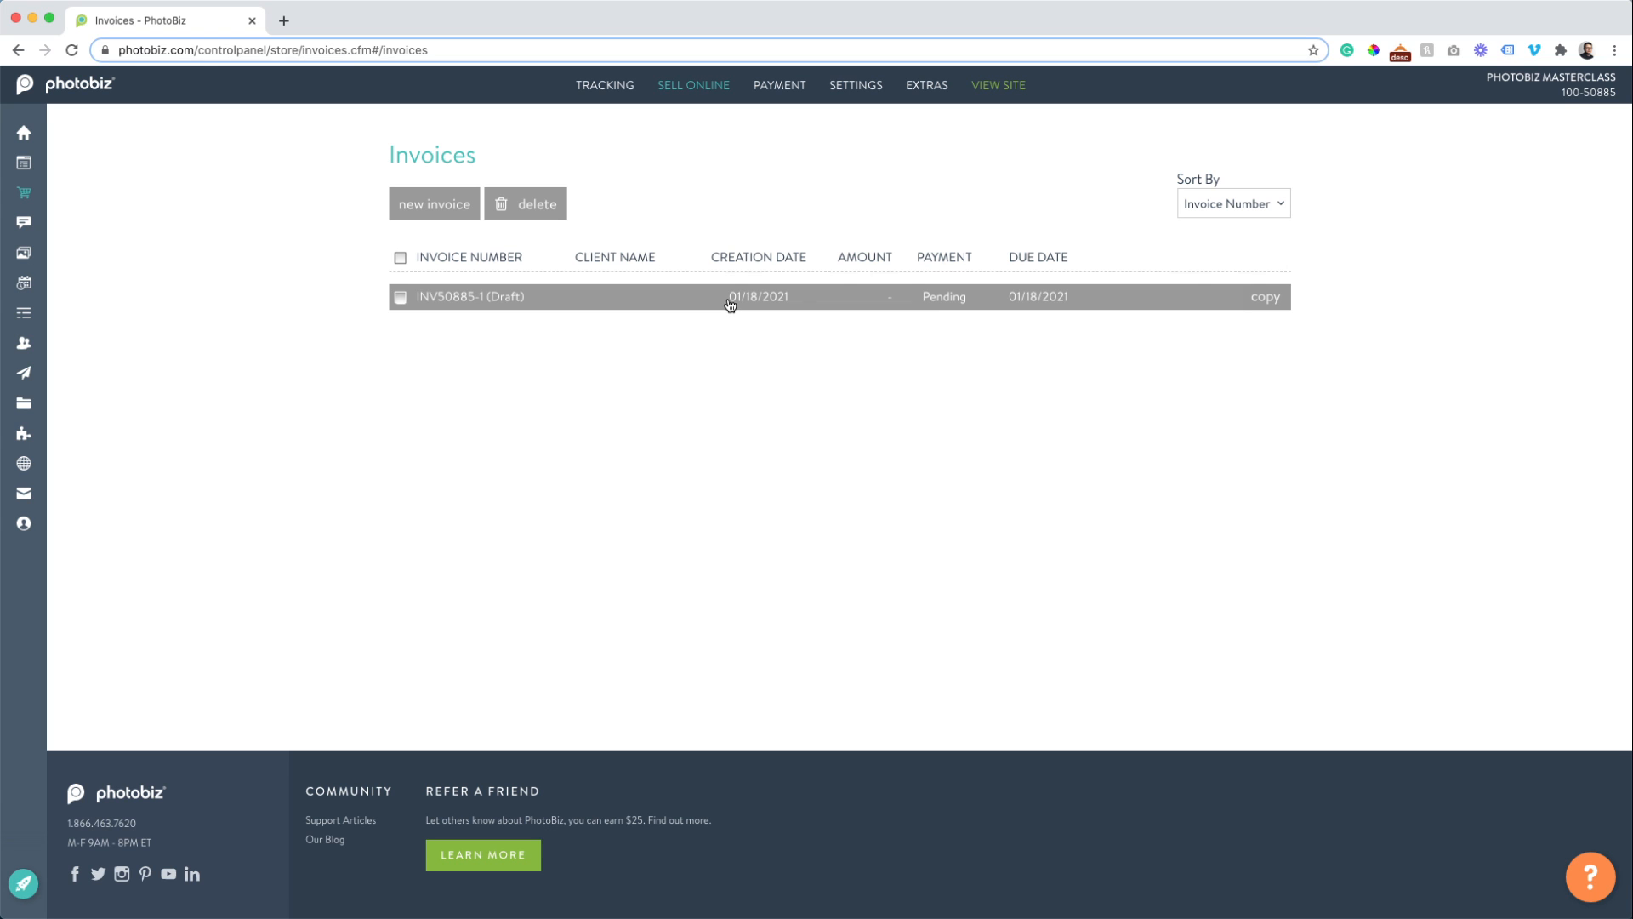
{"action": "left_click", "coordinate": [474, 296]}
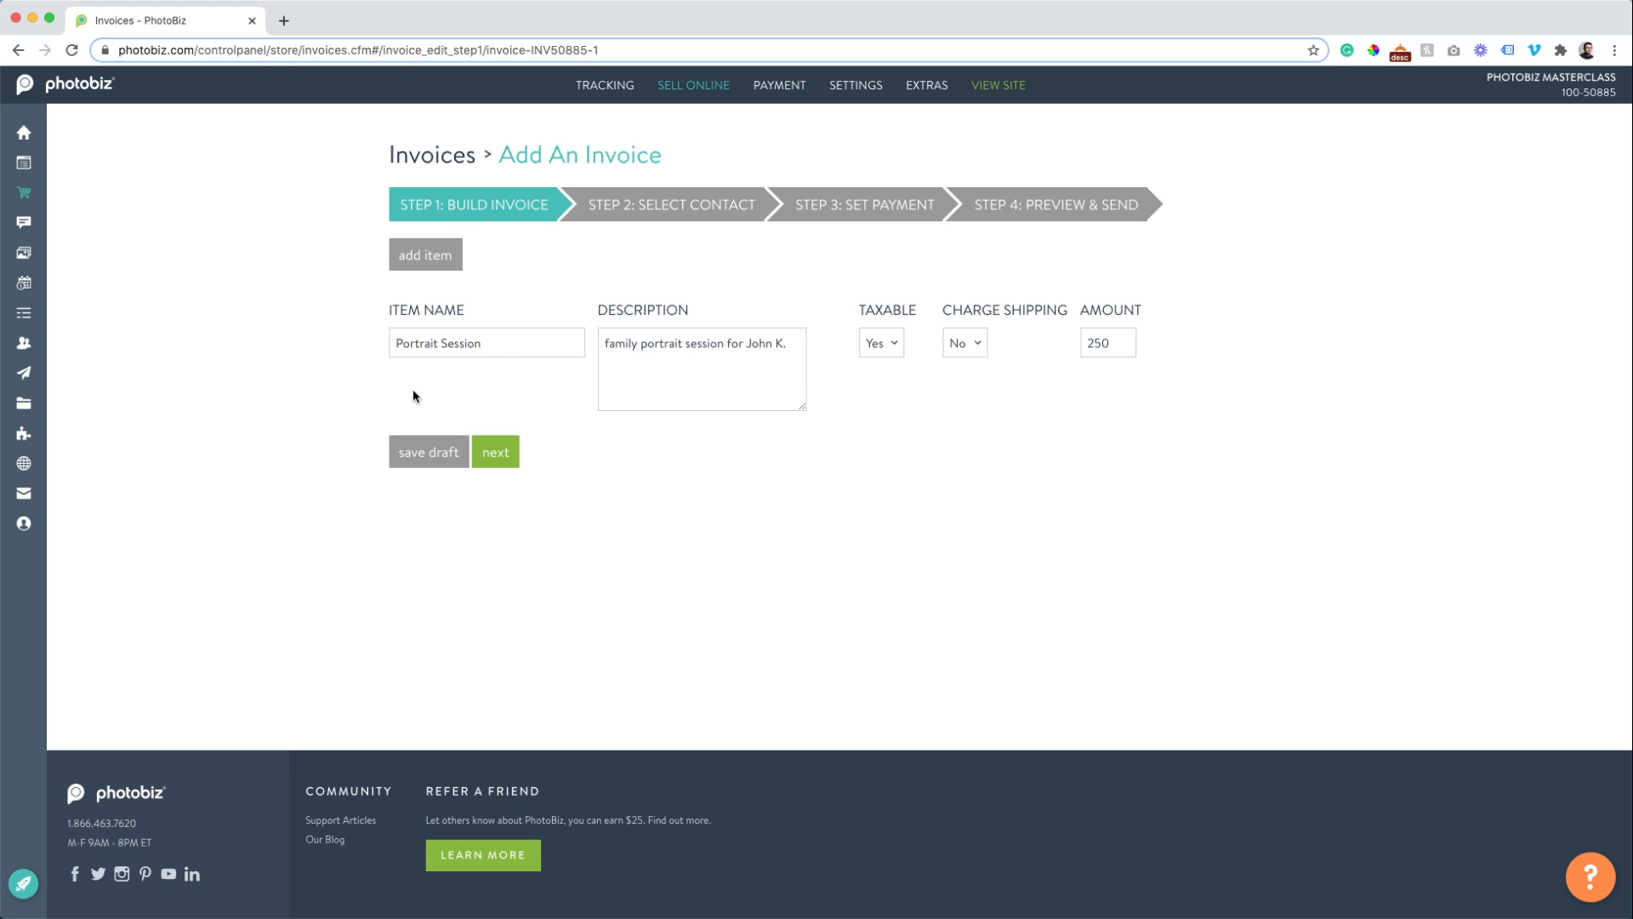
{"action": "left_click", "coordinate": [413, 451]}
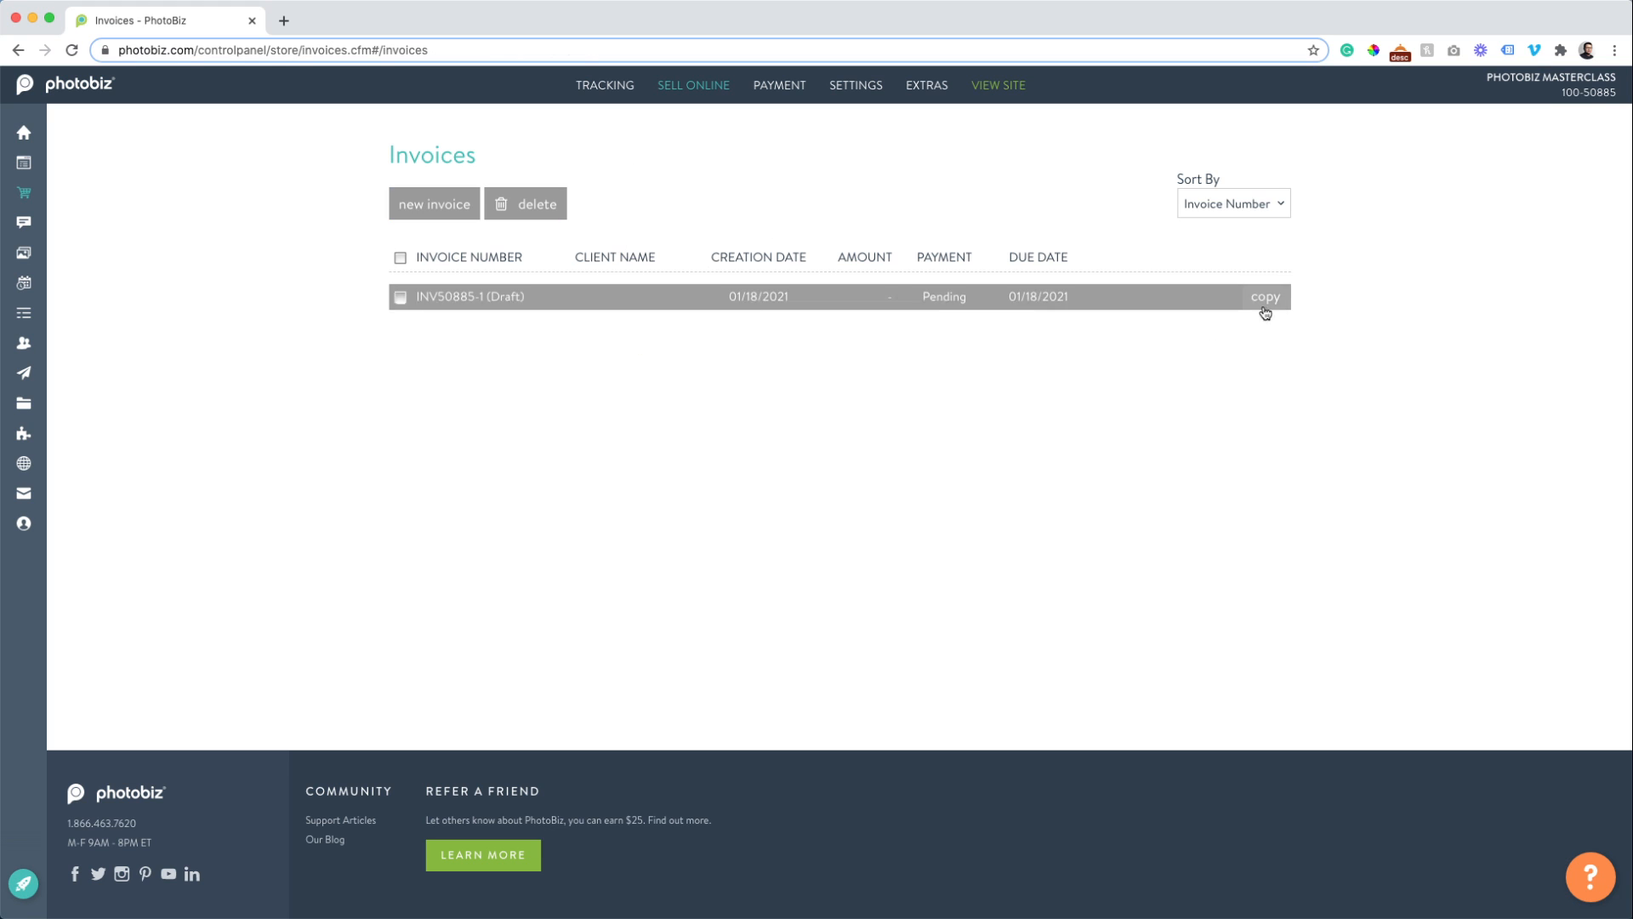
Copy the draft invoice, then advance the original draft to Step 2: Select Contact.
{"action": "left_click", "coordinate": [1265, 298]}
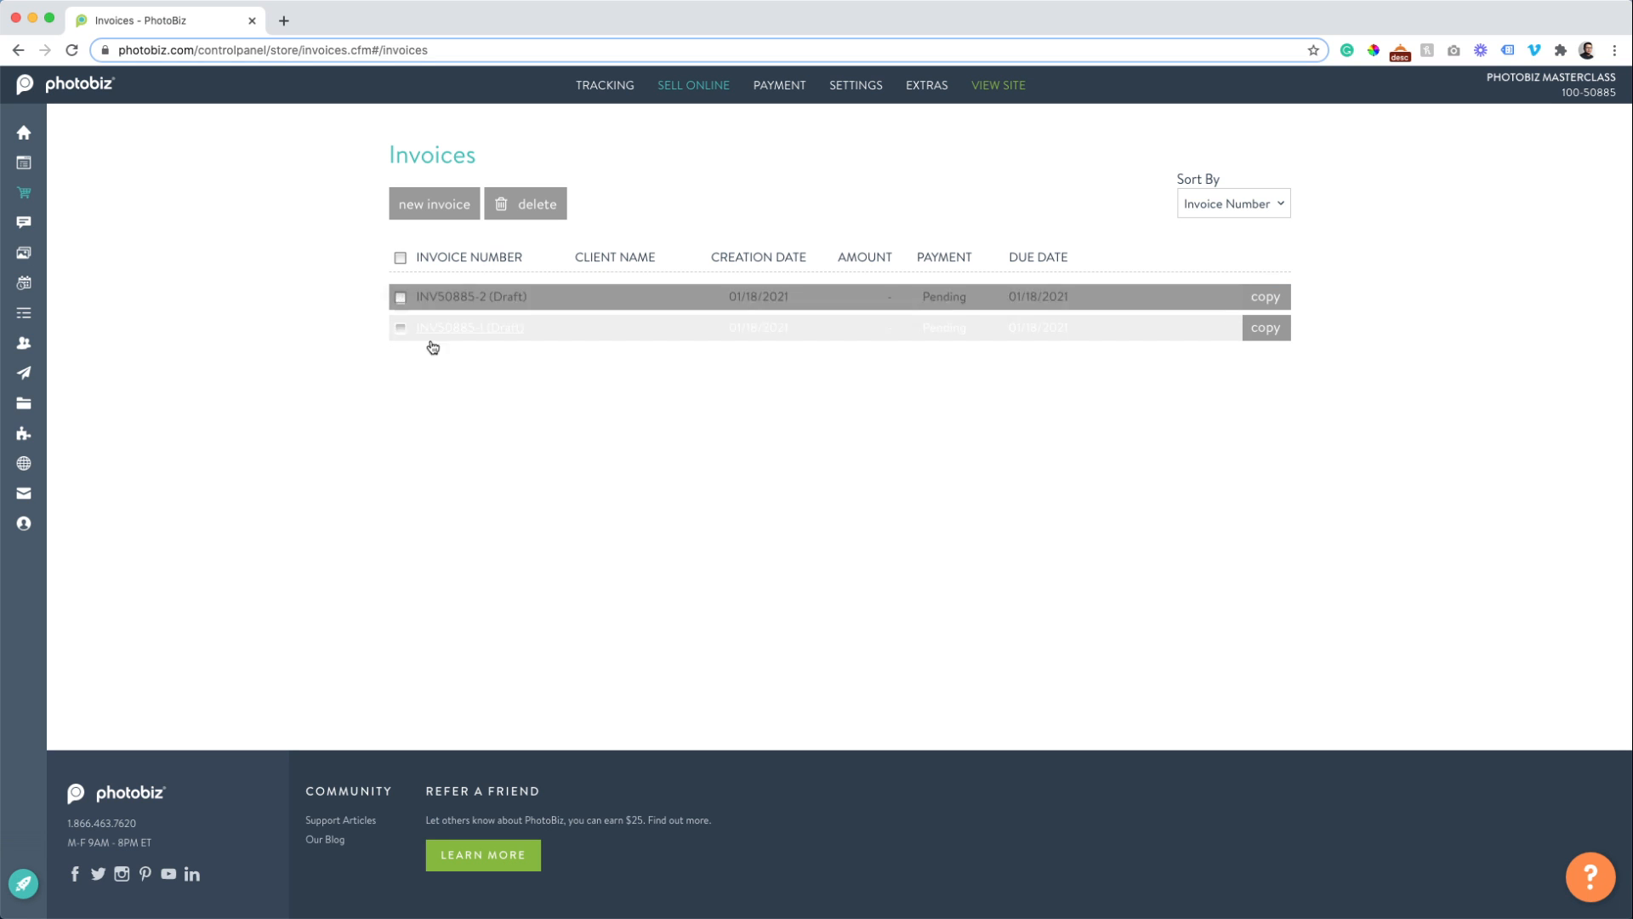
{"action": "left_click", "coordinate": [494, 330]}
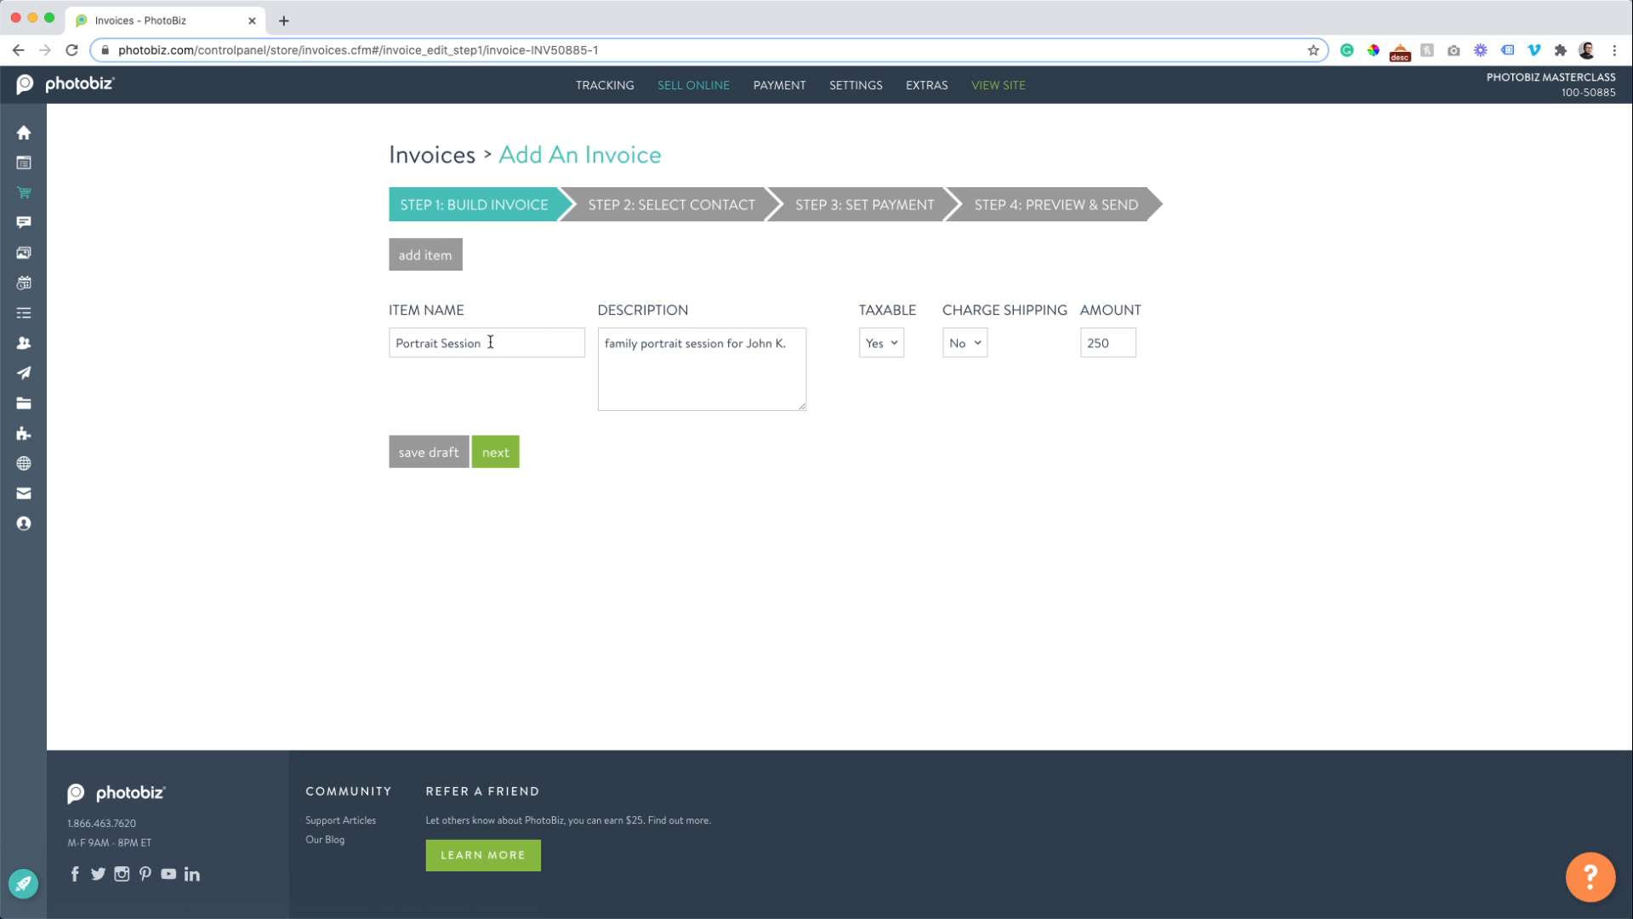
{"action": "left_click", "coordinate": [495, 451]}
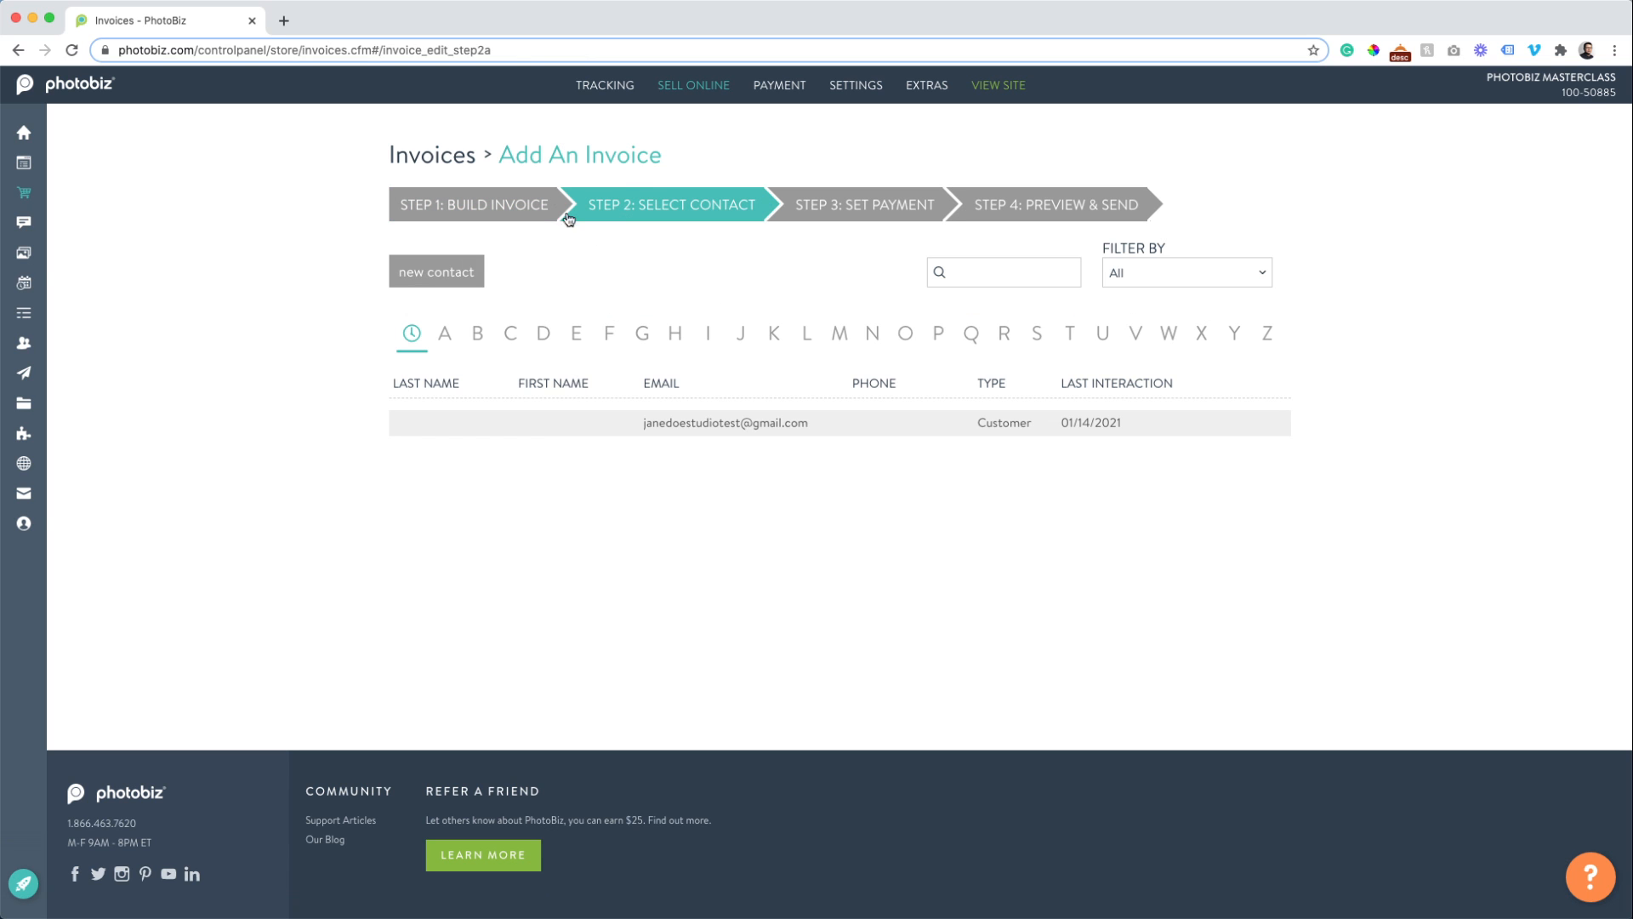
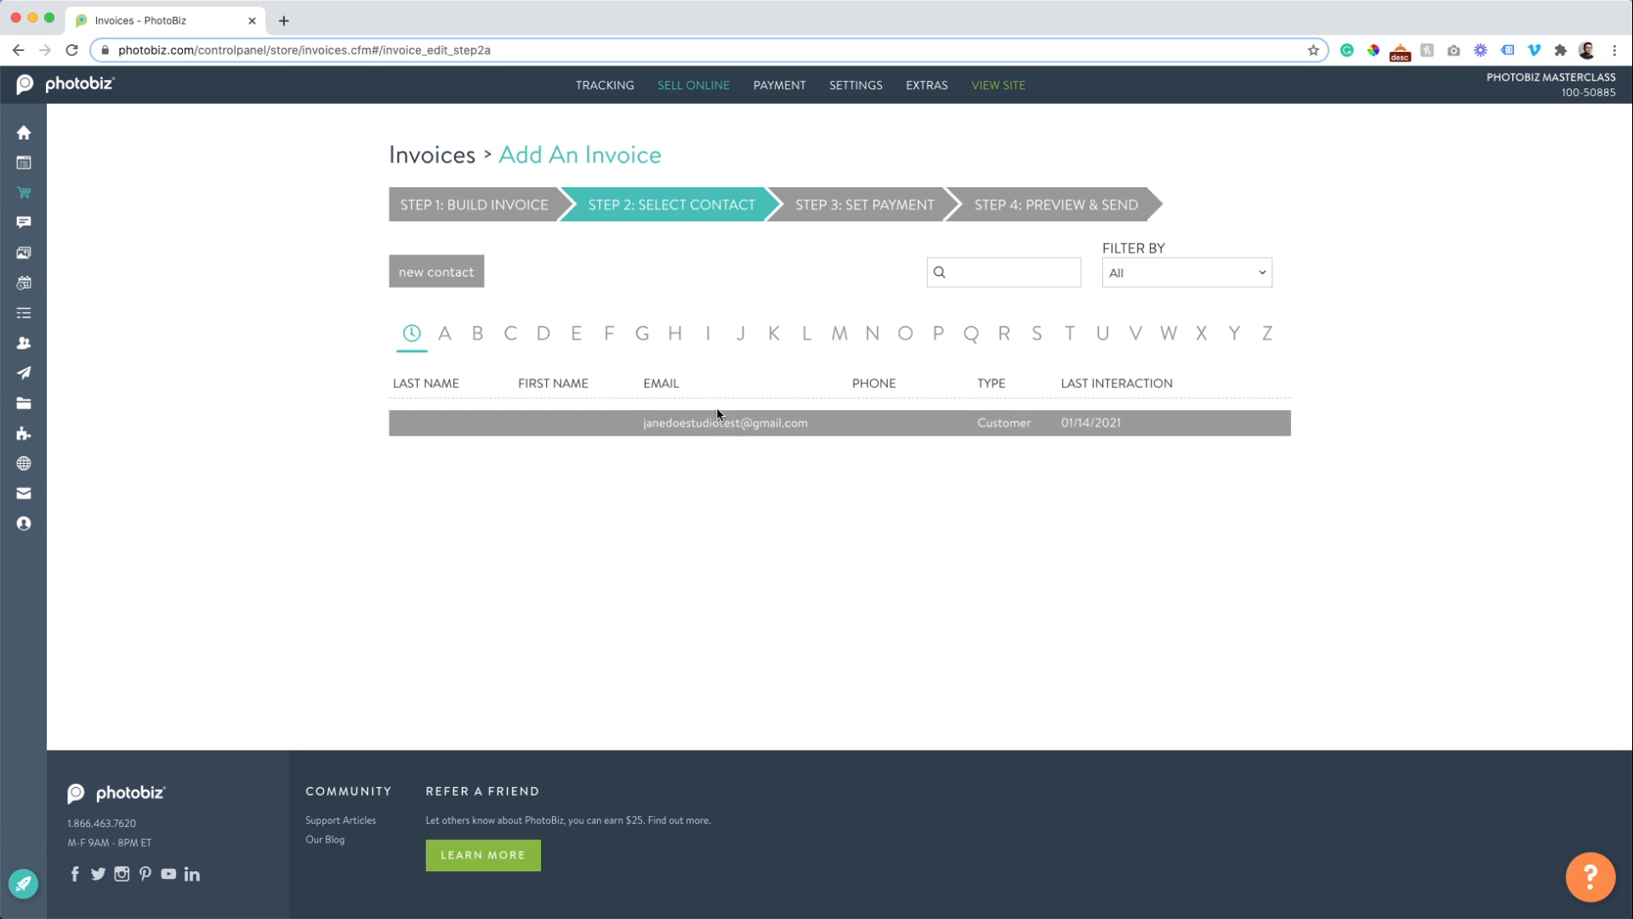
Select the saved contact and enter the customer's first and last name, autofilling from the saved phone suggestion.
{"action": "left_click", "coordinate": [711, 434]}
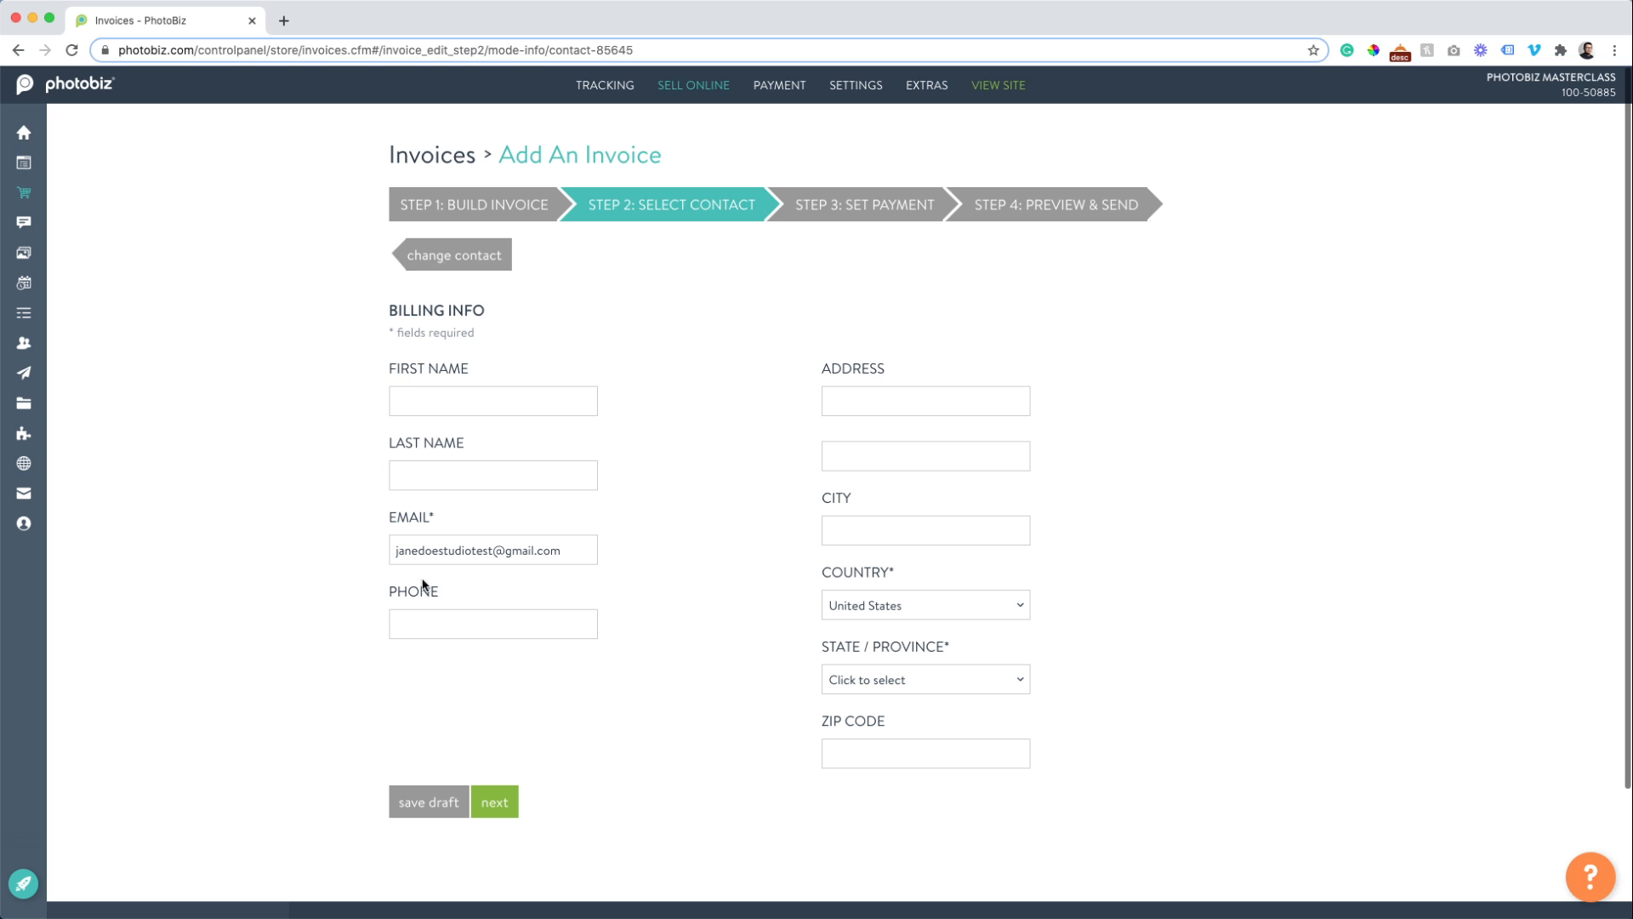
{"action": "left_click", "coordinate": [470, 393]}
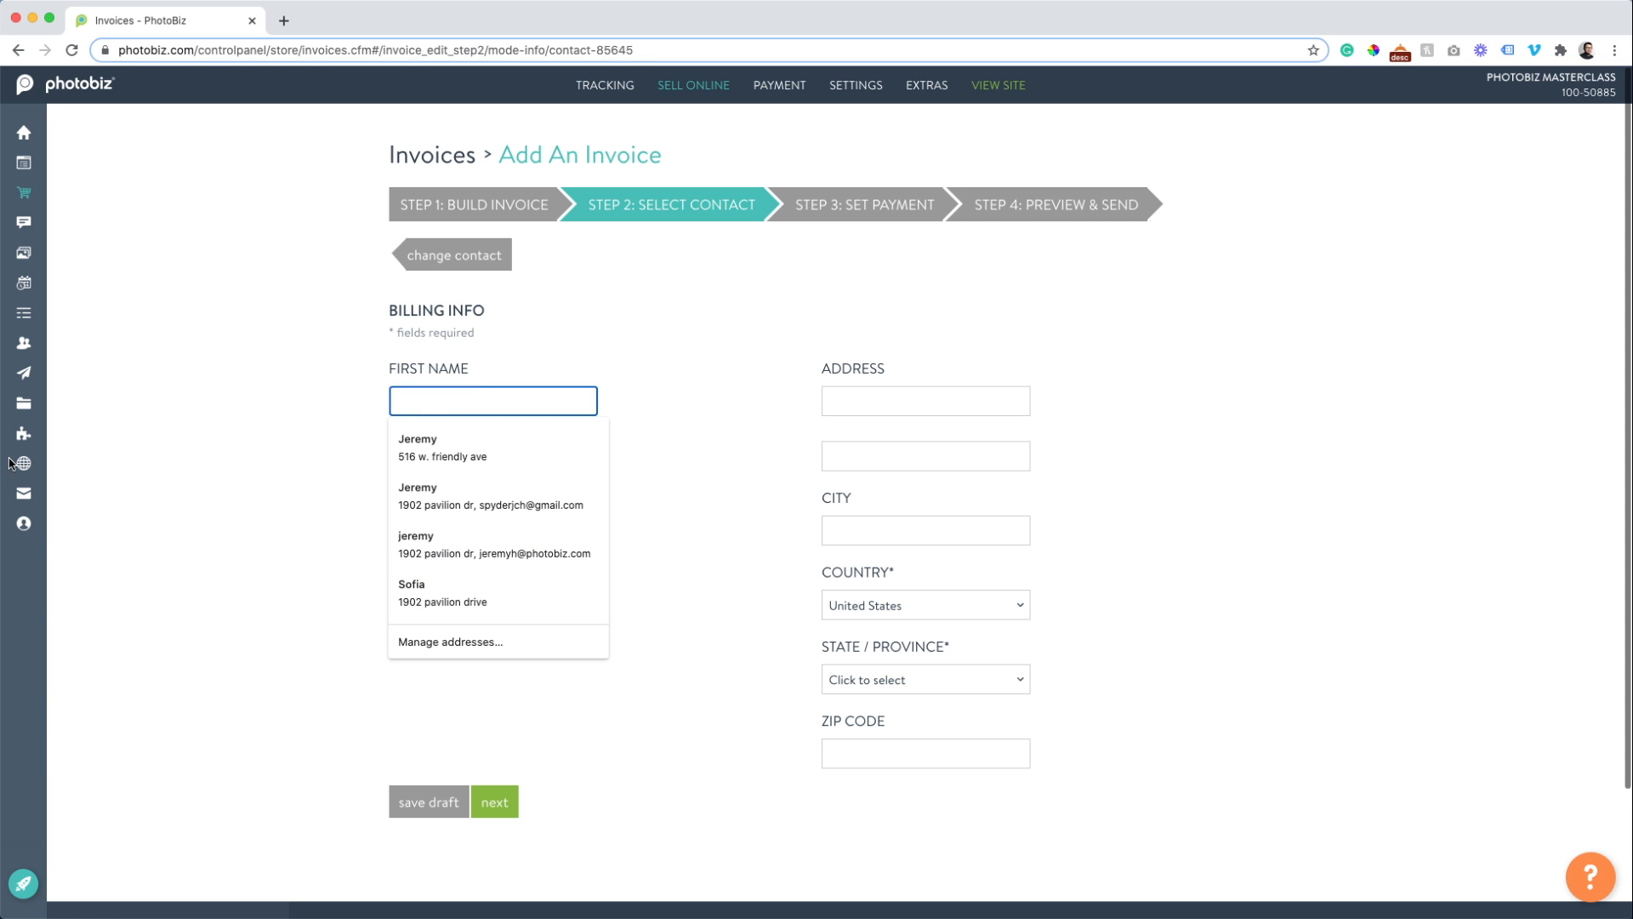
{"action": "mouse_move", "coordinate": [12, 465]}
{"action": "type", "text": "John"}
{"action": "key", "text": "Tab"}
{"action": "type", "text": "K"}
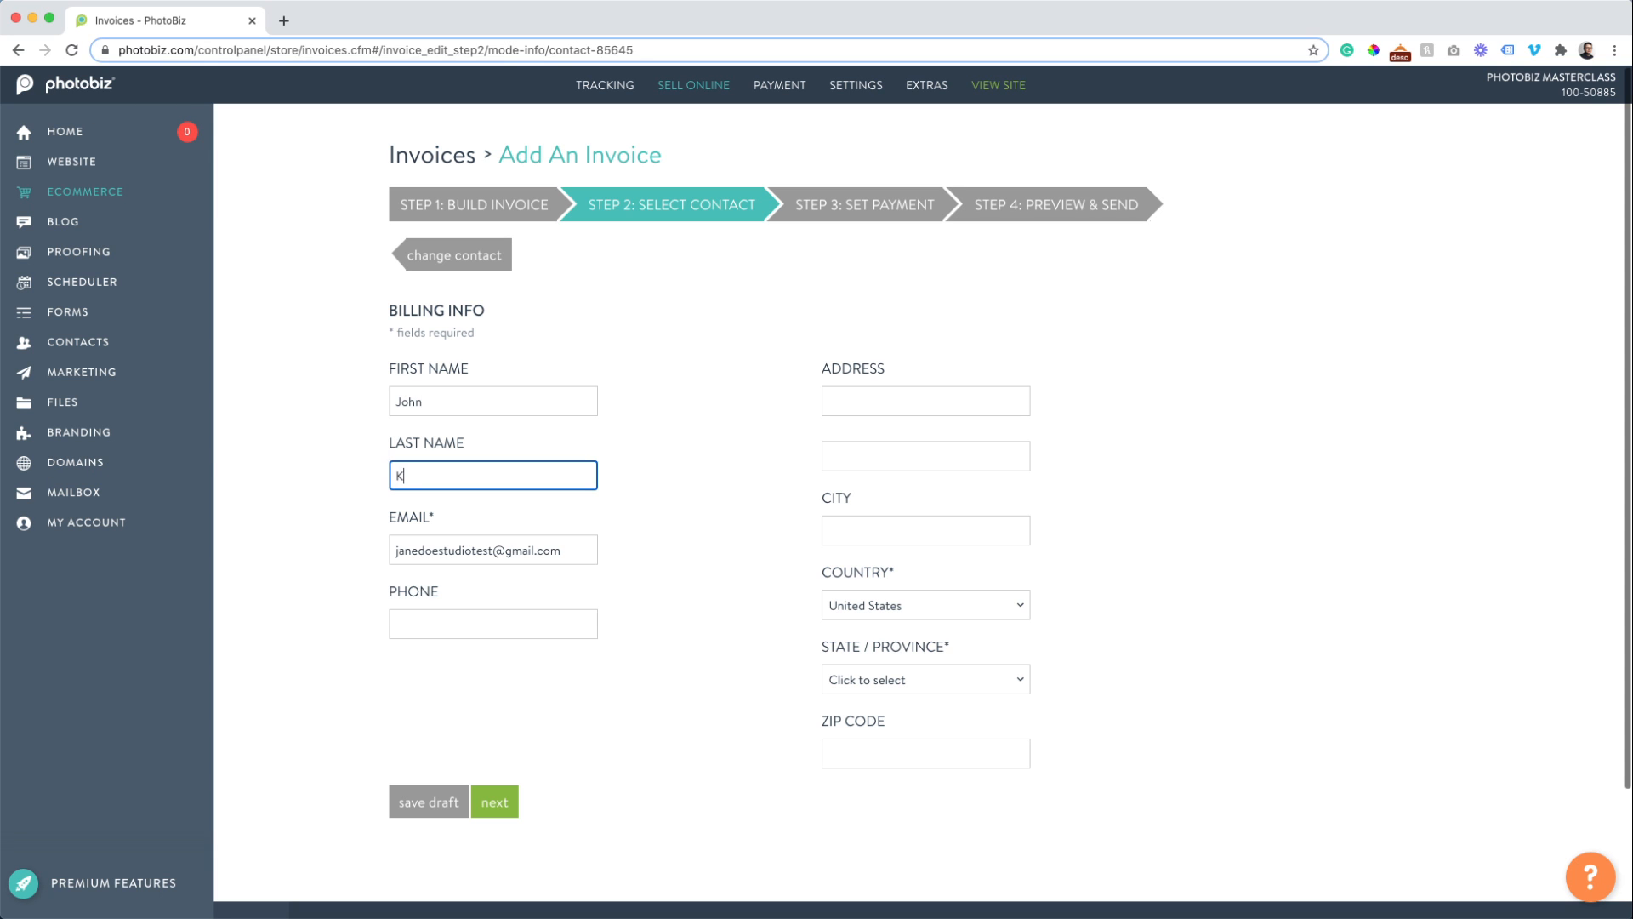
{"action": "type", "text": ". PhotoBiz"}
{"action": "key", "text": "Tab"}
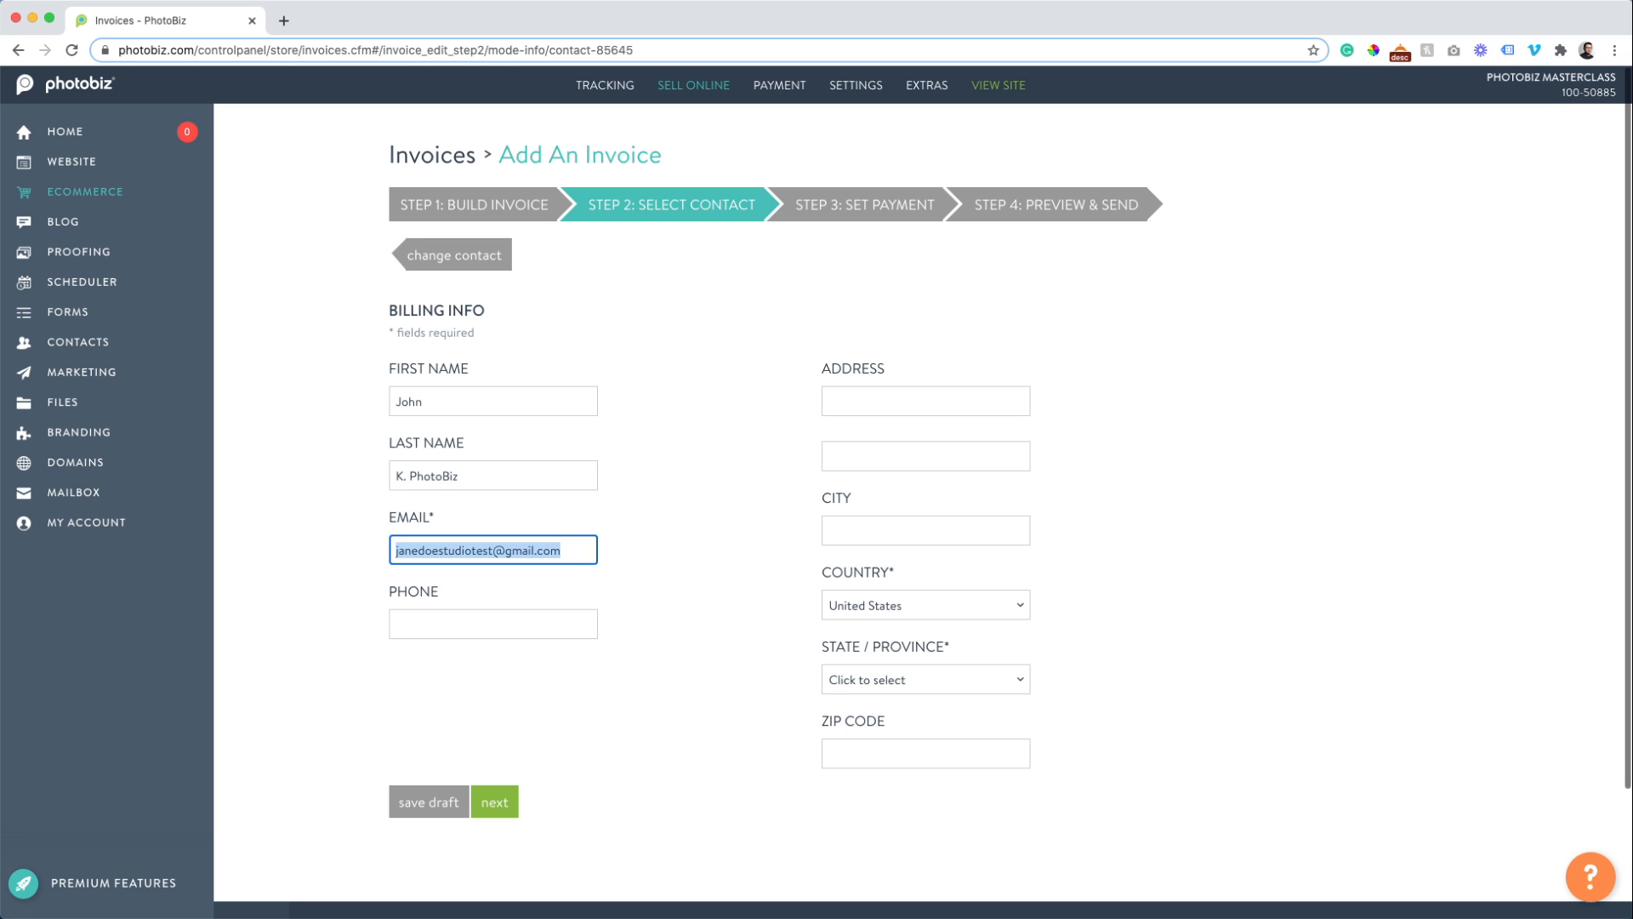
{"action": "key", "text": "Tab"}
{"action": "type", "text": "866"}
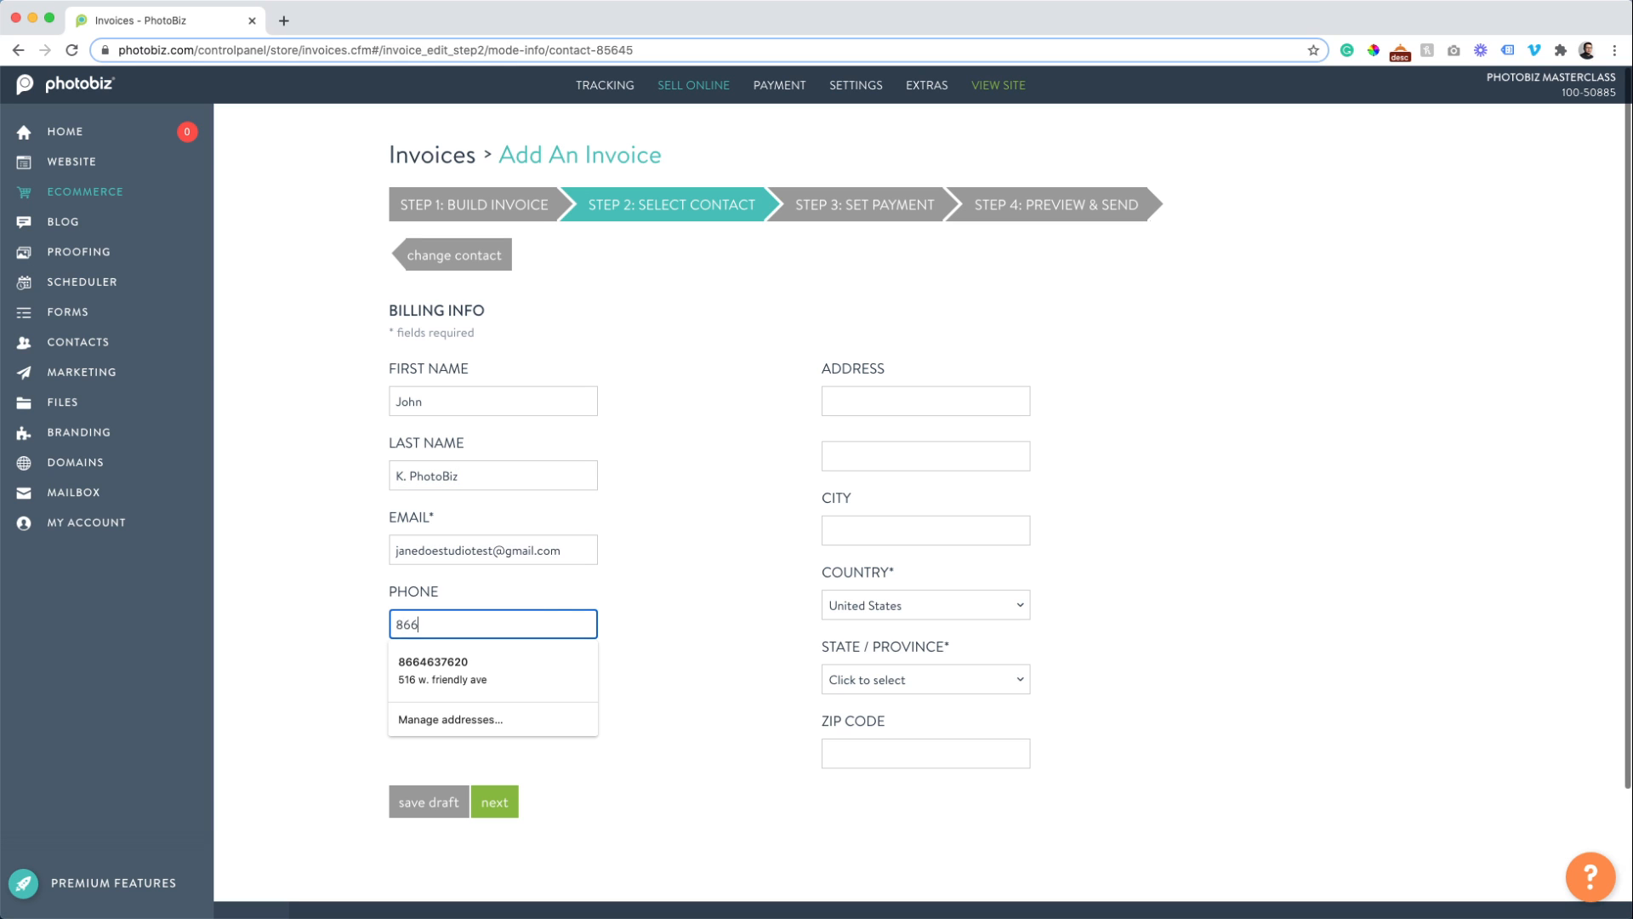
{"action": "key", "text": "Down"}
{"action": "key", "text": "Tab"}
{"action": "key", "text": "Tab"}
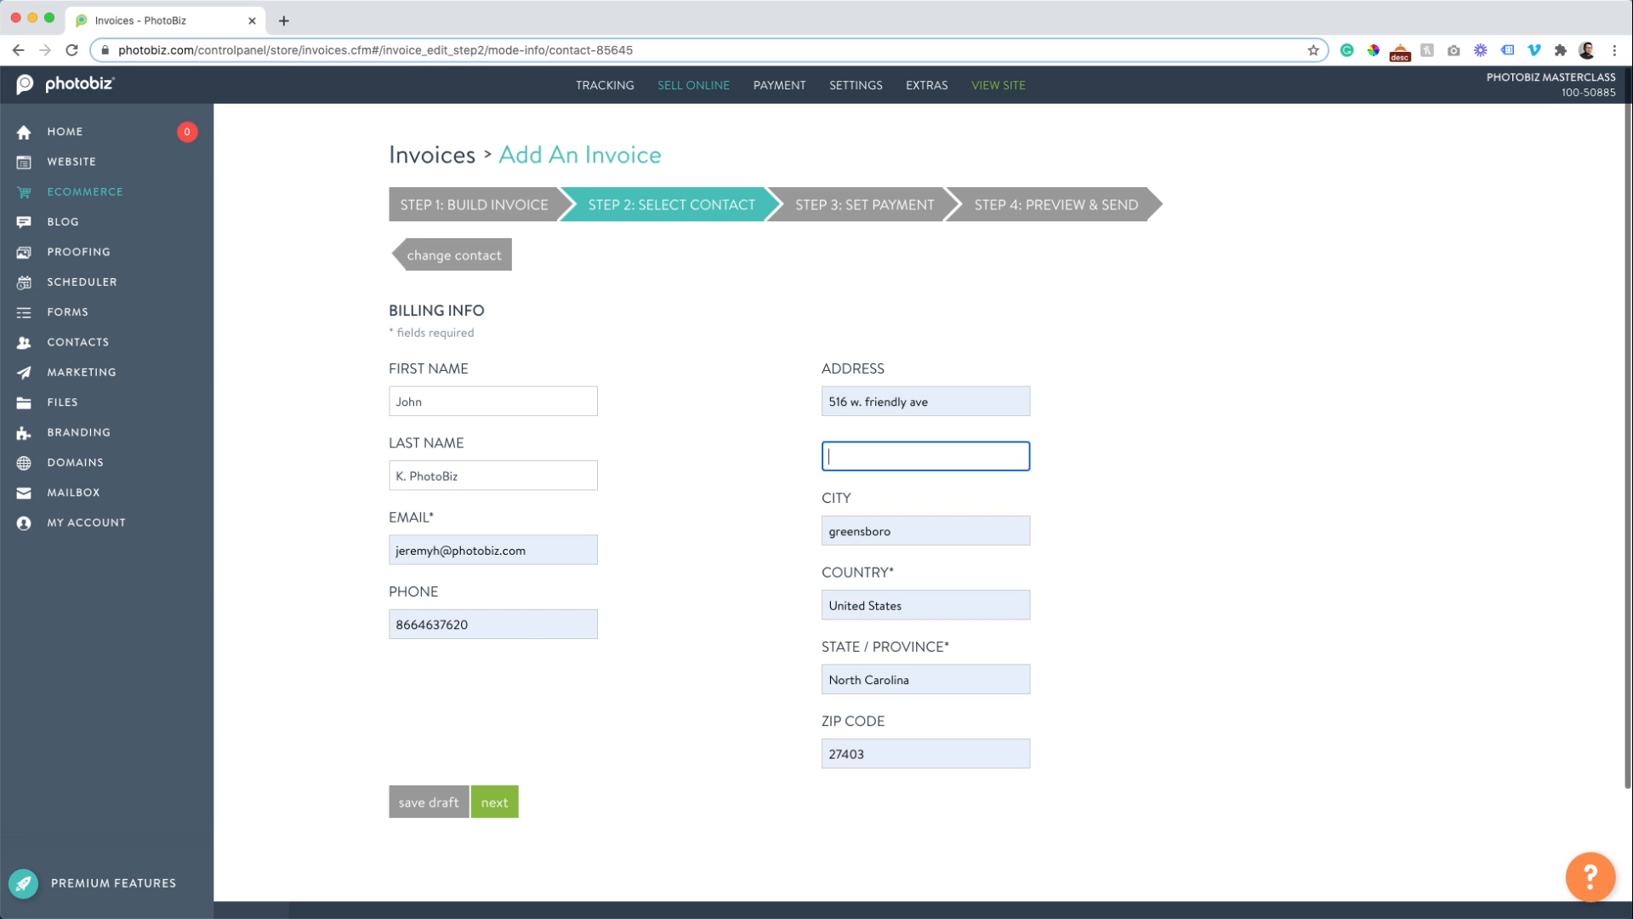
Correct the customer's street address and enter the billing city.
{"action": "key", "text": "shift+Tab"}
{"action": "key", "text": "Right"}
{"action": "key", "text": "BackSpace"}
{"action": "key", "text": "BackSpace"}
{"action": "key", "text": "BackSpace"}
{"action": "key", "text": "BackSpace"}
{"action": "key", "text": "BackSpace"}
{"action": "key", "text": "BackSpace"}
{"action": "key", "text": "BackSpace"}
{"action": "key", "text": "BackSpace"}
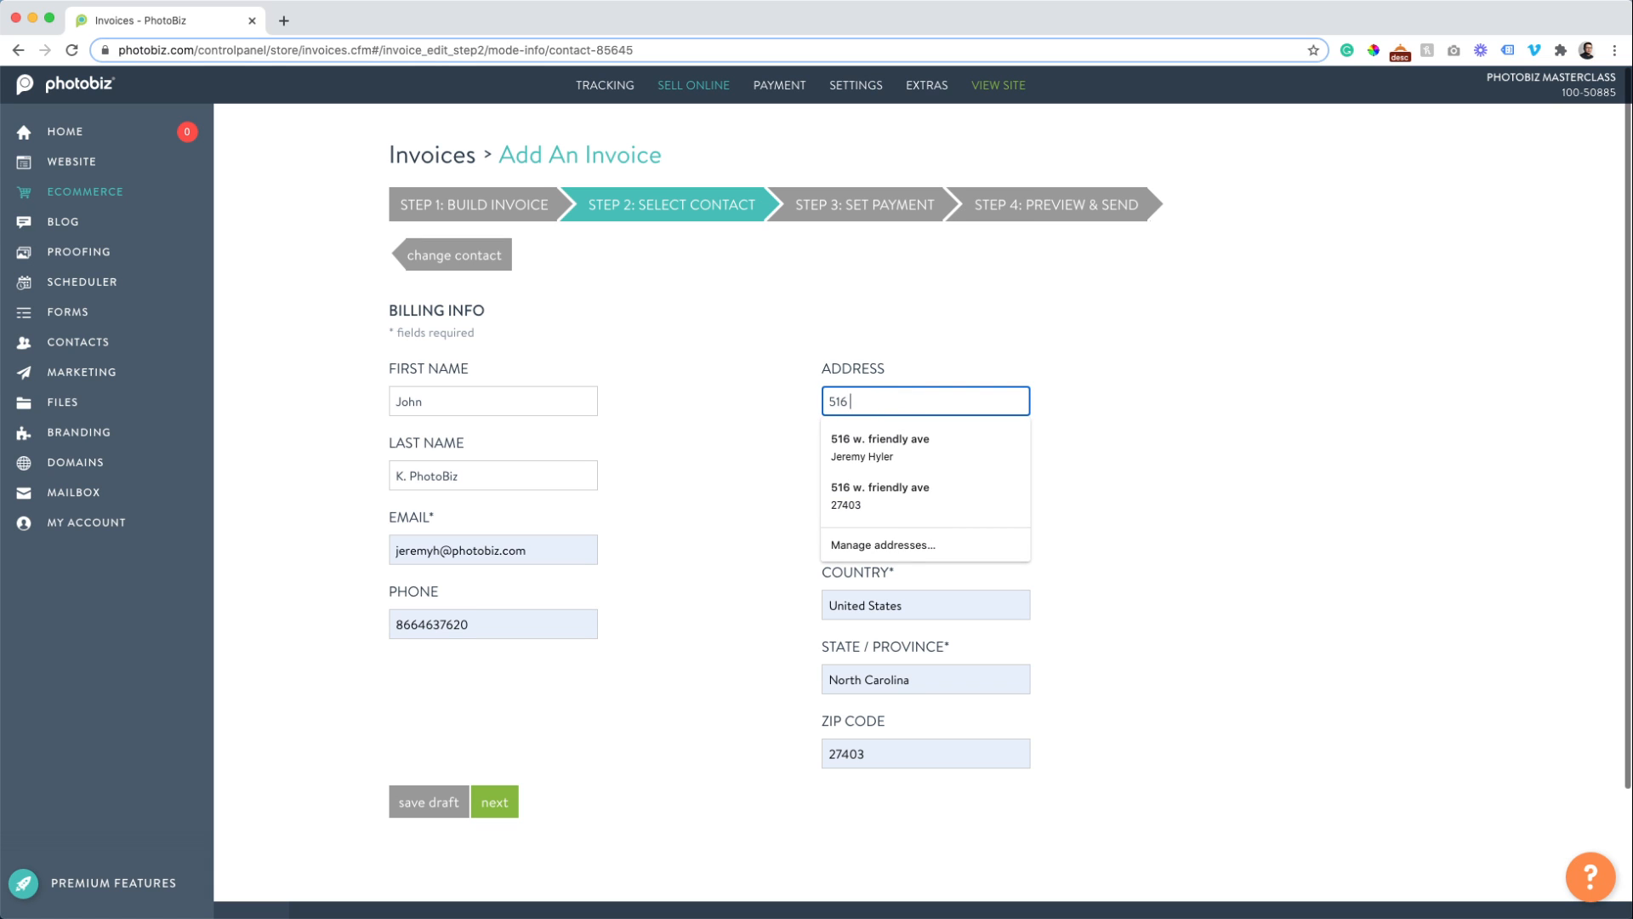
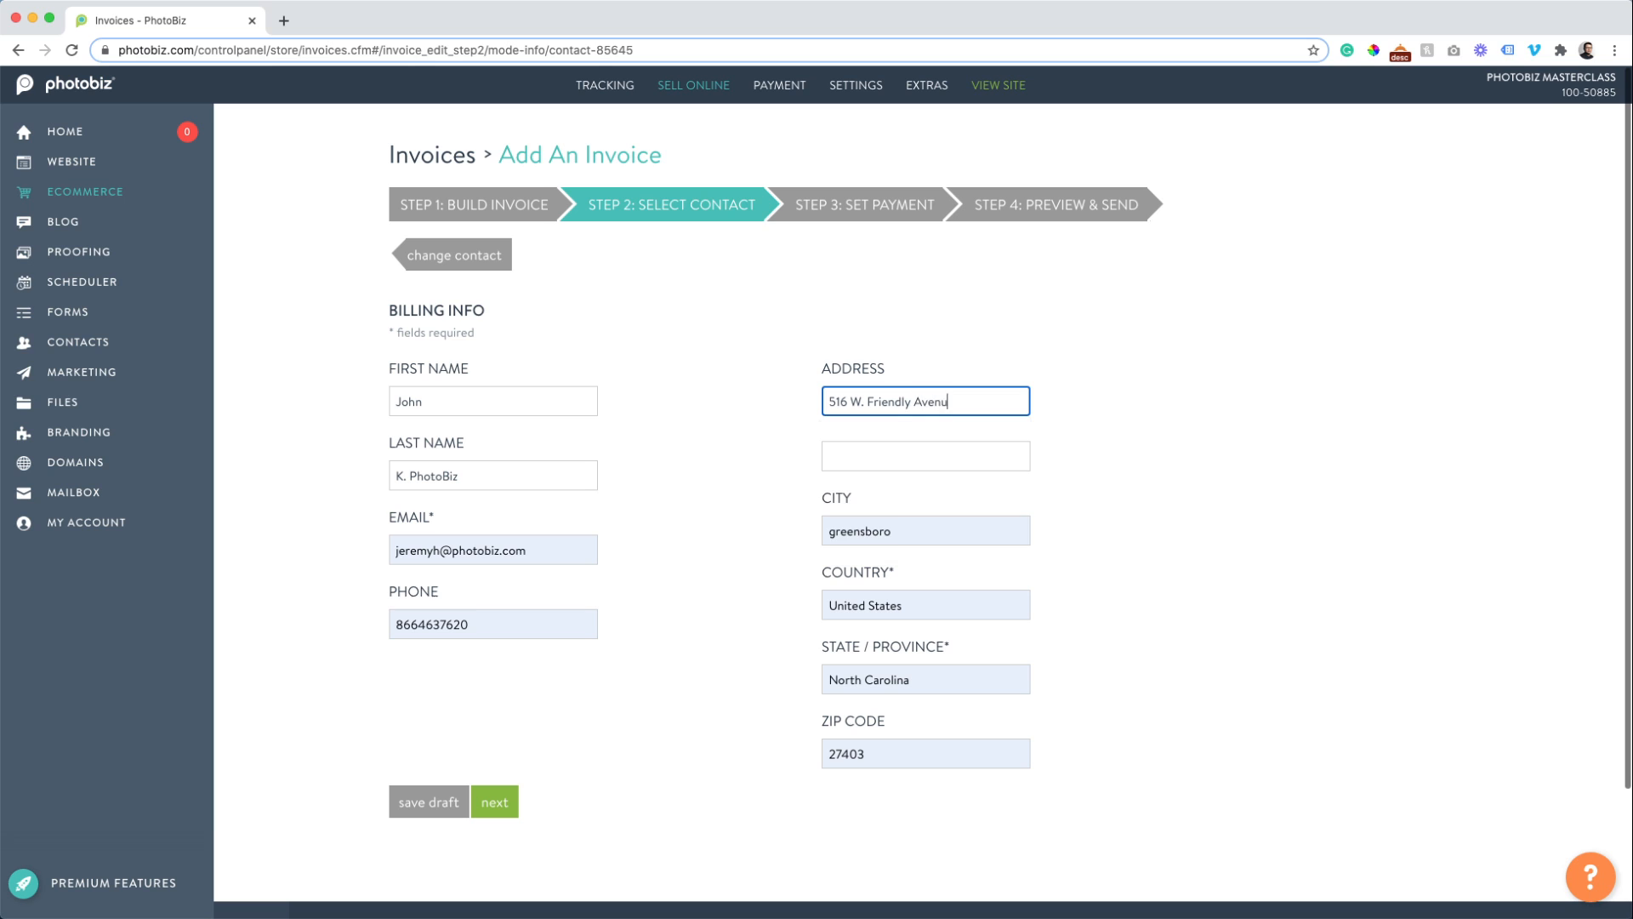
{"action": "key", "text": "Tab"}
{"action": "key", "text": "Tab"}
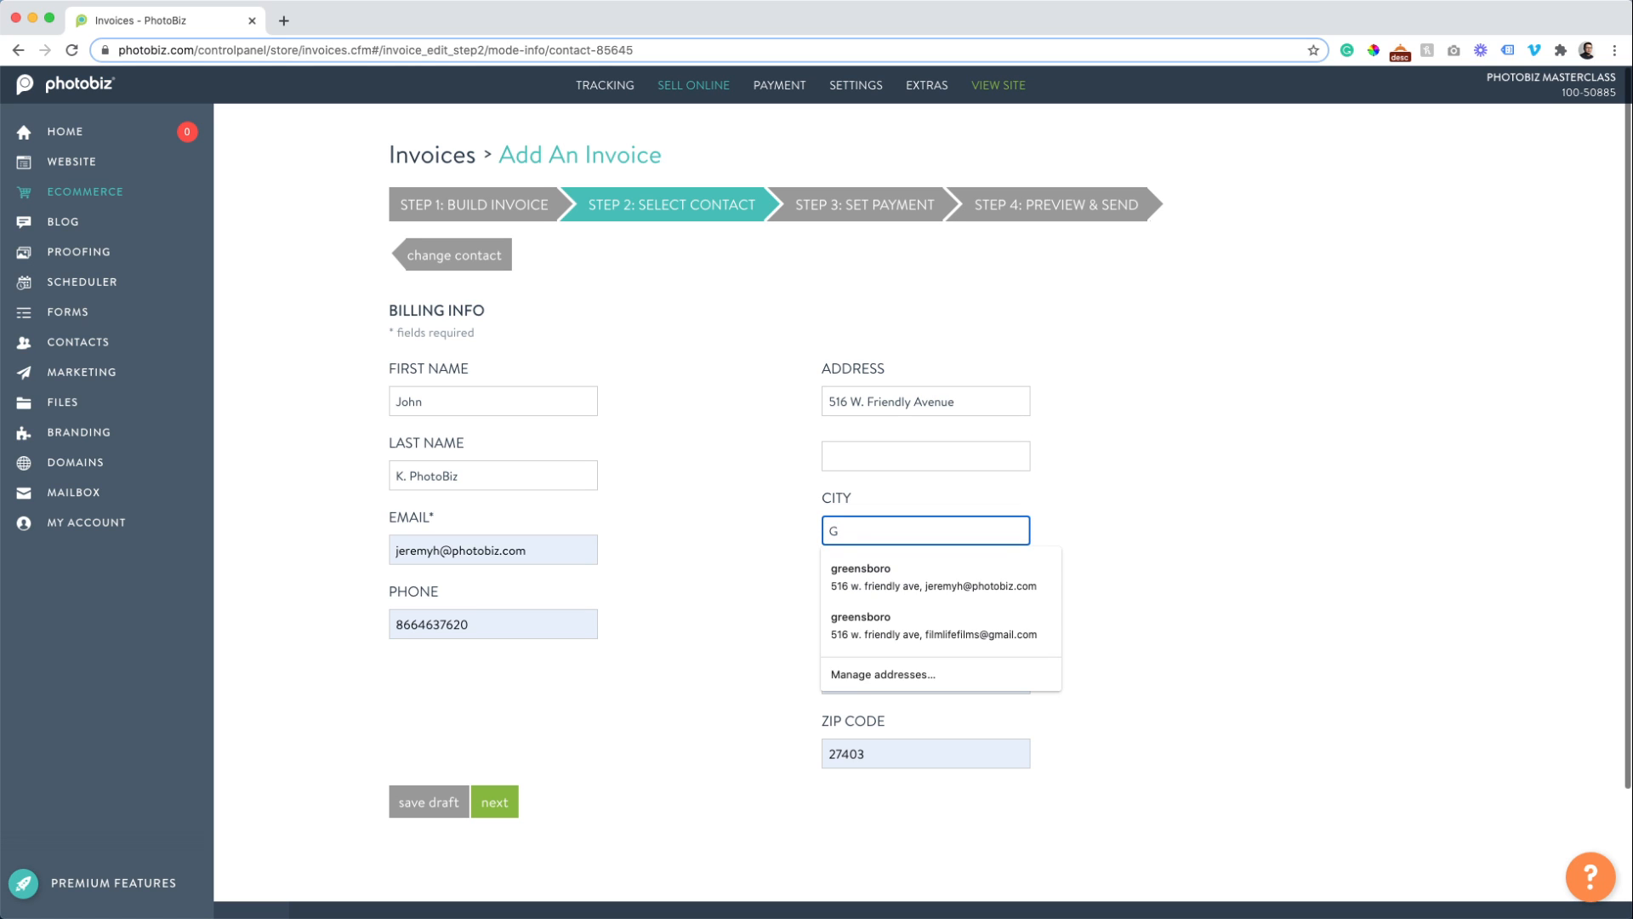
{"action": "key", "text": "Tab"}
{"action": "key", "text": "Tab"}
{"action": "key", "text": "Tab"}
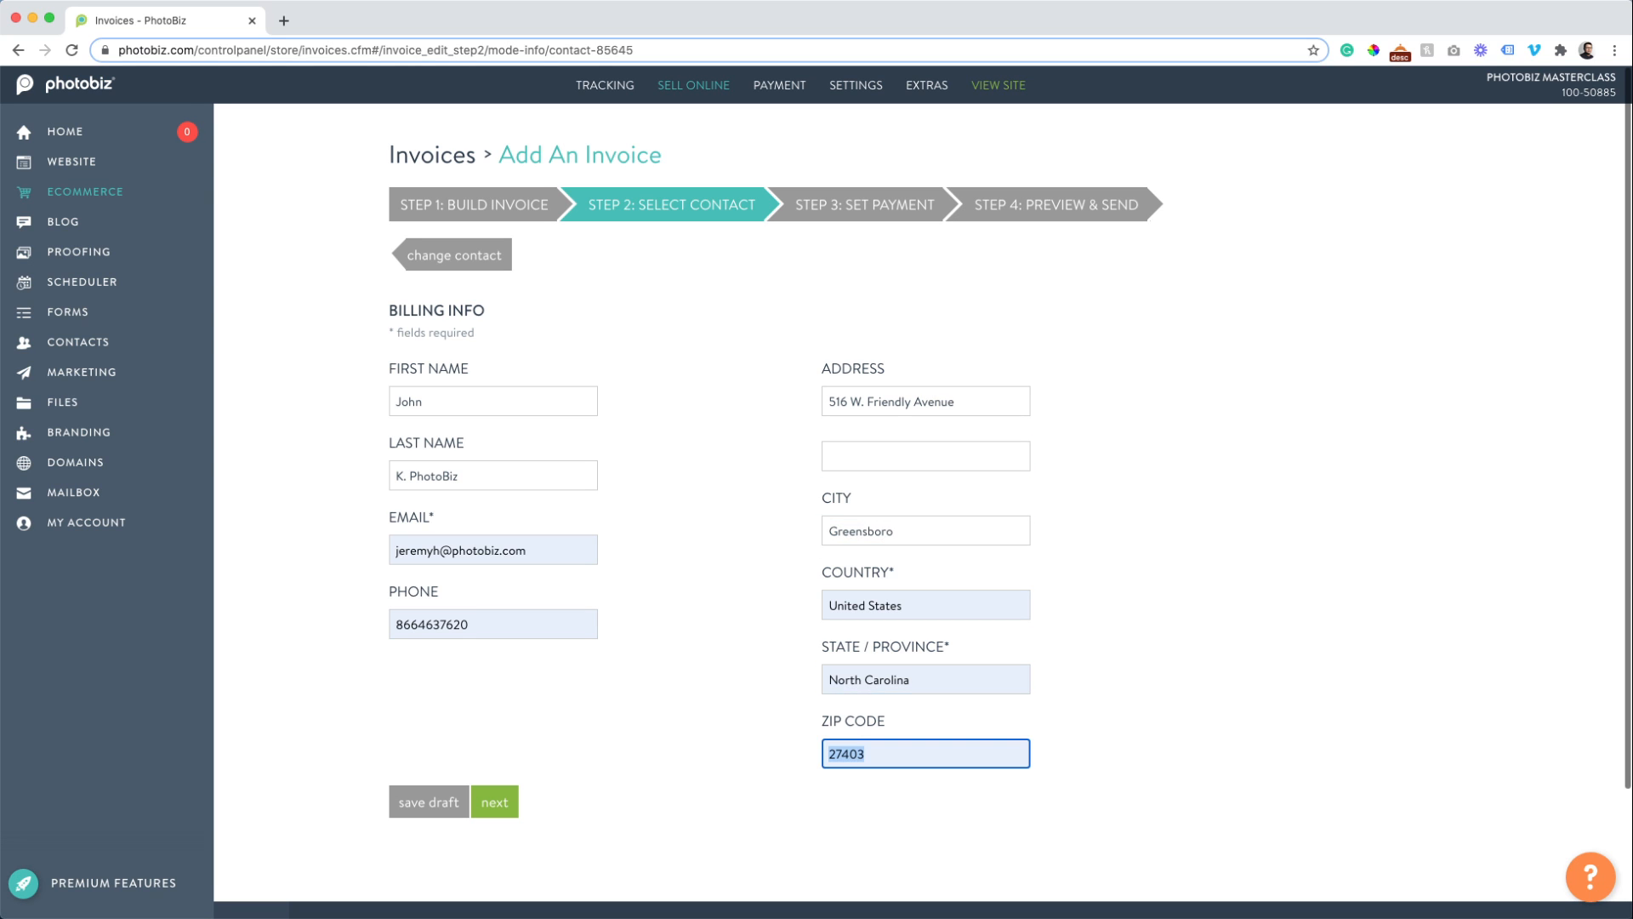
Retype the customer's email address and add dashes to the phone number.
{"action": "left_click", "coordinate": [541, 555]}
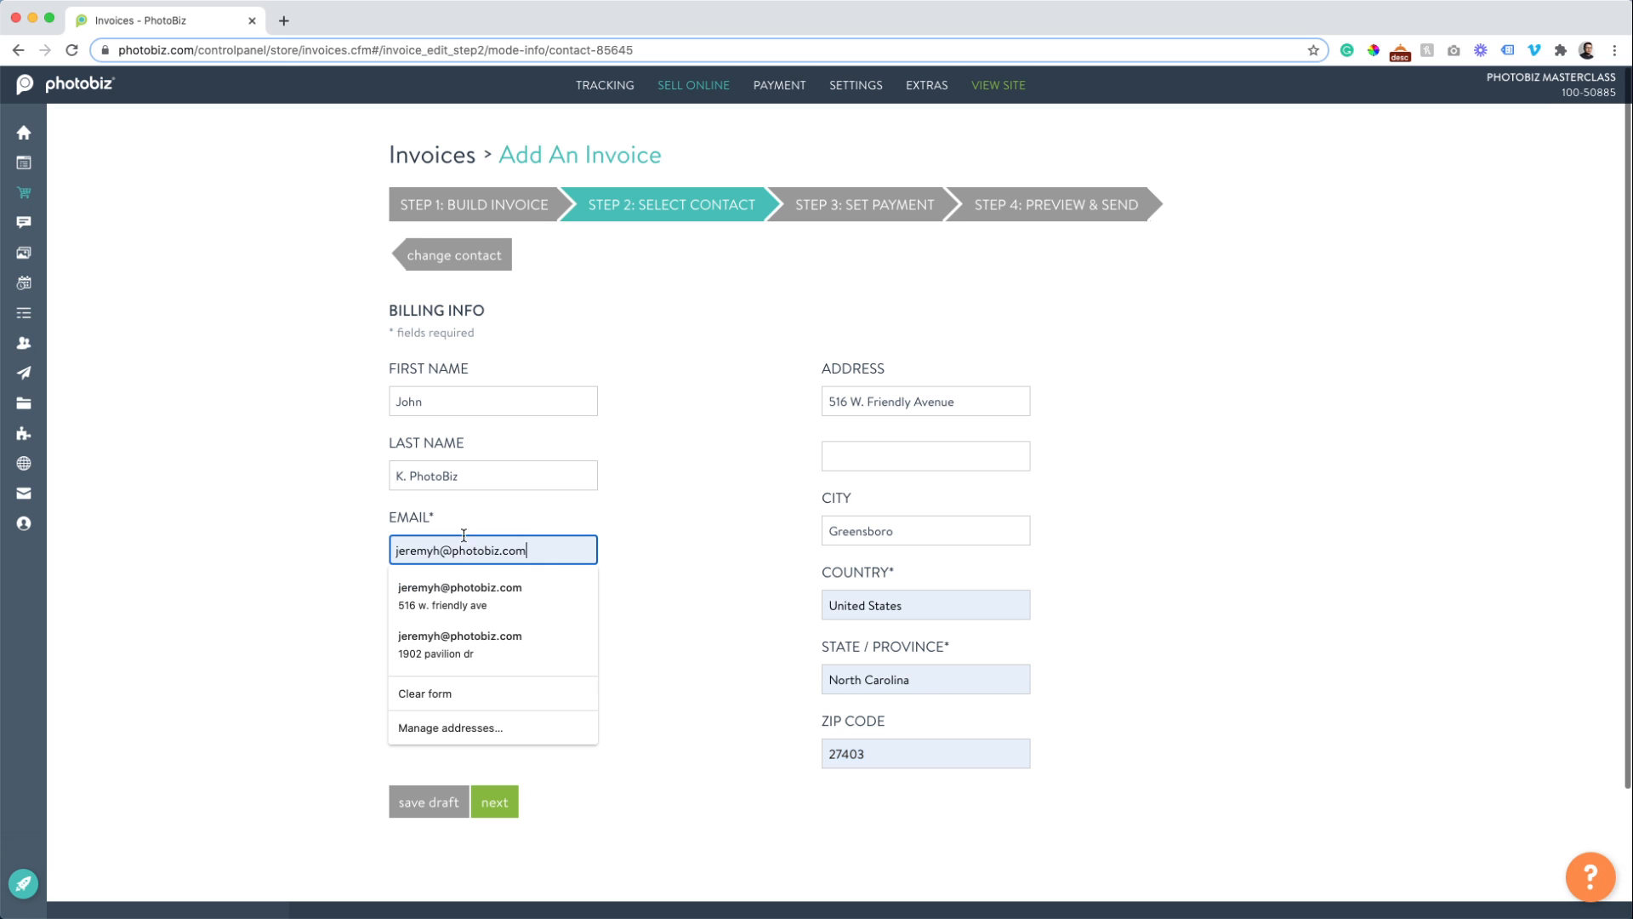
{"action": "key", "text": "super+a"}
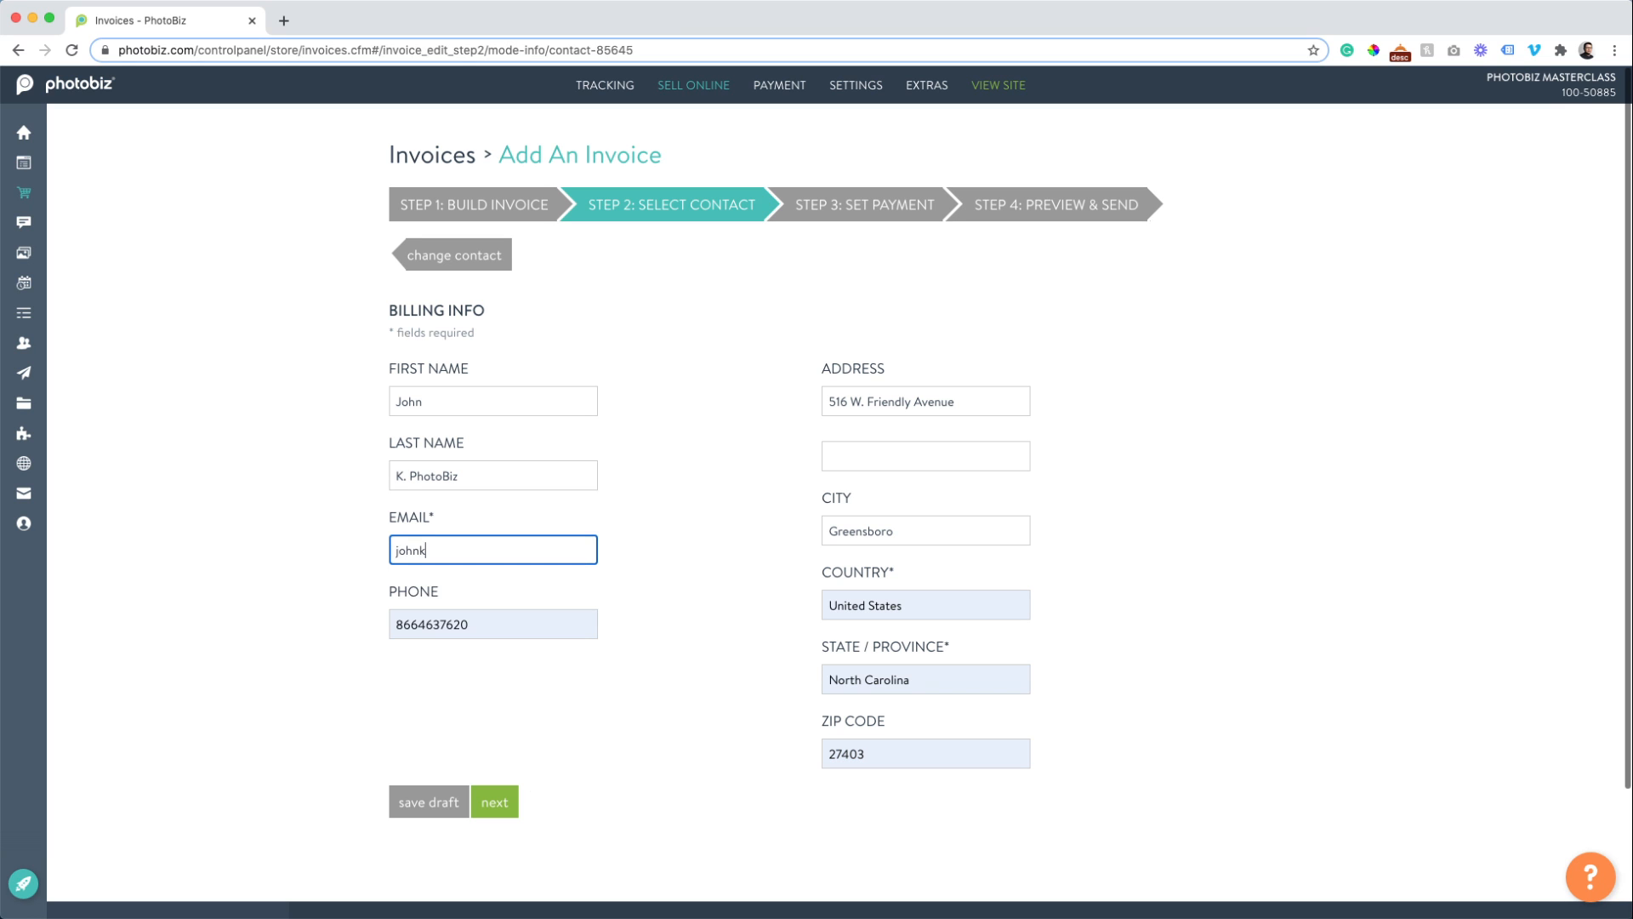
{"action": "left_click", "coordinate": [426, 627]}
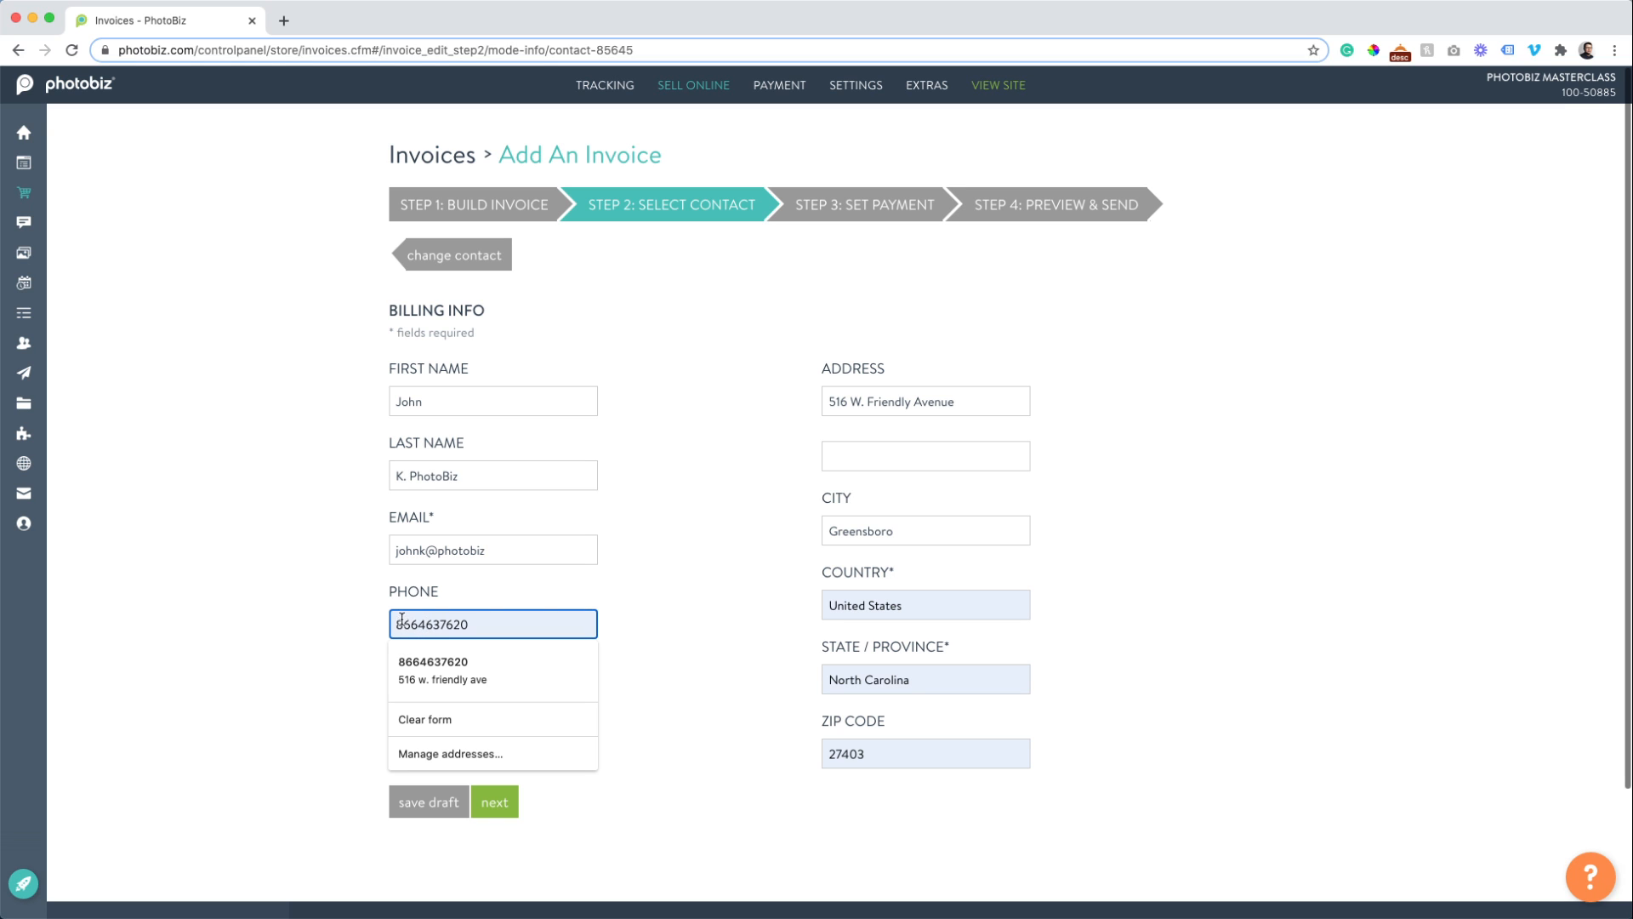
{"action": "left_click", "coordinate": [417, 624]}
{"action": "type", "text": "-"}
{"action": "left_click", "coordinate": [446, 624]}
{"action": "type", "text": "-"}
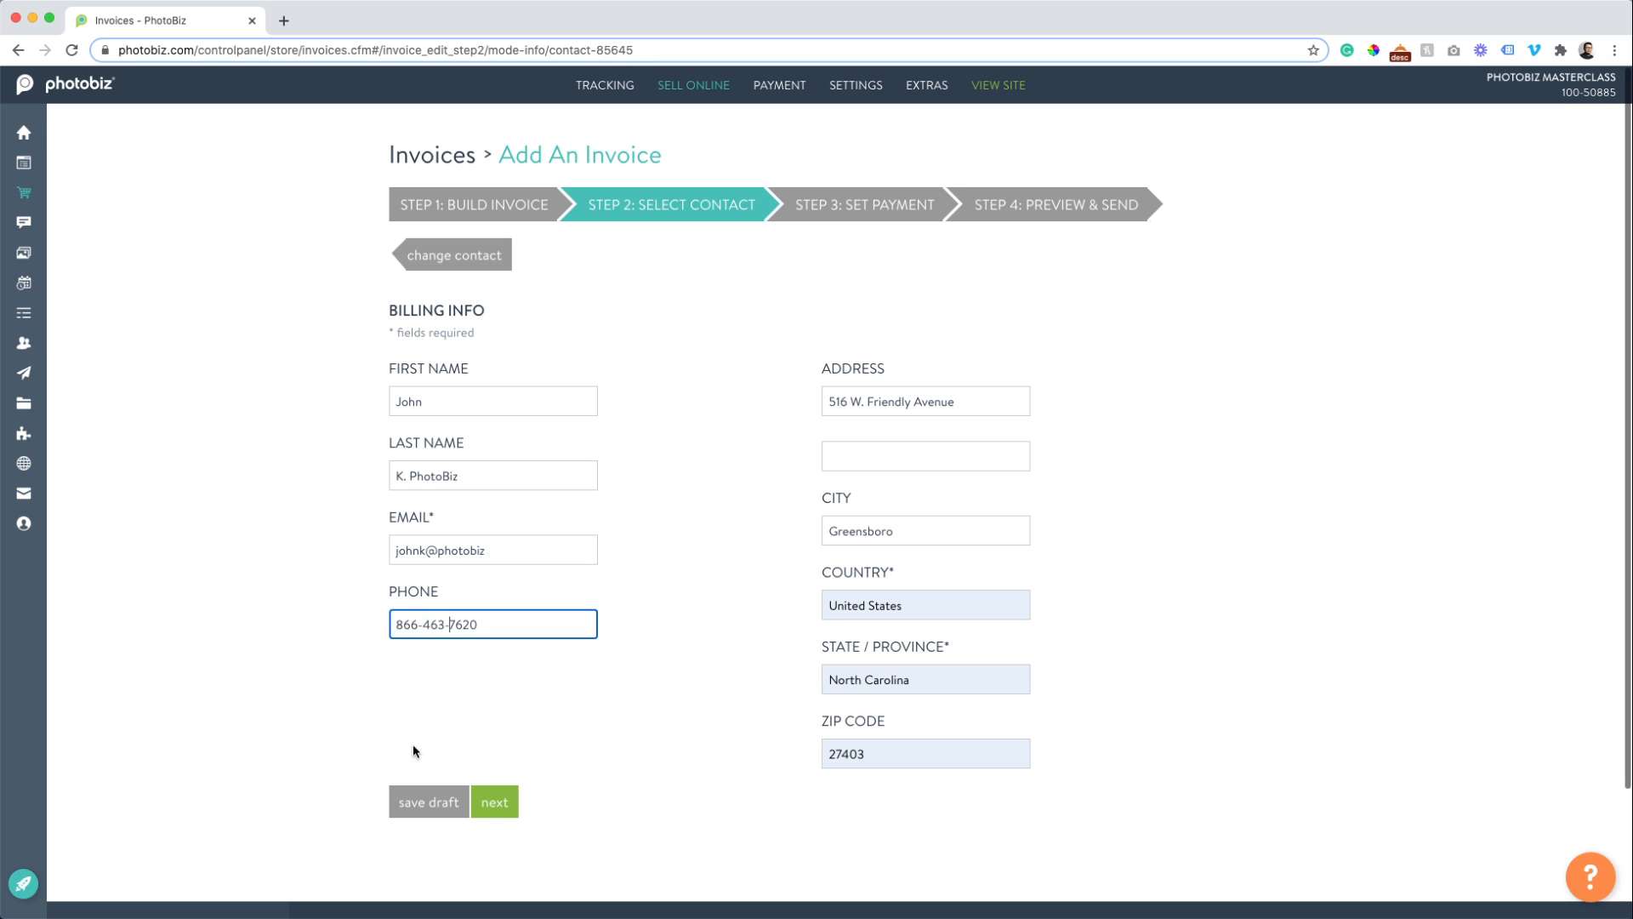
Complete the email address with '.com' and continue to Step 3, the payment step.
{"action": "left_click", "coordinate": [493, 801]}
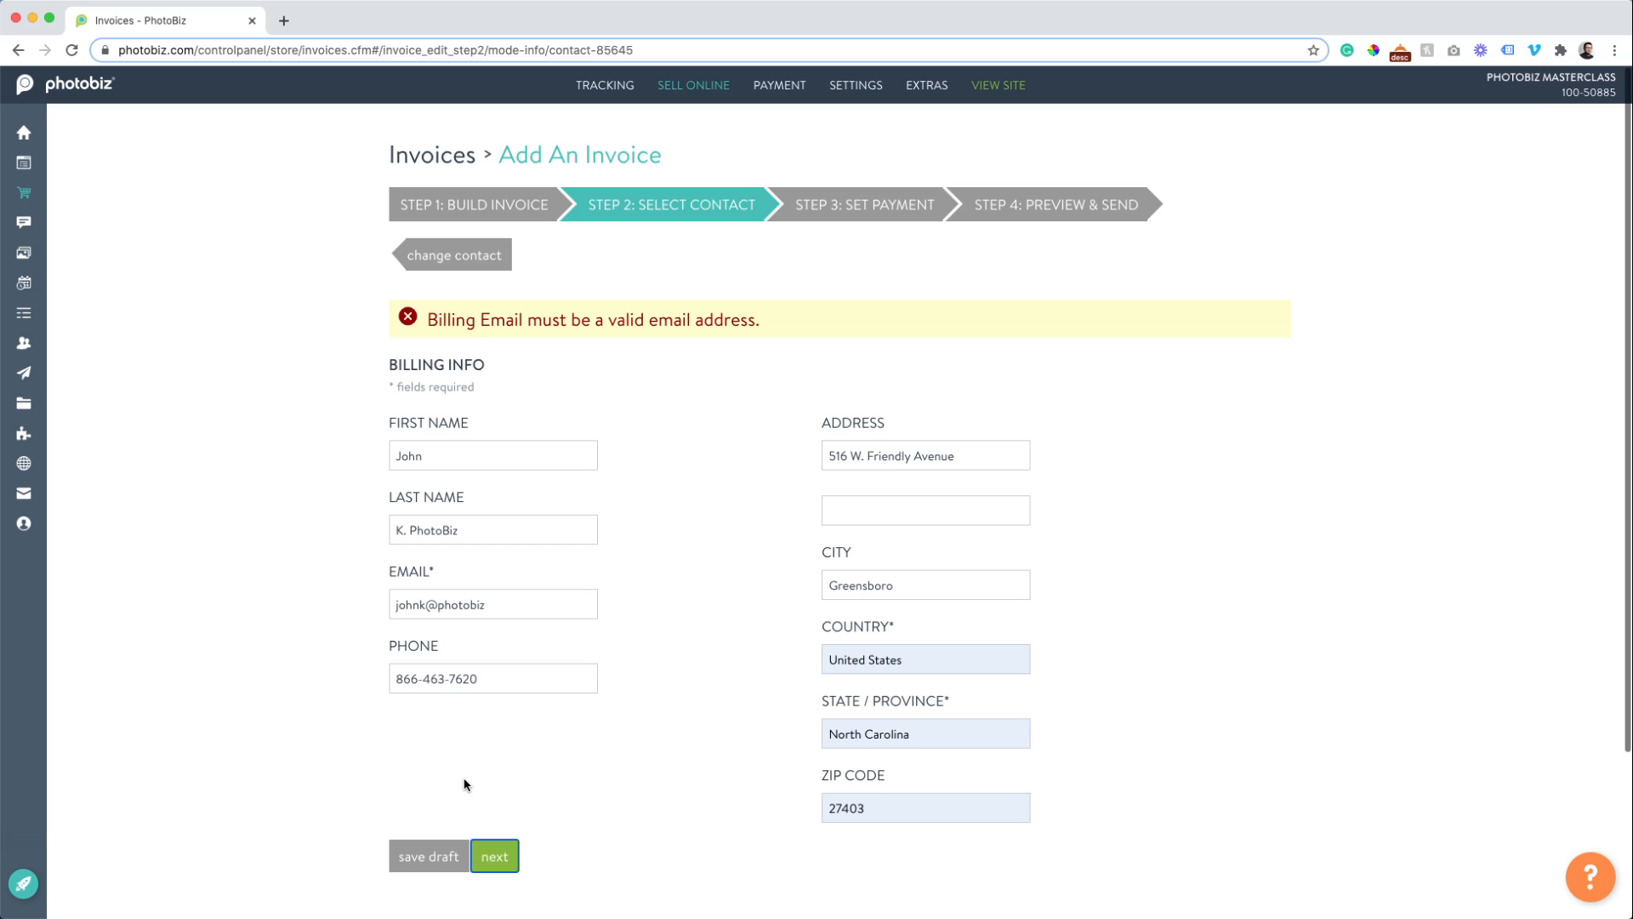
{"action": "left_click", "coordinate": [496, 604]}
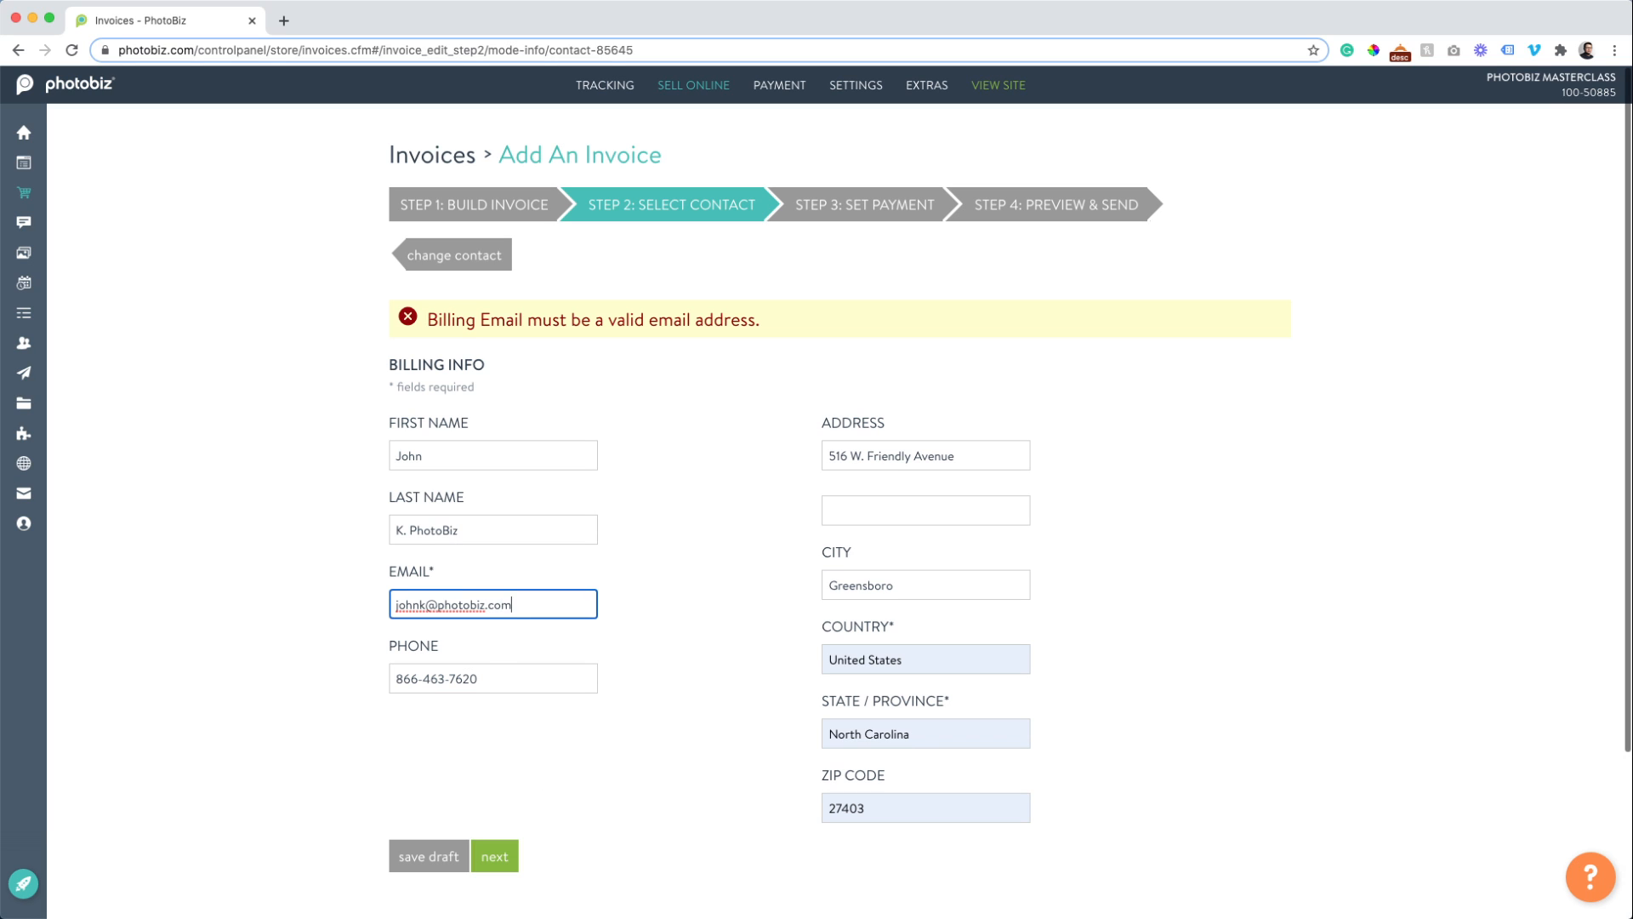
{"action": "left_click", "coordinate": [168, 581]}
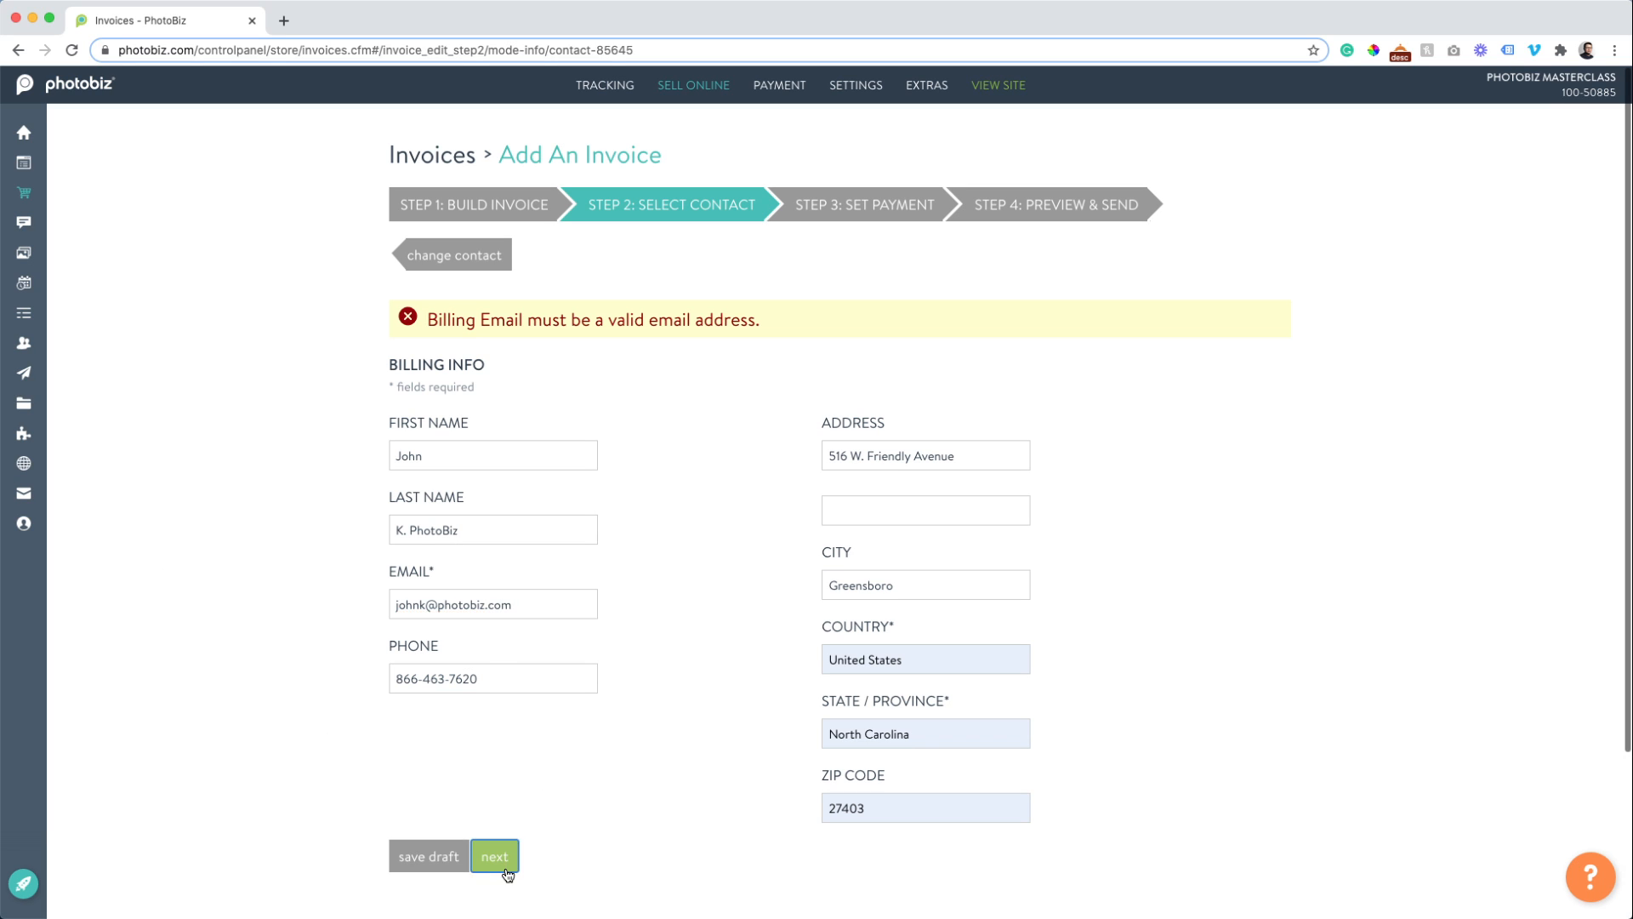
{"action": "left_click", "coordinate": [502, 859]}
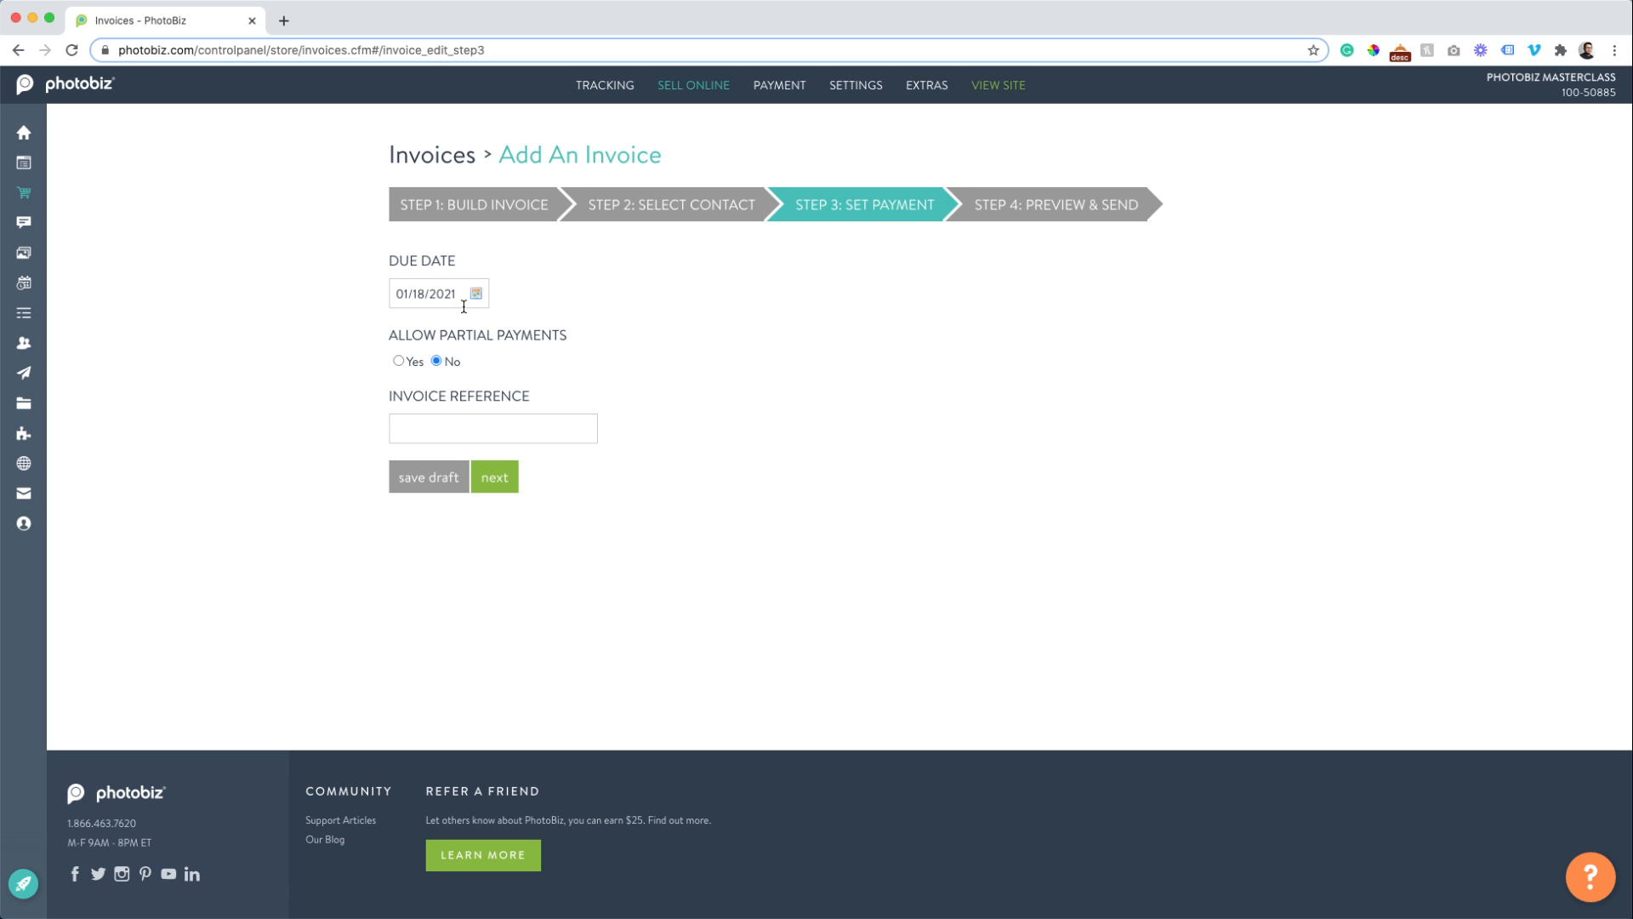
Set the due date to January 25, 2021, allow partial payments, and add a Family Portrait reference for the customer.
{"action": "left_click", "coordinate": [478, 297]}
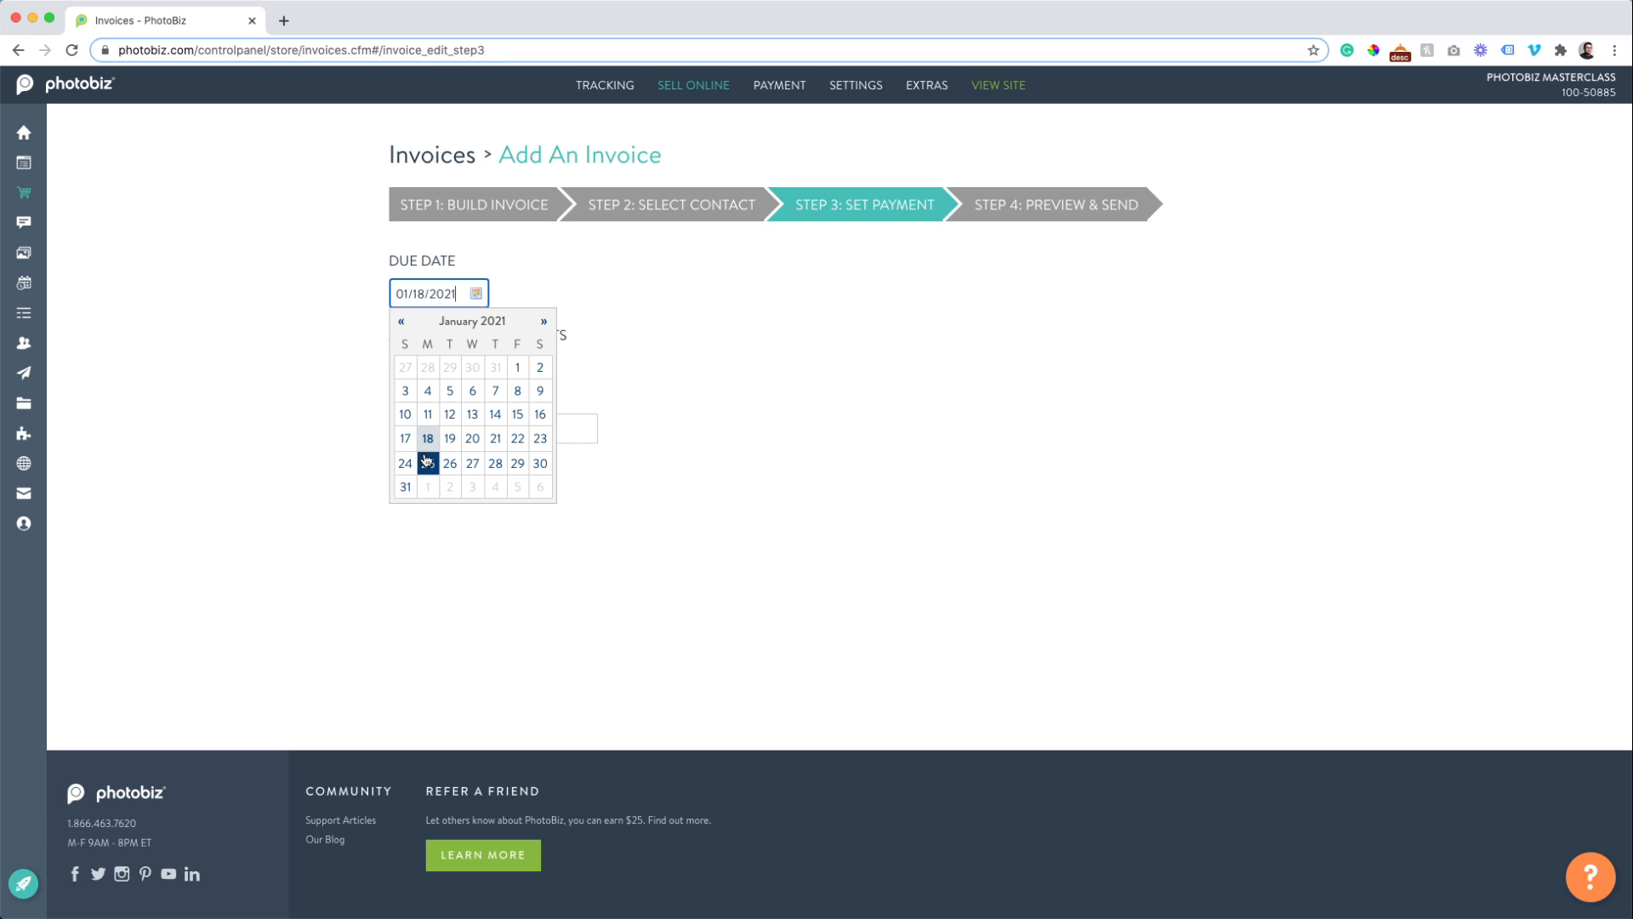
{"action": "left_click", "coordinate": [427, 462]}
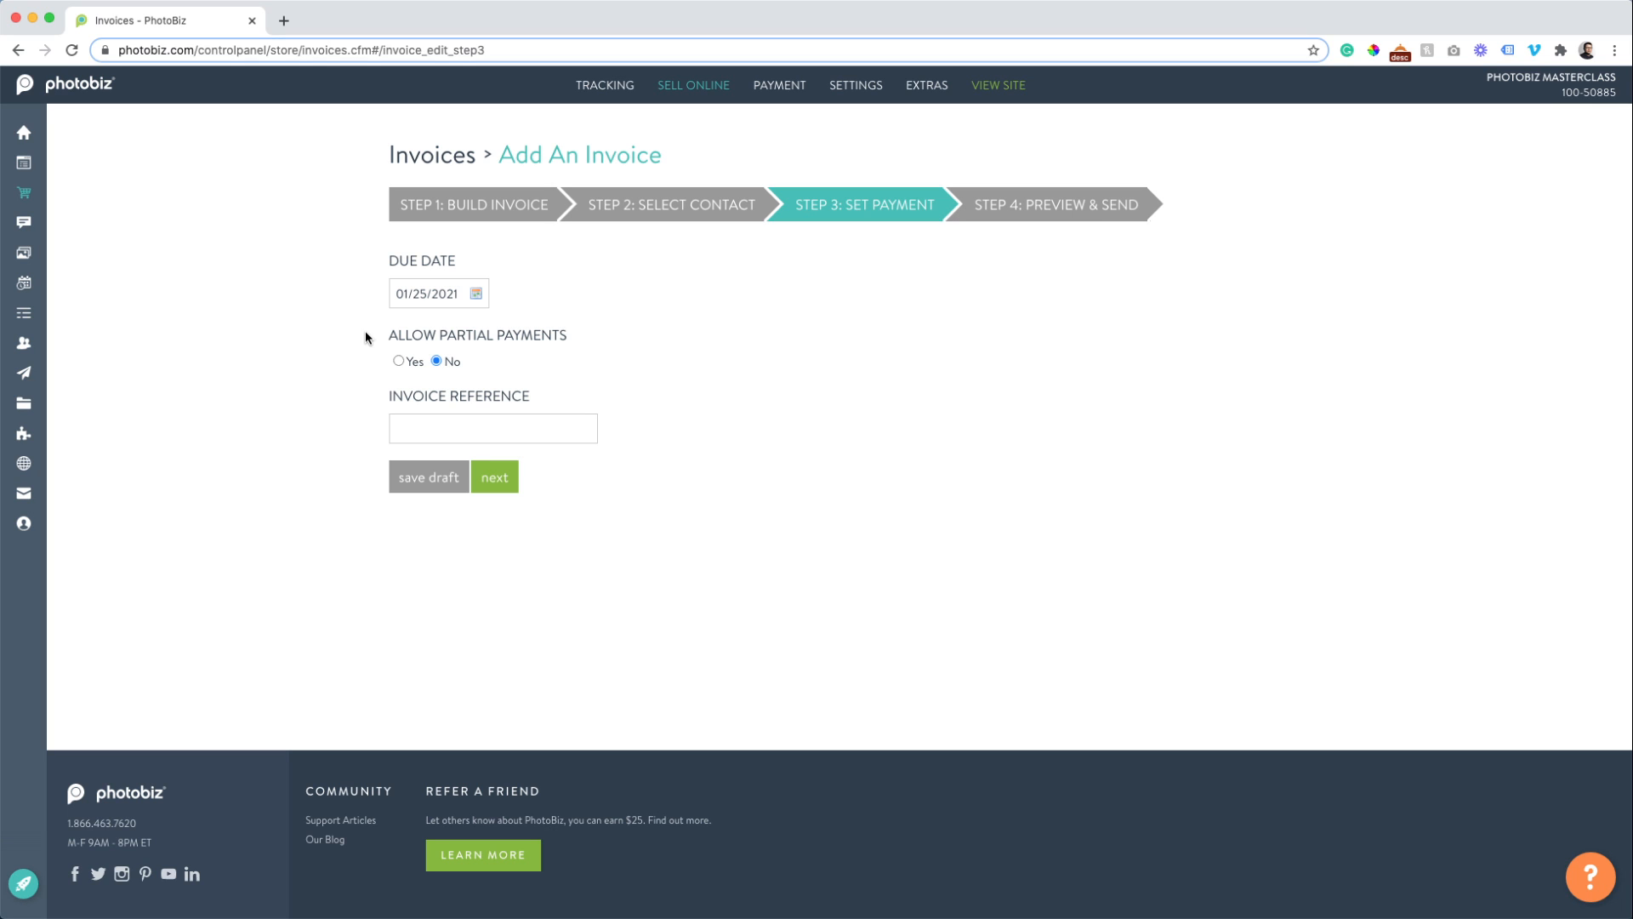
{"action": "left_click", "coordinate": [398, 360]}
{"action": "left_click", "coordinate": [429, 431]}
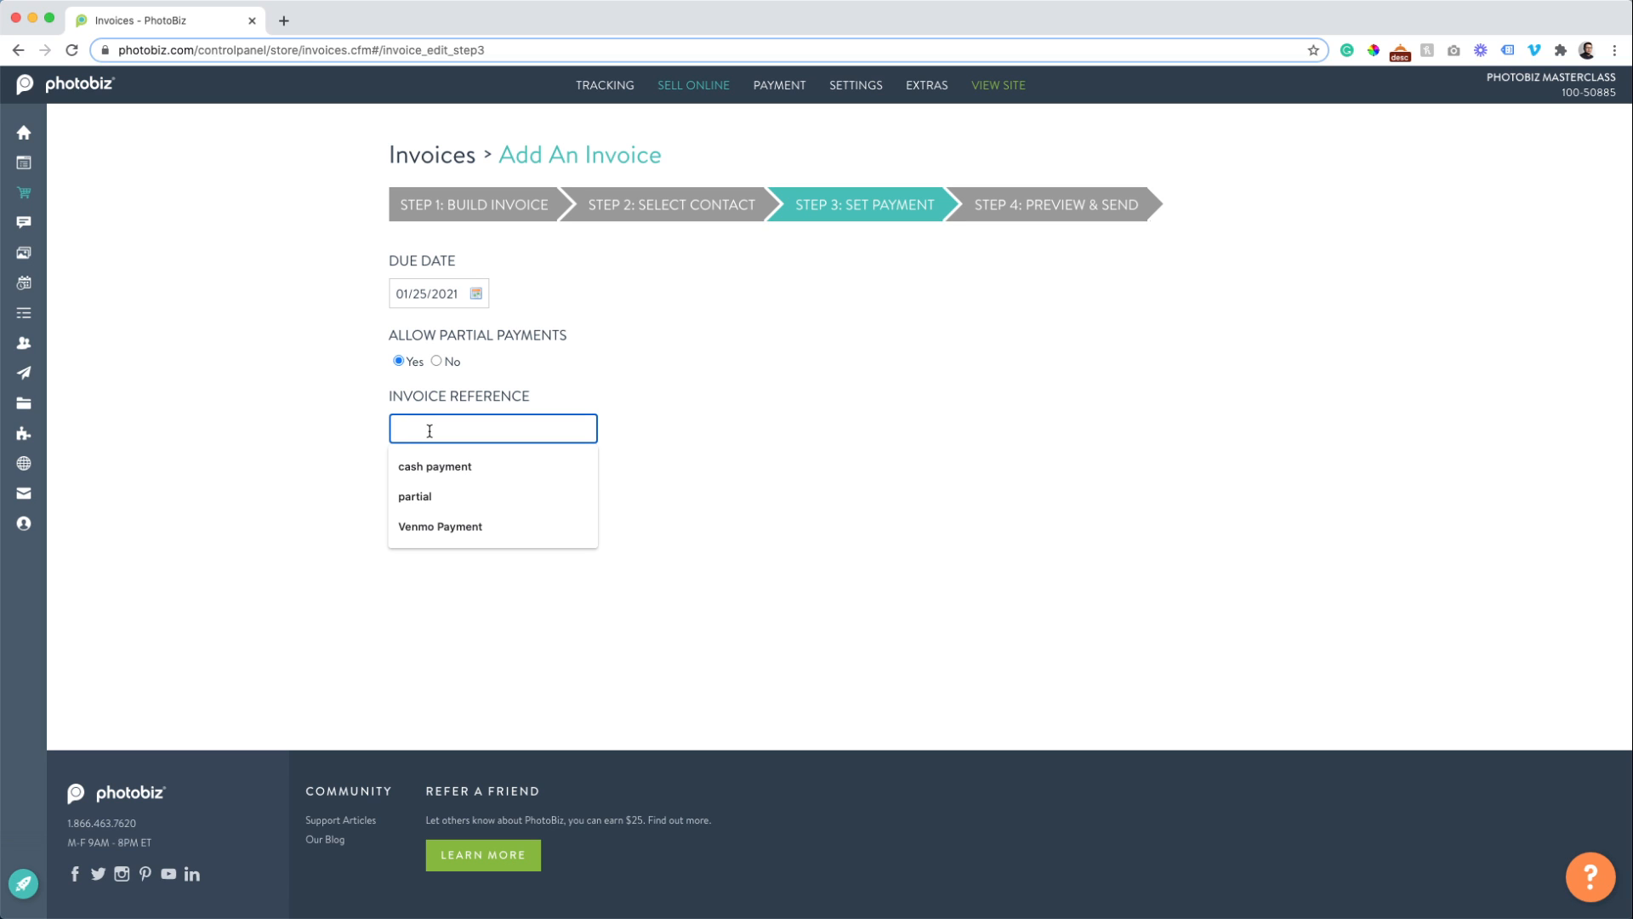
{"action": "type", "text": "Family Portrait"}
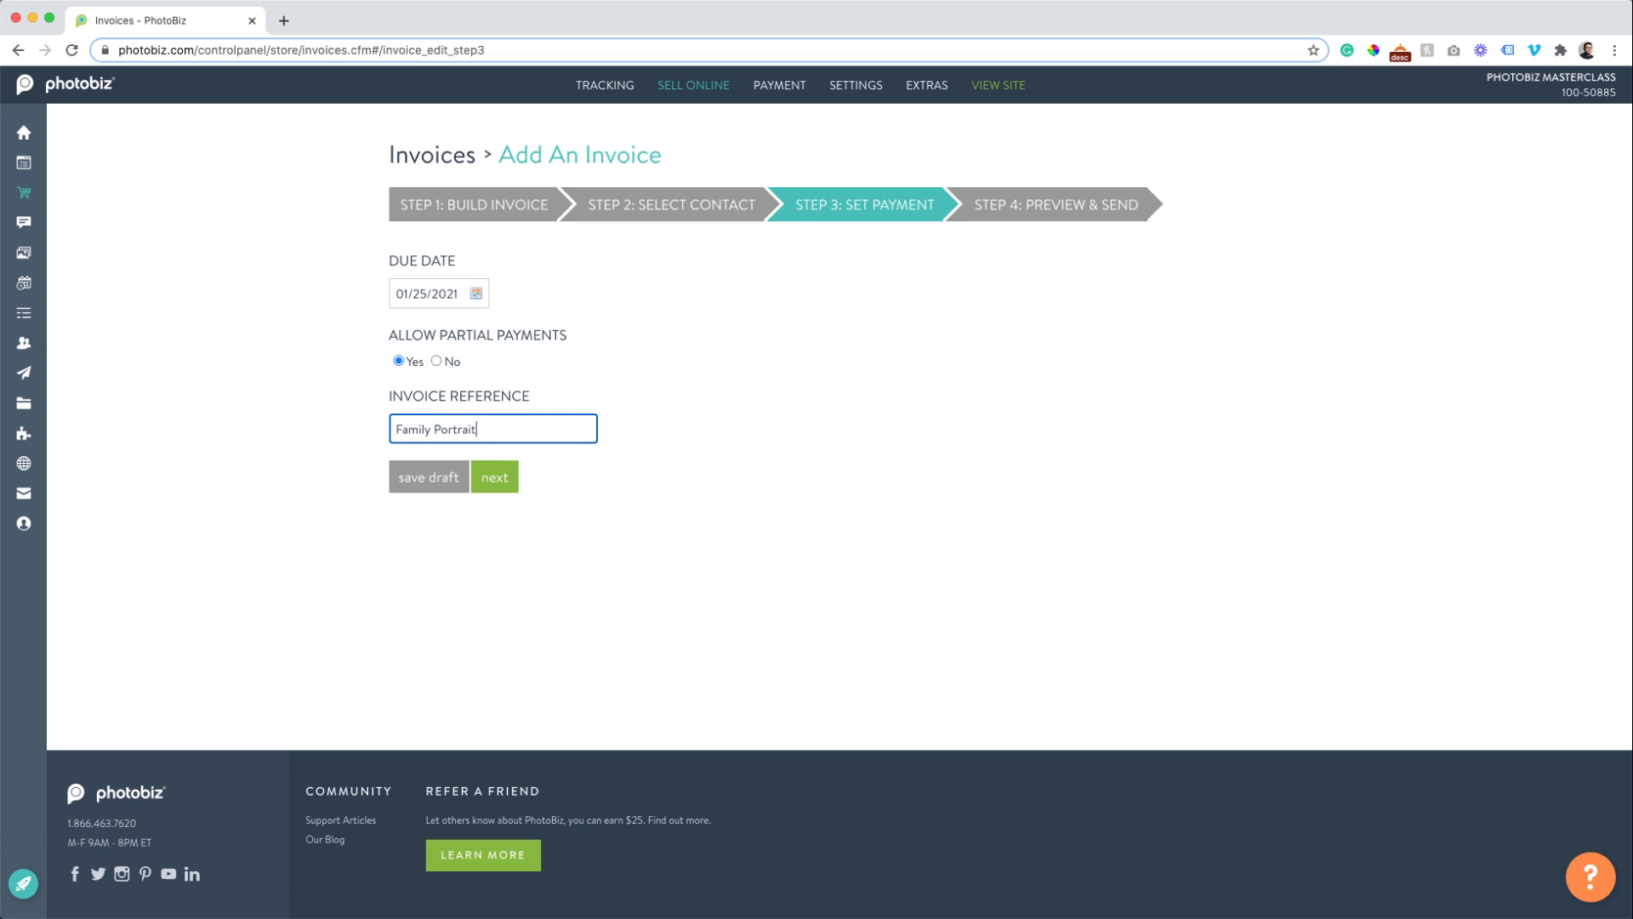
{"action": "type", "text": " for John K."}
{"action": "left_click", "coordinate": [494, 481]}
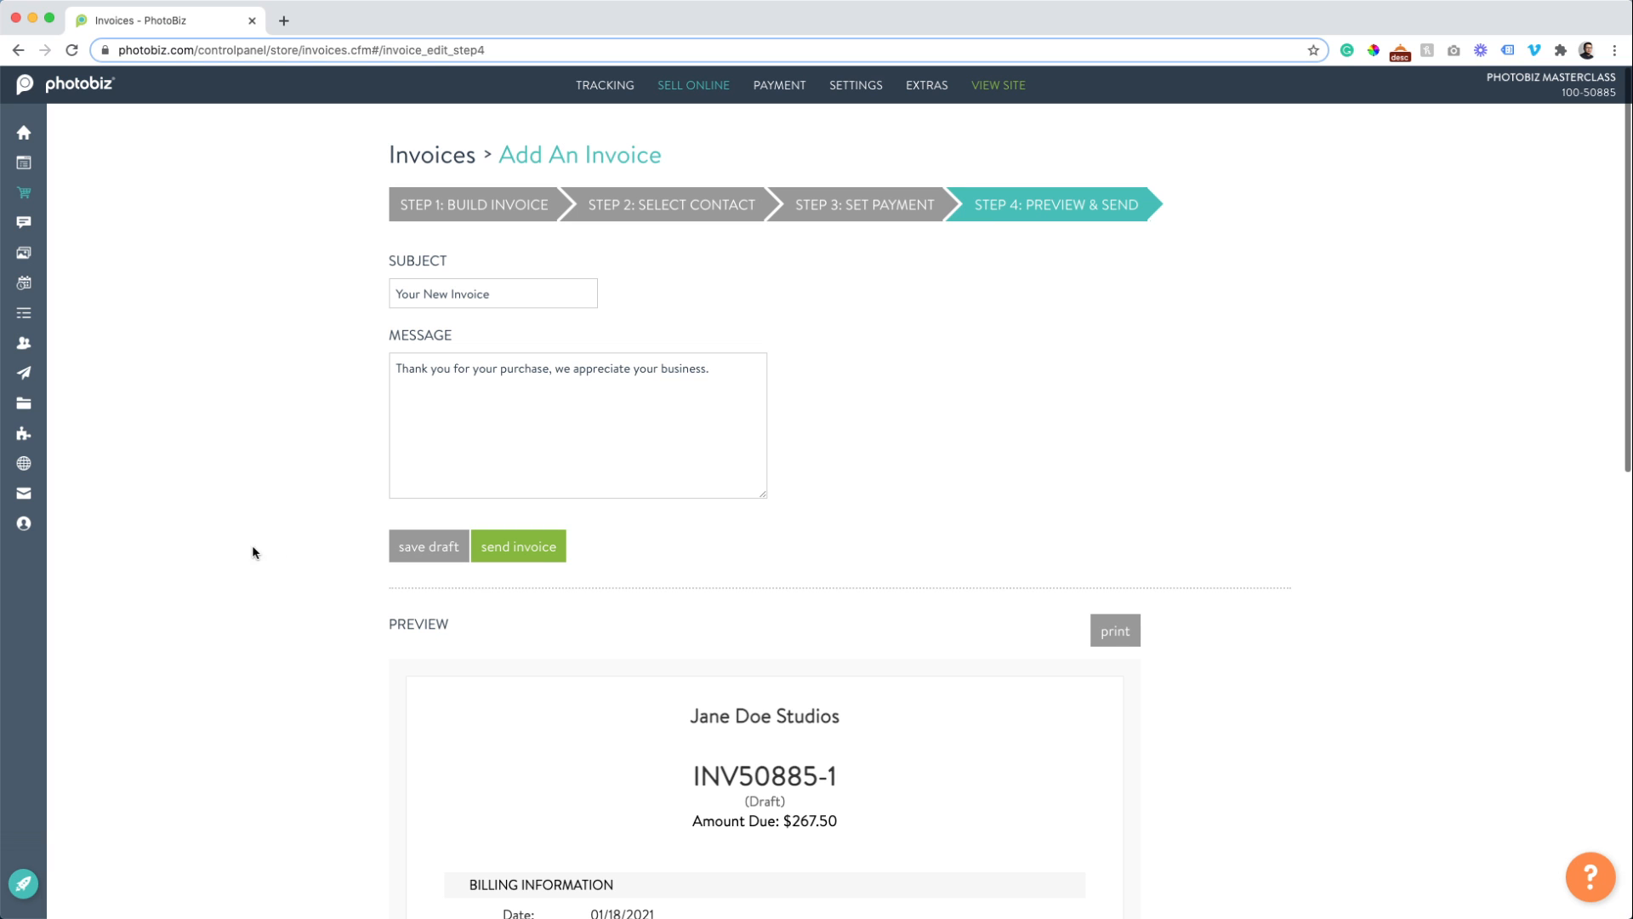
Review the $267.50 invoice preview, then save INV50885-1 as a draft.
{"action": "scroll", "coordinate": [260, 553], "scroll_direction": "down", "scroll_amount": 8}
{"action": "scroll", "coordinate": [277, 560], "scroll_direction": "up", "scroll_amount": 6}
{"action": "scroll", "coordinate": [283, 561], "scroll_direction": "down", "scroll_amount": 3}
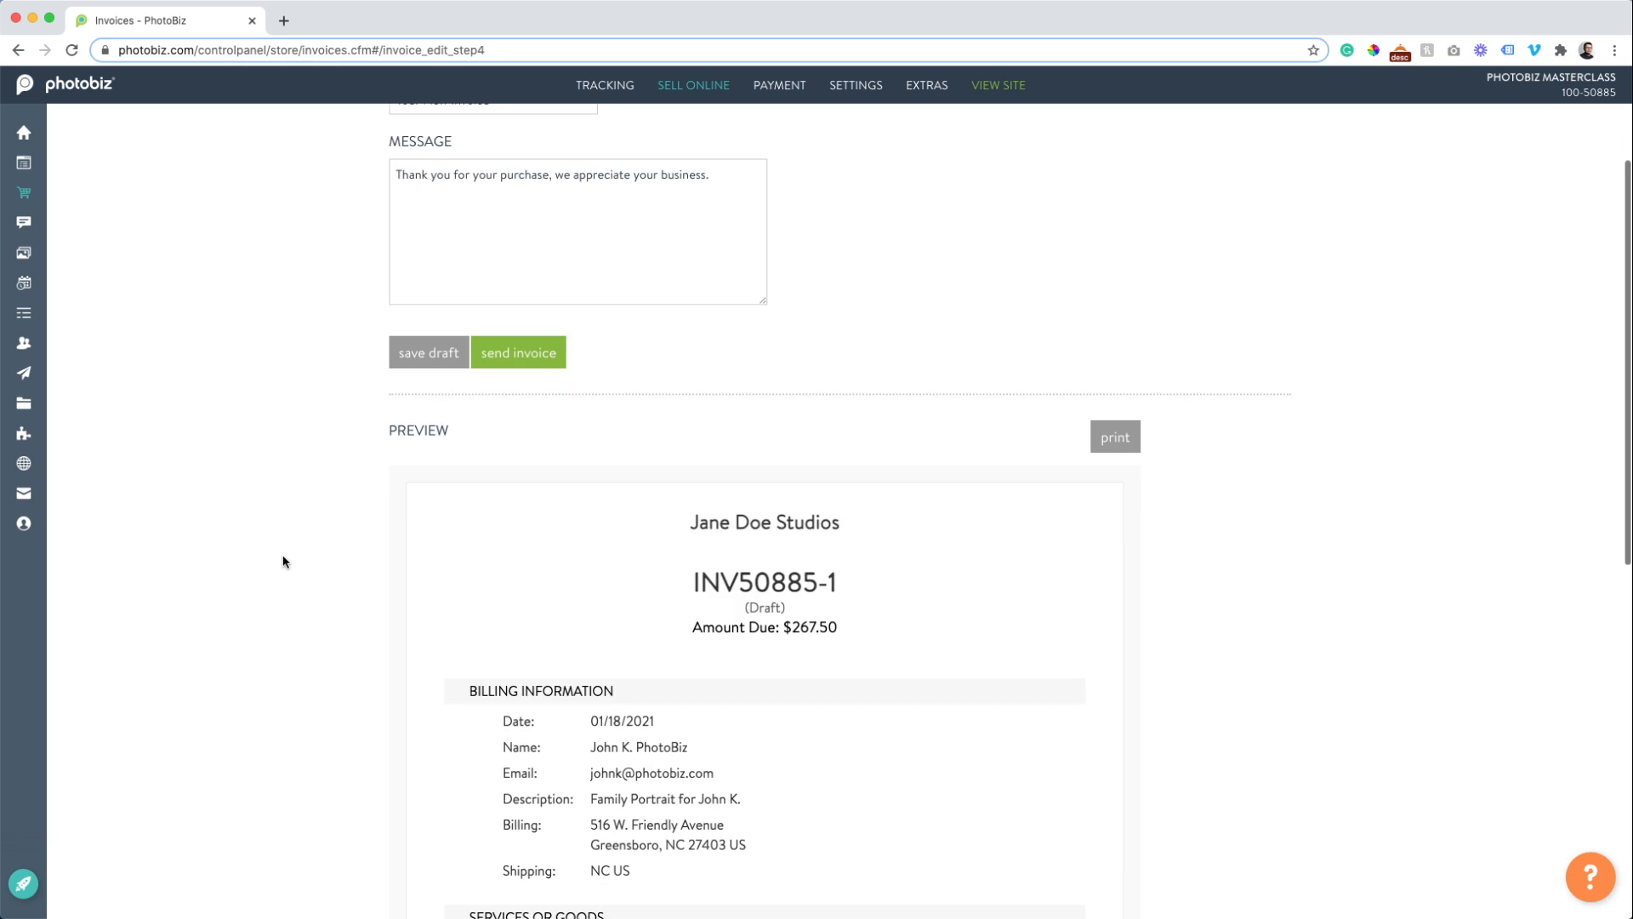
{"action": "scroll", "coordinate": [283, 561], "scroll_direction": "down", "scroll_amount": 3}
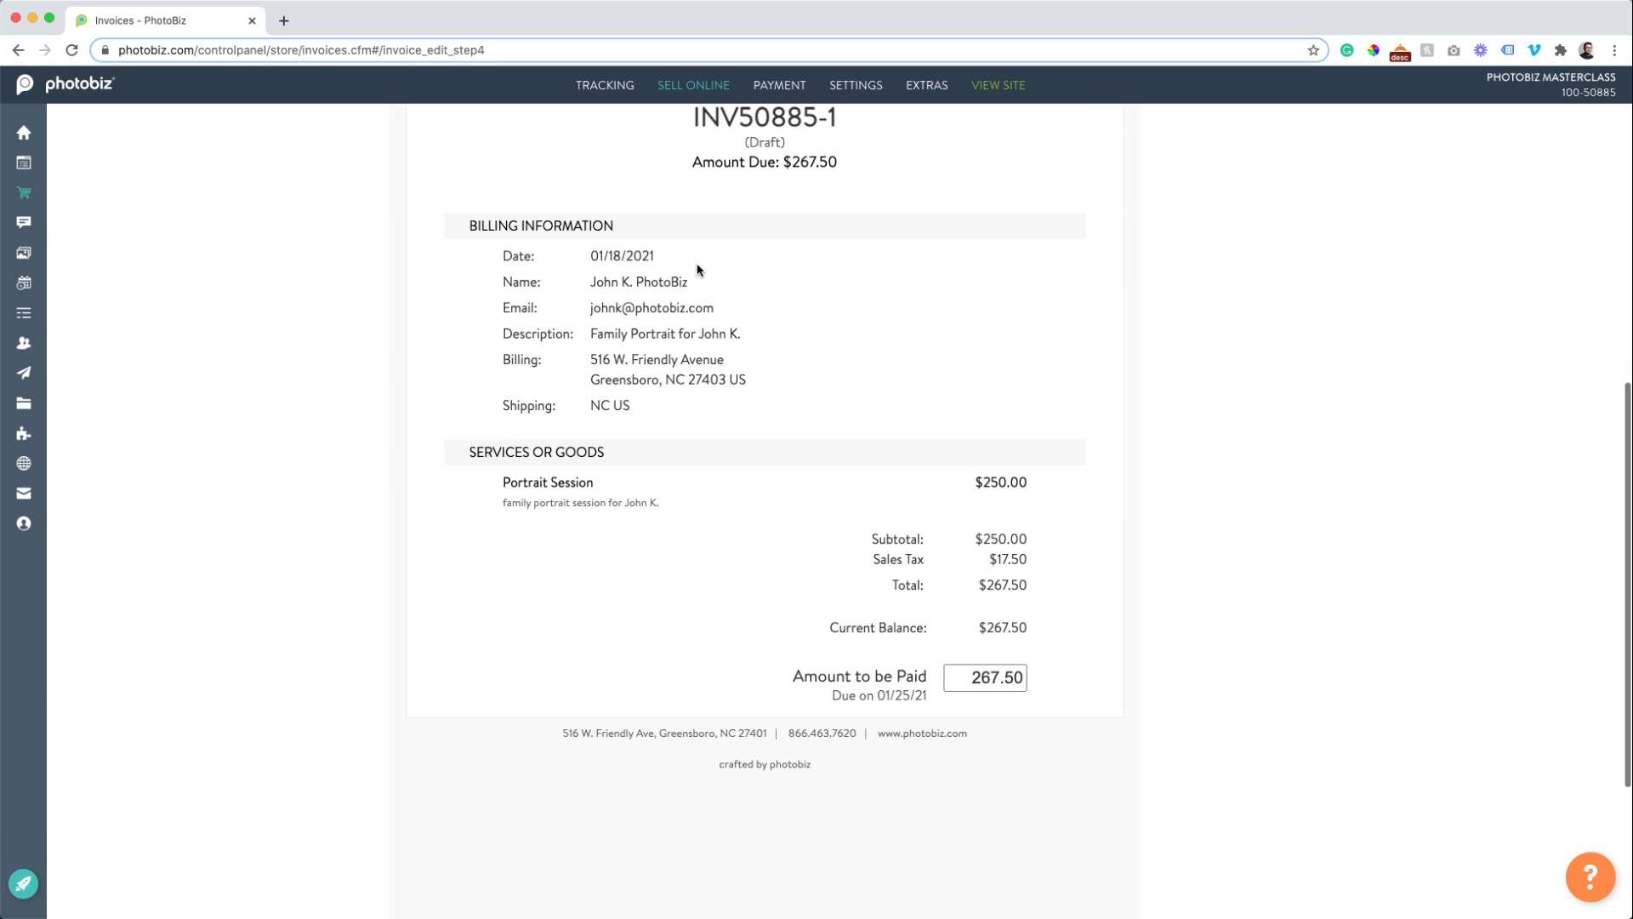
{"action": "scroll", "coordinate": [665, 549], "scroll_direction": "up", "scroll_amount": 6}
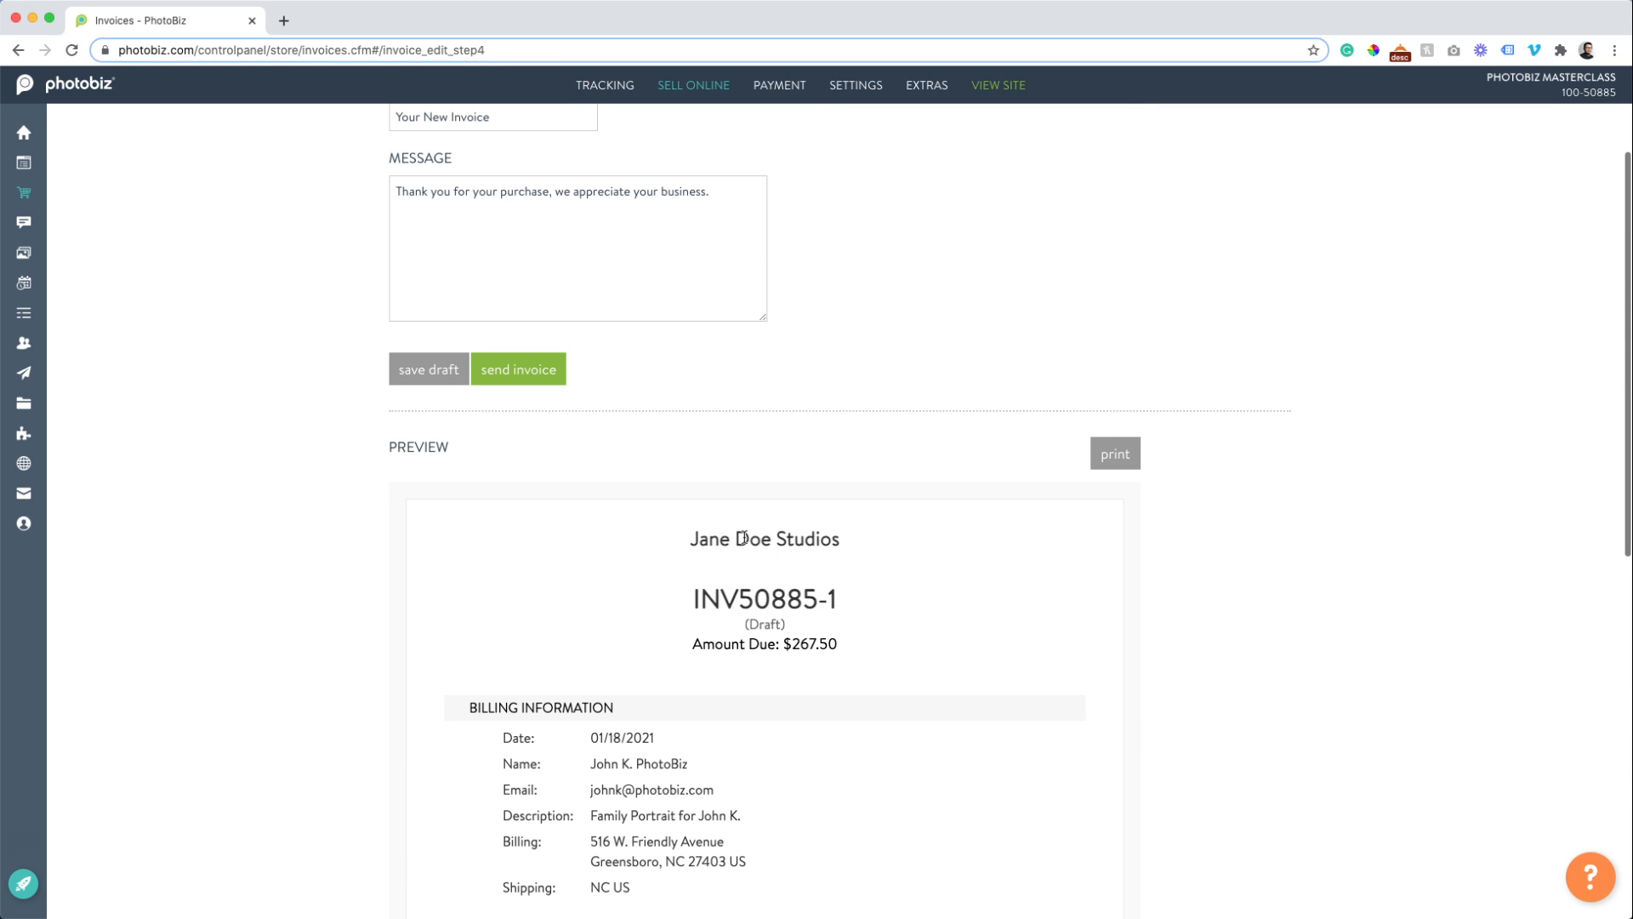
{"action": "left_click", "coordinate": [399, 379]}
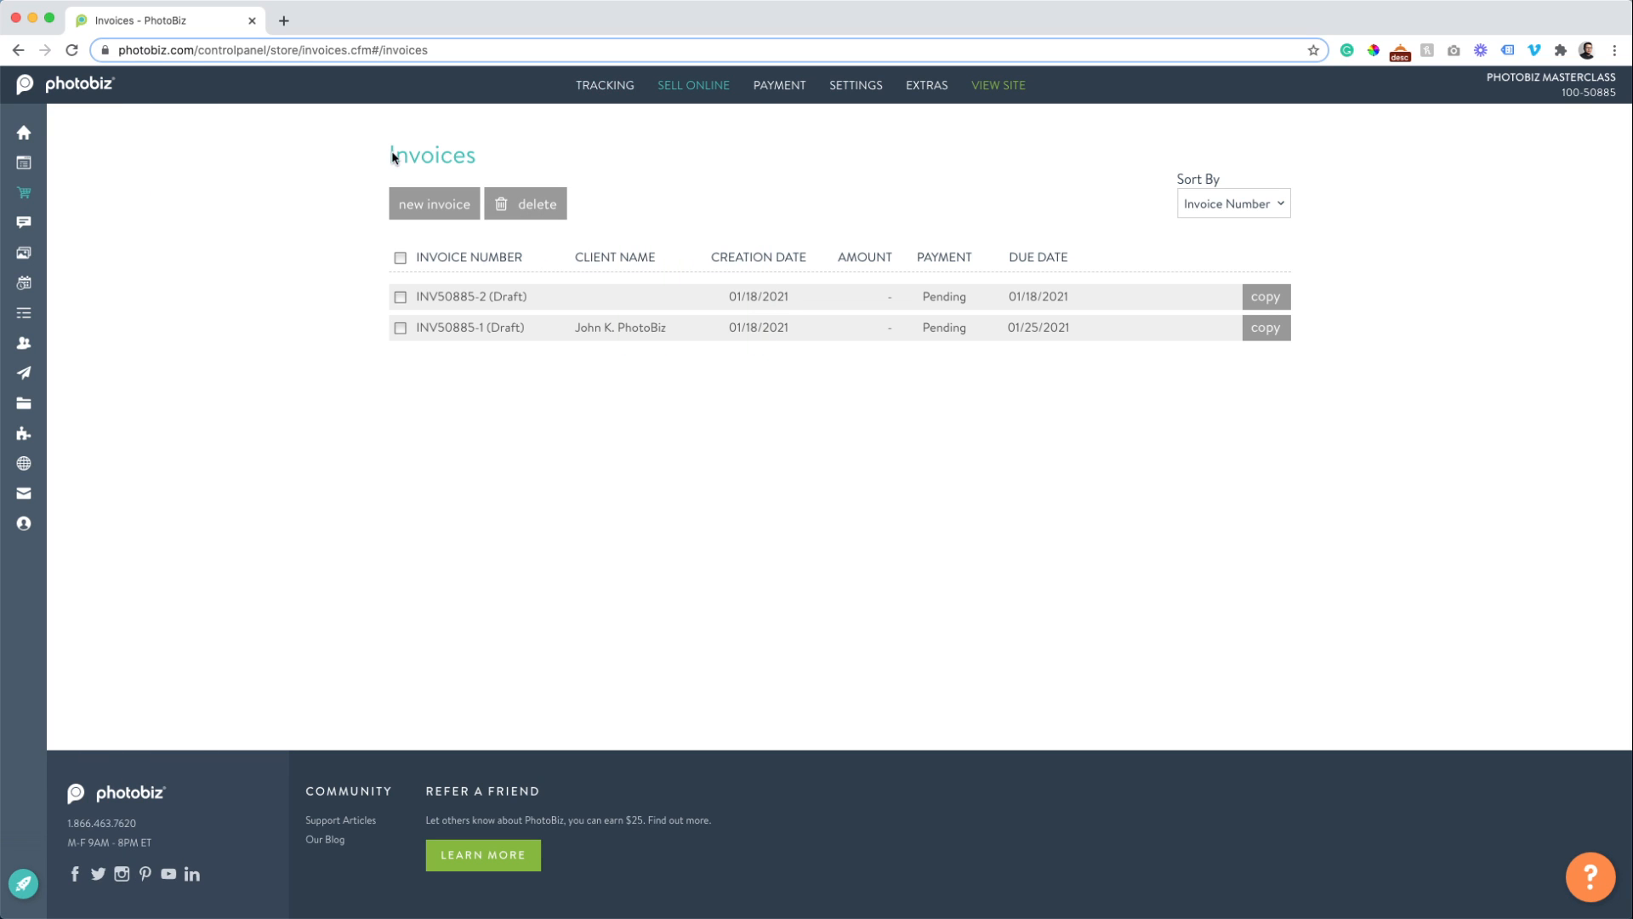
{"action": "mouse_move", "coordinate": [21, 335]}
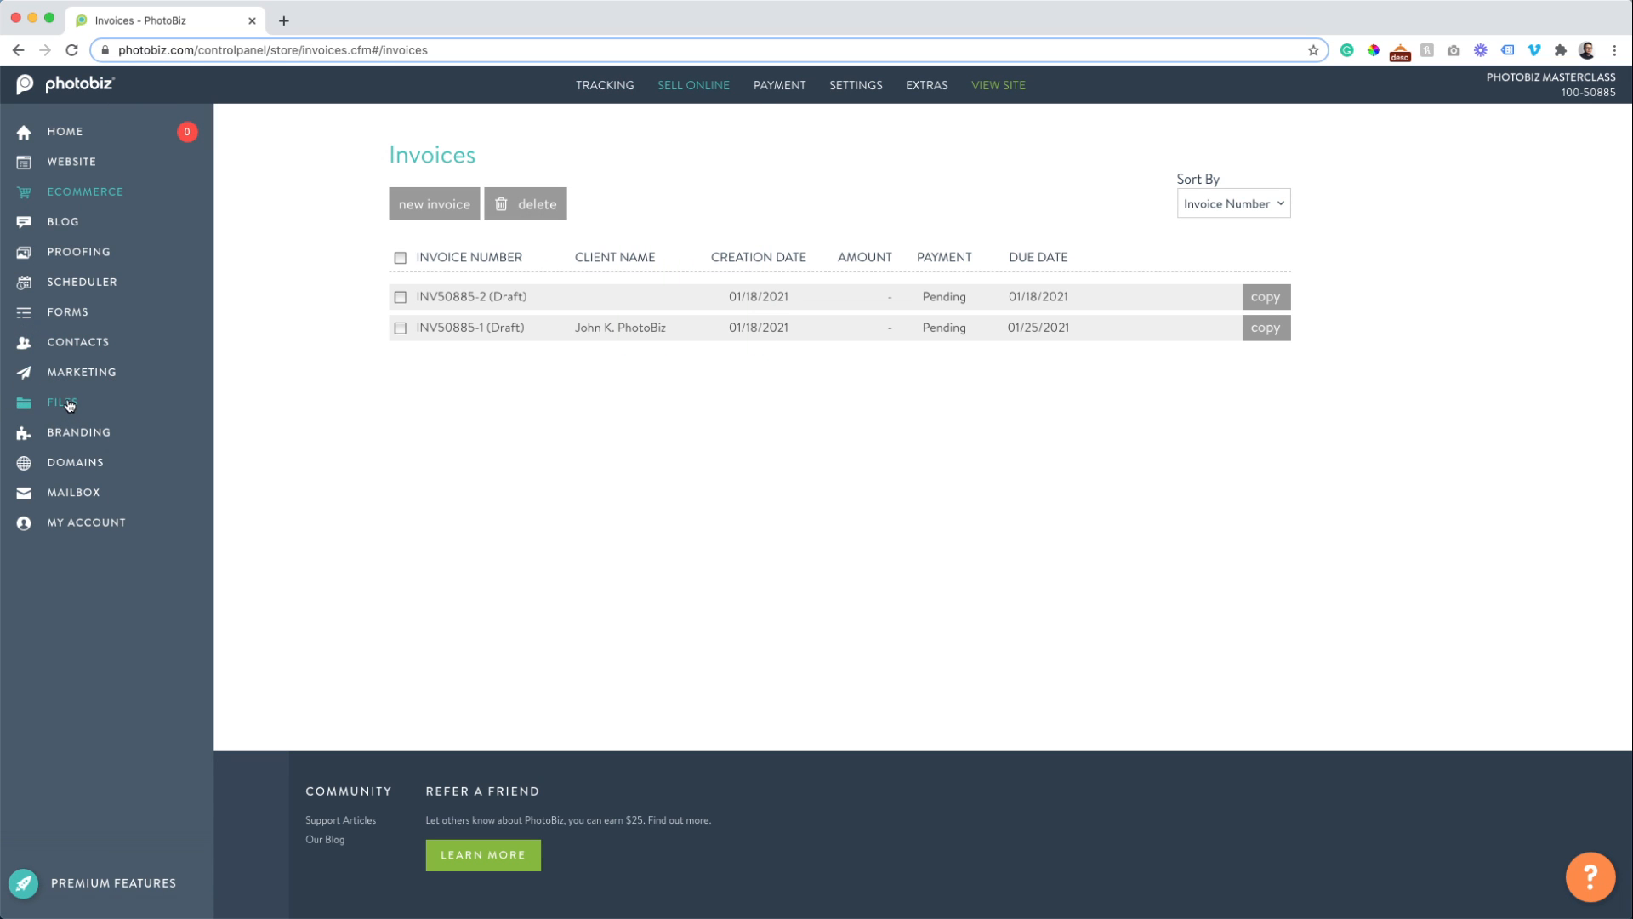
{"action": "left_click", "coordinate": [62, 404]}
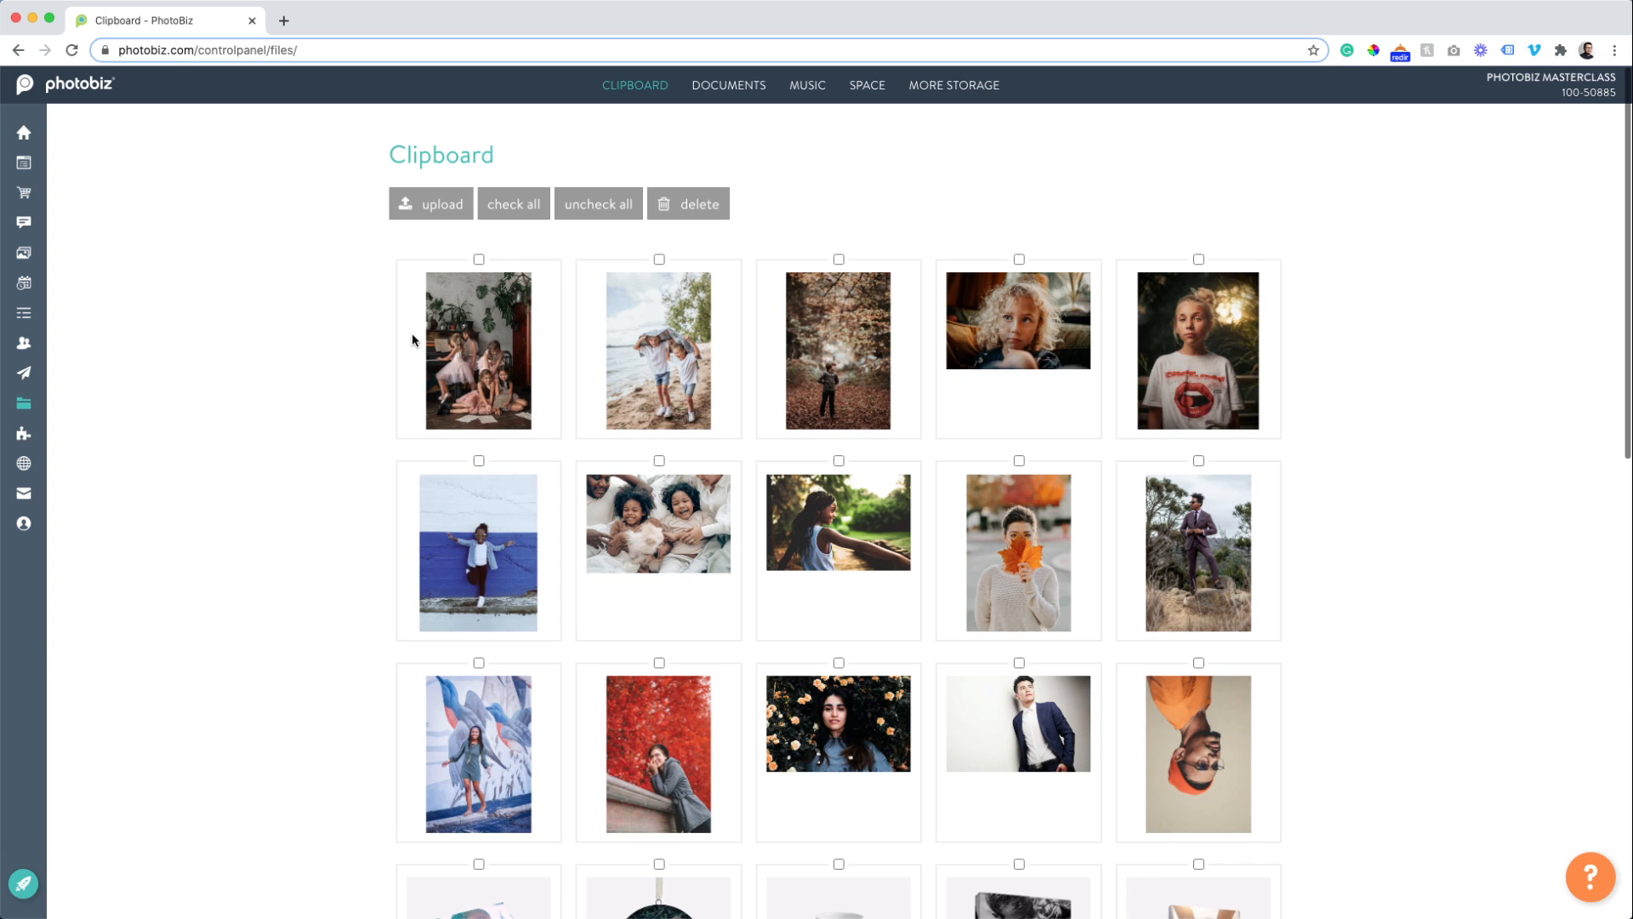
{"action": "scroll", "coordinate": [394, 445], "scroll_direction": "down", "scroll_amount": 10}
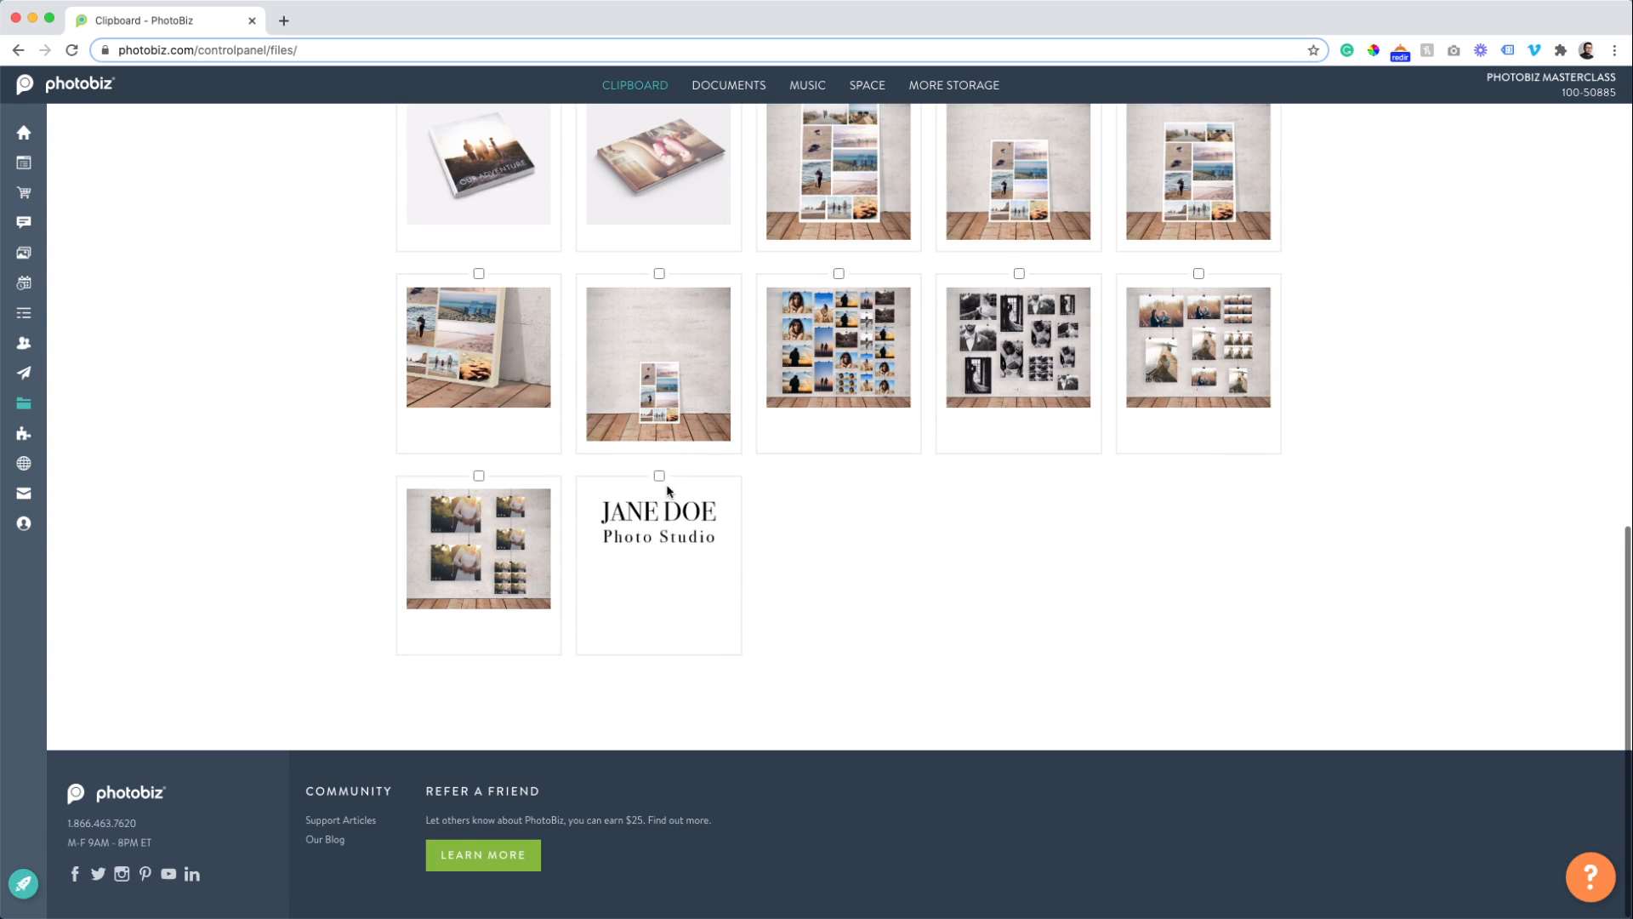
{"action": "left_click", "coordinate": [658, 514]}
{"action": "left_click", "coordinate": [660, 519]}
{"action": "left_click", "coordinate": [587, 510]}
{"action": "scroll", "coordinate": [292, 485], "scroll_direction": "up", "scroll_amount": 15}
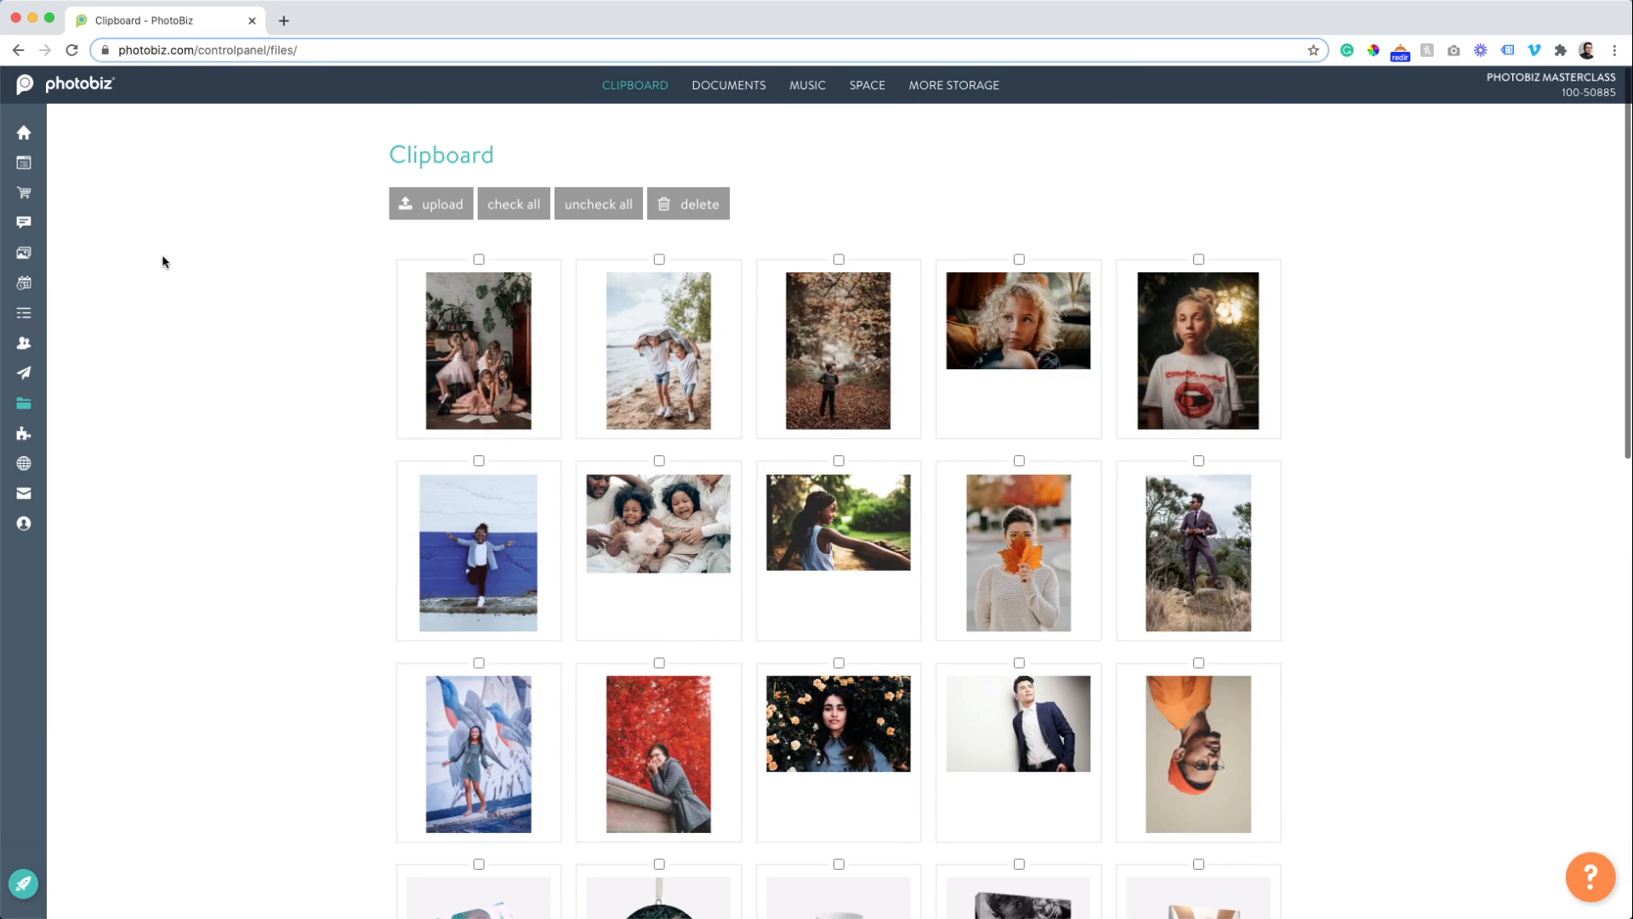
{"action": "mouse_move", "coordinate": [34, 256]}
{"action": "left_click", "coordinate": [52, 194]}
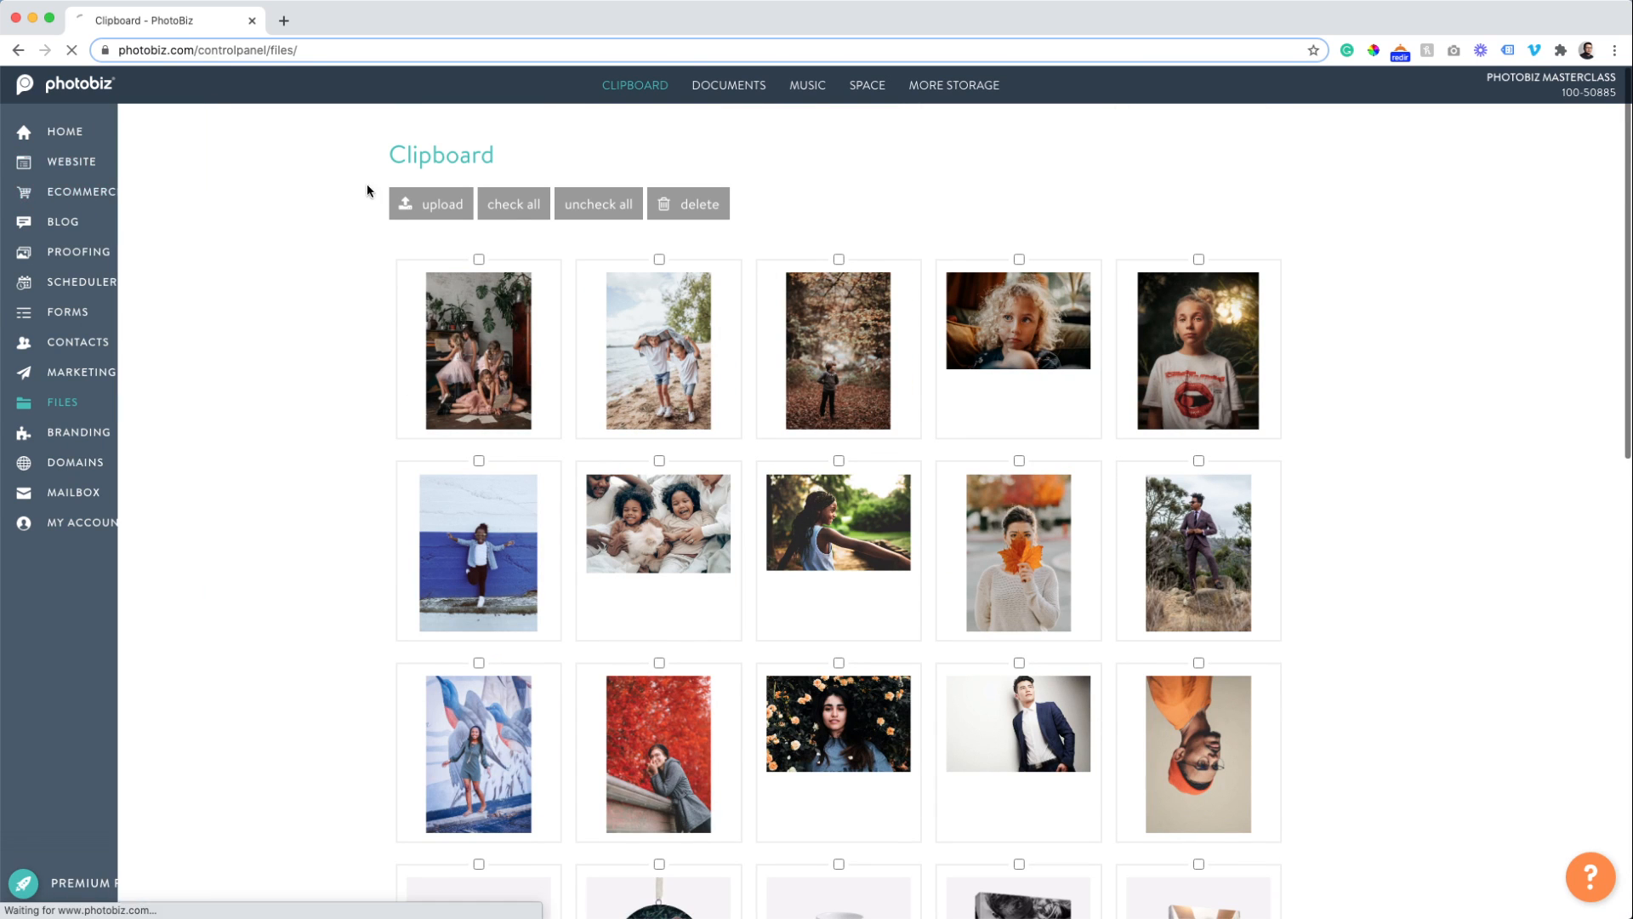
{"action": "mouse_move", "coordinate": [847, 96]}
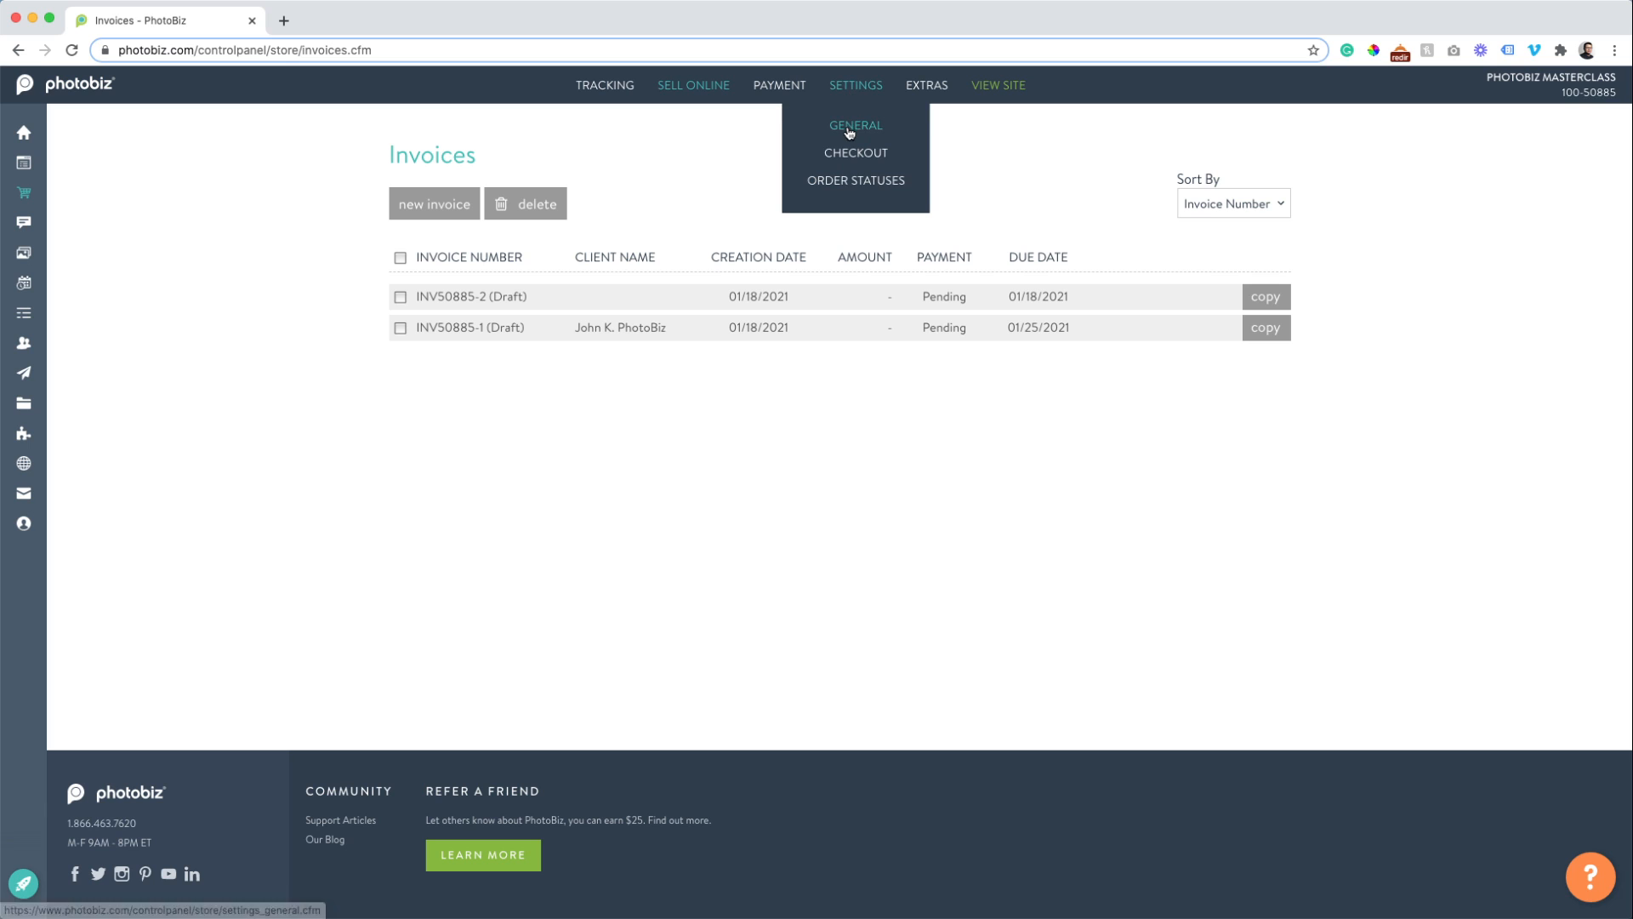
Go to the store's Checkout settings through Settings > General.
{"action": "left_click", "coordinate": [849, 130]}
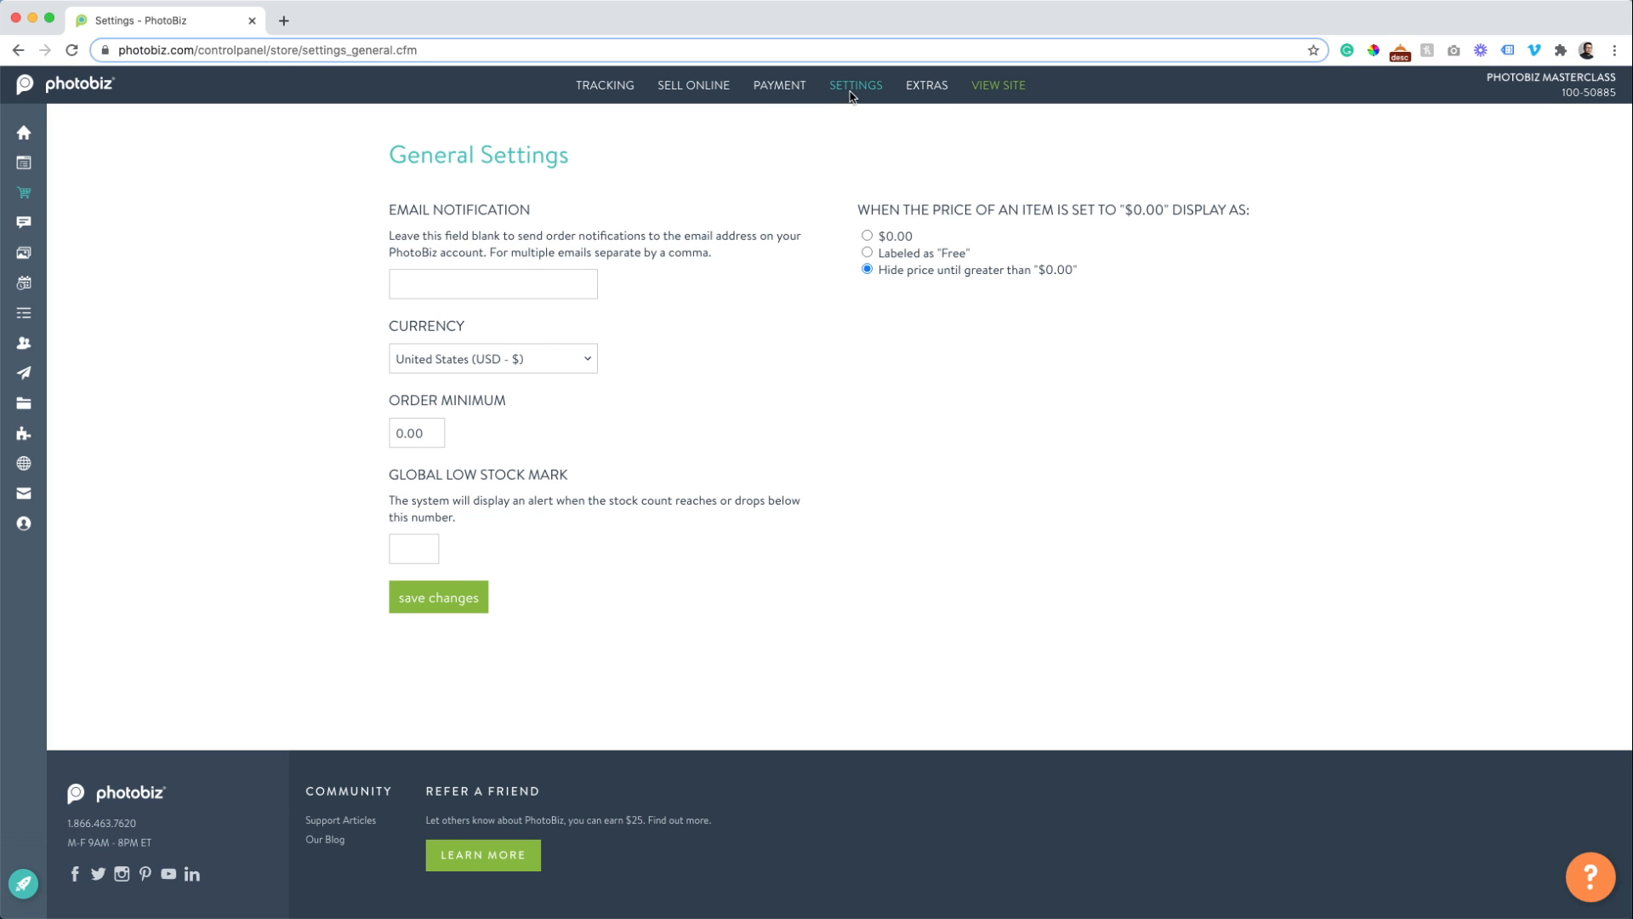
{"action": "mouse_move", "coordinate": [851, 95]}
{"action": "left_click", "coordinate": [850, 163]}
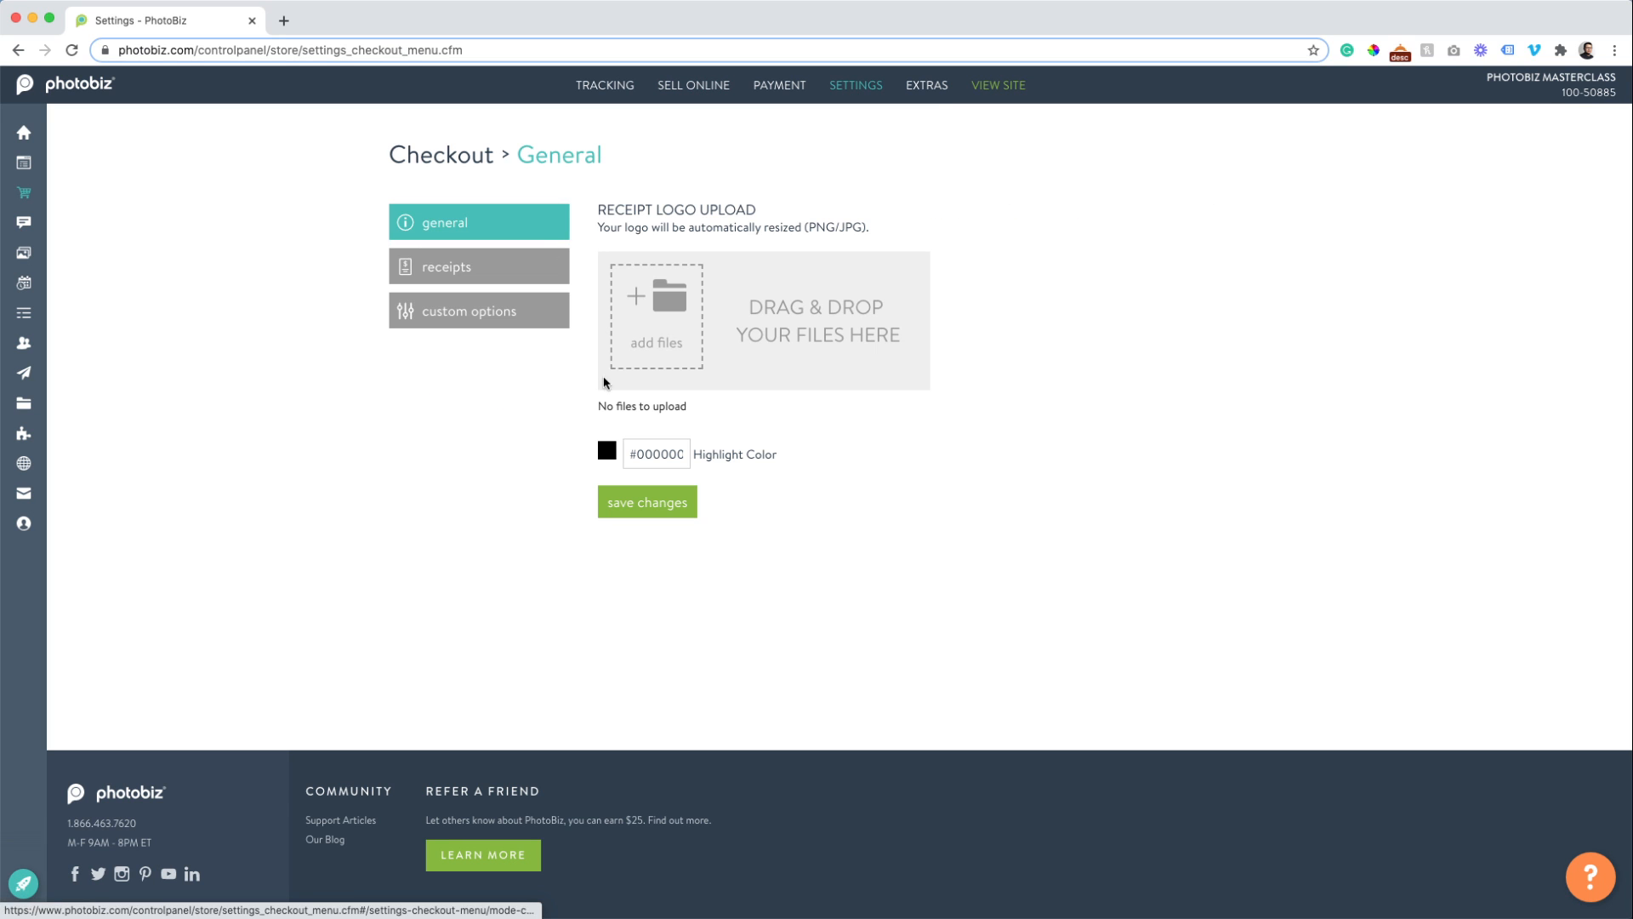
Upload the 5979093 ornament JPEG from the packages folder as the receipt logo.
{"action": "left_click", "coordinate": [646, 322]}
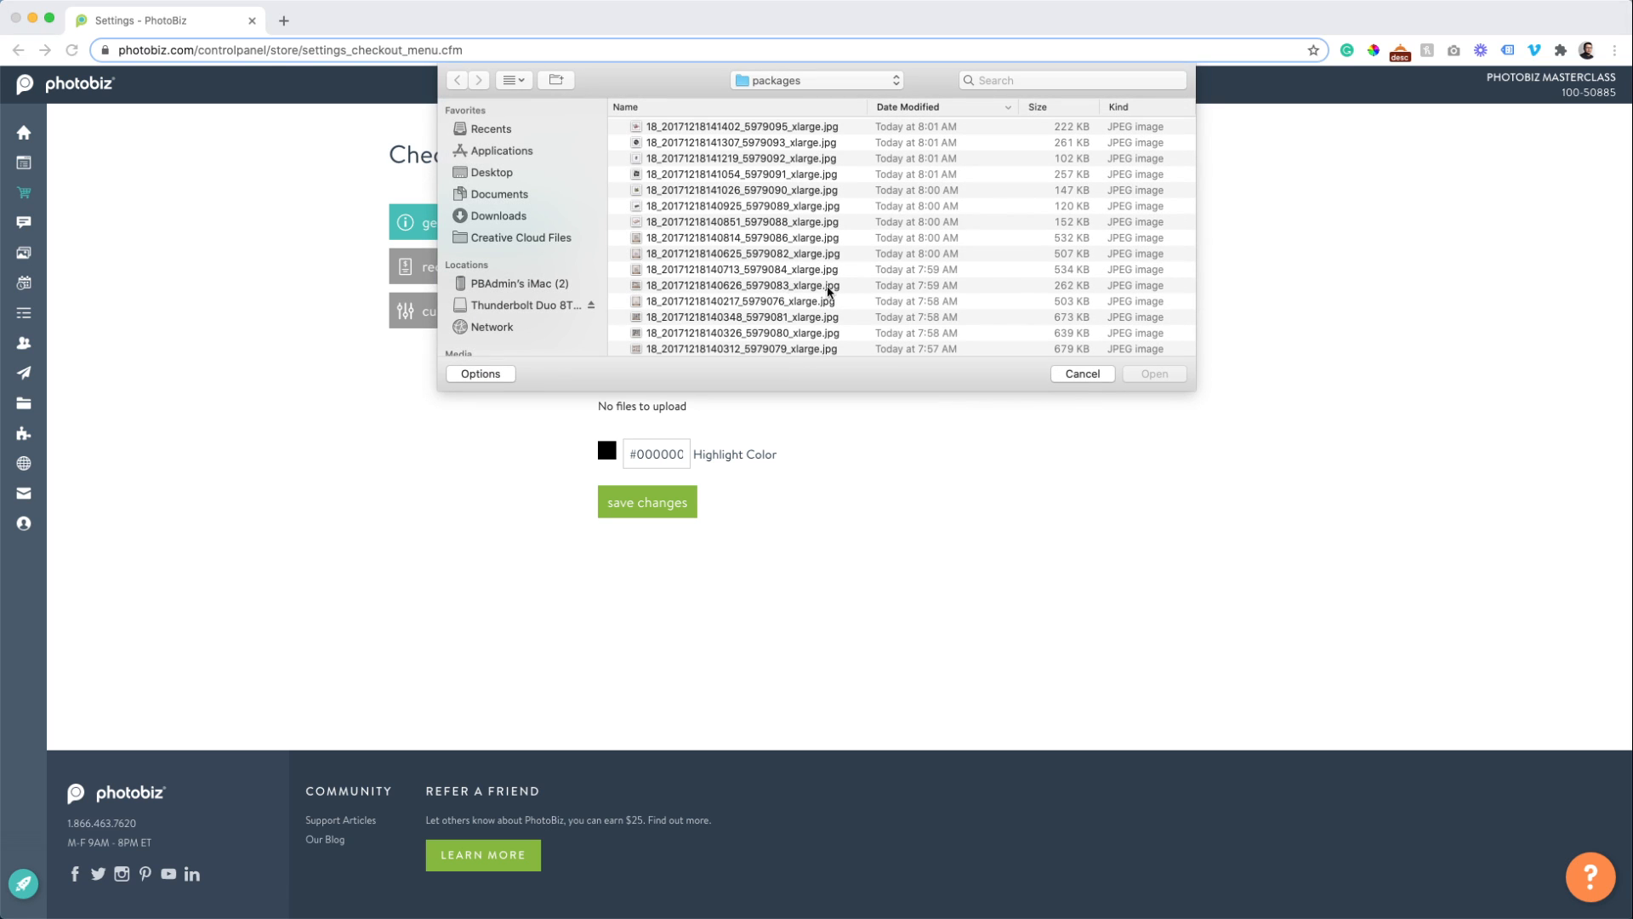
{"action": "left_click", "coordinate": [840, 238]}
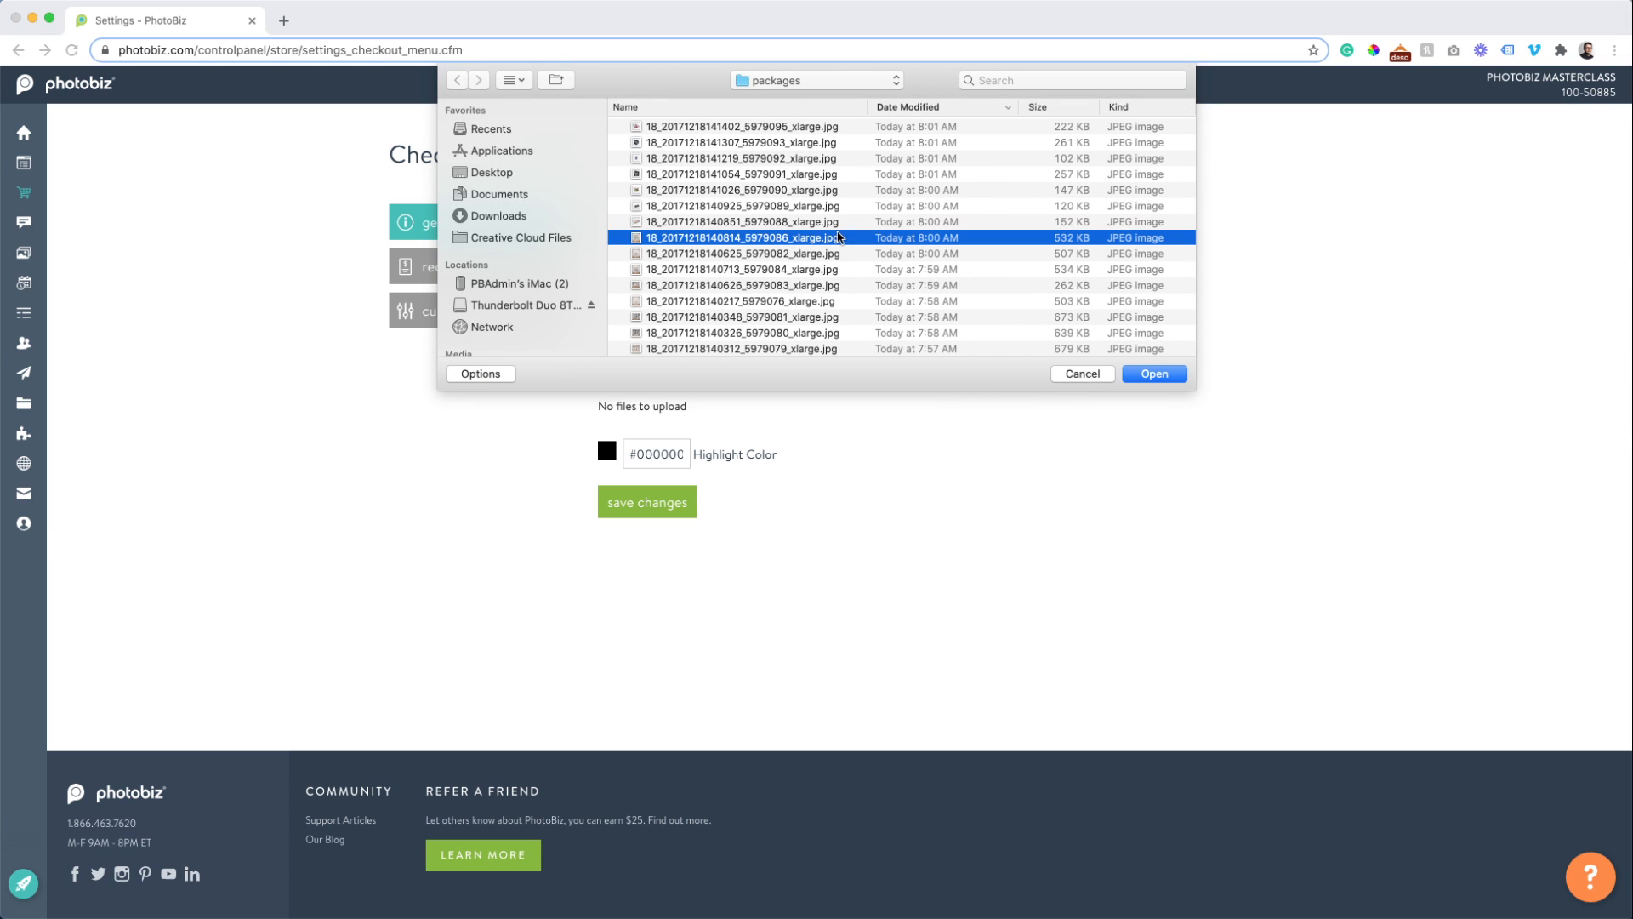
{"action": "scroll", "coordinate": [831, 231], "scroll_direction": "down", "scroll_amount": 1}
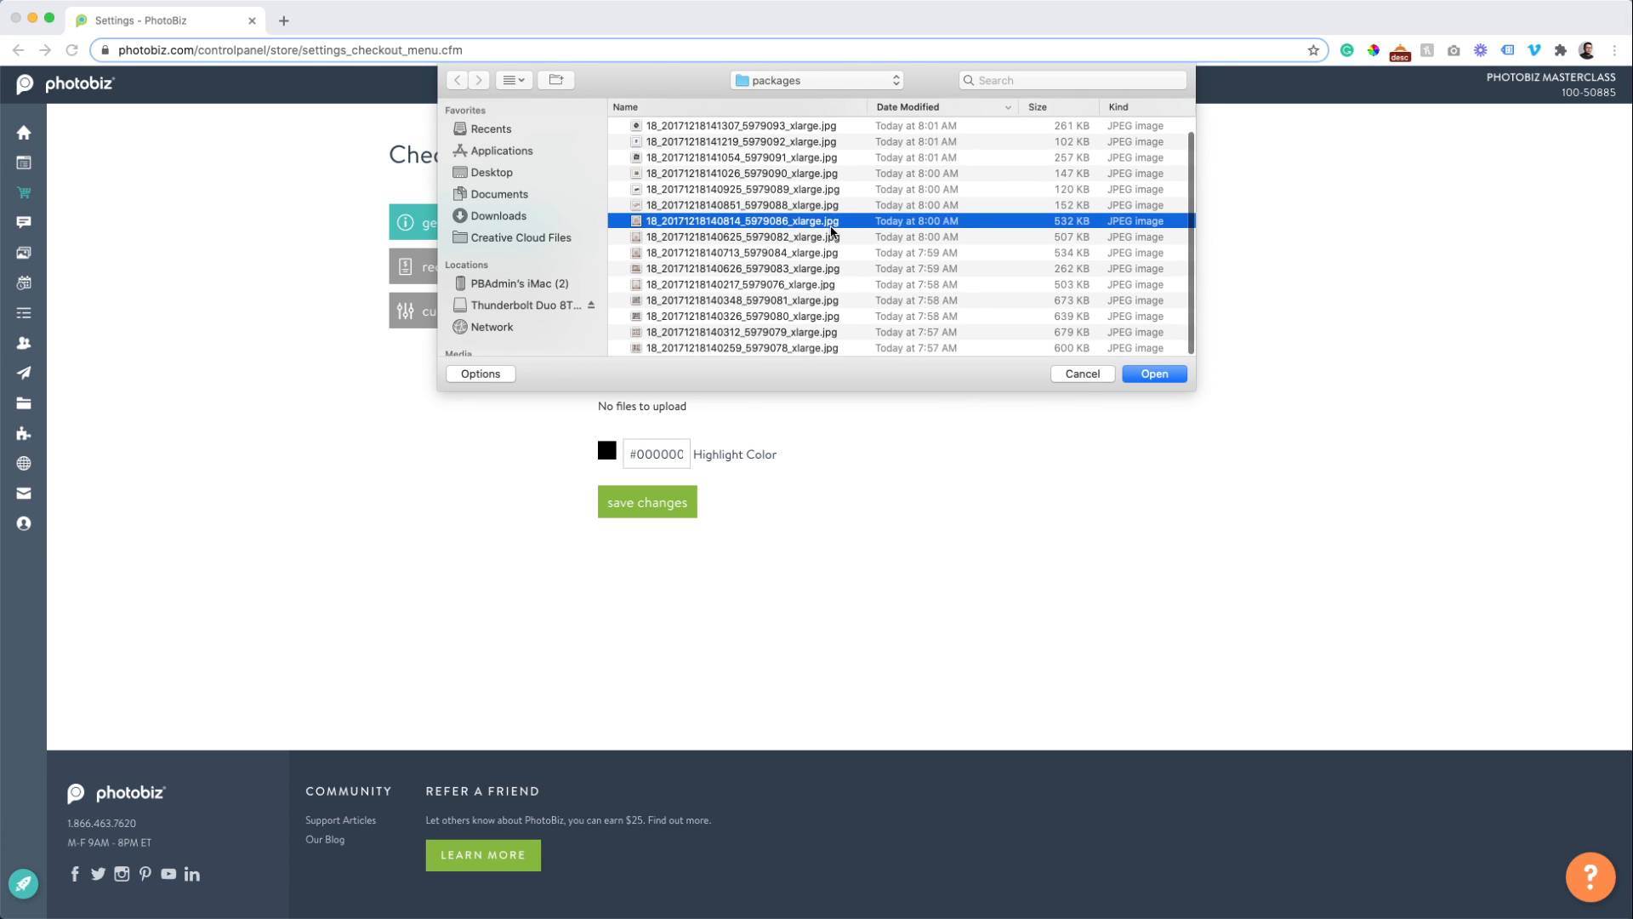
{"action": "scroll", "coordinate": [816, 222], "scroll_direction": "up", "scroll_amount": 1}
{"action": "scroll", "coordinate": [766, 170], "scroll_direction": "down", "scroll_amount": 1}
{"action": "scroll", "coordinate": [723, 136], "scroll_direction": "up", "scroll_amount": 1}
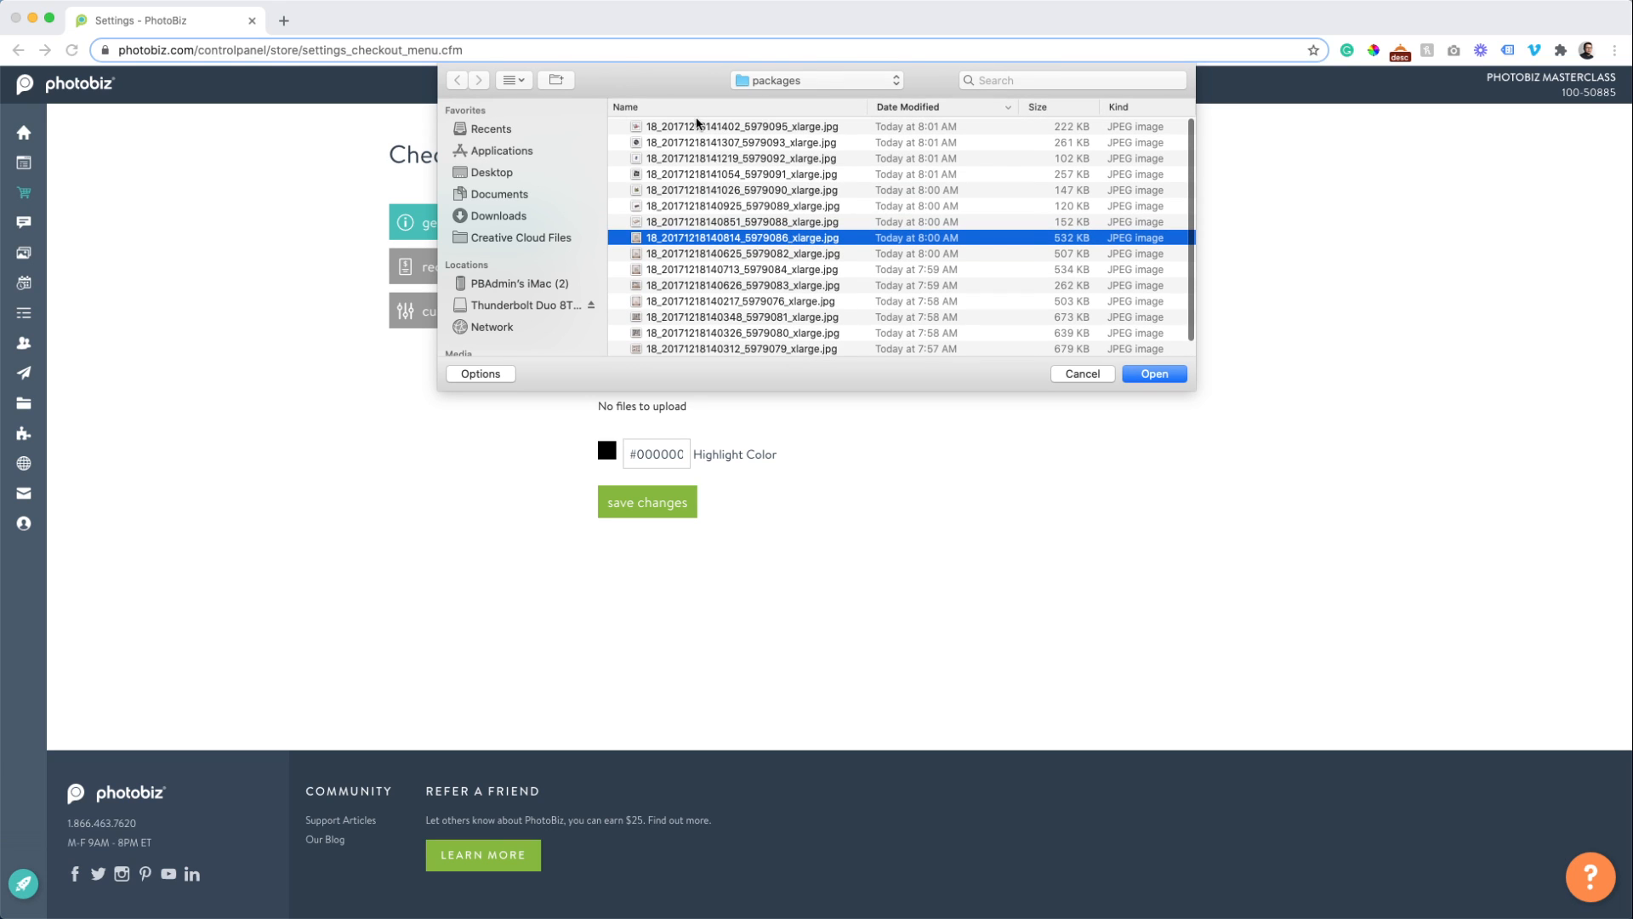
{"action": "scroll", "coordinate": [681, 209], "scroll_direction": "down", "scroll_amount": 1}
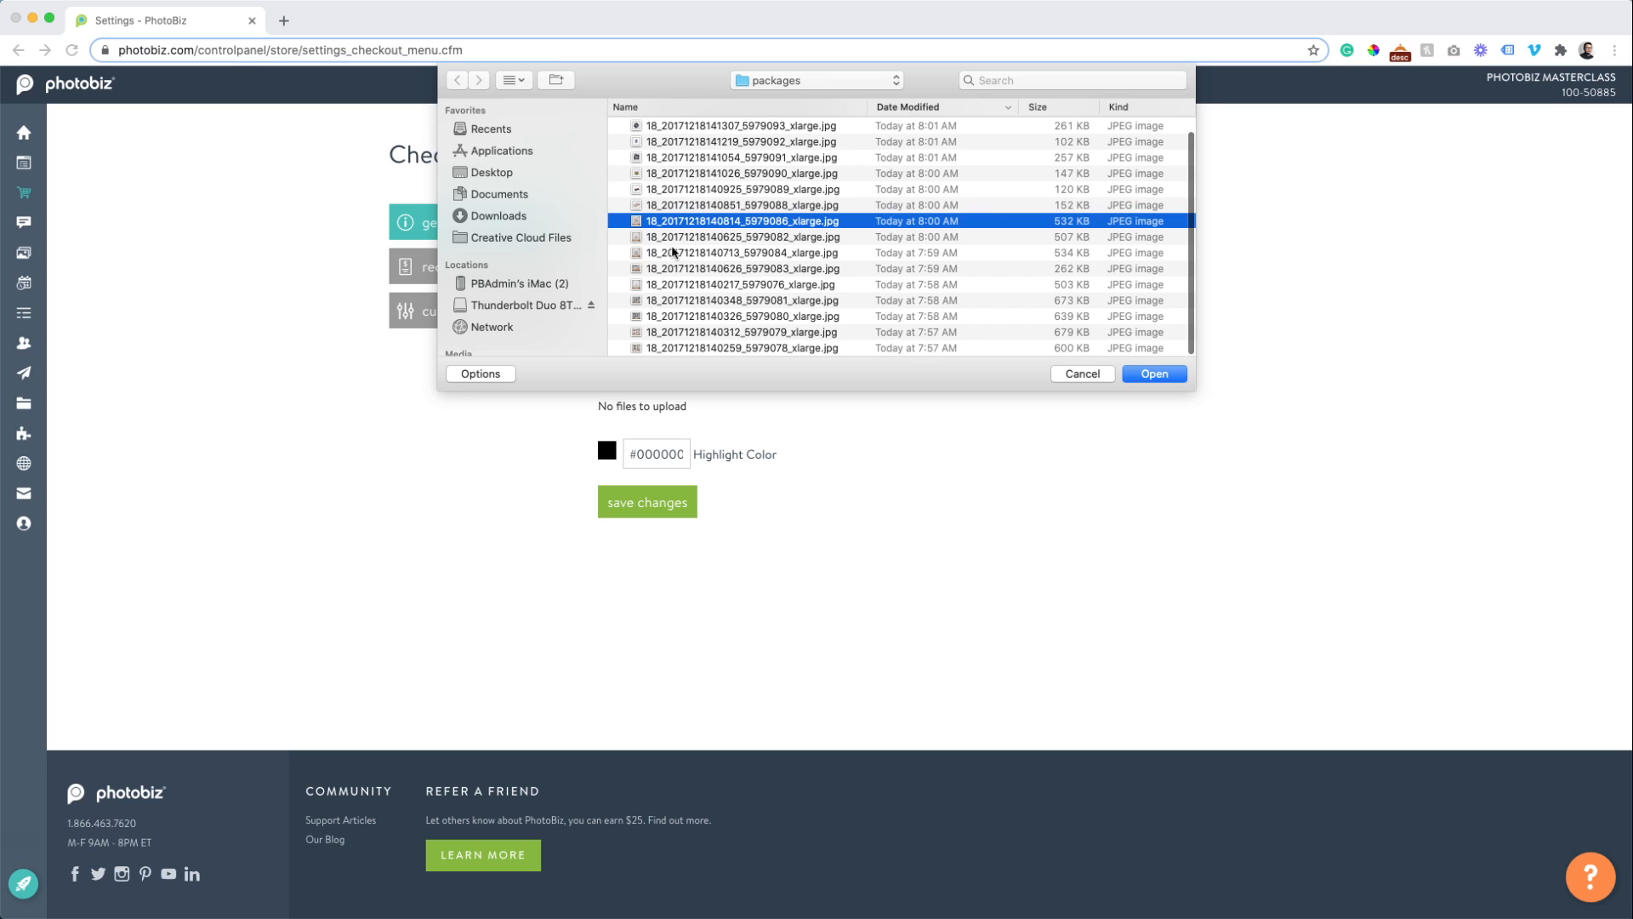
{"action": "left_click", "coordinate": [713, 144]}
{"action": "left_click", "coordinate": [707, 130]}
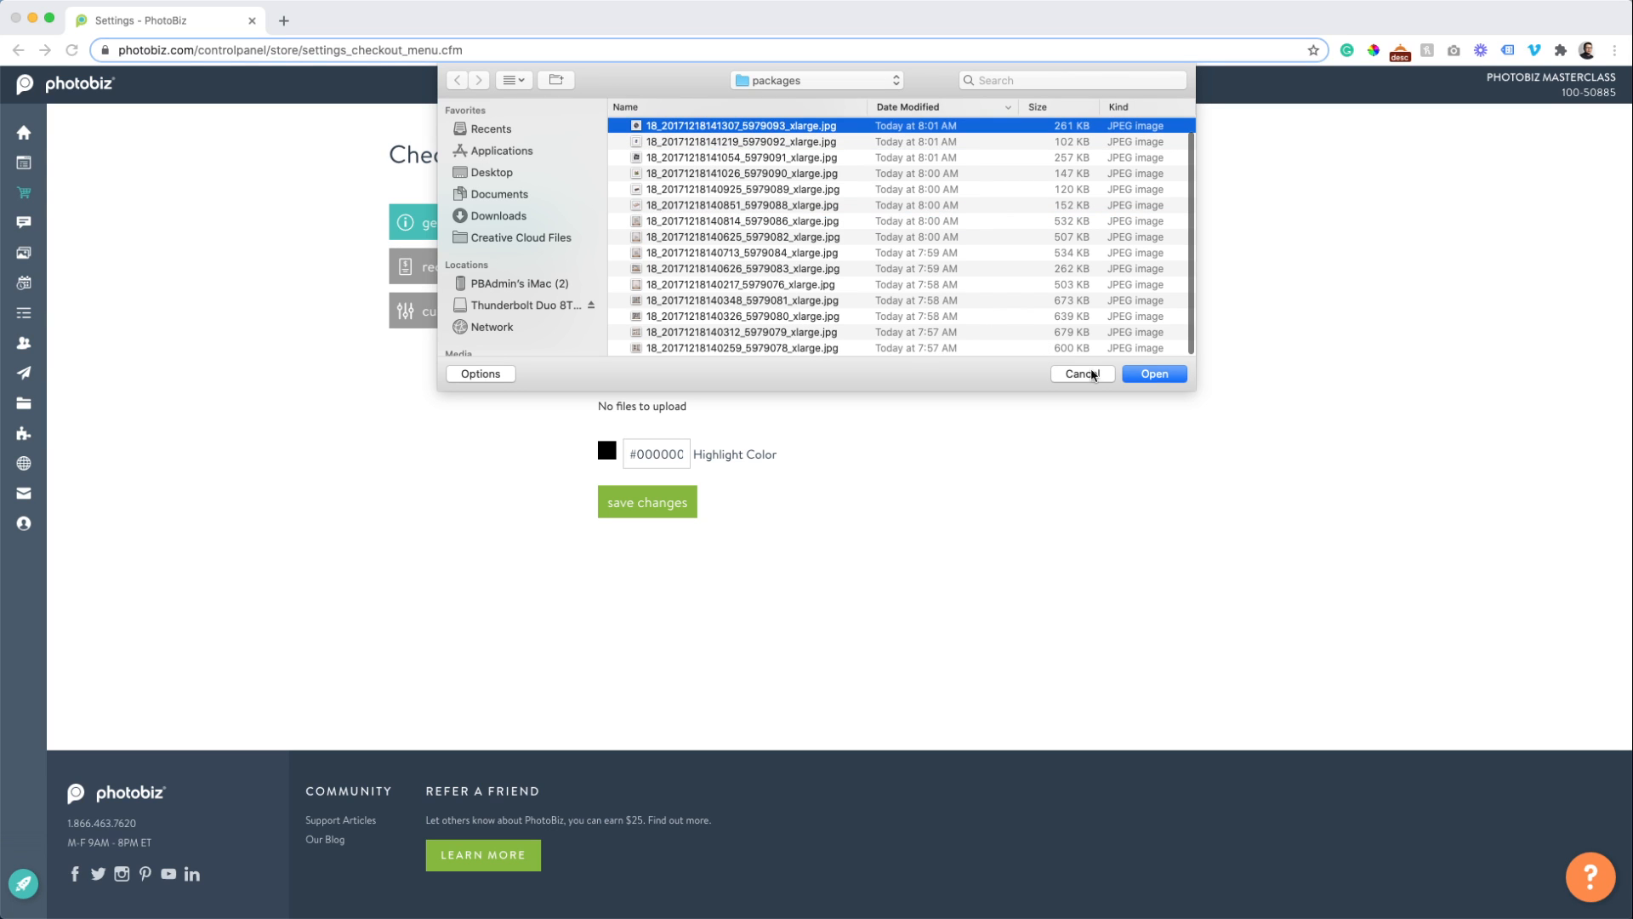
{"action": "left_click", "coordinate": [1145, 374]}
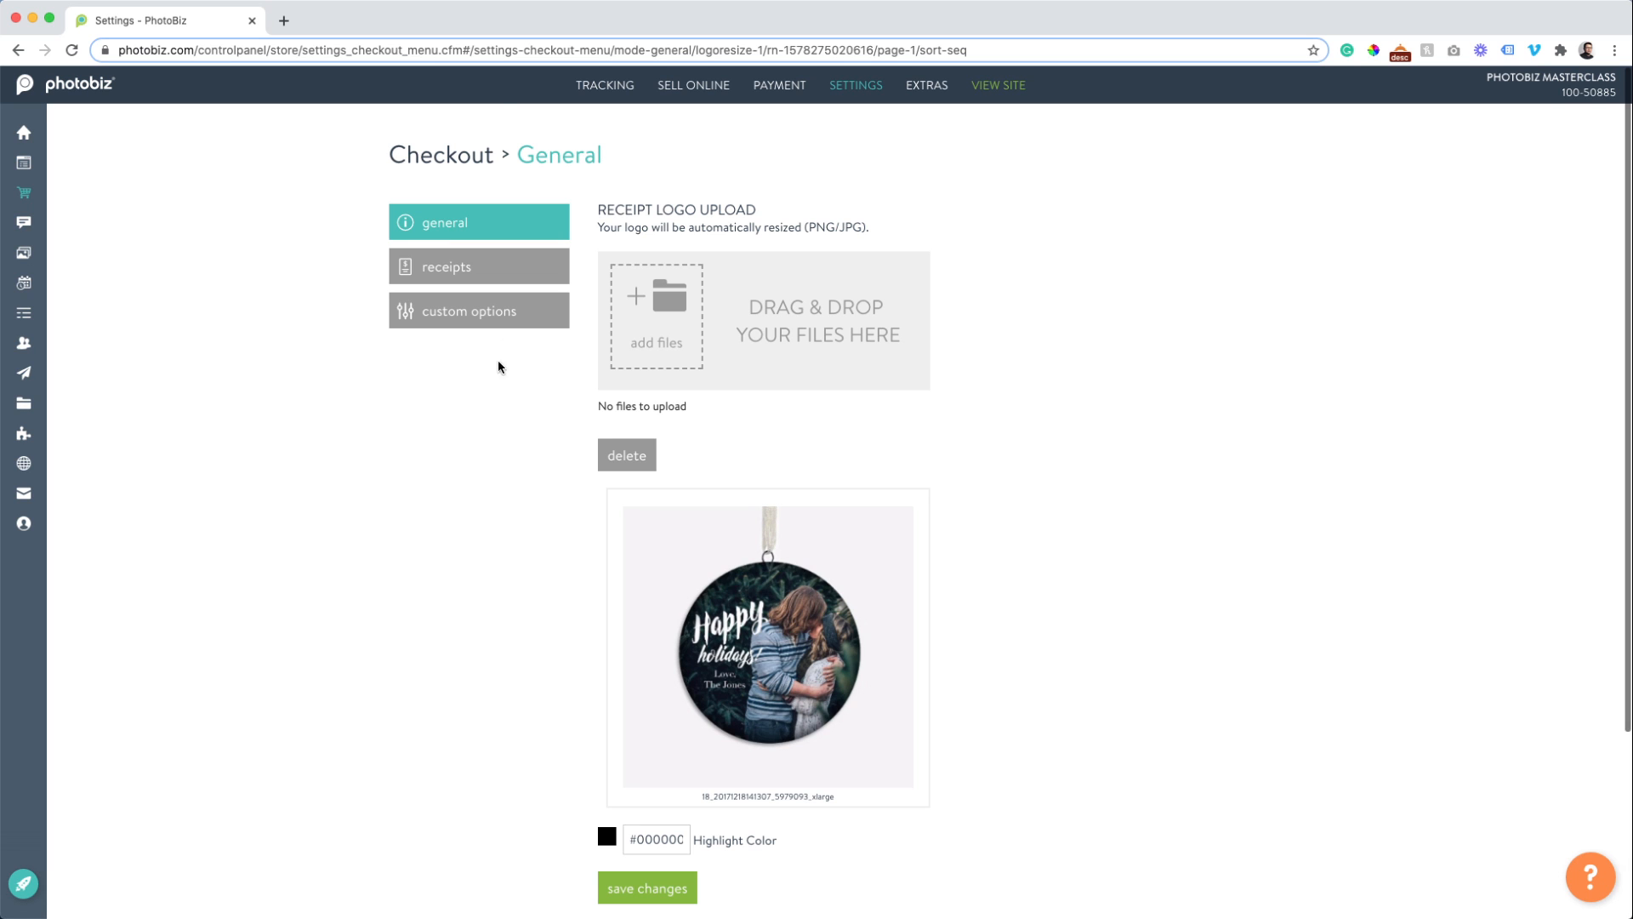
{"action": "mouse_move", "coordinate": [44, 294]}
{"action": "mouse_move", "coordinate": [691, 95]}
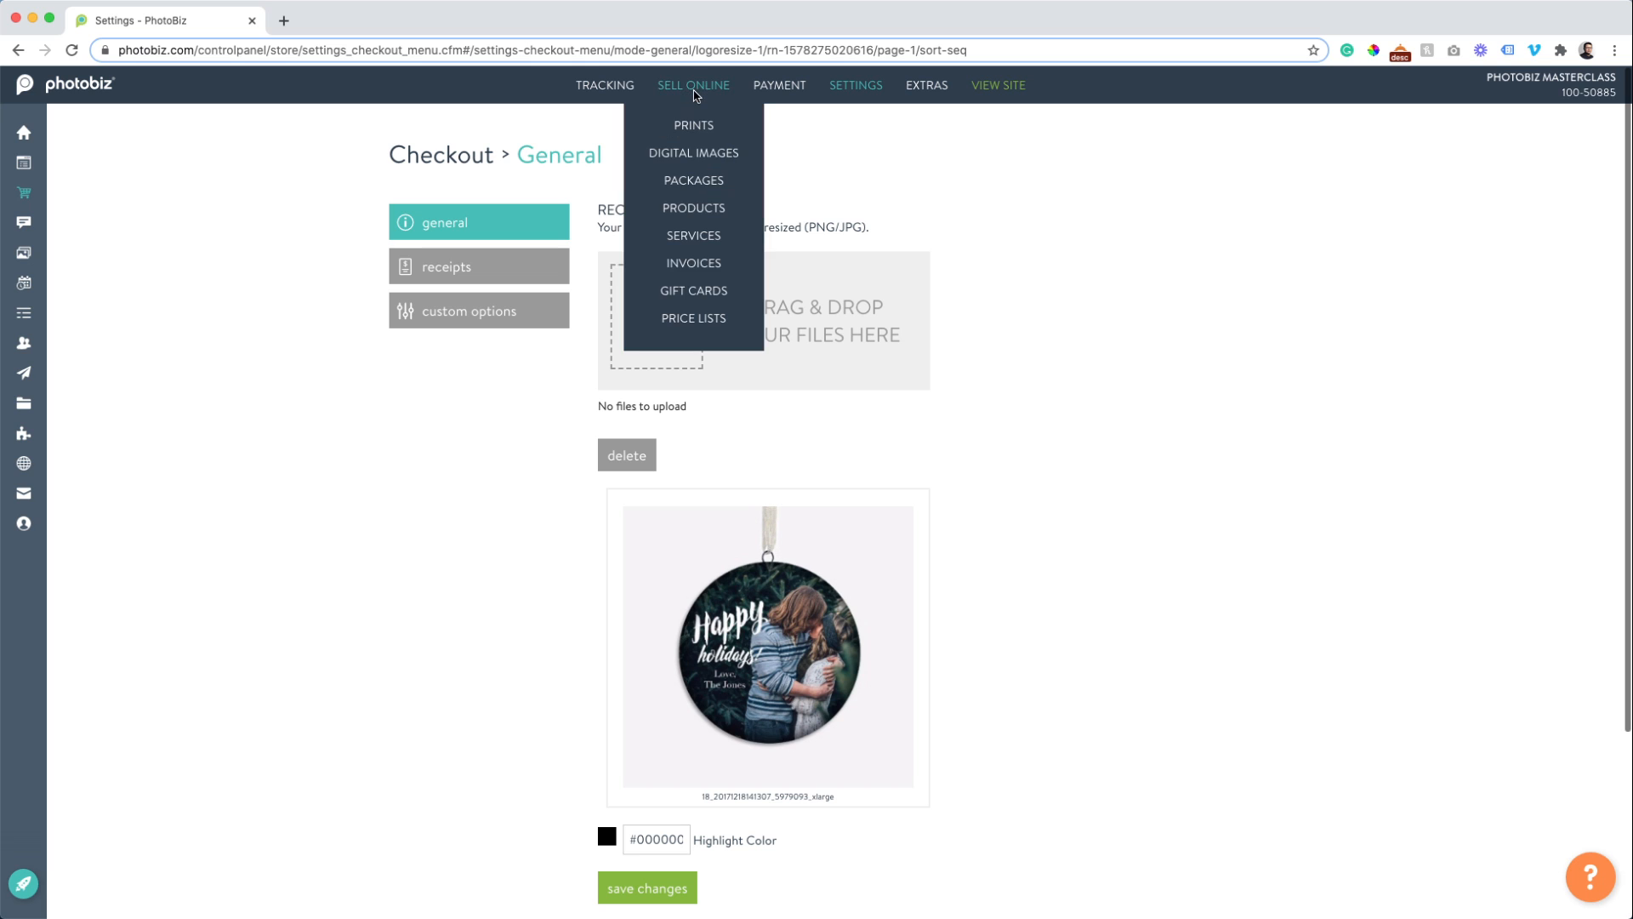
{"action": "left_click", "coordinate": [689, 265]}
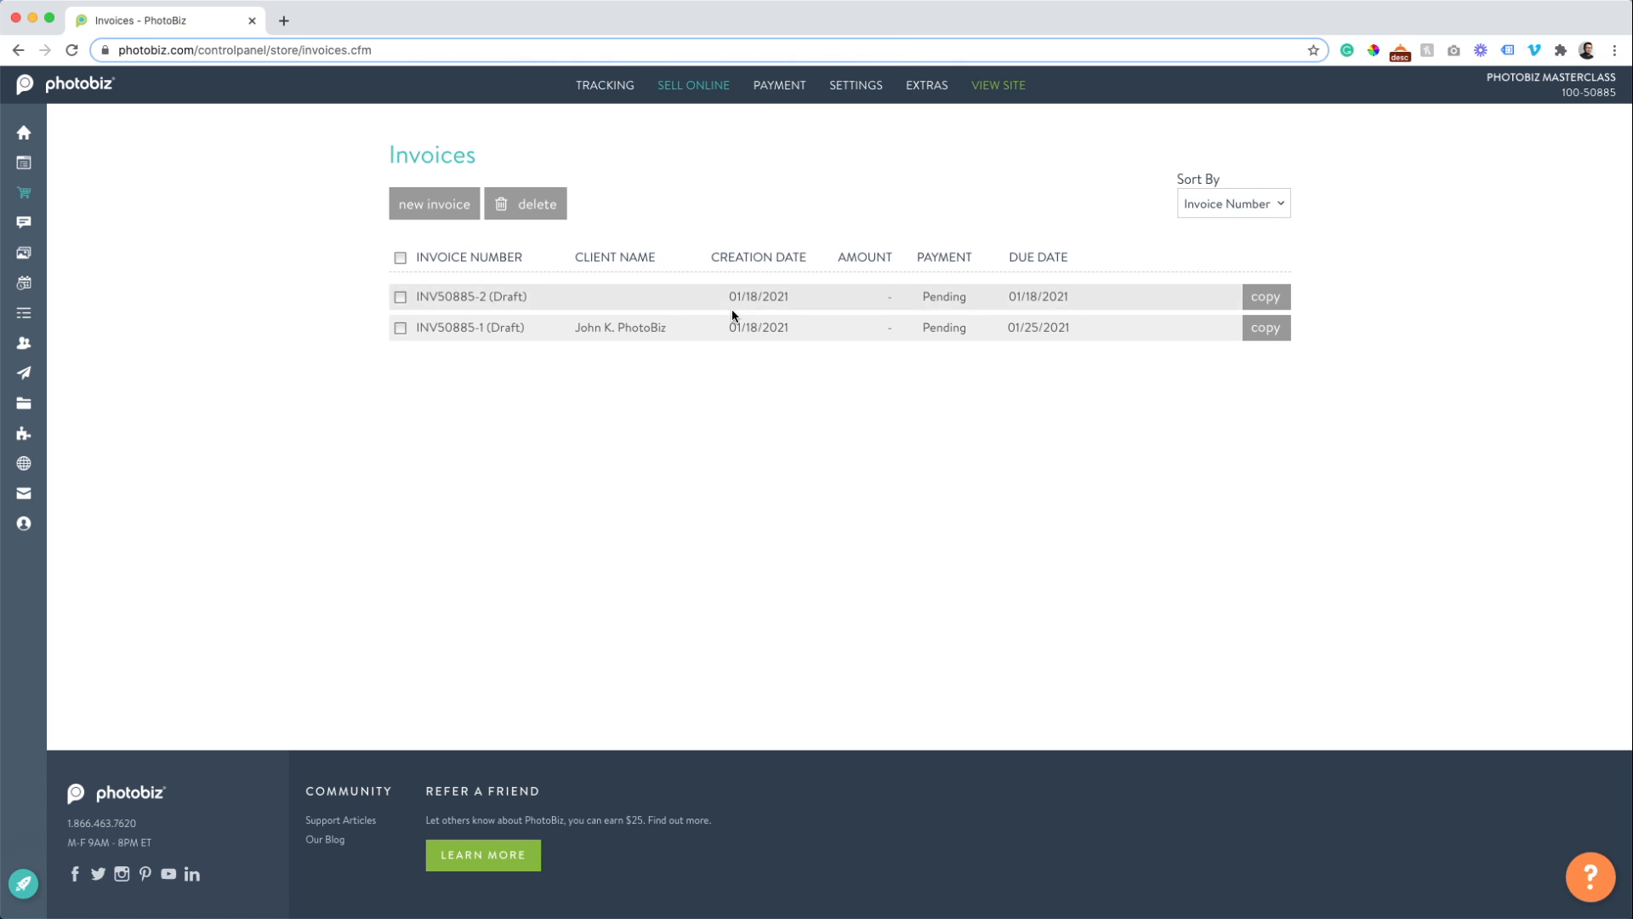
{"action": "left_click", "coordinate": [451, 327]}
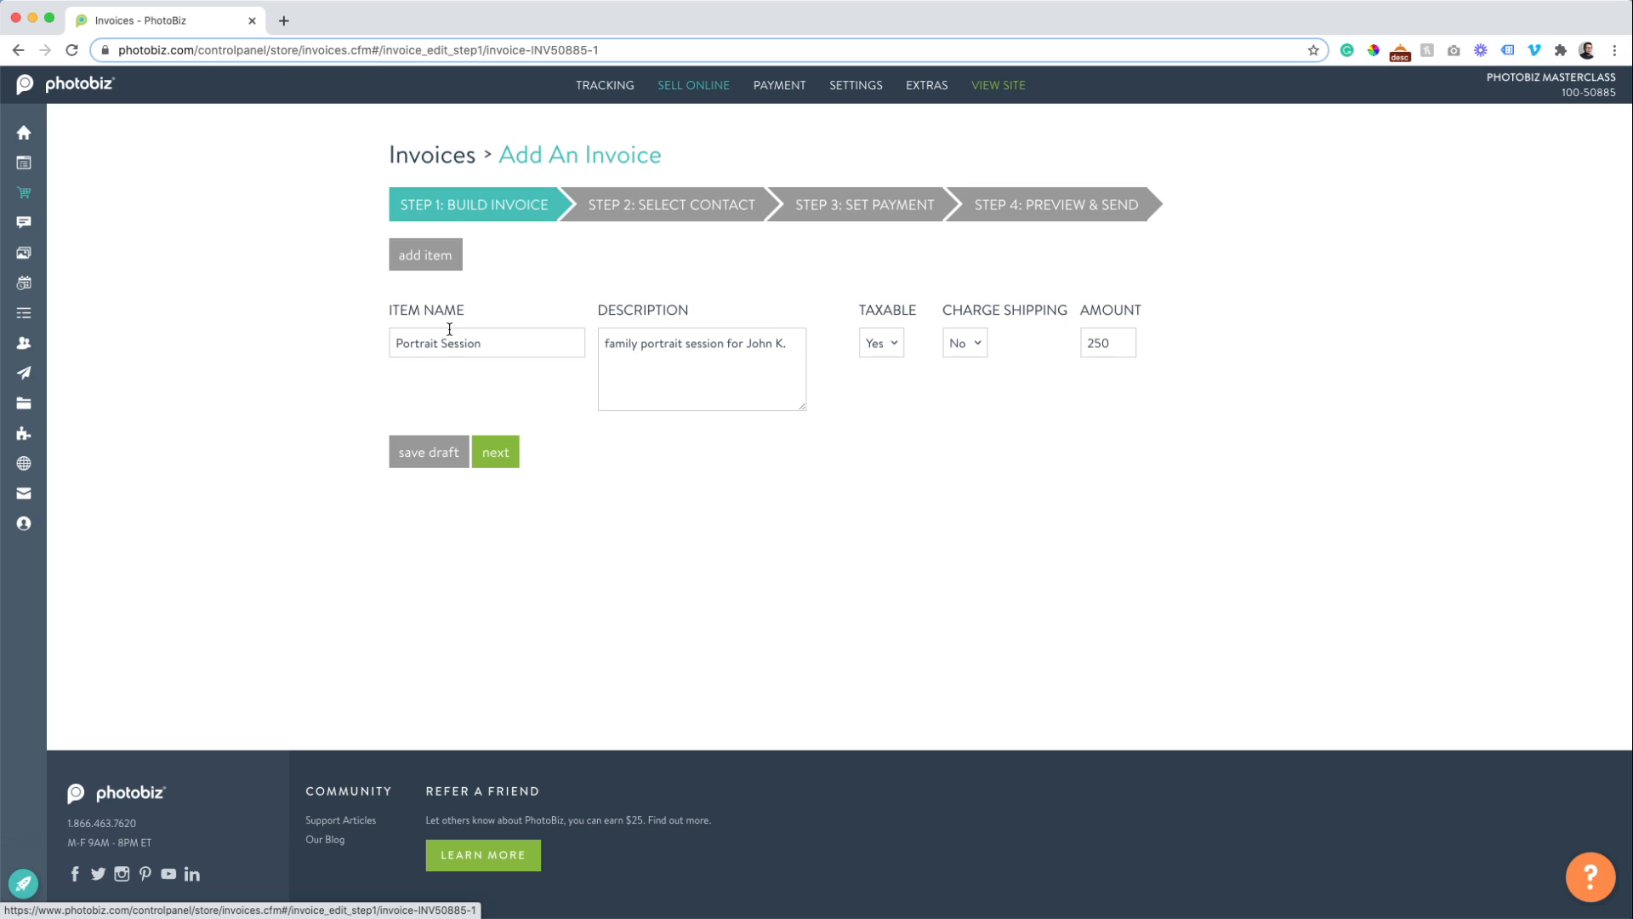
{"action": "left_click", "coordinate": [495, 452]}
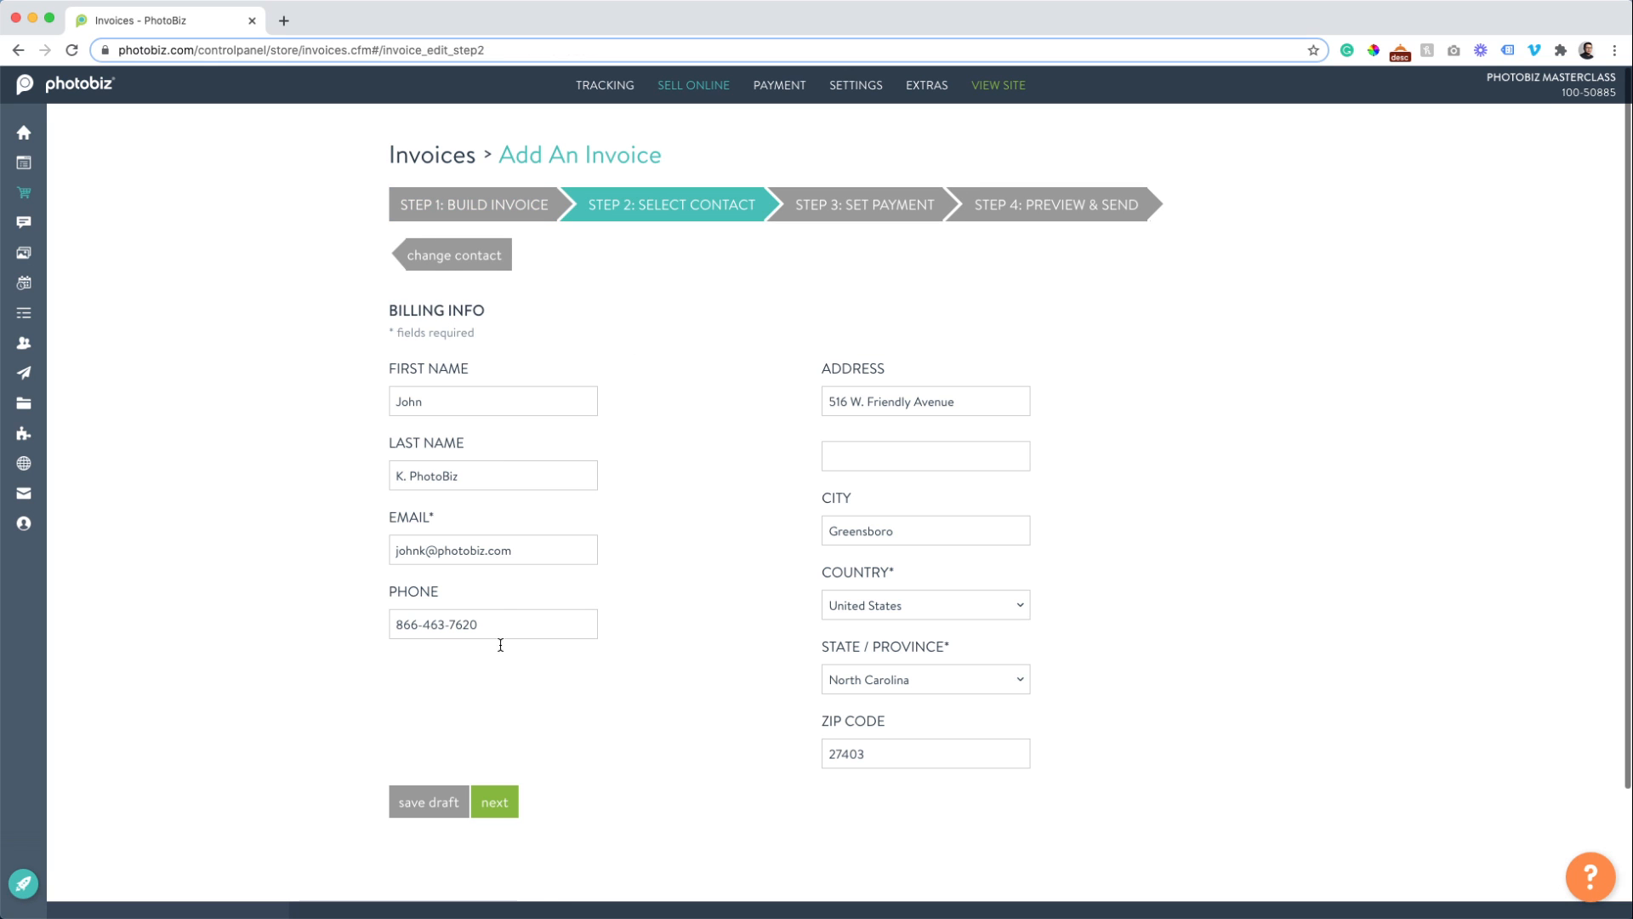
{"action": "left_click", "coordinate": [491, 804]}
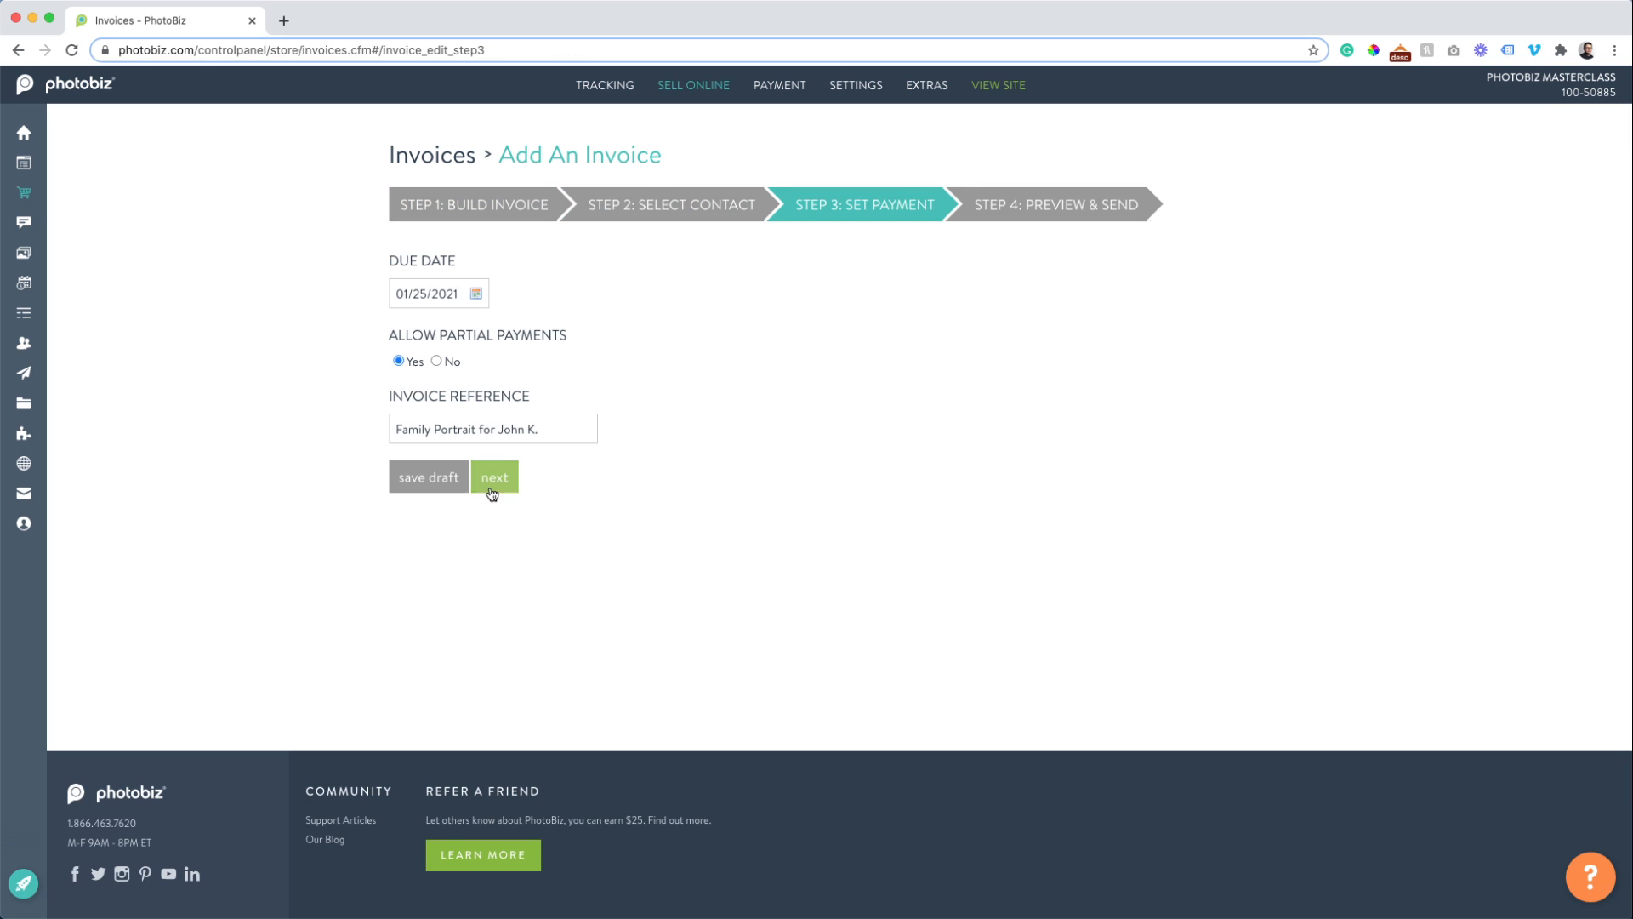
{"action": "left_click", "coordinate": [494, 479]}
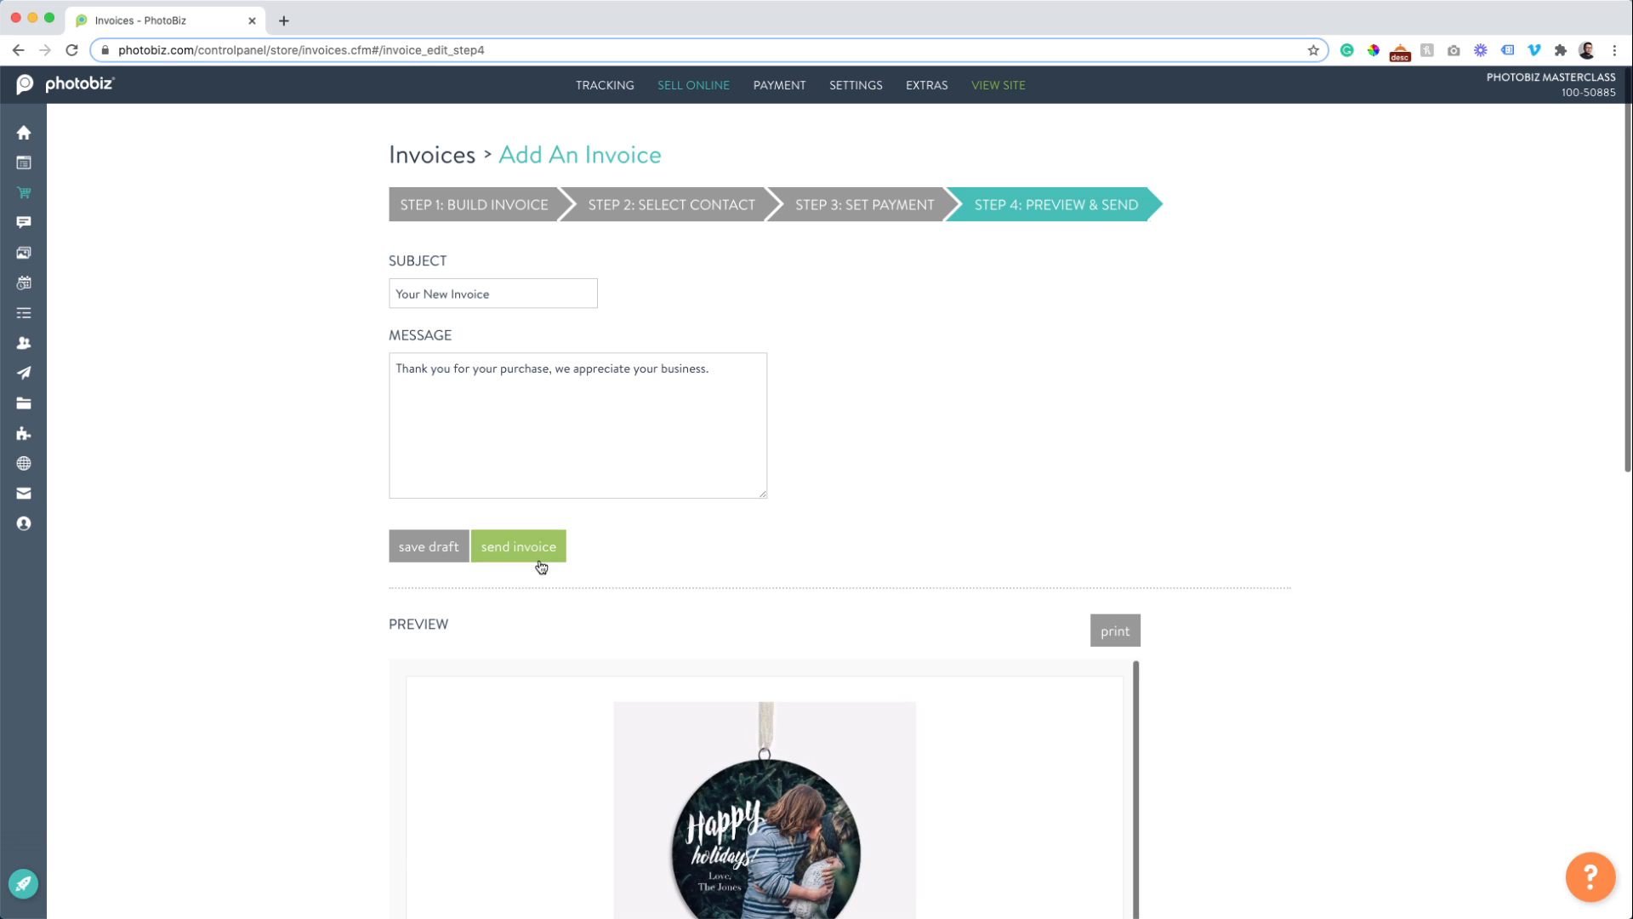
{"action": "scroll", "coordinate": [578, 511], "scroll_direction": "down", "scroll_amount": 5}
{"action": "scroll", "coordinate": [620, 463], "scroll_direction": "up", "scroll_amount": 2}
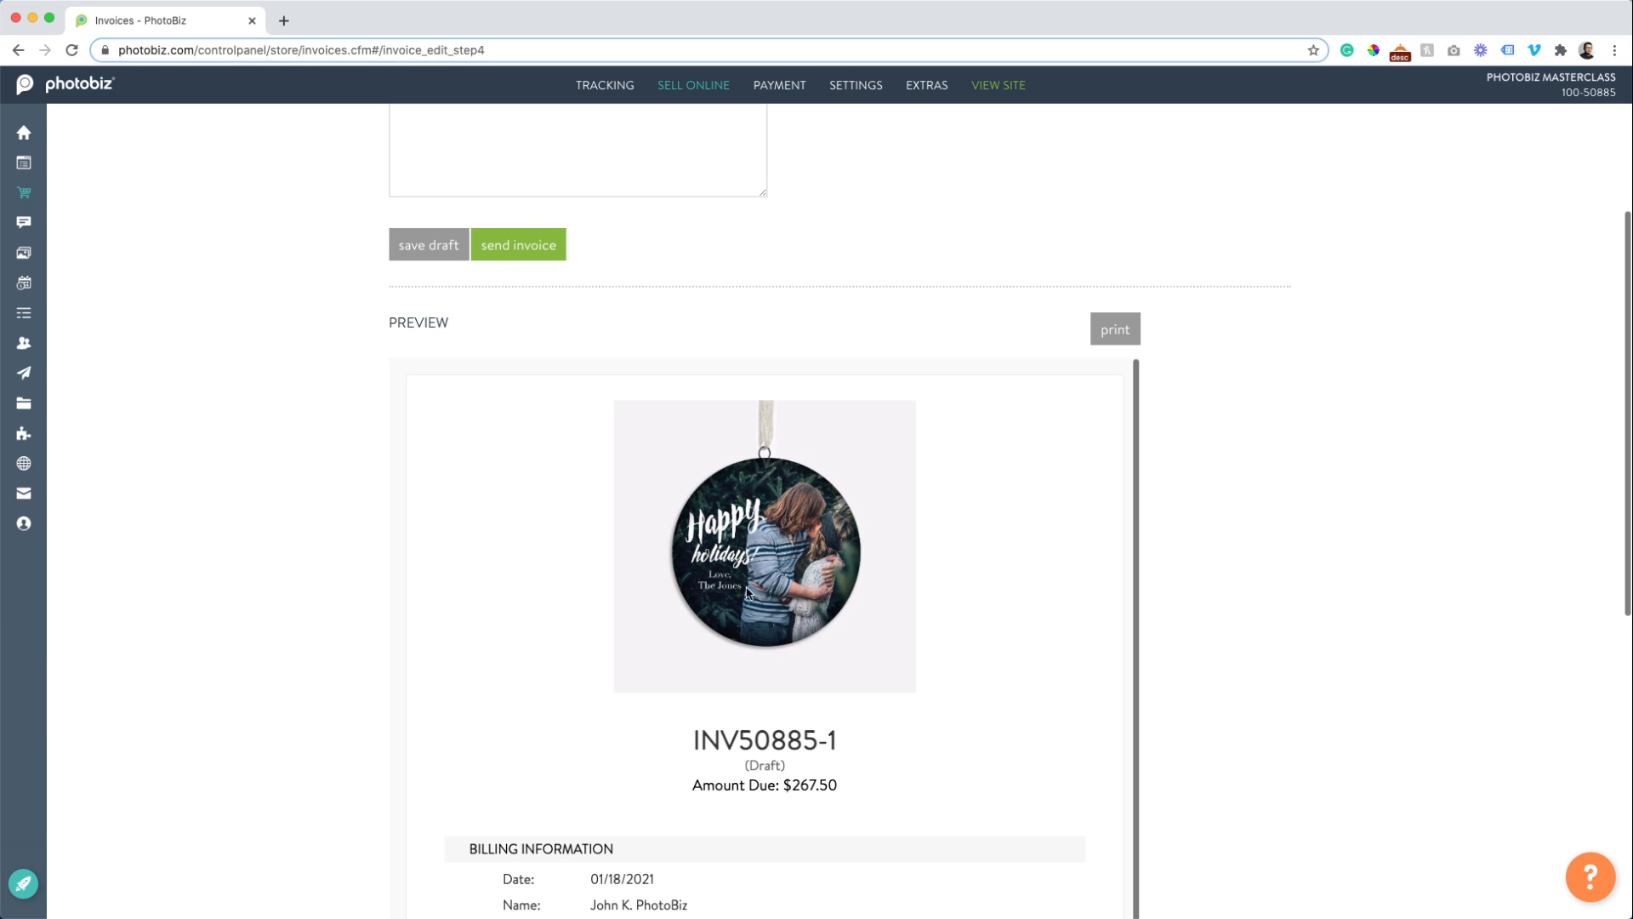
{"action": "scroll", "coordinate": [723, 587], "scroll_direction": "down", "scroll_amount": 2}
{"action": "scroll", "coordinate": [434, 566], "scroll_direction": "down", "scroll_amount": 5}
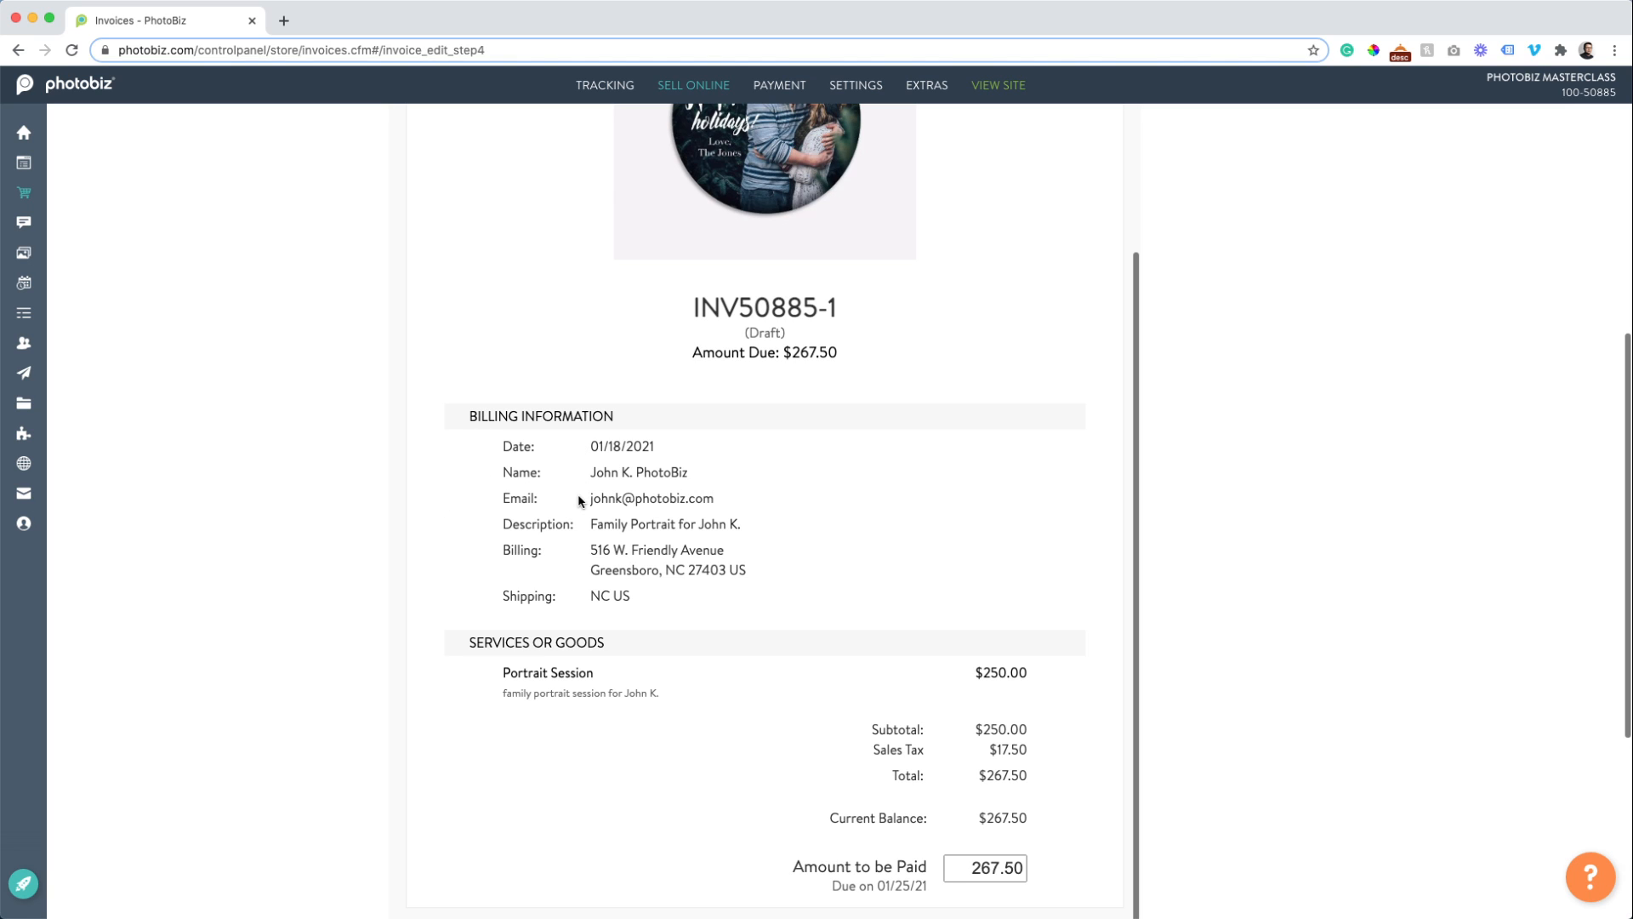
{"action": "left_click_drag", "start_coordinate": [467, 438], "coordinate": [774, 531]}
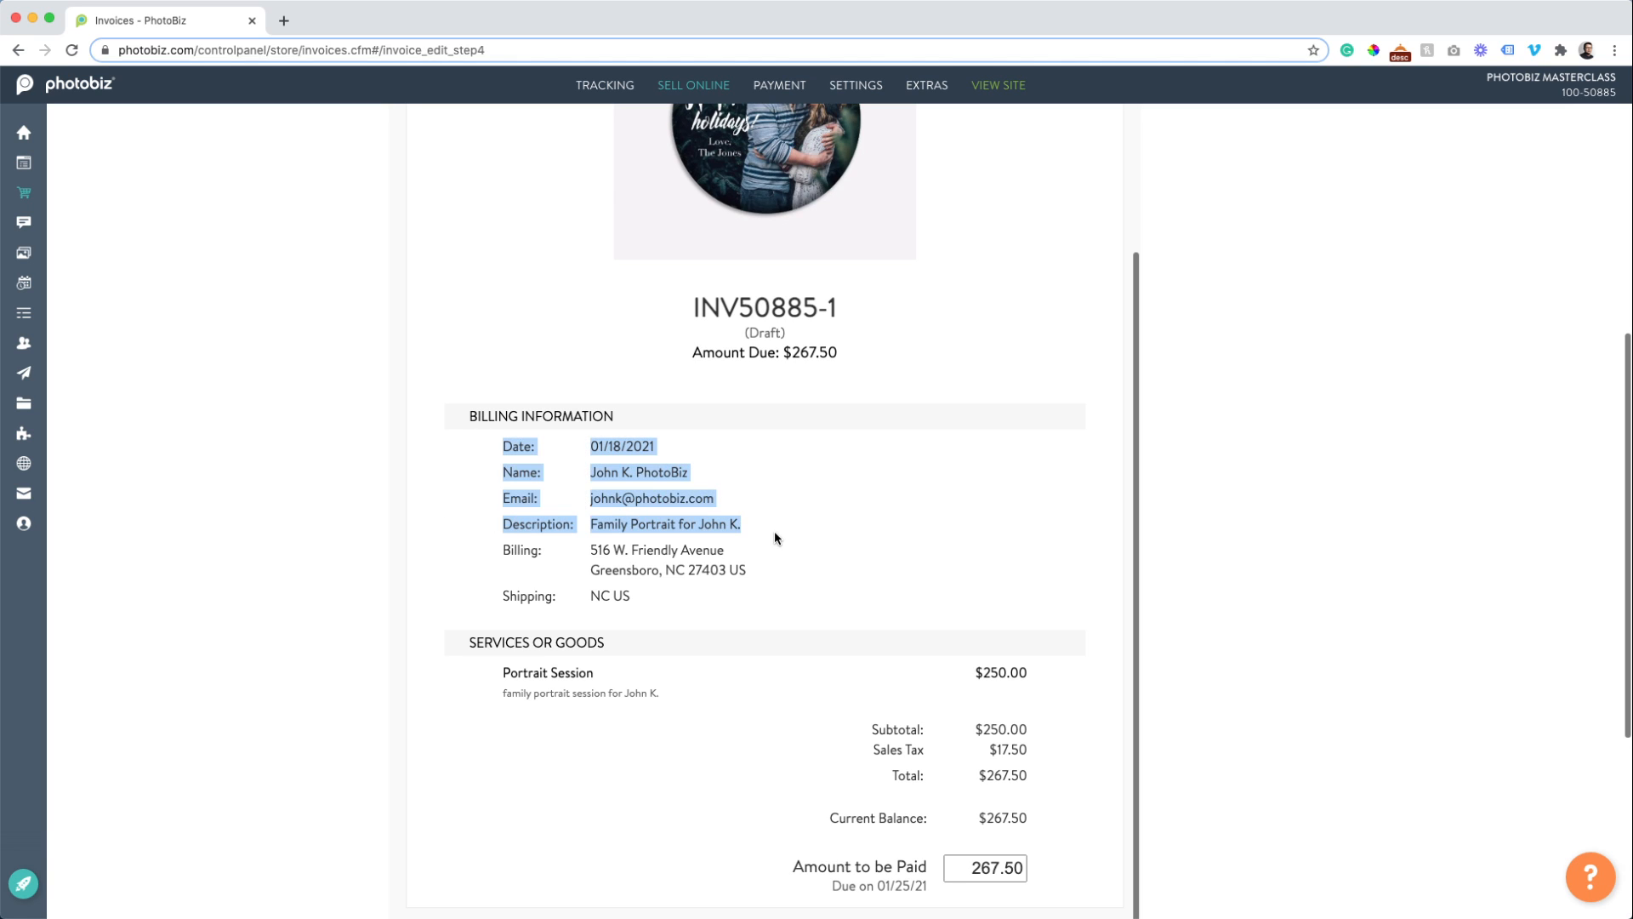
{"action": "left_click", "coordinate": [500, 528]}
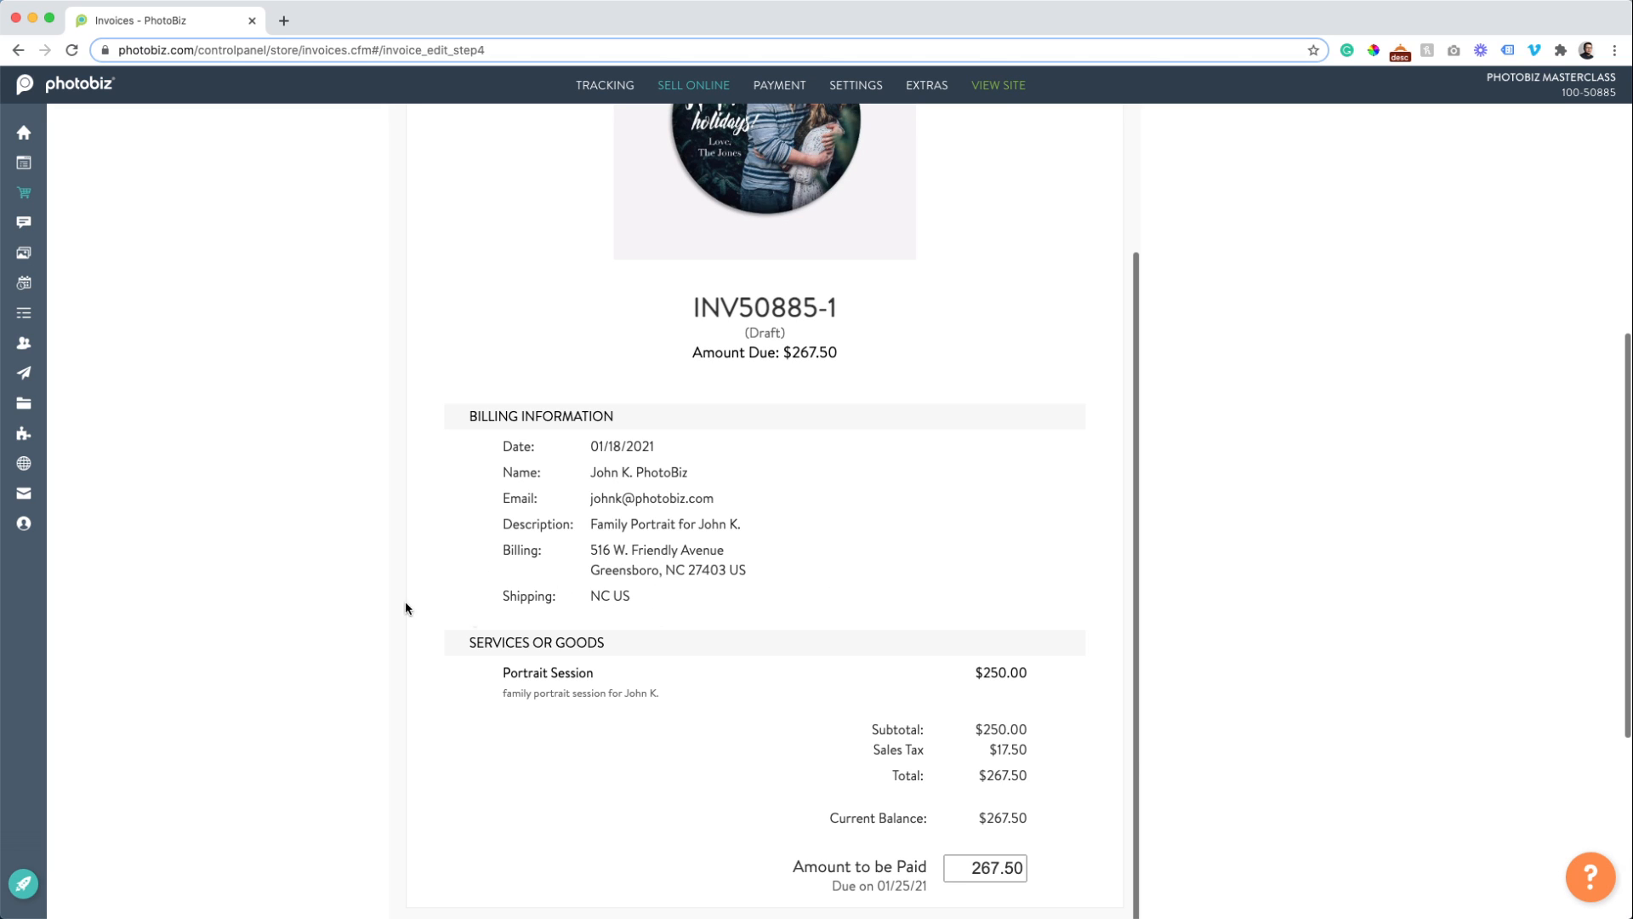
{"action": "scroll", "coordinate": [377, 544], "scroll_direction": "down", "scroll_amount": 1}
{"action": "scroll", "coordinate": [377, 544], "scroll_direction": "down", "scroll_amount": 2}
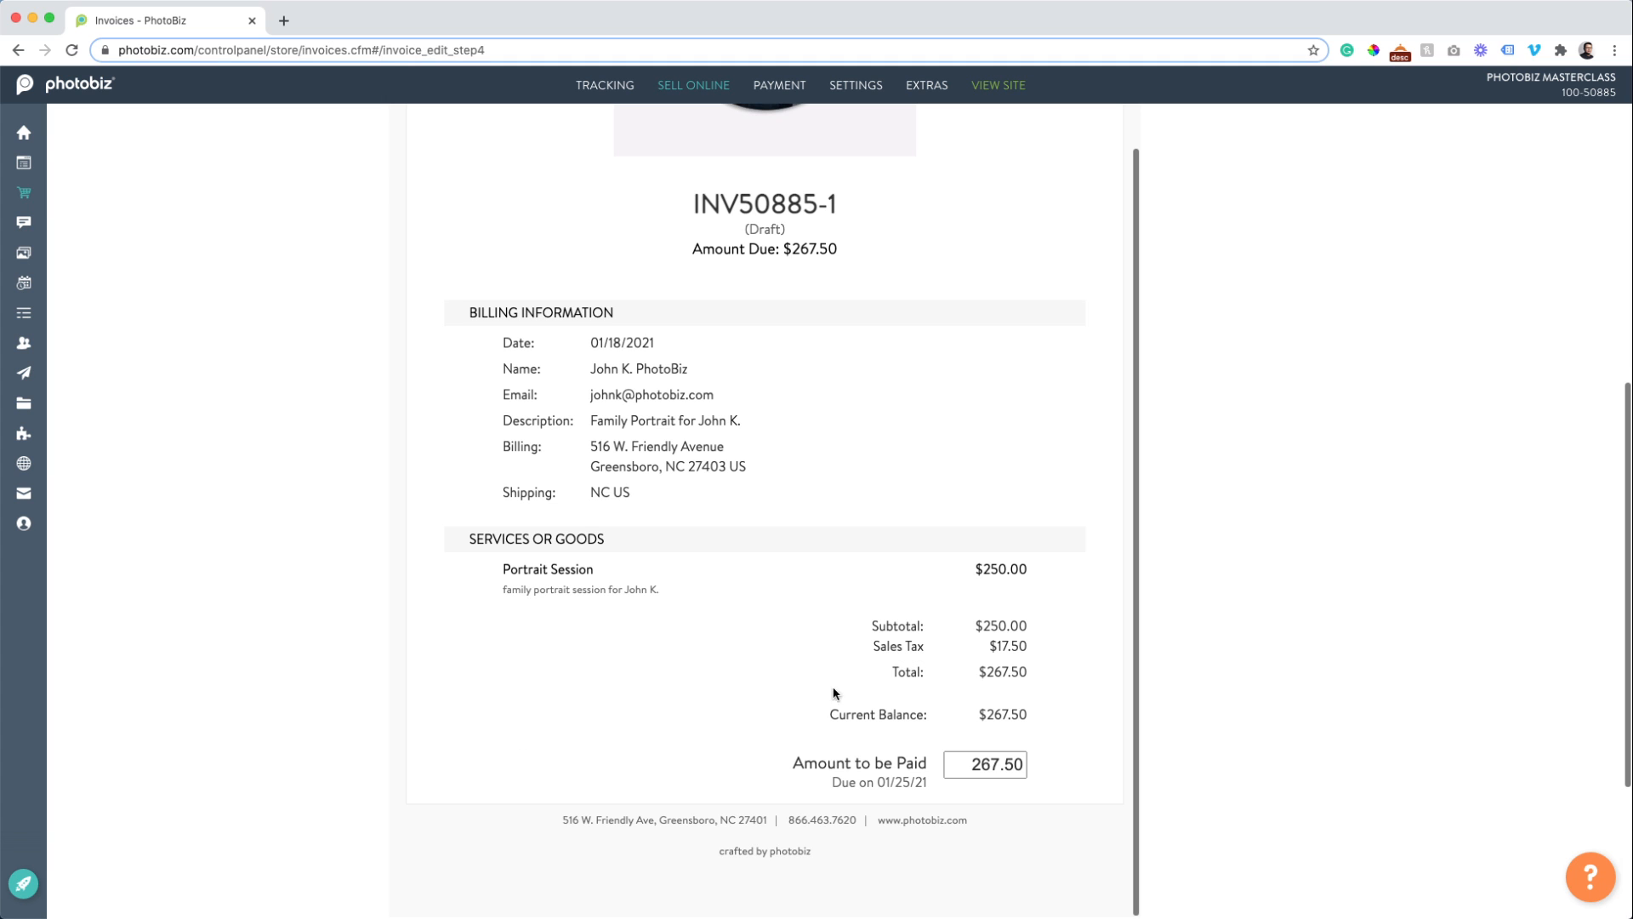
{"action": "scroll", "coordinate": [838, 690], "scroll_direction": "down", "scroll_amount": 5}
{"action": "scroll", "coordinate": [832, 589], "scroll_direction": "up", "scroll_amount": 2}
{"action": "scroll", "coordinate": [830, 582], "scroll_direction": "up", "scroll_amount": 10}
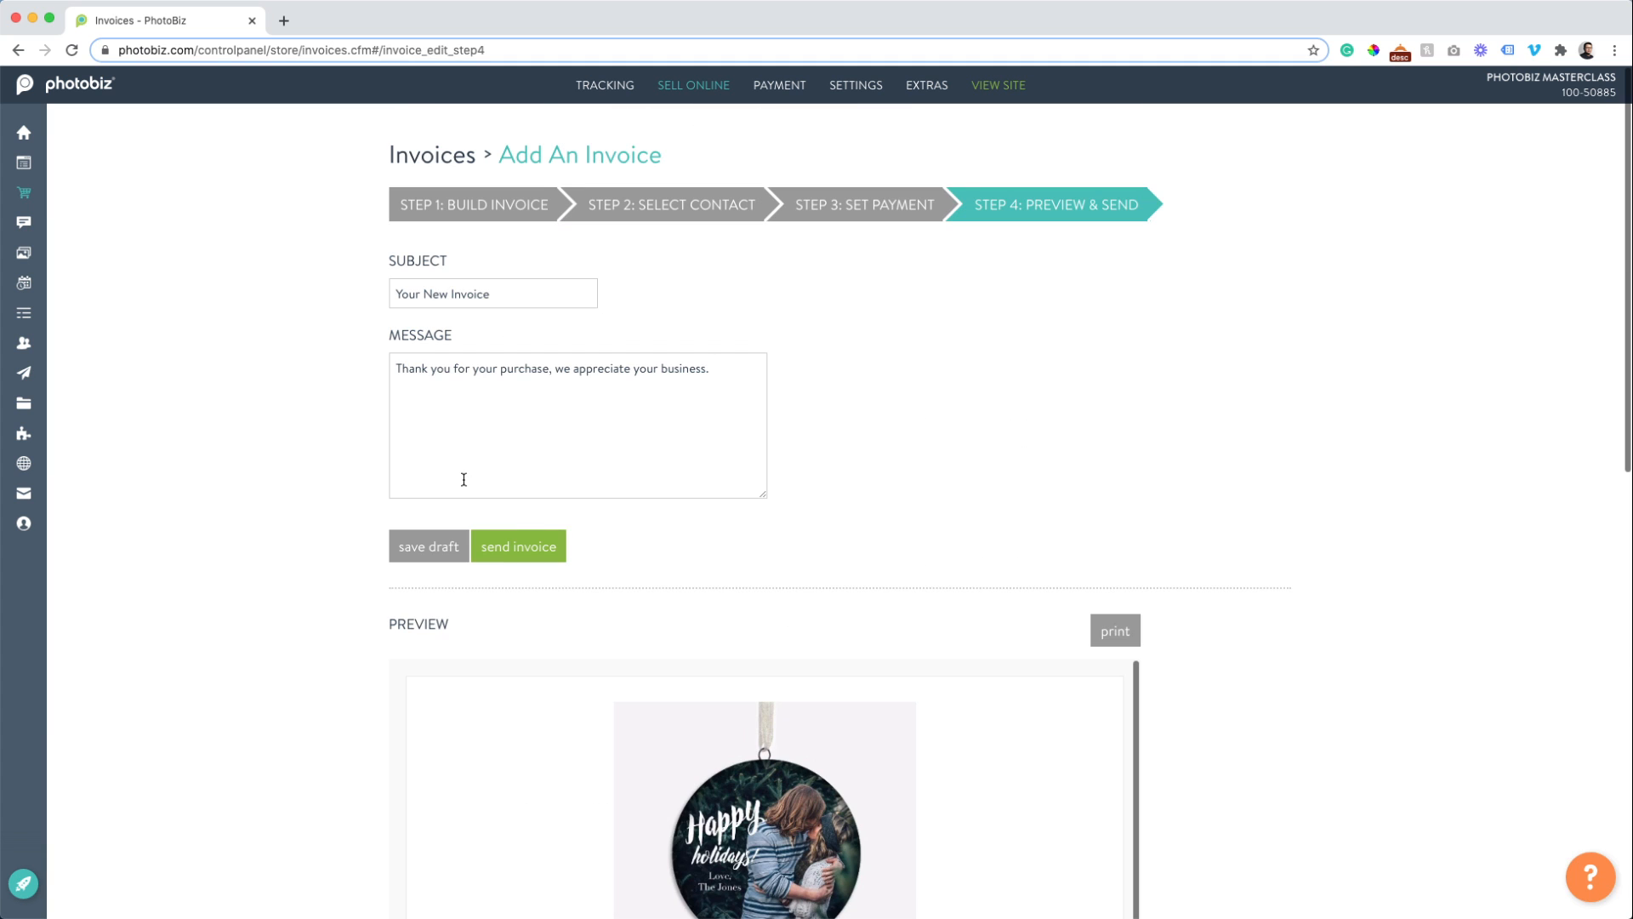
Send invoice INV50885-1 to the client and dismiss the 'Invoice has been sent' alert.
{"action": "left_click", "coordinate": [532, 543]}
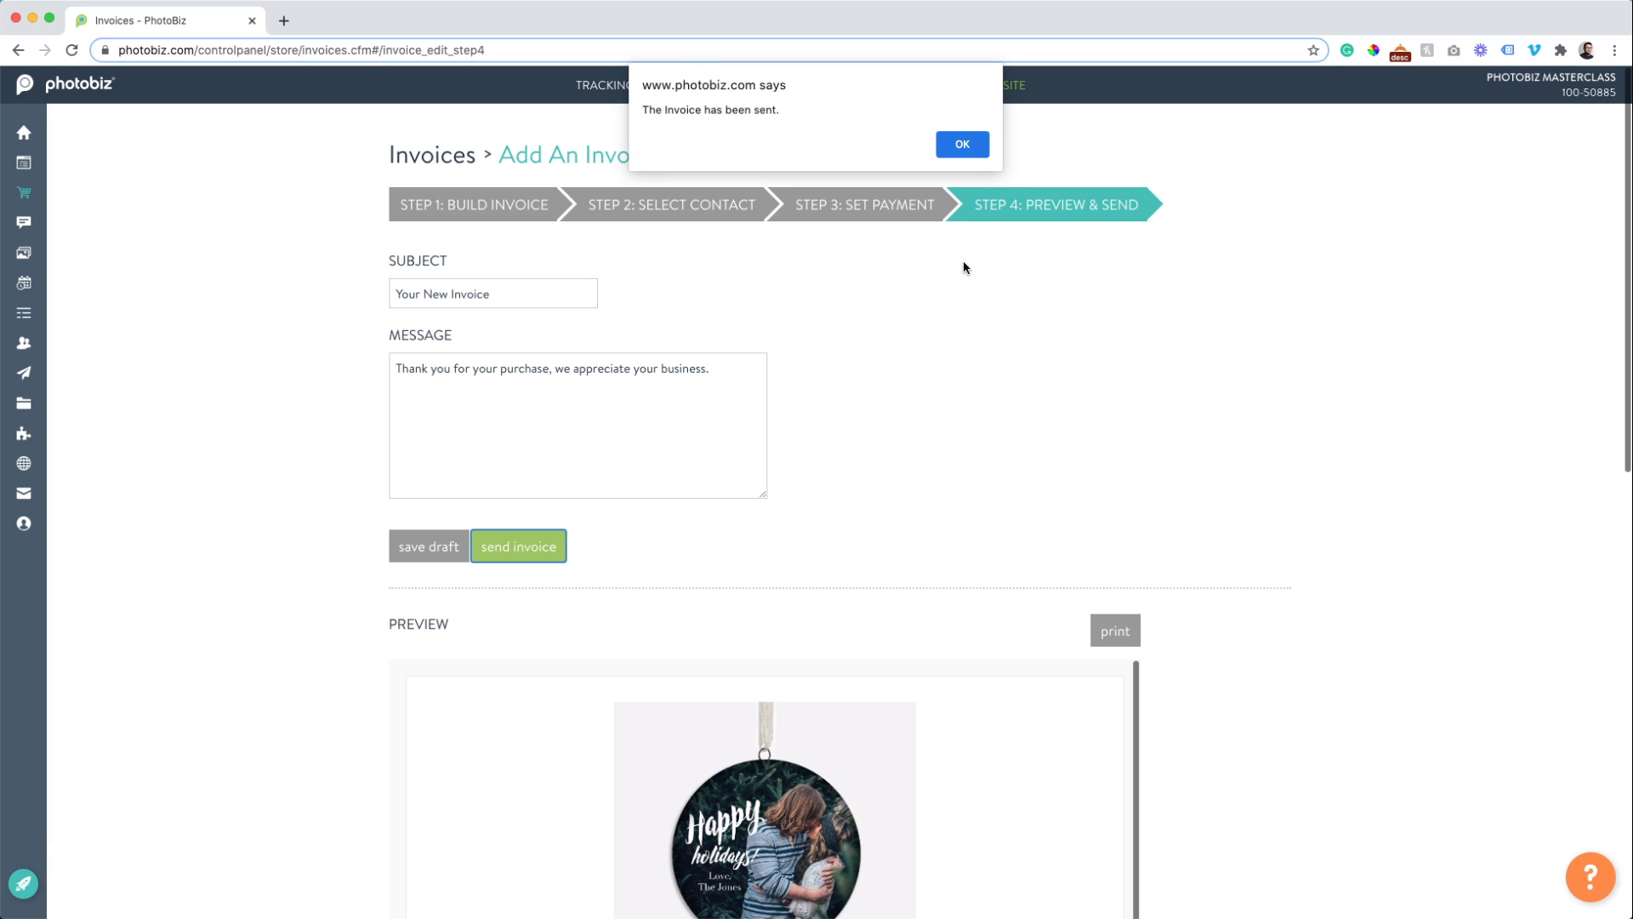
{"action": "left_click", "coordinate": [959, 146]}
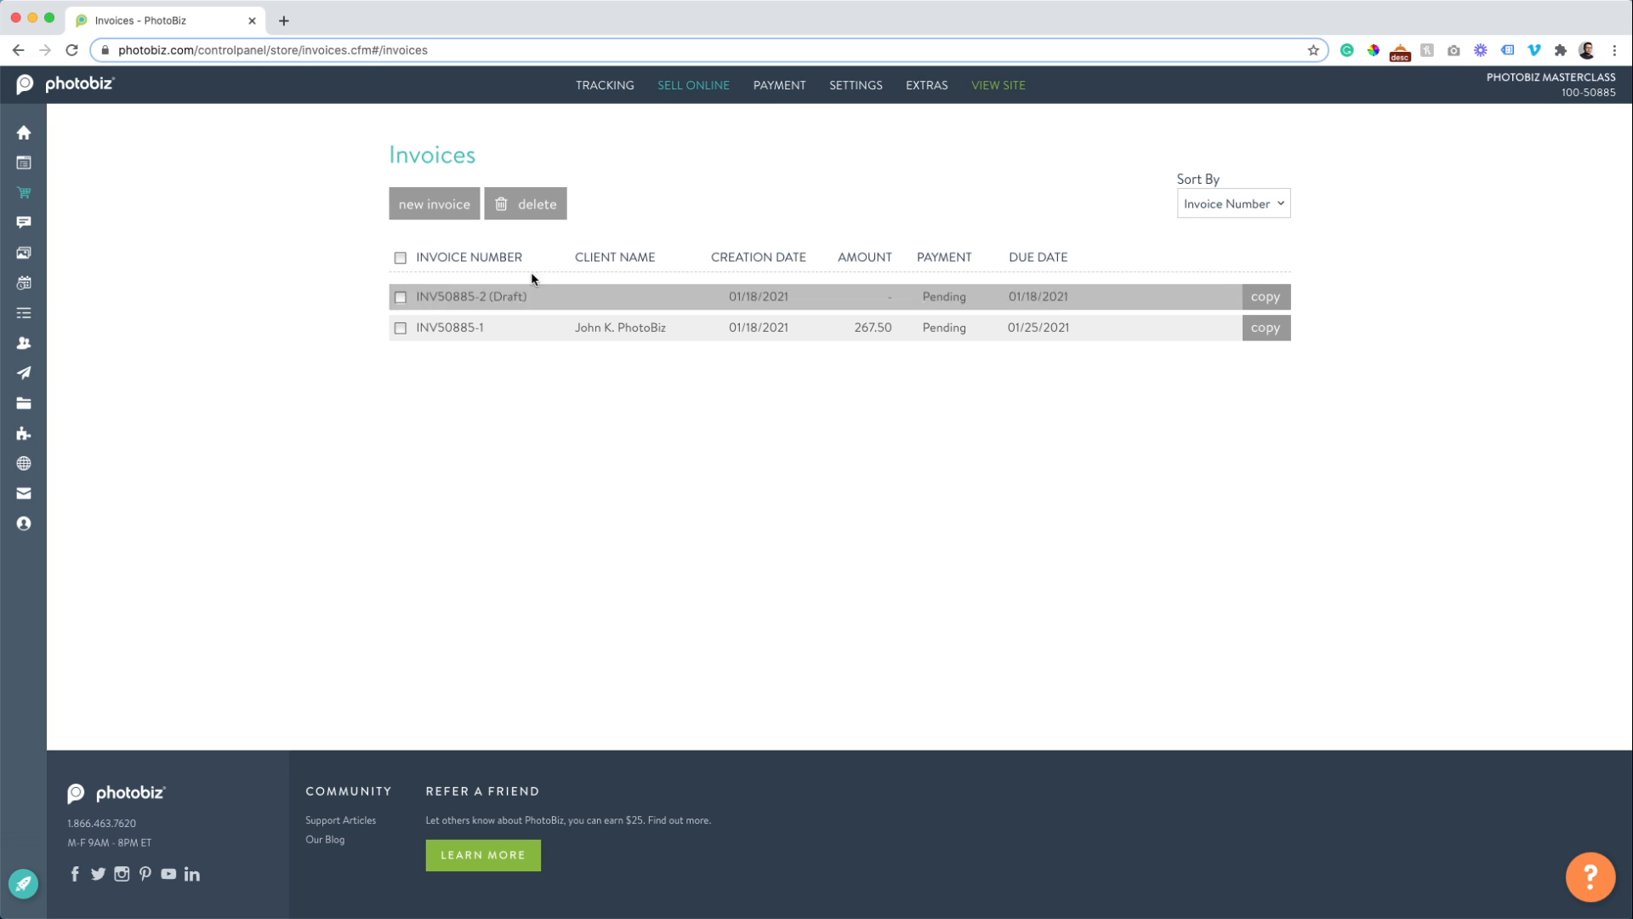
Bring up the Sell Online menu in the top navigation.
{"action": "mouse_move", "coordinate": [713, 92]}
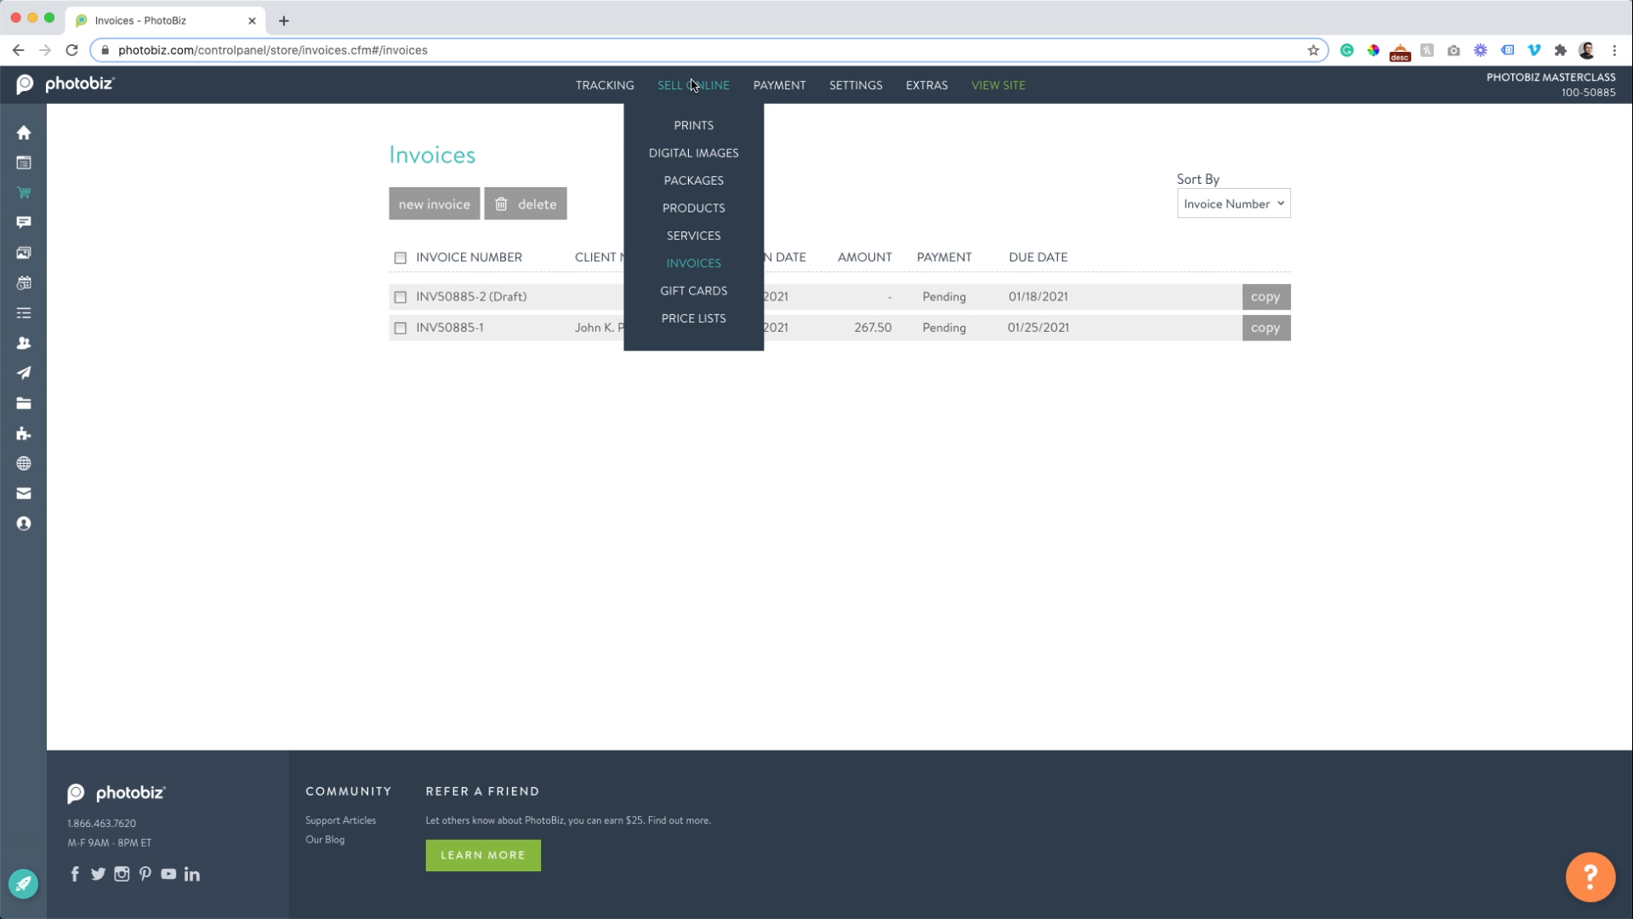
Add a $500 gift card with a print-credit description for the client, then check its details.
{"action": "left_click", "coordinate": [699, 293]}
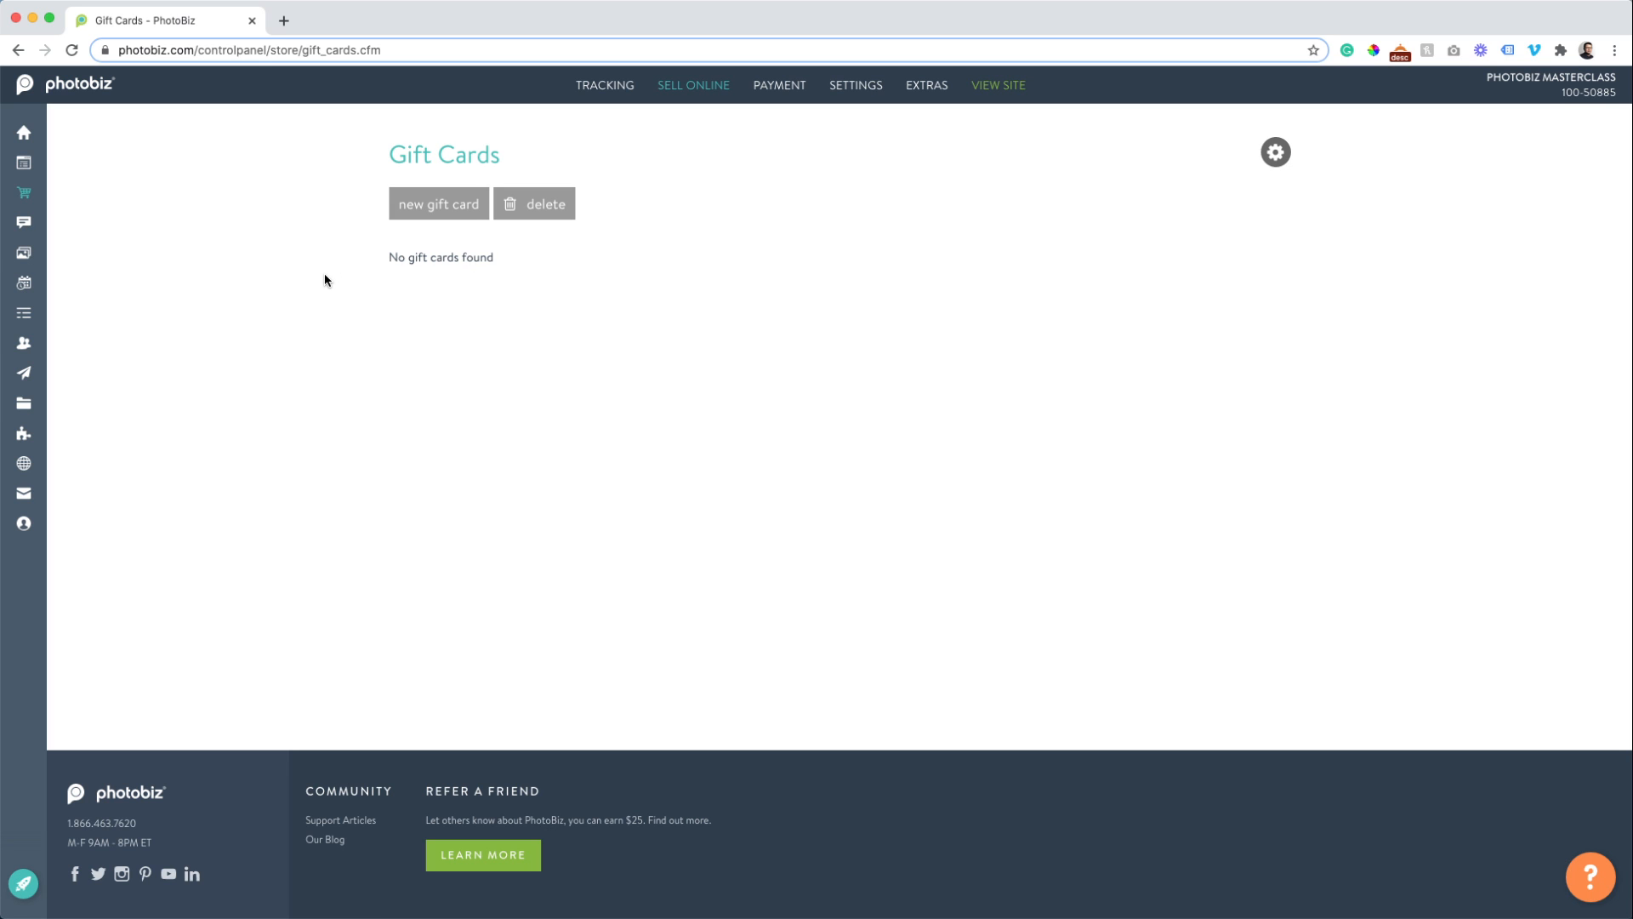
{"action": "left_click", "coordinate": [434, 222]}
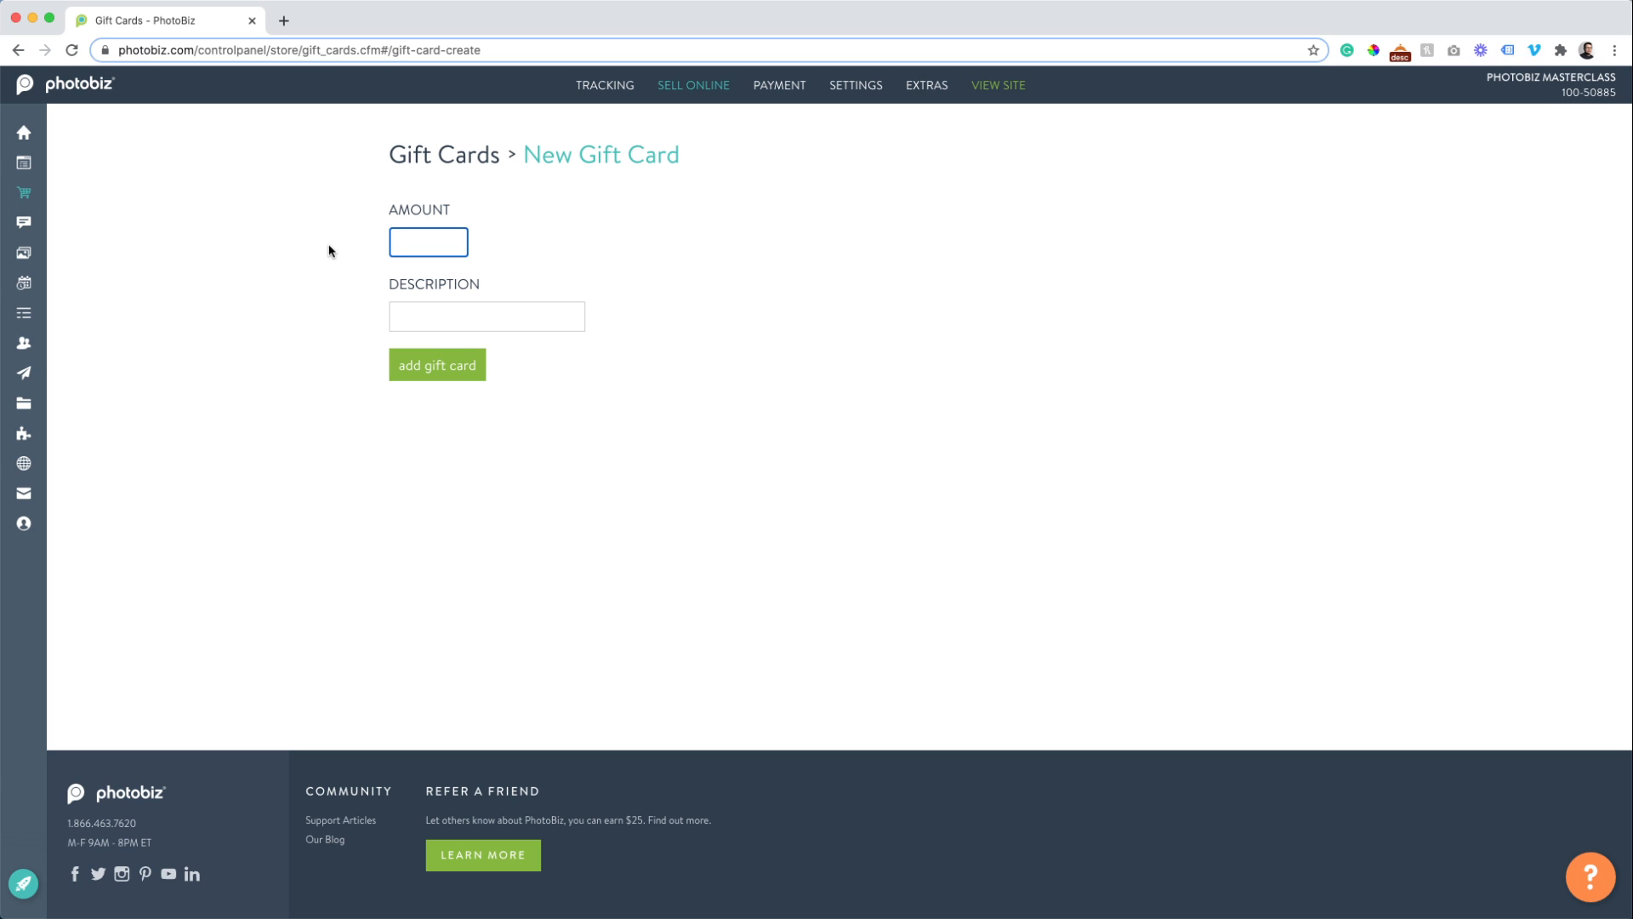
{"action": "type", "text": "500"}
{"action": "key", "text": "Tab"}
{"action": "type", "text": "Print "}
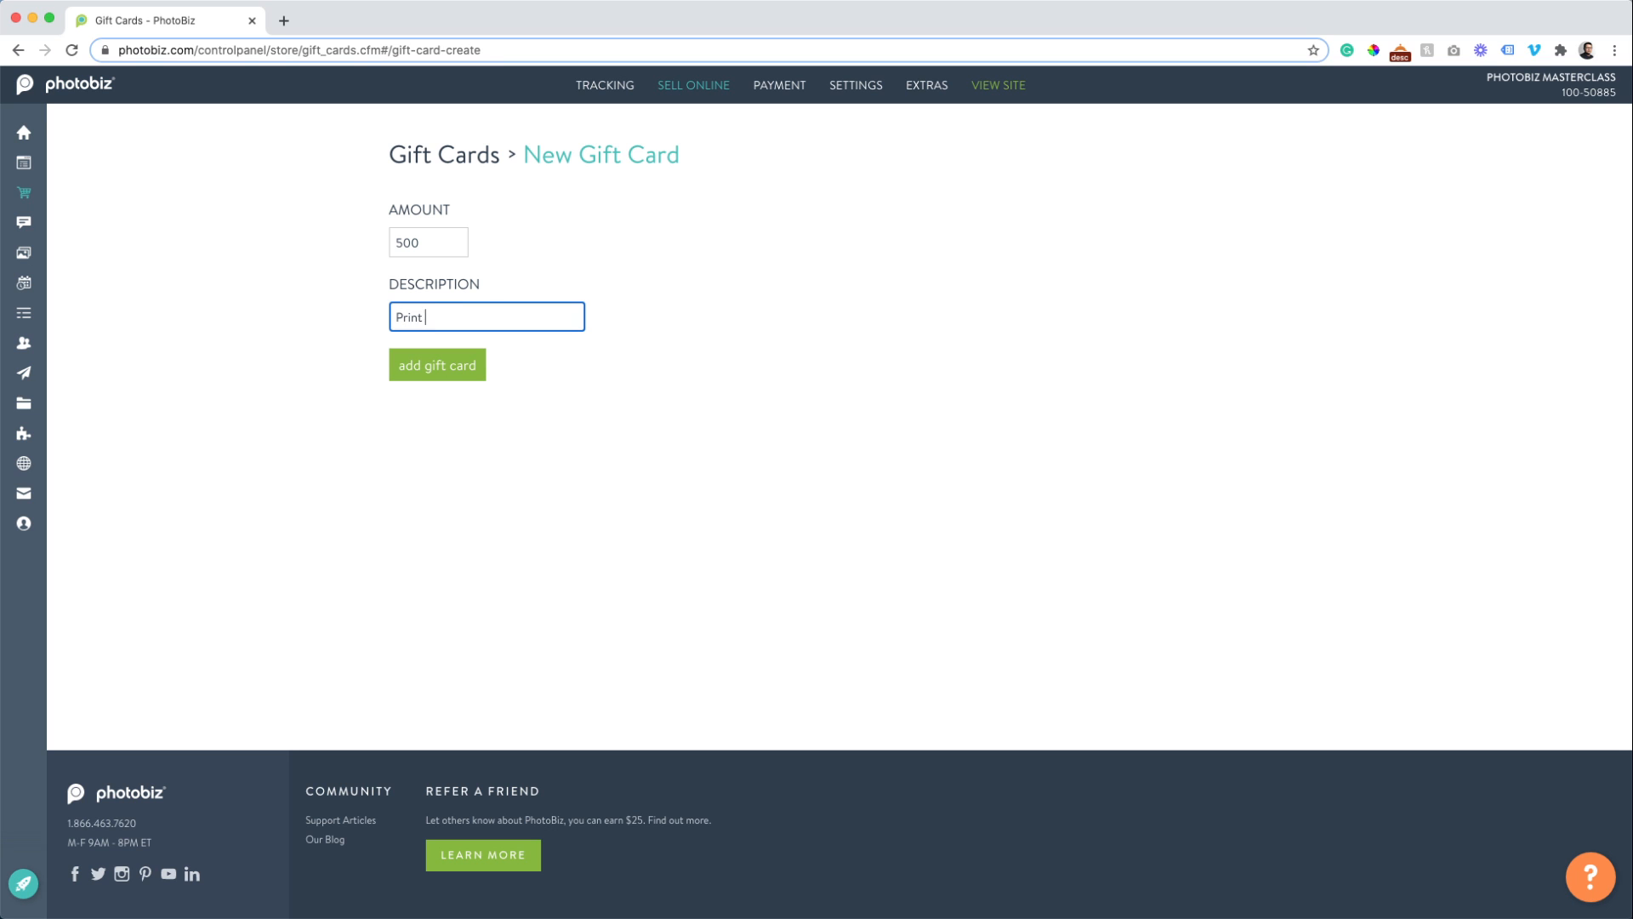
{"action": "type", "text": "Credit for Jonh"}
{"action": "key", "text": "BackSpace"}
{"action": "key", "text": "BackSpace"}
{"action": "type", "text": "hn K."}
{"action": "left_click", "coordinate": [402, 366]}
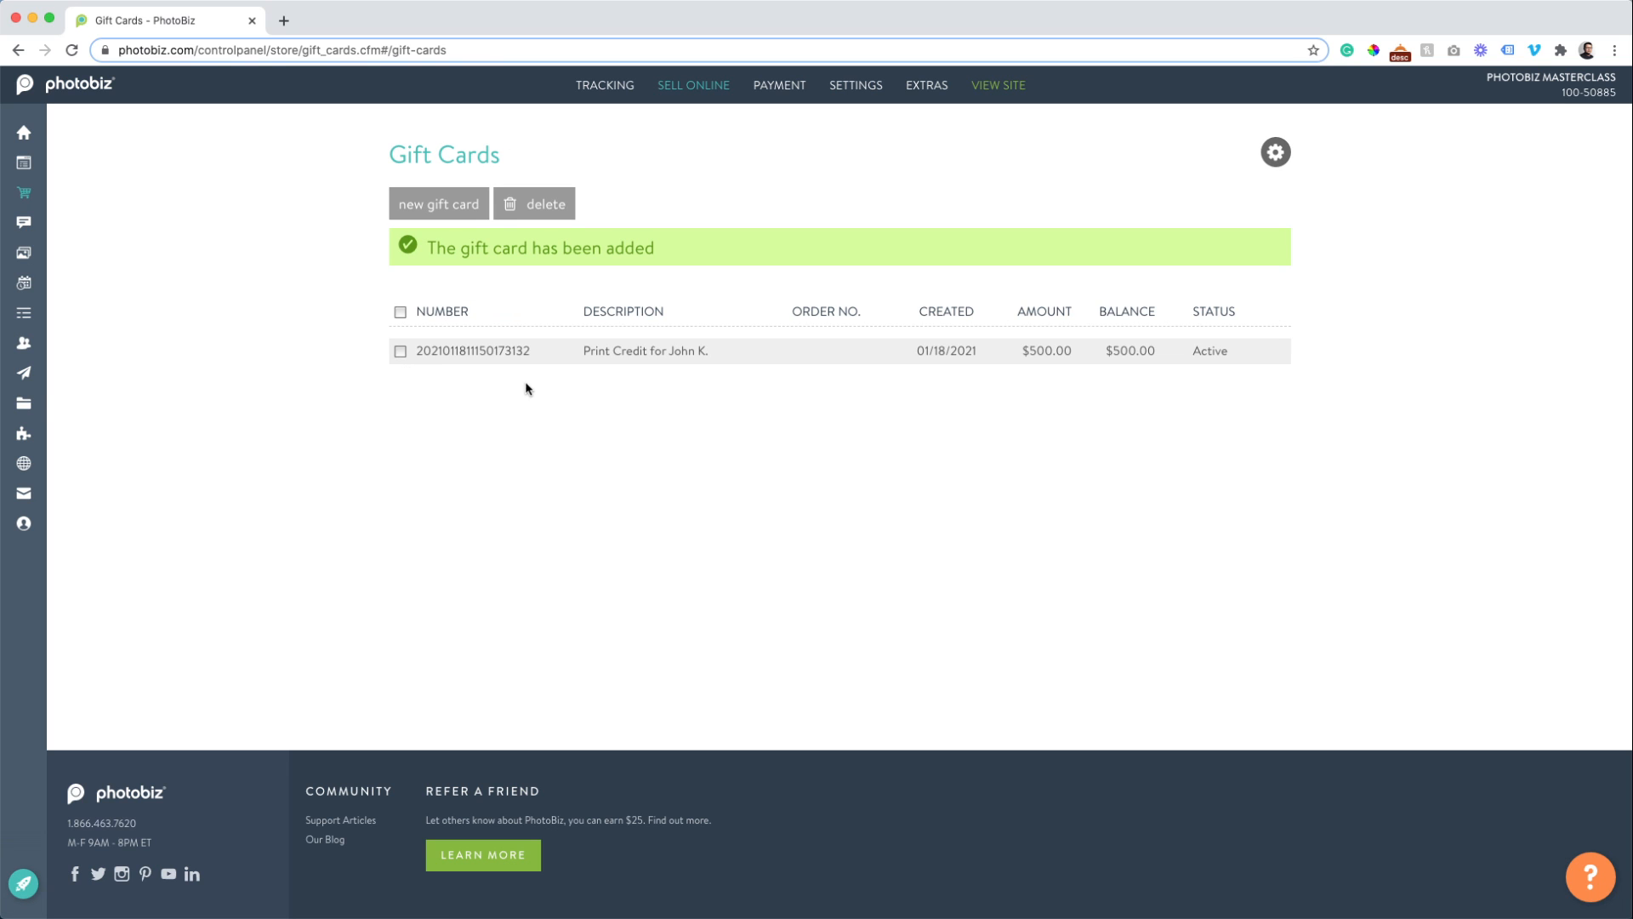
{"action": "left_click", "coordinate": [434, 353]}
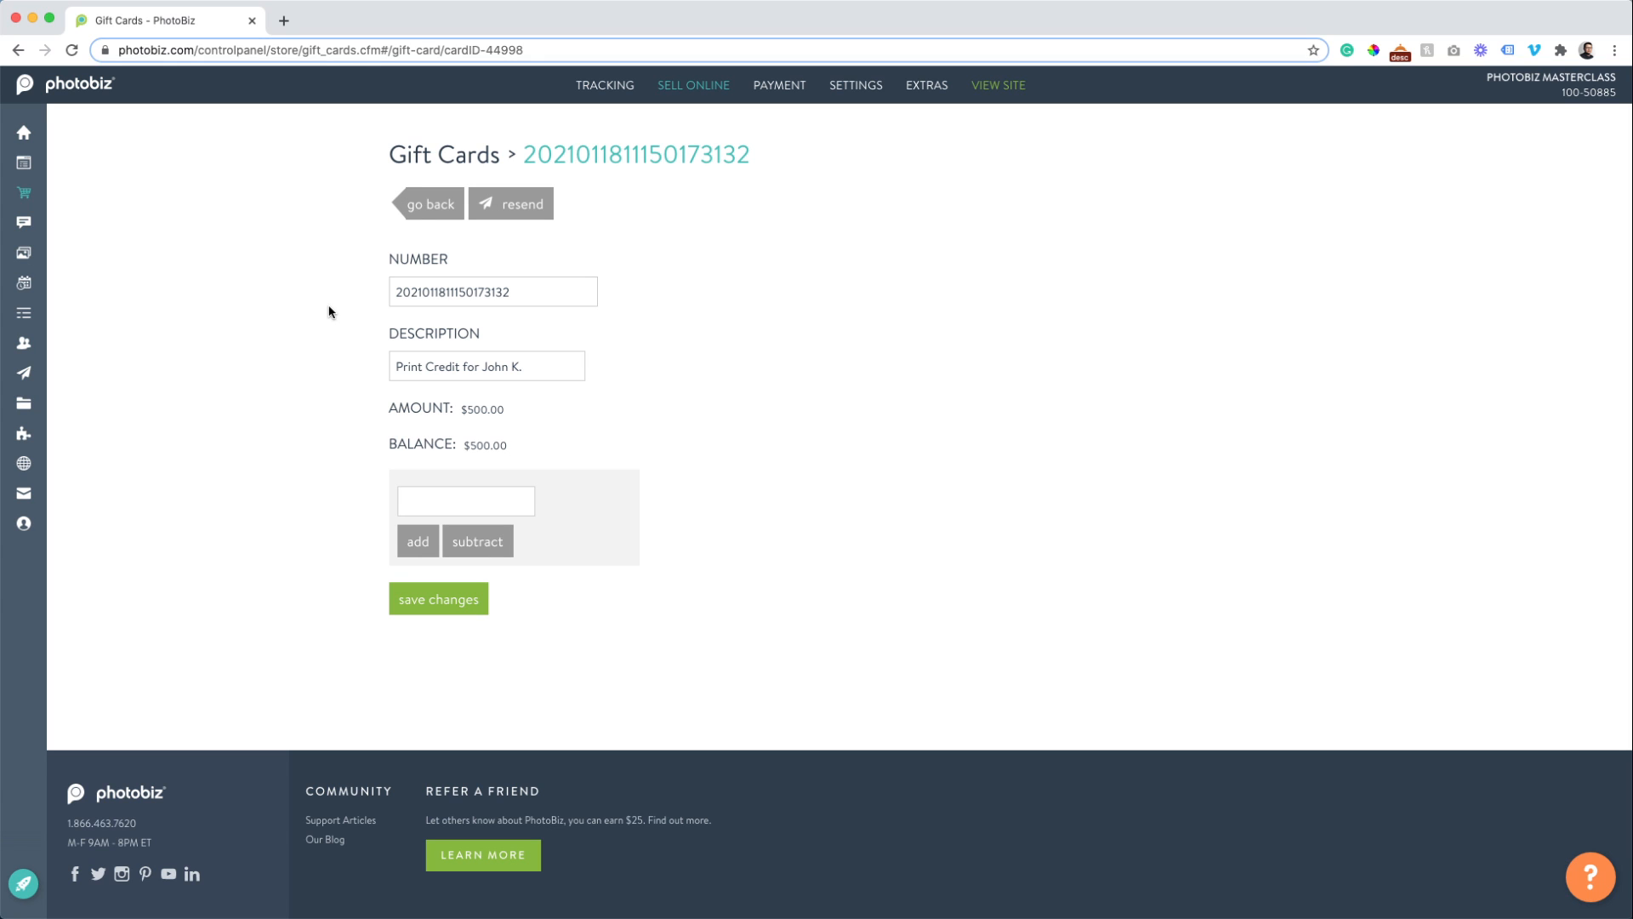
{"action": "left_click", "coordinate": [415, 209]}
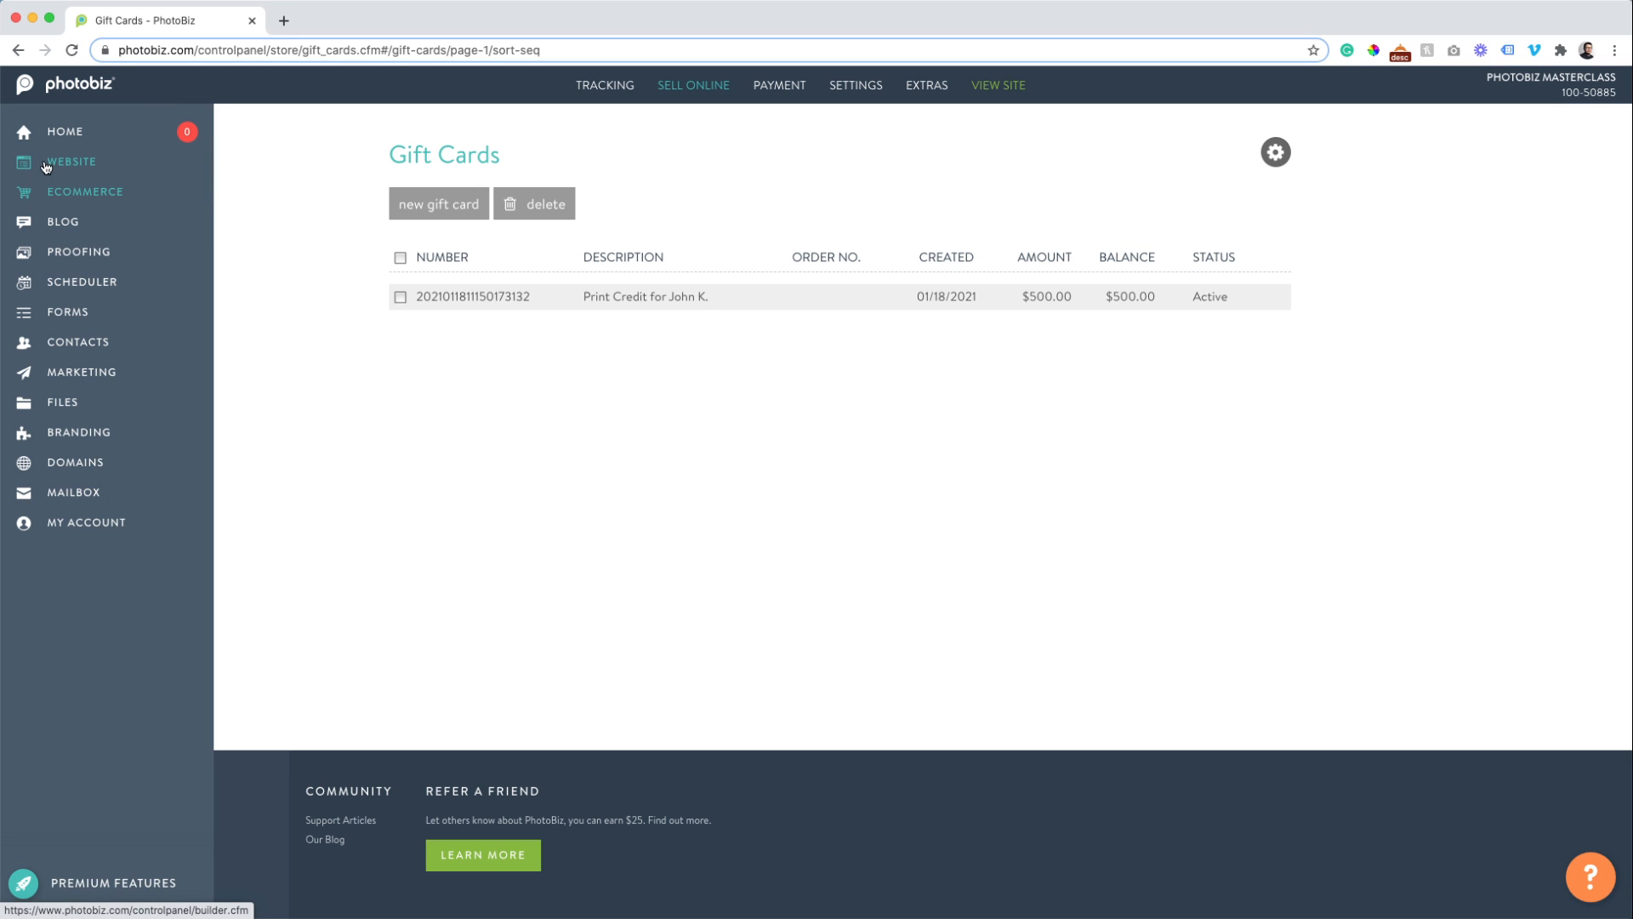
Add a new website page named 'Gift Cards'.
{"action": "left_click", "coordinate": [25, 162]}
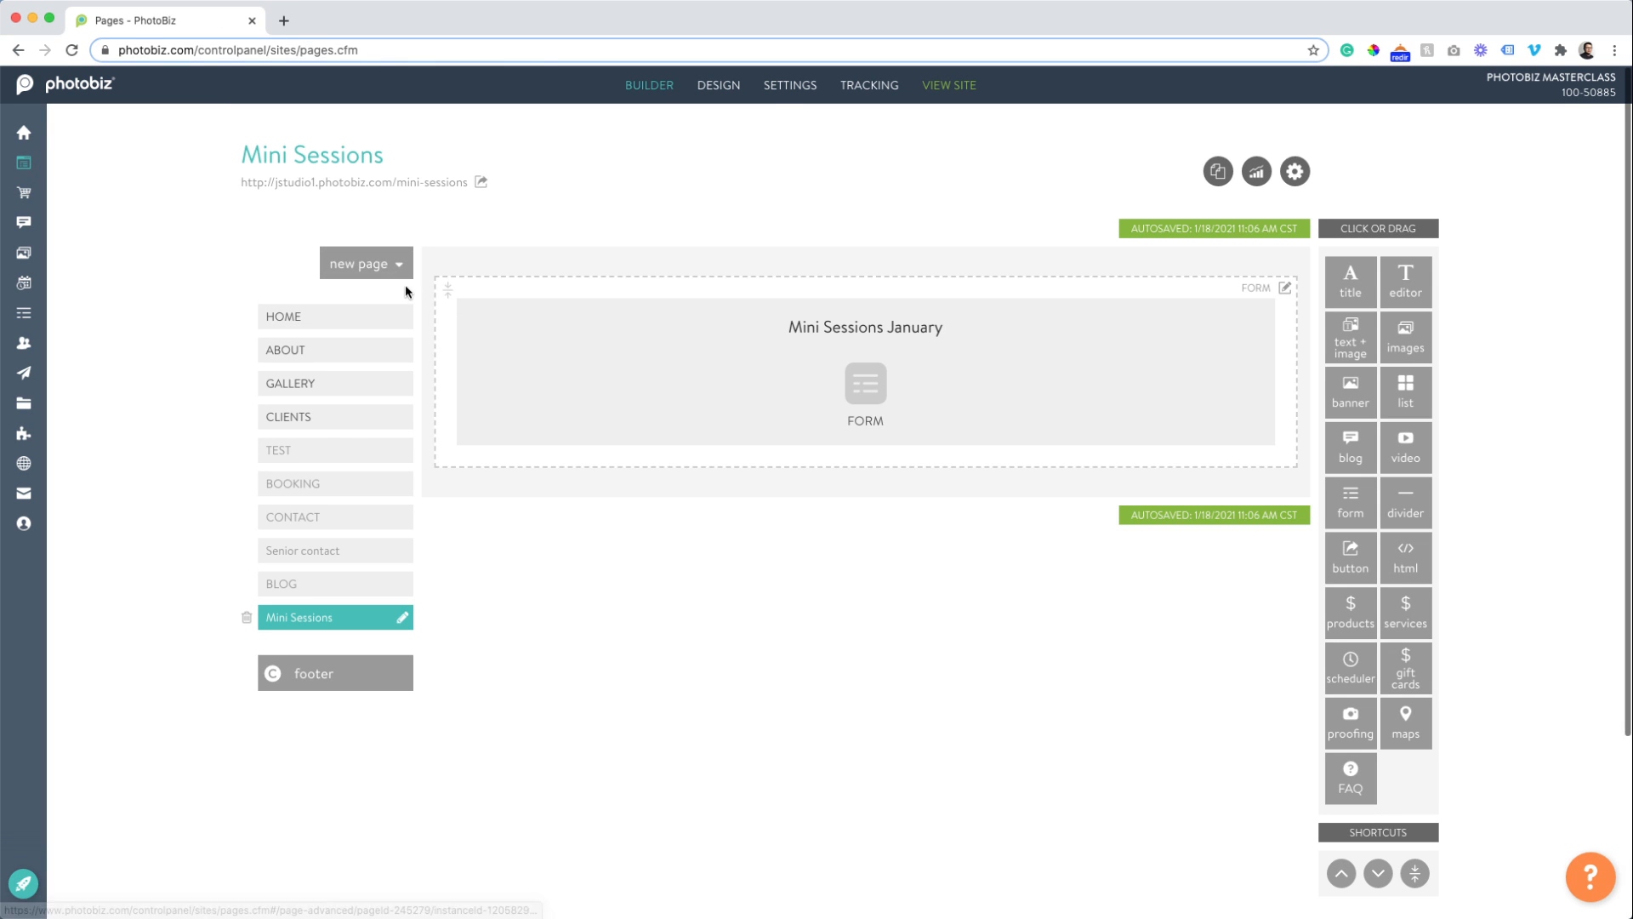
{"action": "left_click", "coordinate": [405, 277]}
{"action": "left_click", "coordinate": [375, 296]}
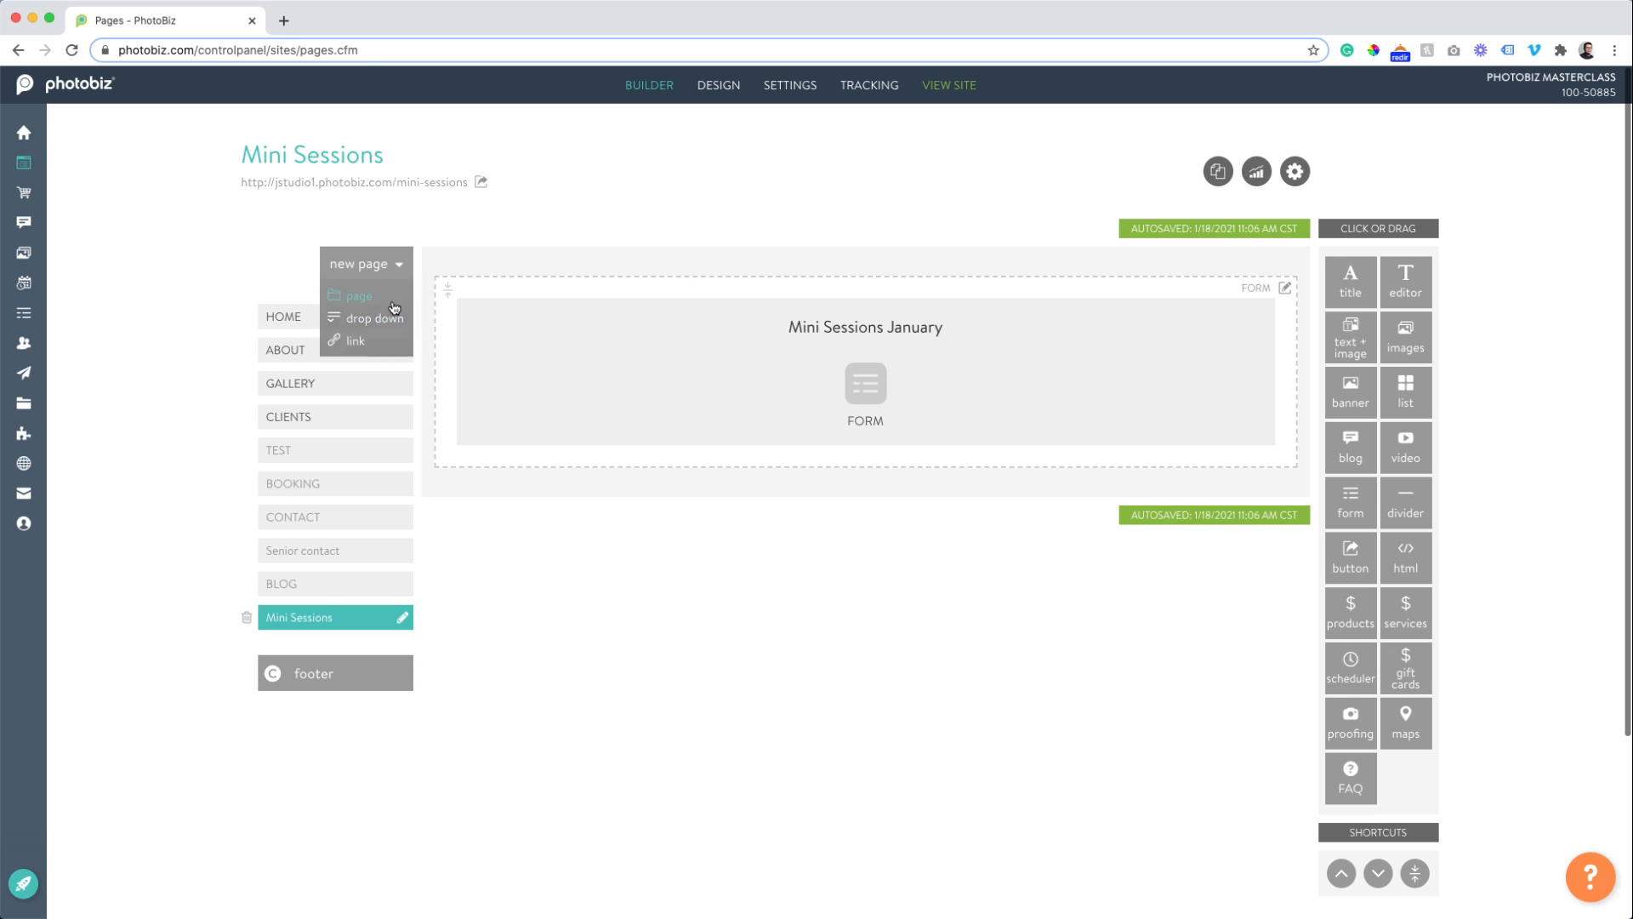
{"action": "left_click", "coordinate": [402, 652]}
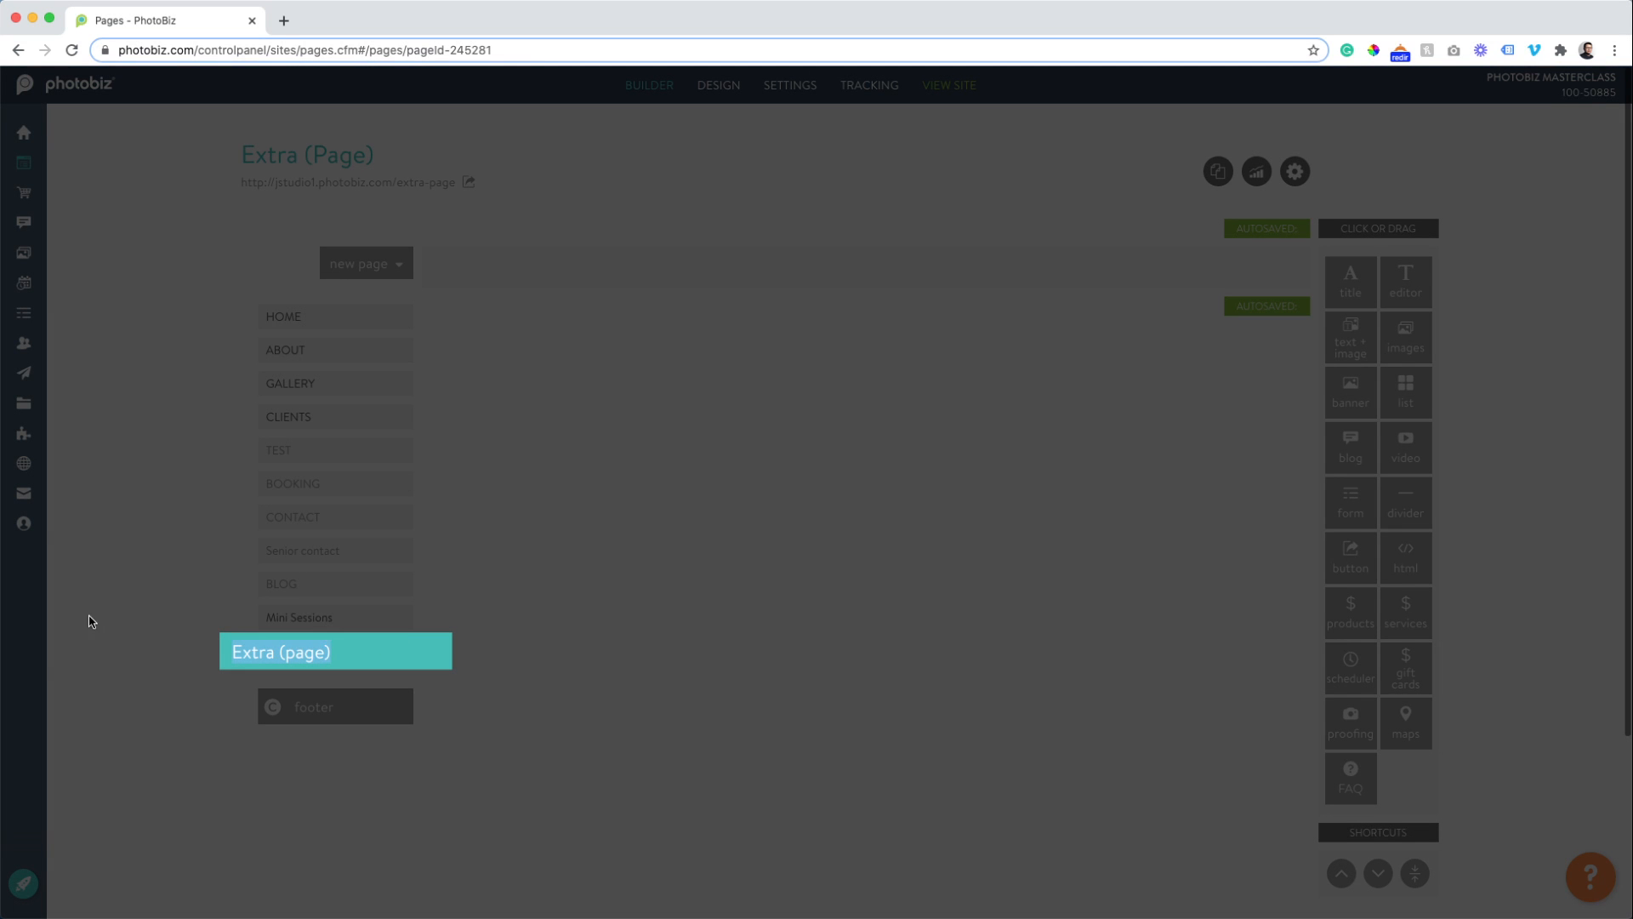
{"action": "type", "text": "Gift Cards"}
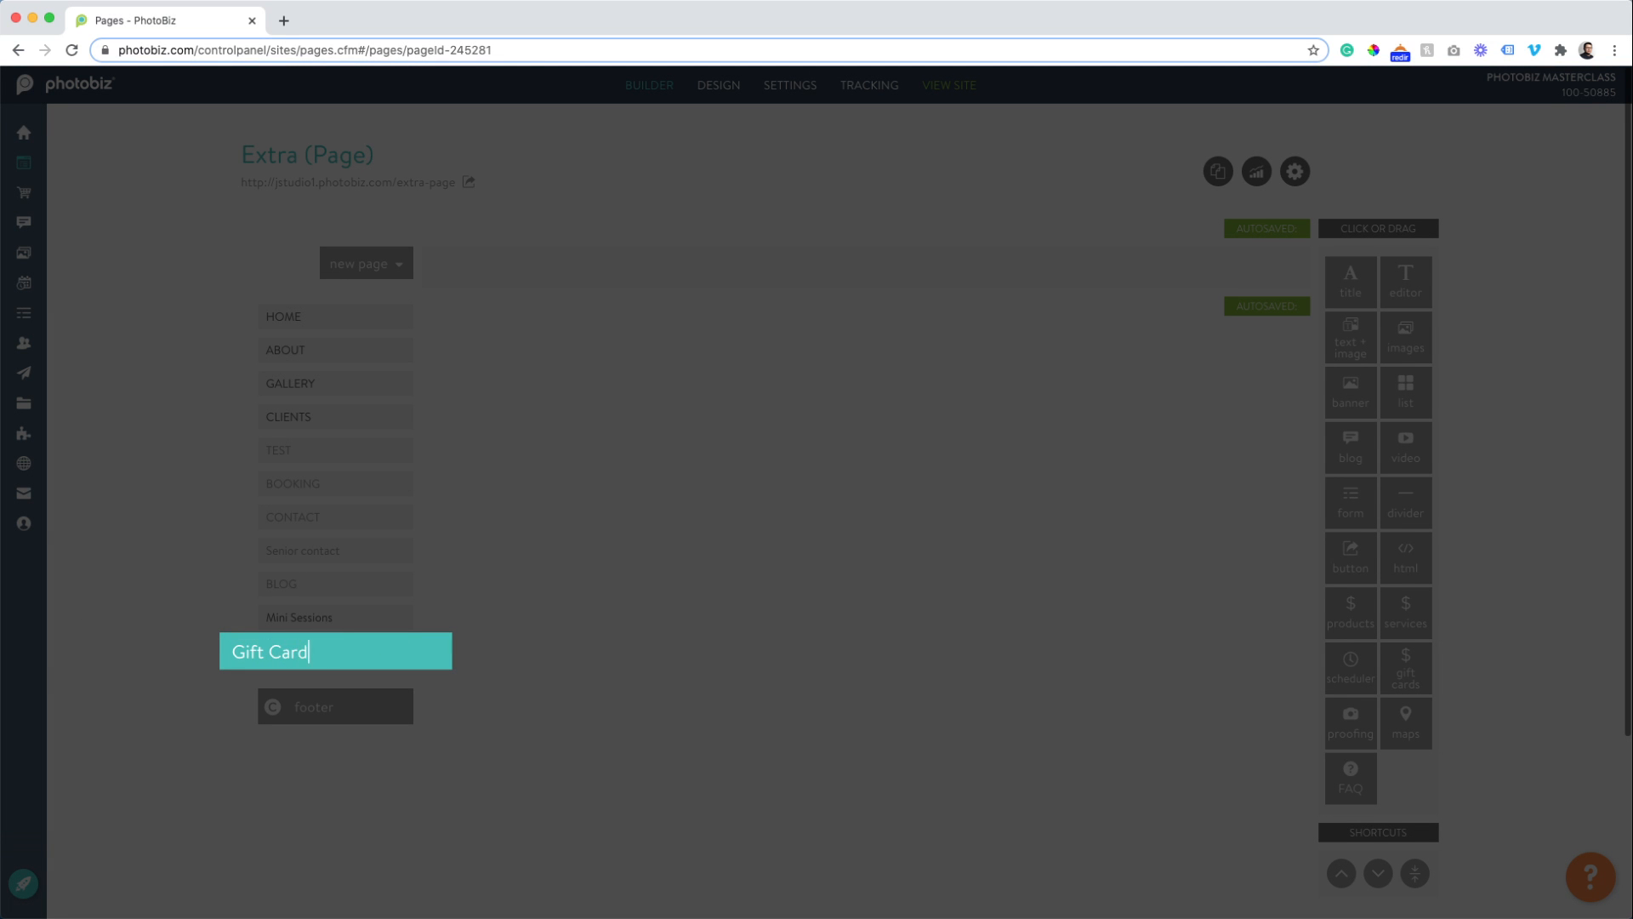
{"action": "key", "text": "Return"}
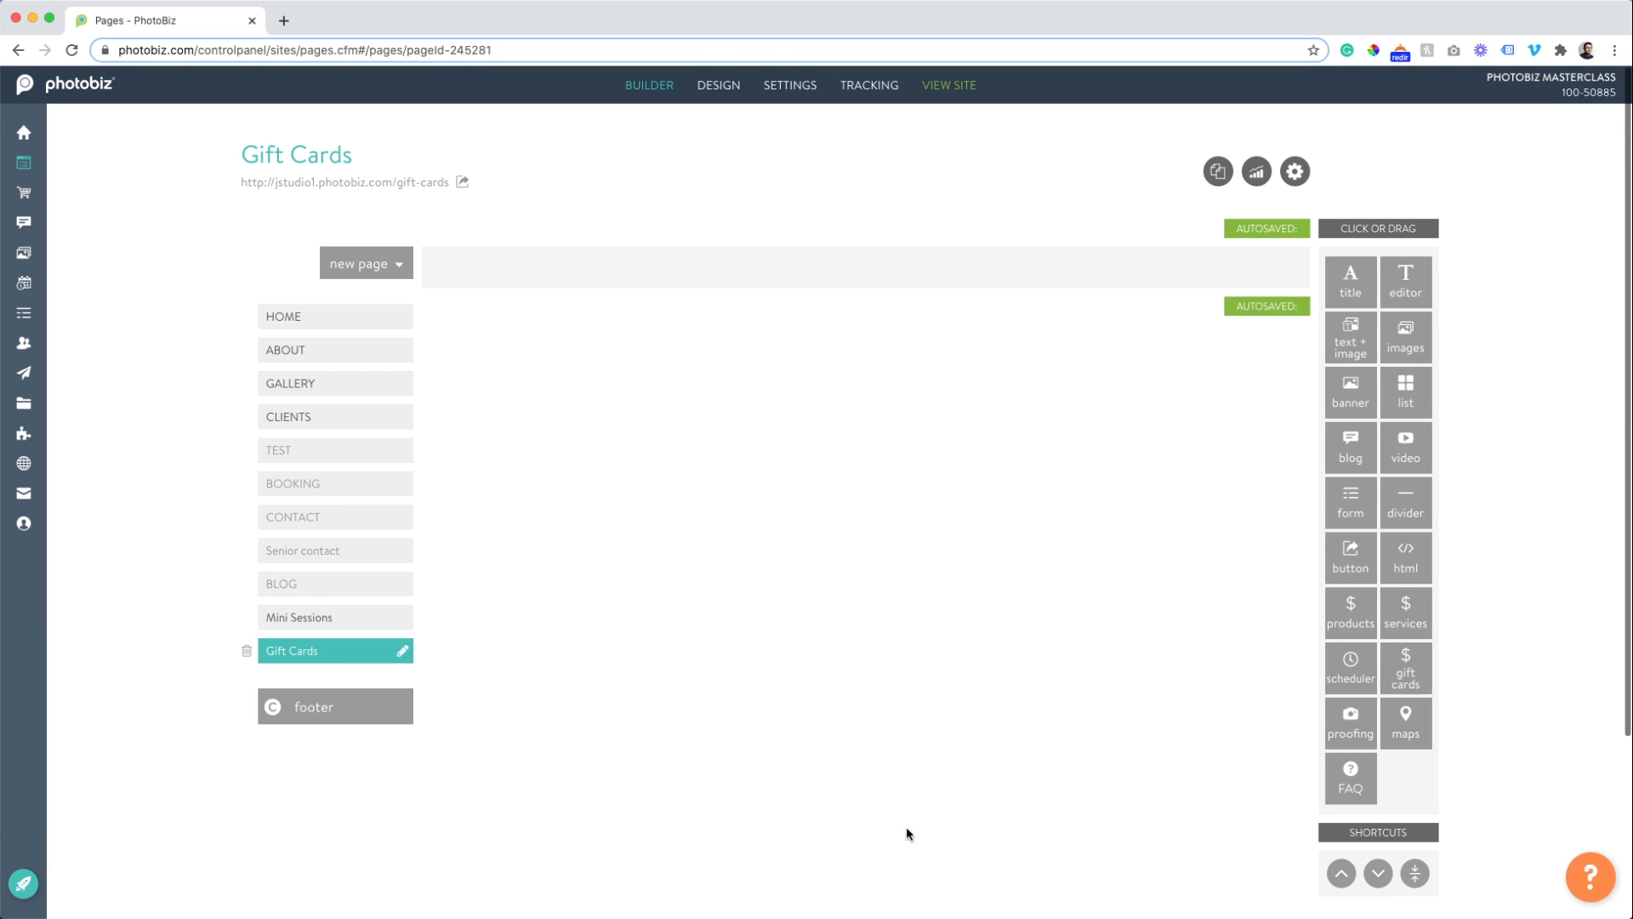
Place the gift cards module on the page and view it on the live site.
{"action": "left_click", "coordinate": [1406, 668]}
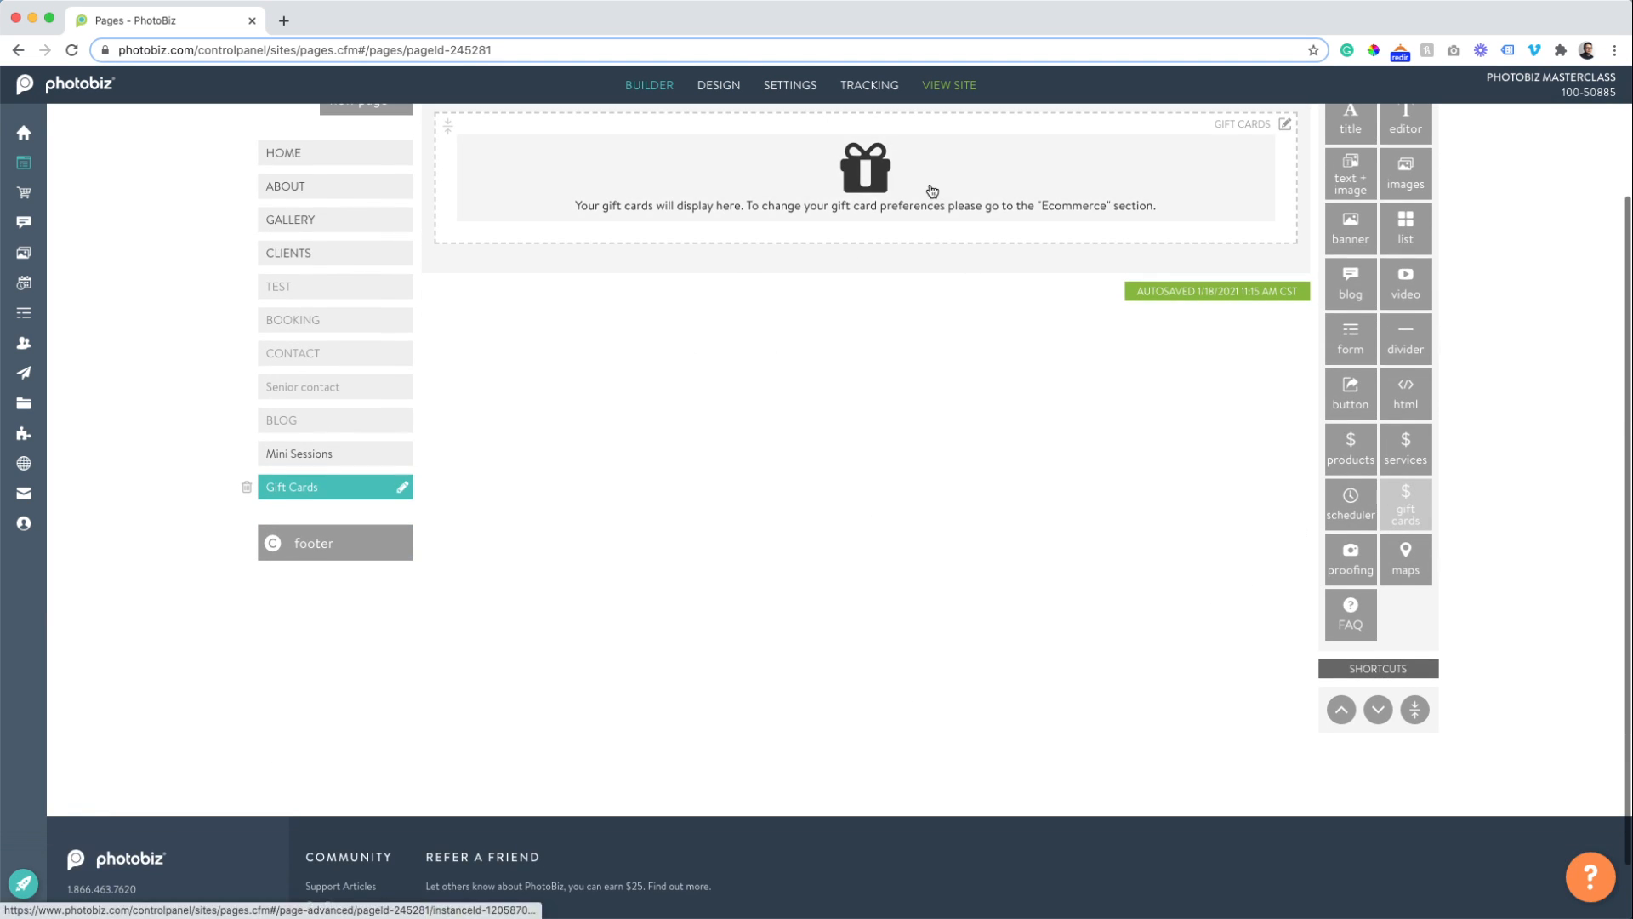
{"action": "left_click", "coordinate": [930, 190]}
{"action": "left_click", "coordinate": [528, 183]}
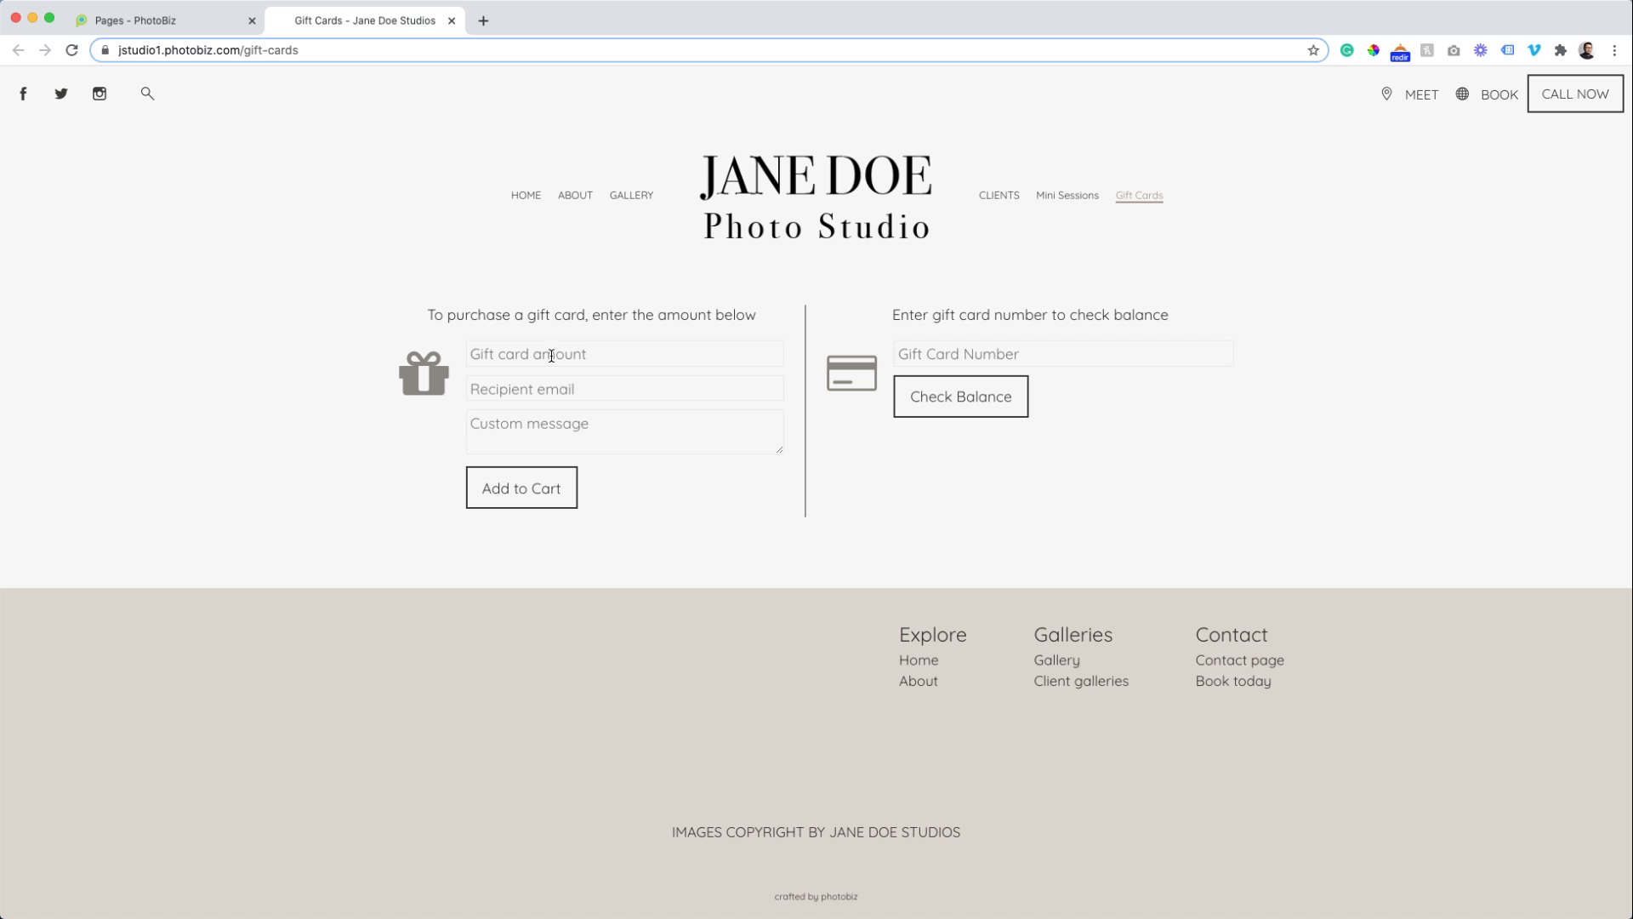
{"action": "left_click", "coordinate": [957, 361]}
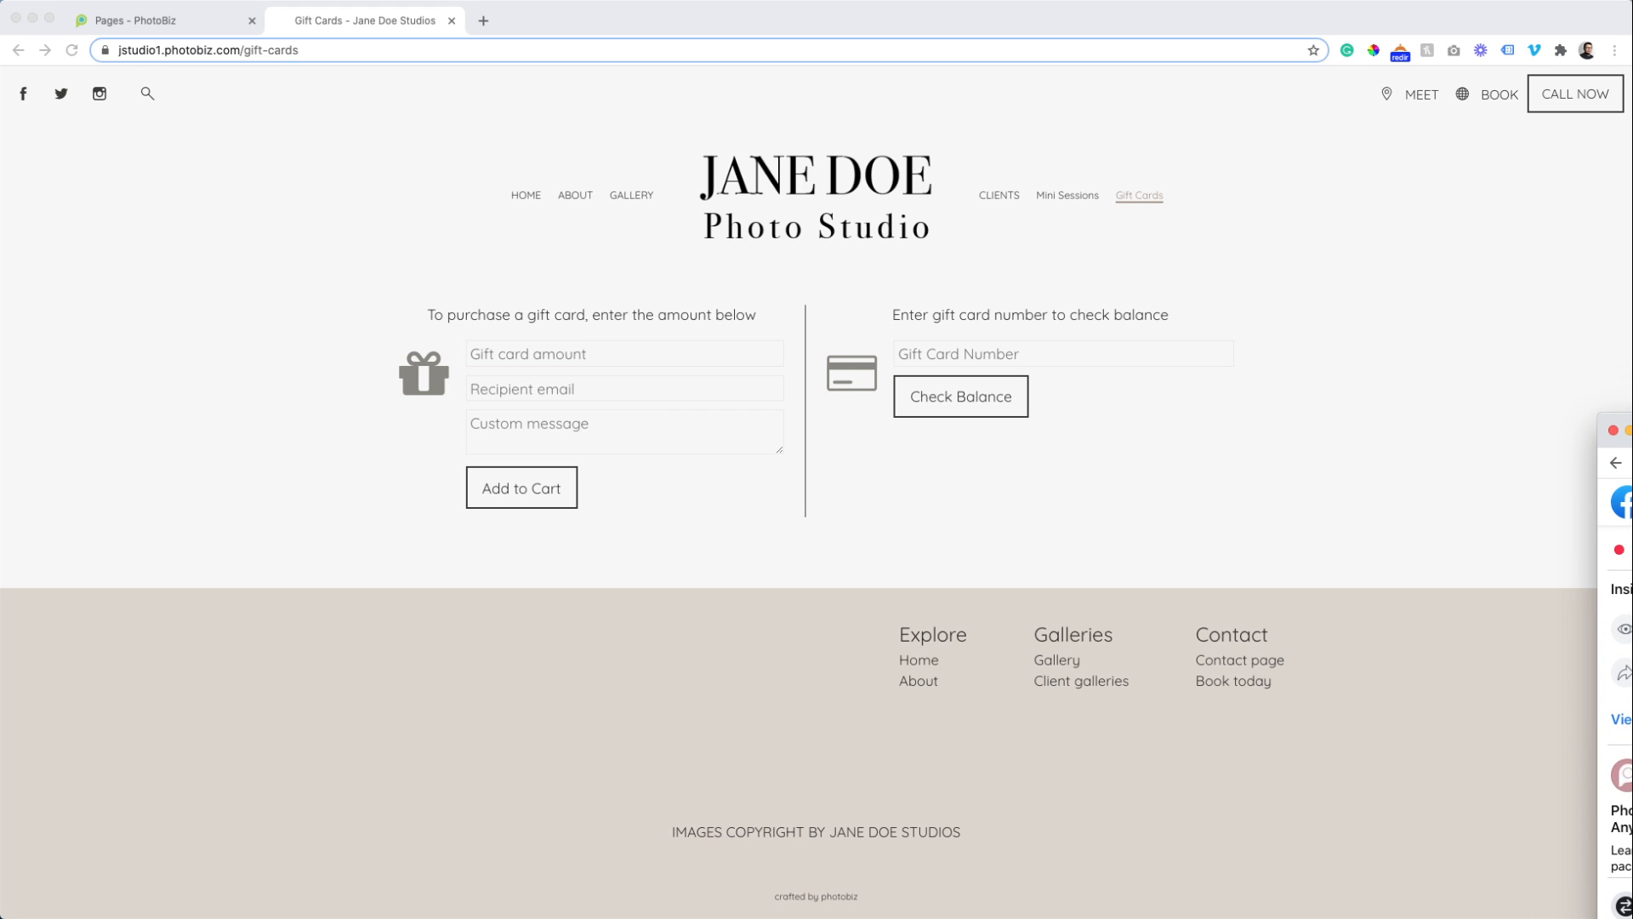
{"action": "left_click_drag", "start_coordinate": [1600, 461], "coordinate": [1632, 461]}
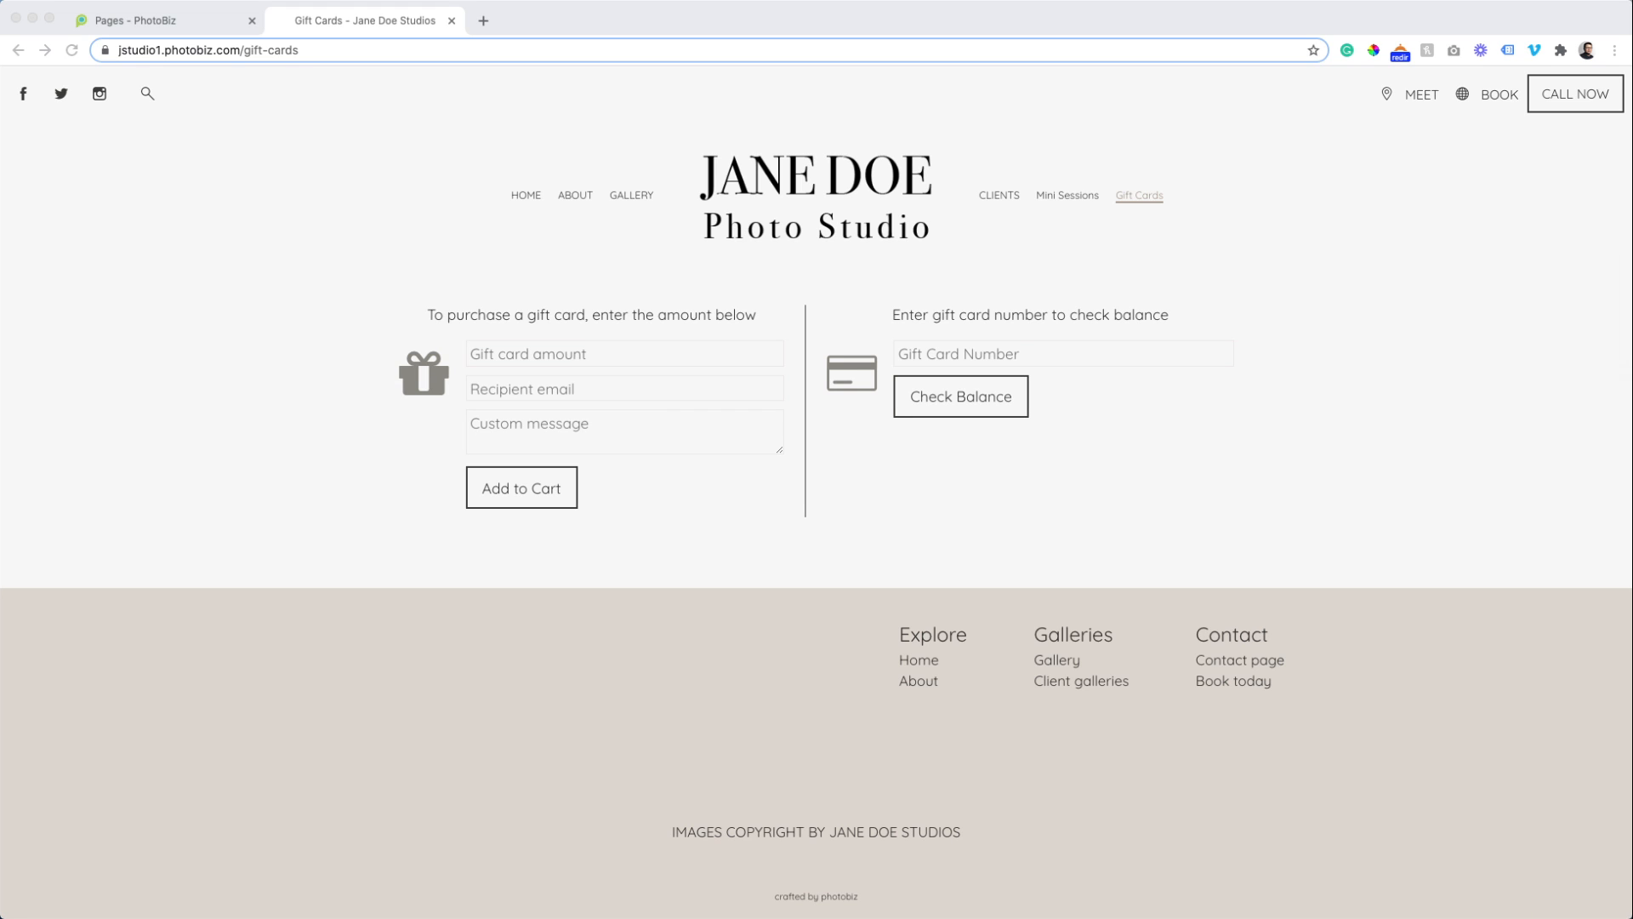